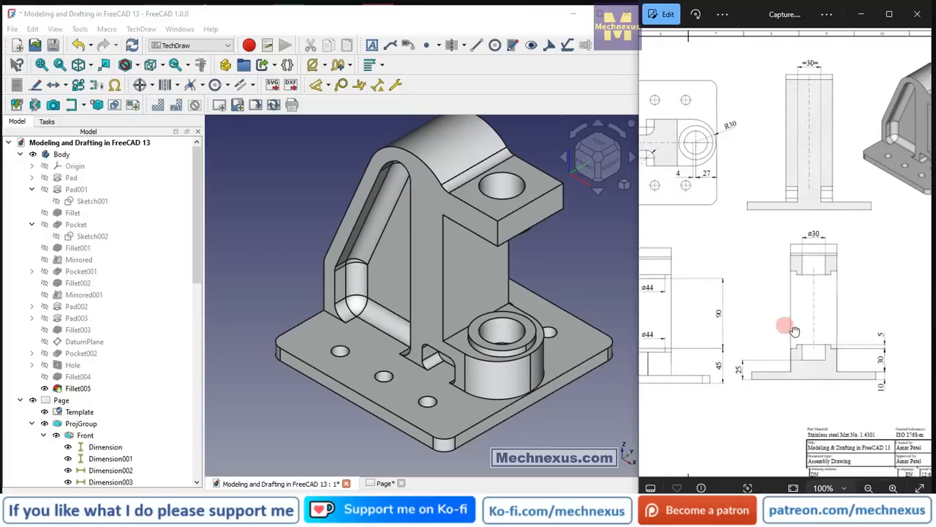
Review the finished bracket model, its TechDraw page and the reference drawing's views and dimensions.
{"action": "left_click", "coordinate": [384, 483]}
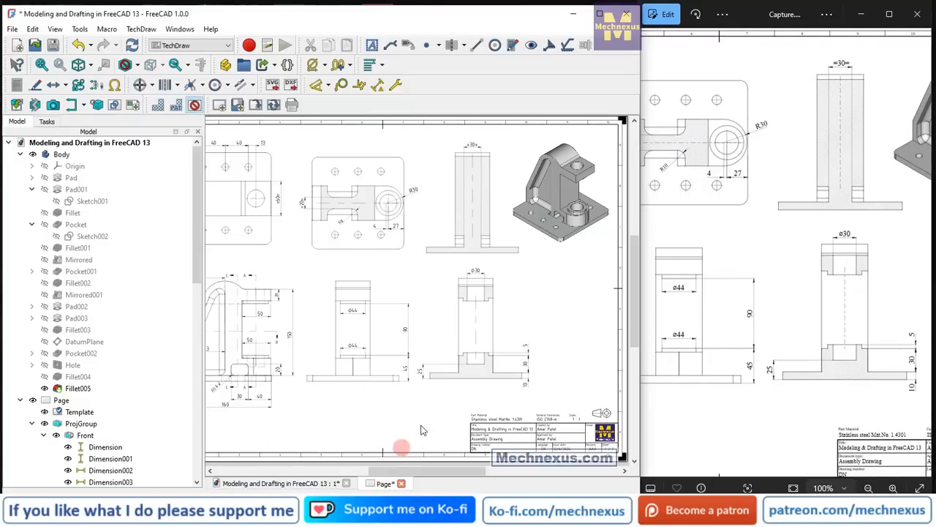
{"action": "double_click", "coordinate": [786, 305]}
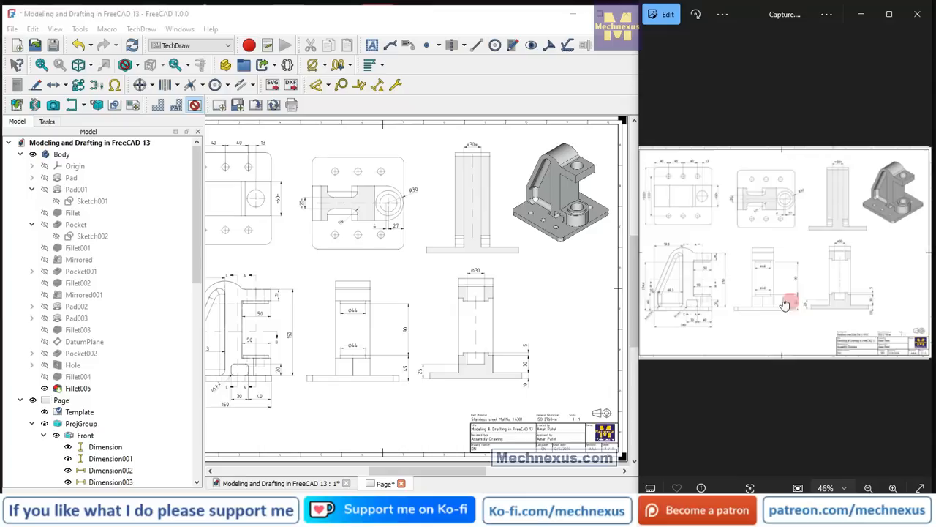
{"action": "left_click", "coordinate": [425, 274]}
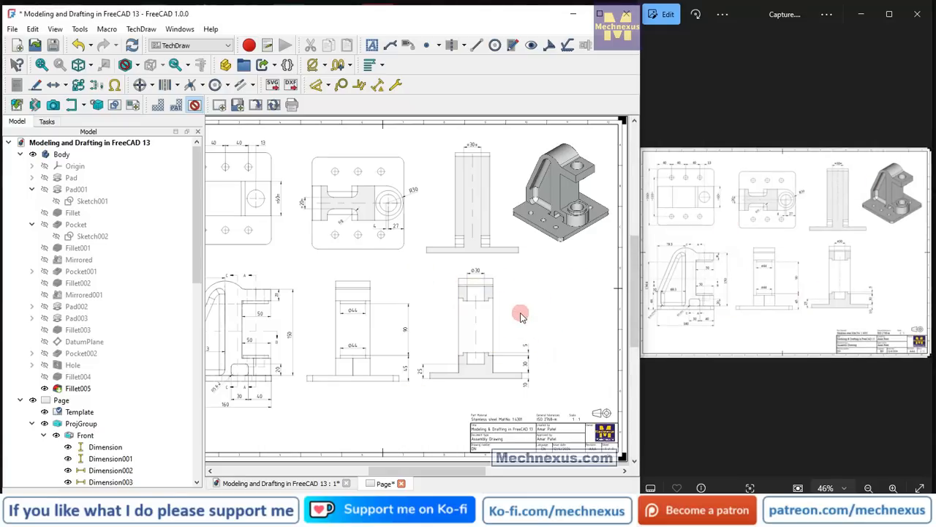
{"action": "scroll", "coordinate": [521, 315], "scroll_direction": "down", "scroll_amount": 2}
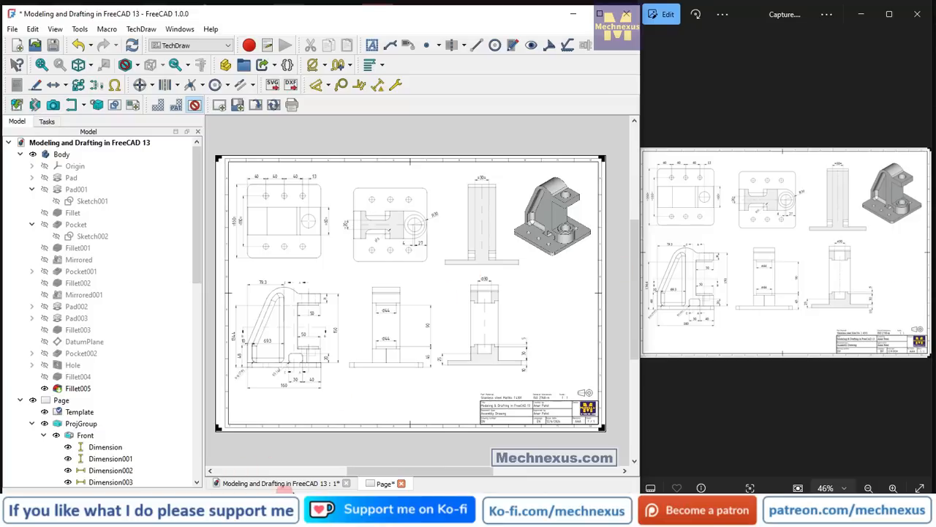
{"action": "left_click", "coordinate": [285, 483]}
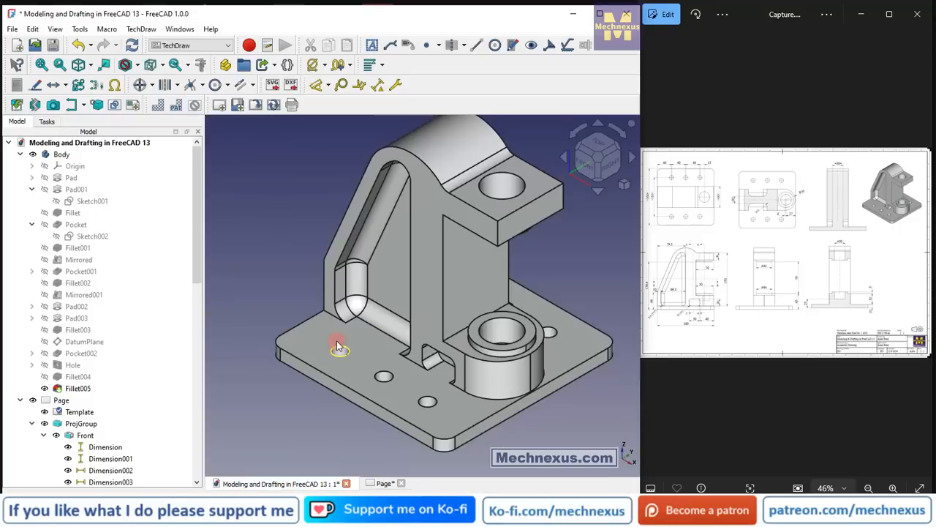
{"action": "scroll", "coordinate": [336, 340], "scroll_direction": "down", "scroll_amount": 2}
{"action": "double_click", "coordinate": [768, 302]}
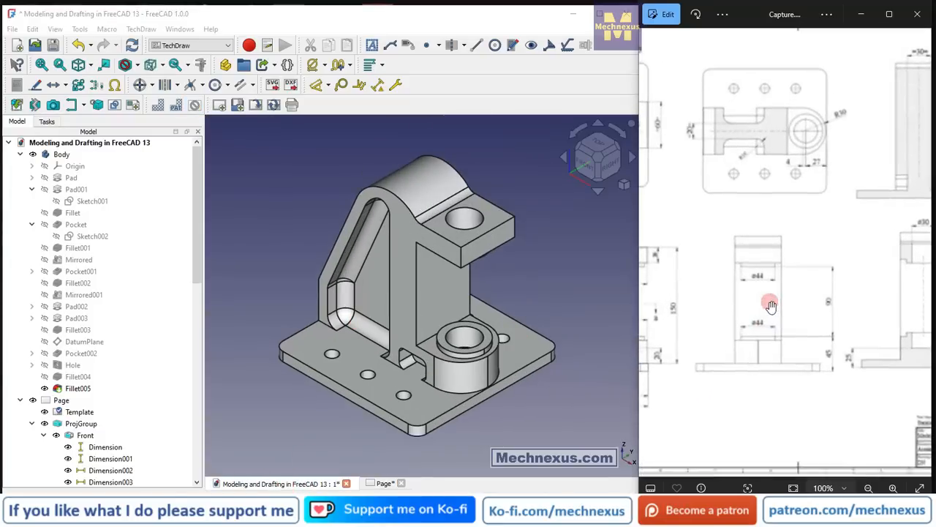
{"action": "mouse_move", "coordinate": [767, 302]}
{"action": "left_mouse_down"}
{"action": "mouse_move", "coordinate": [773, 318]}
{"action": "mouse_move", "coordinate": [827, 331]}
{"action": "mouse_move", "coordinate": [891, 329]}
{"action": "left_mouse_up"}
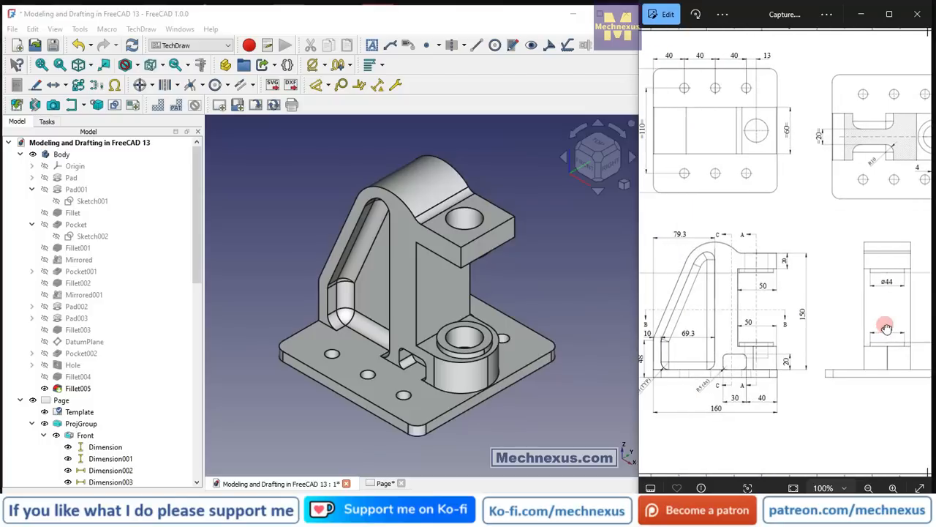
{"action": "double_click", "coordinate": [836, 330]}
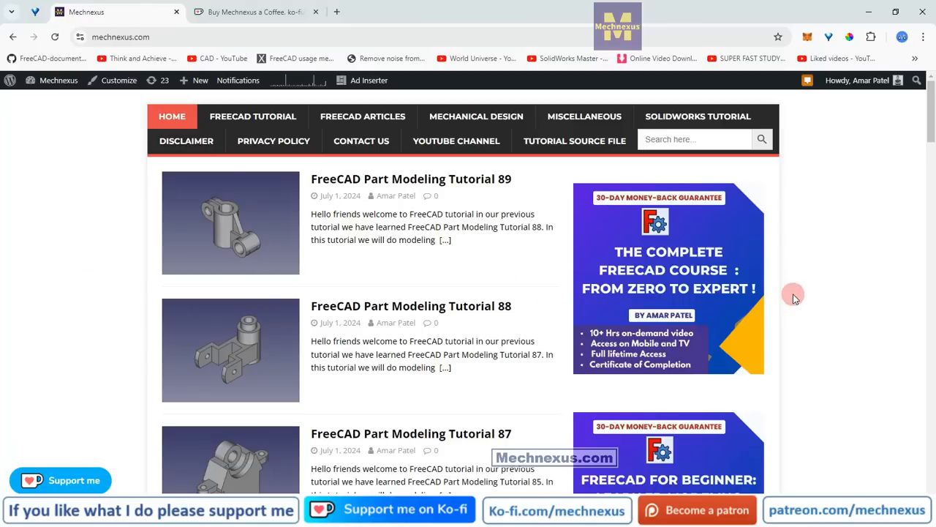
Browse the FreeCAD part modeling tutorials on the Mechnexus website's home page in the browser.
{"action": "scroll", "coordinate": [796, 297], "scroll_direction": "down", "scroll_amount": 3}
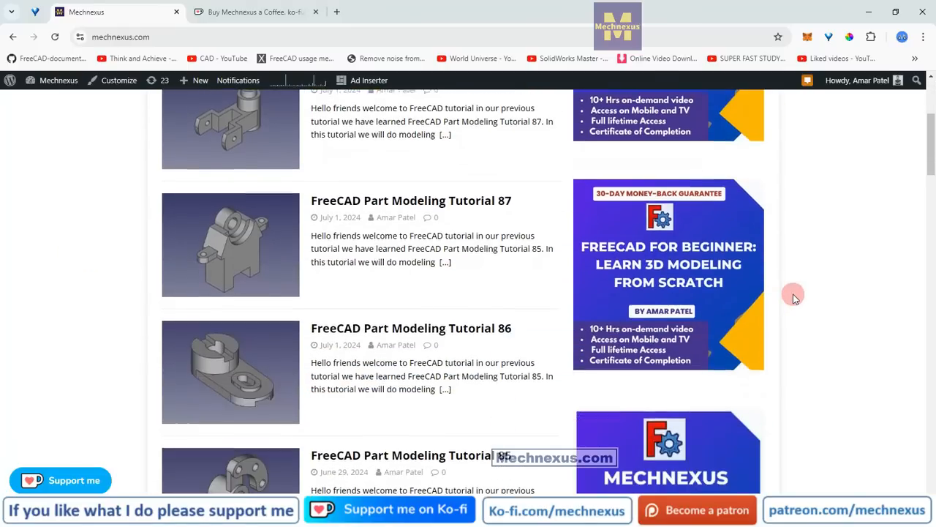
{"action": "scroll", "coordinate": [795, 297], "scroll_direction": "down", "scroll_amount": 1}
{"action": "scroll", "coordinate": [795, 297], "scroll_direction": "up", "scroll_amount": 4}
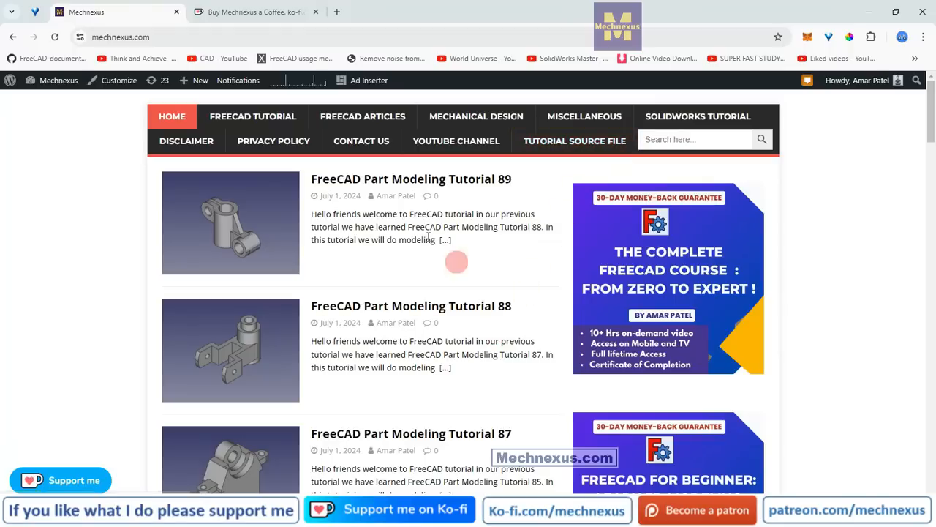
Look through the Mechnexus Ko-fi support page, including its donation and shop sections, and return to the Mechnexus website.
{"action": "left_click", "coordinate": [229, 13]}
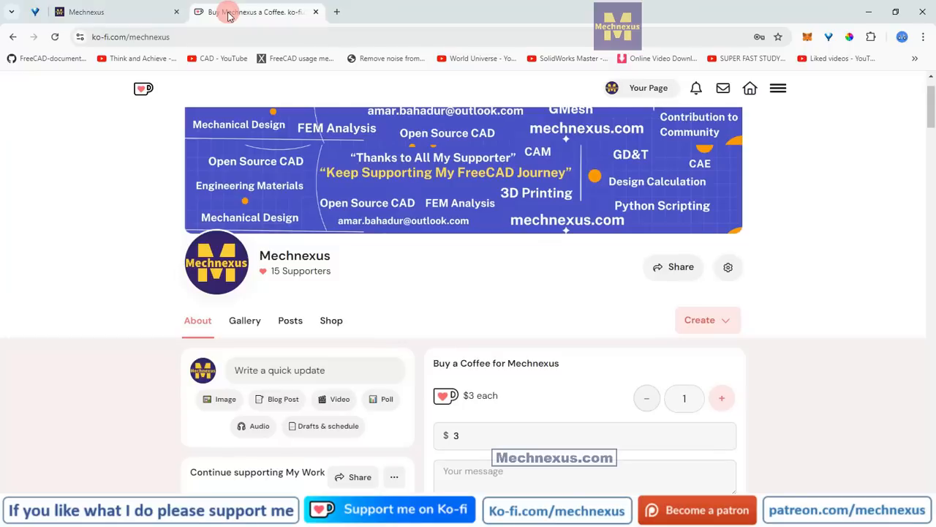
{"action": "scroll", "coordinate": [464, 308], "scroll_direction": "up", "scroll_amount": 2}
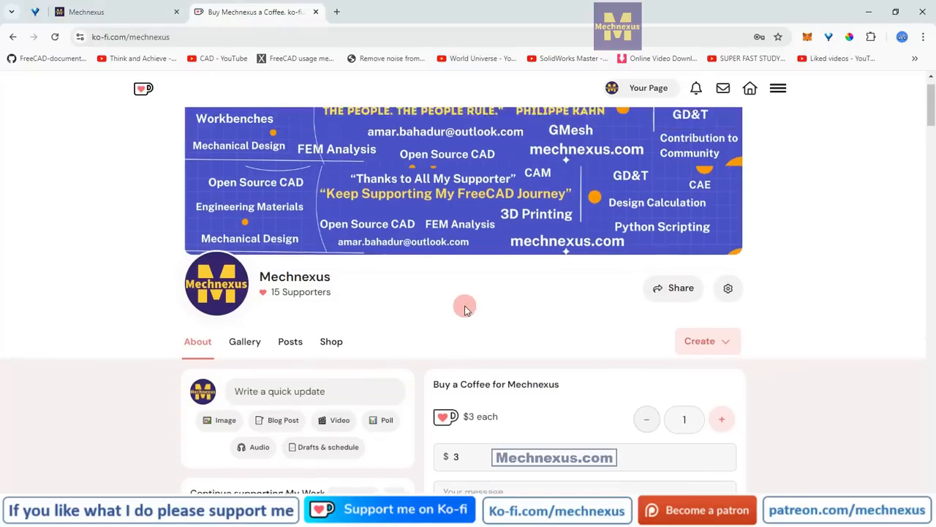
{"action": "scroll", "coordinate": [436, 349], "scroll_direction": "down", "scroll_amount": 1}
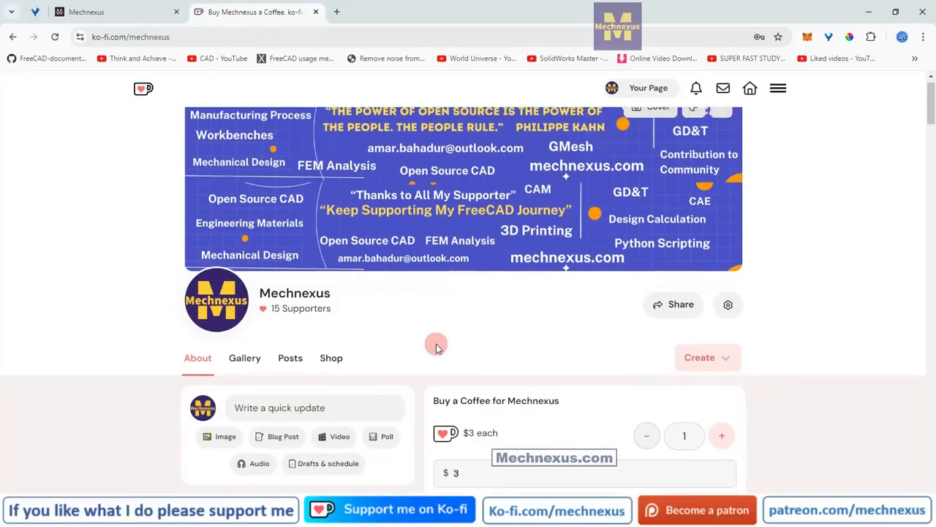
{"action": "scroll", "coordinate": [446, 316], "scroll_direction": "down", "scroll_amount": 1}
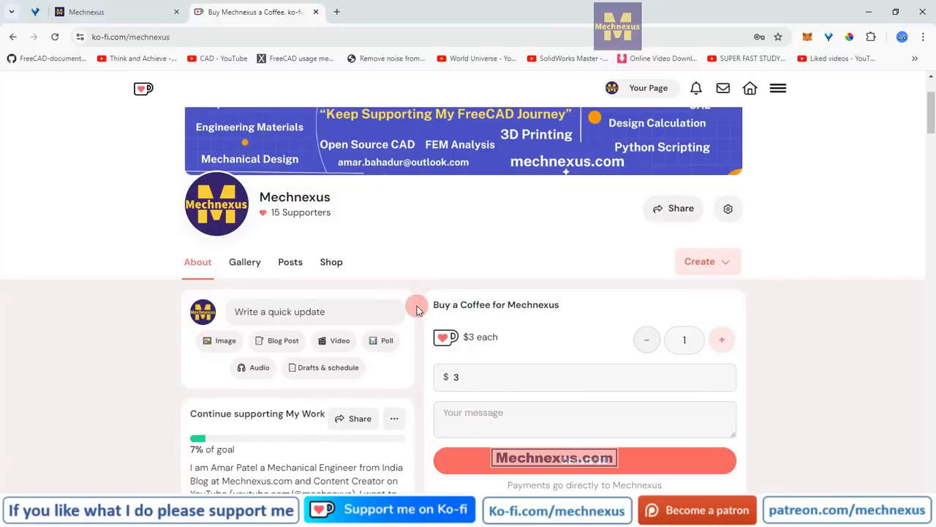
{"action": "scroll", "coordinate": [416, 310], "scroll_direction": "down", "scroll_amount": 2}
{"action": "scroll", "coordinate": [416, 309], "scroll_direction": "up", "scroll_amount": 3}
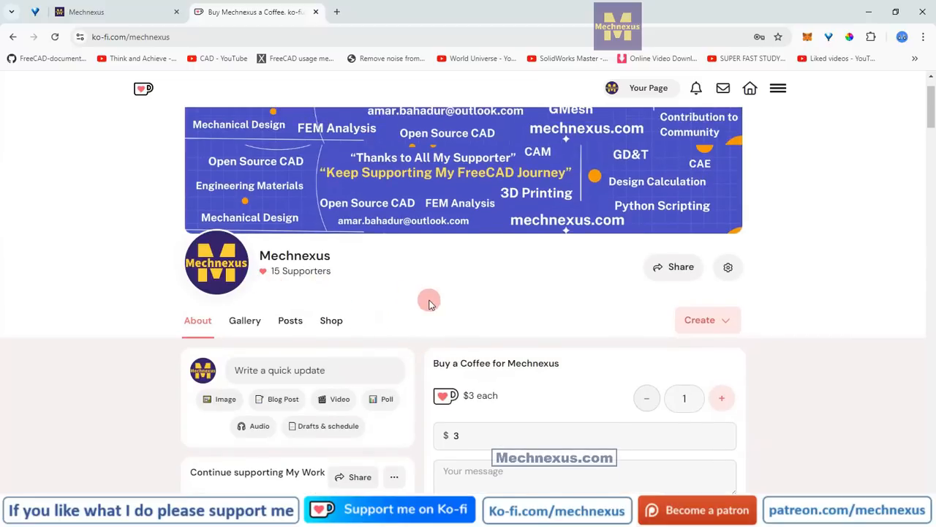
{"action": "scroll", "coordinate": [430, 304], "scroll_direction": "down", "scroll_amount": 3}
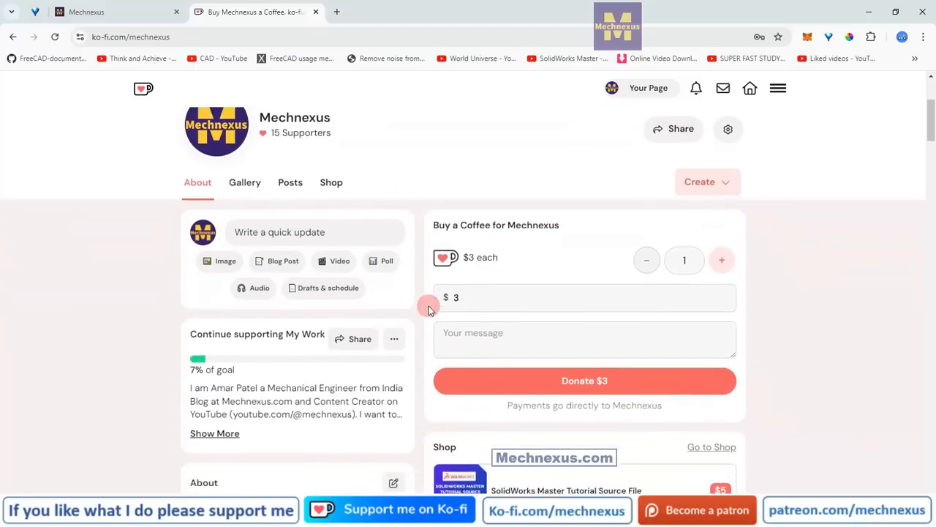
{"action": "scroll", "coordinate": [429, 307], "scroll_direction": "up", "scroll_amount": 4}
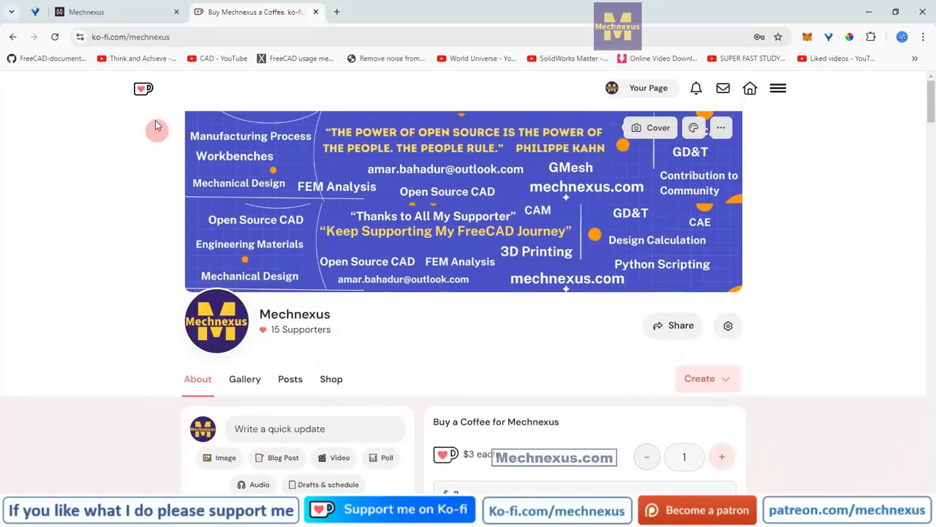
{"action": "left_click", "coordinate": [134, 15]}
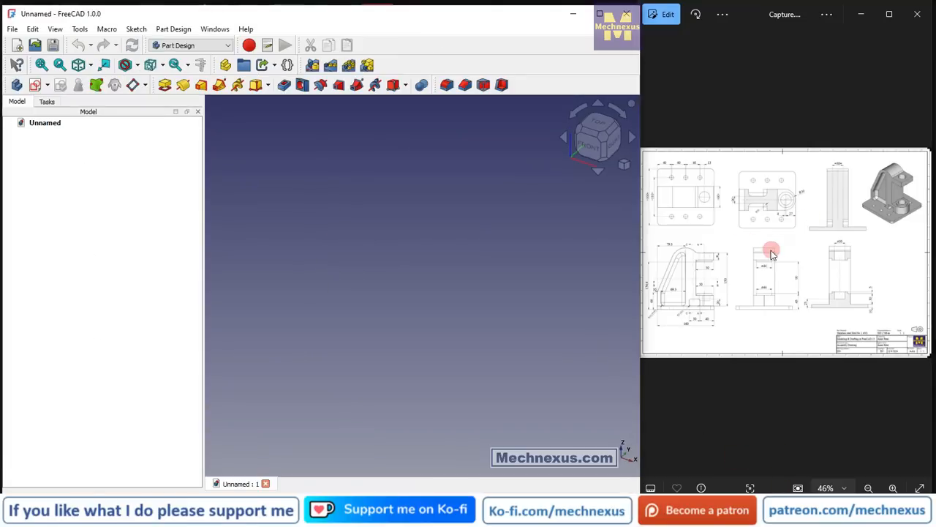
Create a new Part Design body in the empty FreeCAD document and show its origin planes.
{"action": "double_click", "coordinate": [770, 253]}
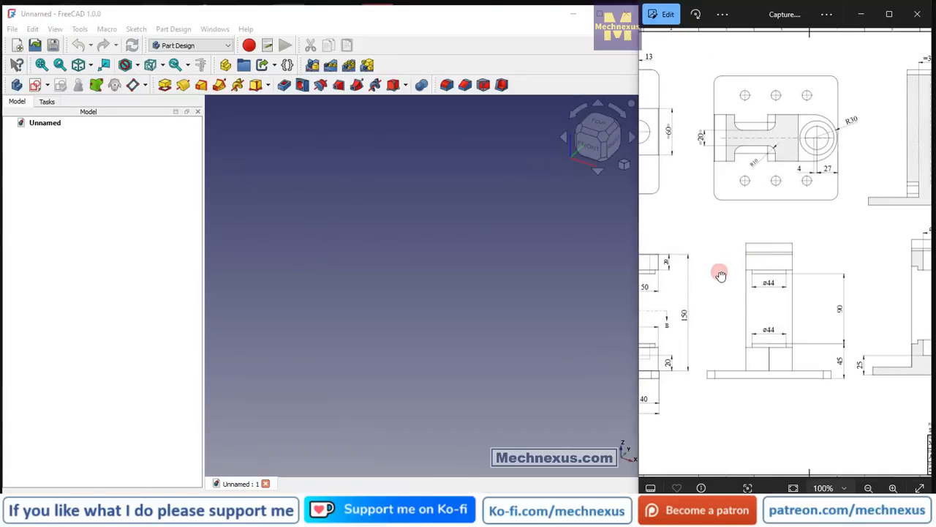
{"action": "left_click_drag", "start_coordinate": [721, 275], "coordinate": [873, 272]}
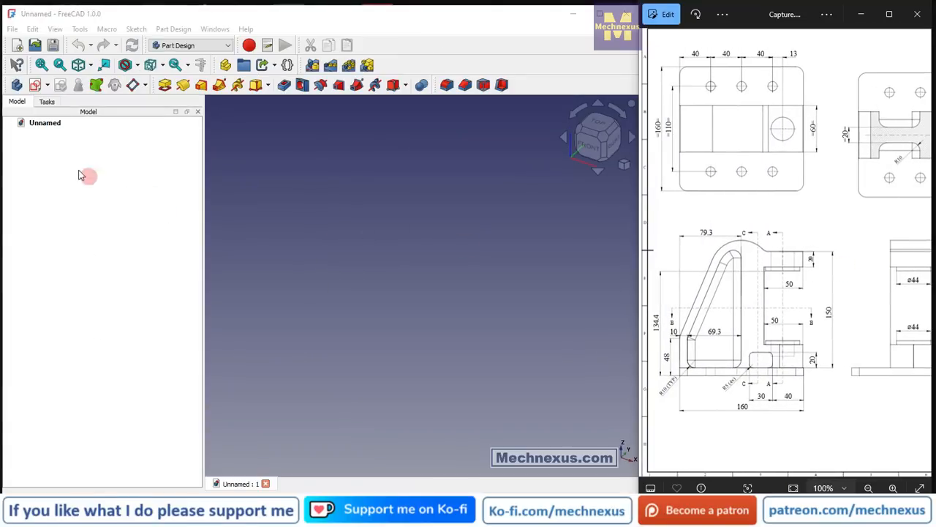
{"action": "left_click", "coordinate": [16, 85]}
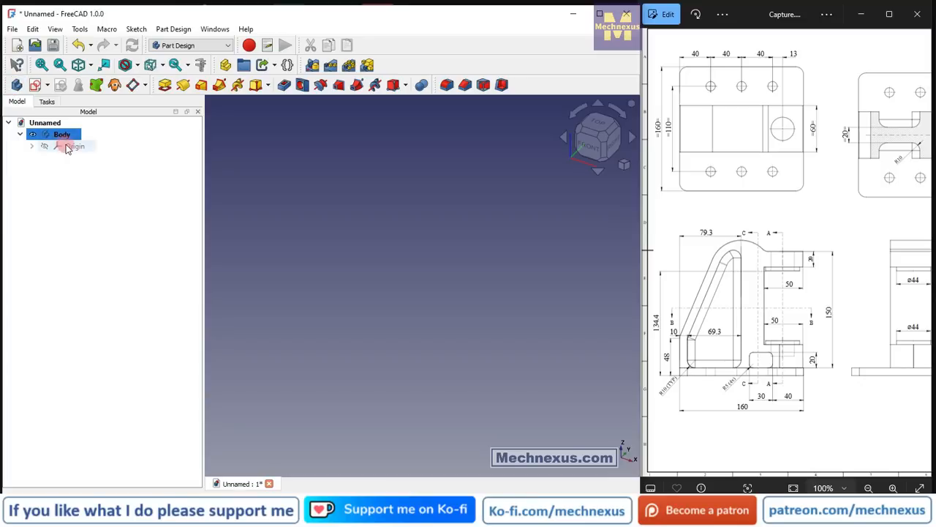
{"action": "left_click", "coordinate": [67, 147]}
{"action": "key", "text": "space"}
Start a sketch on the XY-plane and hide the body's origin.
{"action": "scroll", "coordinate": [435, 245], "scroll_direction": "down", "scroll_amount": 2}
{"action": "left_click", "coordinate": [521, 387]}
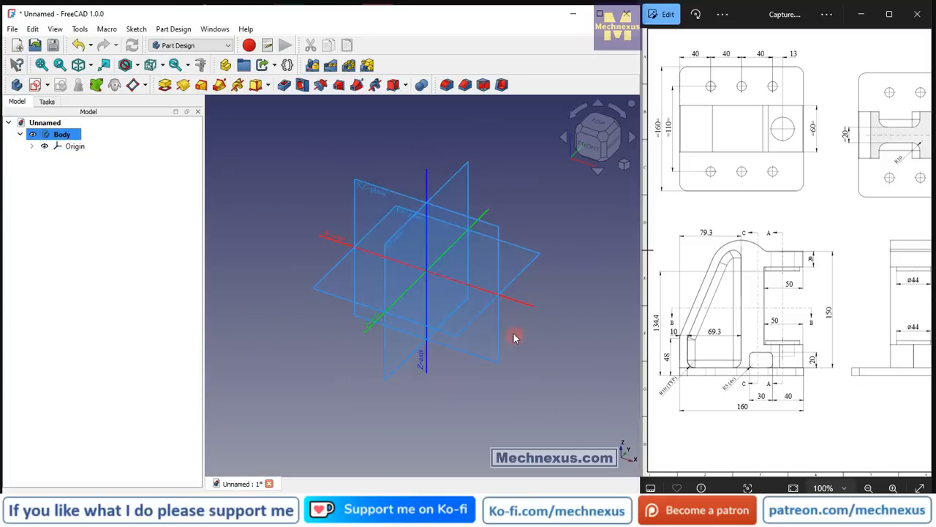
{"action": "left_click", "coordinate": [472, 318]}
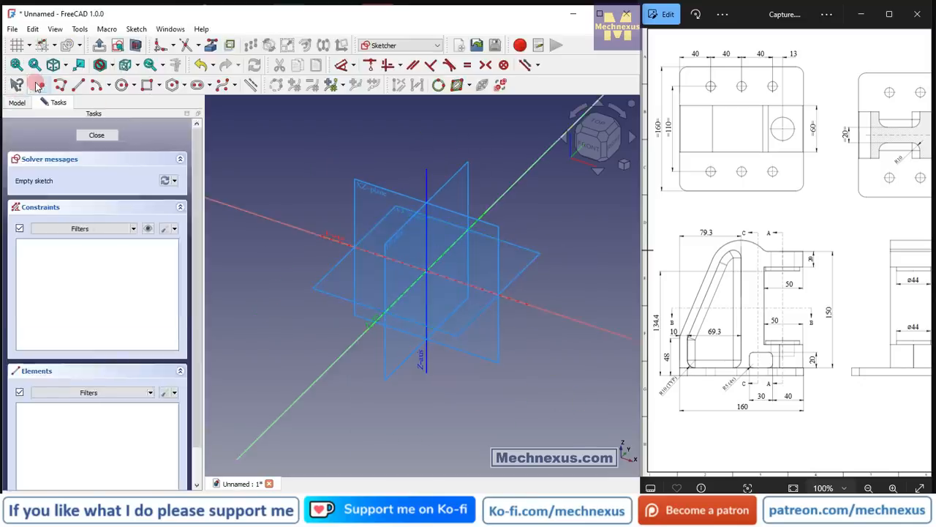
{"action": "left_click", "coordinate": [622, 167]}
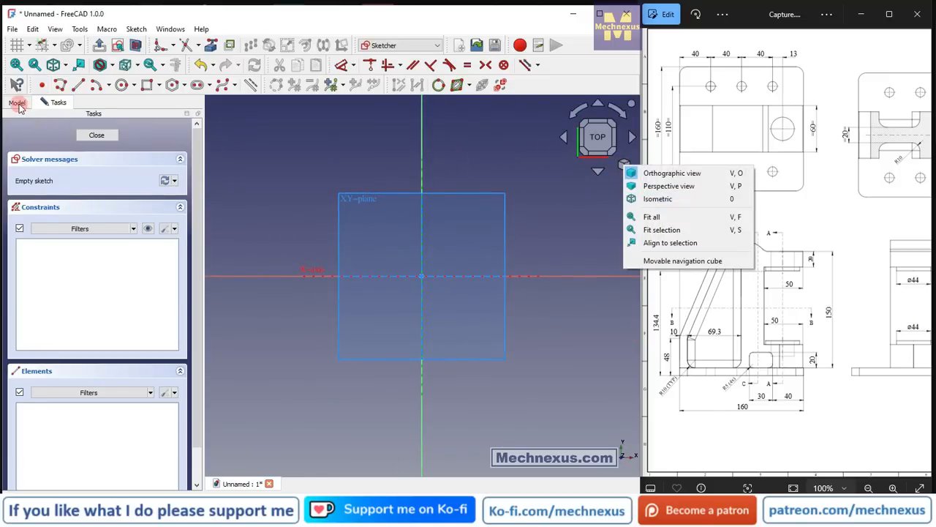
{"action": "left_click", "coordinate": [19, 104]}
{"action": "left_click", "coordinate": [46, 148]}
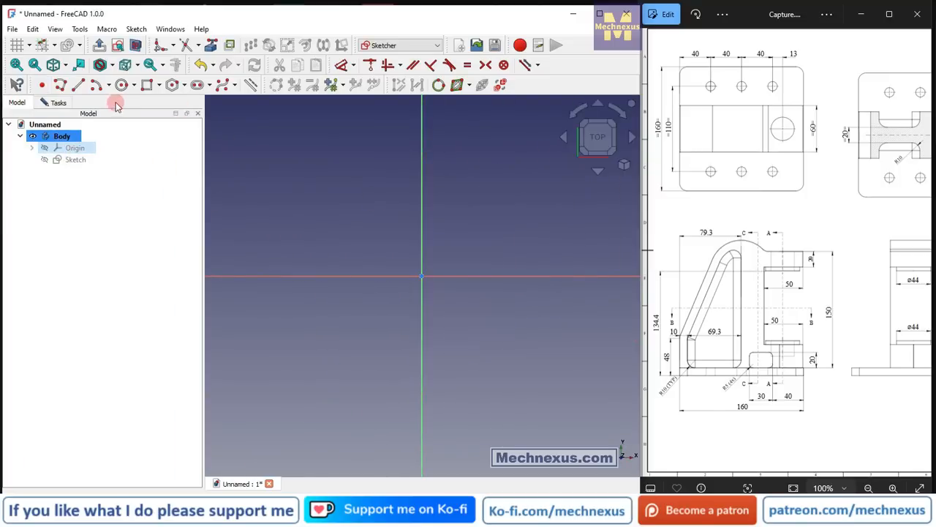
Sketch a rectangle about 70 mm tall with one side on the vertical axis, straddling the horizontal axis.
{"action": "left_click", "coordinate": [148, 85]}
{"action": "left_click", "coordinate": [421, 167]}
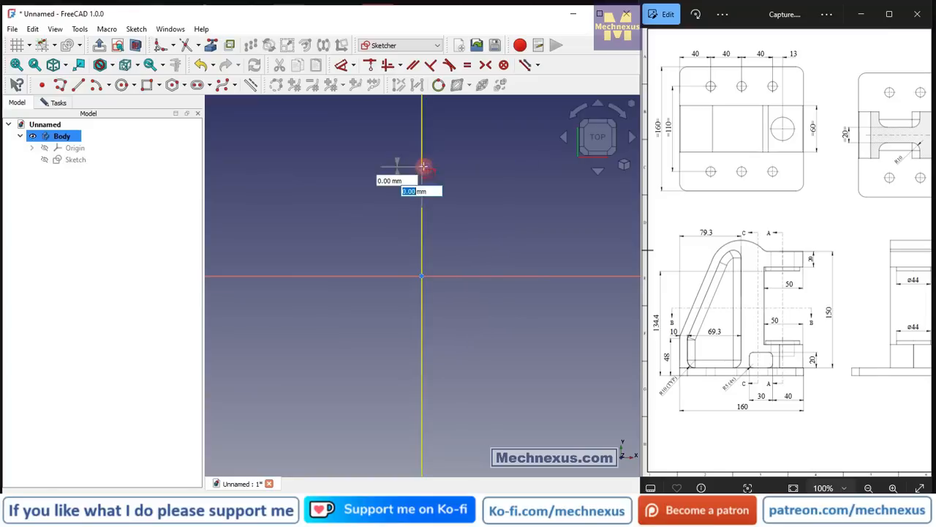
{"action": "left_click", "coordinate": [602, 364]}
{"action": "scroll", "coordinate": [459, 319], "scroll_direction": "down", "scroll_amount": 2}
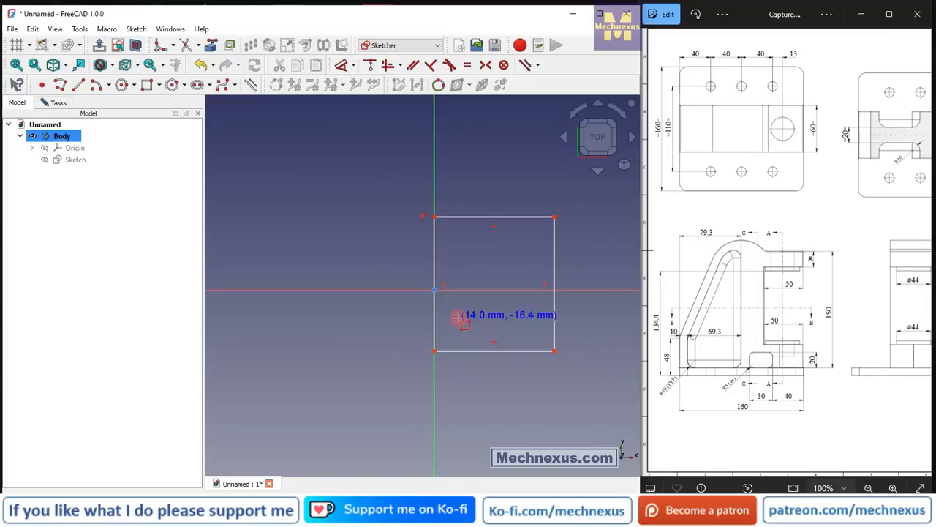
{"action": "left_click", "coordinate": [805, 320]}
{"action": "scroll", "coordinate": [802, 320], "scroll_direction": "down", "scroll_amount": 5}
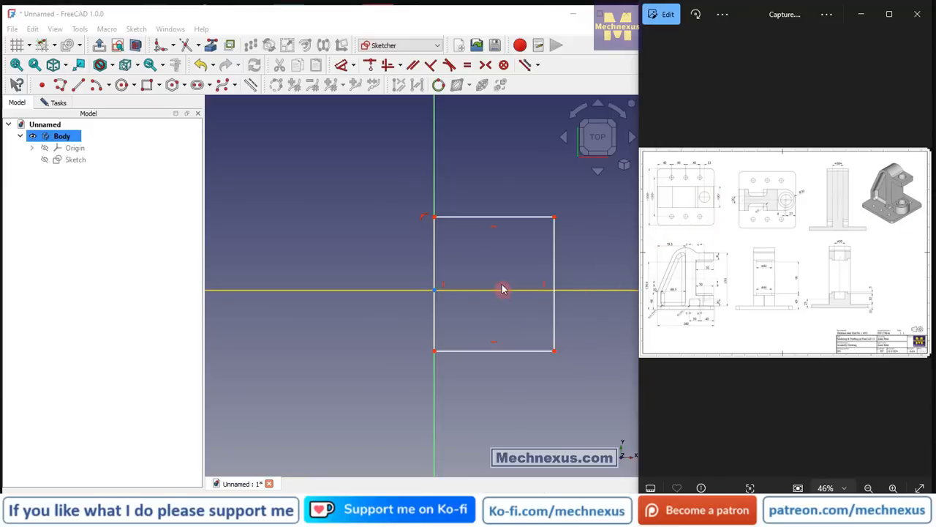
{"action": "left_click_drag", "start_coordinate": [448, 227], "coordinate": [458, 234]}
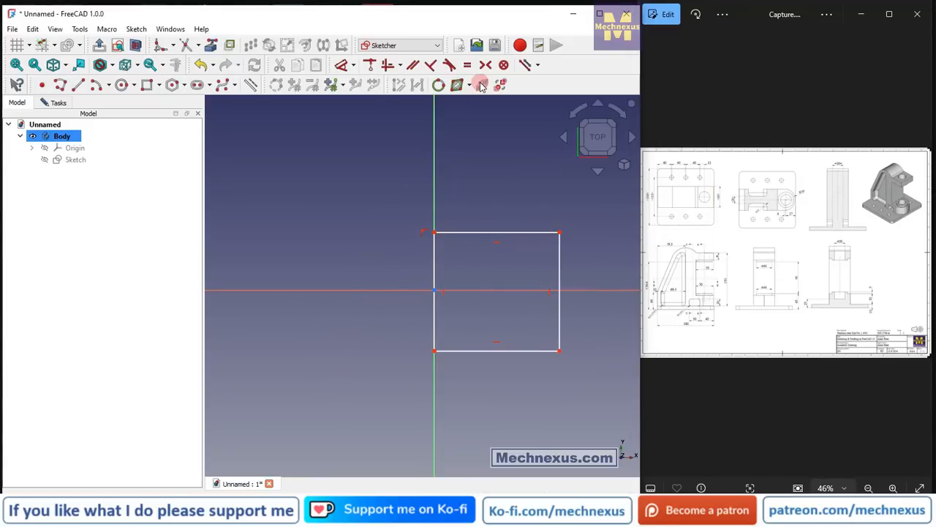
Make the rectangle's side on the vertical axis symmetric about the horizontal axis and set its length to 160 mm.
{"action": "scroll", "coordinate": [464, 362], "scroll_direction": "up", "scroll_amount": 2}
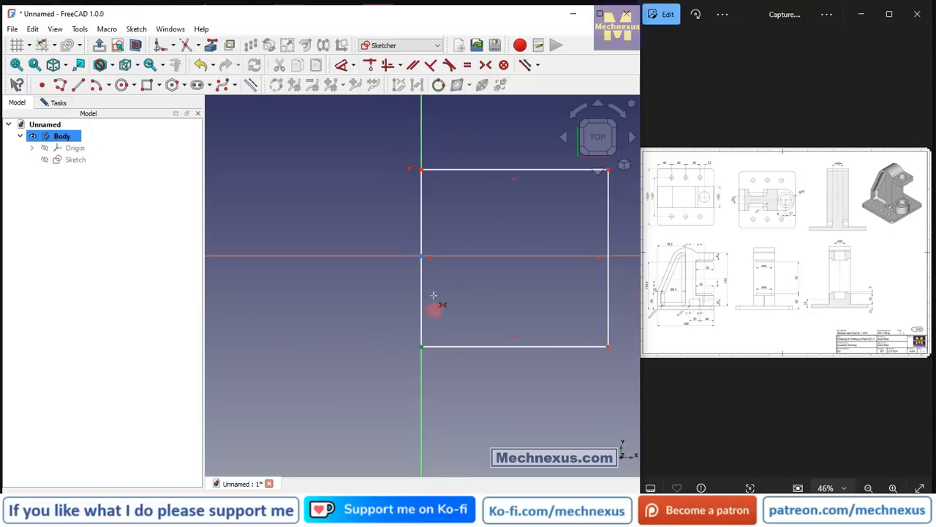
{"action": "left_click", "coordinate": [474, 254]}
{"action": "left_click", "coordinate": [343, 66]}
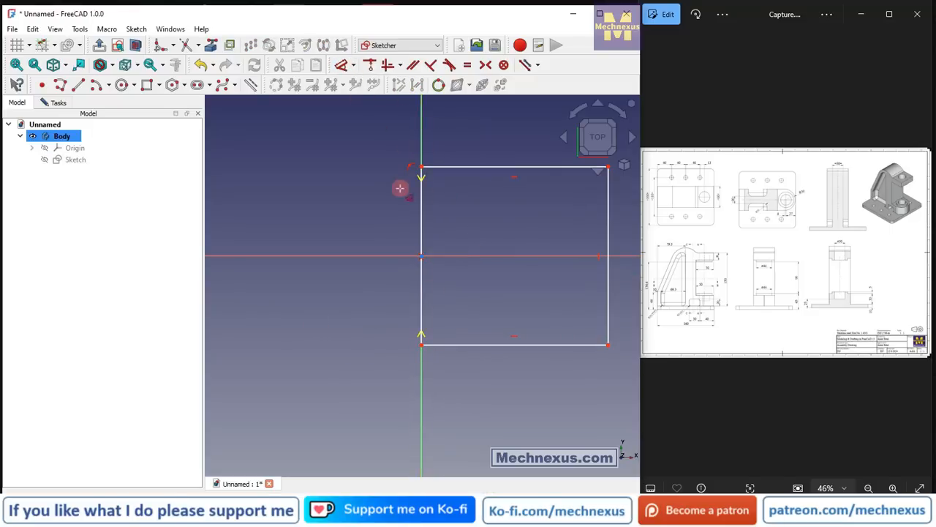
{"action": "left_click", "coordinate": [420, 207]}
{"action": "left_click", "coordinate": [342, 223]}
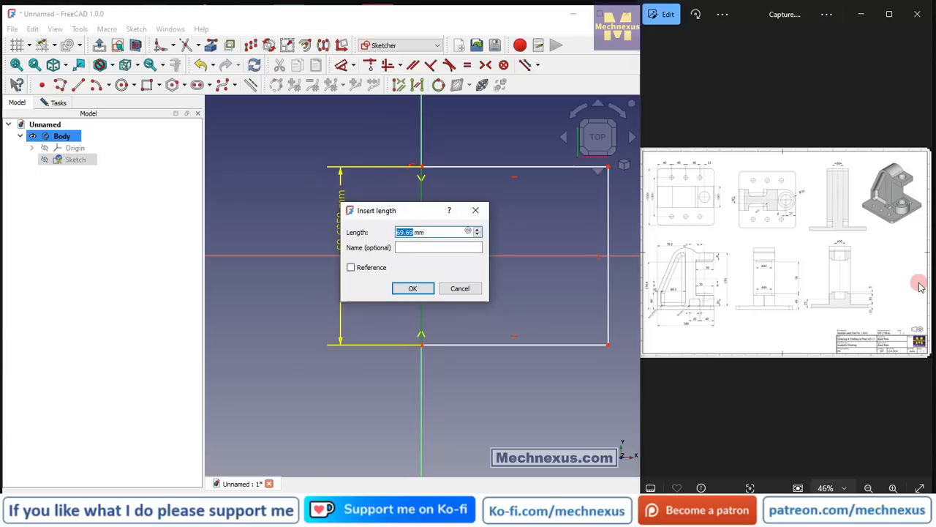
{"action": "type", "text": "160"}
{"action": "key", "text": "Return"}
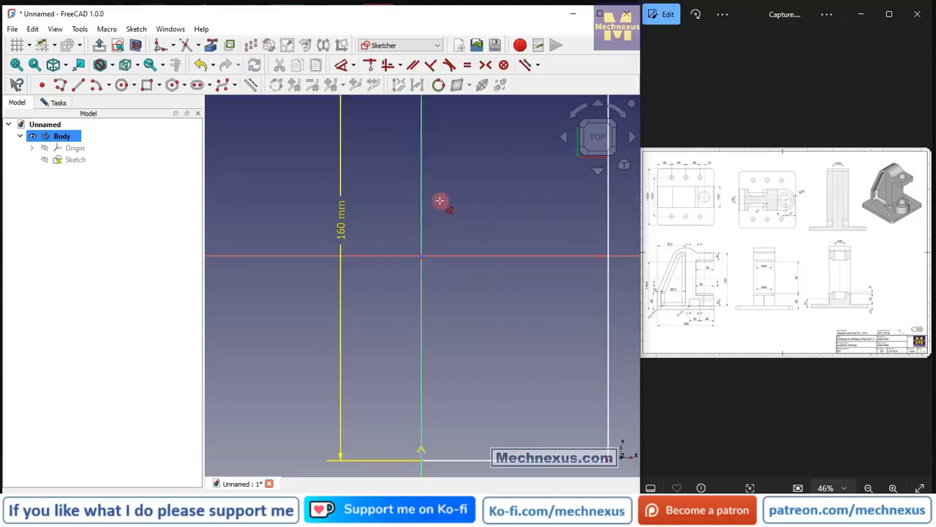
Set the base rectangle's horizontal side to 160 mm, following the plate length on the reference drawing.
{"action": "scroll", "coordinate": [291, 250], "scroll_direction": "down", "scroll_amount": 2}
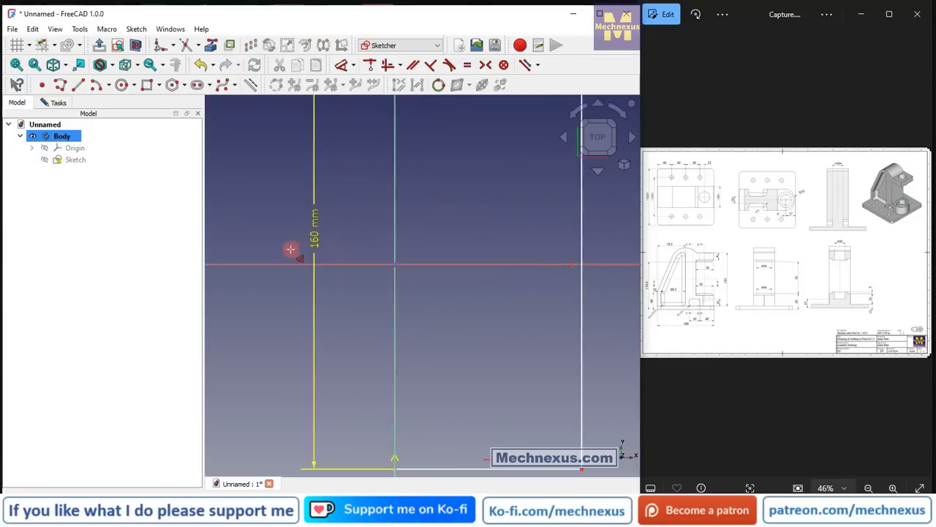
{"action": "double_click", "coordinate": [682, 247]}
{"action": "left_click_drag", "start_coordinate": [723, 293], "coordinate": [829, 307]}
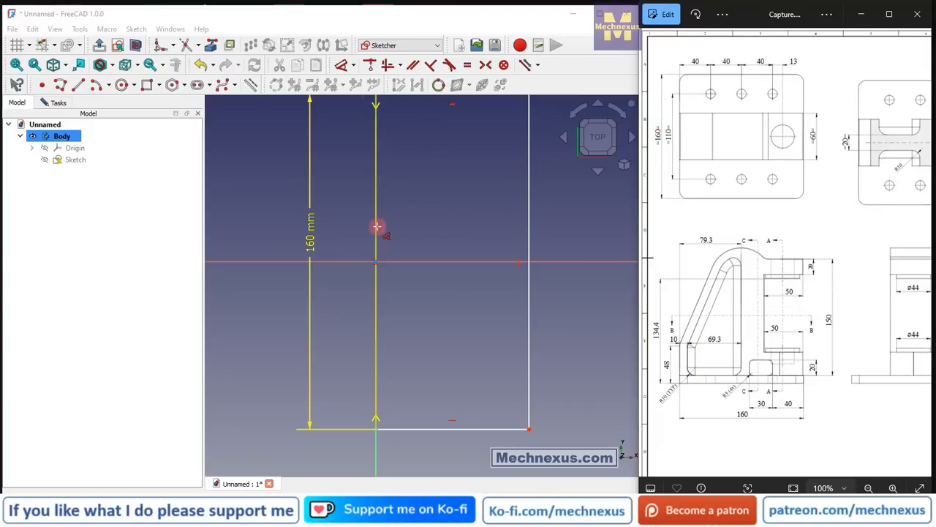
{"action": "scroll", "coordinate": [378, 226], "scroll_direction": "down", "scroll_amount": 3}
{"action": "scroll", "coordinate": [378, 234], "scroll_direction": "up", "scroll_amount": 2}
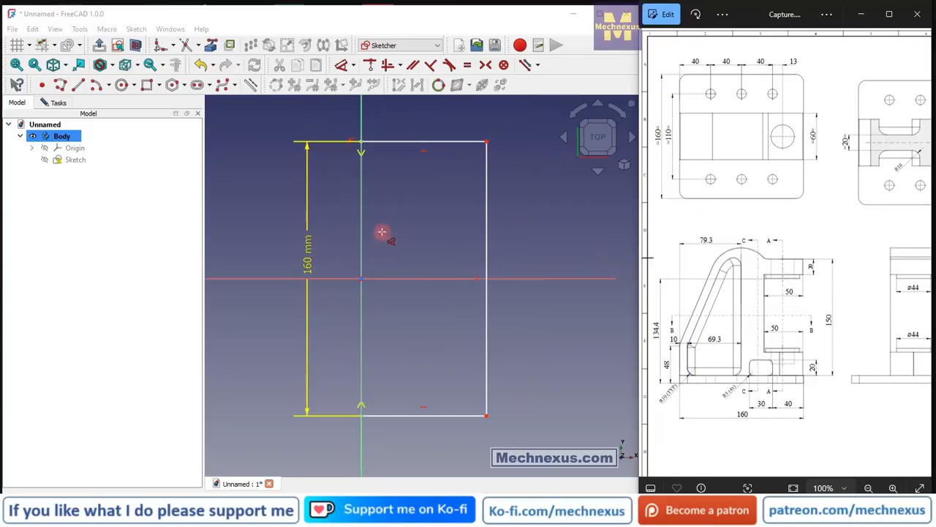
{"action": "left_click", "coordinate": [414, 142]}
{"action": "left_click", "coordinate": [426, 116]}
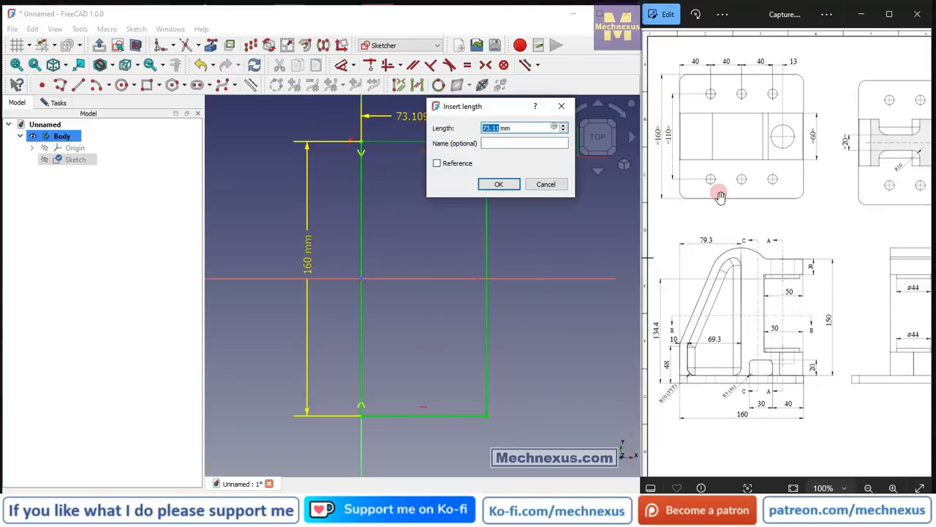
{"action": "type", "text": "160"}
{"action": "key", "text": "Return"}
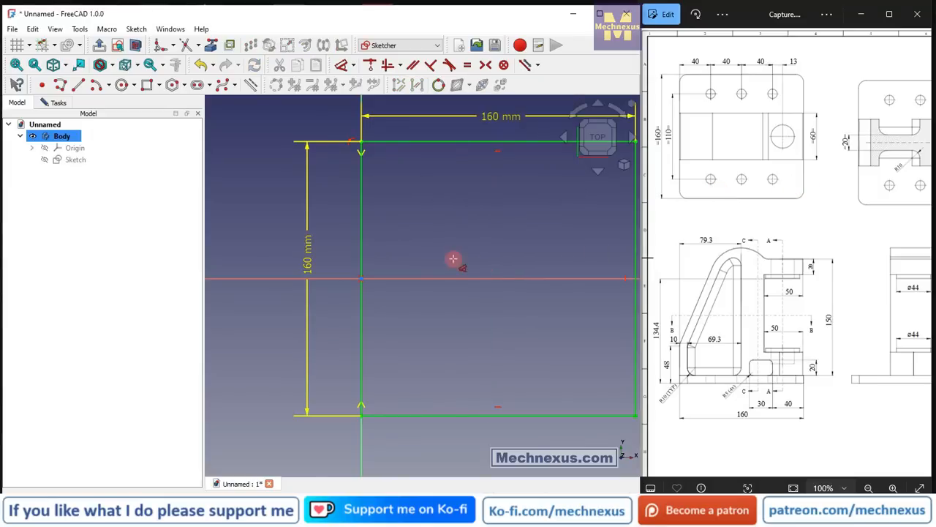
Close the base plate sketch and pad it 10 mm, following the plate thickness on the reference drawing.
{"action": "scroll", "coordinate": [453, 258], "scroll_direction": "down", "scroll_amount": 3}
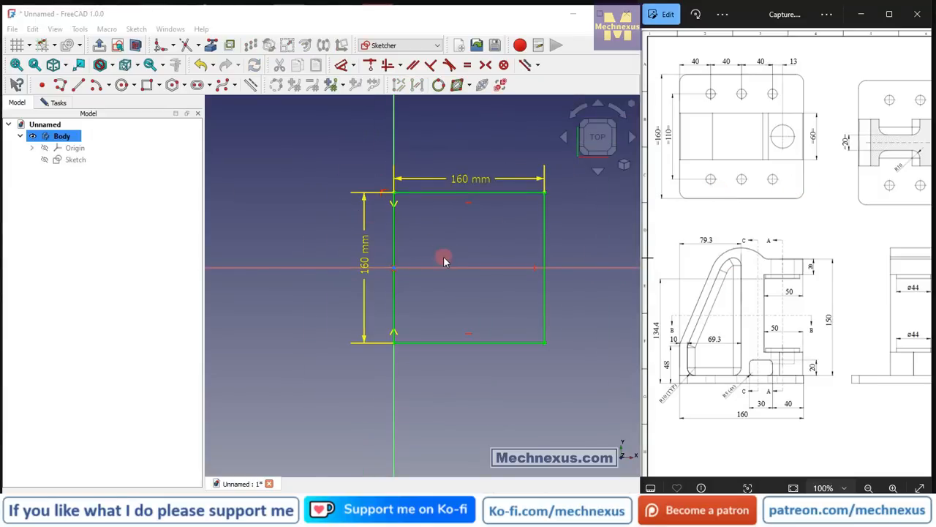
{"action": "left_click", "coordinate": [624, 165]}
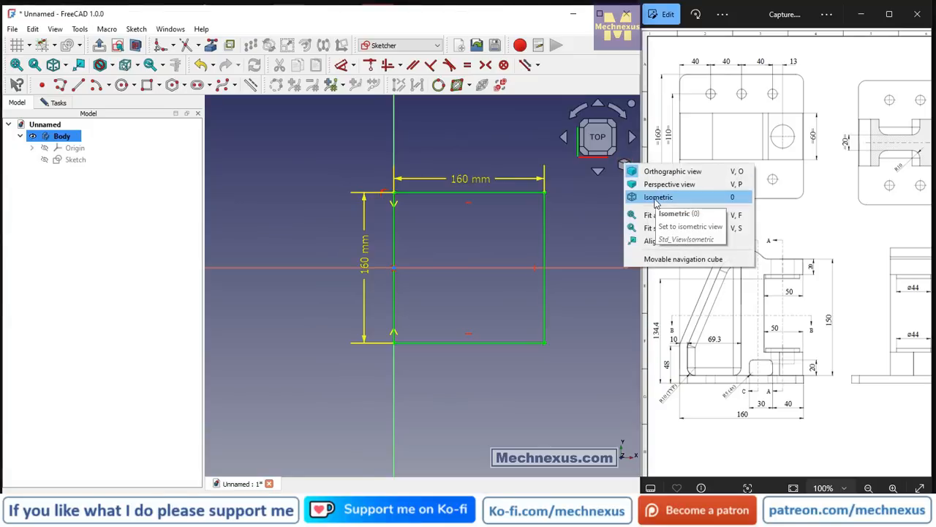
{"action": "left_click", "coordinate": [662, 211]}
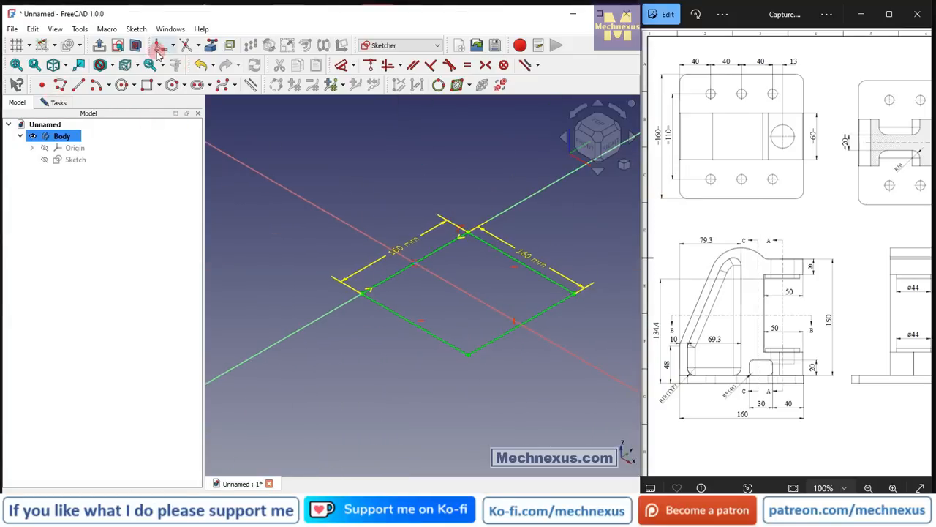
{"action": "left_click", "coordinate": [99, 45]}
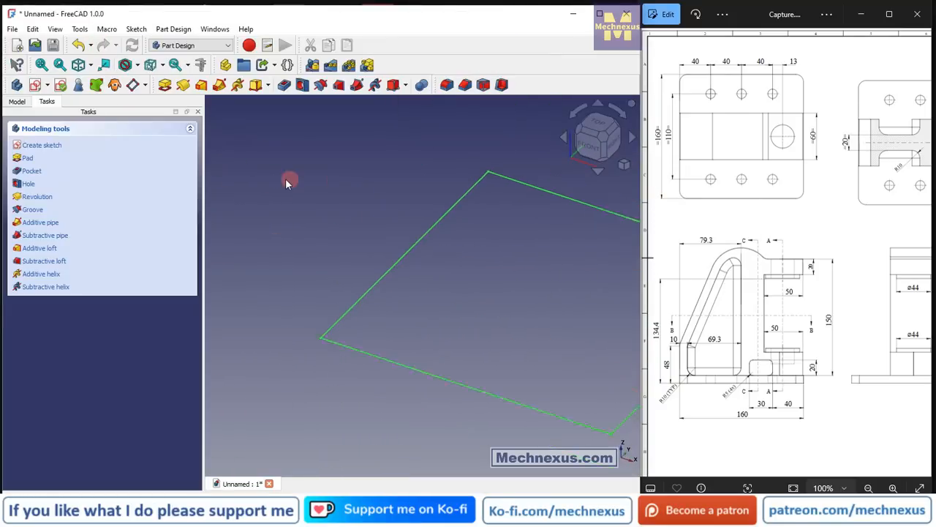
{"action": "left_click", "coordinate": [11, 103]}
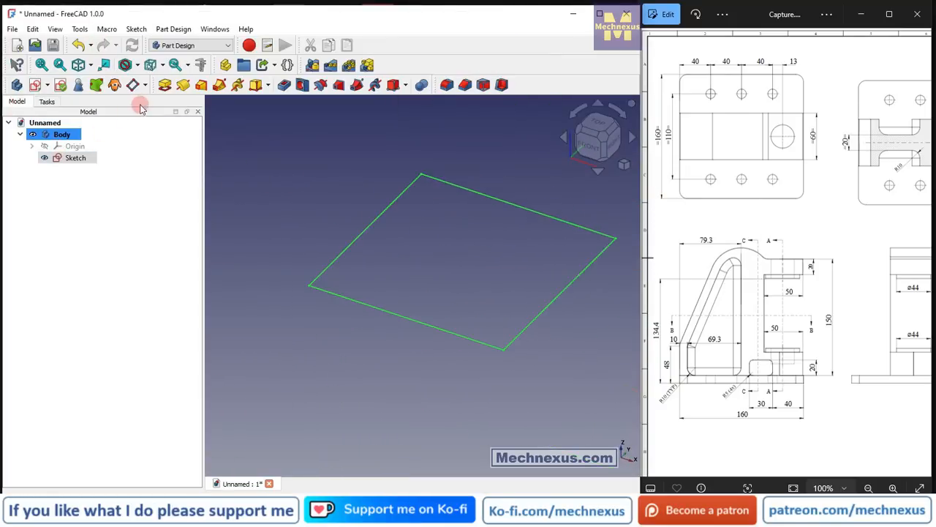
{"action": "left_click", "coordinate": [164, 85]}
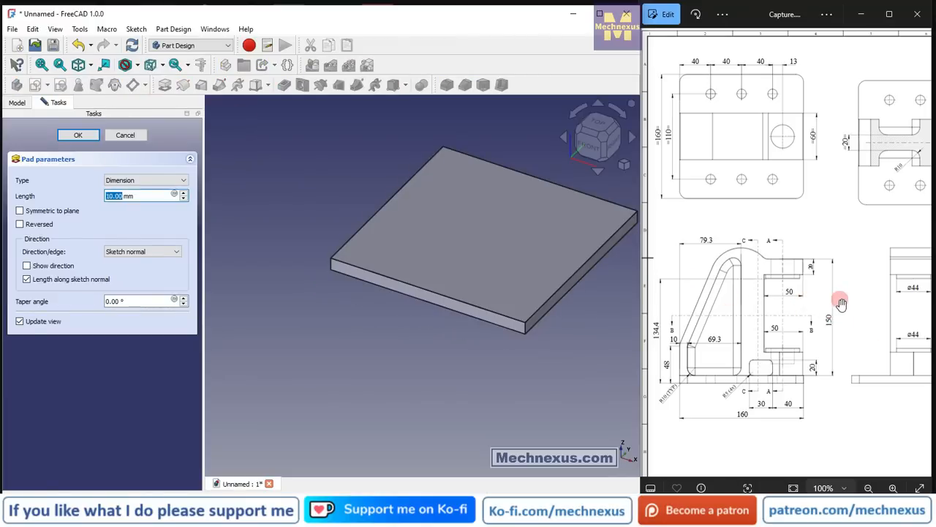
{"action": "left_click_drag", "start_coordinate": [842, 302], "coordinate": [703, 292]}
{"action": "left_click_drag", "start_coordinate": [871, 299], "coordinate": [765, 299]}
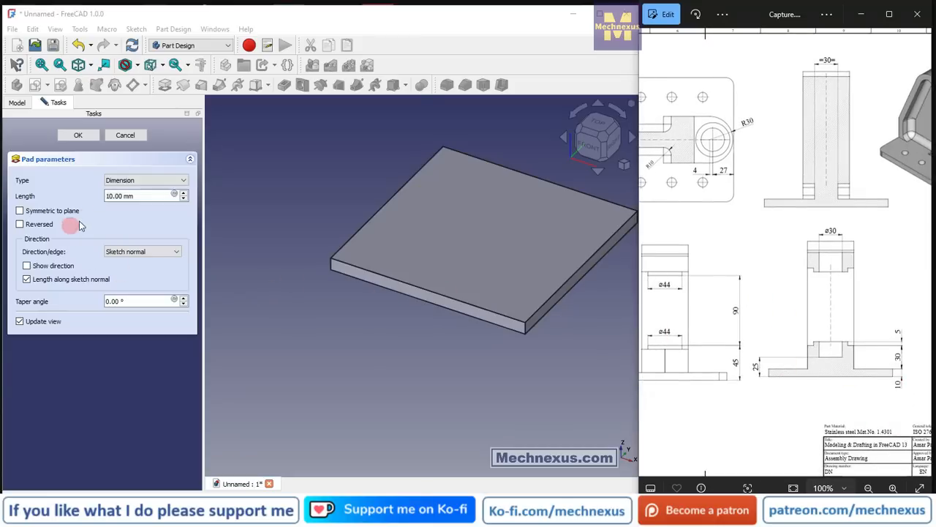
{"action": "left_click", "coordinate": [76, 135]}
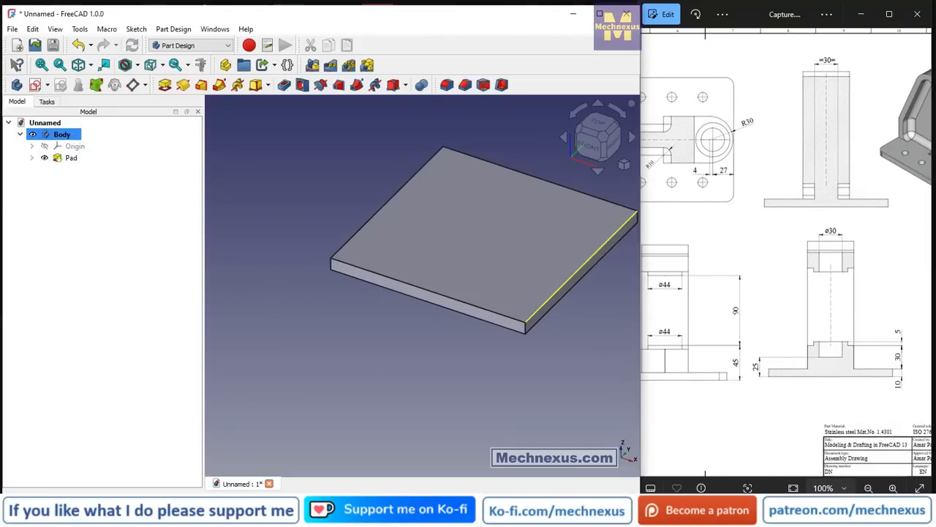
Show the body's origin planes around the padded plate in isometric view.
{"action": "scroll", "coordinate": [403, 308], "scroll_direction": "down", "scroll_amount": 3}
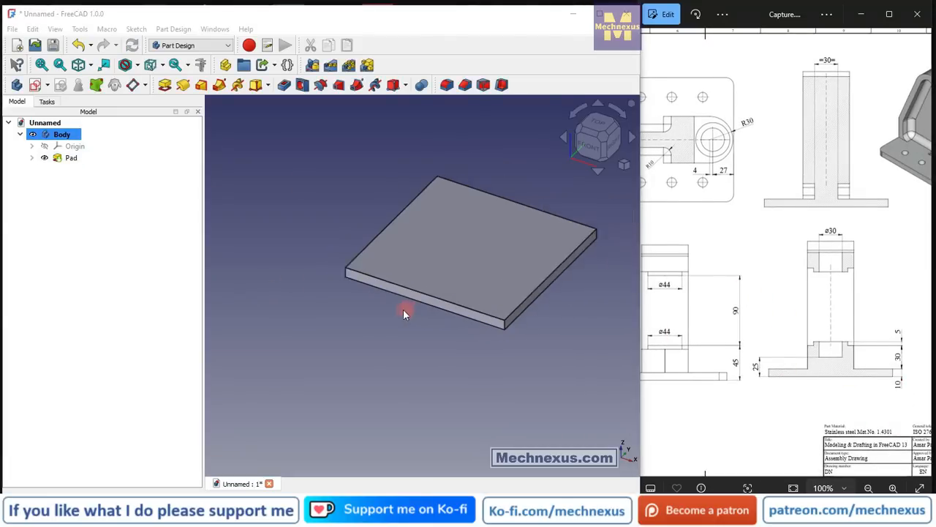
{"action": "left_click", "coordinate": [624, 166]}
{"action": "left_click", "coordinate": [624, 166]}
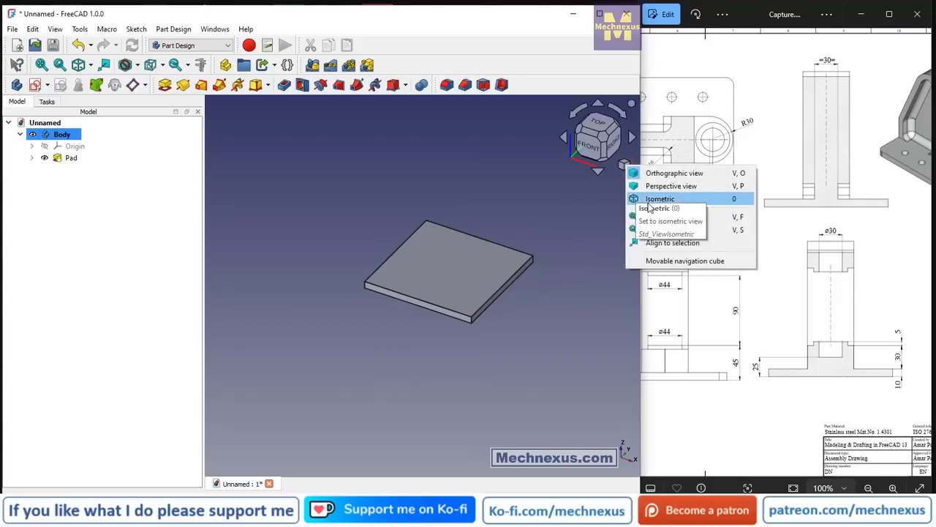
{"action": "left_click", "coordinate": [652, 198]}
{"action": "left_click", "coordinate": [75, 146]}
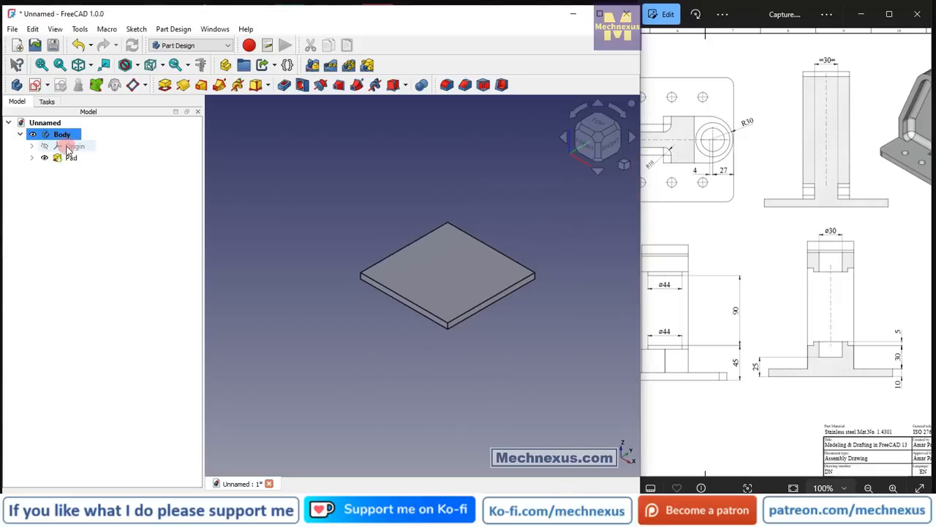
{"action": "key", "text": "space"}
{"action": "left_click", "coordinate": [414, 395]}
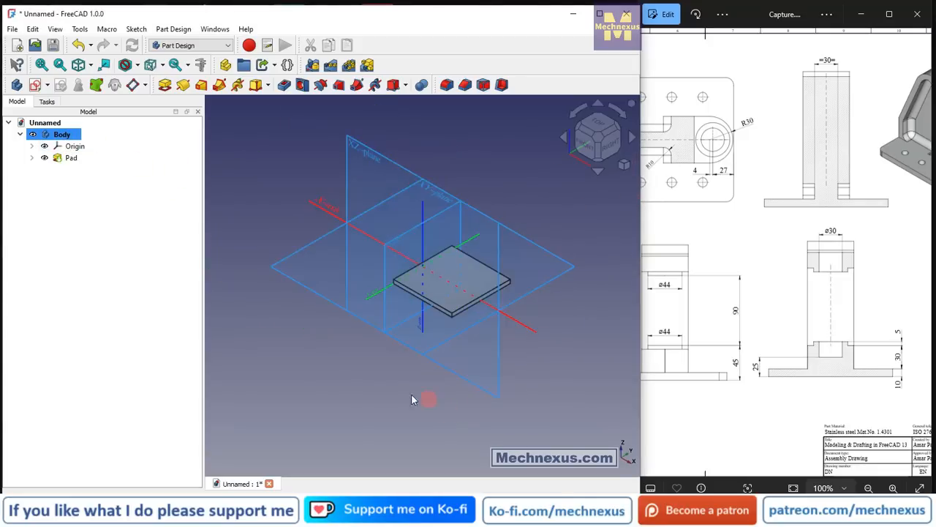
Start a sketch on the XZ-plane and hide the body's origin.
{"action": "left_click", "coordinate": [455, 370]}
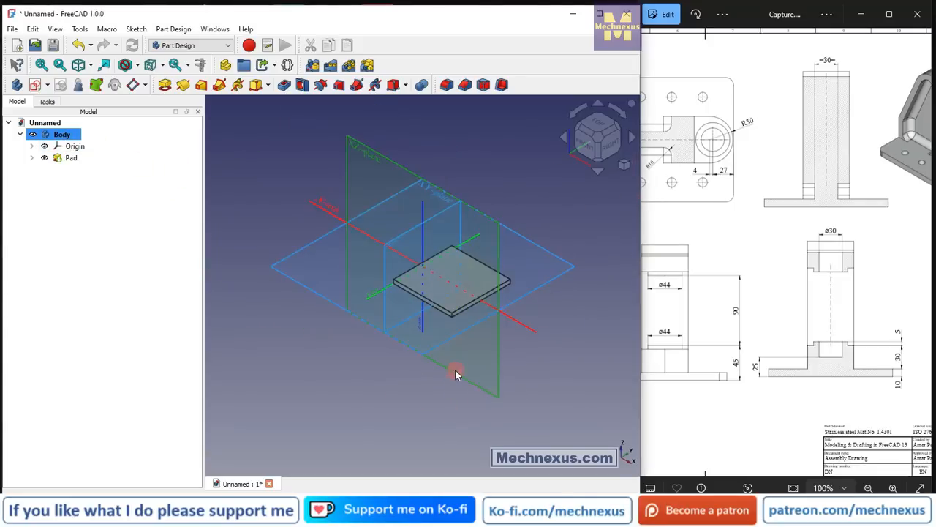
{"action": "left_click", "coordinate": [34, 85]}
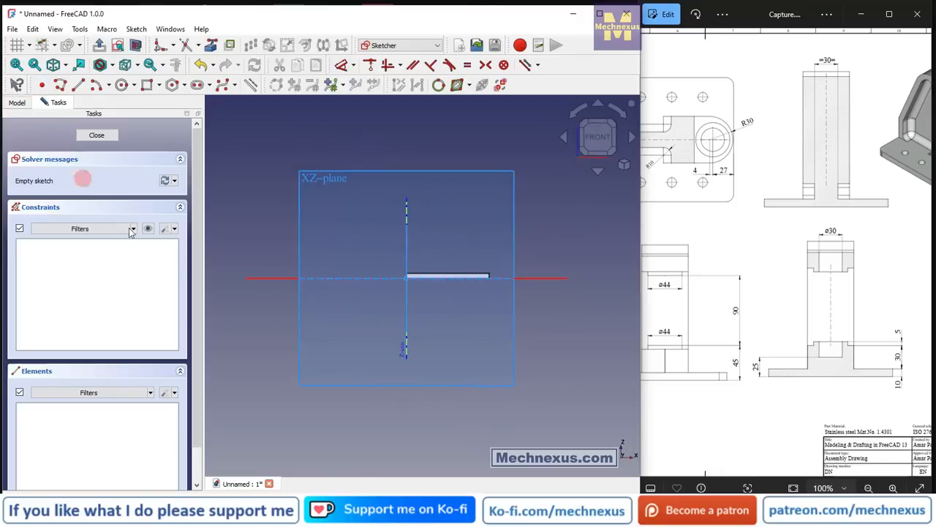
{"action": "left_click", "coordinate": [16, 102]}
{"action": "left_click", "coordinate": [72, 150]}
{"action": "key", "text": "space"}
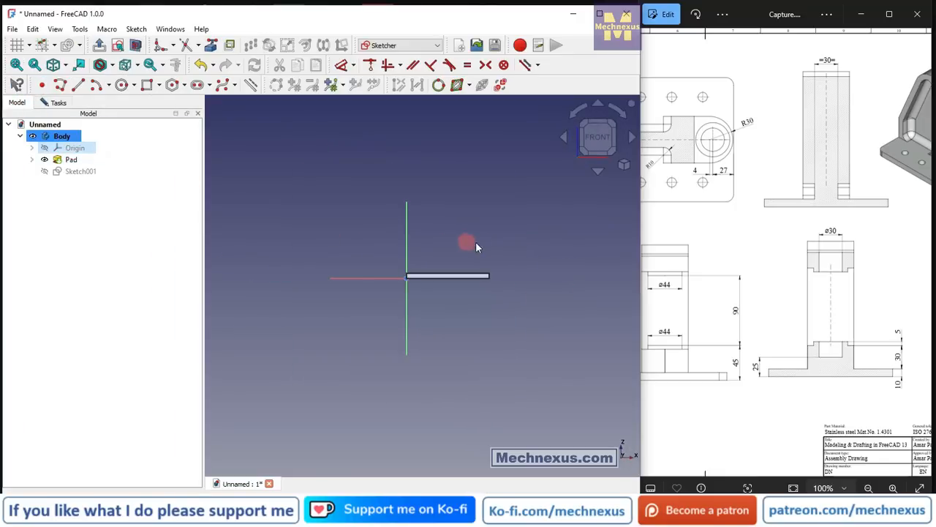
Switch the model's display style to Wireframe.
{"action": "scroll", "coordinate": [488, 245], "scroll_direction": "up", "scroll_amount": 2}
{"action": "left_click", "coordinate": [431, 219]}
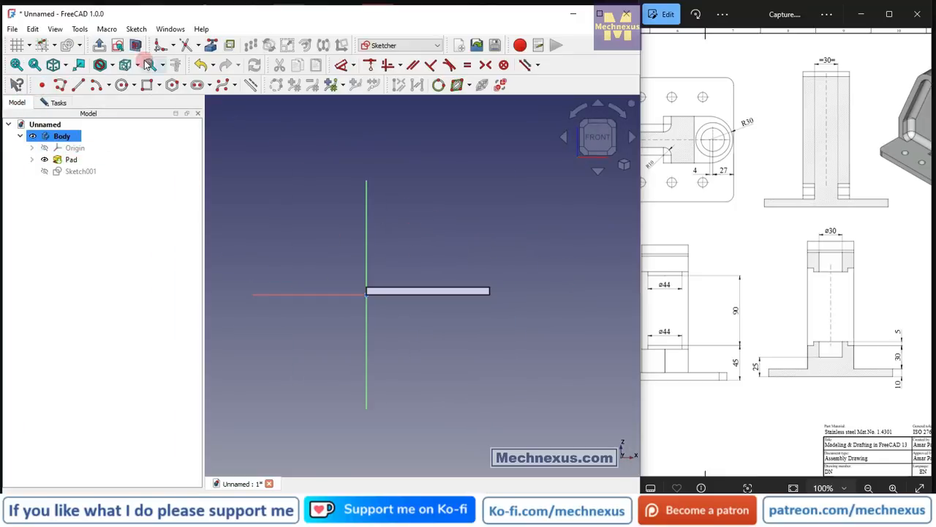
{"action": "left_click", "coordinate": [111, 65]}
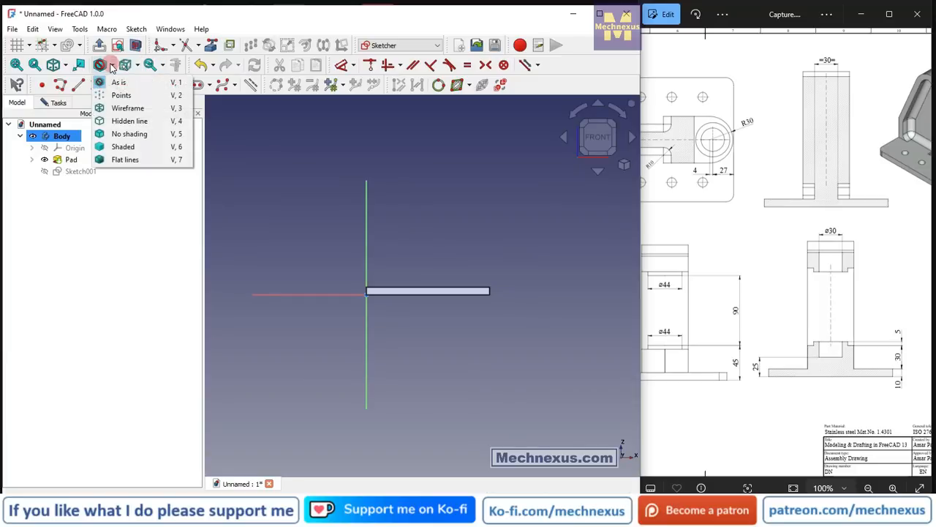
{"action": "left_click", "coordinate": [127, 110]}
Project the plate's top edge into the sketch as external geometry and return to the front view.
{"action": "scroll", "coordinate": [393, 244], "scroll_direction": "up", "scroll_amount": 3}
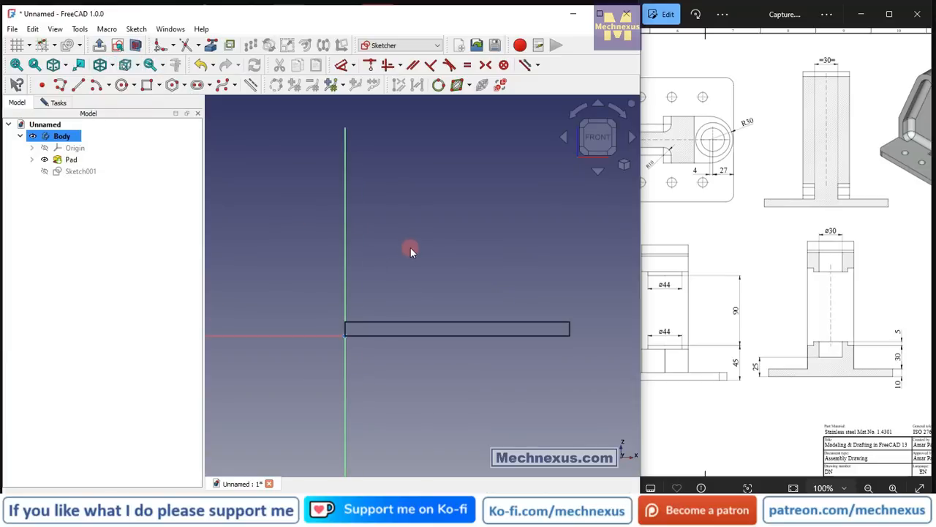
{"action": "left_click", "coordinate": [213, 45]}
{"action": "left_click", "coordinate": [451, 322]}
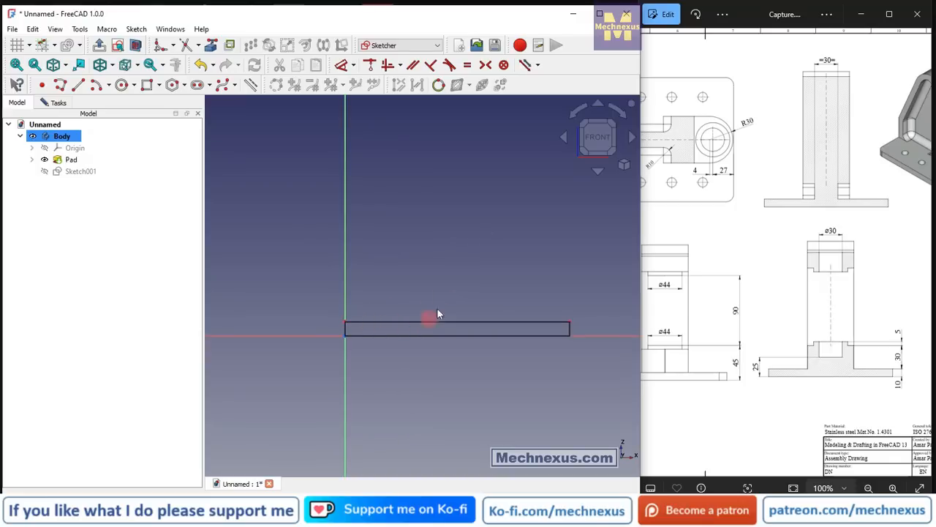
{"action": "middle_click_drag", "start_coordinate": [471, 341], "coordinate": [430, 345]}
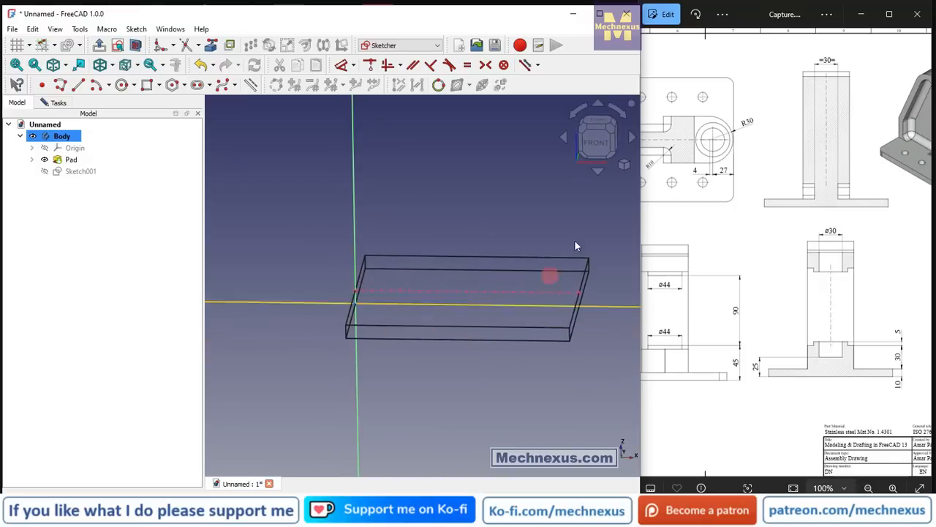
{"action": "left_click", "coordinate": [597, 139]}
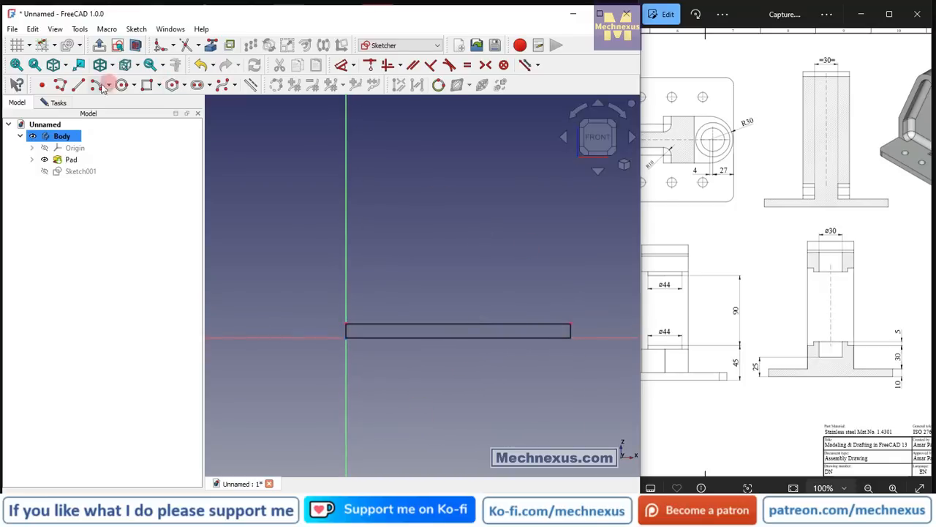
Sketch an open C-shaped polyline up from the top corner away from the vertical axis, with a recess about 38 mm deep and 61 mm tall.
{"action": "left_click", "coordinate": [60, 85]}
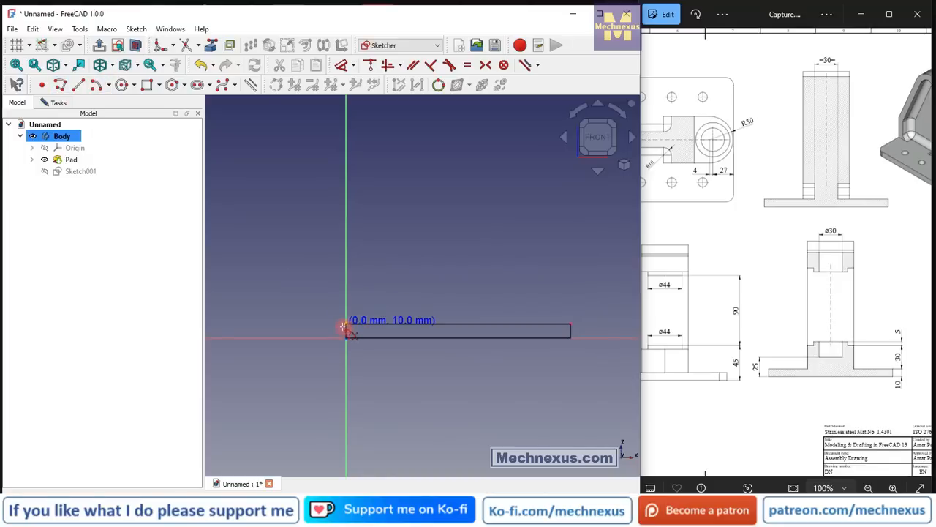
{"action": "left_click", "coordinate": [571, 319]}
{"action": "left_click", "coordinate": [570, 283]}
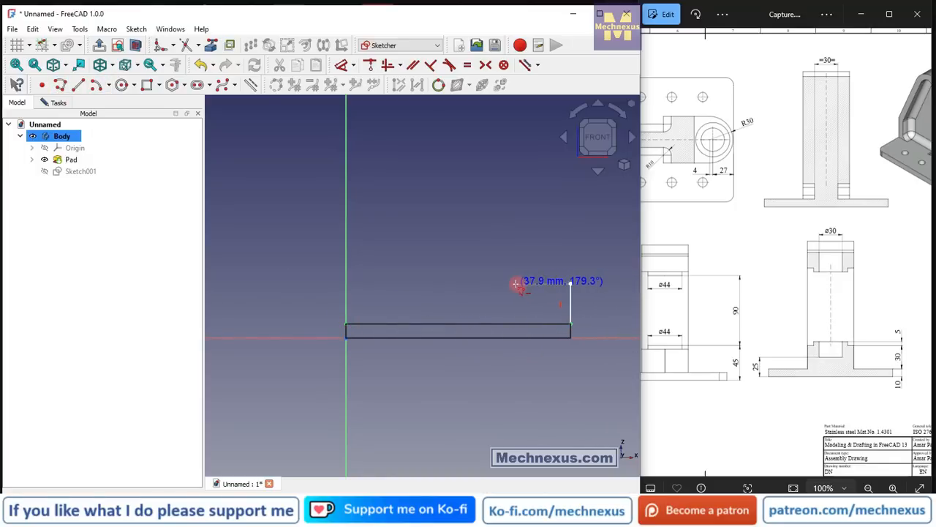
{"action": "left_click", "coordinate": [517, 284]}
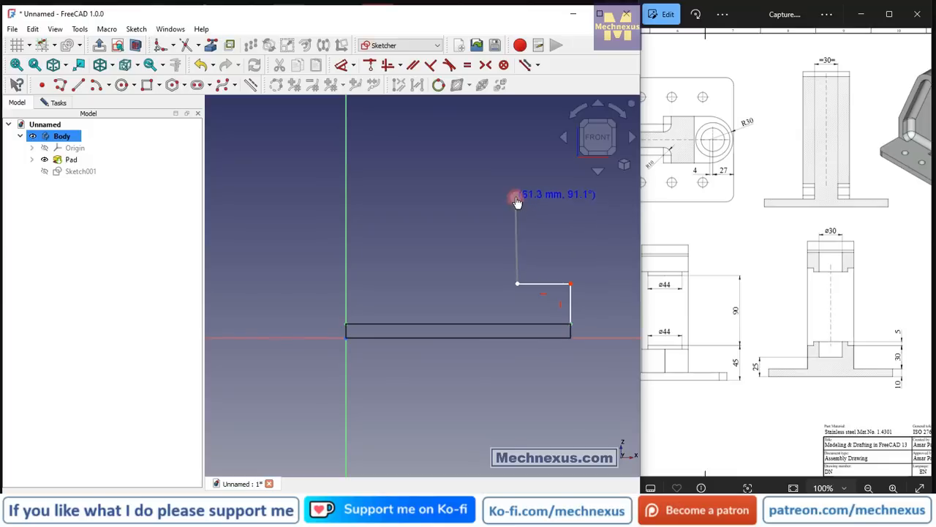
{"action": "left_click", "coordinate": [517, 198]}
{"action": "left_click", "coordinate": [570, 197]}
{"action": "scroll", "coordinate": [502, 306], "scroll_direction": "down", "scroll_amount": 3}
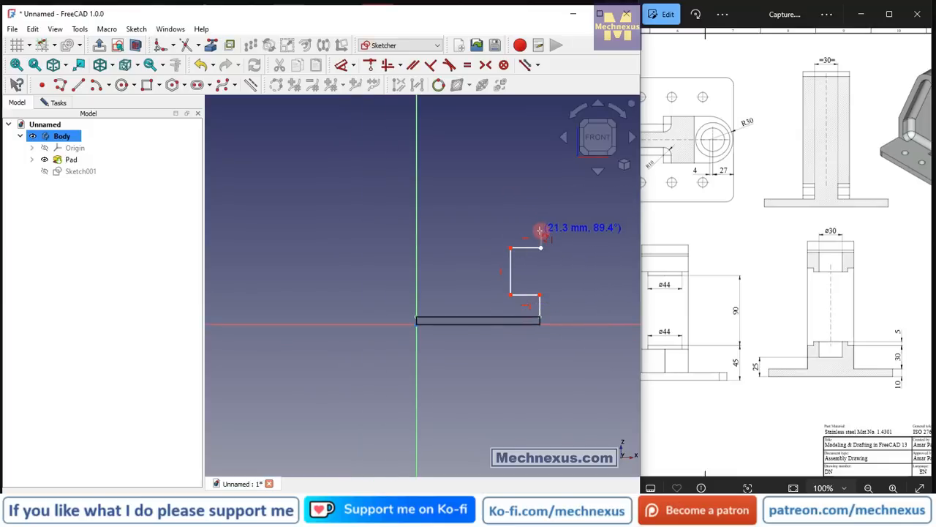
{"action": "left_click", "coordinate": [540, 231]}
{"action": "left_click", "coordinate": [503, 229]}
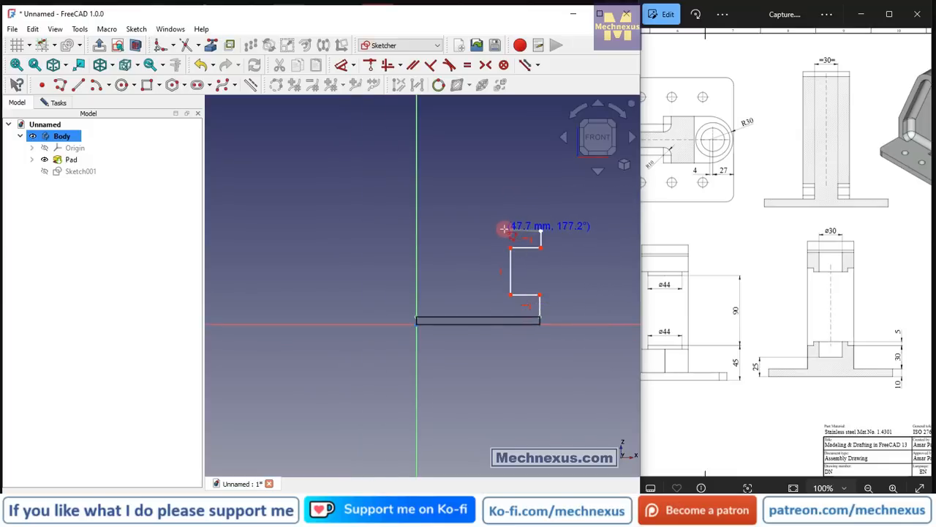
{"action": "right_click", "coordinate": [469, 188]}
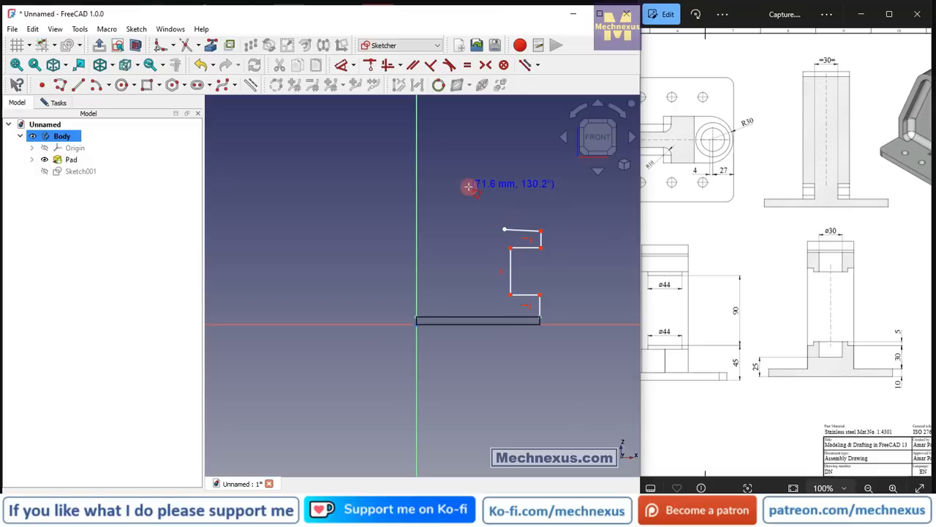
Draw a short line up along the vertical axis from the plate's top corner.
{"action": "scroll", "coordinate": [408, 322], "scroll_direction": "up", "scroll_amount": 2}
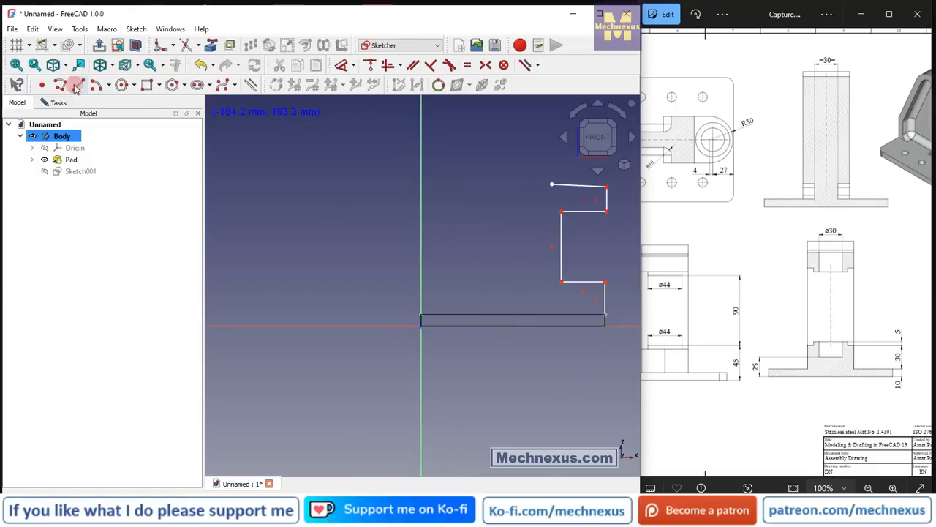
{"action": "left_click", "coordinate": [77, 86]}
{"action": "left_click", "coordinate": [420, 319]}
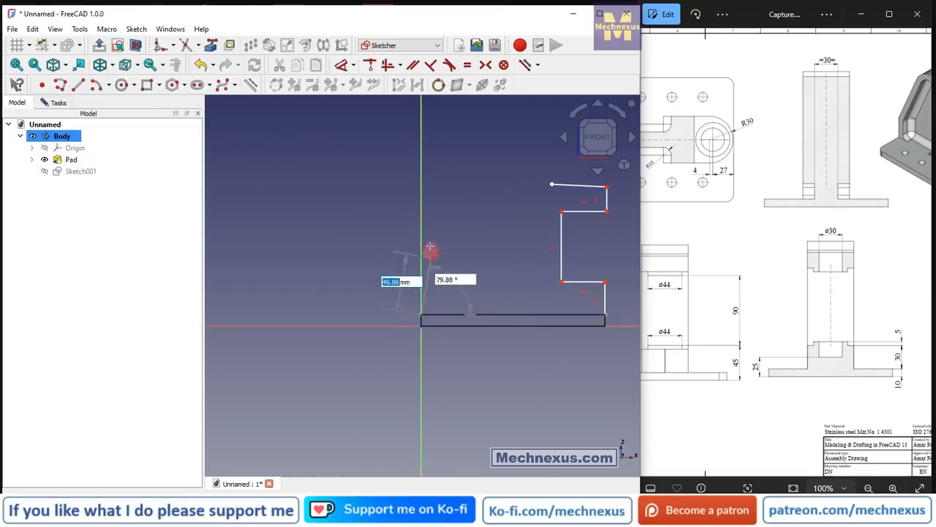
{"action": "left_click", "coordinate": [421, 270]}
{"action": "right_click", "coordinate": [364, 212]}
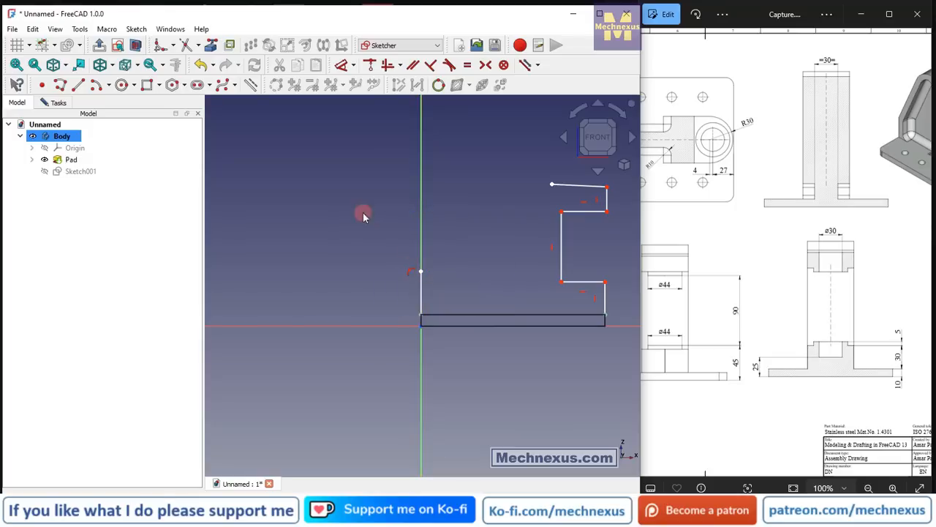
Draw a three-point arc curving over from the free end of the profile's top line toward the vertical axis.
{"action": "left_click", "coordinate": [110, 85]}
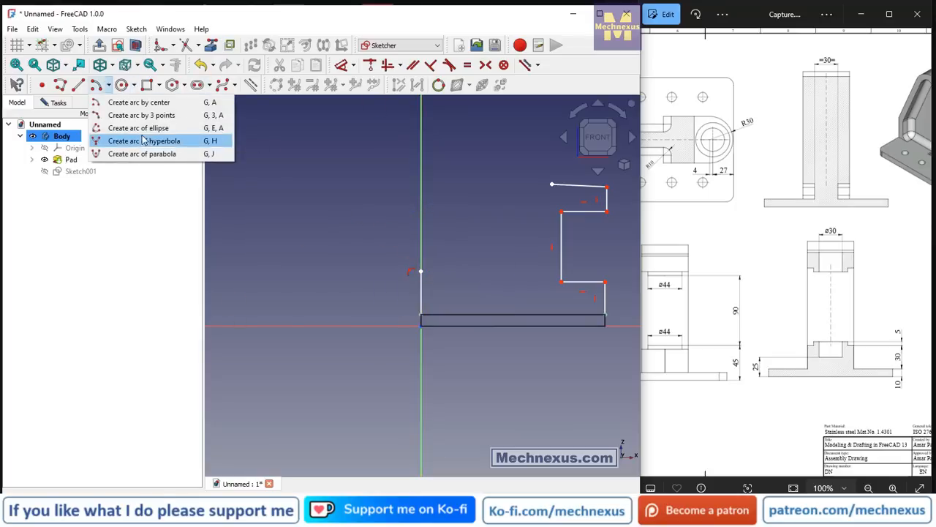
{"action": "left_click", "coordinate": [158, 177]}
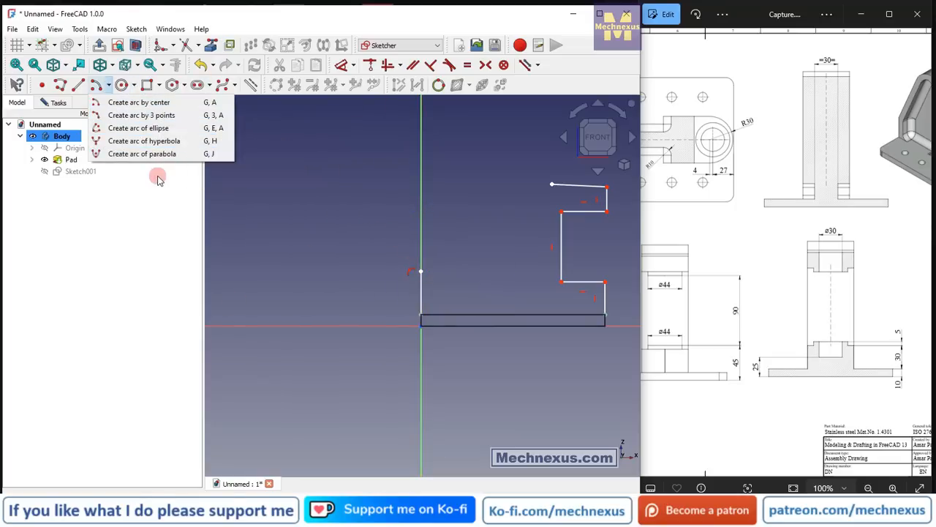
{"action": "left_click", "coordinate": [150, 115]}
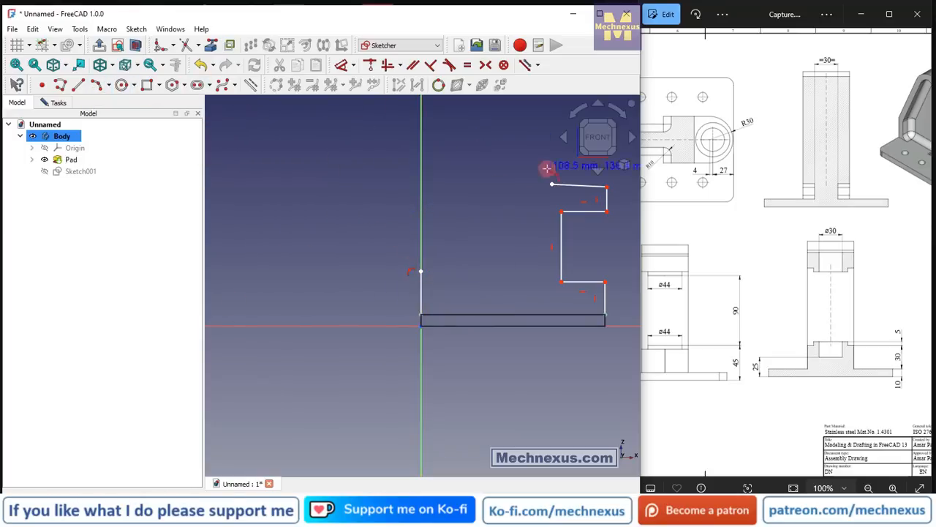
{"action": "left_click", "coordinate": [550, 183]}
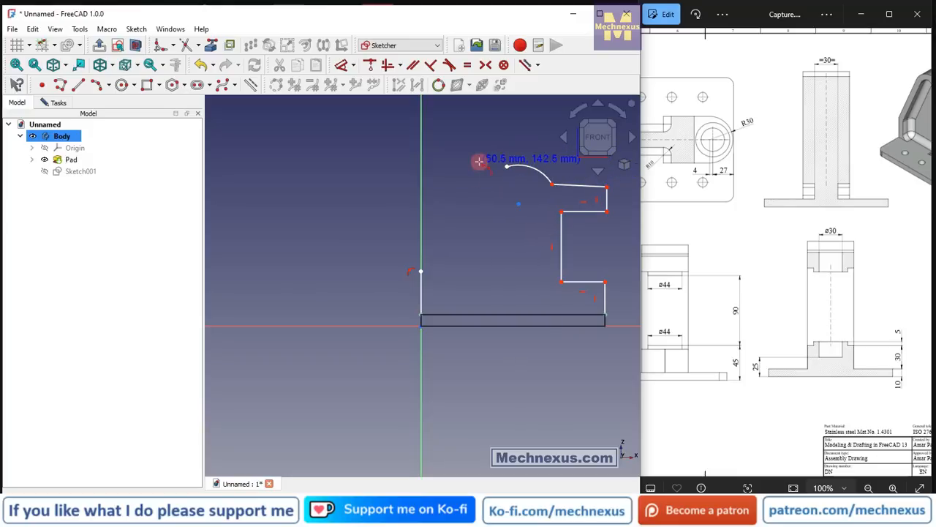
{"action": "right_click", "coordinate": [480, 161]}
{"action": "scroll", "coordinate": [575, 197], "scroll_direction": "up", "scroll_amount": 3}
{"action": "scroll", "coordinate": [424, 234], "scroll_direction": "down", "scroll_amount": 2}
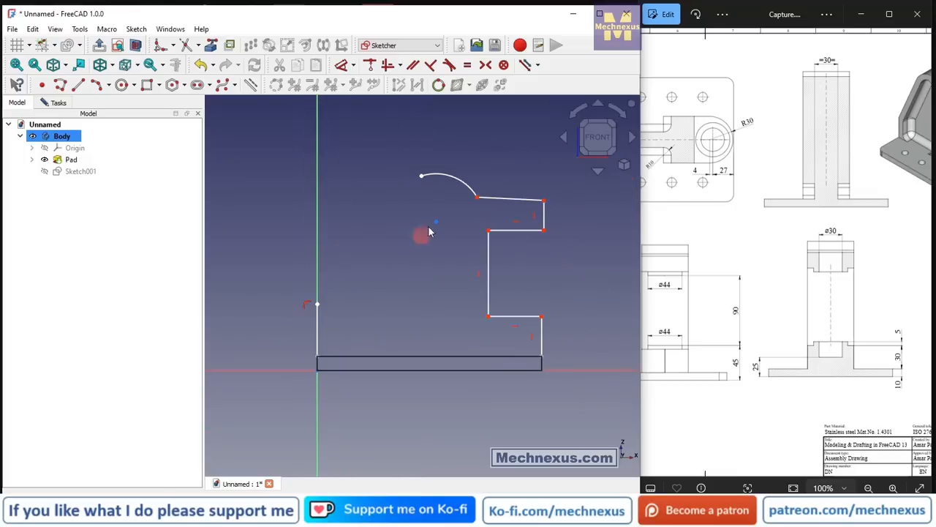
Draw a sloped line about 118 mm long from the top of the short axis line to the arc's free end.
{"action": "left_click", "coordinate": [79, 86]}
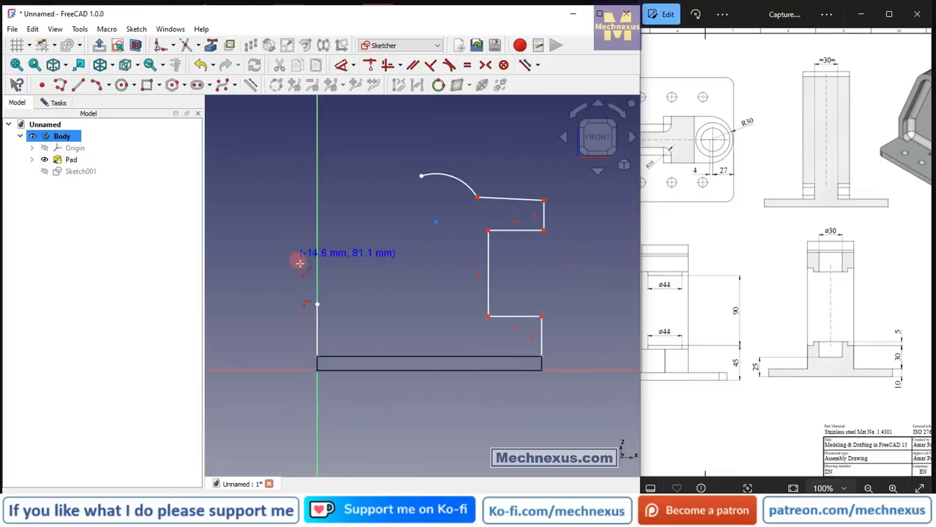
{"action": "left_click", "coordinate": [316, 304]}
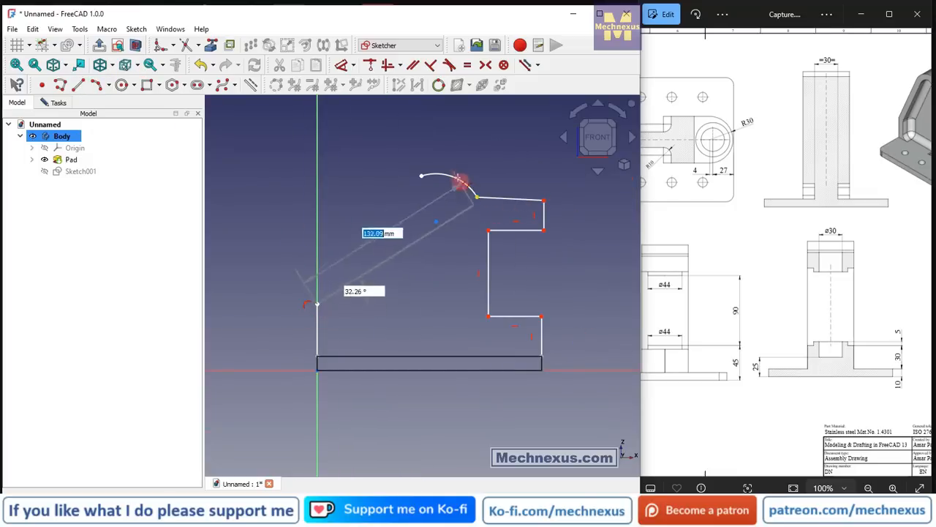
{"action": "left_click", "coordinate": [421, 176]}
{"action": "right_click", "coordinate": [393, 176]}
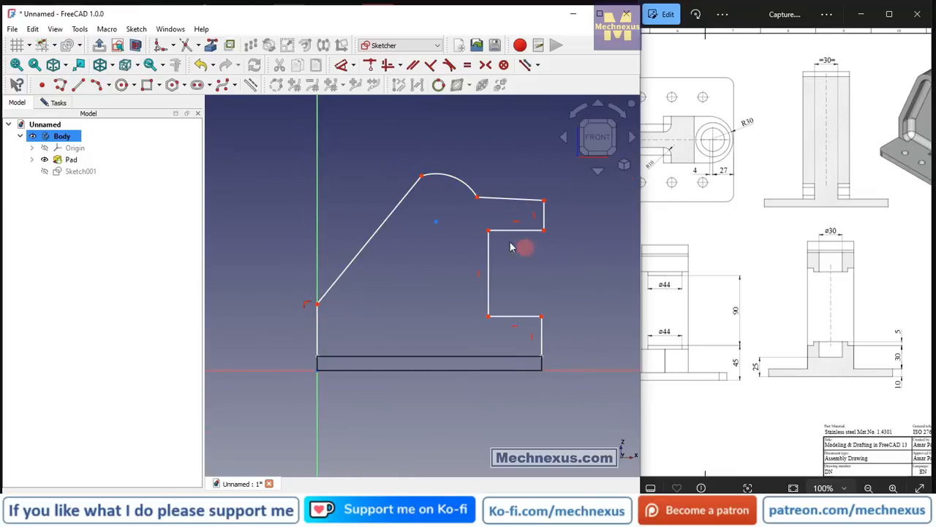
Constrain the profile's top line horizontal and make the sloped line tangent to the arc.
{"action": "scroll", "coordinate": [506, 205], "scroll_direction": "up", "scroll_amount": 2}
{"action": "left_click", "coordinate": [494, 201]}
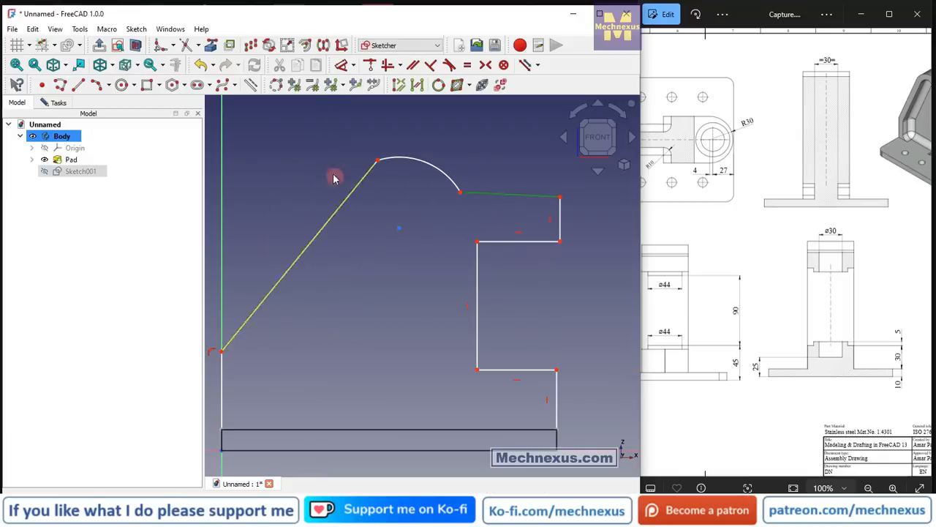
{"action": "left_click", "coordinate": [388, 66]}
{"action": "left_click", "coordinate": [386, 248]}
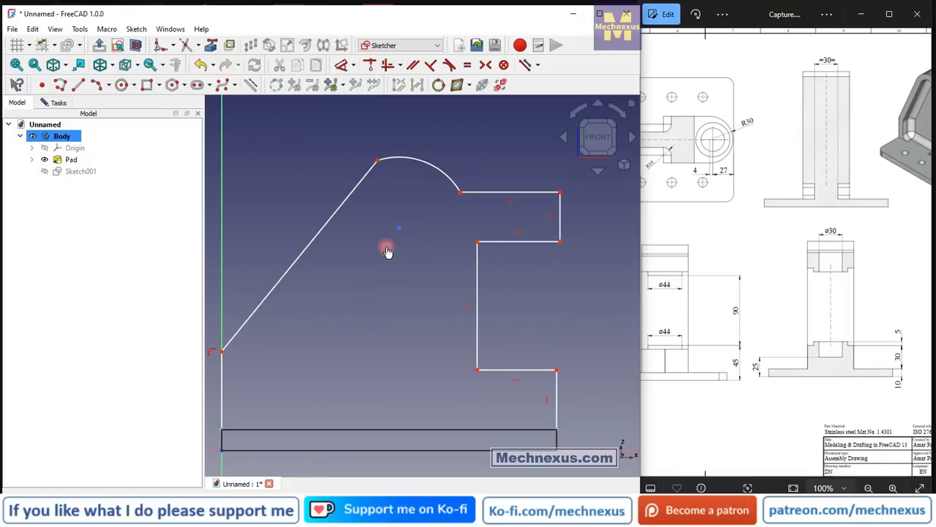
{"action": "left_click", "coordinate": [373, 167]}
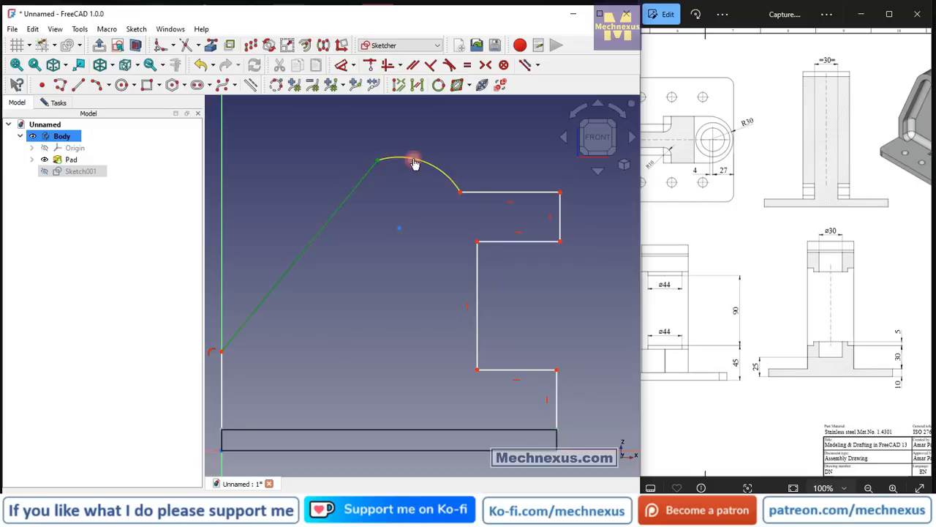
{"action": "left_click", "coordinate": [414, 164]}
{"action": "left_click", "coordinate": [449, 65]}
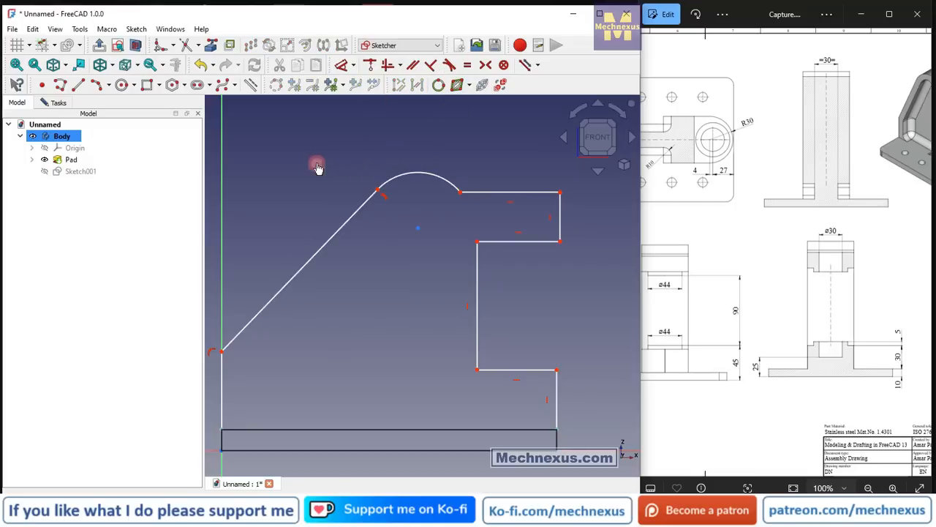
Dimension the arc with a radius of 40 mm.
{"action": "left_click", "coordinate": [341, 65]}
{"action": "left_click", "coordinate": [400, 176]}
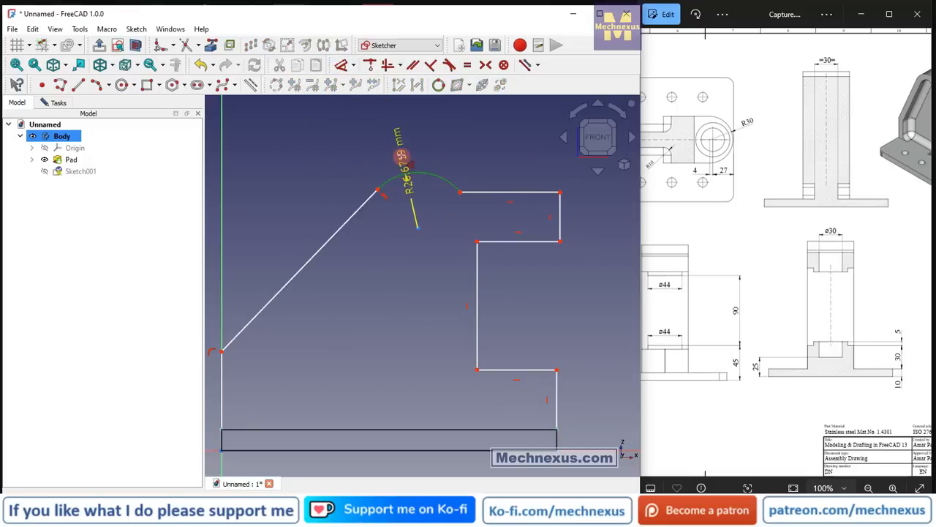
{"action": "left_click", "coordinate": [400, 156]}
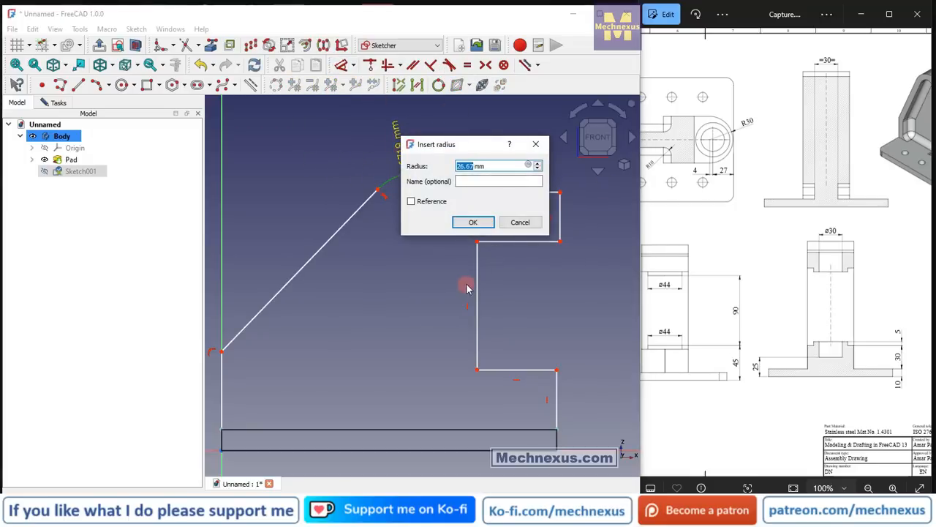
{"action": "key", "text": "Return"}
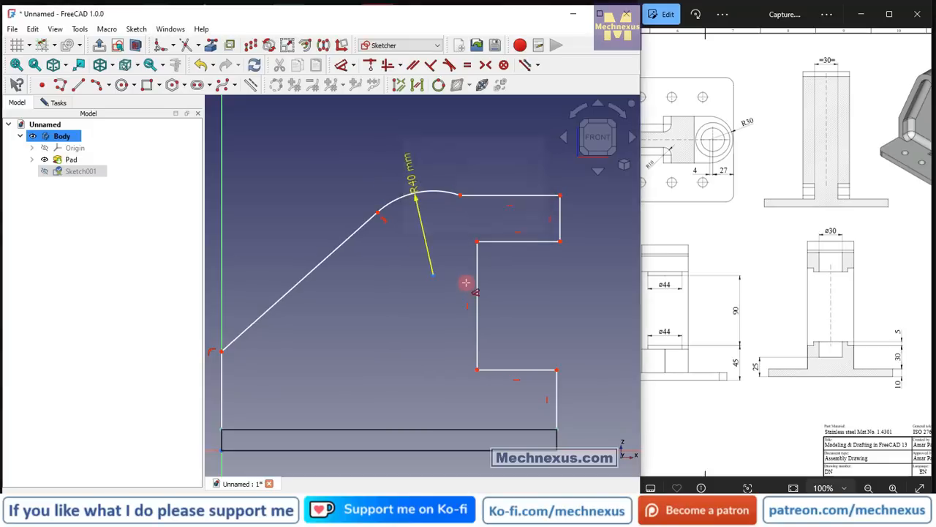
Dimension the height from the plate's top corner to the profile's outer top corner as 160 mm.
{"action": "scroll", "coordinate": [393, 256], "scroll_direction": "down", "scroll_amount": 2}
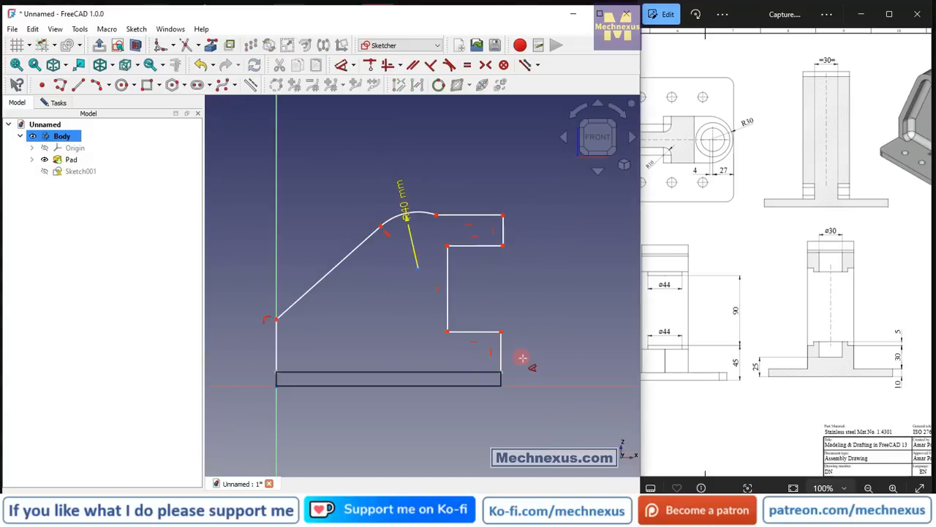
{"action": "left_click", "coordinate": [504, 371]}
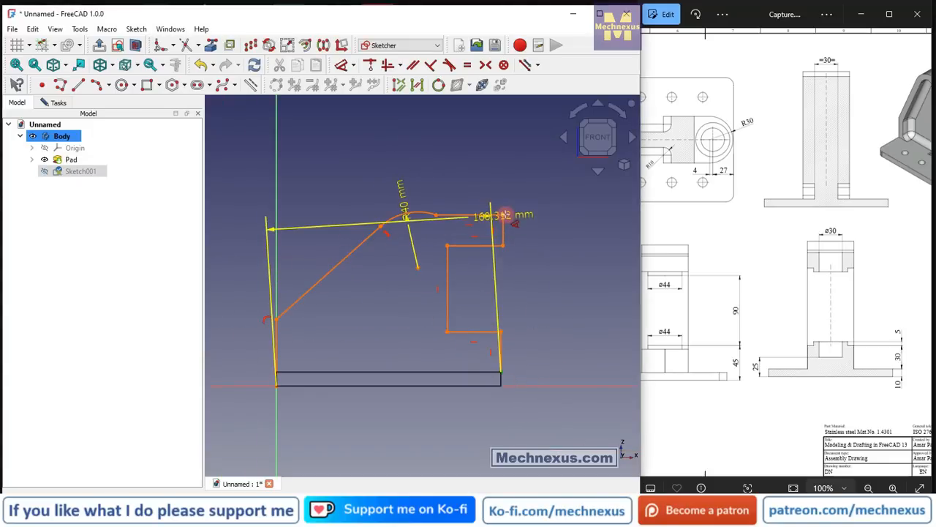
{"action": "left_click", "coordinate": [502, 215]}
{"action": "left_click", "coordinate": [560, 294]}
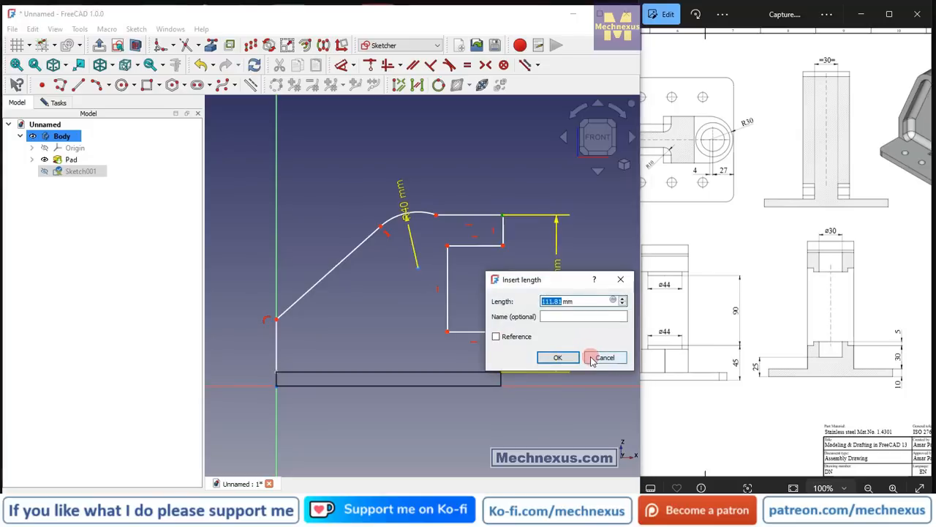
{"action": "type", "text": "160"}
{"action": "key", "text": "Return"}
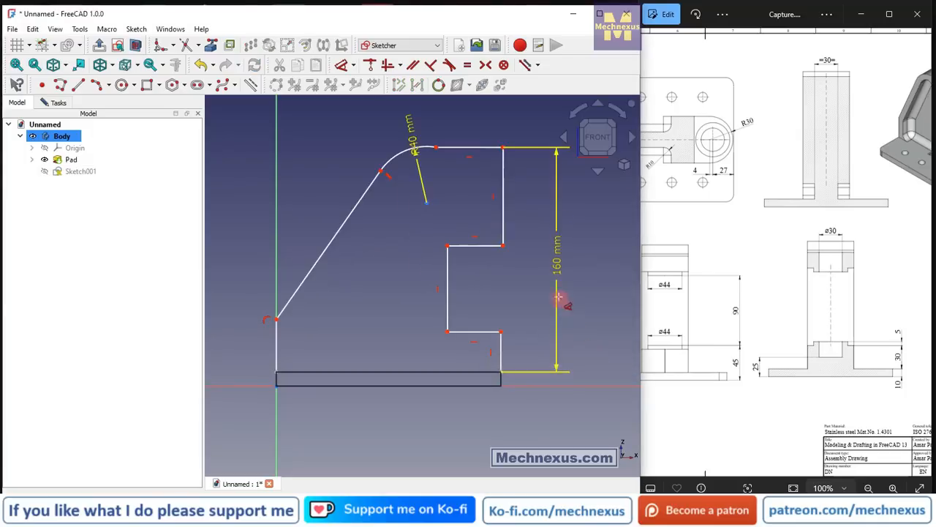
Dimension the recess's upper horizontal edge as 50 mm and its vertical edge as 100 mm.
{"action": "left_click", "coordinate": [479, 248]}
{"action": "left_click", "coordinate": [475, 273]}
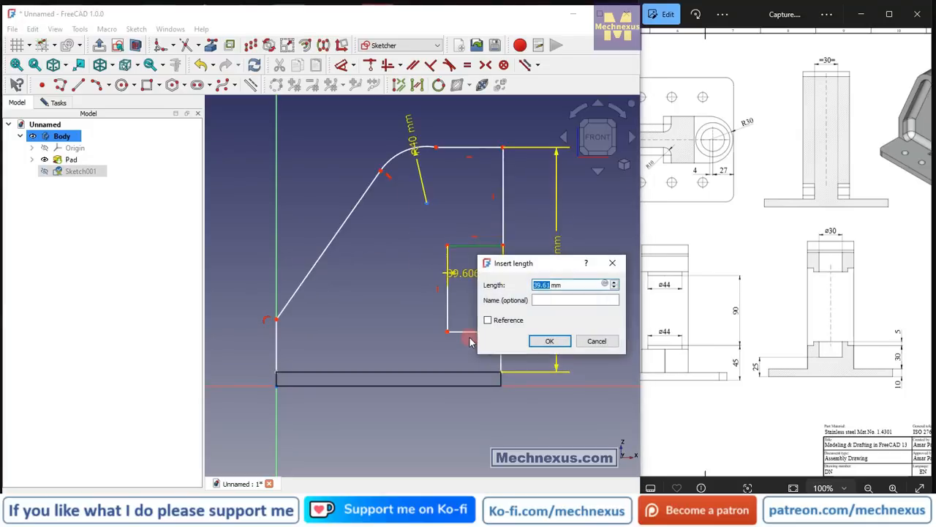
{"action": "type", "text": "50"}
{"action": "key", "text": "Return"}
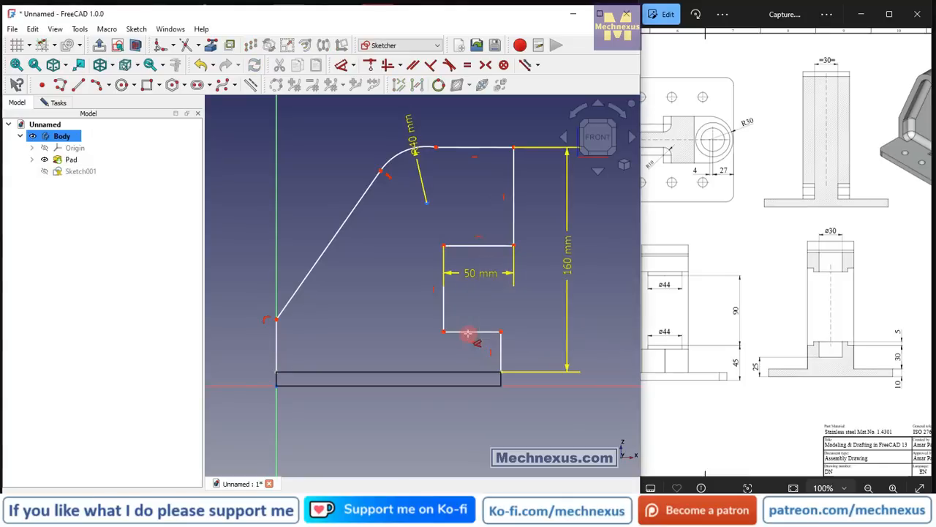
{"action": "left_click", "coordinate": [444, 294]}
{"action": "left_click", "coordinate": [395, 315]}
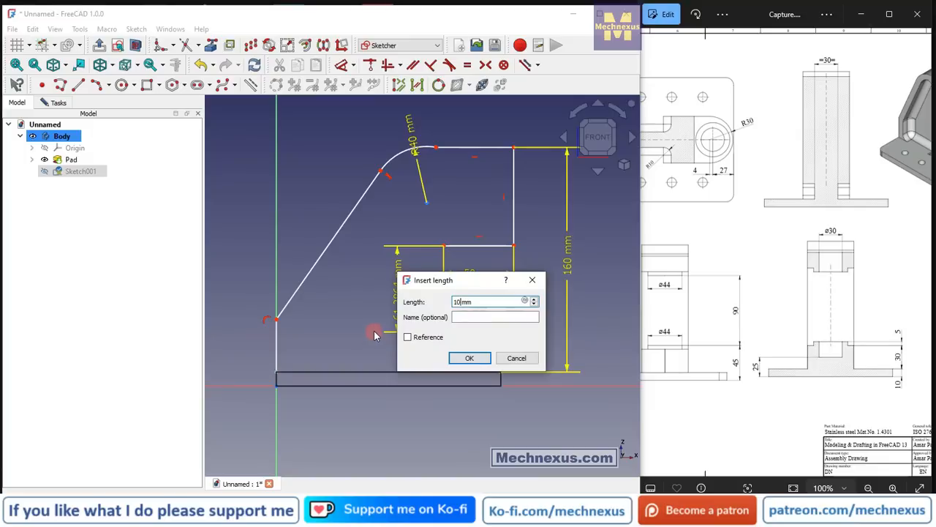
{"action": "key", "text": "Return"}
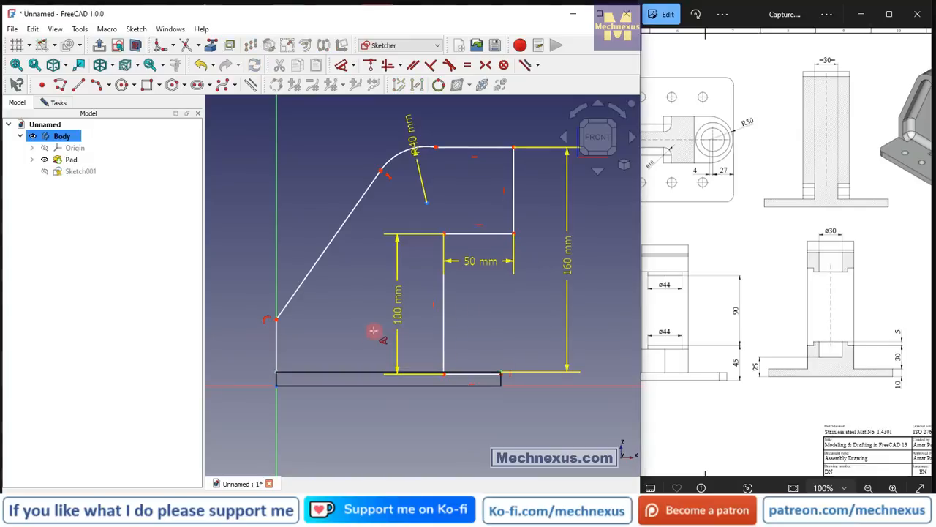
{"action": "right_click", "coordinate": [496, 326]}
Pull the recess's lower edge up above the plate and delete the short vertical line joining it to the plate's corner.
{"action": "scroll", "coordinate": [517, 326], "scroll_direction": "up", "scroll_amount": 2}
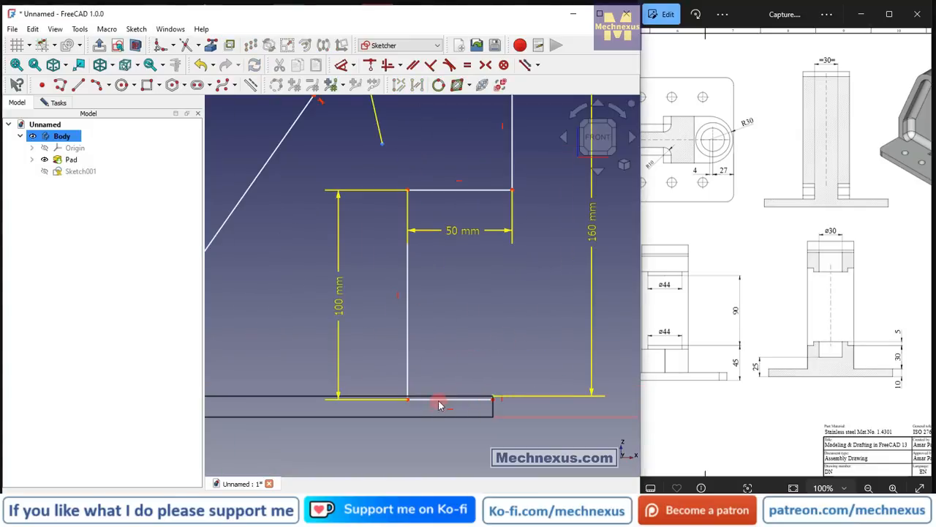
{"action": "left_click_drag", "start_coordinate": [409, 403], "coordinate": [420, 359]}
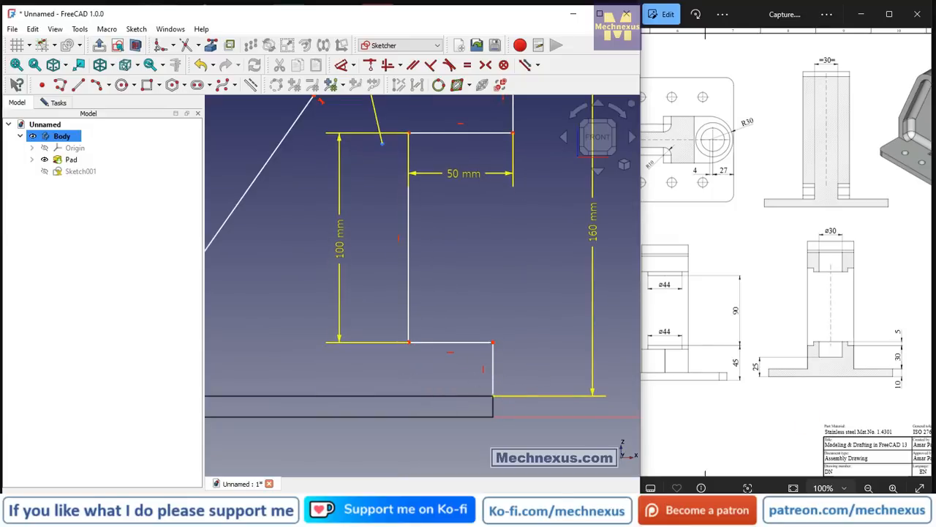
{"action": "scroll", "coordinate": [491, 375], "scroll_direction": "up", "scroll_amount": 2}
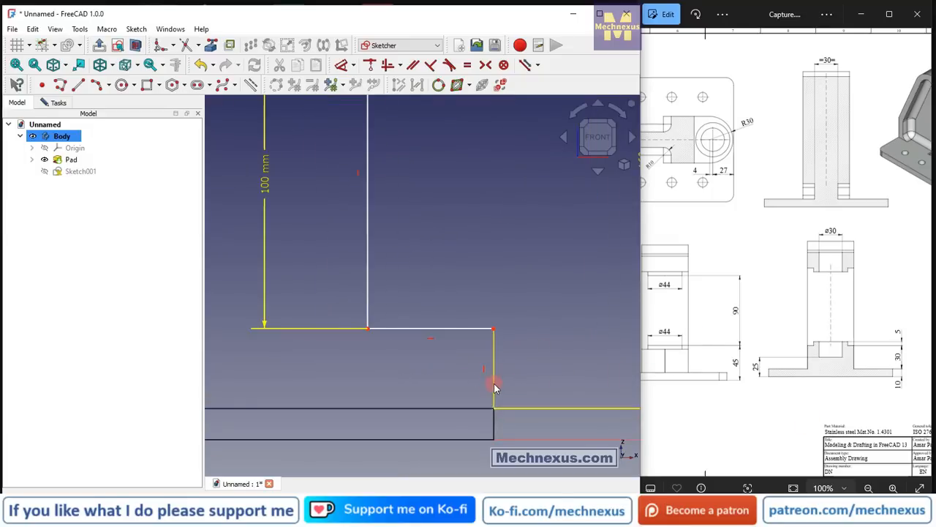
{"action": "left_click", "coordinate": [493, 385]}
{"action": "key", "text": "Delete"}
Shorten the recess's lower edge and draw a vertical line about 26 mm long from its end down to the plate's top edge.
{"action": "scroll", "coordinate": [494, 386], "scroll_direction": "up", "scroll_amount": 2}
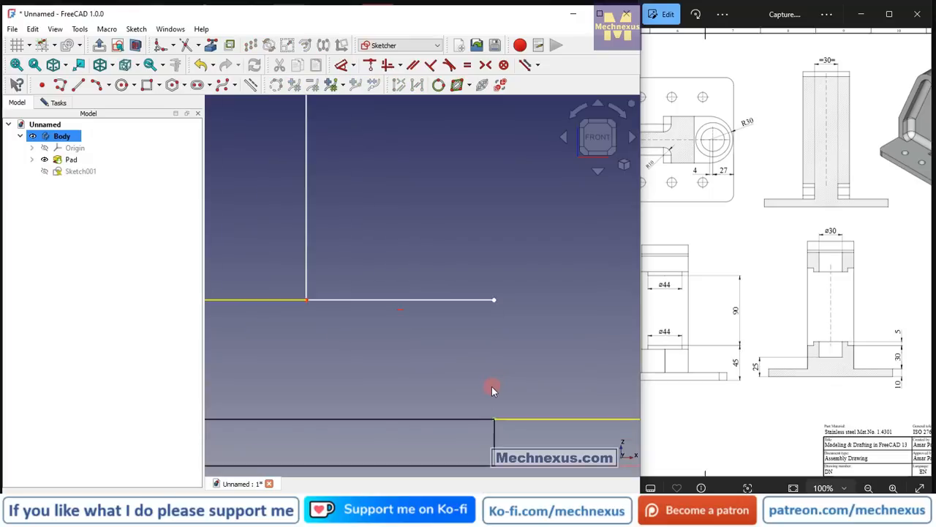
{"action": "left_click_drag", "start_coordinate": [496, 304], "coordinate": [455, 299]}
{"action": "left_click", "coordinate": [79, 84]}
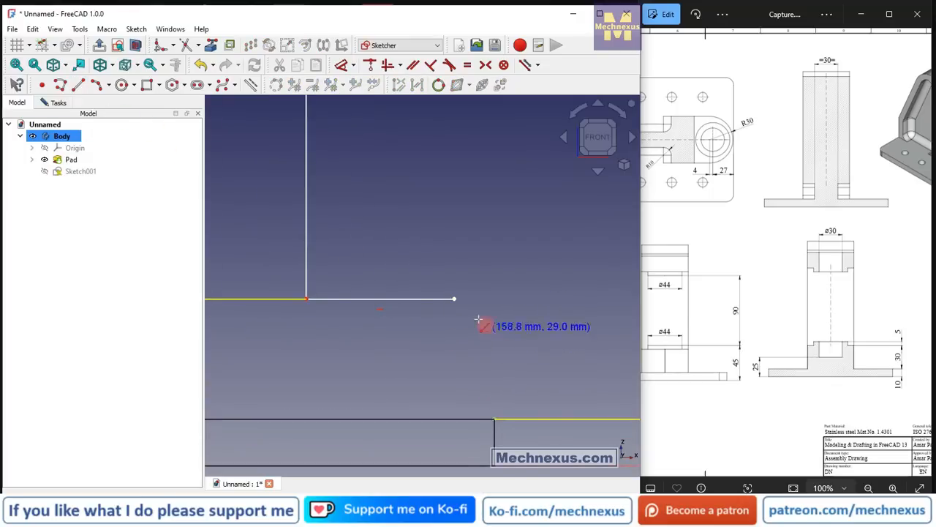
{"action": "left_click", "coordinate": [454, 298]}
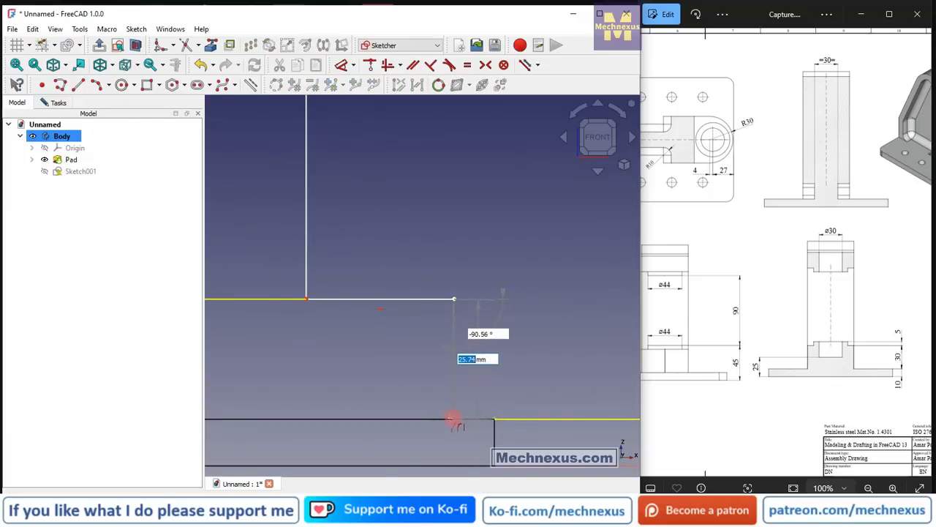
{"action": "left_click", "coordinate": [454, 416]}
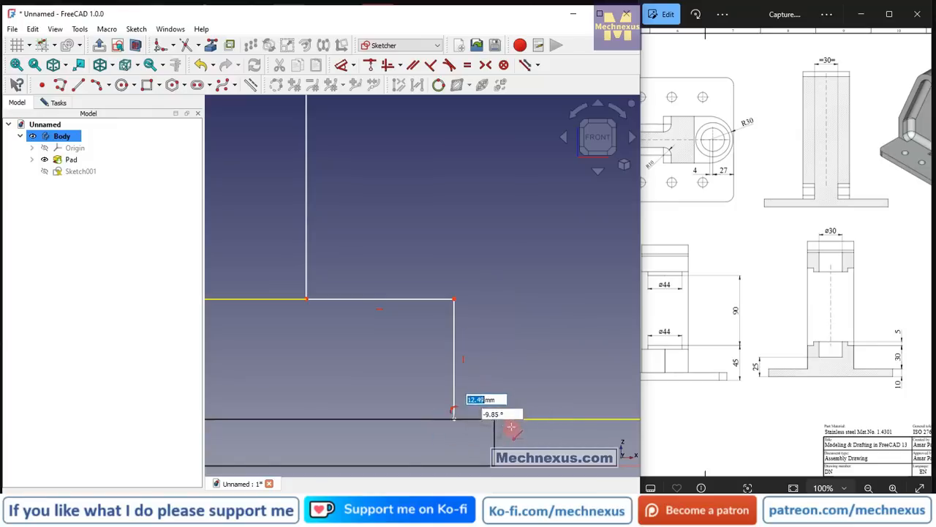
{"action": "key", "text": "Escape"}
Dimension the distance between the new vertical line and the plate's top corner as 1 mm.
{"action": "middle_click_drag", "start_coordinate": [487, 385], "coordinate": [482, 401]}
{"action": "left_click", "coordinate": [597, 139]}
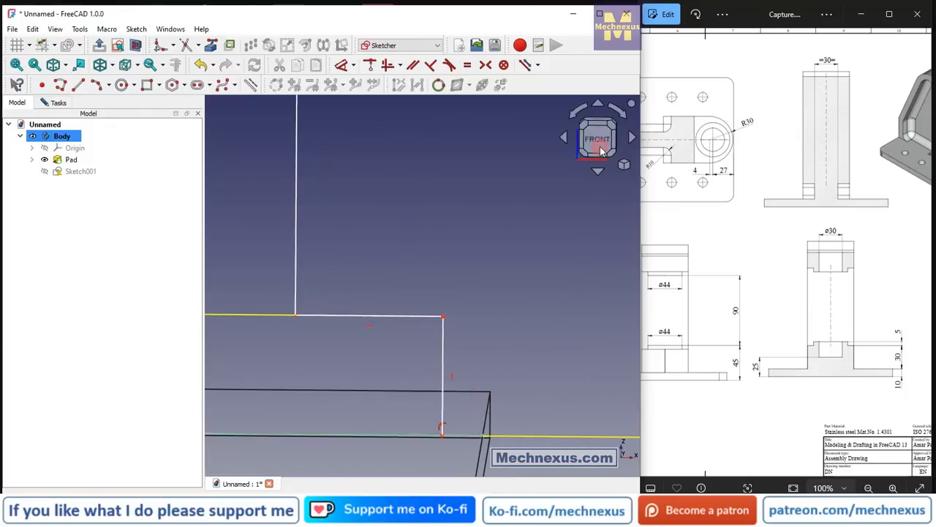
{"action": "left_click", "coordinate": [342, 66]}
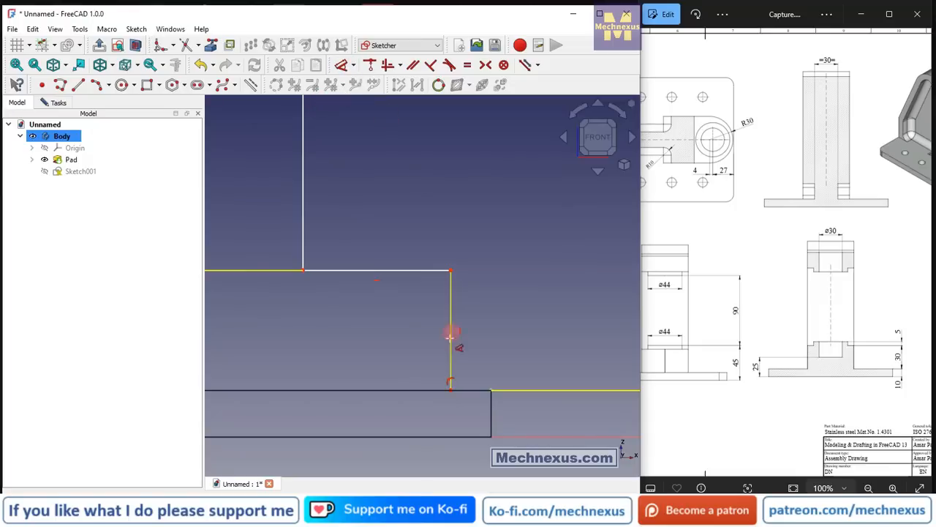
{"action": "left_click", "coordinate": [451, 366]}
{"action": "left_click", "coordinate": [491, 390]}
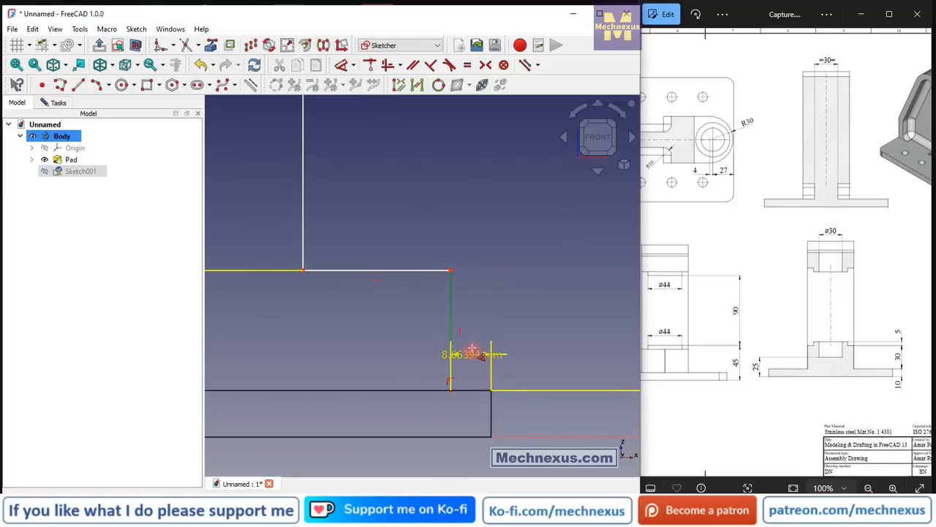
{"action": "left_click", "coordinate": [472, 351]}
{"action": "type", "text": "1mm"}
{"action": "key", "text": "Return"}
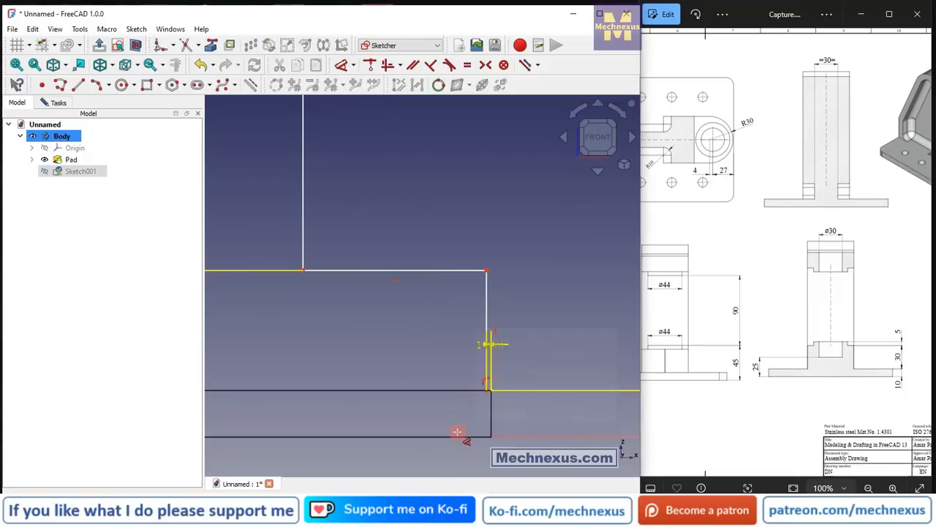
Dimension the short vertical line between the recess's lower edge and the plate's top as 30 mm.
{"action": "left_click", "coordinate": [486, 307]}
{"action": "left_click", "coordinate": [529, 310]}
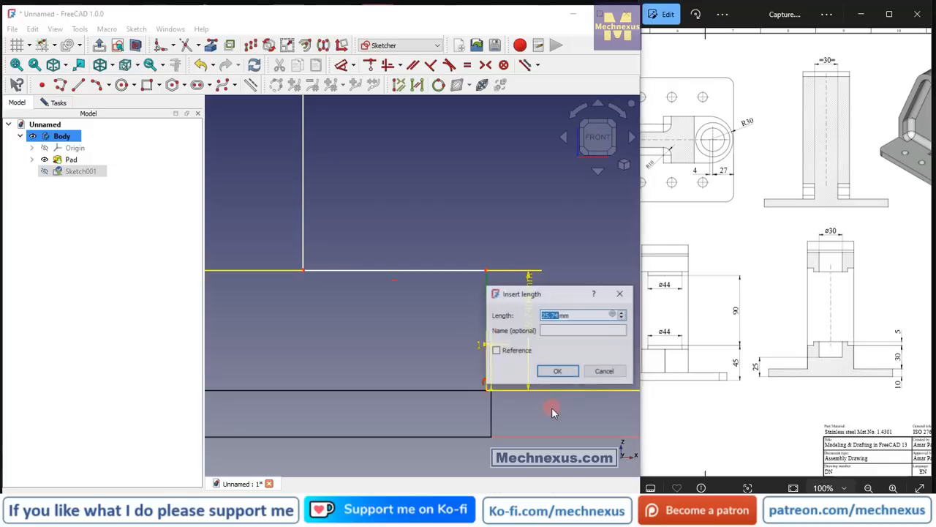
{"action": "type", "text": "30"}
{"action": "key", "text": "Return"}
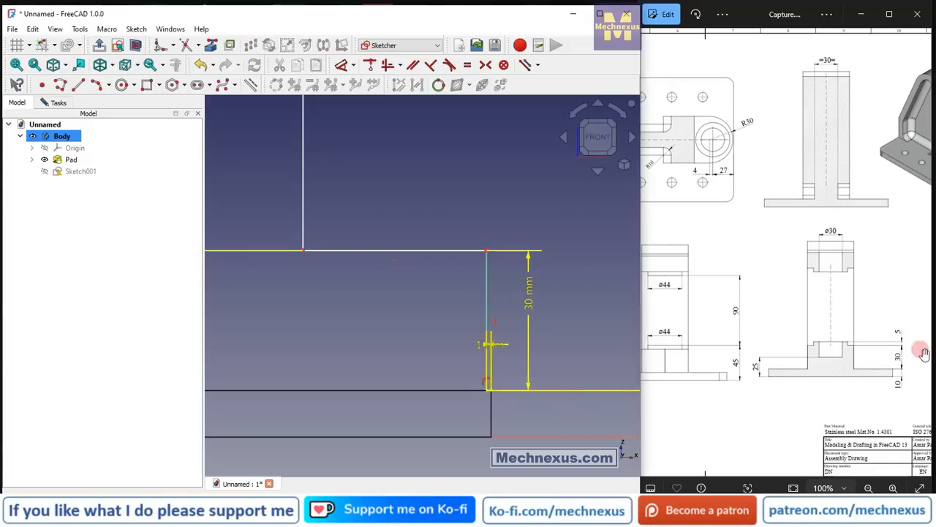
Delete the 160 mm height dimension and dimension the profile's upper outer corner 160 mm above the horizontal axis instead.
{"action": "scroll", "coordinate": [776, 358], "scroll_direction": "down", "scroll_amount": 5}
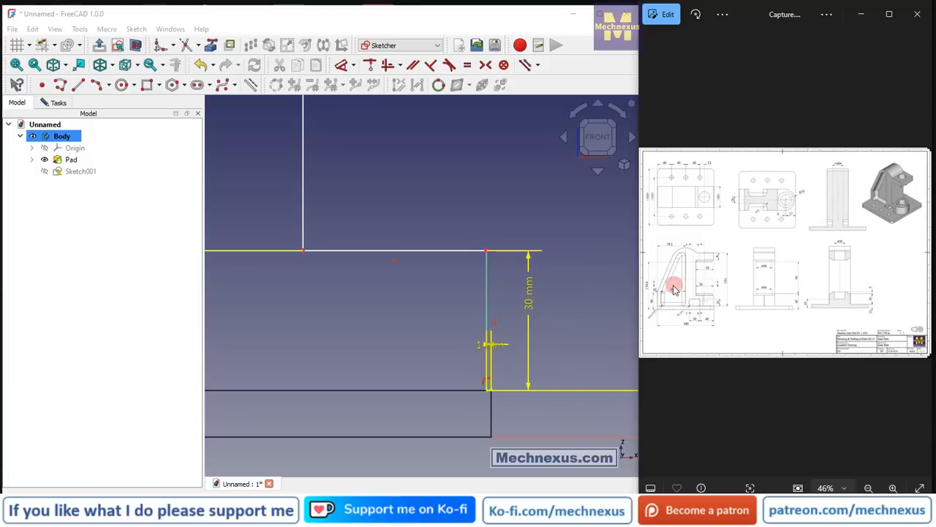
{"action": "scroll", "coordinate": [673, 287], "scroll_direction": "up", "scroll_amount": 5}
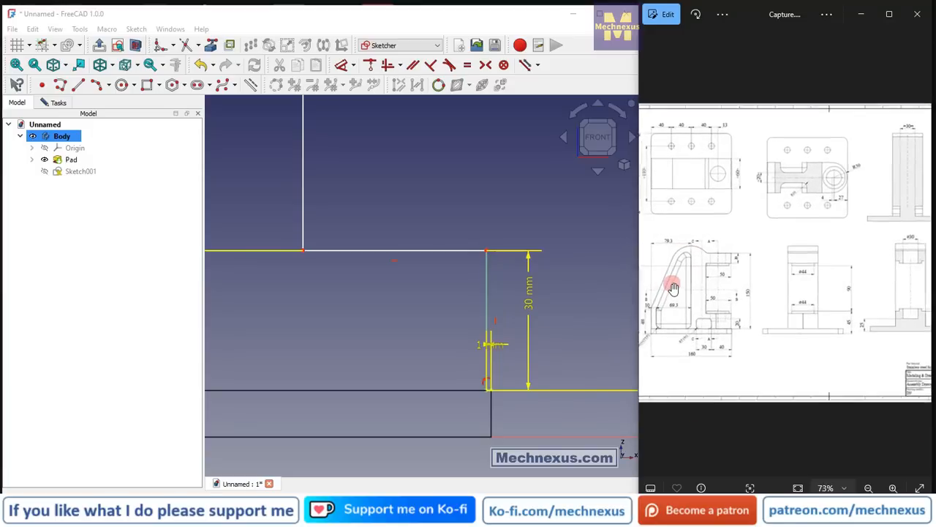
{"action": "scroll", "coordinate": [674, 297], "scroll_direction": "up", "scroll_amount": 2}
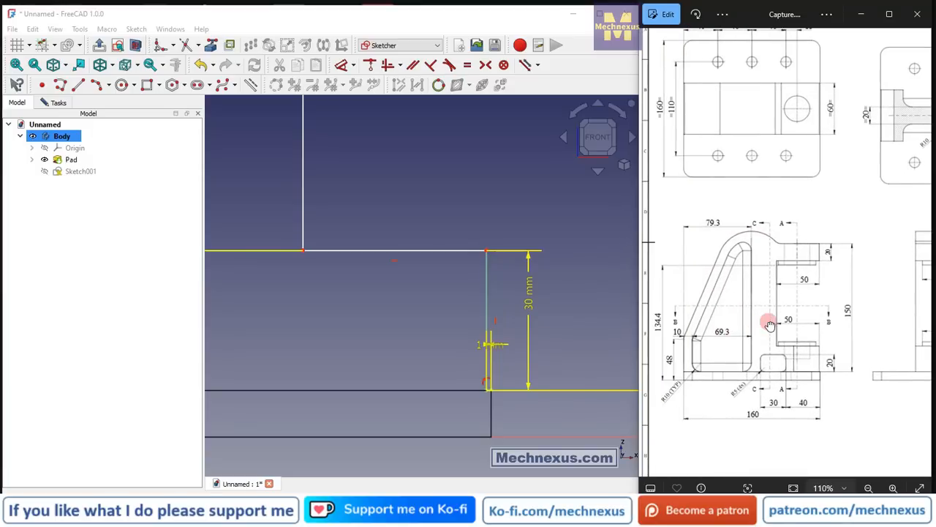
{"action": "scroll", "coordinate": [438, 330], "scroll_direction": "down", "scroll_amount": 8}
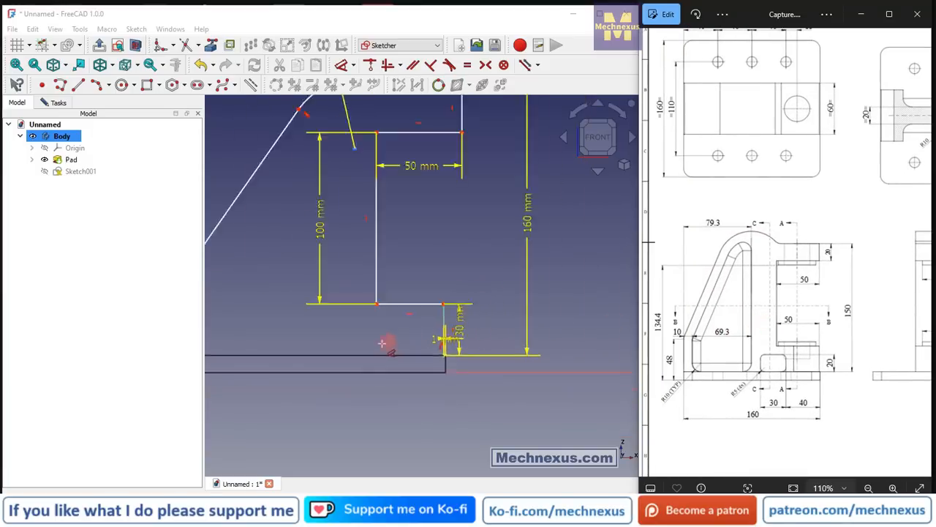
{"action": "scroll", "coordinate": [372, 206], "scroll_direction": "up", "scroll_amount": 2}
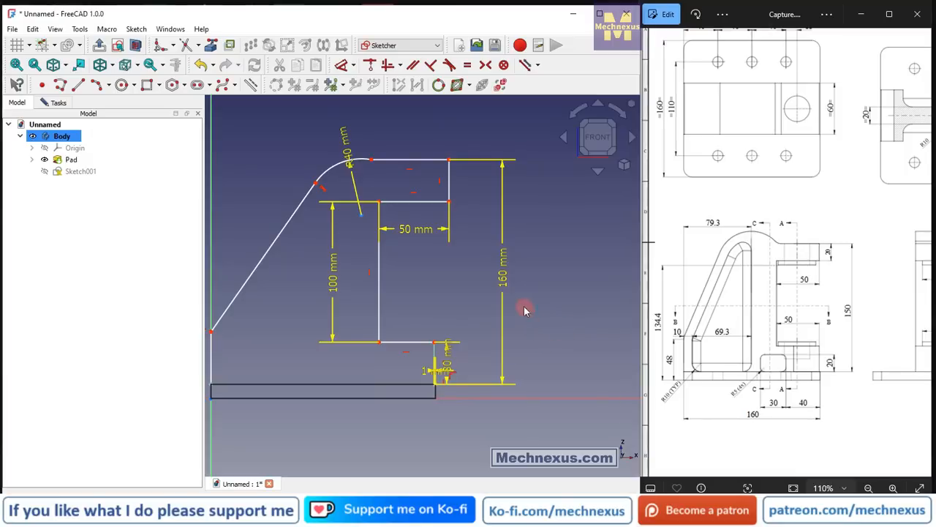
{"action": "left_click", "coordinate": [509, 280]}
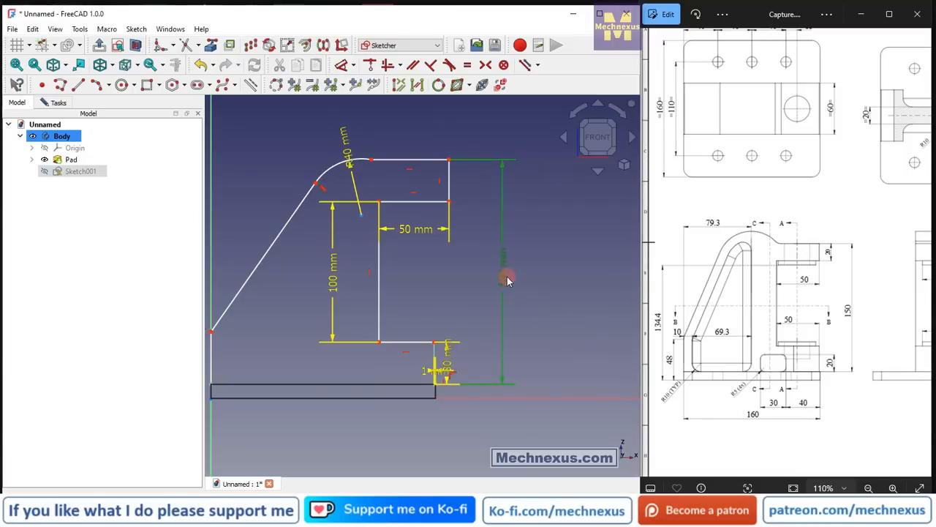
{"action": "key", "text": "Delete"}
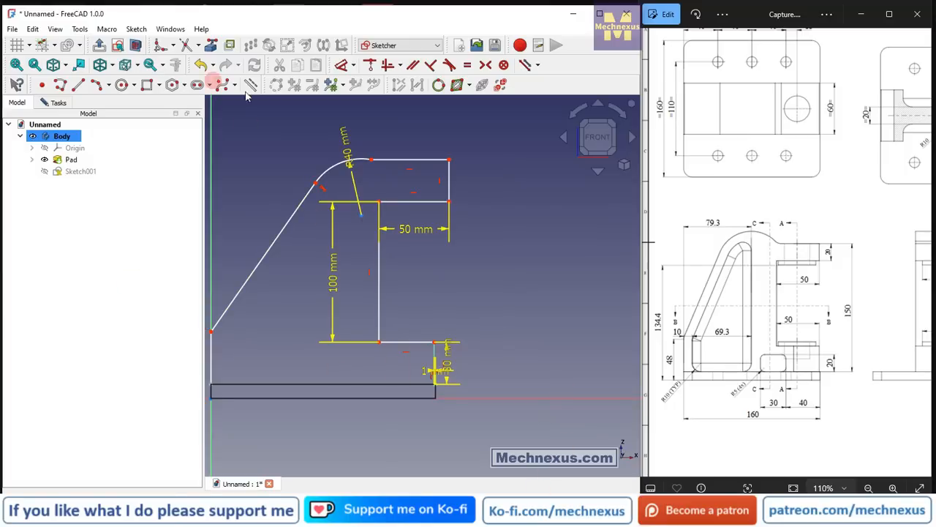
{"action": "left_click", "coordinate": [339, 65]}
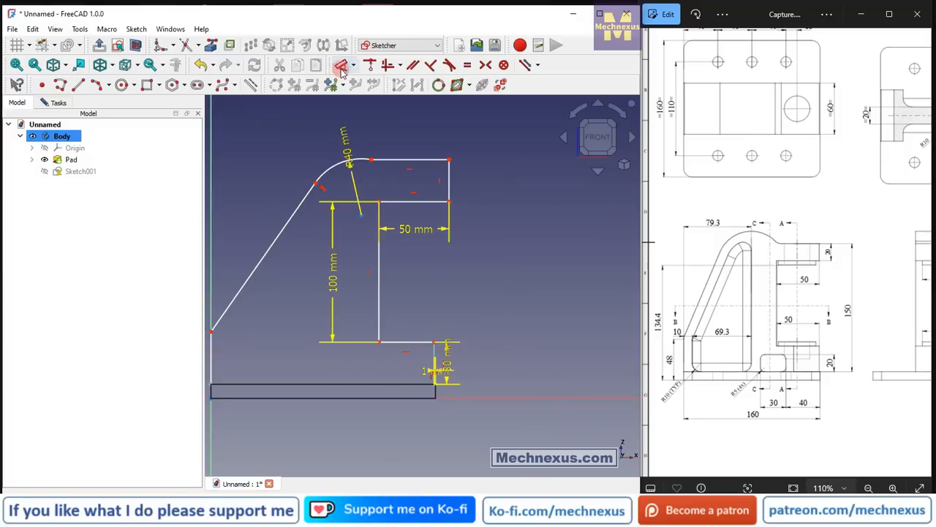
{"action": "left_click", "coordinate": [449, 158]}
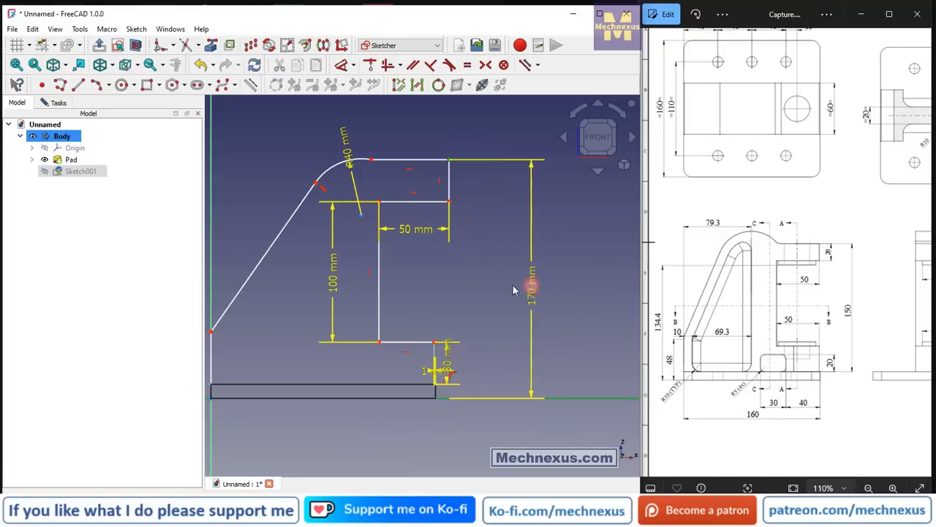
{"action": "left_click", "coordinate": [525, 285]}
{"action": "type", "text": "160"}
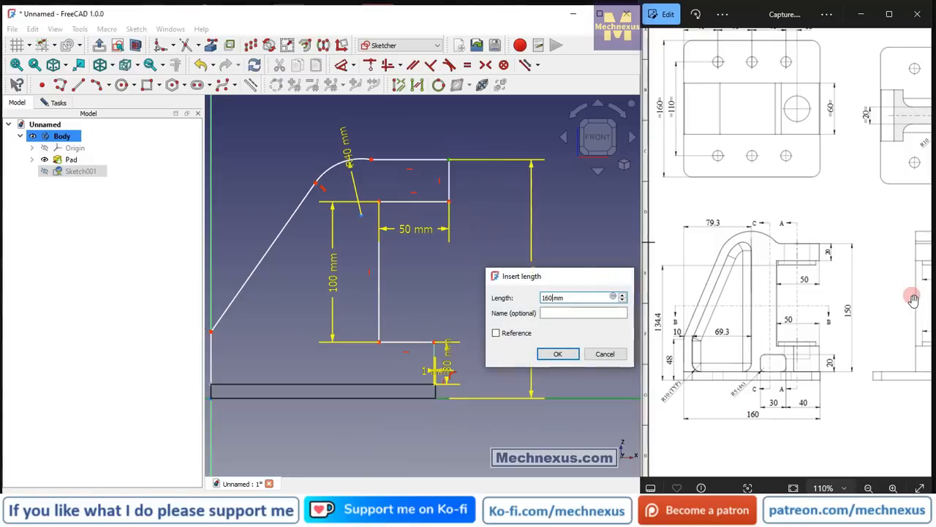
{"action": "key", "text": "Return"}
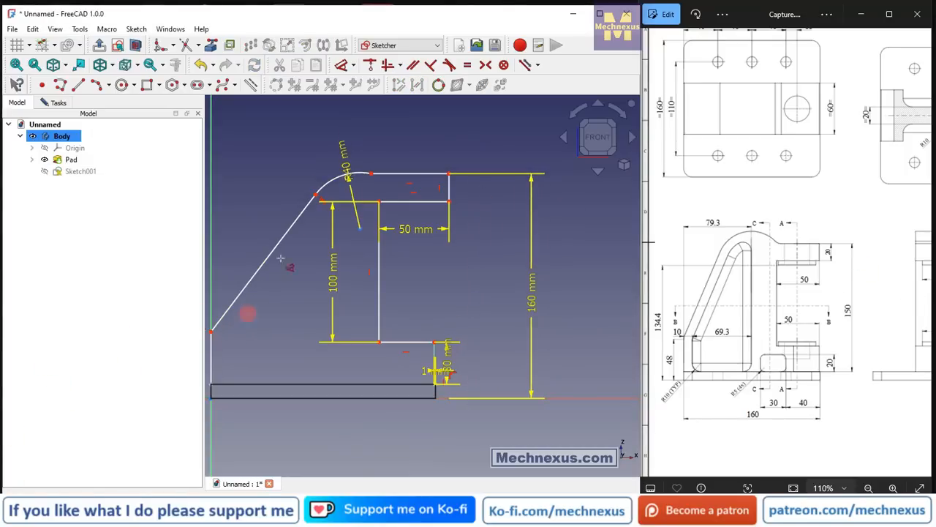
Dimension the horizontal distance between the top arc's centre and the vertical axis as 79.3 mm.
{"action": "scroll", "coordinate": [448, 265], "scroll_direction": "down", "scroll_amount": 2}
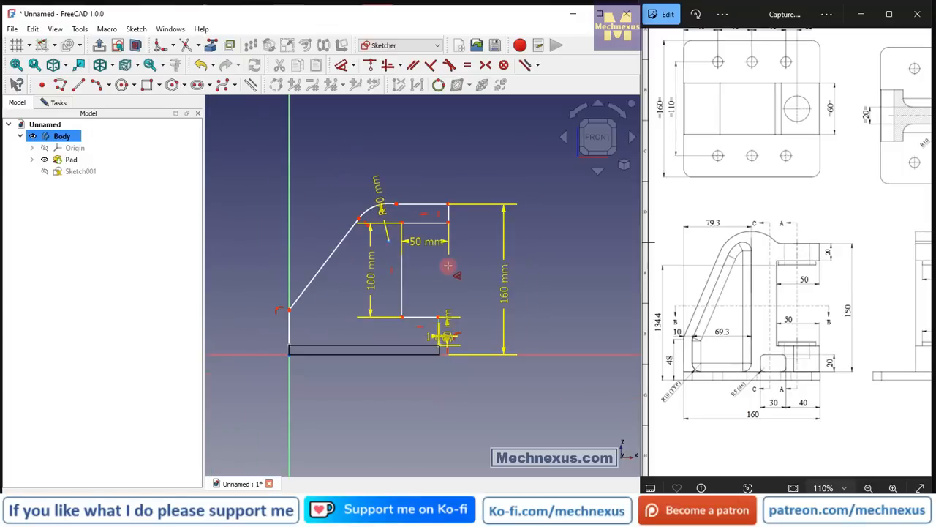
{"action": "scroll", "coordinate": [256, 341], "scroll_direction": "up", "scroll_amount": 2}
{"action": "left_click", "coordinate": [457, 191]}
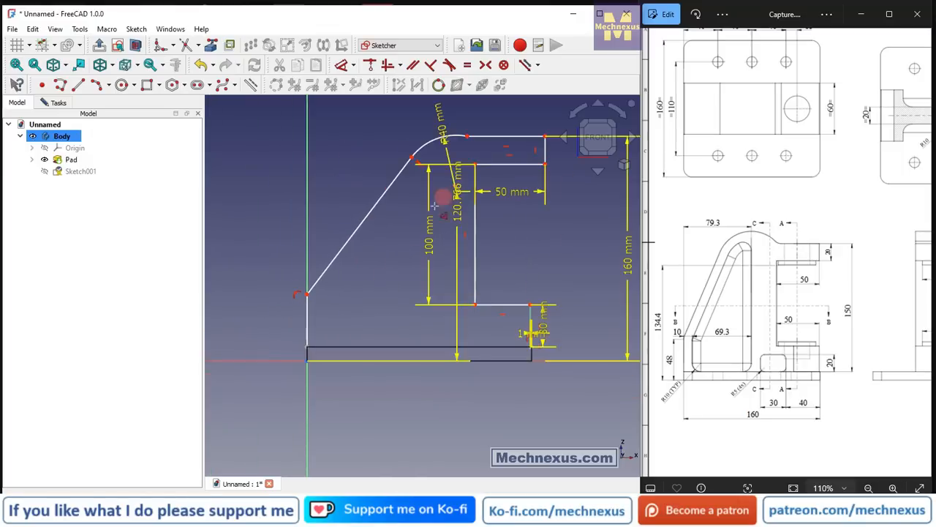
{"action": "left_click", "coordinate": [307, 381]}
{"action": "left_click", "coordinate": [354, 422]}
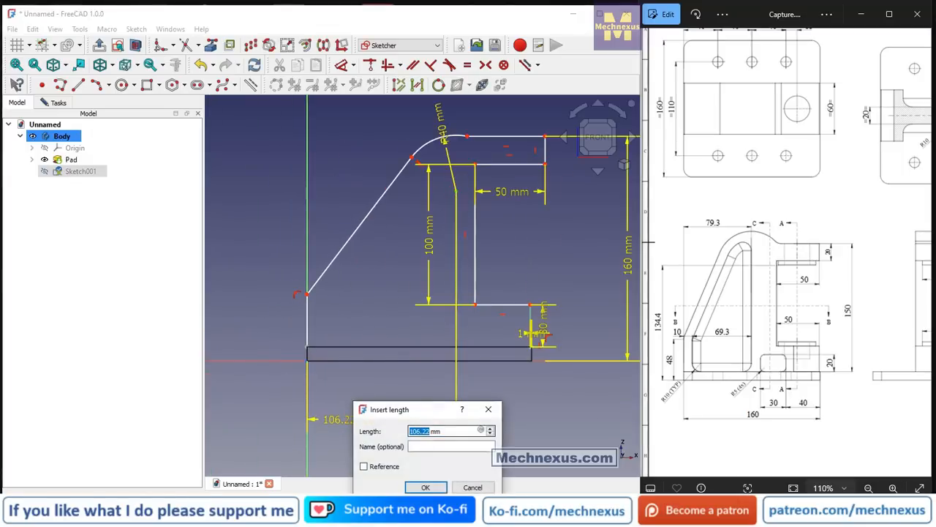
{"action": "type", "text": "79."}
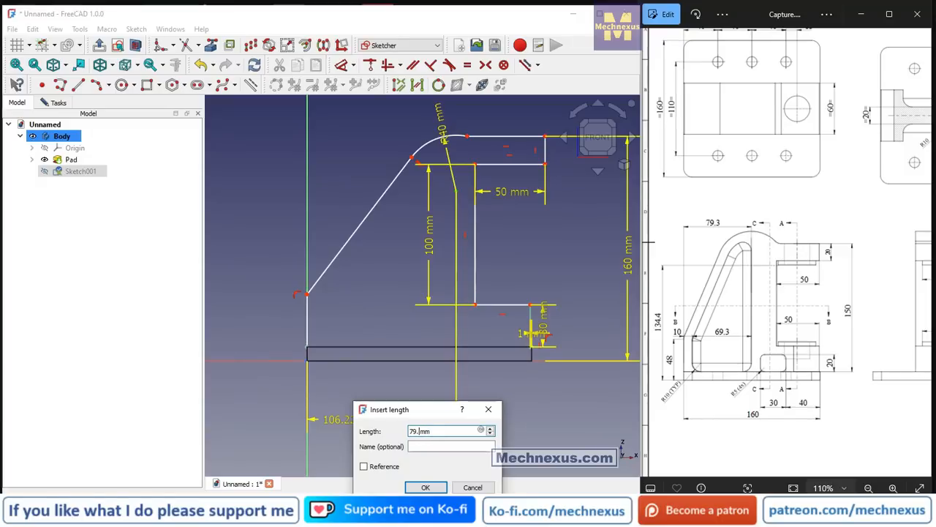
{"action": "type", "text": "3"}
{"action": "key", "text": "Return"}
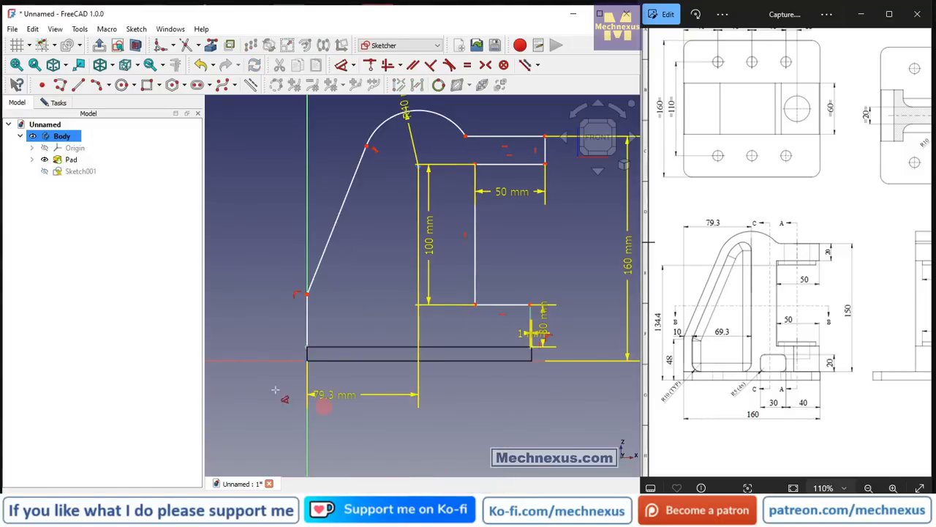
Dimension the vertical distance from the sketch origin to the top arc's centre as 134.4 mm.
{"action": "scroll", "coordinate": [458, 428], "scroll_direction": "down", "scroll_amount": 1}
{"action": "scroll", "coordinate": [276, 374], "scroll_direction": "up", "scroll_amount": 1}
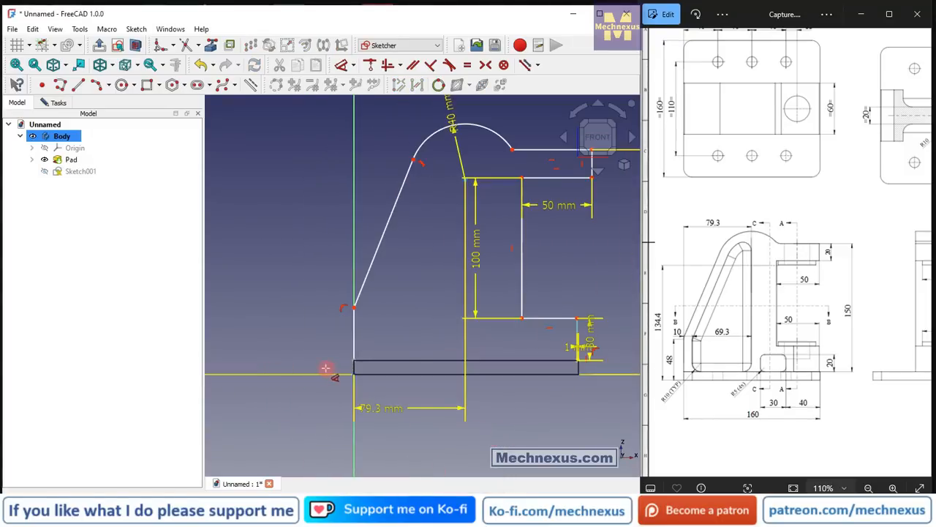
{"action": "left_click", "coordinate": [354, 373]}
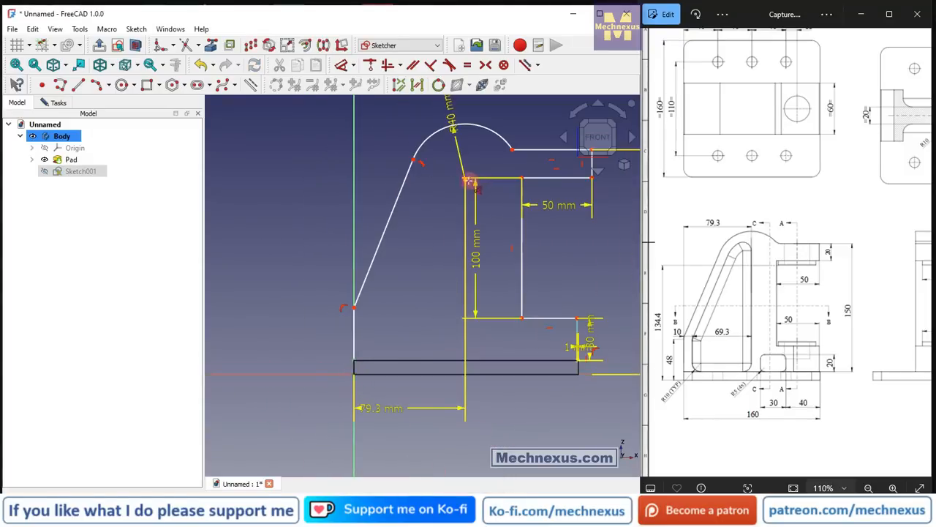
{"action": "left_click", "coordinate": [464, 179]}
{"action": "left_click", "coordinate": [252, 255]}
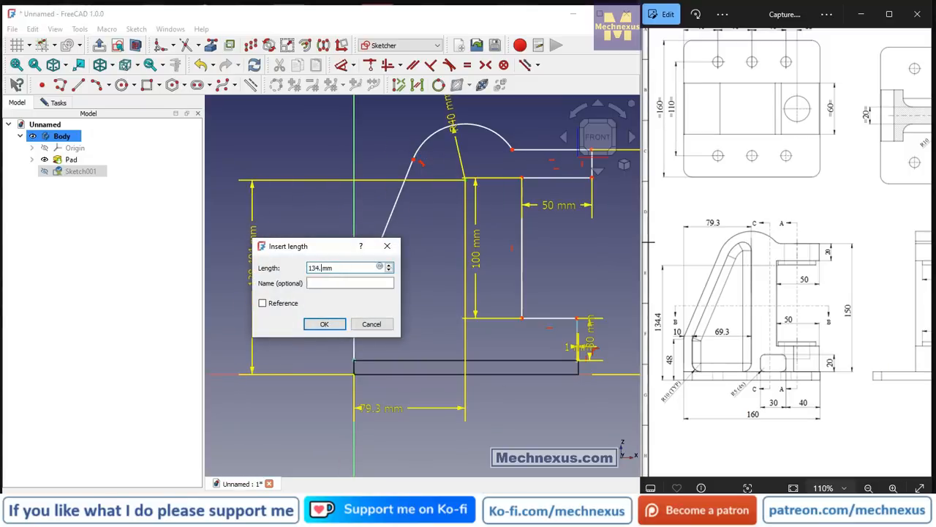
{"action": "key", "text": "Return"}
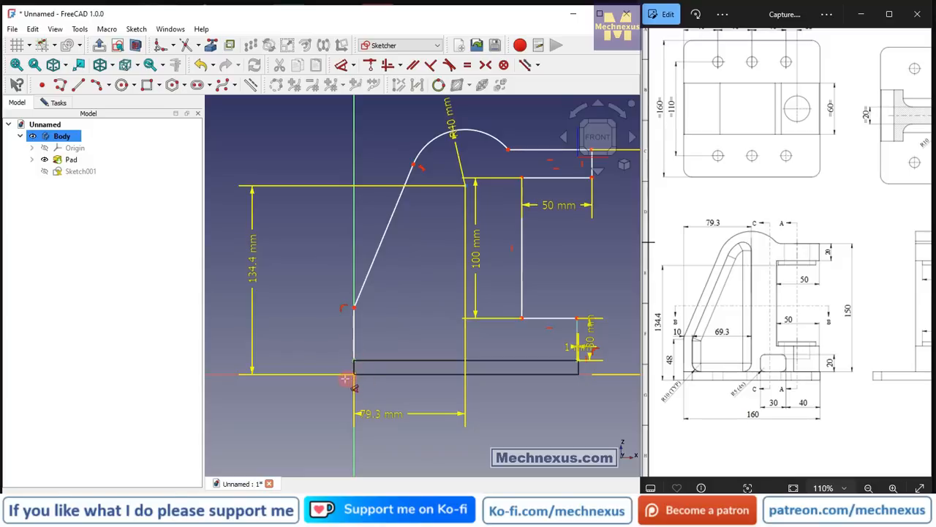
Dimension the height of the sloped line's lower endpoint above the horizontal axis as 50 mm.
{"action": "left_click", "coordinate": [369, 381]}
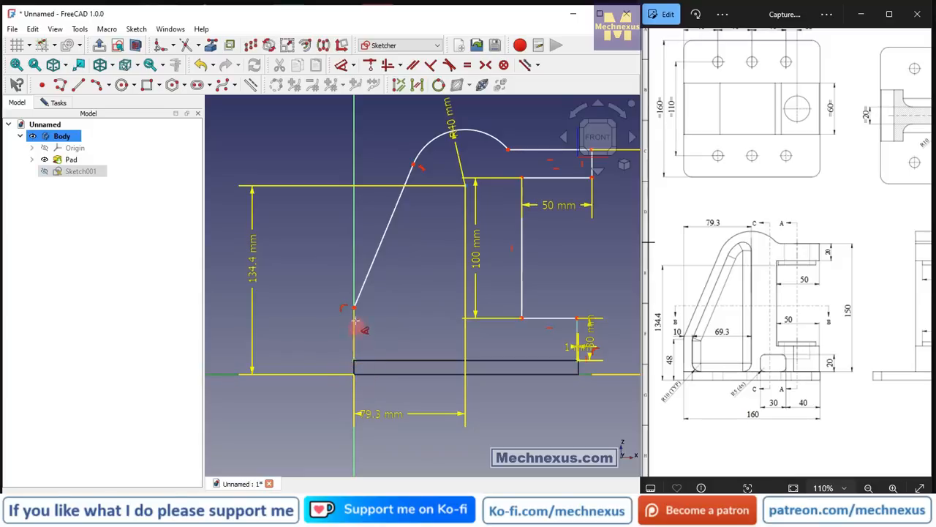
{"action": "left_click", "coordinate": [352, 308]}
{"action": "left_click", "coordinate": [300, 340]}
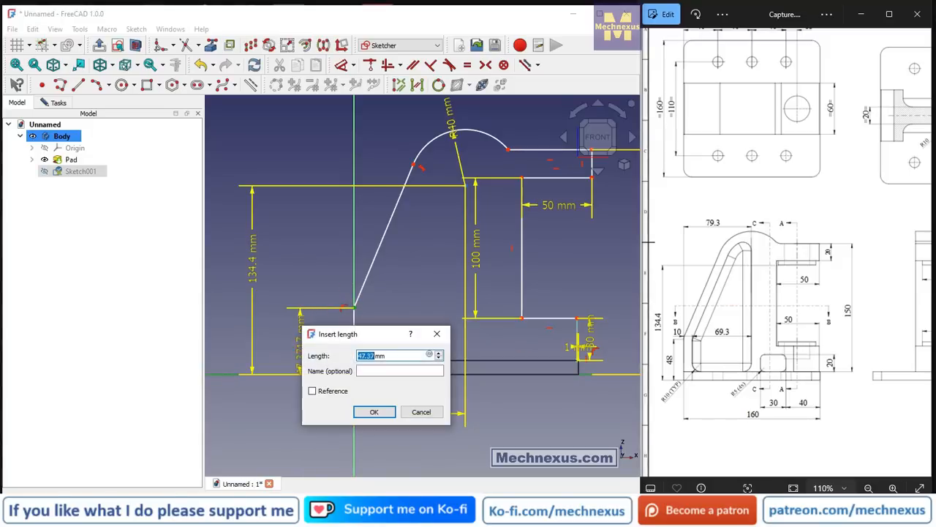
{"action": "type", "text": "50"}
{"action": "key", "text": "Return"}
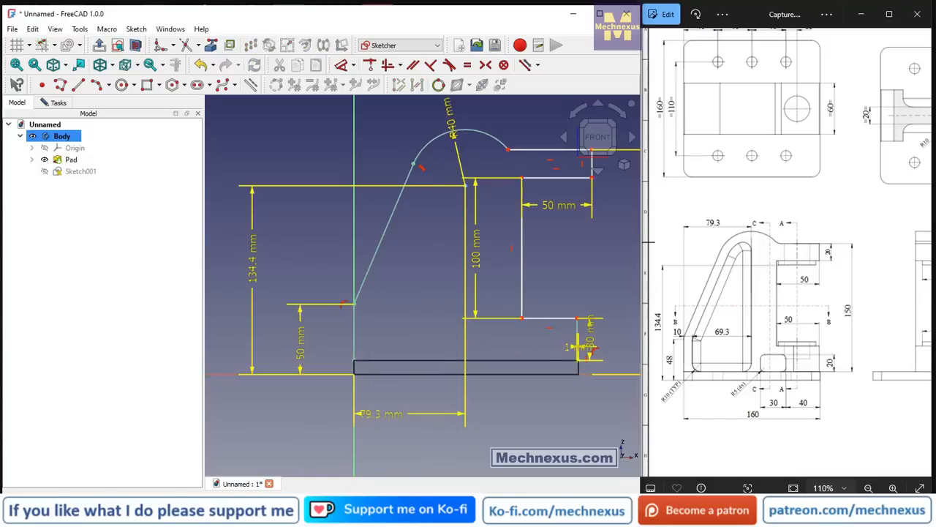
Apply an equal-length constraint between the recess's lower and upper horizontal edges.
{"action": "scroll", "coordinate": [439, 198], "scroll_direction": "down", "scroll_amount": 2}
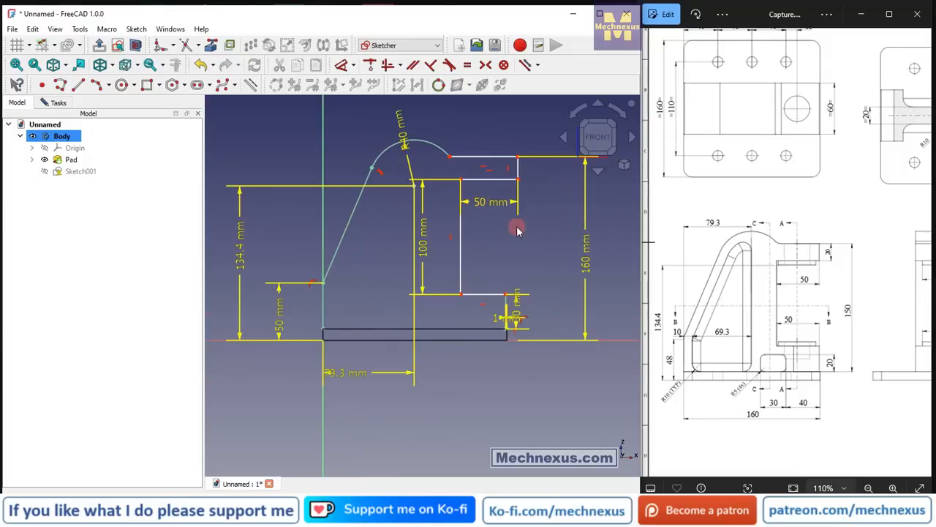
{"action": "scroll", "coordinate": [461, 199], "scroll_direction": "up", "scroll_amount": 2}
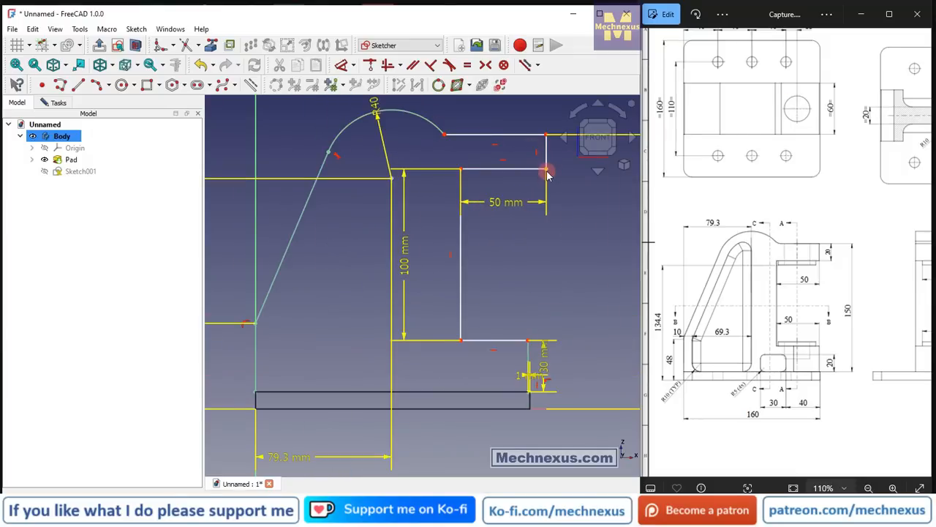
{"action": "mouse_move", "coordinate": [547, 174]}
{"action": "left_mouse_down"}
{"action": "mouse_move", "coordinate": [505, 171]}
{"action": "mouse_move", "coordinate": [542, 171]}
{"action": "mouse_move", "coordinate": [522, 176]}
{"action": "mouse_move", "coordinate": [547, 184]}
{"action": "left_mouse_up"}
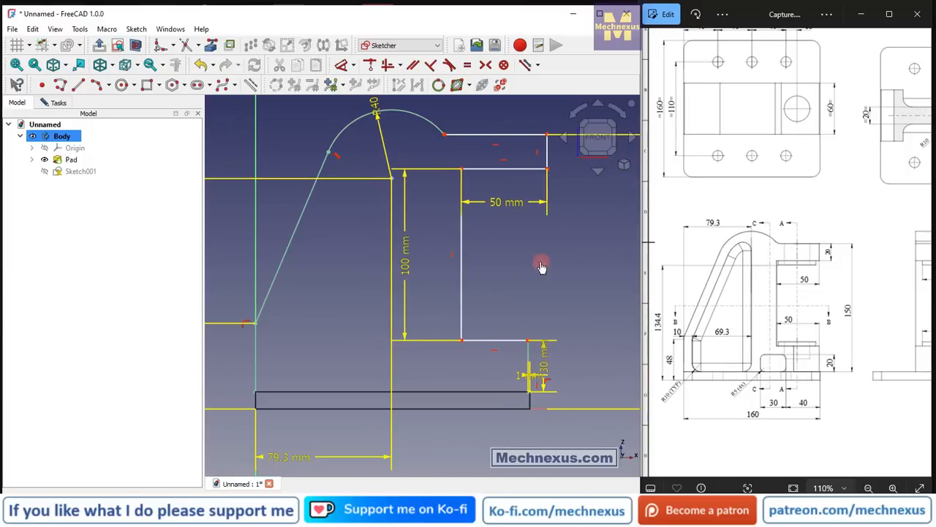
{"action": "left_click", "coordinate": [488, 341]}
{"action": "left_click", "coordinate": [505, 169]}
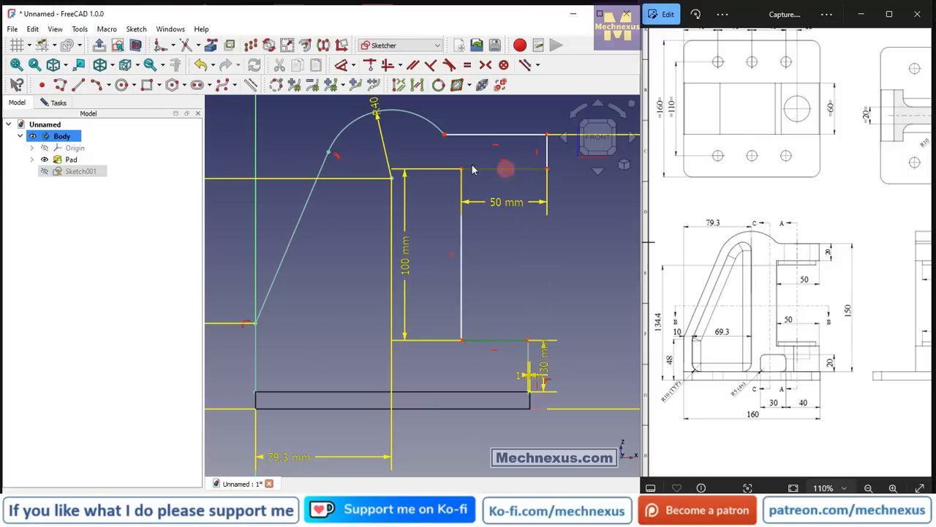
{"action": "left_click", "coordinate": [468, 64]}
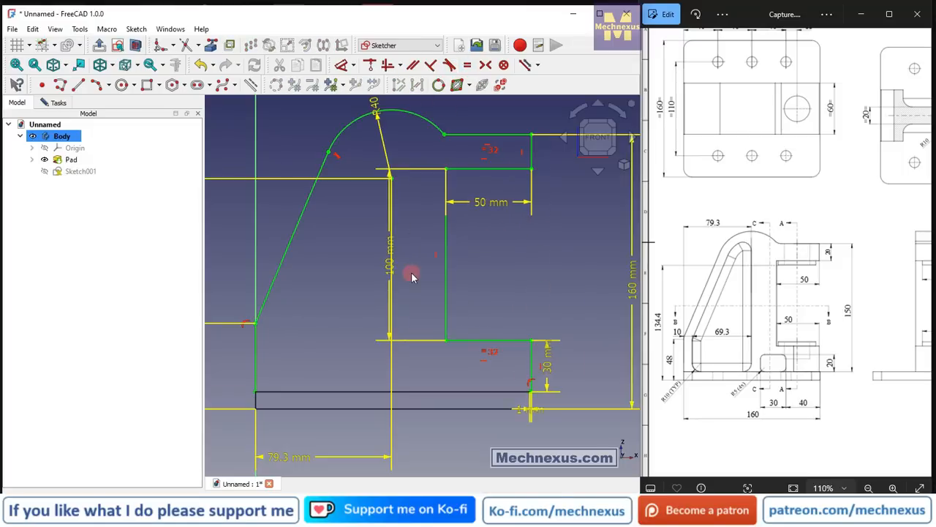
Move the 100, 30, 1 and 79.3 mm dimensions and the R40 label to clear positions around the profile.
{"action": "scroll", "coordinate": [412, 274], "scroll_direction": "down", "scroll_amount": 2}
{"action": "left_click_drag", "start_coordinate": [397, 267], "coordinate": [535, 269]}
{"action": "left_click_drag", "start_coordinate": [505, 338], "coordinate": [545, 413]}
{"action": "left_click_drag", "start_coordinate": [480, 368], "coordinate": [446, 387]}
{"action": "left_click_drag", "start_coordinate": [331, 399], "coordinate": [367, 390]}
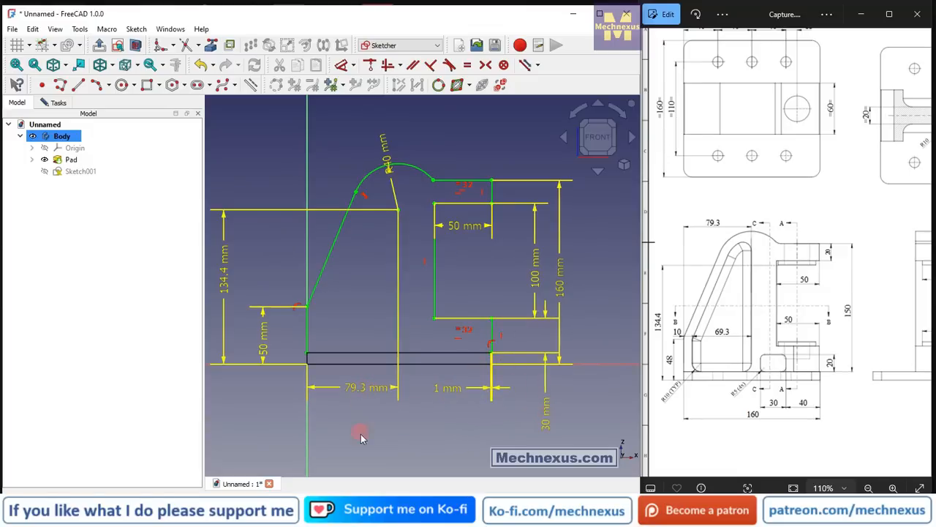
{"action": "left_click_drag", "start_coordinate": [388, 150], "coordinate": [364, 136]}
{"action": "left_click", "coordinate": [411, 245]}
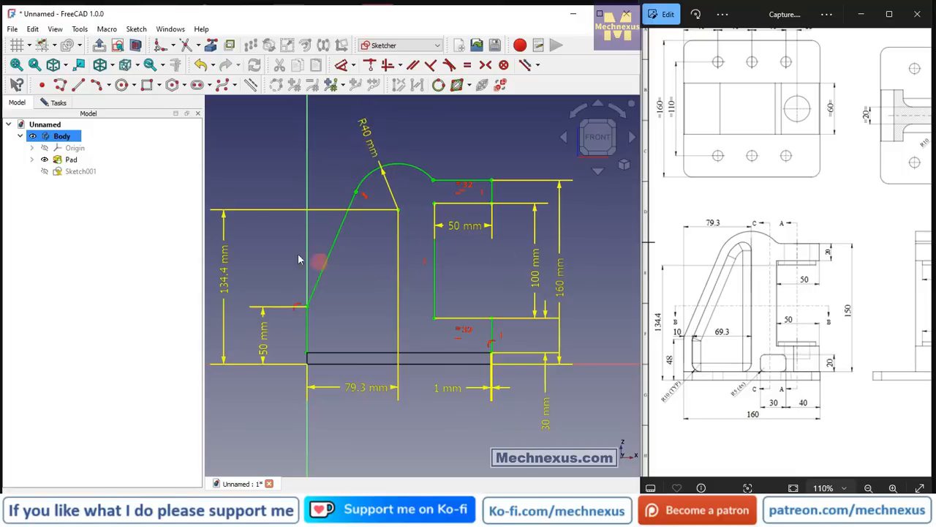
Leave the upright's side-profile sketch and show the model in the Flat lines display style.
{"action": "left_click", "coordinate": [99, 46]}
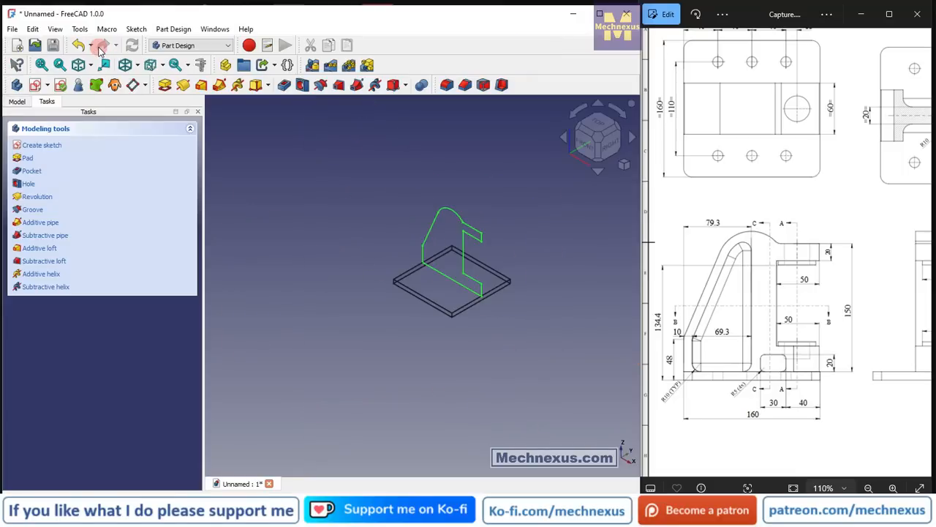
{"action": "left_click", "coordinate": [267, 183]}
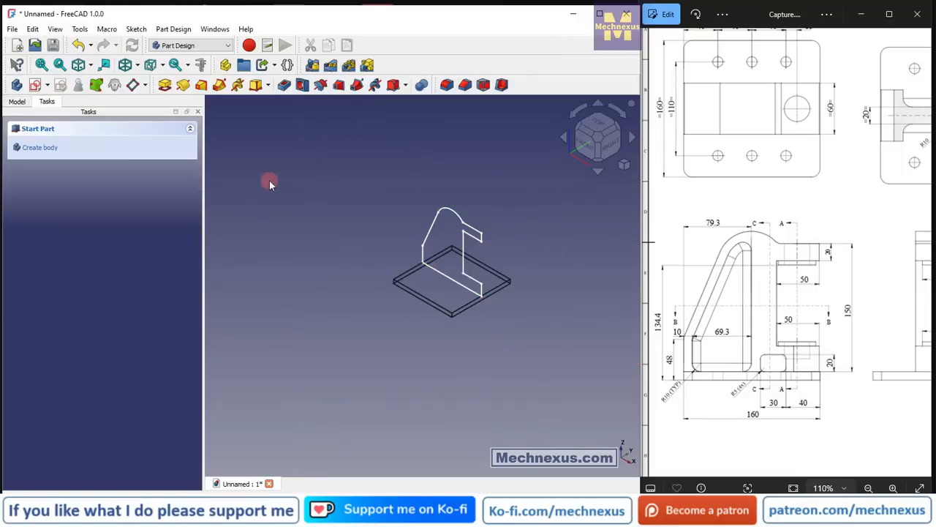
{"action": "left_click", "coordinate": [137, 66]}
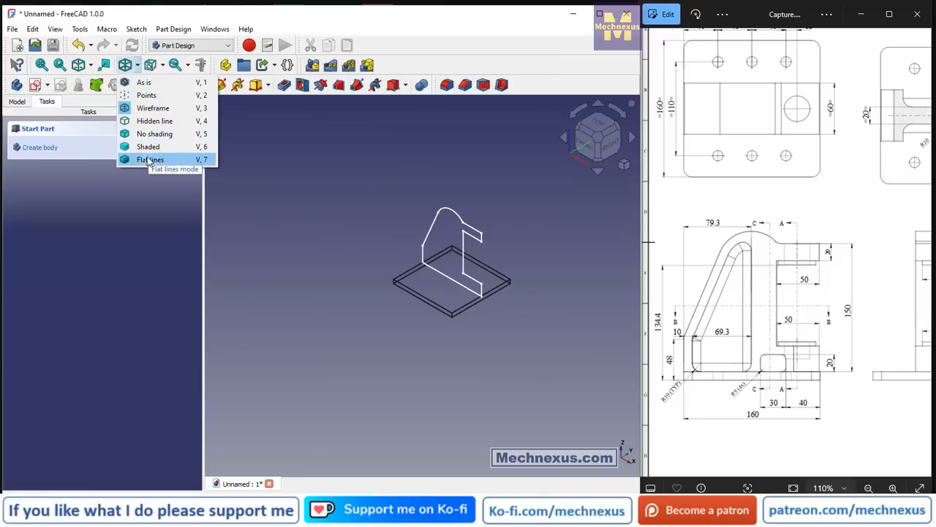
{"action": "left_click", "coordinate": [148, 159]}
{"action": "scroll", "coordinate": [453, 240], "scroll_direction": "up", "scroll_amount": 2}
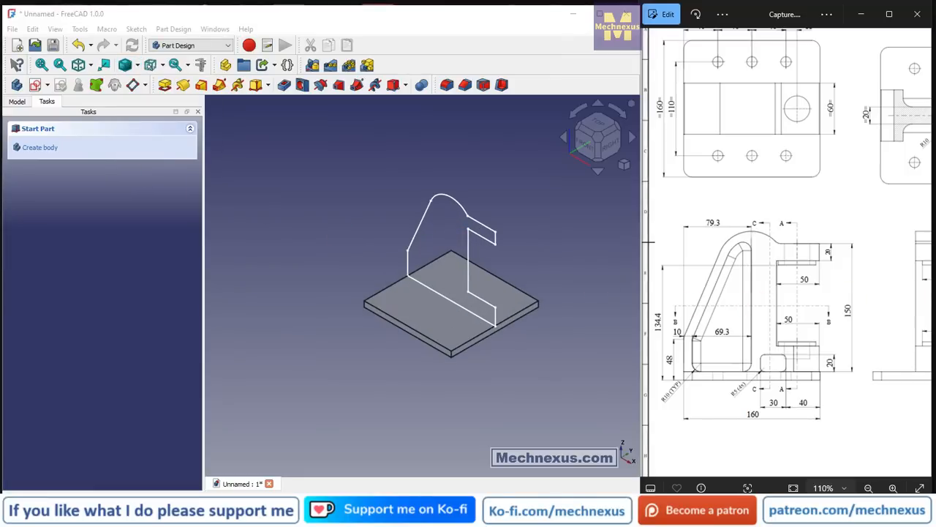
{"action": "scroll", "coordinate": [268, 272], "scroll_direction": "down", "scroll_amount": 1}
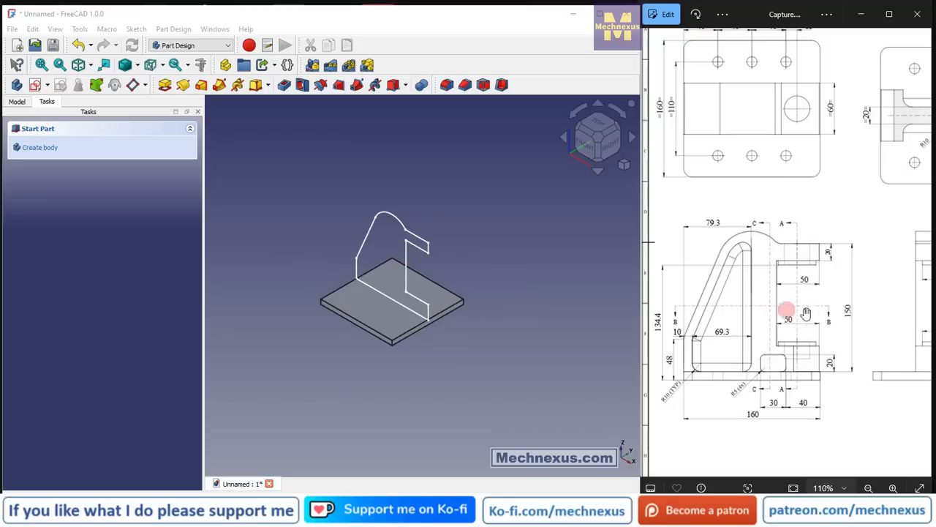
{"action": "left_click_drag", "start_coordinate": [810, 311], "coordinate": [656, 309]}
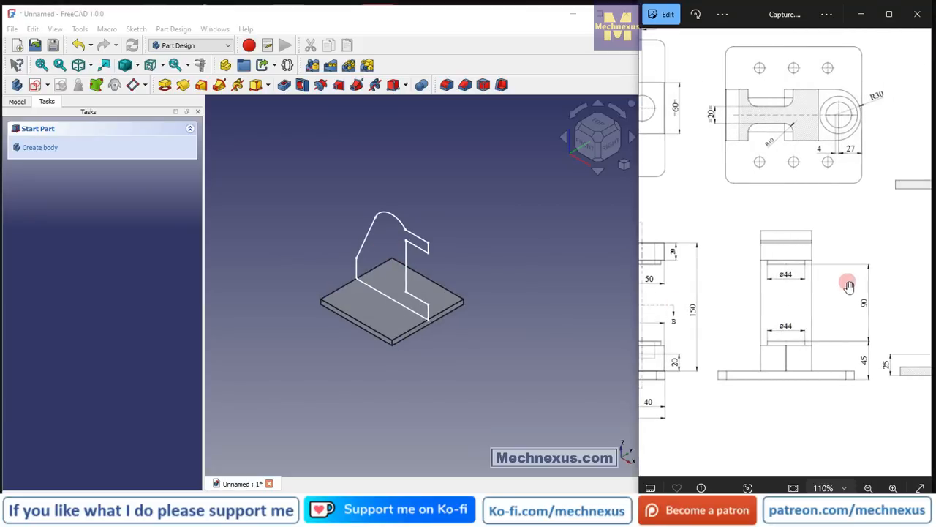
{"action": "mouse_move", "coordinate": [849, 286]}
{"action": "left_mouse_down"}
{"action": "mouse_move", "coordinate": [825, 288]}
{"action": "mouse_move", "coordinate": [934, 290]}
{"action": "left_mouse_up"}
{"action": "left_click_drag", "start_coordinate": [792, 238], "coordinate": [794, 272]}
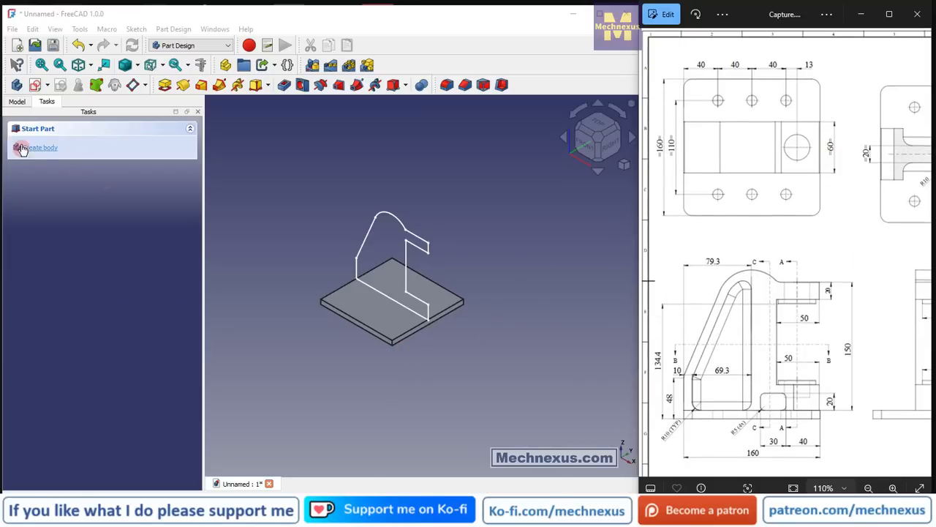
{"action": "left_click", "coordinate": [16, 86]}
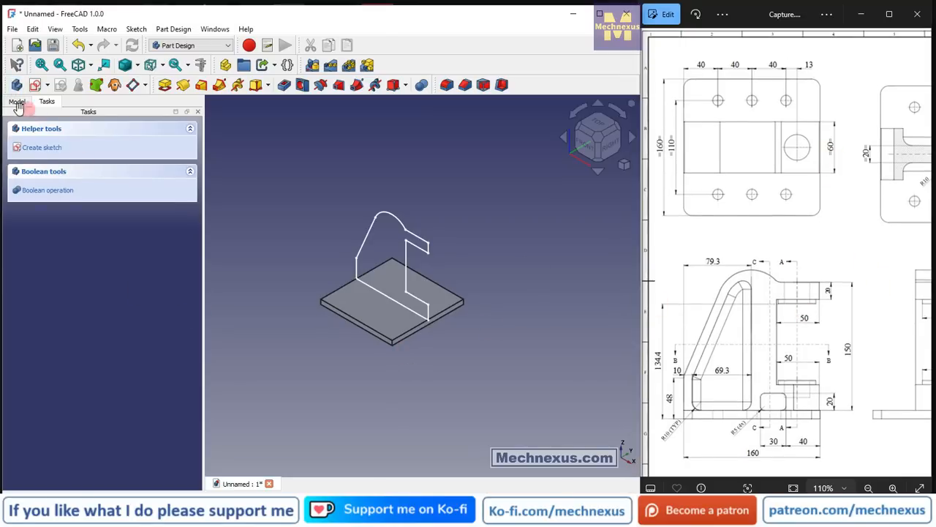
{"action": "left_click", "coordinate": [16, 102]}
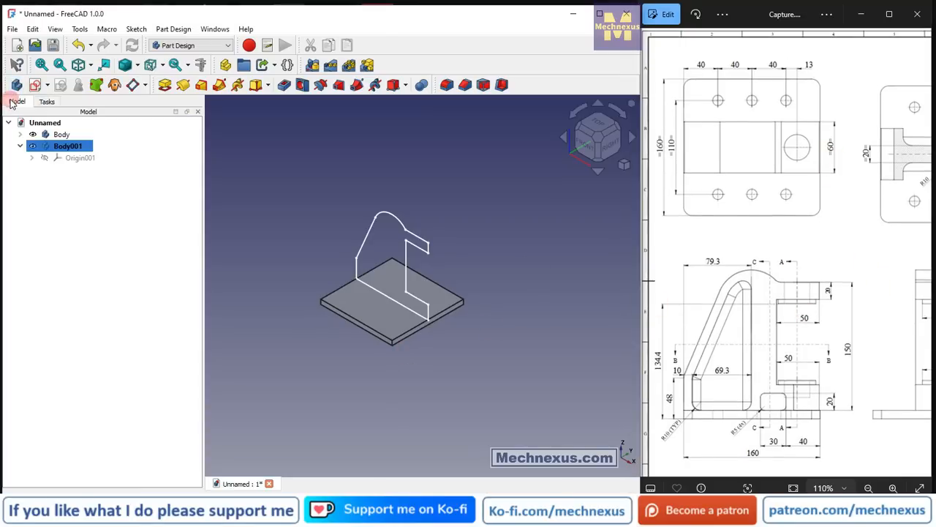
{"action": "right_click", "coordinate": [67, 147]}
{"action": "left_click", "coordinate": [95, 362]}
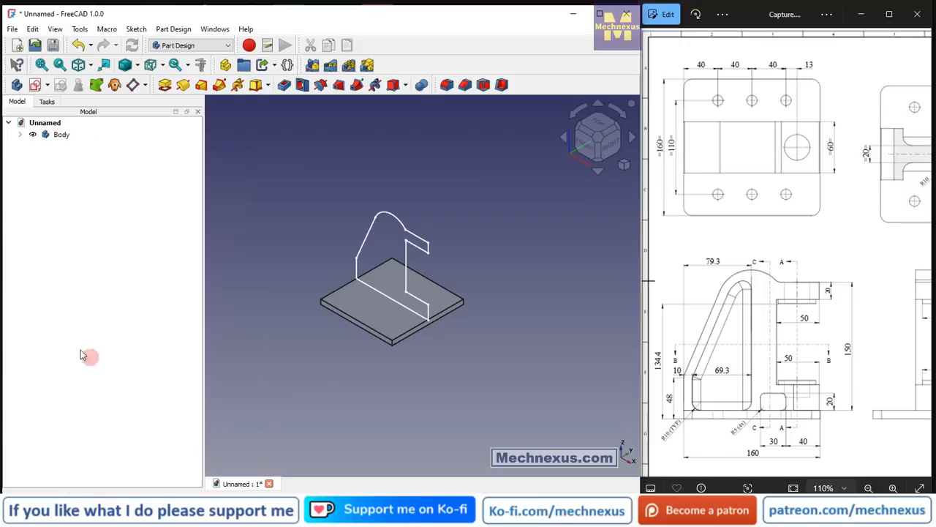
Pad the upright's side-profile sketch to a length of 60 mm, symmetric to its plane.
{"action": "left_click", "coordinate": [20, 134]}
{"action": "left_click", "coordinate": [67, 174]}
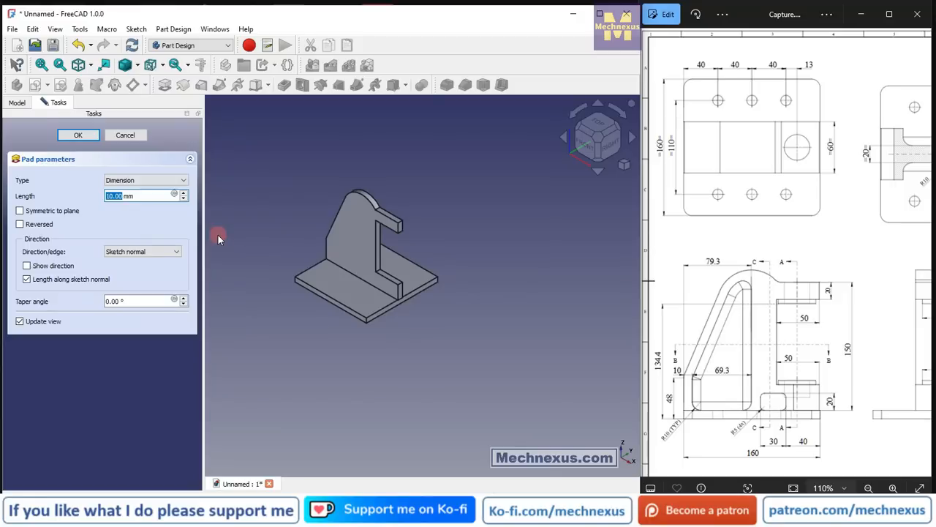
{"action": "type", "text": "60"}
{"action": "left_click", "coordinate": [21, 212]}
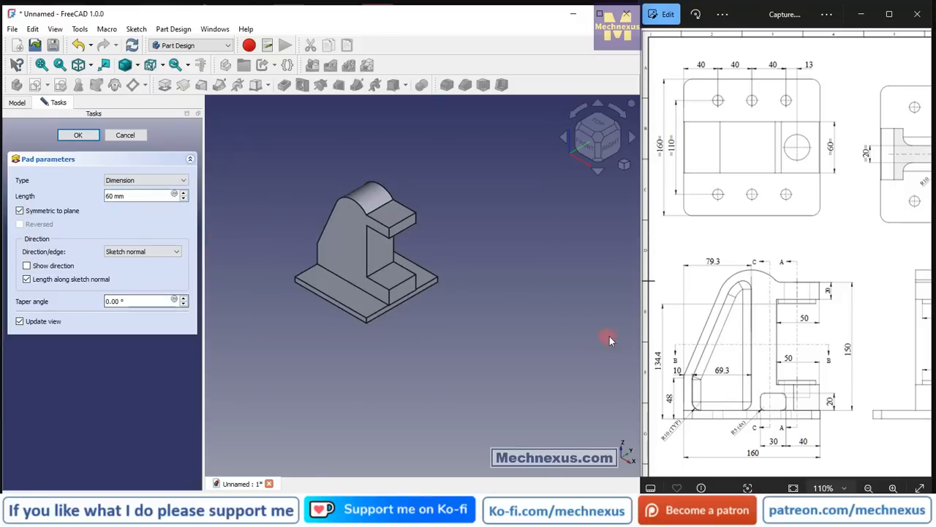
{"action": "left_click", "coordinate": [74, 137]}
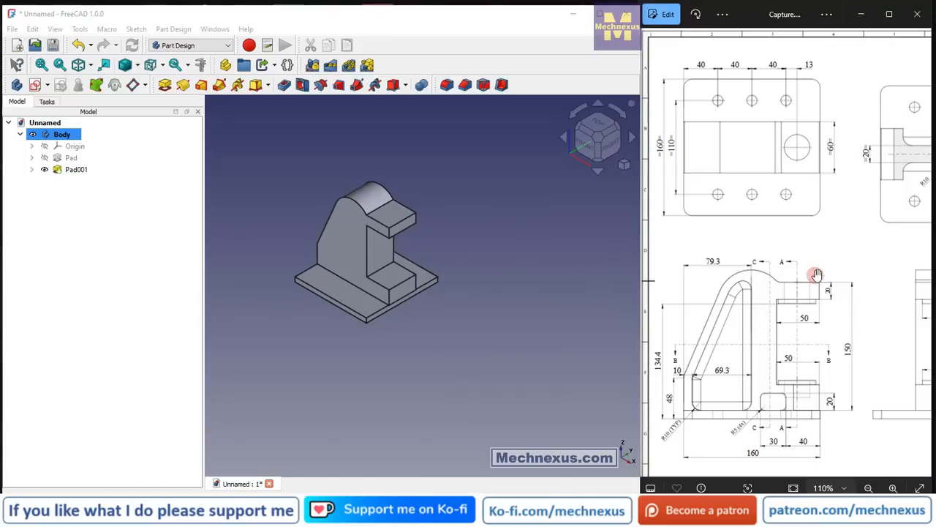
Try to fillet the two outer vertical edges of the upright's lower arm with a radius of 29.99 mm, then 29.9 mm.
{"action": "left_click_drag", "start_coordinate": [832, 211], "coordinate": [726, 217]}
{"action": "left_click_drag", "start_coordinate": [819, 370], "coordinate": [621, 344]}
{"action": "left_click_drag", "start_coordinate": [786, 295], "coordinate": [880, 307]}
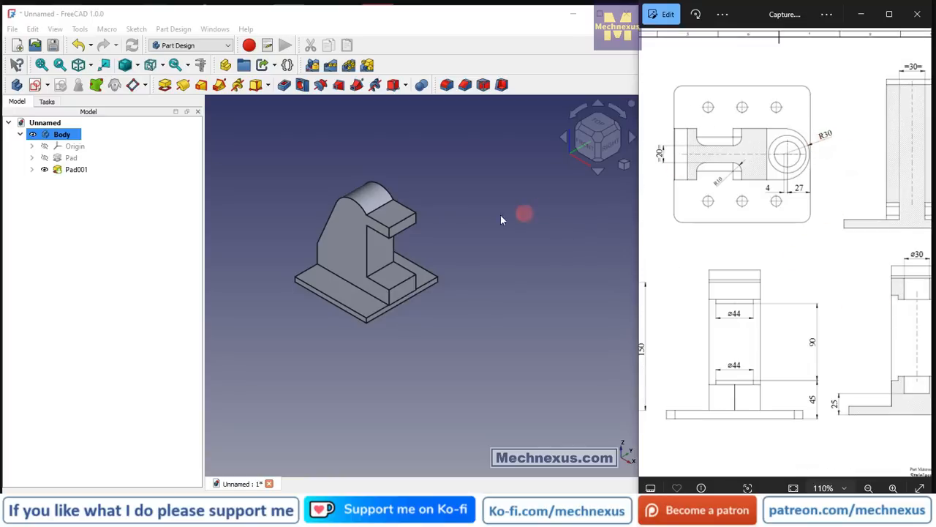
{"action": "scroll", "coordinate": [447, 212], "scroll_direction": "up", "scroll_amount": 3}
{"action": "left_click", "coordinate": [340, 366]}
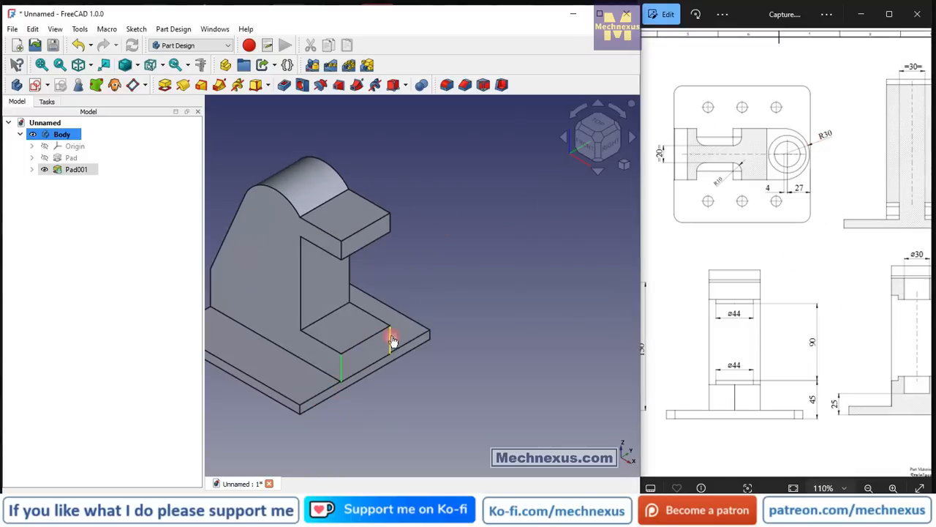
{"action": "left_click", "coordinate": [390, 341], "text": "ctrl"}
{"action": "left_click", "coordinate": [447, 86]}
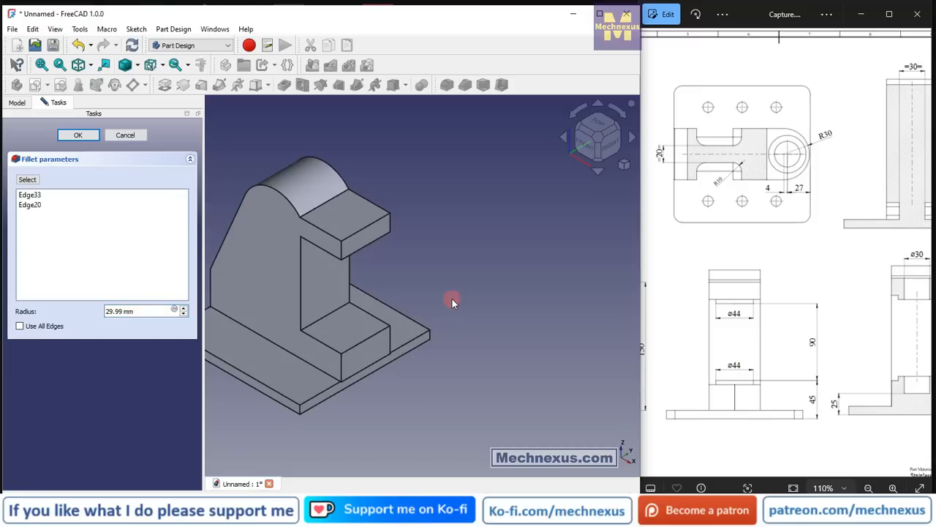
{"action": "left_click_drag", "start_coordinate": [142, 310], "coordinate": [97, 310]}
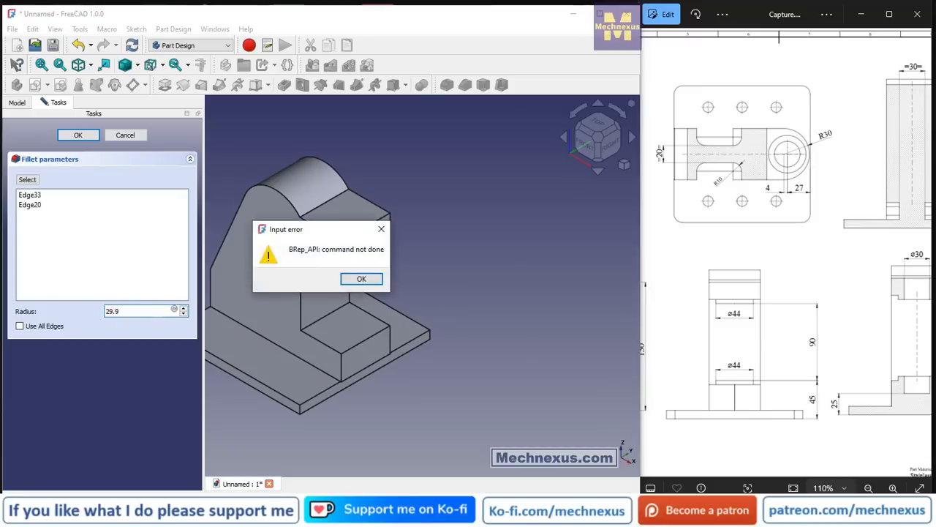
{"action": "left_click", "coordinate": [659, 210]}
{"action": "left_click", "coordinate": [200, 14]}
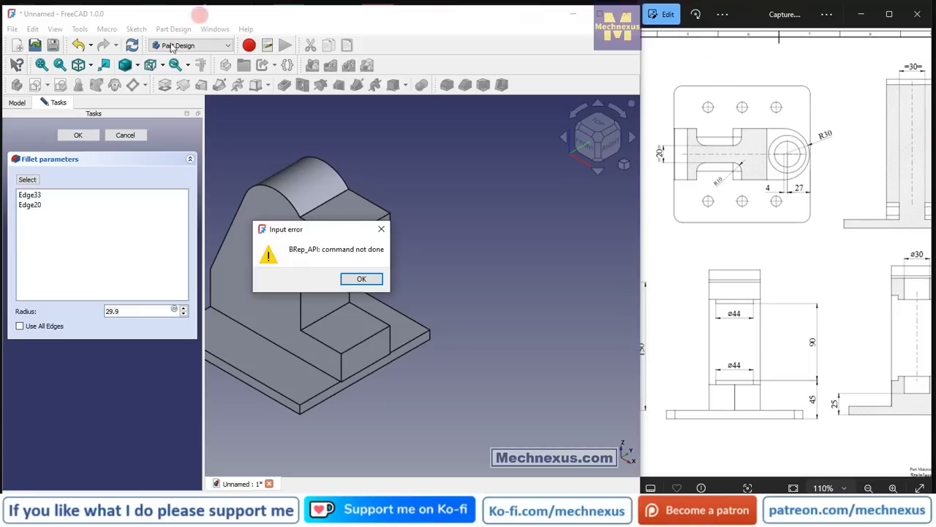
{"action": "left_click", "coordinate": [360, 279]}
{"action": "left_click", "coordinate": [125, 135]}
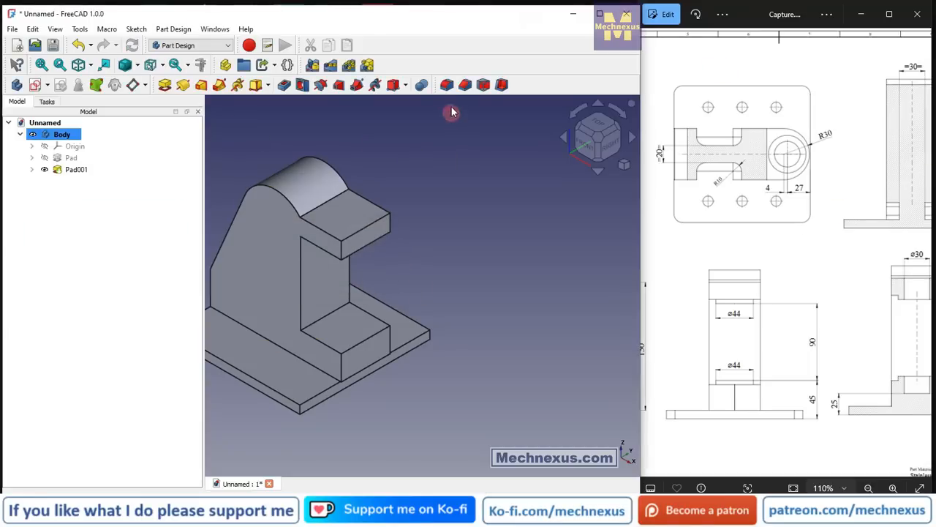
Try to fillet the same two outer vertical edges of the lower arm with a 14.99 mm radius.
{"action": "left_click", "coordinate": [447, 86]}
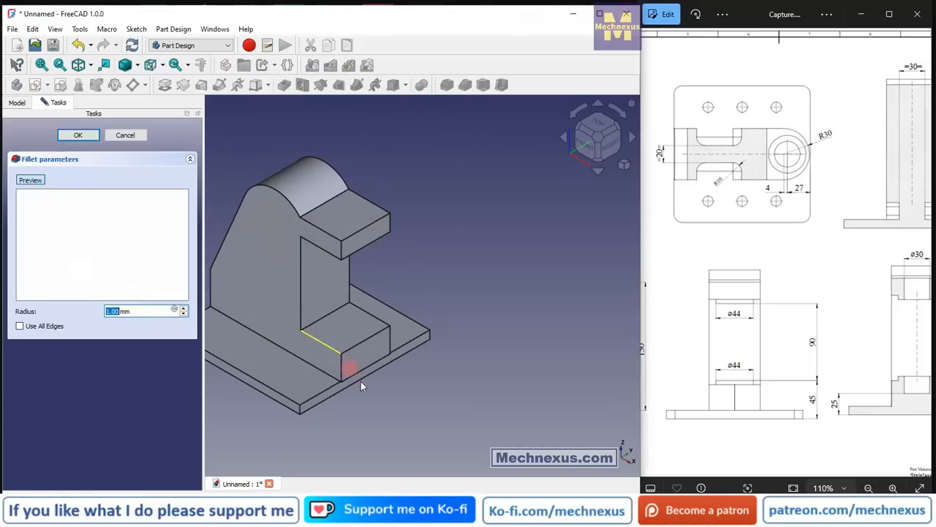
{"action": "left_click", "coordinate": [343, 370]}
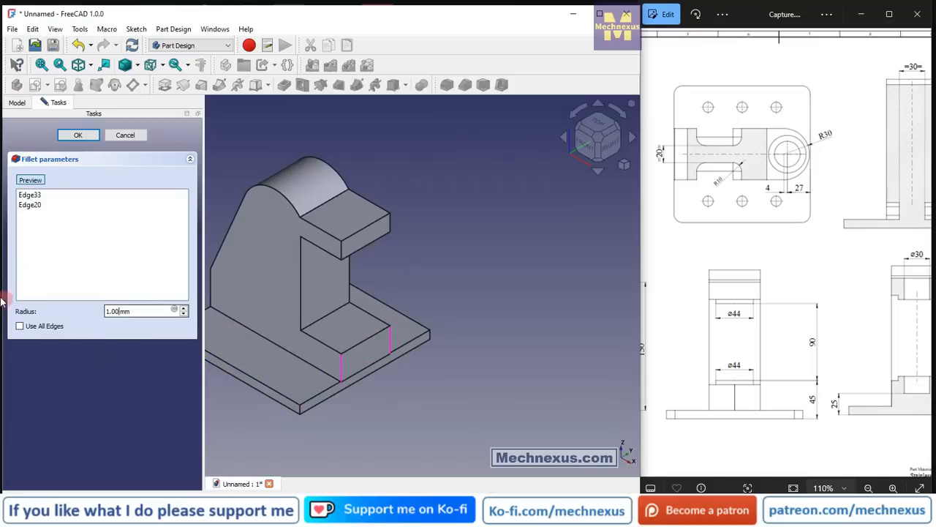
{"action": "left_click_drag", "start_coordinate": [140, 311], "coordinate": [106, 311]}
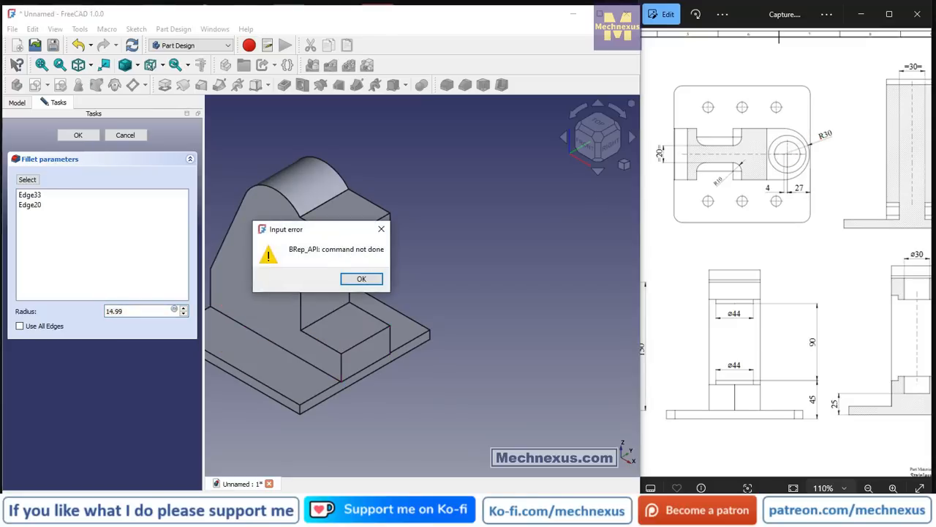
{"action": "left_click", "coordinate": [381, 229]}
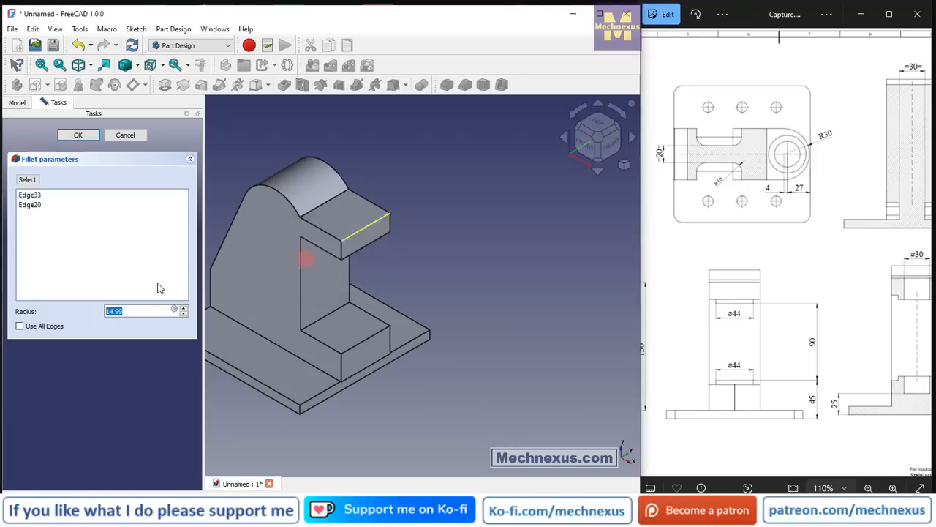
{"action": "left_click", "coordinate": [130, 136]}
Reopen the upright's side-profile sketch and delete the 1 mm horizontal dimension between the lower arm's end and the base plate's corner.
{"action": "scroll", "coordinate": [376, 334], "scroll_direction": "up", "scroll_amount": 5}
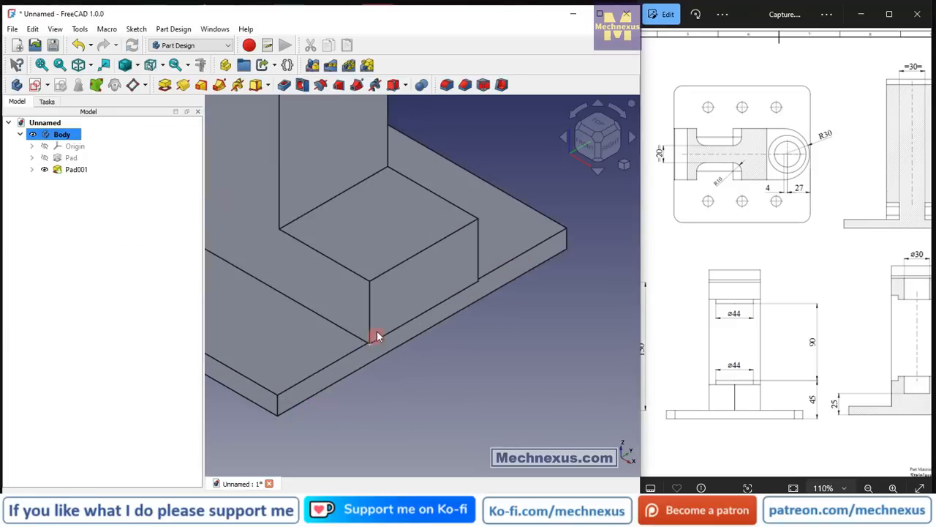
{"action": "middle_click_drag", "start_coordinate": [376, 334], "coordinate": [429, 314]}
{"action": "scroll", "coordinate": [442, 396], "scroll_direction": "down", "scroll_amount": 3}
{"action": "scroll", "coordinate": [345, 376], "scroll_direction": "up", "scroll_amount": 3}
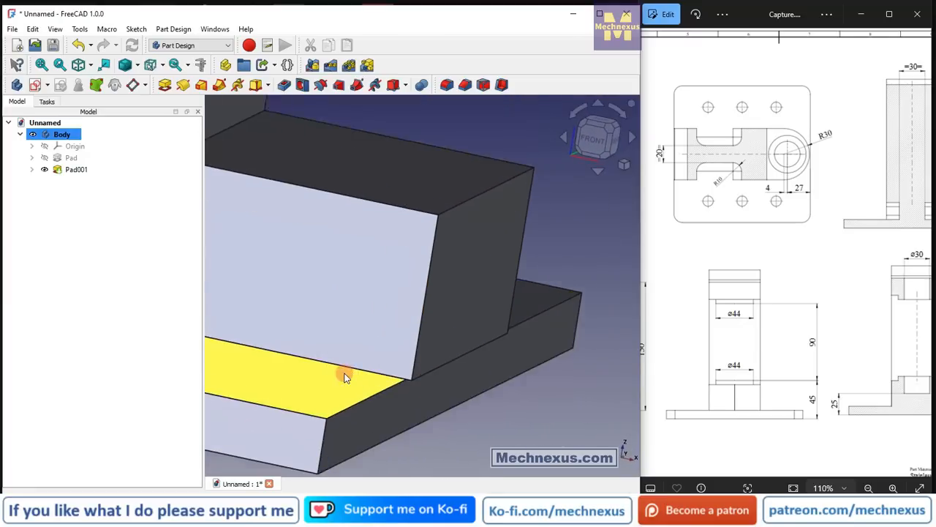
{"action": "middle_click_drag", "start_coordinate": [345, 376], "coordinate": [429, 376]}
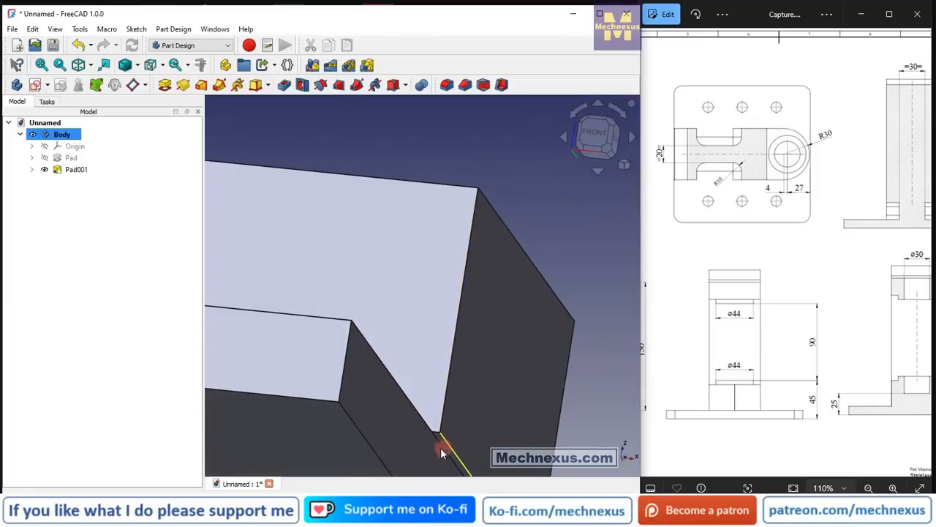
{"action": "left_click", "coordinate": [32, 169]}
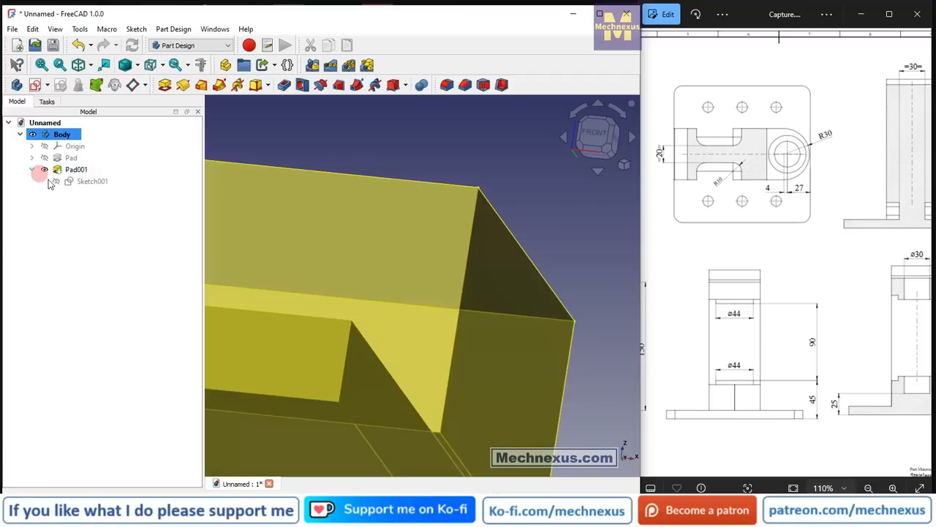
{"action": "double_click", "coordinate": [66, 181]}
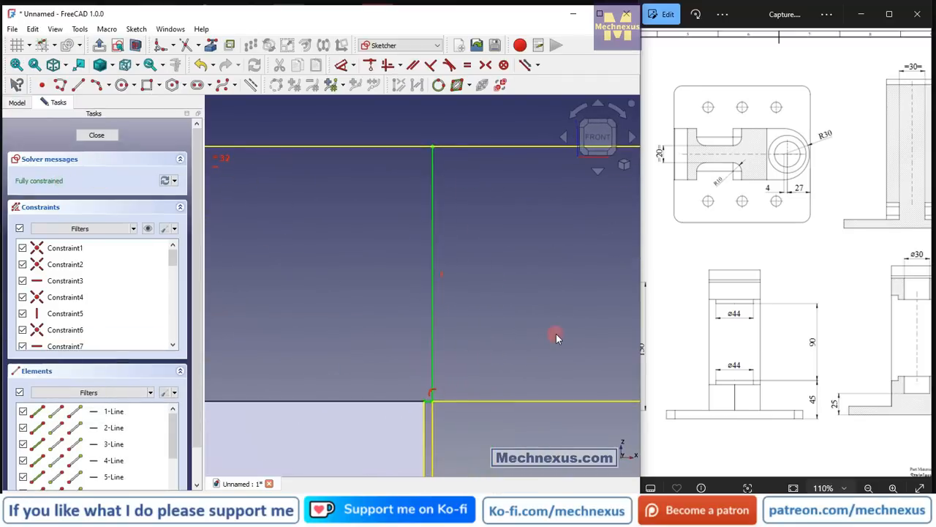
{"action": "scroll", "coordinate": [556, 334], "scroll_direction": "down", "scroll_amount": 5}
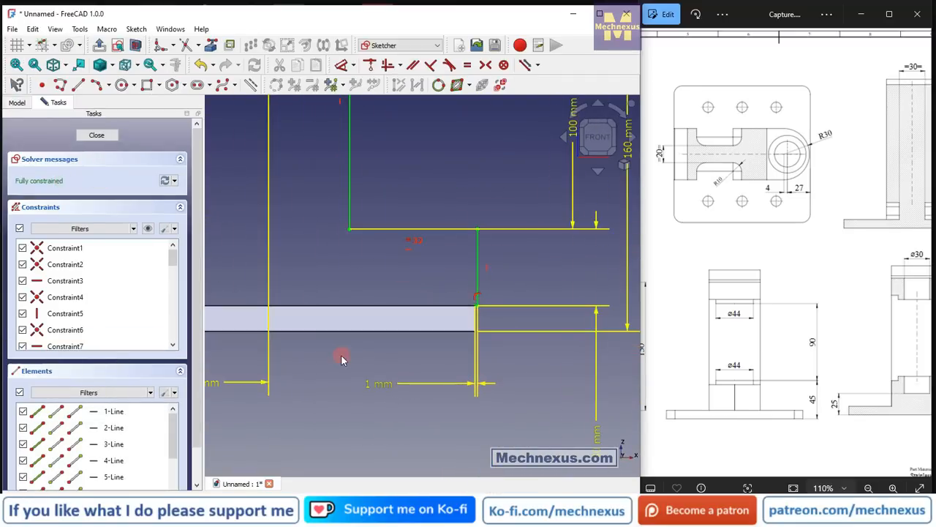
{"action": "scroll", "coordinate": [371, 368], "scroll_direction": "down", "scroll_amount": 2}
{"action": "left_click", "coordinate": [375, 378]}
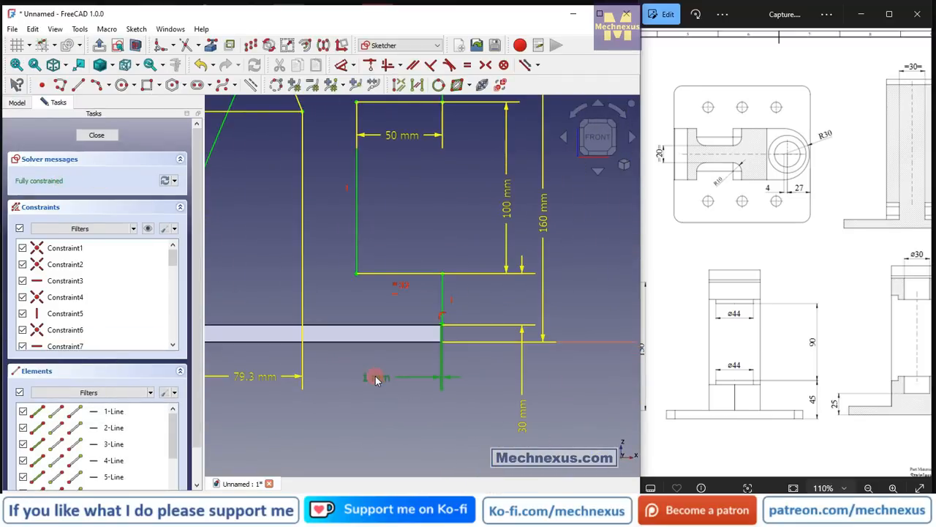
{"action": "key", "text": "Delete"}
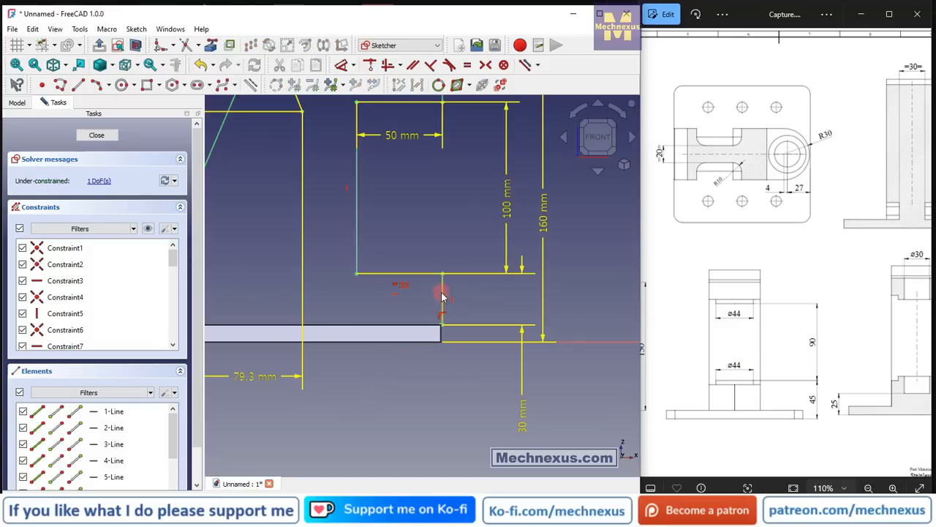
Move the lower arm's end inward and dimension it horizontally 1 mm inside the base plate's upper corner, finishing the side-profile sketch.
{"action": "mouse_move", "coordinate": [439, 291]}
{"action": "left_mouse_down"}
{"action": "mouse_move", "coordinate": [413, 292]}
{"action": "mouse_move", "coordinate": [425, 311]}
{"action": "left_mouse_up"}
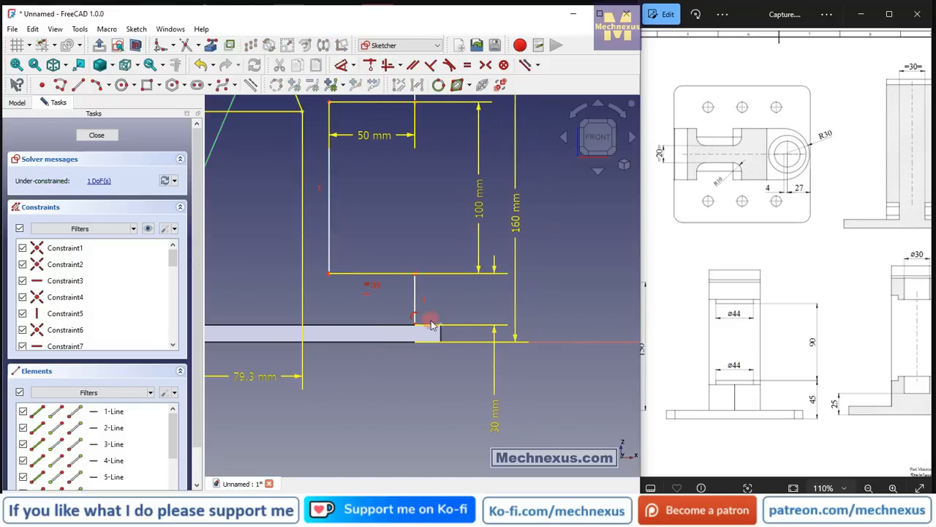
{"action": "scroll", "coordinate": [425, 310], "scroll_direction": "up", "scroll_amount": 3}
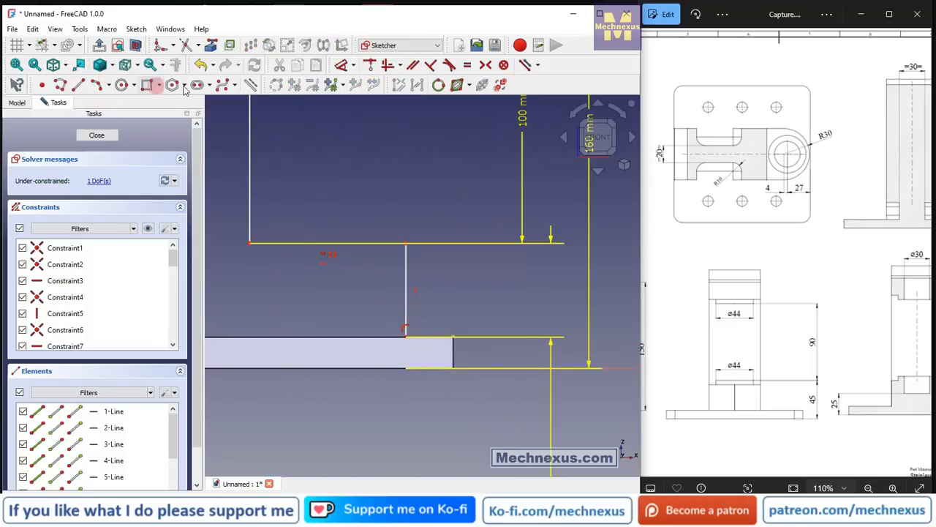
{"action": "left_click", "coordinate": [341, 65]}
{"action": "left_click", "coordinate": [405, 331]}
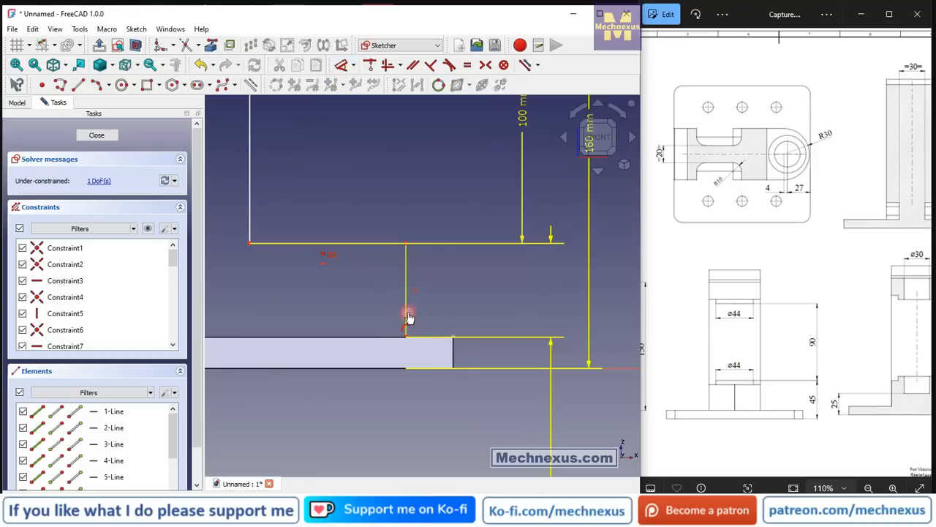
{"action": "left_click", "coordinate": [453, 338]}
{"action": "left_click", "coordinate": [437, 303]}
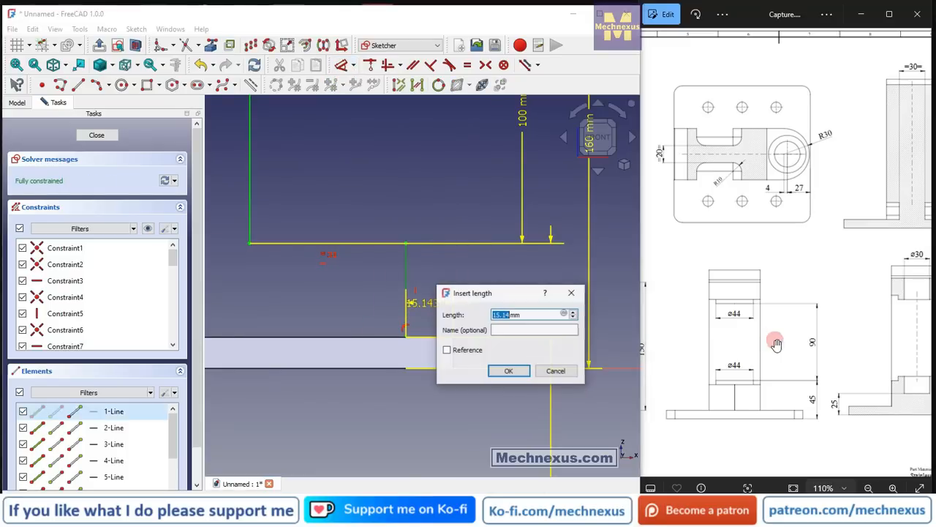
{"action": "type", "text": "1"}
{"action": "key", "text": "Return"}
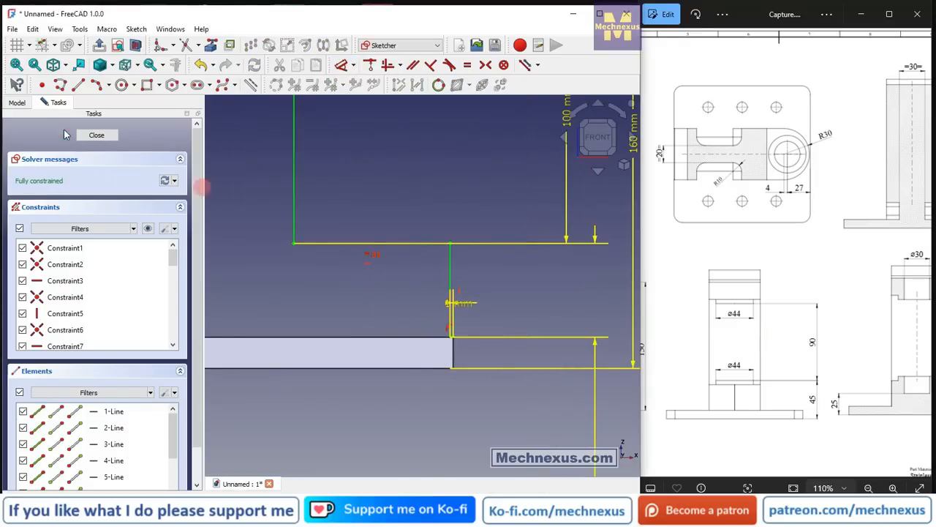
{"action": "left_click", "coordinate": [107, 136]}
Fillet the two outer vertical edges of the upright's lower arm to give its end a rounded shape.
{"action": "scroll", "coordinate": [540, 310], "scroll_direction": "down", "scroll_amount": 2}
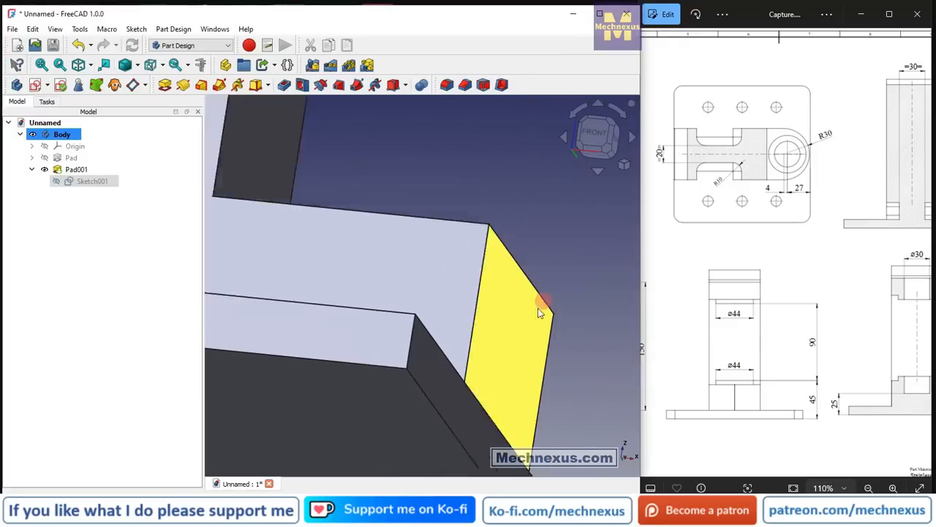
{"action": "mouse_move", "coordinate": [473, 331]}
{"action": "middle_mouse_down"}
{"action": "mouse_move", "coordinate": [458, 403]}
{"action": "mouse_move", "coordinate": [435, 374]}
{"action": "middle_mouse_up"}
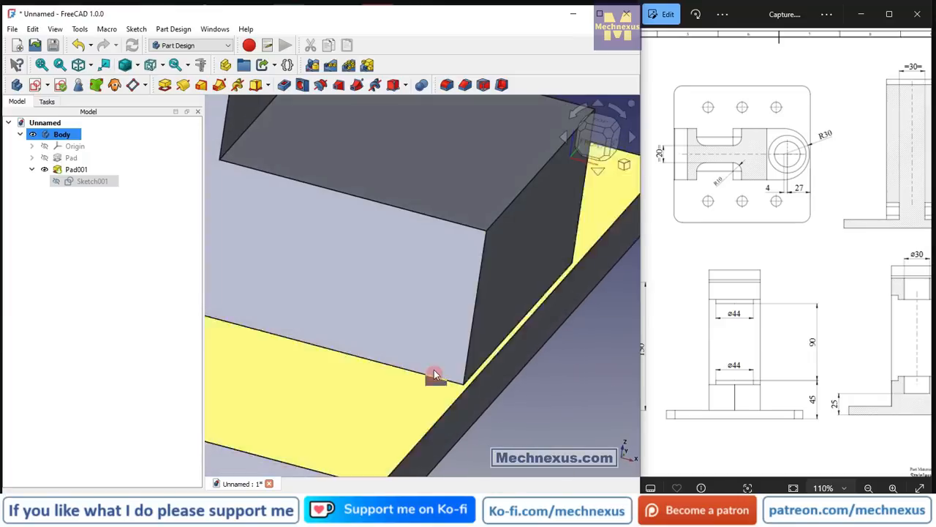
{"action": "left_click", "coordinate": [482, 311]}
{"action": "scroll", "coordinate": [369, 328], "scroll_direction": "down", "scroll_amount": 4}
{"action": "left_click", "coordinate": [472, 257], "text": "ctrl"}
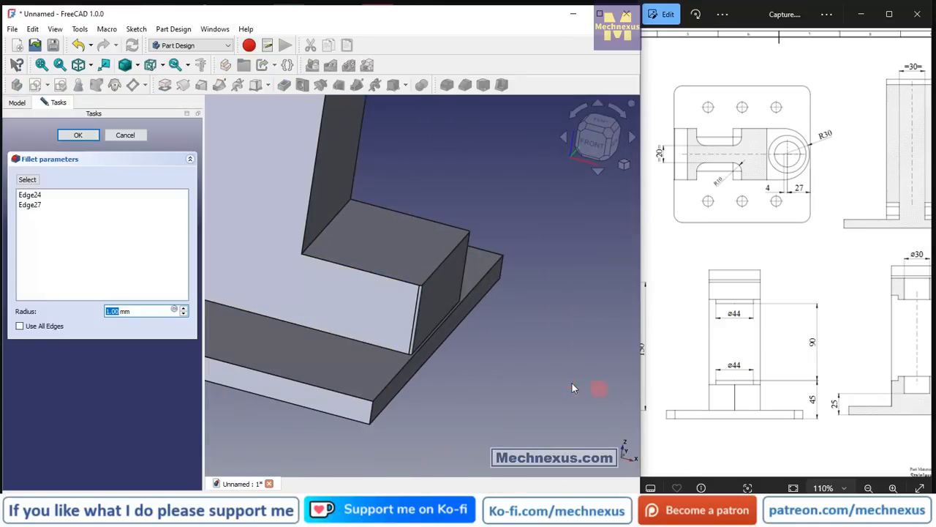
{"action": "type", "text": "29"}
{"action": "key", "text": "Return"}
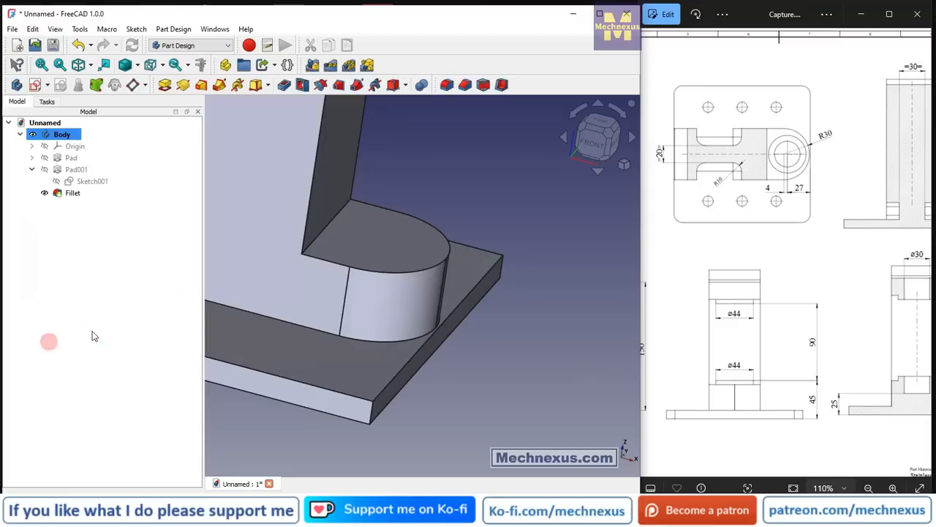
{"action": "scroll", "coordinate": [531, 327], "scroll_direction": "down", "scroll_amount": 4}
{"action": "mouse_move", "coordinate": [458, 312]}
{"action": "middle_mouse_down"}
{"action": "mouse_move", "coordinate": [414, 338]}
{"action": "mouse_move", "coordinate": [410, 327]}
{"action": "middle_mouse_up"}
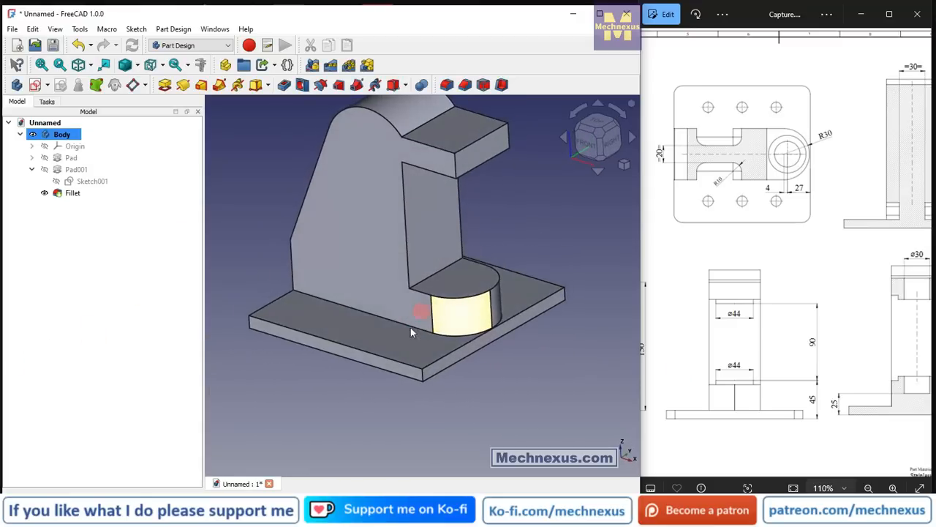
{"action": "scroll", "coordinate": [372, 388], "scroll_direction": "down", "scroll_amount": 2}
{"action": "scroll", "coordinate": [768, 299], "scroll_direction": "down", "scroll_amount": 5}
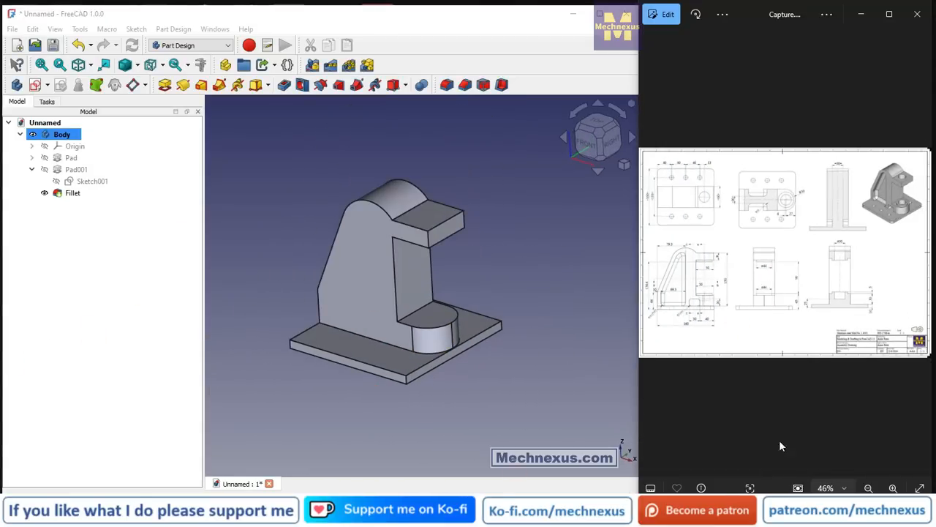
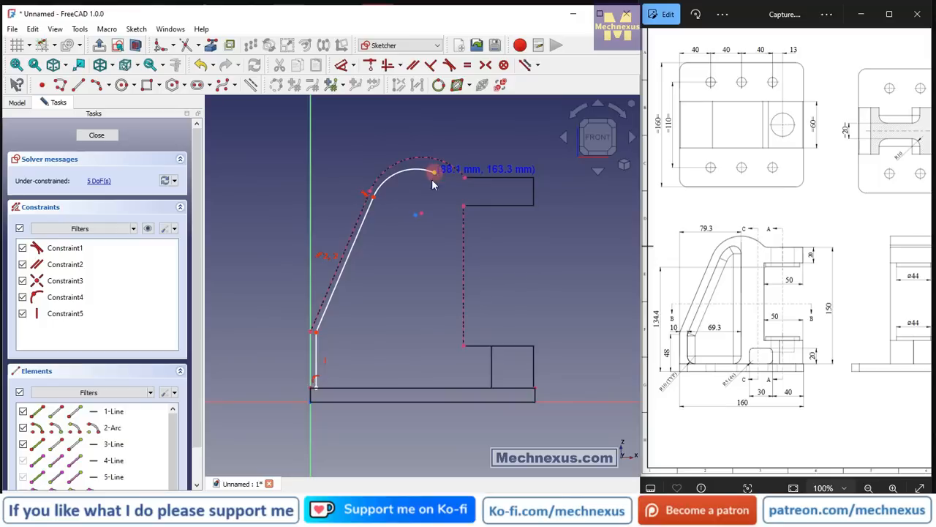
Draw a vertical line from the inner arc's free end to the base plate's upper edge, and close the profile with a horizontal line along that edge.
{"action": "left_click", "coordinate": [78, 84]}
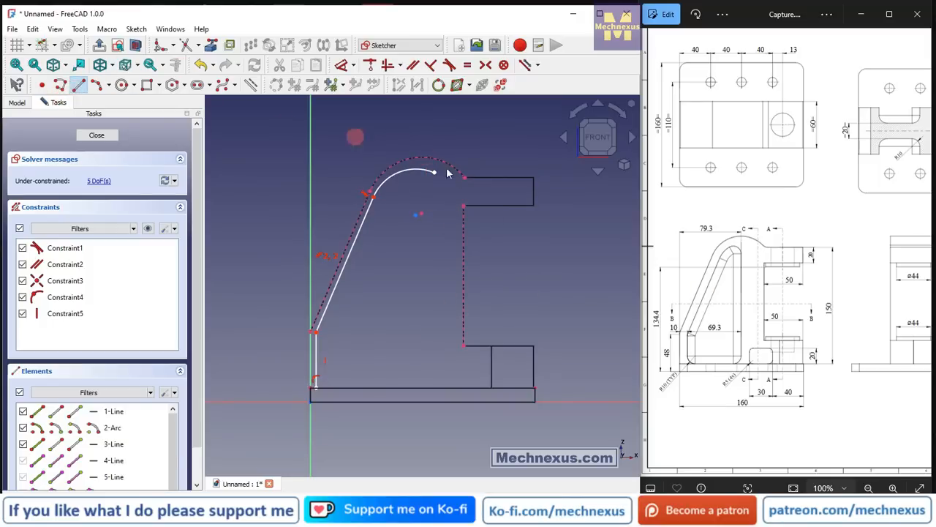
{"action": "left_click", "coordinate": [436, 175]}
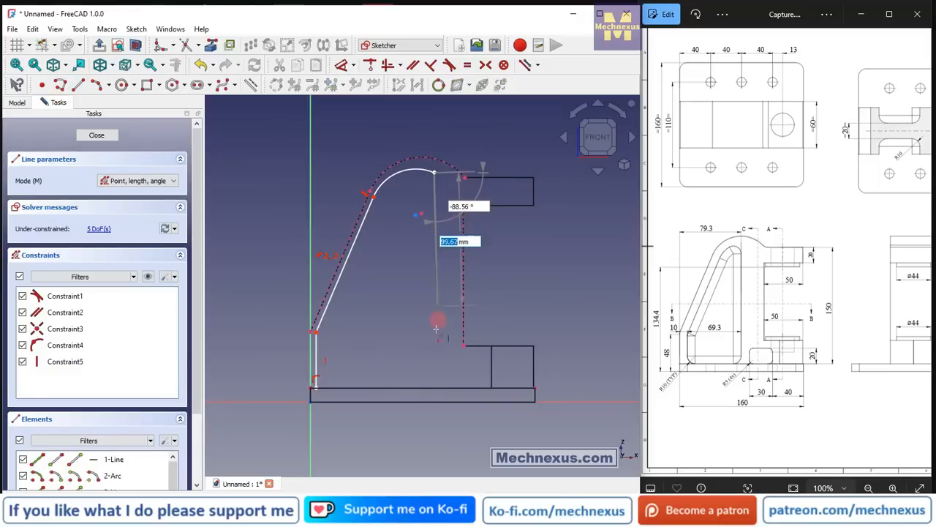
{"action": "left_click", "coordinate": [436, 387]}
{"action": "right_click", "coordinate": [408, 370]}
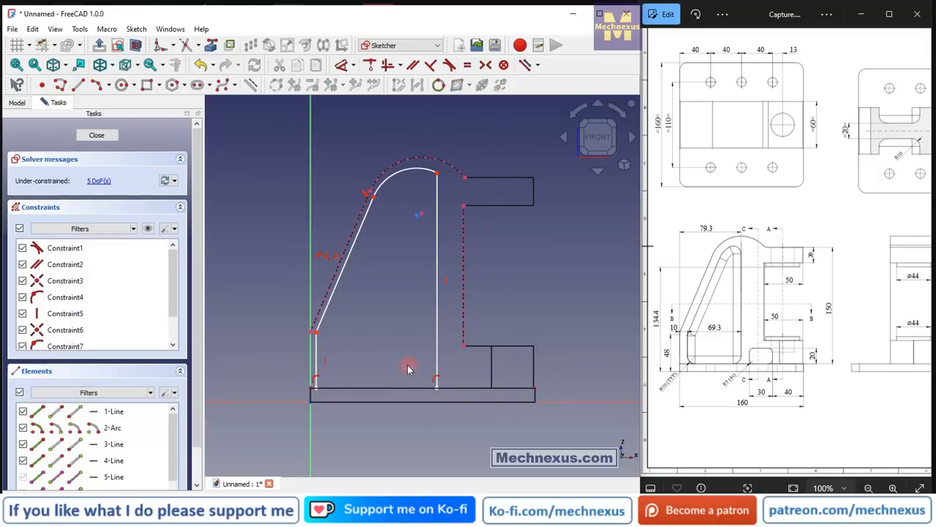
{"action": "left_click", "coordinate": [78, 85]}
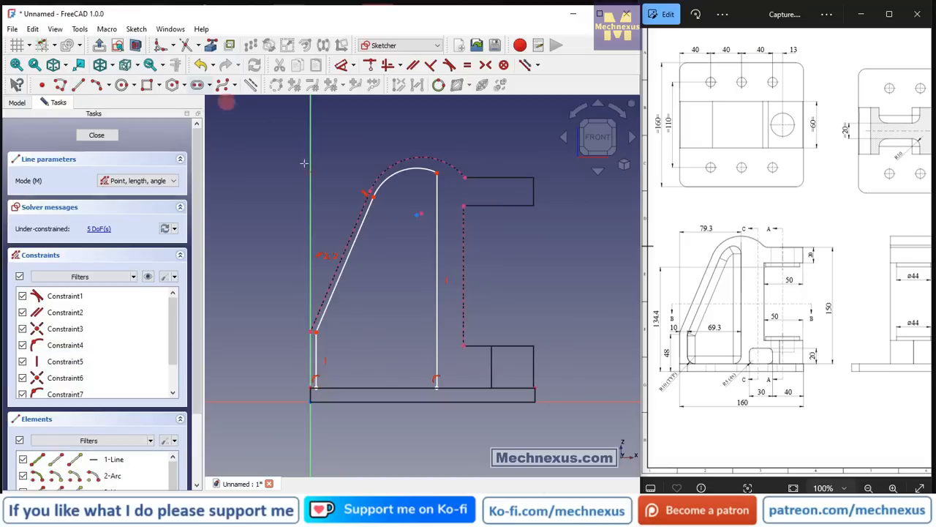
{"action": "left_click", "coordinate": [316, 383]}
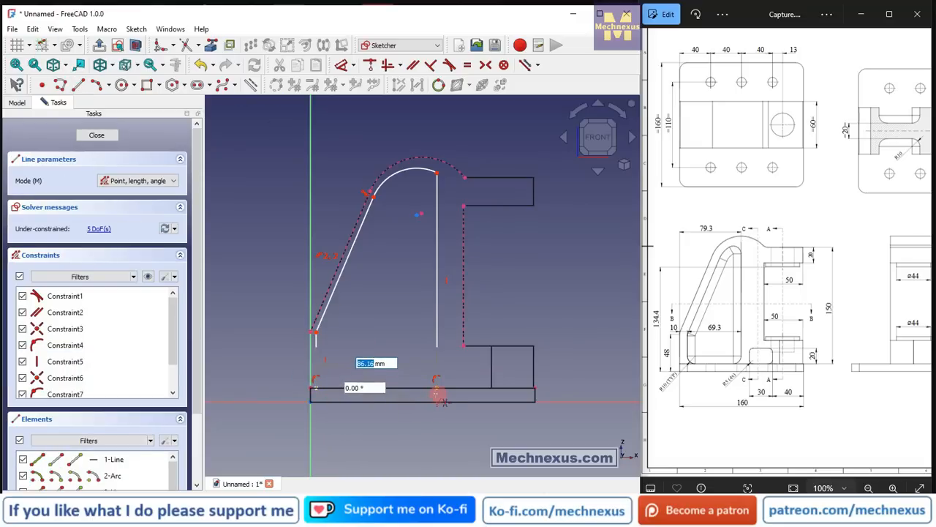
{"action": "right_click", "coordinate": [439, 394]}
{"action": "right_click", "coordinate": [424, 314]}
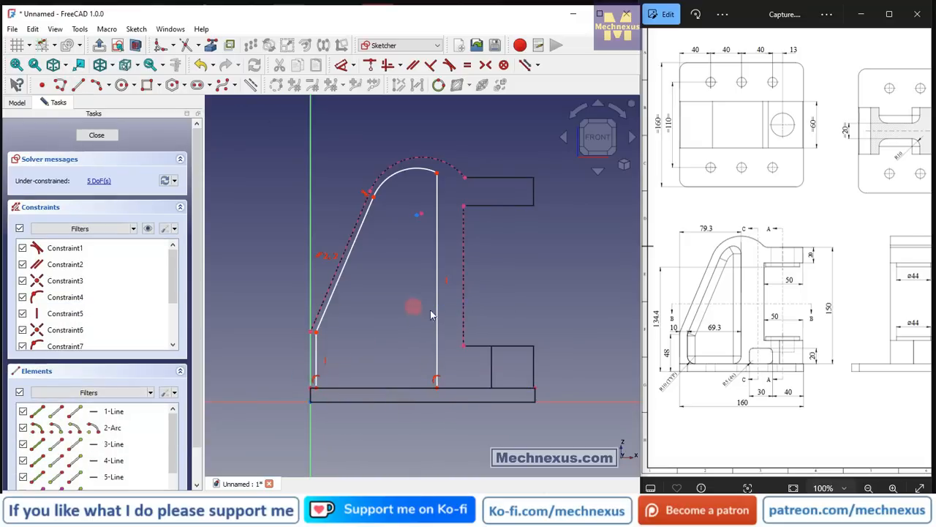
Dimension the profile's short vertical line horizontally 10 mm from the vertical axis.
{"action": "scroll", "coordinate": [714, 364], "scroll_direction": "up", "scroll_amount": 5}
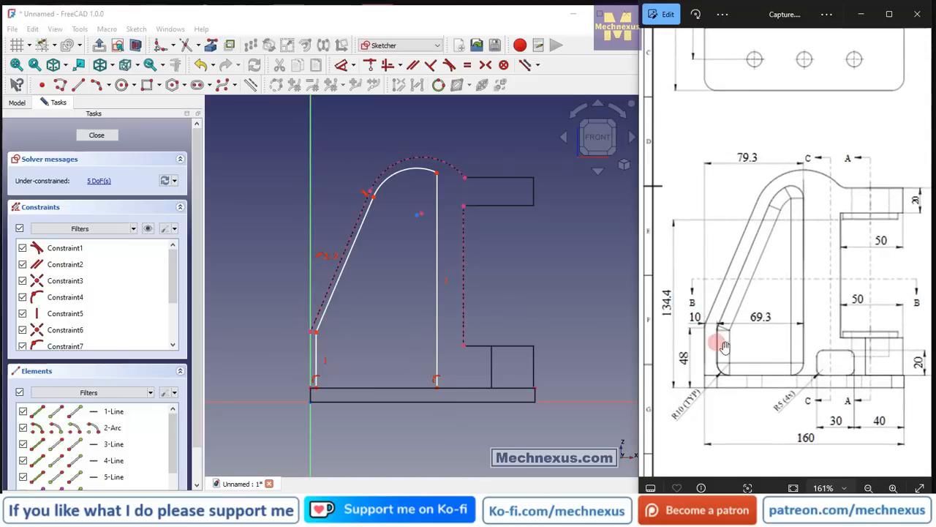
{"action": "left_click", "coordinate": [342, 66]}
{"action": "left_click", "coordinate": [310, 357]}
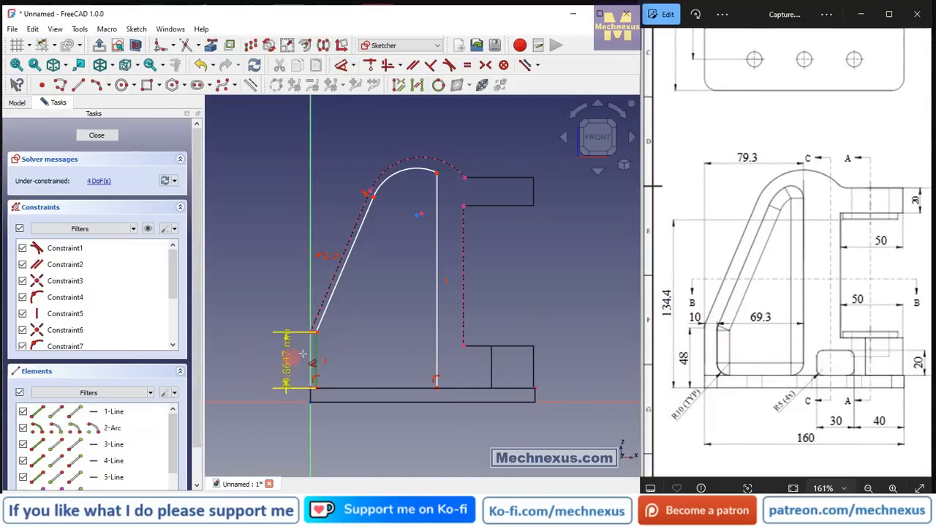
{"action": "left_click", "coordinate": [305, 349]}
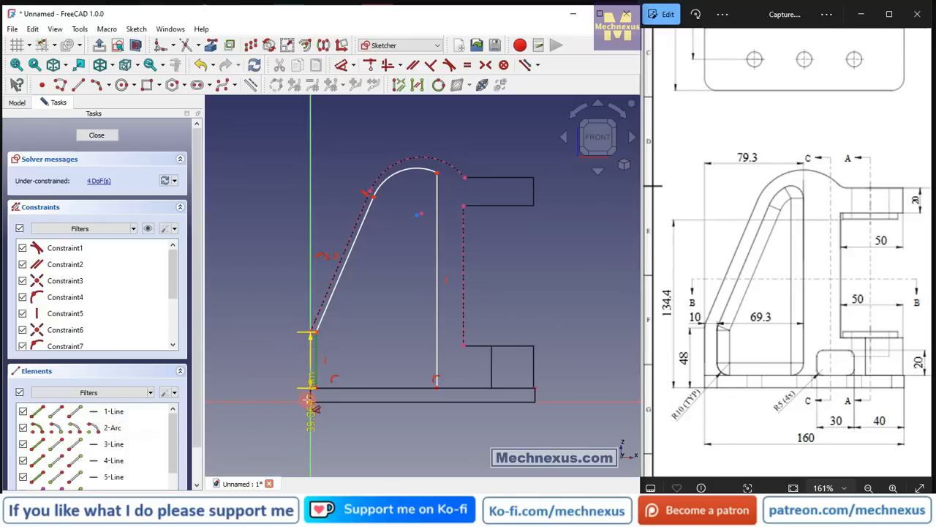
{"action": "left_click", "coordinate": [252, 281]}
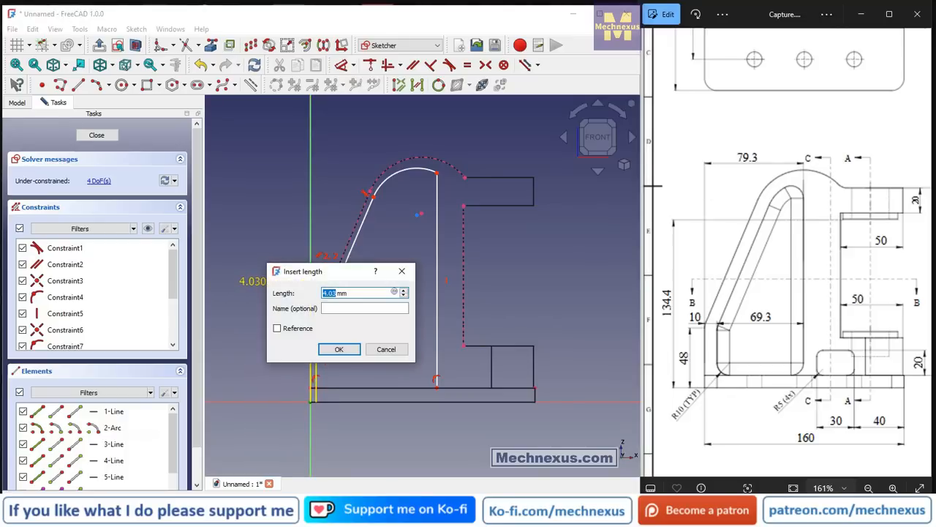
{"action": "key", "text": "Return"}
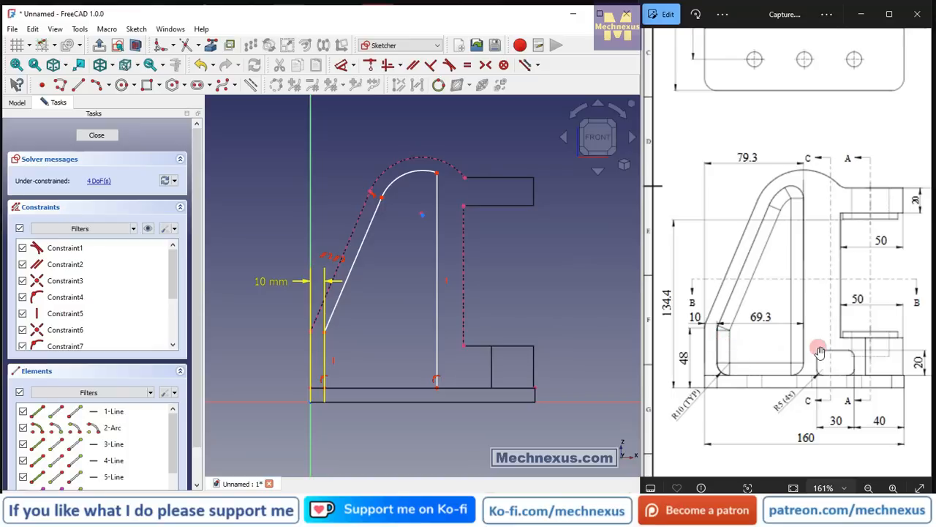
Dimension the horizontal distance between the profile's short and long vertical lines as 69.3 mm.
{"action": "left_click", "coordinate": [325, 357]}
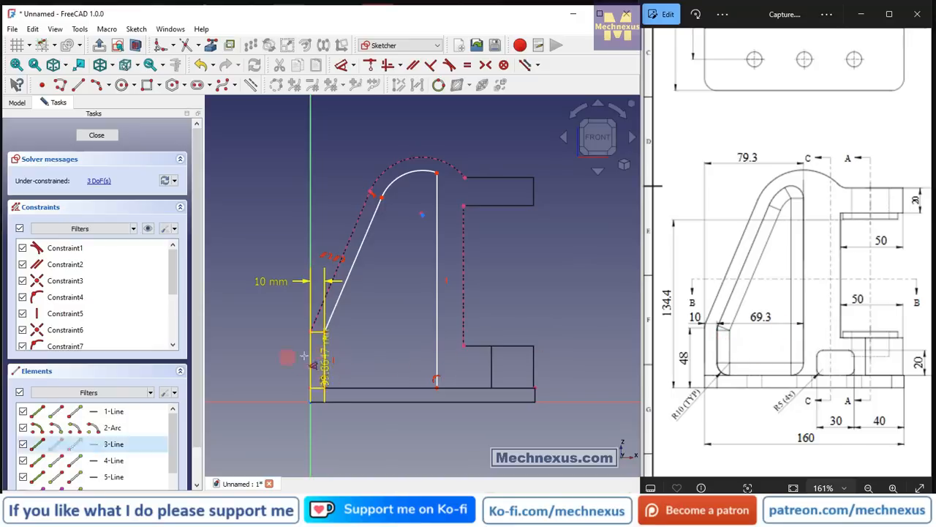
{"action": "left_click", "coordinate": [438, 345]}
{"action": "left_click", "coordinate": [360, 316]}
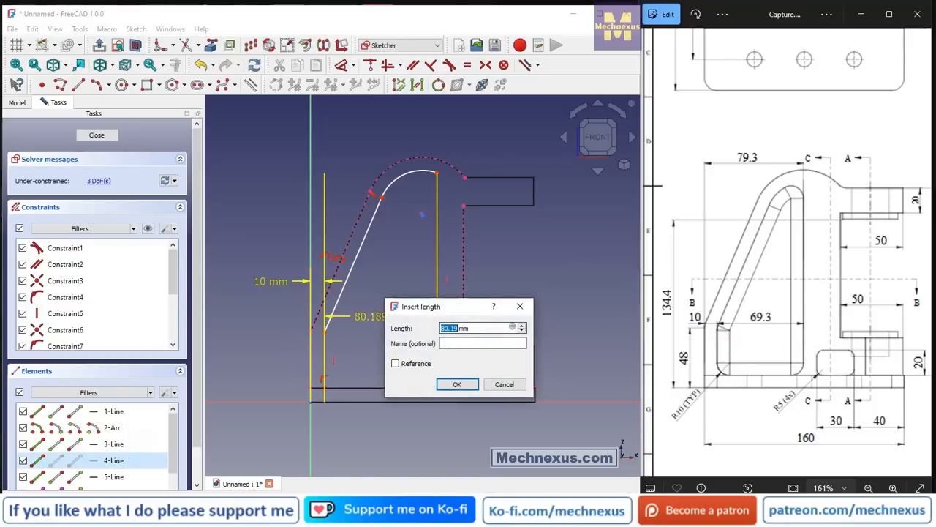
{"action": "type", "text": "69."}
{"action": "key", "text": "Return"}
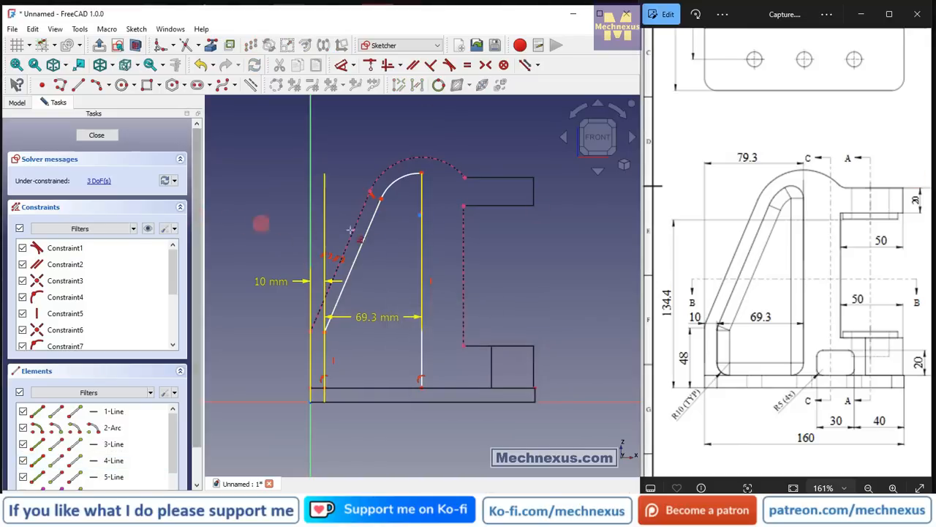
Place the 69.3 mm dimension above the profile, and make the inner arc's centre coincident with the centre of the upright's outer arc.
{"action": "scroll", "coordinate": [423, 209], "scroll_direction": "up", "scroll_amount": 3}
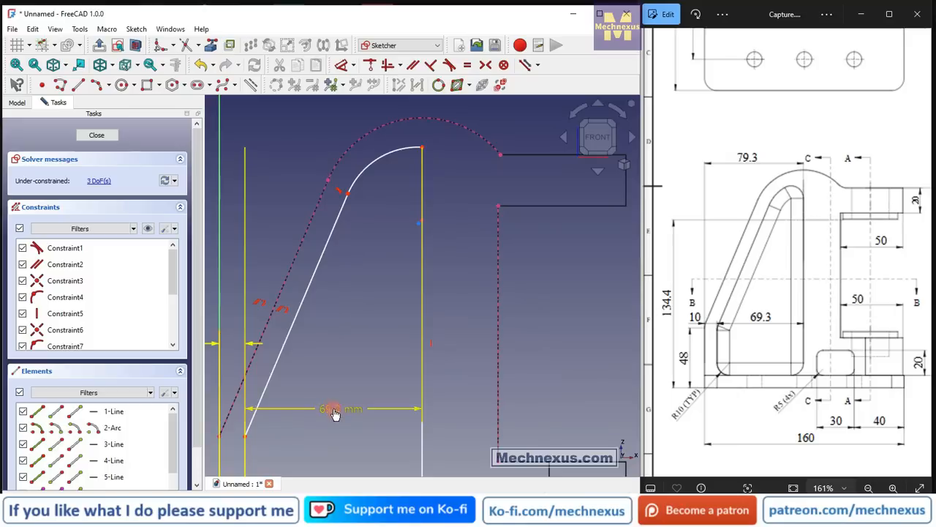
{"action": "left_click_drag", "start_coordinate": [333, 410], "coordinate": [374, 72]}
{"action": "scroll", "coordinate": [457, 243], "scroll_direction": "up", "scroll_amount": 3}
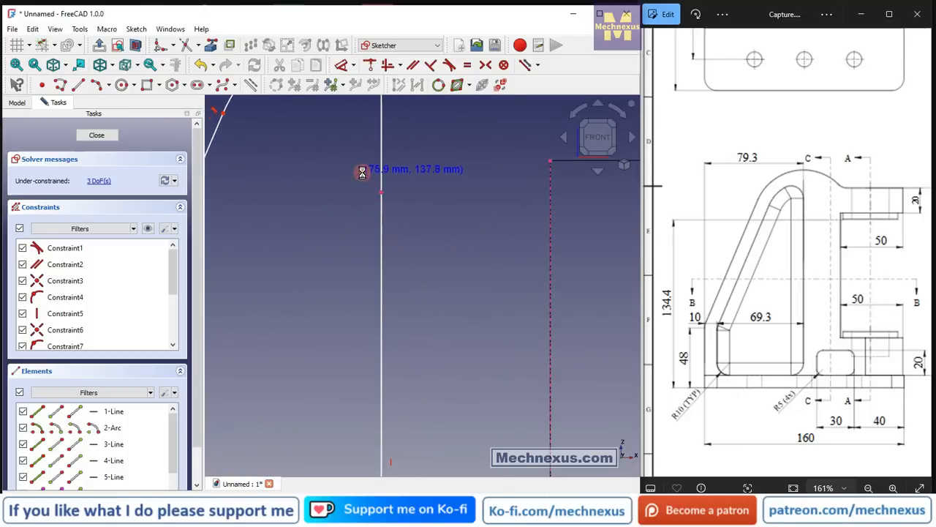
{"action": "scroll", "coordinate": [381, 192], "scroll_direction": "down", "scroll_amount": 3}
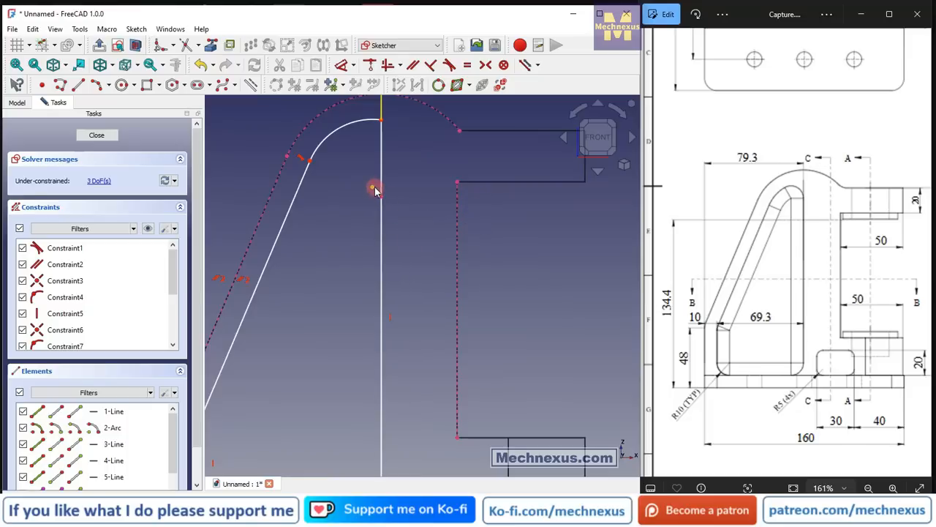
{"action": "left_click", "coordinate": [373, 188]}
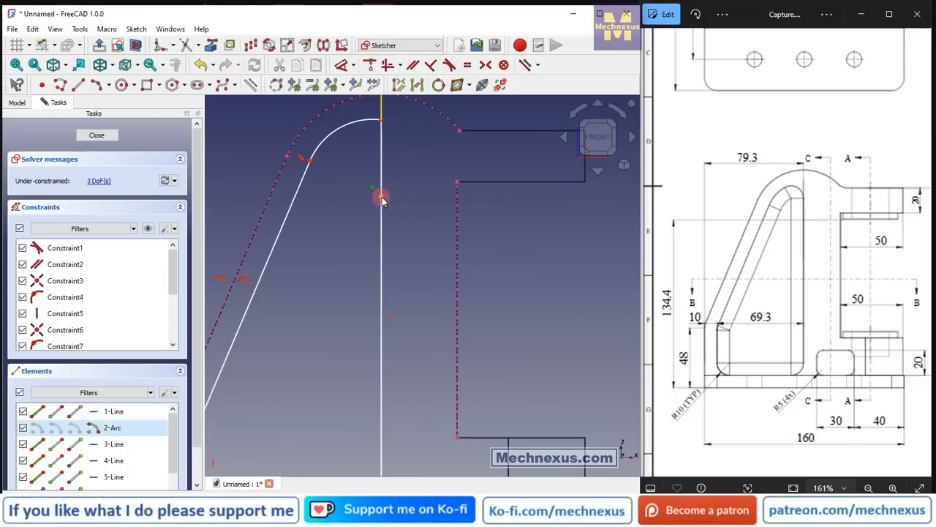
{"action": "left_click", "coordinate": [370, 64]}
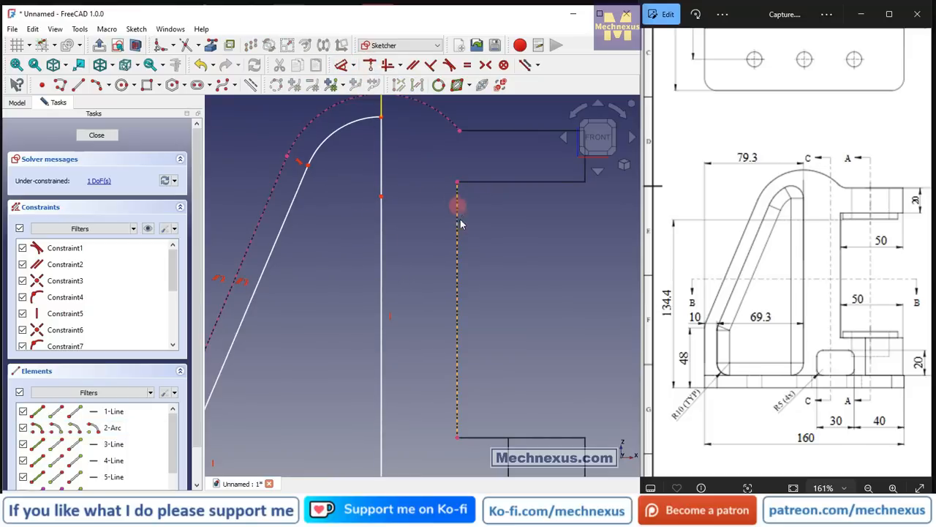
{"action": "scroll", "coordinate": [399, 219], "scroll_direction": "down", "scroll_amount": 3}
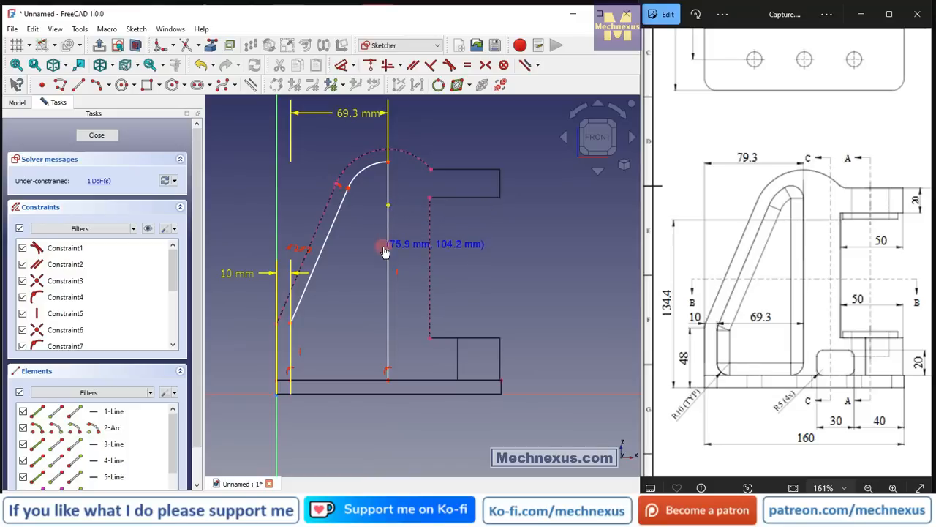
{"action": "left_click", "coordinate": [341, 64]}
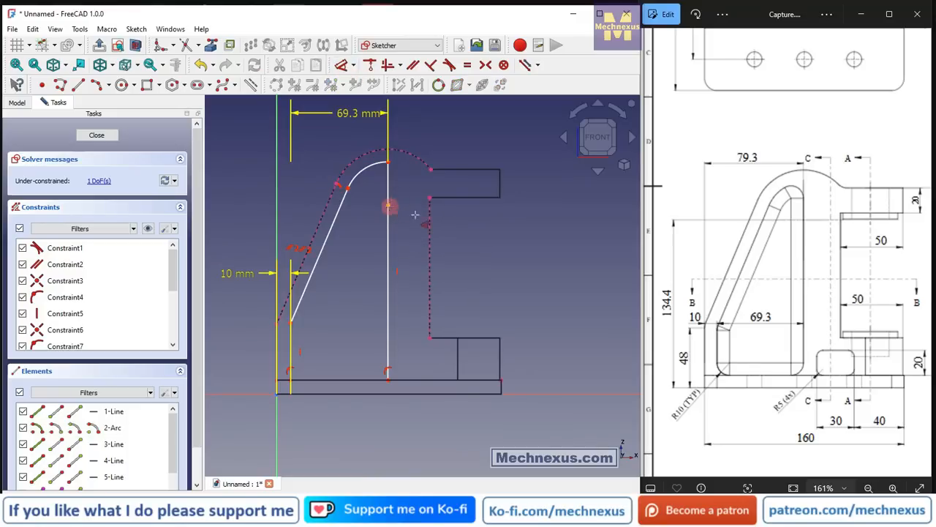
{"action": "left_click", "coordinate": [389, 205]}
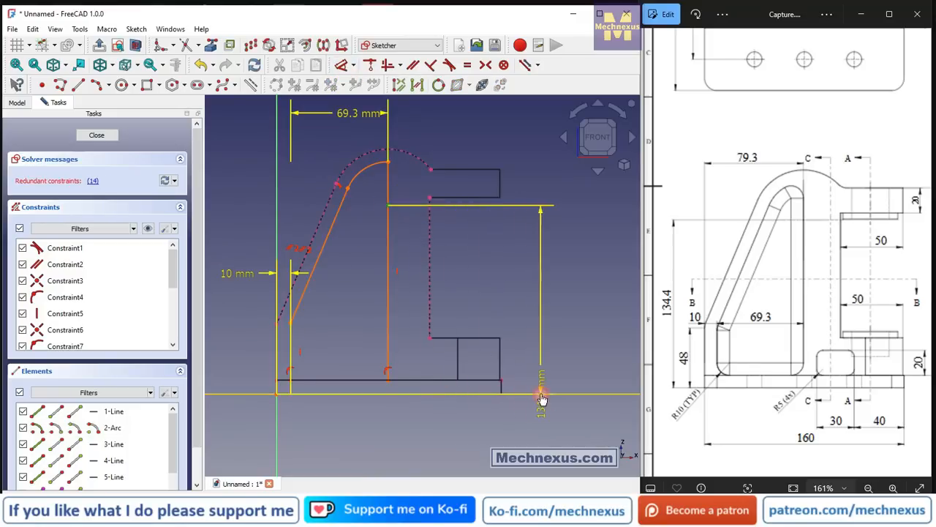
{"action": "left_click", "coordinate": [541, 263]}
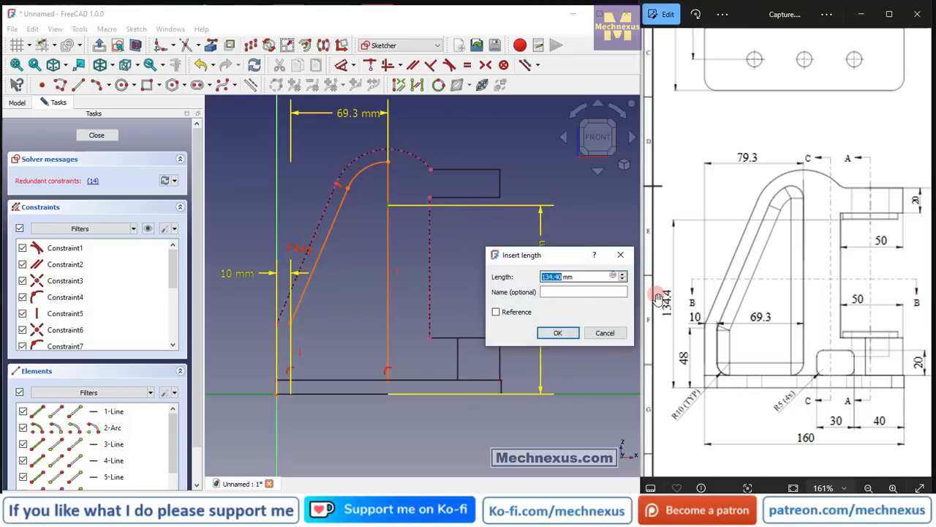
{"action": "left_click", "coordinate": [606, 333]}
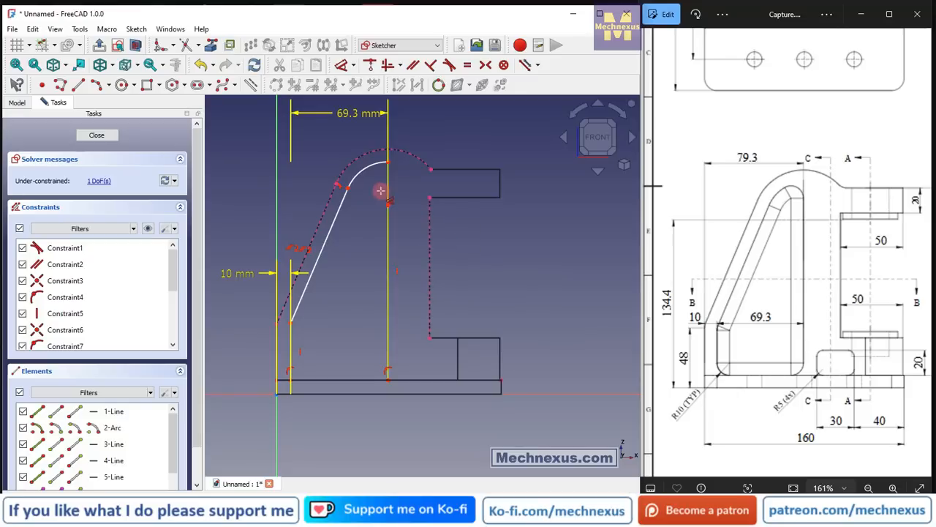
Dimension the distance between the profile's slanted line and the upright's outer slanted edge as 10 mm.
{"action": "scroll", "coordinate": [369, 176], "scroll_direction": "up", "scroll_amount": 2}
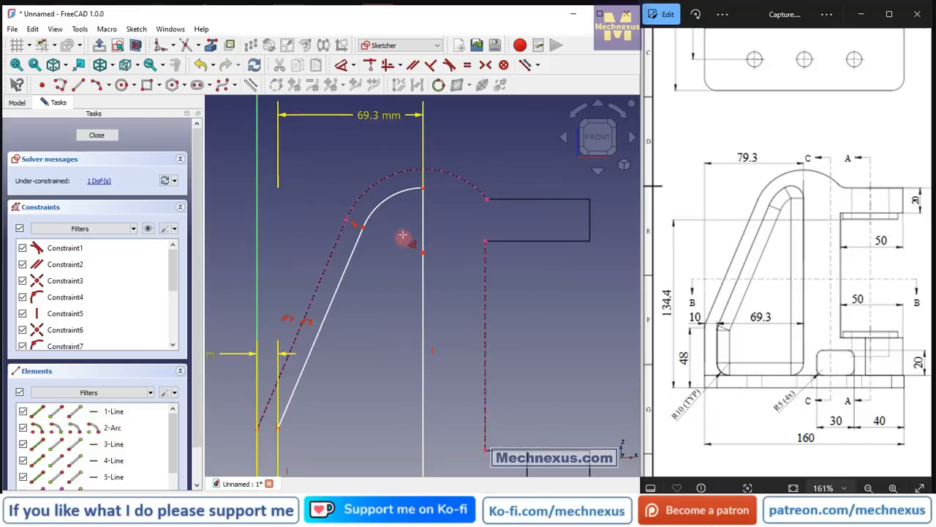
{"action": "scroll", "coordinate": [426, 203], "scroll_direction": "down", "scroll_amount": 2}
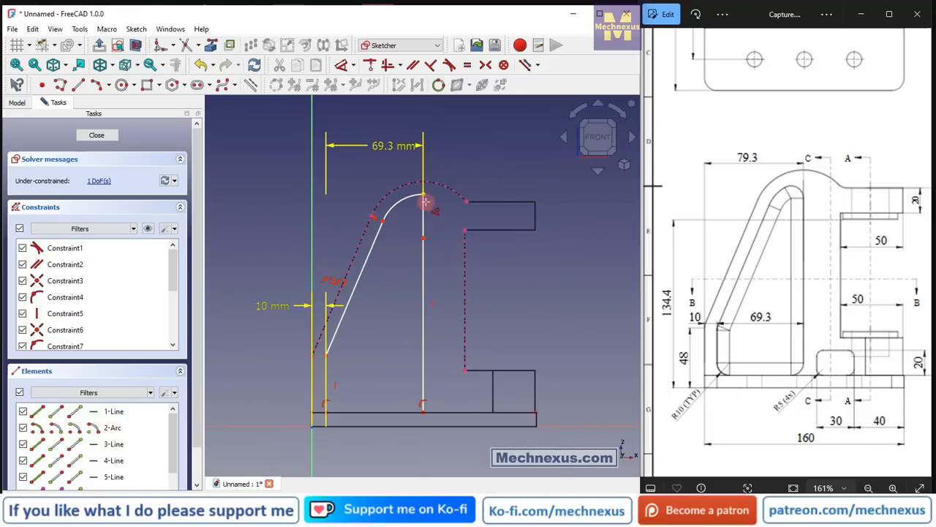
{"action": "left_click", "coordinate": [347, 299]}
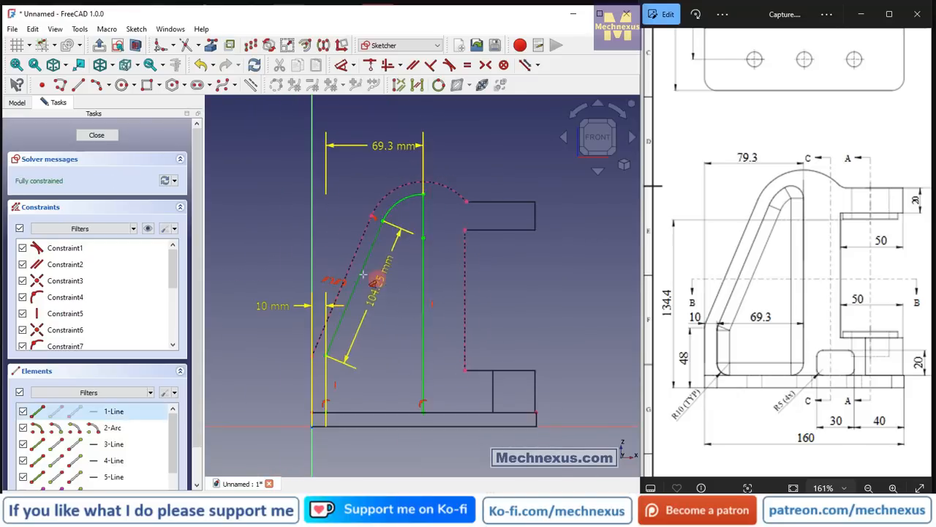
{"action": "left_click", "coordinate": [350, 269]}
{"action": "left_click", "coordinate": [388, 296]}
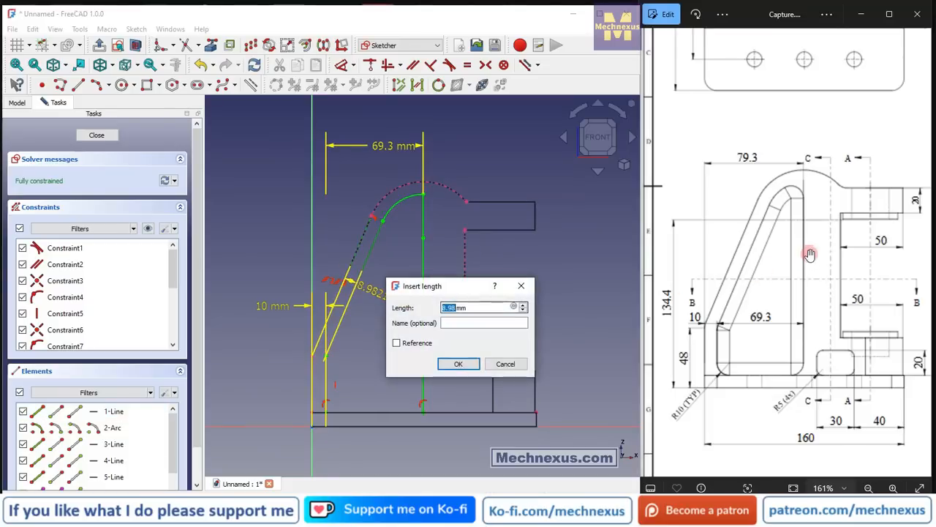
{"action": "key", "text": "Return"}
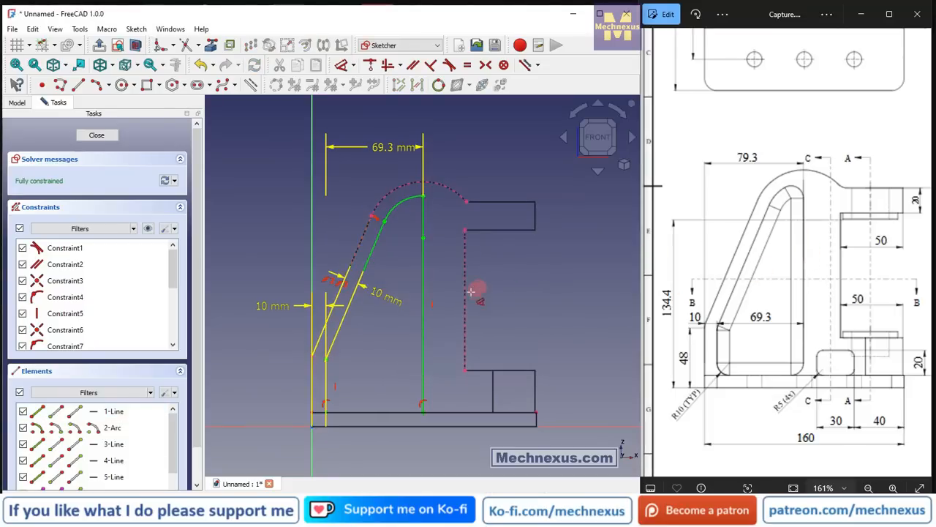
Rearrange the two 10 mm dimensions and the 69.3 mm dimension clear of the profile in front view, and finish the sketch.
{"action": "middle_click_drag", "start_coordinate": [419, 299], "coordinate": [407, 313]}
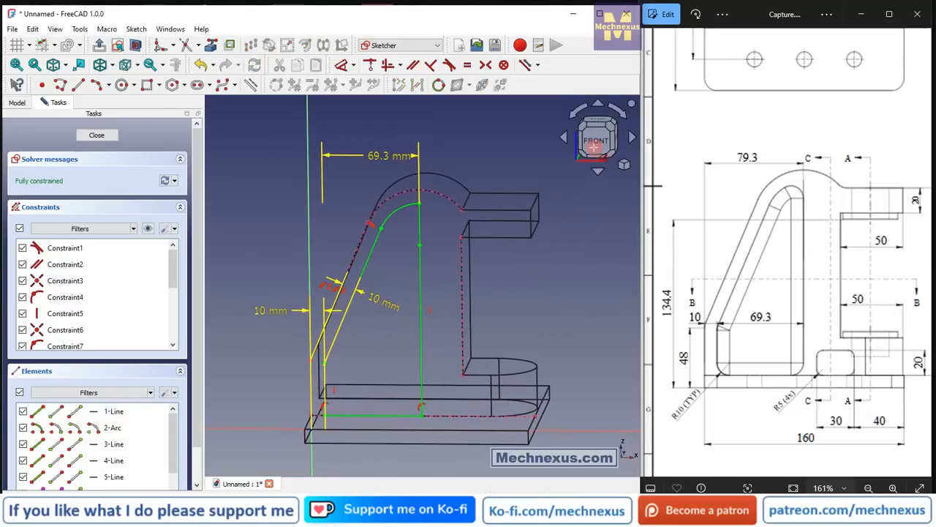
{"action": "left_click", "coordinate": [597, 145]}
{"action": "left_click_drag", "start_coordinate": [268, 307], "coordinate": [238, 456]}
{"action": "left_click_drag", "start_coordinate": [373, 294], "coordinate": [379, 353]}
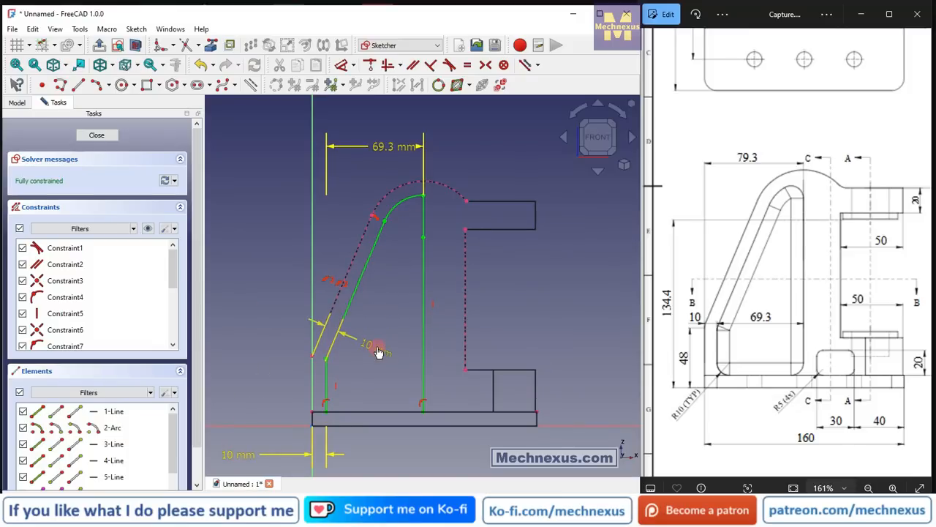
{"action": "mouse_move", "coordinate": [382, 147]}
{"action": "left_mouse_down"}
{"action": "mouse_move", "coordinate": [371, 401]}
{"action": "mouse_move", "coordinate": [393, 158]}
{"action": "left_mouse_up"}
{"action": "left_click", "coordinate": [97, 136]}
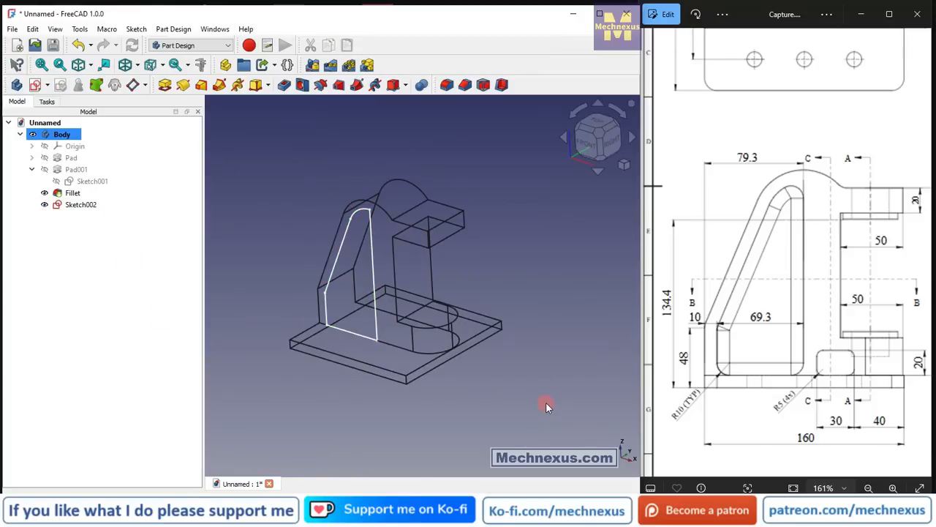
Display the model shaded, and pocket the side recess sketch 20 mm deep into the upright.
{"action": "key", "text": "v"}
{"action": "key", "text": "1"}
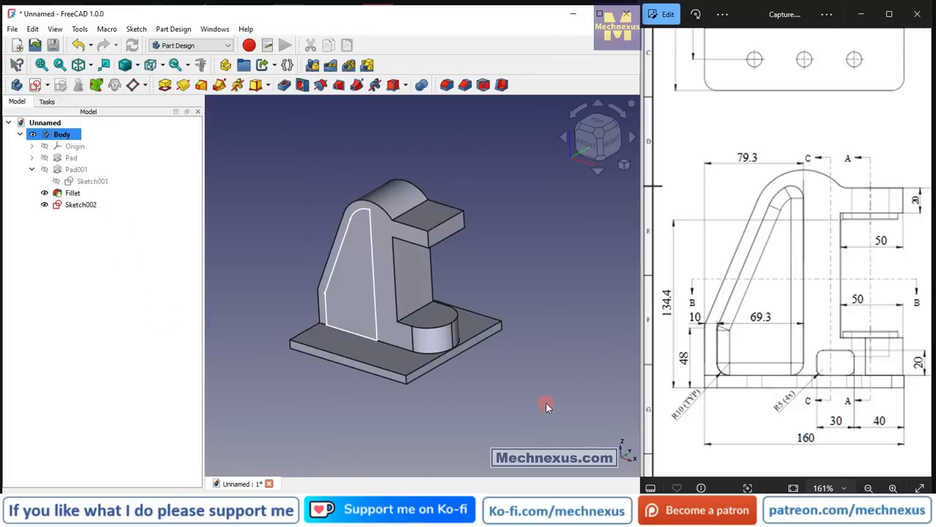
{"action": "left_click_drag", "start_coordinate": [849, 313], "coordinate": [654, 291]}
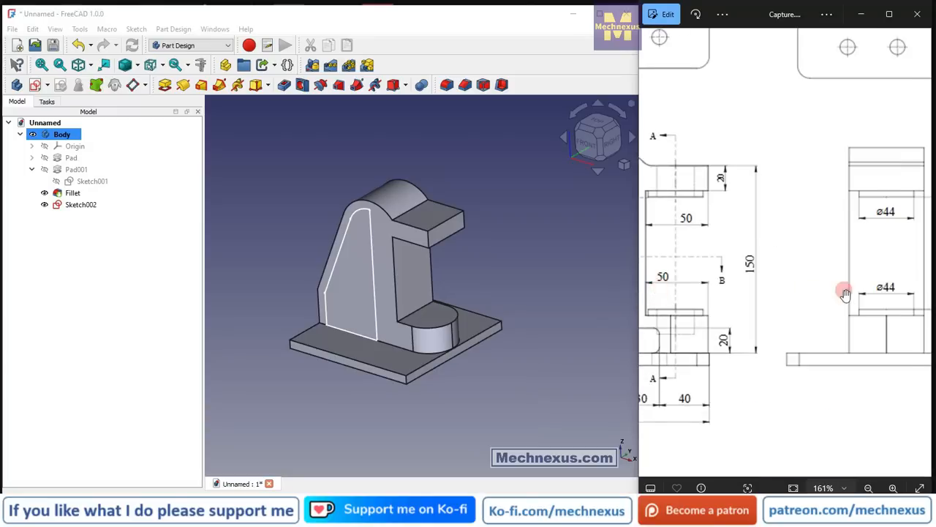
{"action": "left_click_drag", "start_coordinate": [849, 292], "coordinate": [624, 304]}
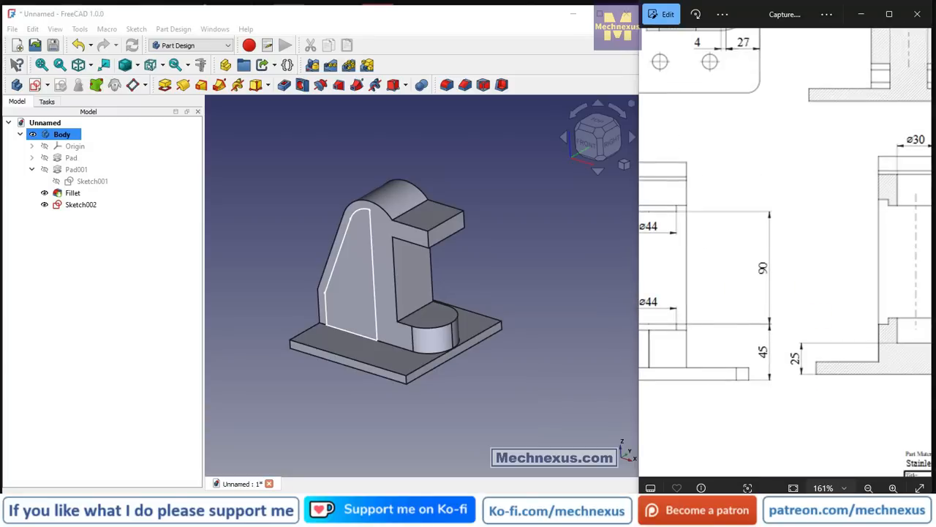
{"action": "scroll", "coordinate": [782, 275], "scroll_direction": "down", "scroll_amount": 6}
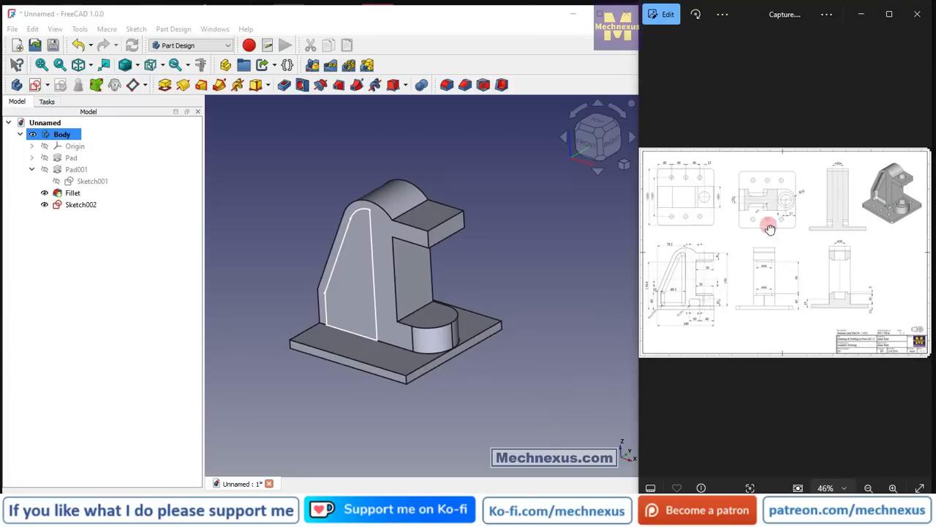
{"action": "double_click", "coordinate": [751, 200]}
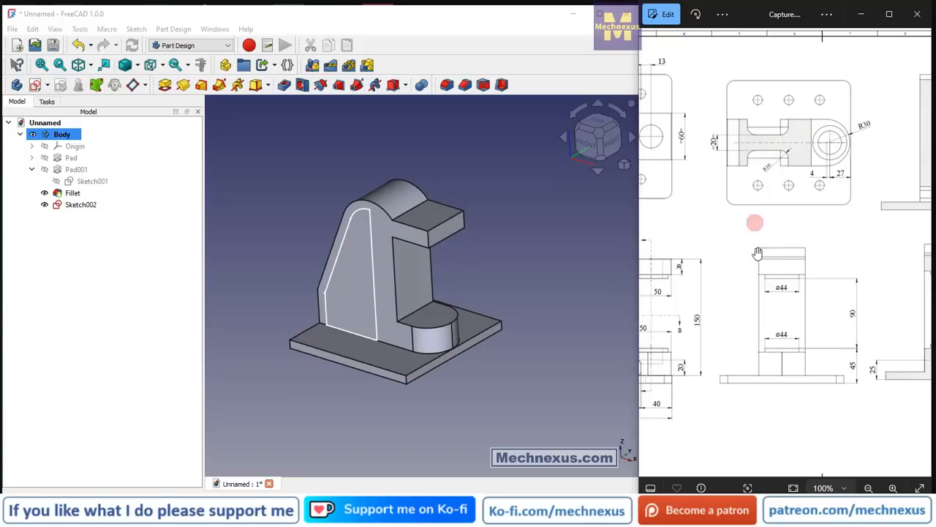
{"action": "mouse_move", "coordinate": [740, 289]}
{"action": "left_mouse_down"}
{"action": "mouse_move", "coordinate": [851, 299]}
{"action": "mouse_move", "coordinate": [736, 299]}
{"action": "left_mouse_up"}
{"action": "mouse_move", "coordinate": [840, 302]}
{"action": "left_mouse_down"}
{"action": "mouse_move", "coordinate": [775, 304]}
{"action": "mouse_move", "coordinate": [843, 308]}
{"action": "left_mouse_up"}
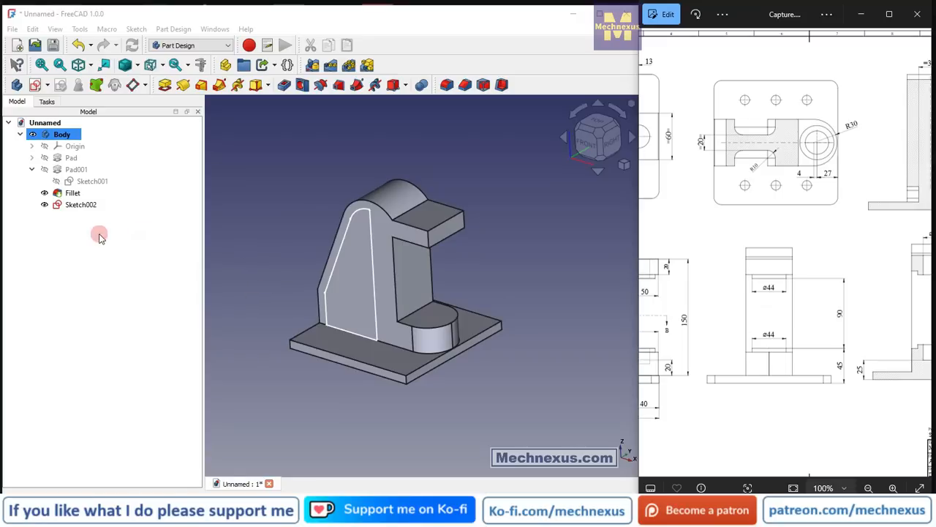
{"action": "left_click", "coordinate": [82, 205]}
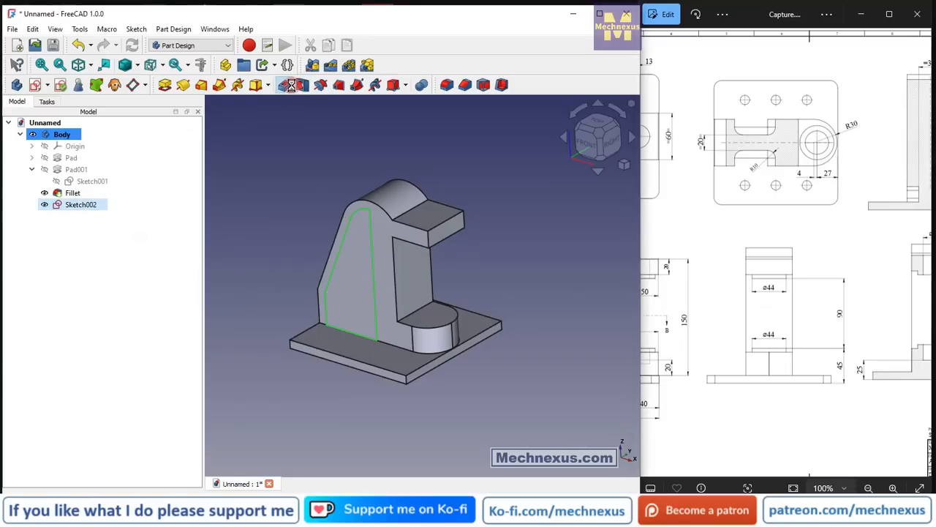
{"action": "left_click", "coordinate": [291, 87]}
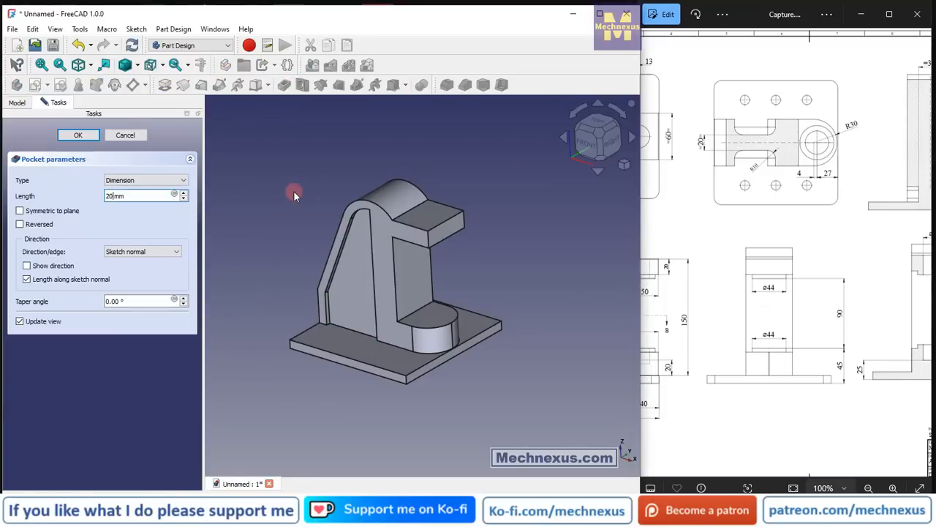
{"action": "left_click", "coordinate": [71, 137]}
Mirror the side recess pocket to the opposite face of the upright about the base XZ plane.
{"action": "left_click", "coordinate": [838, 234]}
{"action": "scroll", "coordinate": [839, 234], "scroll_direction": "down", "scroll_amount": 5}
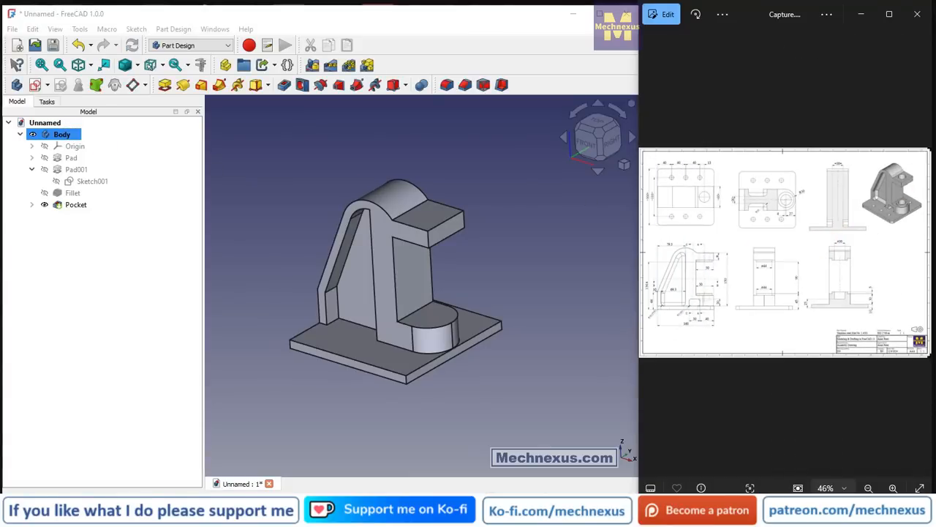
{"action": "scroll", "coordinate": [876, 211], "scroll_direction": "up", "scroll_amount": 5}
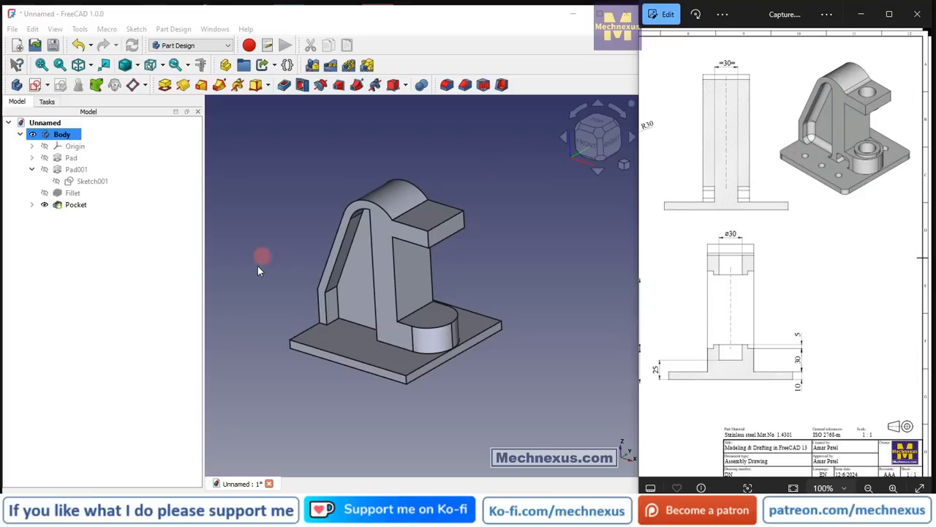
{"action": "left_click", "coordinate": [73, 205]}
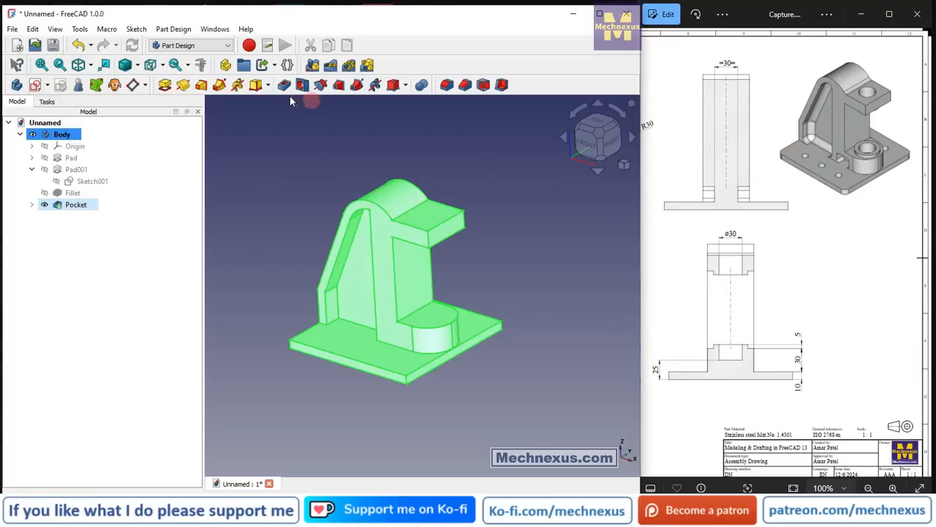
{"action": "left_click", "coordinate": [312, 66]}
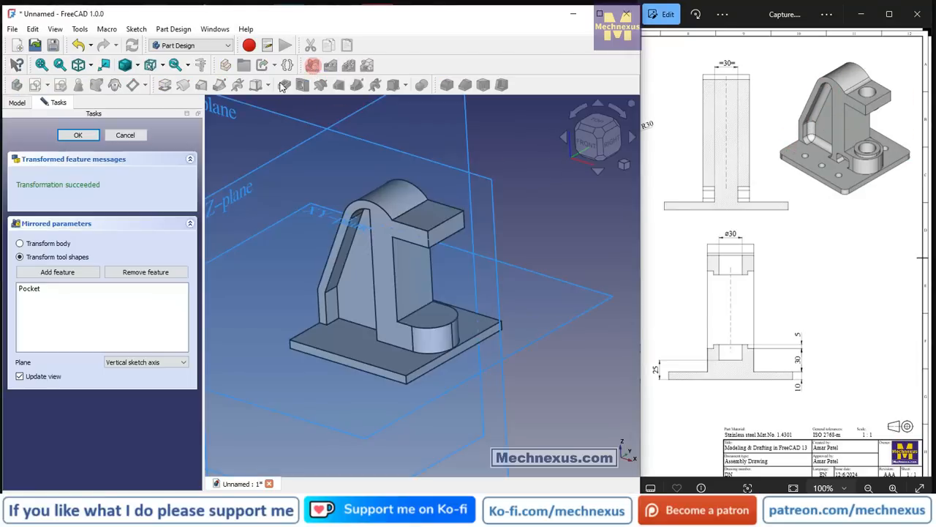
{"action": "left_click", "coordinate": [131, 361]}
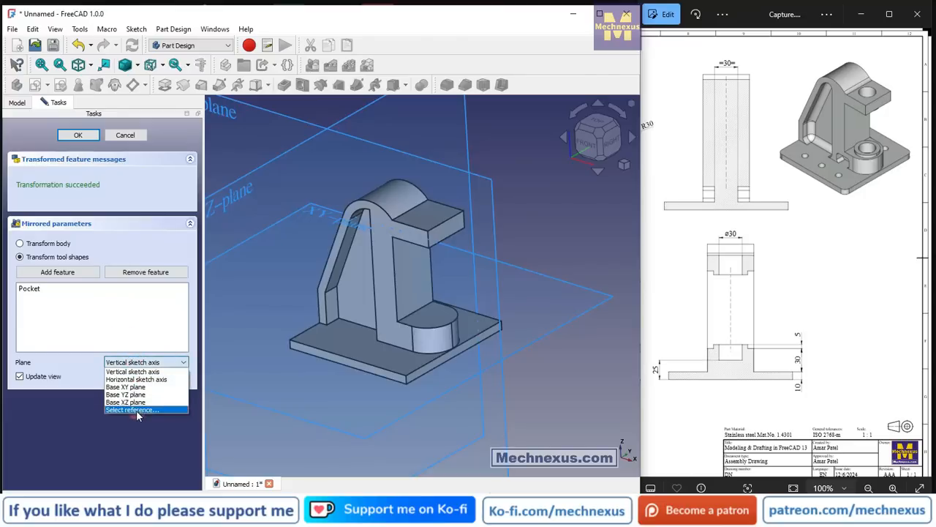
{"action": "left_click", "coordinate": [136, 410]}
{"action": "scroll", "coordinate": [440, 267], "scroll_direction": "down", "scroll_amount": 5}
{"action": "middle_click_drag", "start_coordinate": [433, 265], "coordinate": [411, 290]}
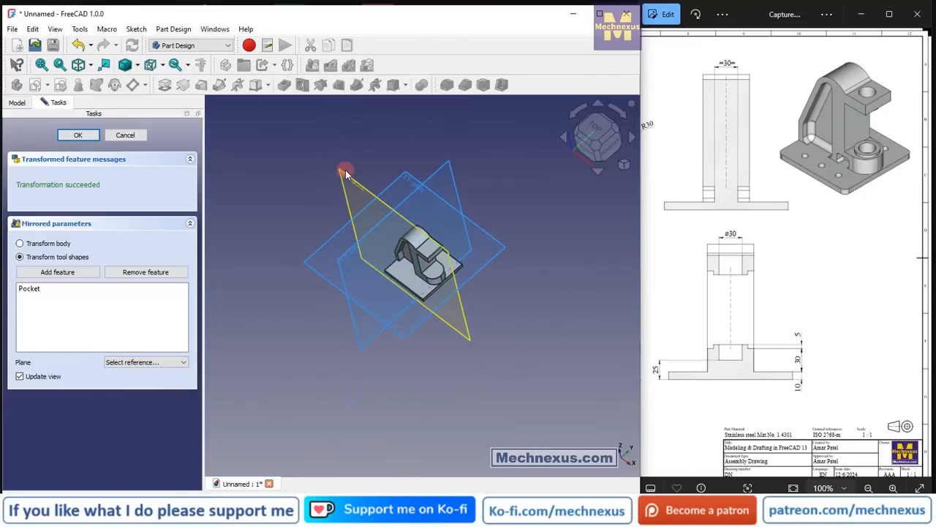
{"action": "left_click", "coordinate": [347, 171]}
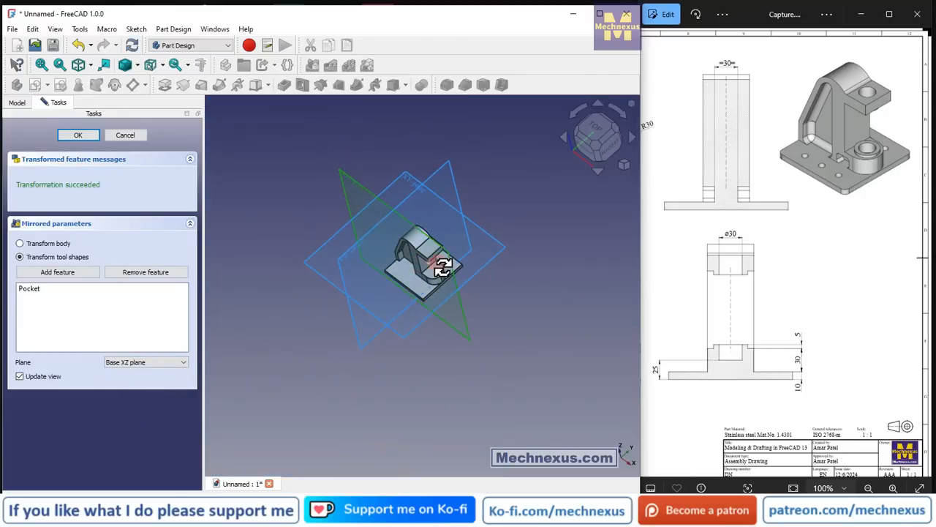
{"action": "middle_click_drag", "start_coordinate": [442, 267], "coordinate": [475, 198]}
{"action": "left_click", "coordinate": [79, 136]}
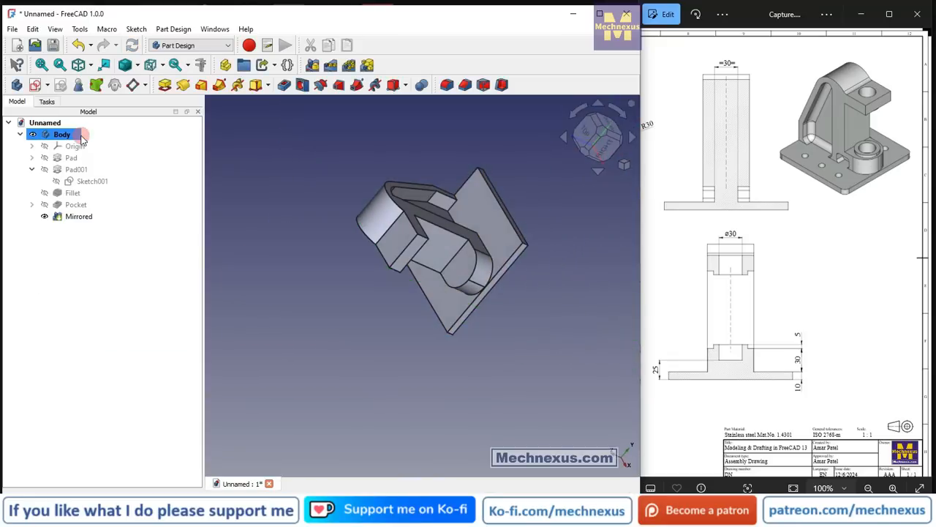
Examine the reference drawing's front view for the corner radii of the side recess.
{"action": "middle_click_drag", "start_coordinate": [365, 282], "coordinate": [440, 227]}
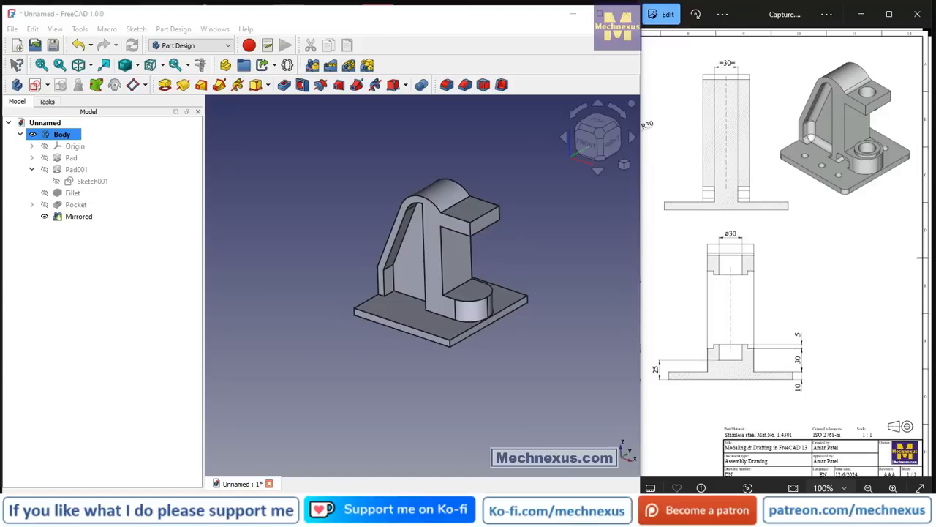
{"action": "left_click_drag", "start_coordinate": [719, 278], "coordinate": [899, 275]}
{"action": "left_click_drag", "start_coordinate": [723, 304], "coordinate": [909, 298]}
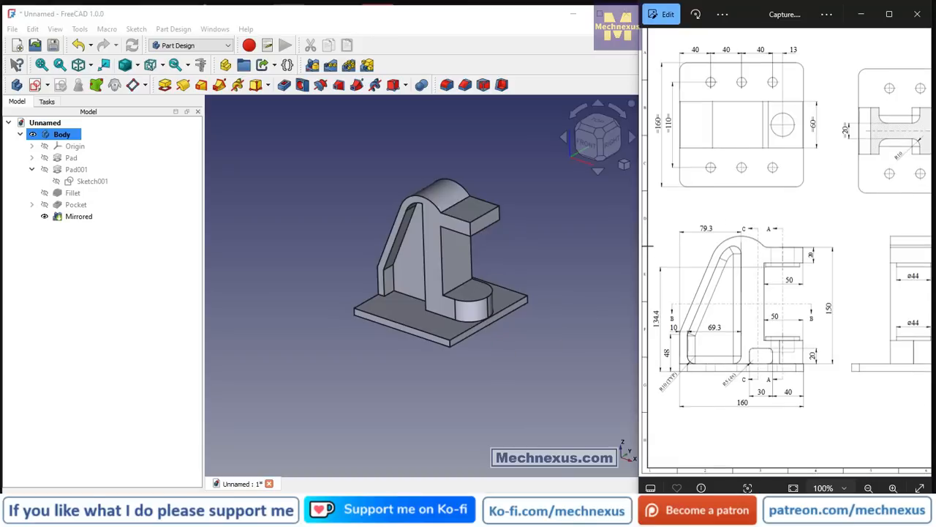
{"action": "double_click", "coordinate": [665, 395]}
{"action": "double_click", "coordinate": [664, 324]}
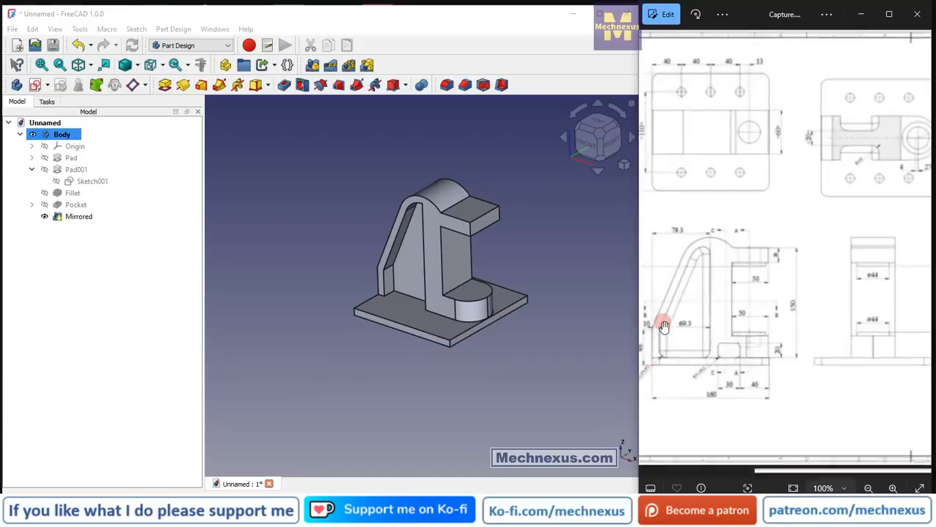
{"action": "left_click_drag", "start_coordinate": [669, 344], "coordinate": [728, 355]}
{"action": "scroll", "coordinate": [668, 383], "scroll_direction": "up", "scroll_amount": 4}
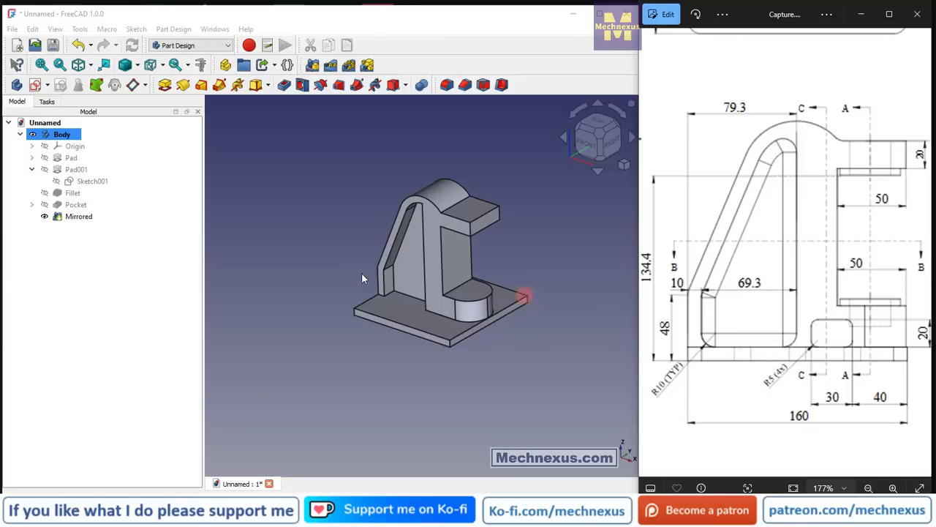
{"action": "scroll", "coordinate": [412, 261], "scroll_direction": "up", "scroll_amount": 1}
Start a fillet with a 10 mm radius and select the front recess's lower edge beneath its short vertical wall.
{"action": "left_click", "coordinate": [447, 85]}
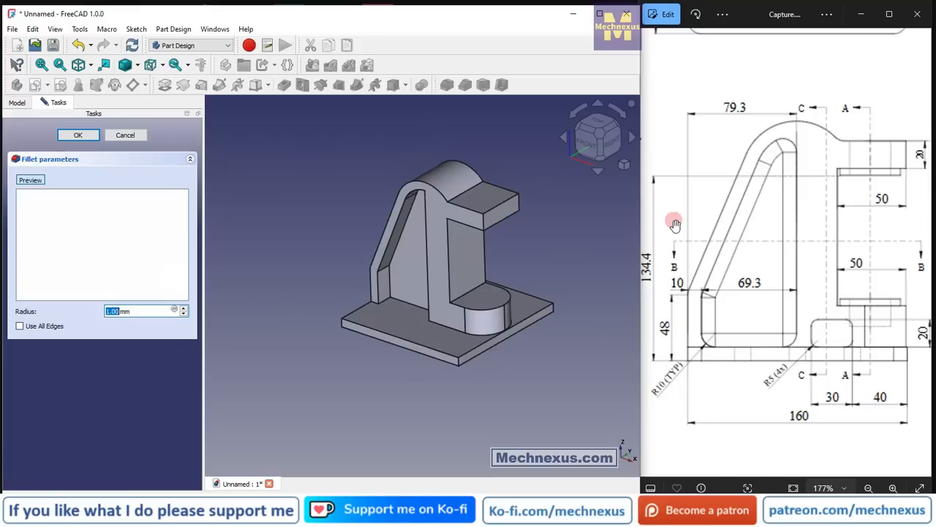
{"action": "scroll", "coordinate": [386, 305], "scroll_direction": "up", "scroll_amount": 5}
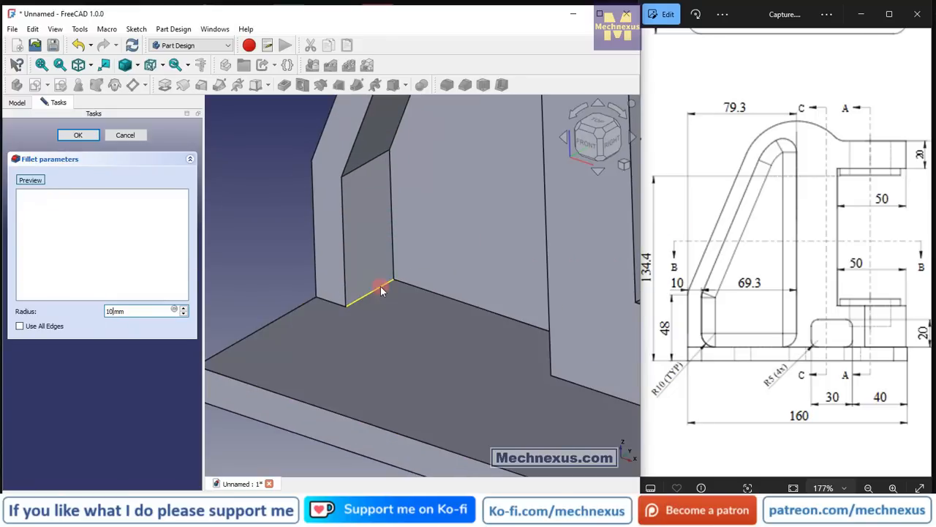
{"action": "left_click", "coordinate": [380, 286]}
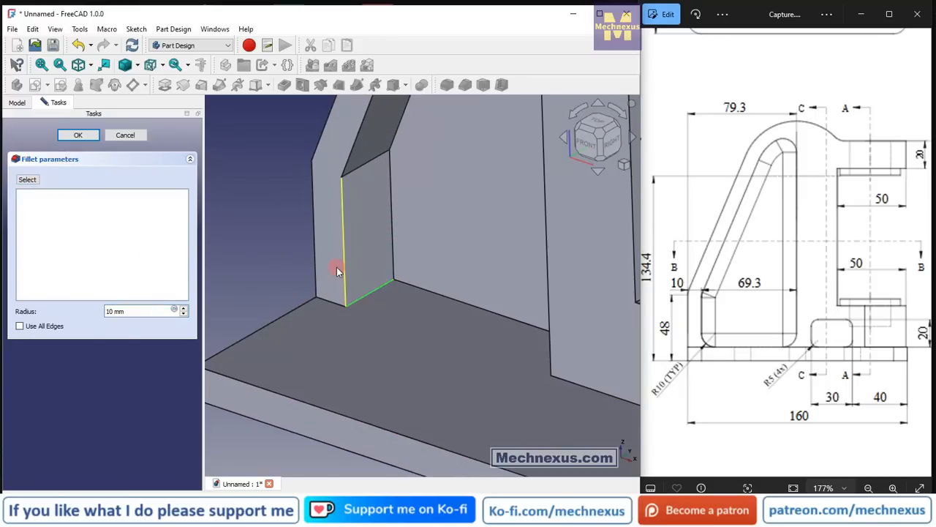
{"action": "scroll", "coordinate": [293, 272], "scroll_direction": "down", "scroll_amount": 3}
{"action": "middle_click_drag", "start_coordinate": [294, 272], "coordinate": [514, 292]}
{"action": "scroll", "coordinate": [513, 292], "scroll_direction": "down", "scroll_amount": 3}
{"action": "scroll", "coordinate": [341, 218], "scroll_direction": "up", "scroll_amount": 4}
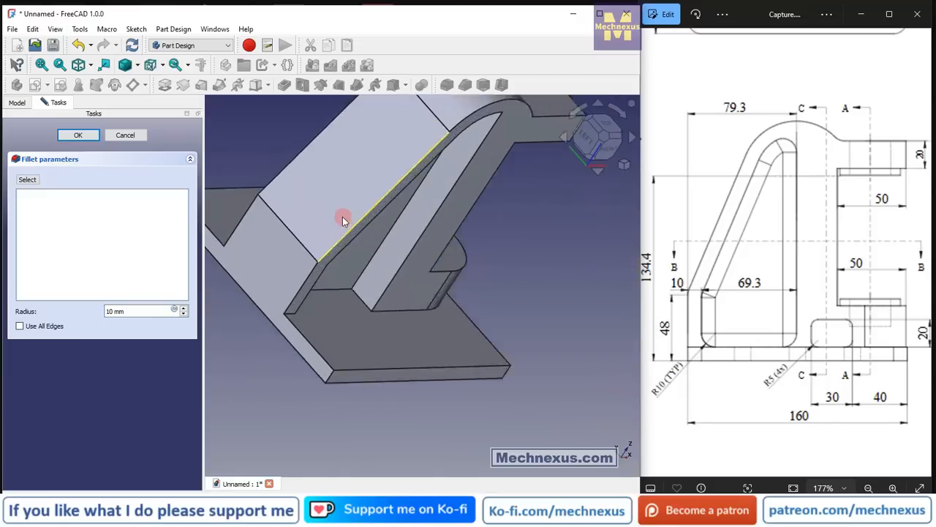
{"action": "middle_click_drag", "start_coordinate": [269, 373], "coordinate": [355, 341]}
{"action": "left_click", "coordinate": [29, 180]}
{"action": "scroll", "coordinate": [369, 321], "scroll_direction": "up", "scroll_amount": 5}
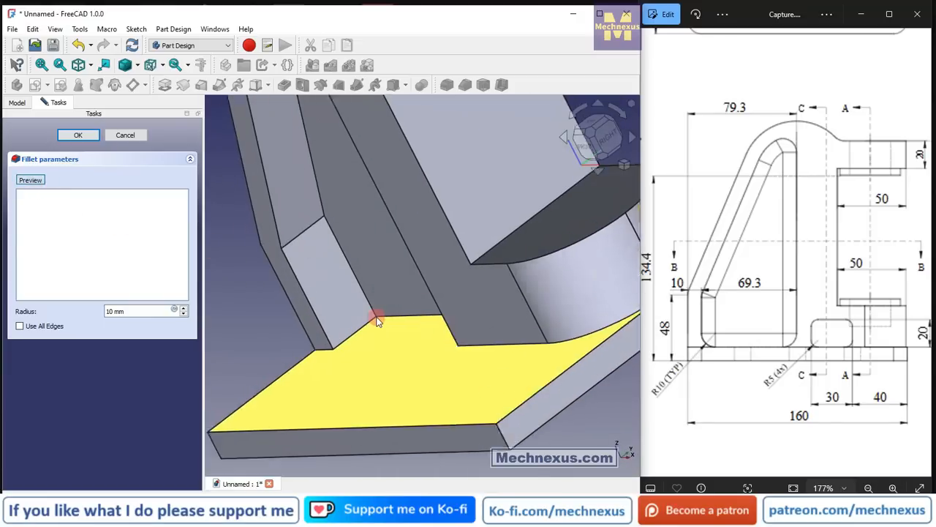
{"action": "left_click", "coordinate": [351, 339]}
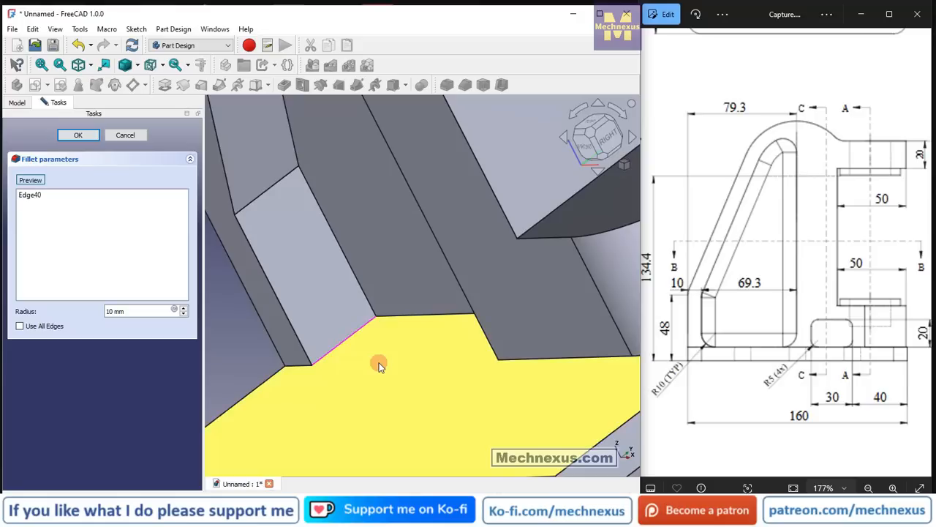
Add the front recess's lower edge beneath its long vertical wall to the fillet selection.
{"action": "middle_click_drag", "start_coordinate": [379, 363], "coordinate": [461, 359]}
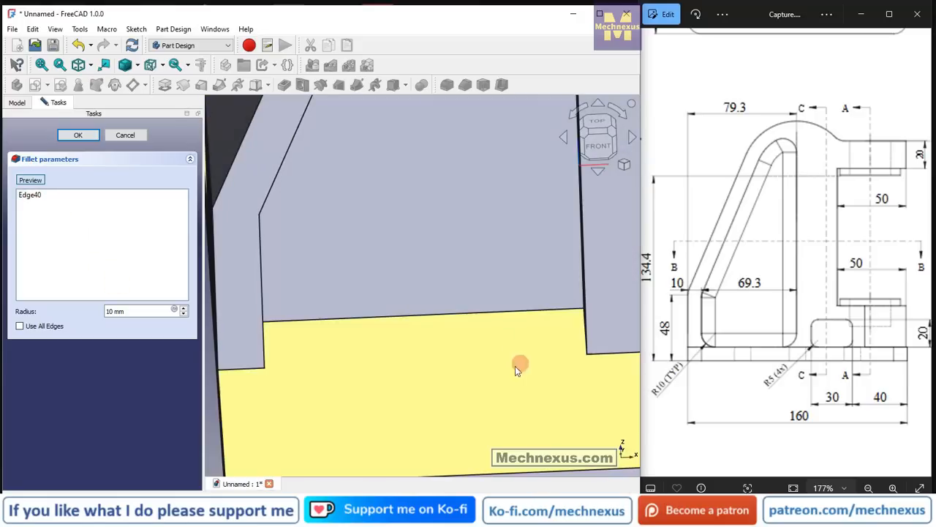
{"action": "middle_click_drag", "start_coordinate": [520, 361], "coordinate": [558, 347]}
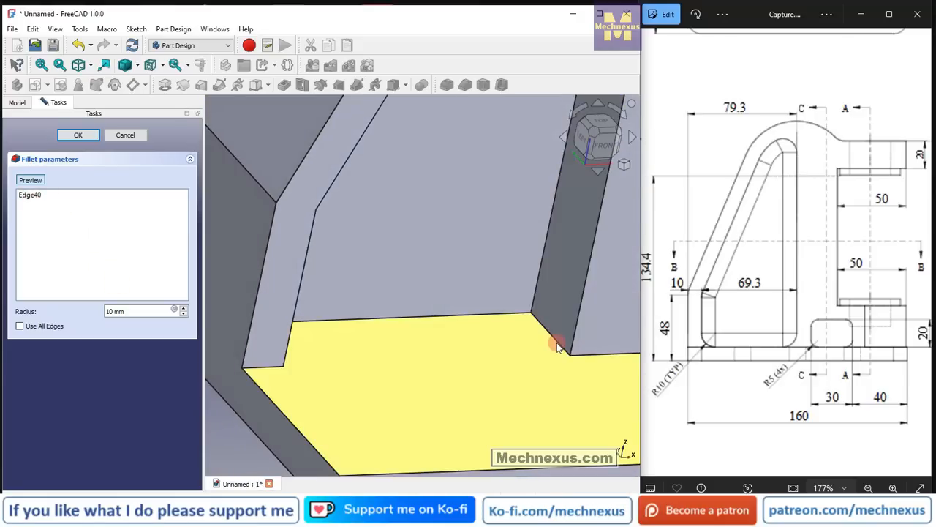
{"action": "scroll", "coordinate": [557, 343], "scroll_direction": "up", "scroll_amount": 3}
{"action": "left_click", "coordinate": [557, 342]}
{"action": "scroll", "coordinate": [502, 370], "scroll_direction": "down", "scroll_amount": 4}
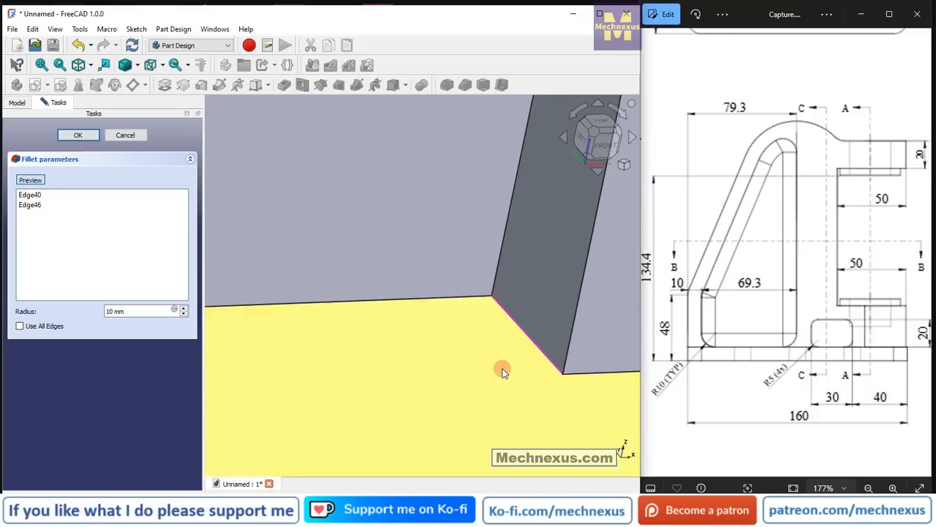
Add the front recess's upper edge, where the arc meets the long vertical wall, to the fillet selection.
{"action": "scroll", "coordinate": [501, 368], "scroll_direction": "down", "scroll_amount": 3}
{"action": "middle_click_drag", "start_coordinate": [501, 368], "coordinate": [541, 271]}
{"action": "scroll", "coordinate": [541, 271], "scroll_direction": "up", "scroll_amount": 4}
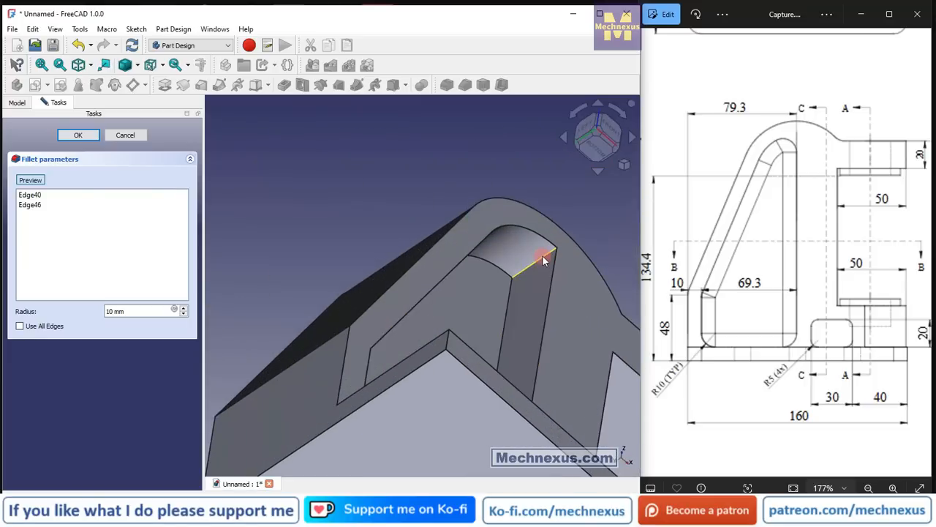
{"action": "left_click", "coordinate": [544, 261]}
Add the rear recess's two lower edges, beneath its long and short vertical walls, to the fillet selection.
{"action": "scroll", "coordinate": [456, 307], "scroll_direction": "down", "scroll_amount": 4}
{"action": "middle_click_drag", "start_coordinate": [455, 307], "coordinate": [554, 366]}
{"action": "scroll", "coordinate": [351, 362], "scroll_direction": "up", "scroll_amount": 5}
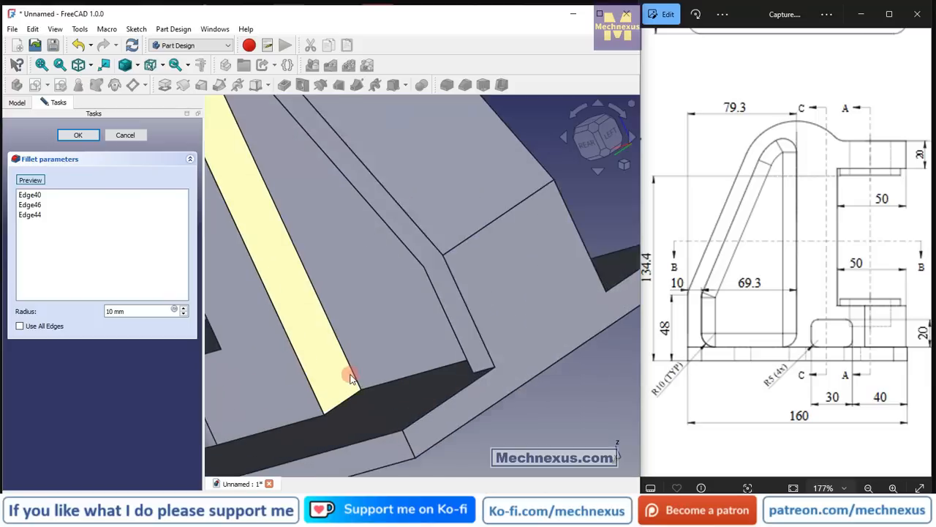
{"action": "left_click", "coordinate": [345, 407]}
{"action": "middle_click_drag", "start_coordinate": [364, 405], "coordinate": [479, 356]}
{"action": "left_click", "coordinate": [480, 364]}
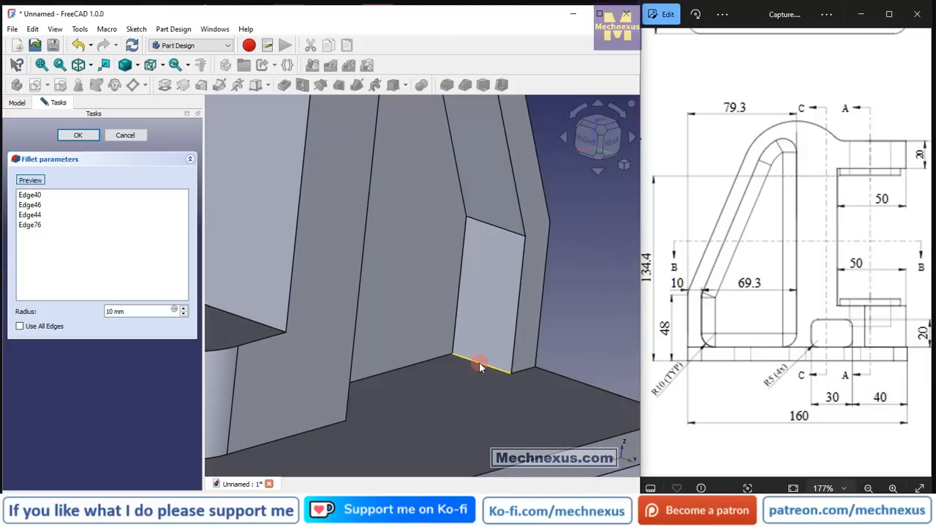
Add the rear recess's upper edge, where the arc meets the long vertical wall, to the fillet selection.
{"action": "scroll", "coordinate": [458, 397], "scroll_direction": "down", "scroll_amount": 6}
{"action": "middle_click_drag", "start_coordinate": [457, 398], "coordinate": [454, 251]}
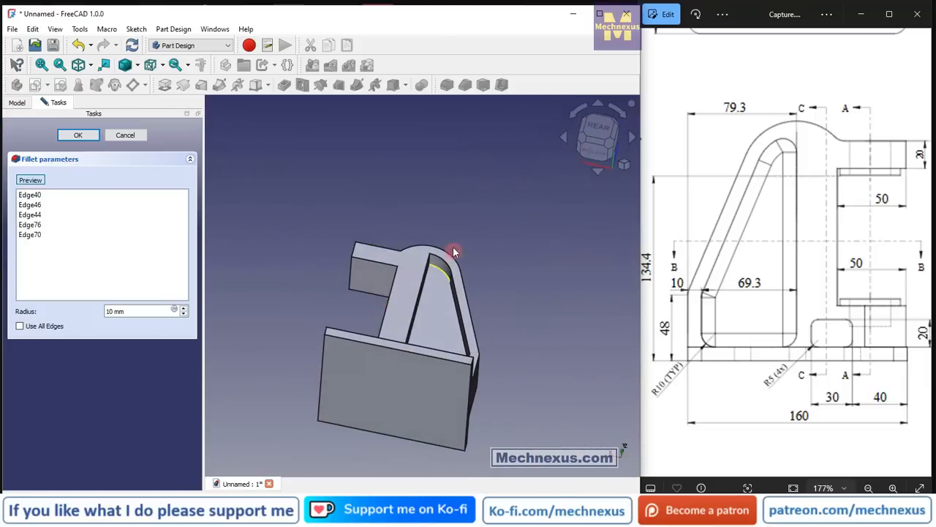
{"action": "scroll", "coordinate": [410, 310], "scroll_direction": "up", "scroll_amount": 8}
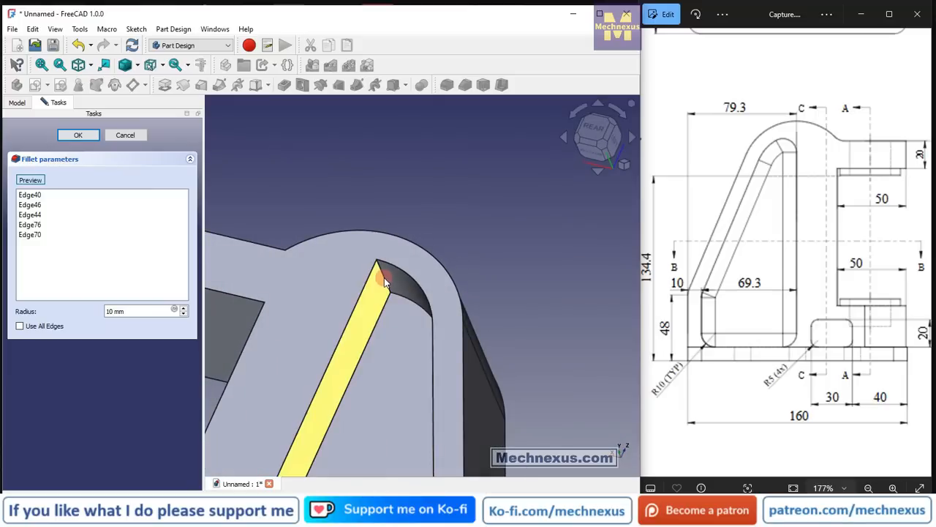
{"action": "left_click", "coordinate": [385, 277]}
{"action": "scroll", "coordinate": [410, 221], "scroll_direction": "down", "scroll_amount": 5}
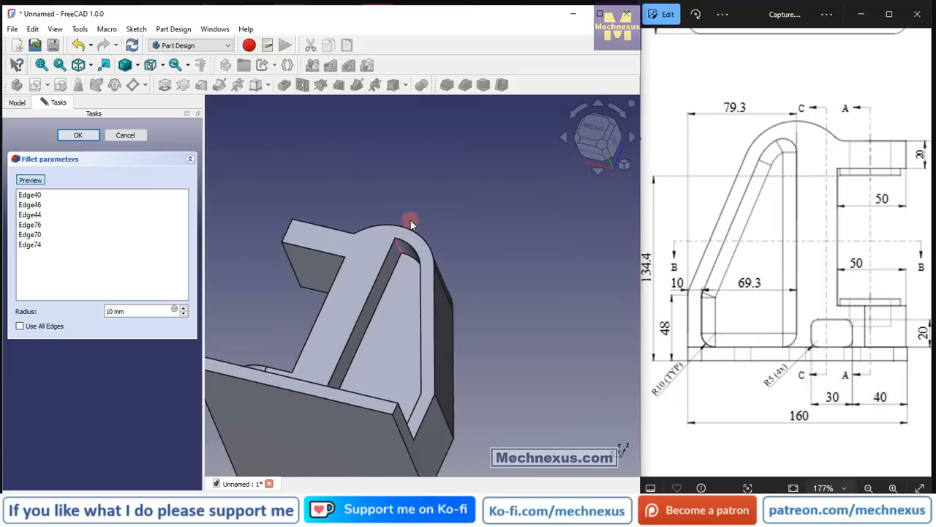
Apply the 10 mm fillet to the selected corner edges of the front and rear recesses.
{"action": "middle_click_drag", "start_coordinate": [410, 220], "coordinate": [188, 329]}
{"action": "left_click", "coordinate": [78, 137]}
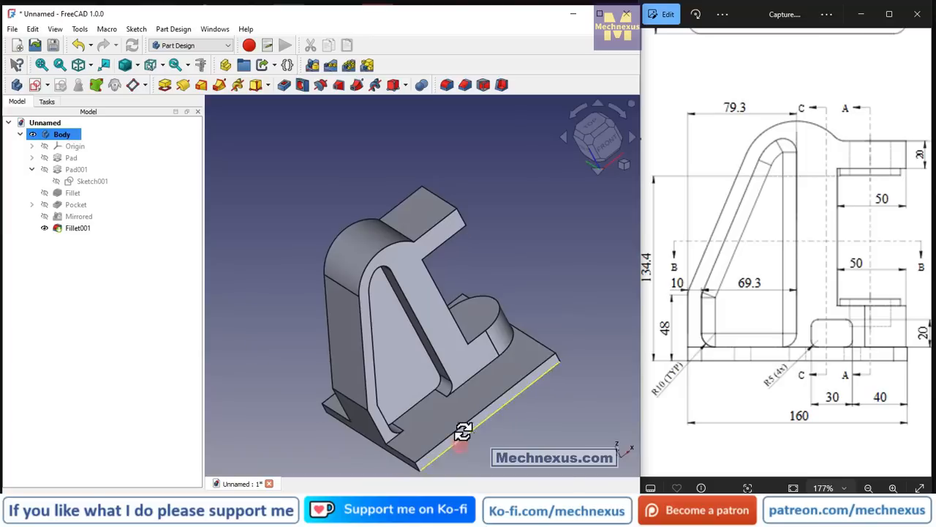
{"action": "middle_click_drag", "start_coordinate": [460, 434], "coordinate": [412, 437]}
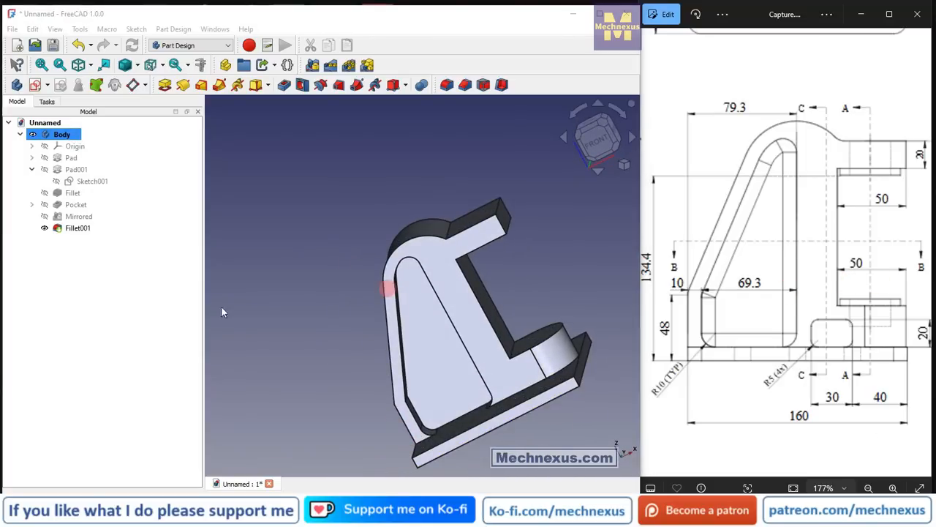
{"action": "middle_click_drag", "start_coordinate": [435, 299], "coordinate": [489, 337]}
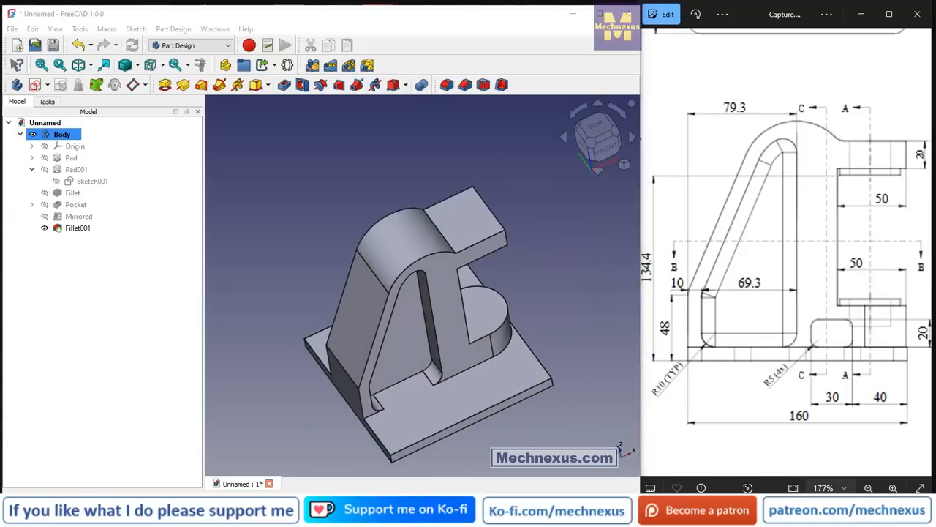
Examine the reference drawing's isometric, section and front views for the small rounded cutout above the base plate.
{"action": "scroll", "coordinate": [809, 324], "scroll_direction": "down", "scroll_amount": 4}
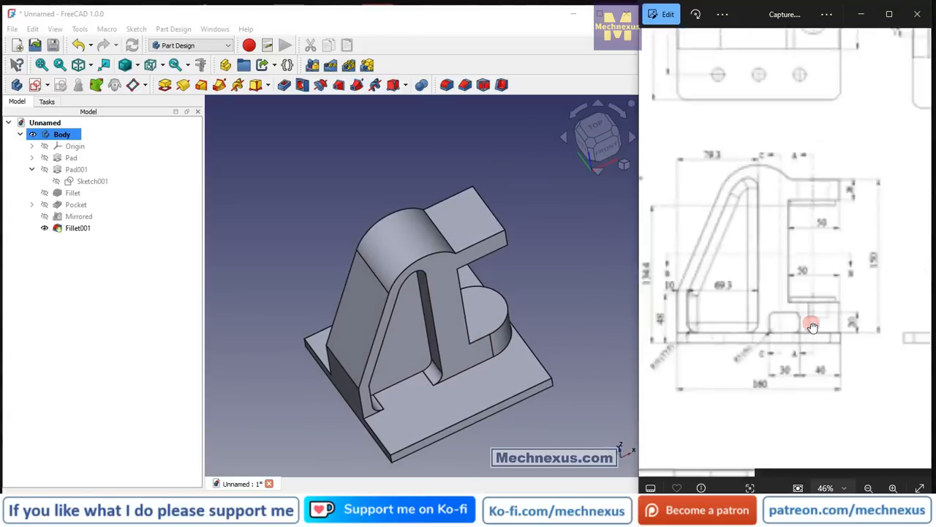
{"action": "scroll", "coordinate": [892, 209], "scroll_direction": "up", "scroll_amount": 3}
{"action": "left_click_drag", "start_coordinate": [891, 181], "coordinate": [681, 218]}
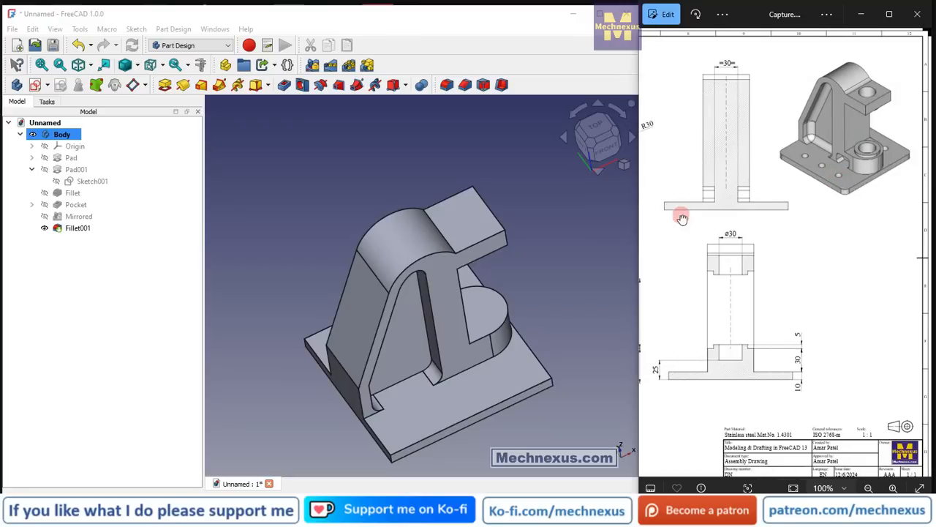
{"action": "scroll", "coordinate": [876, 122], "scroll_direction": "up", "scroll_amount": 1}
{"action": "scroll", "coordinate": [855, 178], "scroll_direction": "up", "scroll_amount": 2}
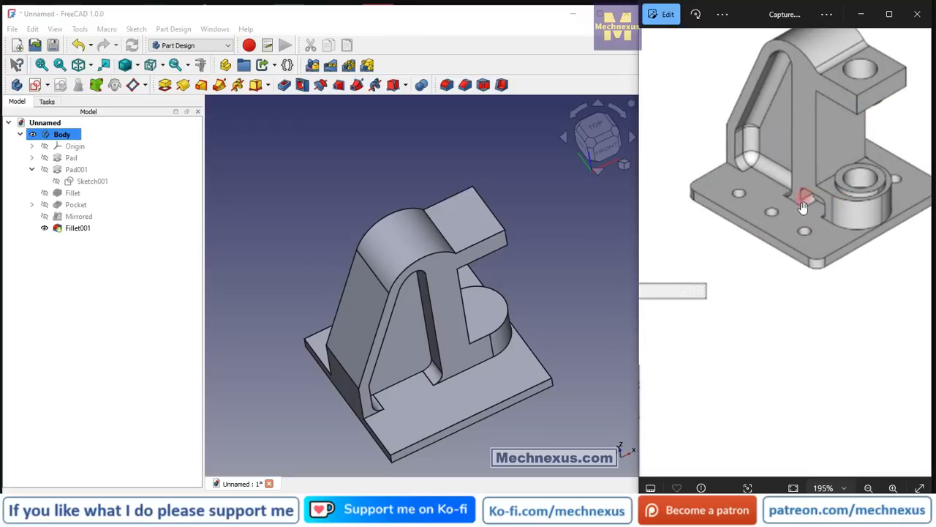
{"action": "scroll", "coordinate": [808, 206], "scroll_direction": "down", "scroll_amount": 5}
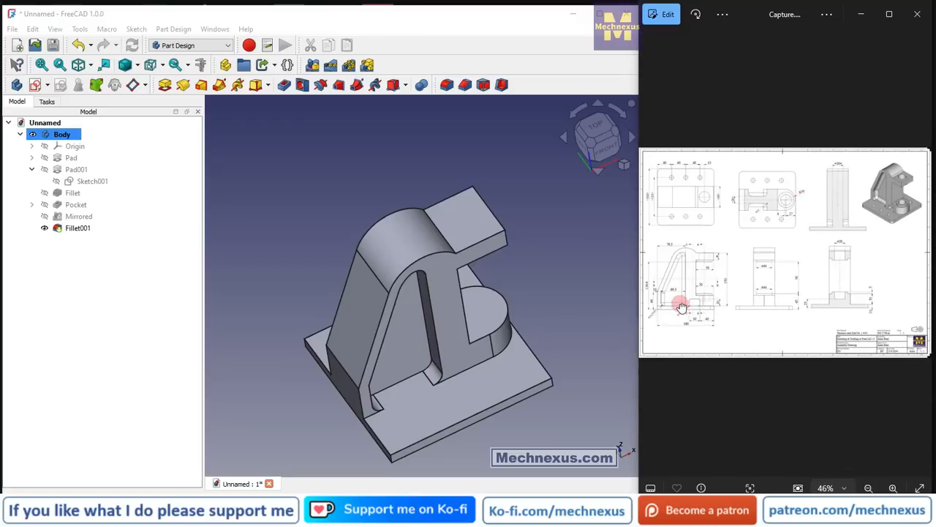
{"action": "scroll", "coordinate": [681, 309], "scroll_direction": "up", "scroll_amount": 3}
{"action": "scroll", "coordinate": [681, 309], "scroll_direction": "up", "scroll_amount": 4}
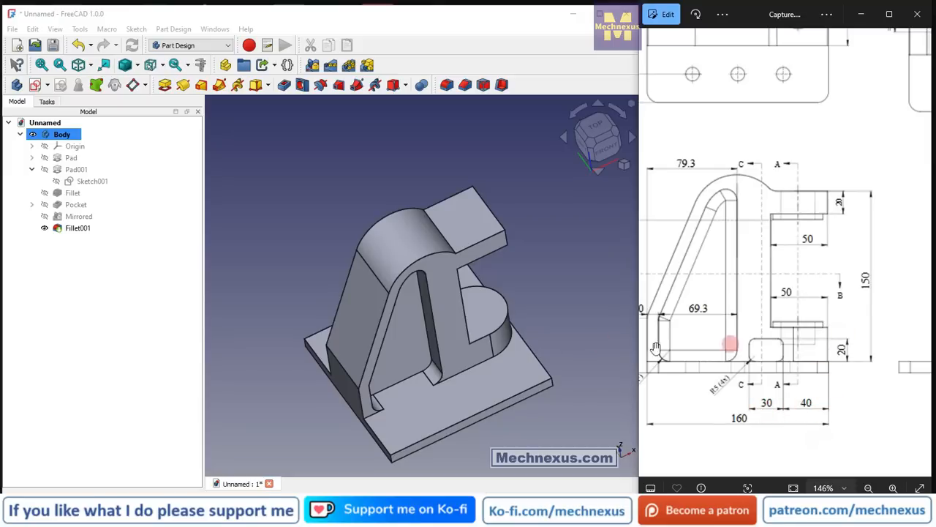
Start a new sketch on the upright's front side face, around the recess.
{"action": "middle_click_drag", "start_coordinate": [499, 382], "coordinate": [451, 377]}
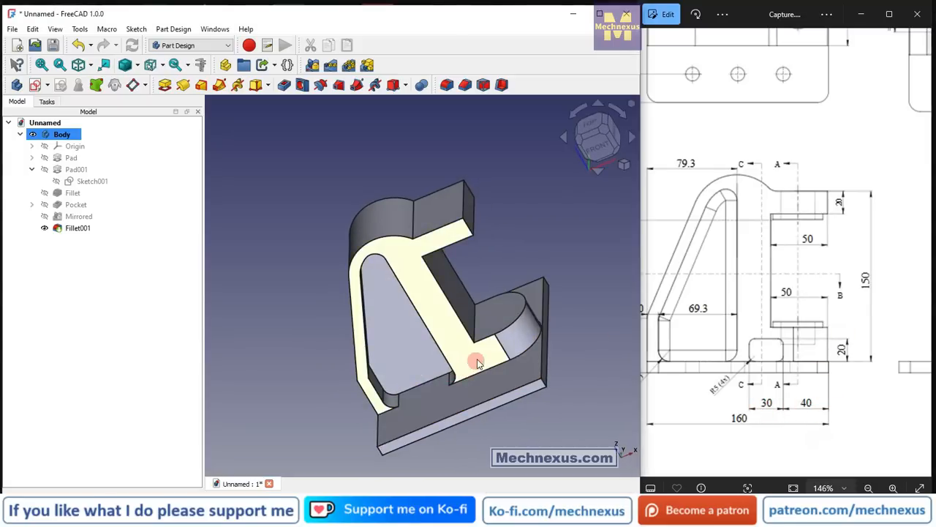
{"action": "left_click", "coordinate": [476, 362]}
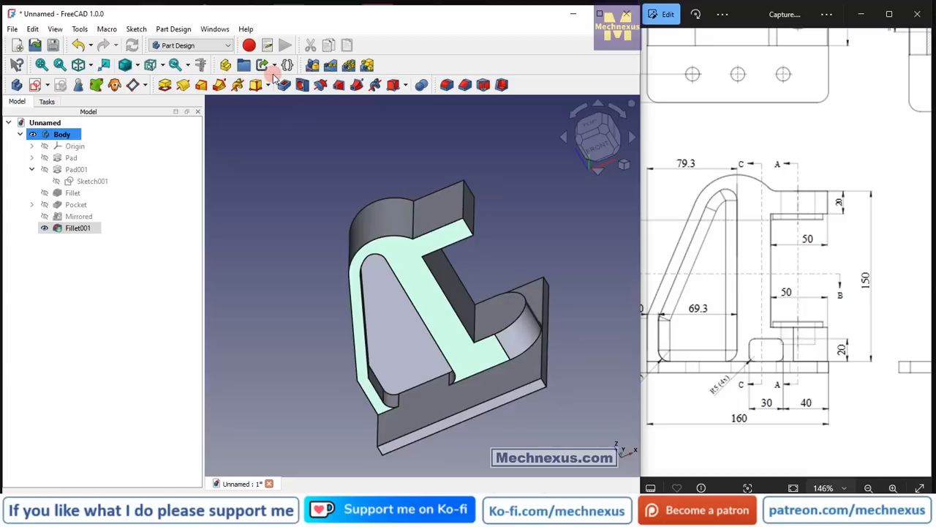
{"action": "left_click", "coordinate": [39, 86]}
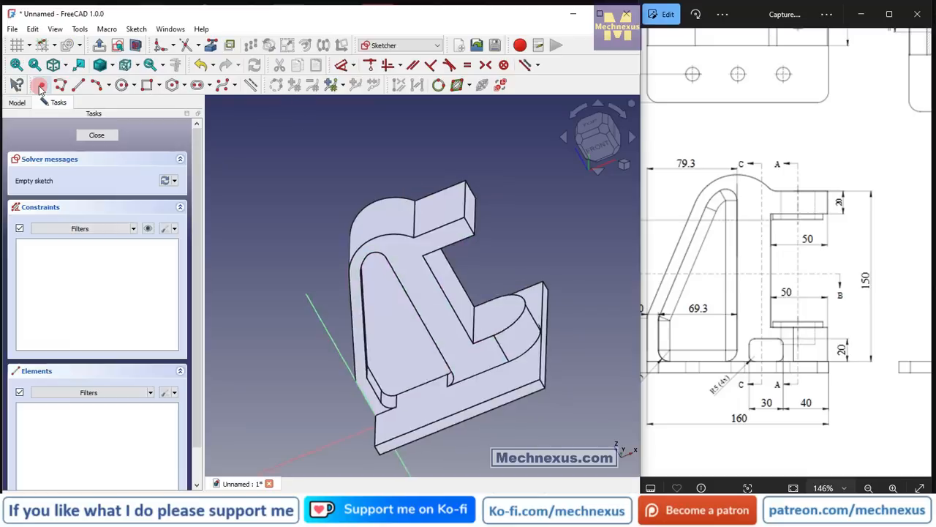
{"action": "scroll", "coordinate": [469, 378], "scroll_direction": "up", "scroll_amount": 4}
{"action": "scroll", "coordinate": [420, 413], "scroll_direction": "up", "scroll_amount": 1}
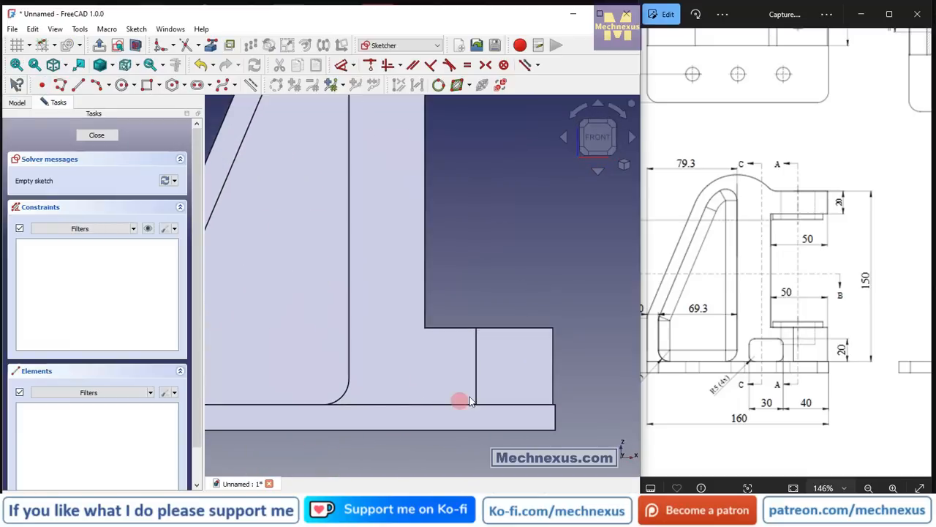
Project the base plate's upper edge into the sketch as external geometry.
{"action": "left_click", "coordinate": [148, 86]}
{"action": "left_click", "coordinate": [450, 422]}
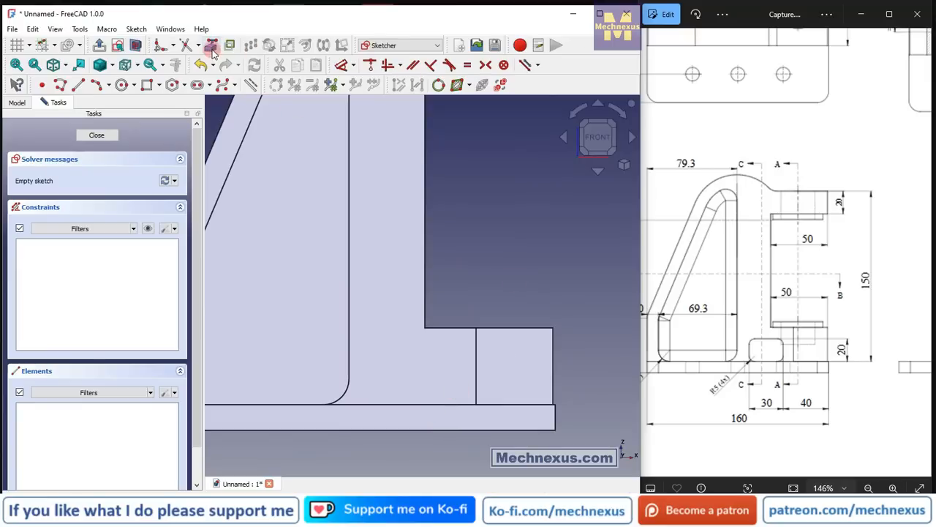
{"action": "left_click", "coordinate": [211, 46]}
{"action": "left_click", "coordinate": [471, 404]}
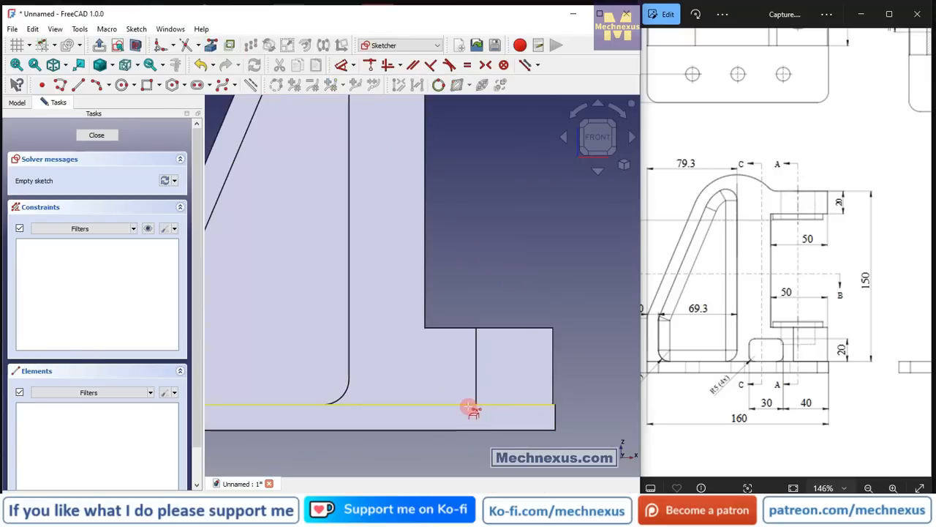
Switch the model's display style to Wireframe.
{"action": "left_click", "coordinate": [112, 68]}
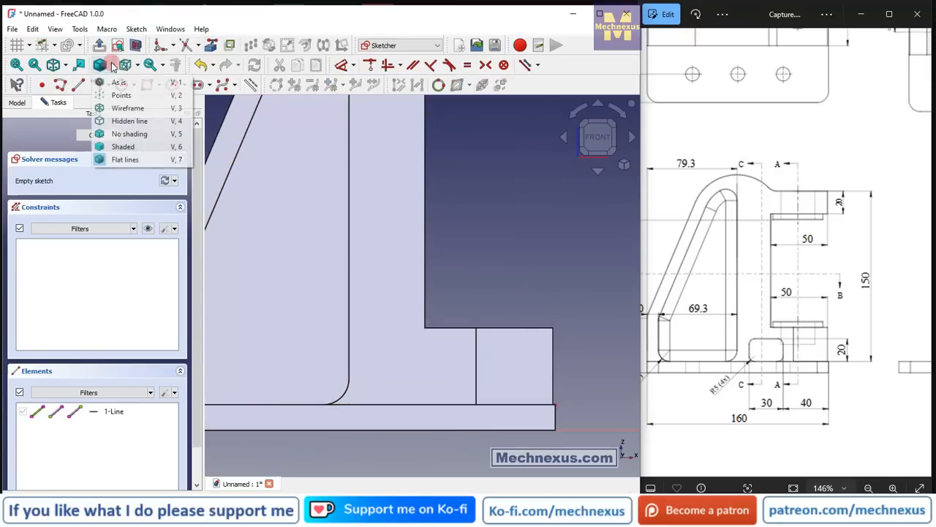
{"action": "left_click", "coordinate": [117, 106]}
{"action": "left_click", "coordinate": [278, 246]}
Draw a rectangle about 34 mm wide resting on the projected base plate edge, between the recess and the rounded boss.
{"action": "left_click", "coordinate": [147, 85]}
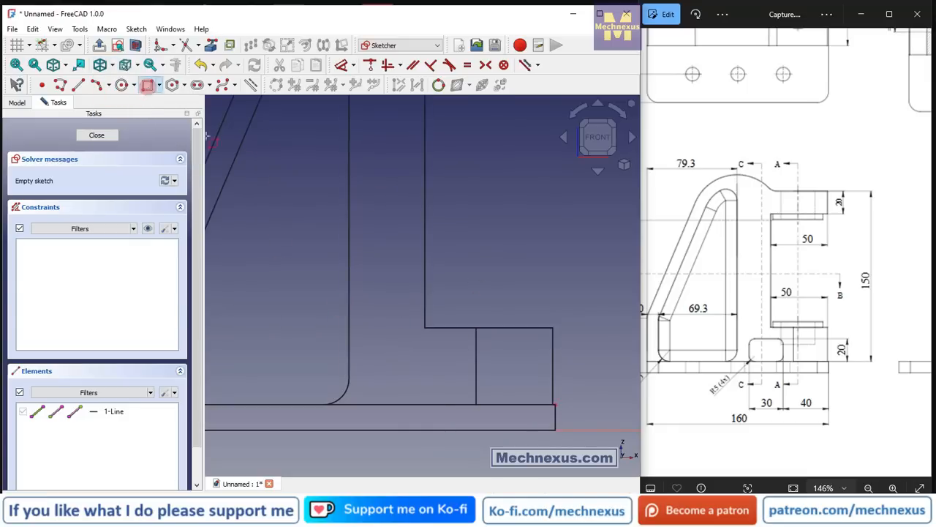
{"action": "left_click", "coordinate": [373, 405]}
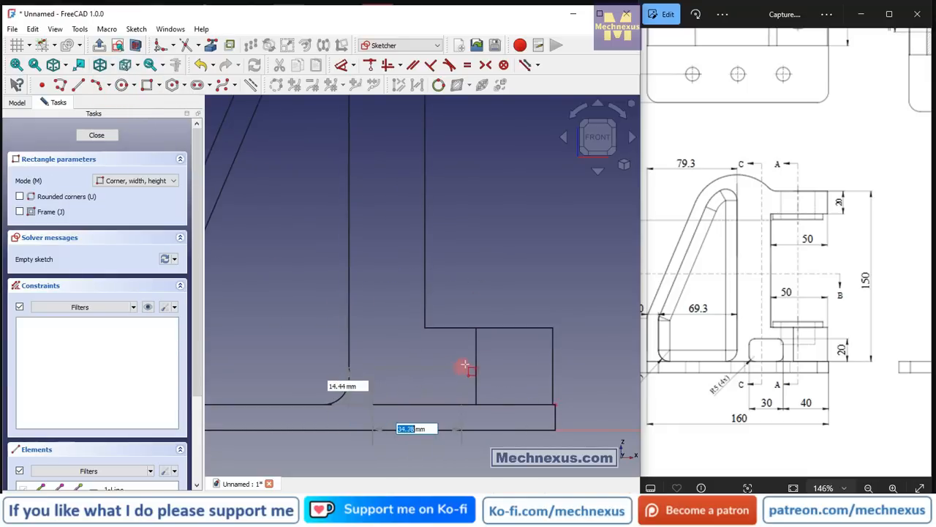
{"action": "left_click", "coordinate": [460, 356]}
{"action": "right_click", "coordinate": [489, 251]}
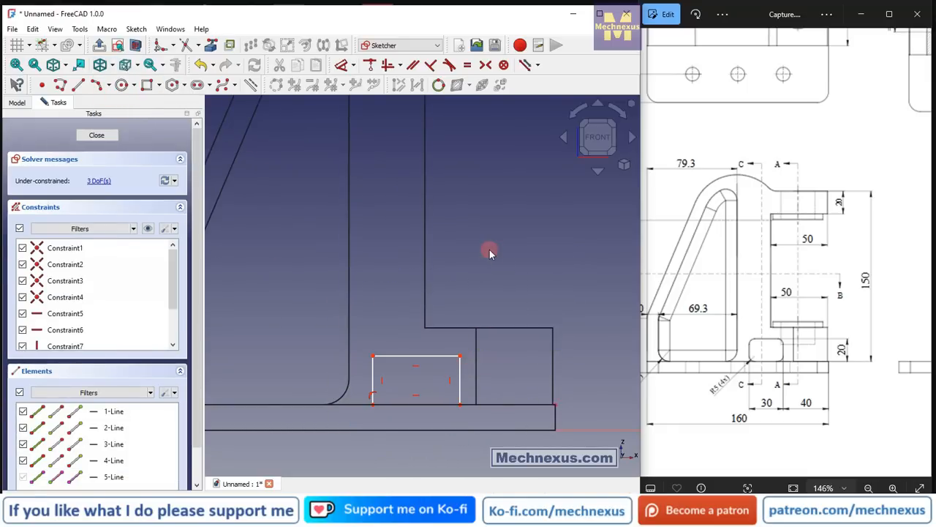
Dimension the rectangle's lower edge and set its width to 30 mm.
{"action": "left_click", "coordinate": [341, 64]}
{"action": "left_click", "coordinate": [399, 404]}
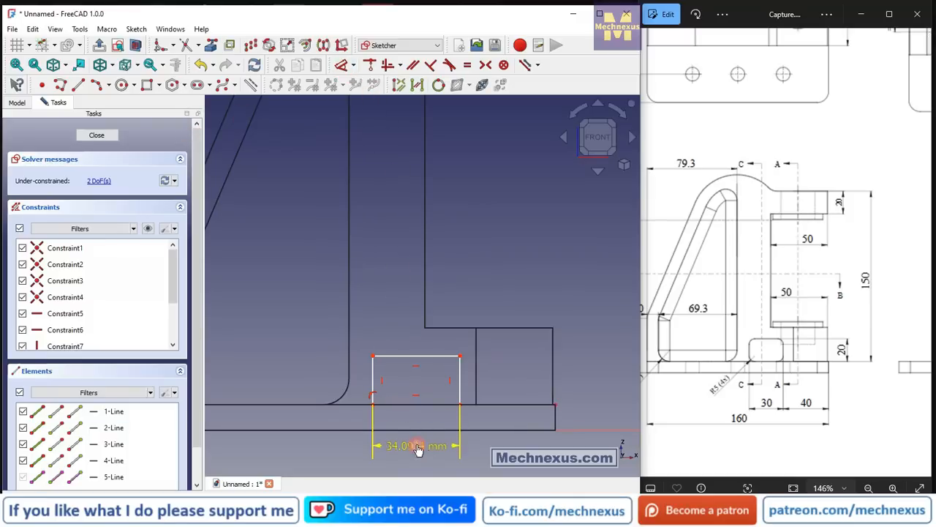
{"action": "left_click", "coordinate": [417, 446]}
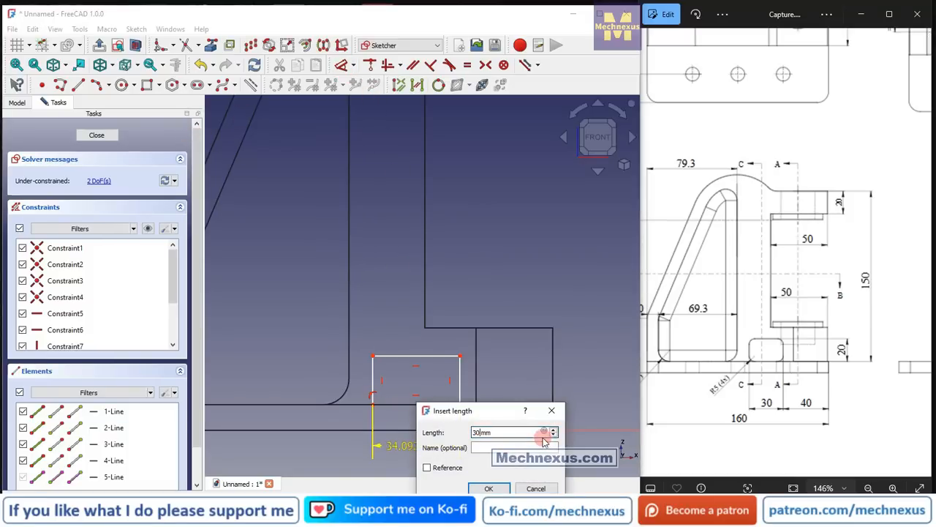
{"action": "key", "text": "Return"}
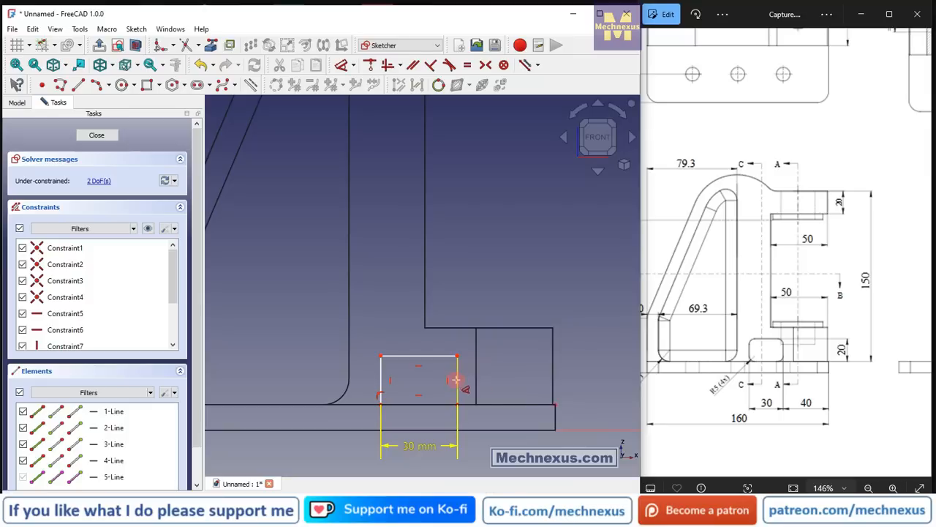
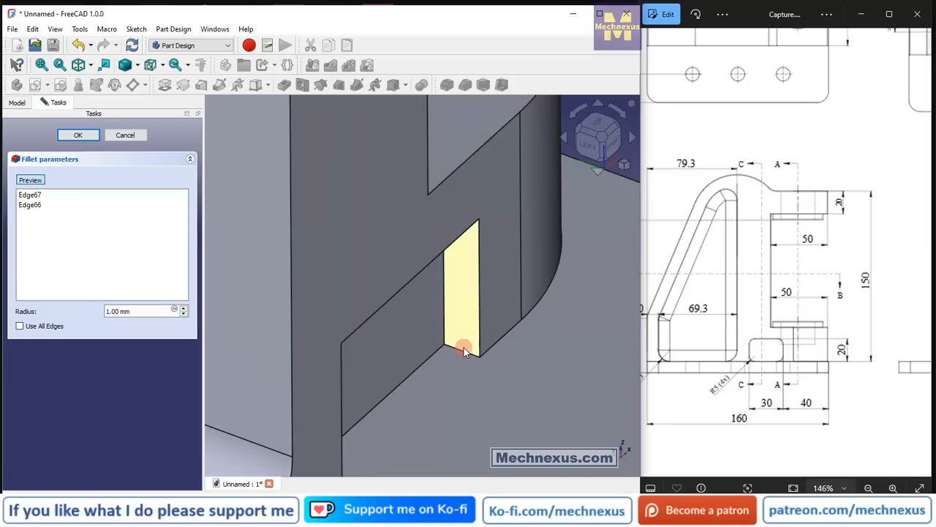
Add the cutout's remaining corner edges to the fillet selection and apply a 5 mm radius.
{"action": "left_click", "coordinate": [464, 350]}
{"action": "middle_click_drag", "start_coordinate": [451, 369], "coordinate": [449, 308]}
{"action": "scroll", "coordinate": [456, 259], "scroll_direction": "up", "scroll_amount": 3}
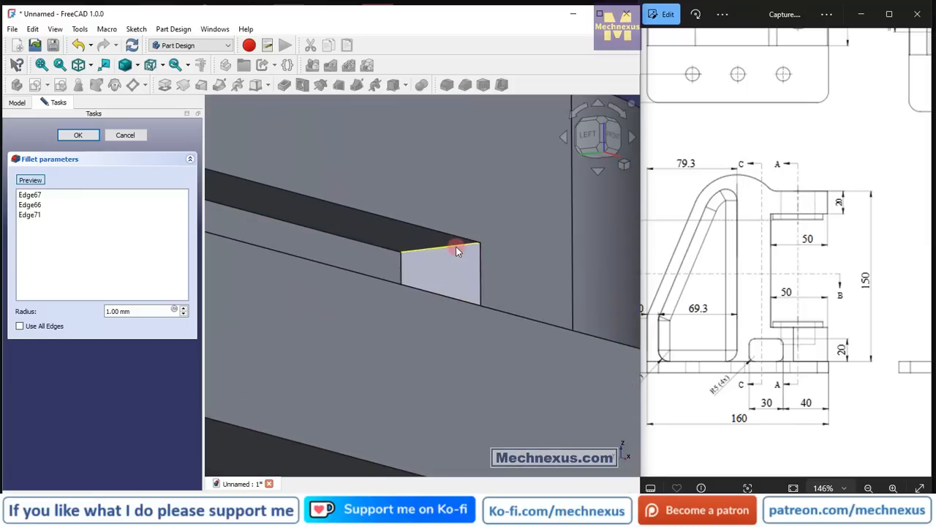
{"action": "left_click", "coordinate": [456, 246]}
{"action": "scroll", "coordinate": [483, 321], "scroll_direction": "down", "scroll_amount": 3}
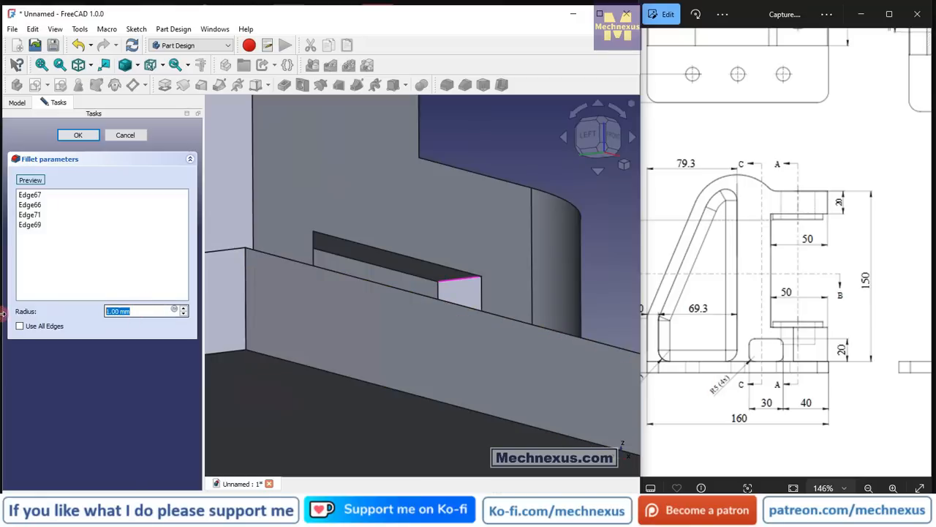
{"action": "scroll", "coordinate": [455, 244], "scroll_direction": "down", "scroll_amount": 3}
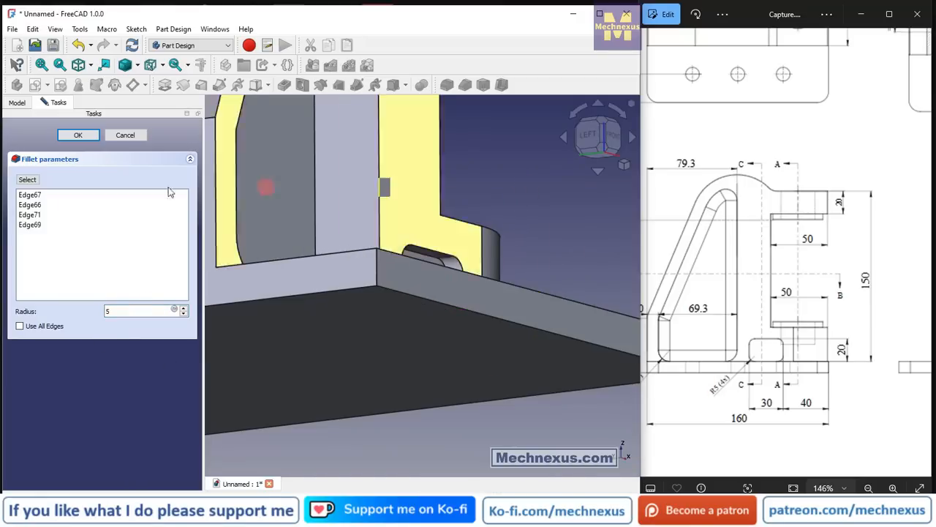
{"action": "left_click", "coordinate": [73, 136]}
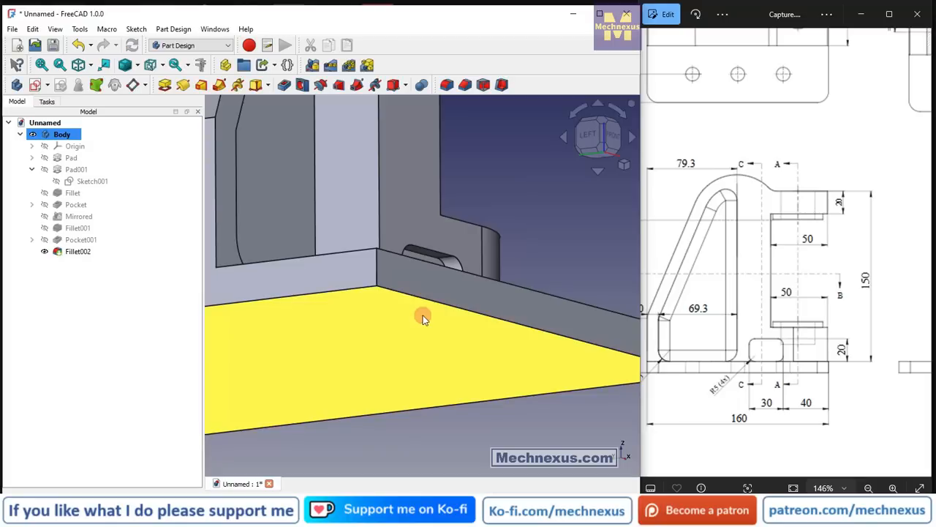
Inspect the filleted cutout and the opposite side of the bracket from several angles.
{"action": "left_click_drag", "start_coordinate": [423, 316], "coordinate": [345, 377]}
{"action": "middle_click", "coordinate": [443, 268]}
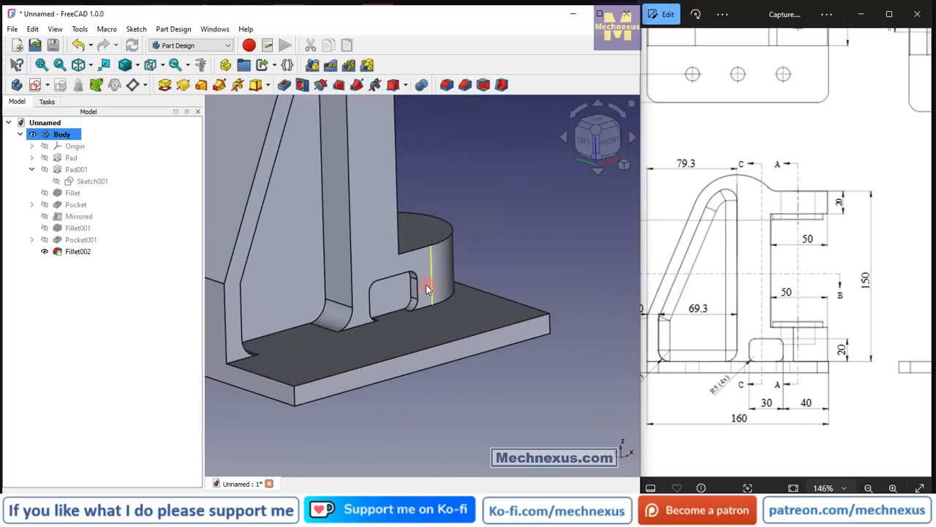
{"action": "middle_click_drag", "start_coordinate": [420, 281], "coordinate": [395, 294]}
{"action": "scroll", "coordinate": [368, 327], "scroll_direction": "down", "scroll_amount": 5}
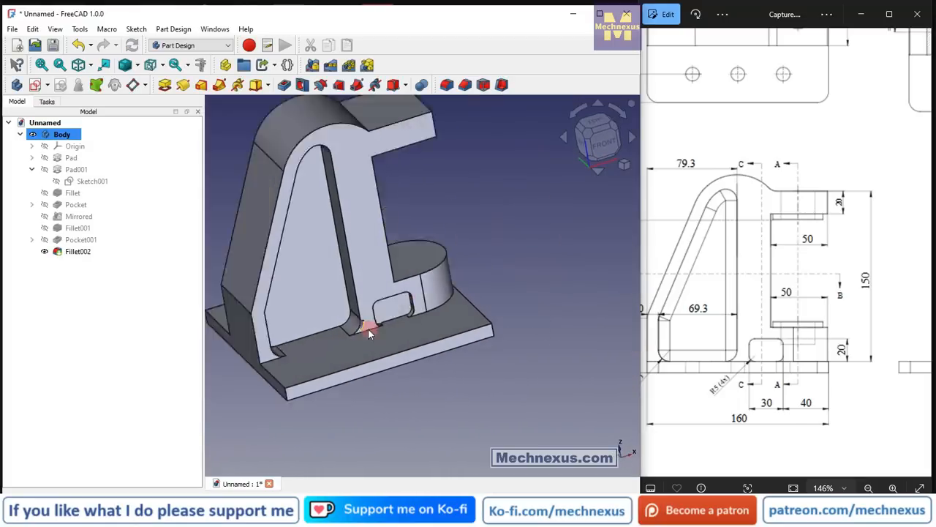
{"action": "middle_click_drag", "start_coordinate": [447, 273], "coordinate": [304, 390]}
{"action": "scroll", "coordinate": [499, 175], "scroll_direction": "up", "scroll_amount": 3}
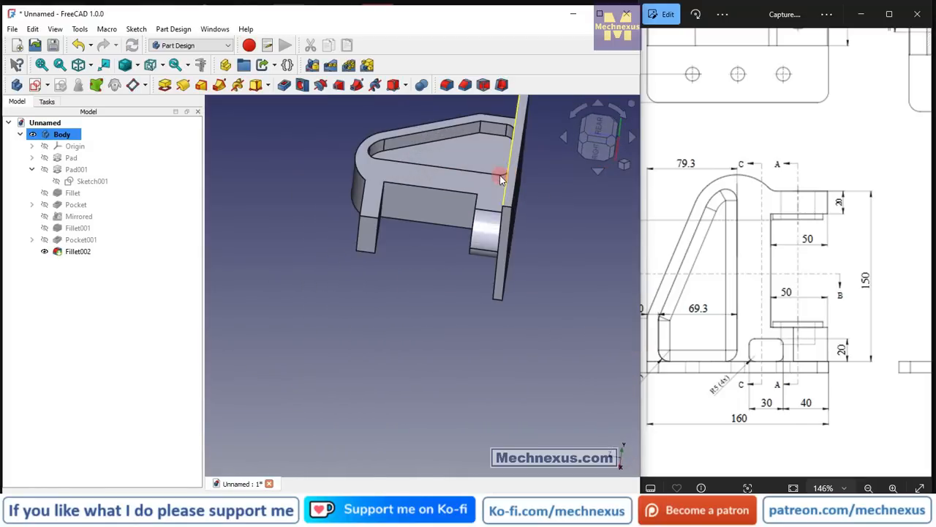
{"action": "middle_click_drag", "start_coordinate": [443, 276], "coordinate": [538, 193]}
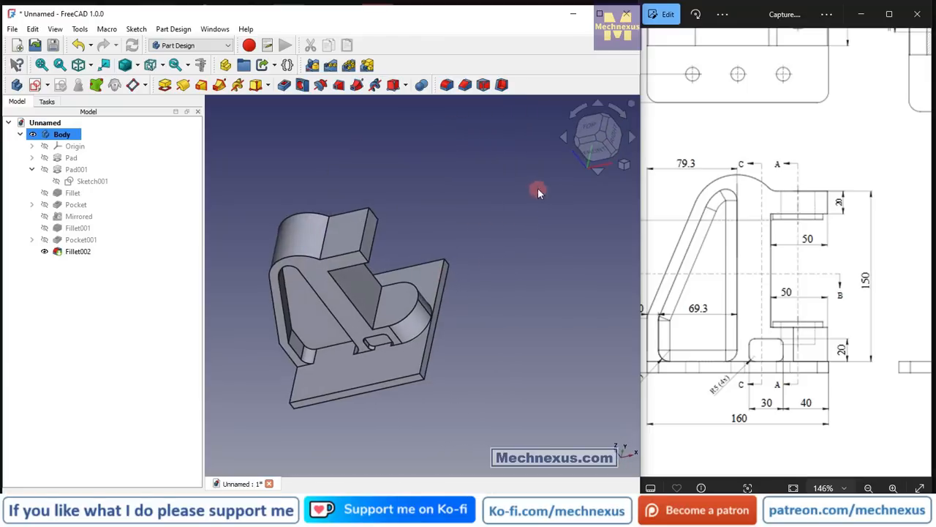
Mirror the cutout pocket and its fillets about the base XZ plane onto the bracket's other side.
{"action": "left_click", "coordinate": [76, 252]}
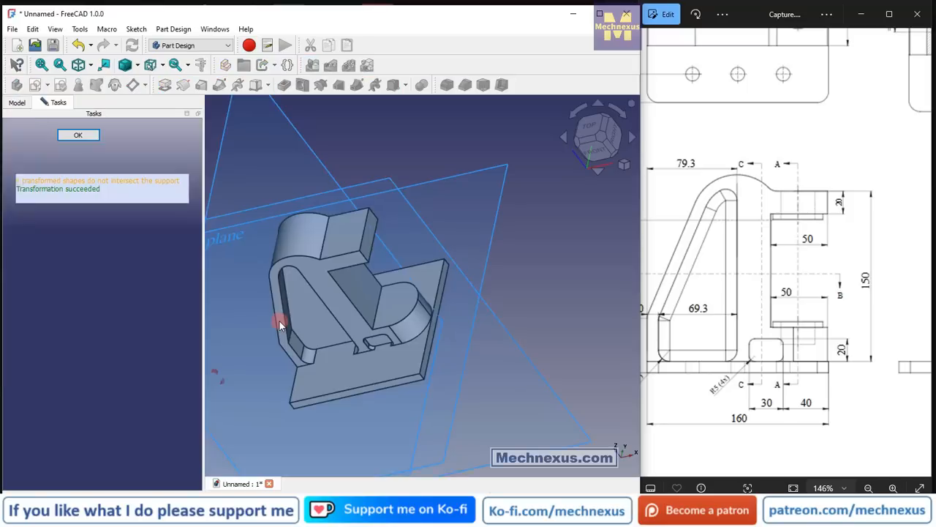
{"action": "scroll", "coordinate": [434, 269], "scroll_direction": "down", "scroll_amount": 2}
{"action": "middle_click_drag", "start_coordinate": [433, 270], "coordinate": [216, 384]}
{"action": "left_click", "coordinate": [141, 363]}
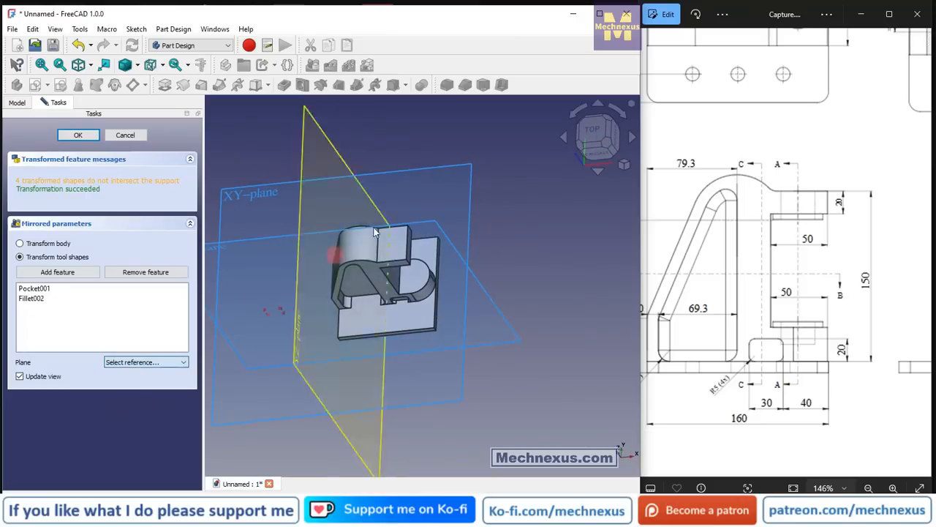
{"action": "left_click", "coordinate": [132, 410]}
{"action": "left_click", "coordinate": [433, 222]}
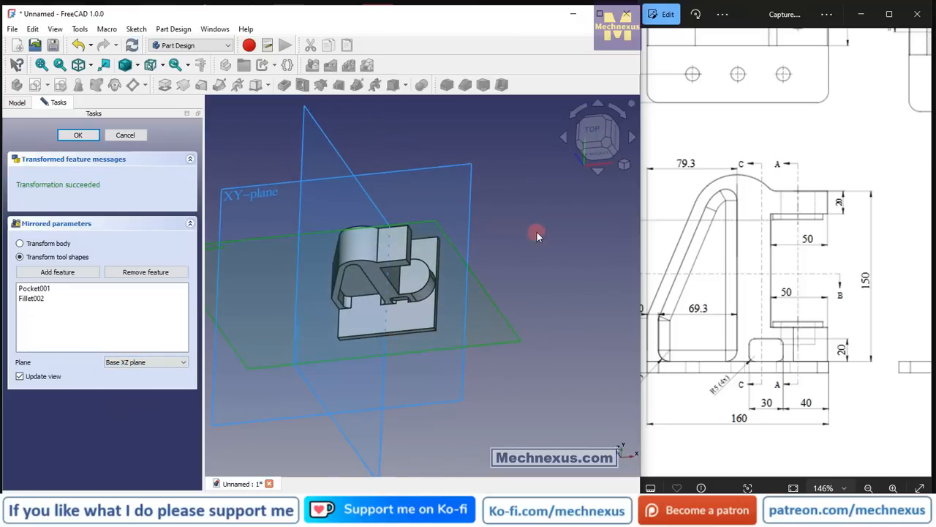
{"action": "middle_click_drag", "start_coordinate": [537, 231], "coordinate": [489, 326]}
{"action": "scroll", "coordinate": [449, 104], "scroll_direction": "up", "scroll_amount": 5}
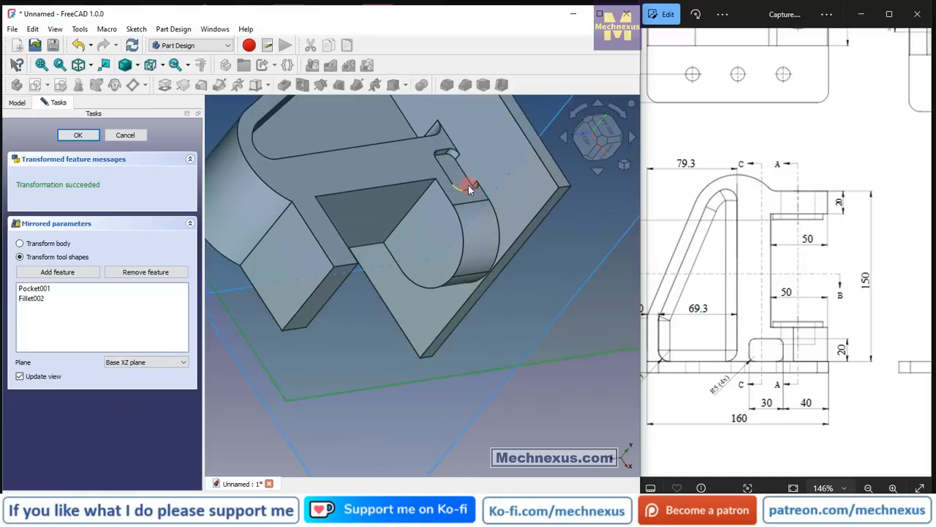
{"action": "middle_click_drag", "start_coordinate": [443, 165], "coordinate": [507, 114]}
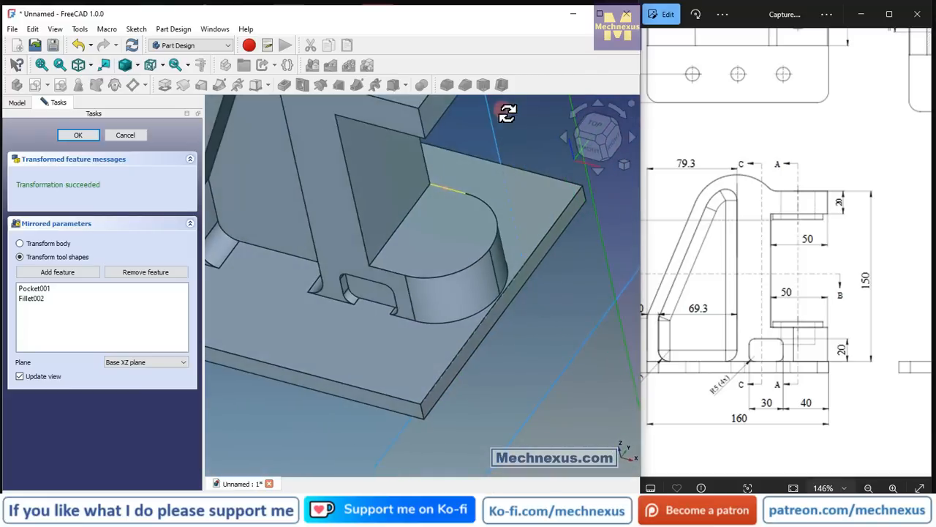
{"action": "left_click", "coordinate": [78, 134]}
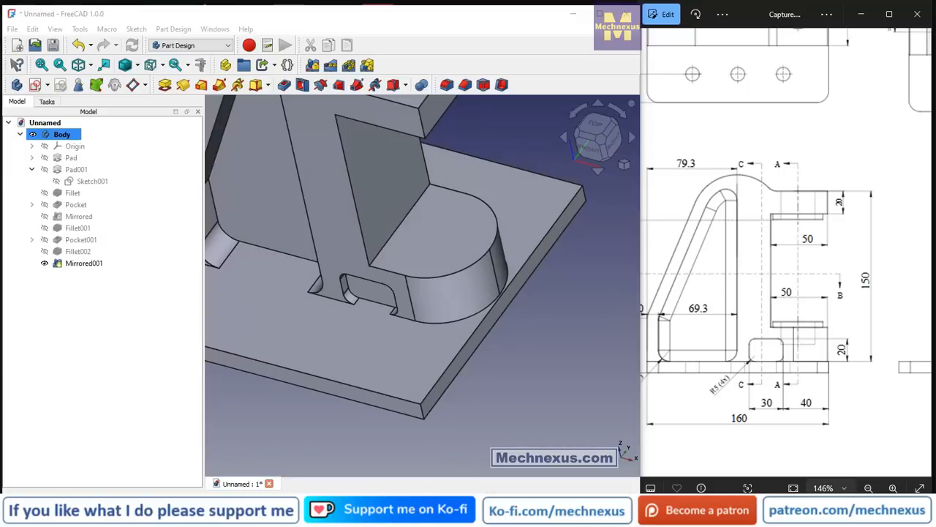
Check the boss in the reference drawing and create a new sketch on the rounded boss's upper face.
{"action": "scroll", "coordinate": [423, 252], "scroll_direction": "down", "scroll_amount": 3}
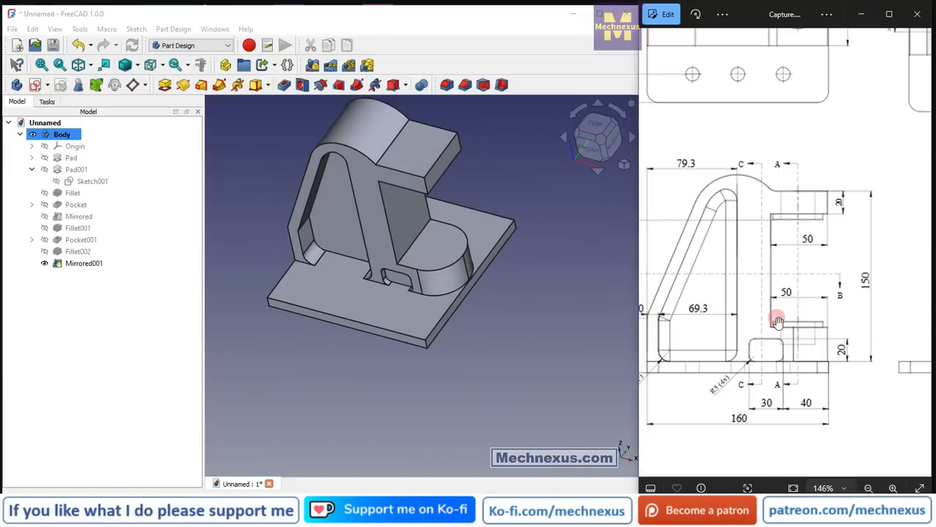
{"action": "scroll", "coordinate": [778, 322], "scroll_direction": "down", "scroll_amount": 5}
{"action": "scroll", "coordinate": [900, 194], "scroll_direction": "up", "scroll_amount": 4}
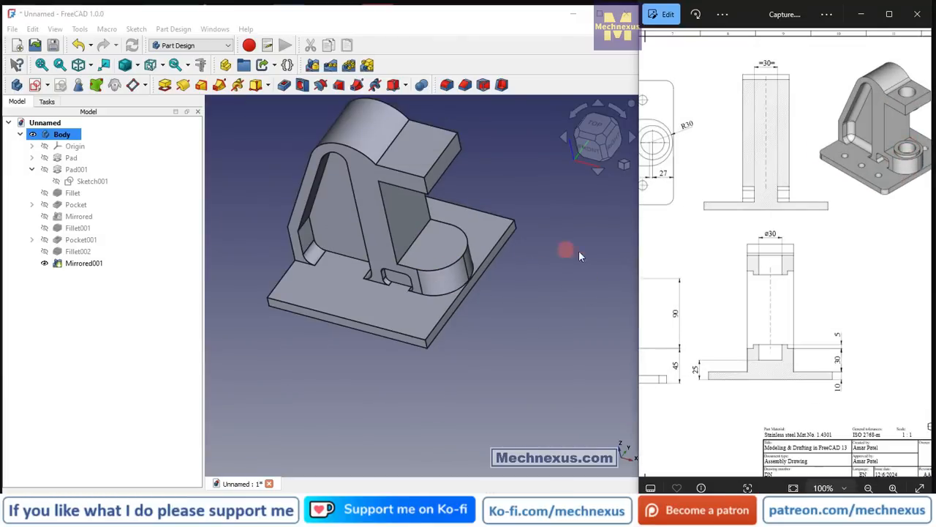
{"action": "left_click", "coordinate": [432, 253]}
{"action": "scroll", "coordinate": [456, 302], "scroll_direction": "up", "scroll_amount": 3}
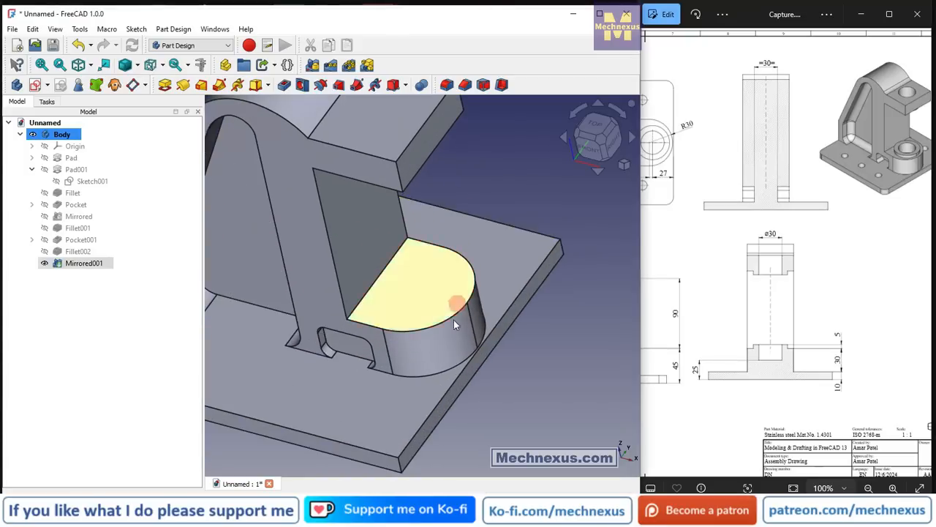
{"action": "scroll", "coordinate": [443, 349], "scroll_direction": "down", "scroll_amount": 2}
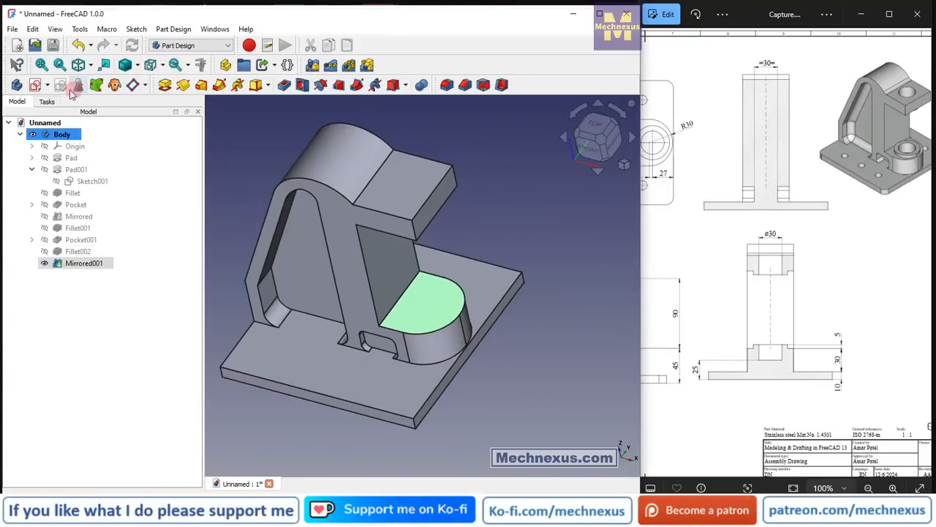
{"action": "left_click", "coordinate": [35, 85]}
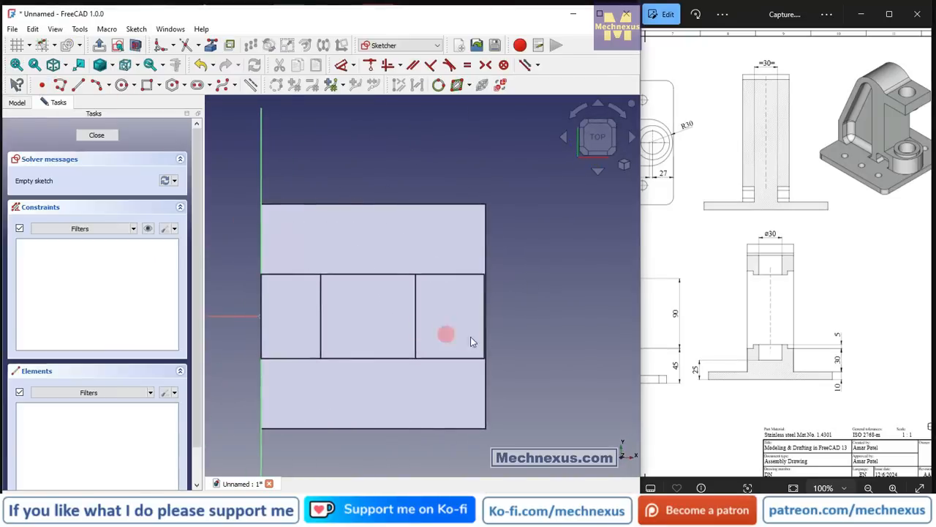
Project the rounded boss's upper arc edge into the sketch as external geometry.
{"action": "mouse_move", "coordinate": [525, 333]}
{"action": "middle_mouse_down"}
{"action": "mouse_move", "coordinate": [493, 299]}
{"action": "mouse_move", "coordinate": [468, 352]}
{"action": "middle_mouse_up"}
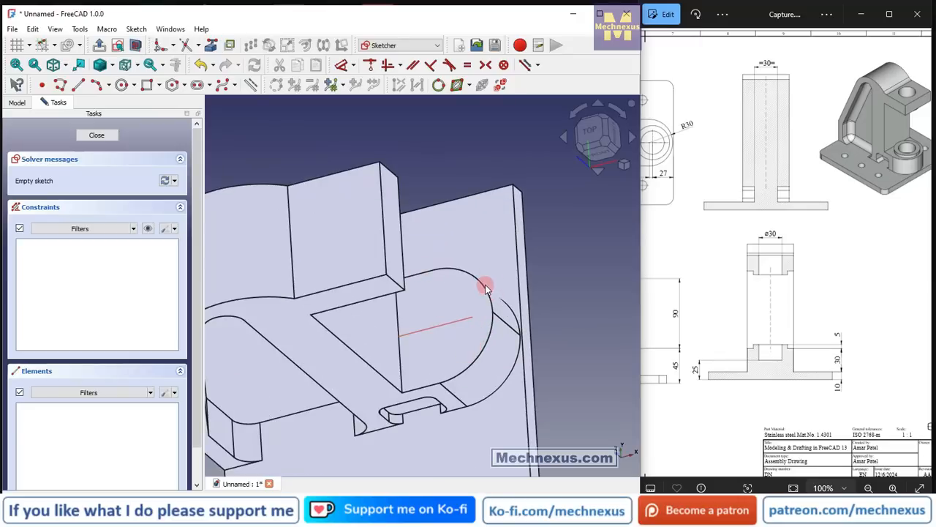
{"action": "left_click", "coordinate": [212, 45]}
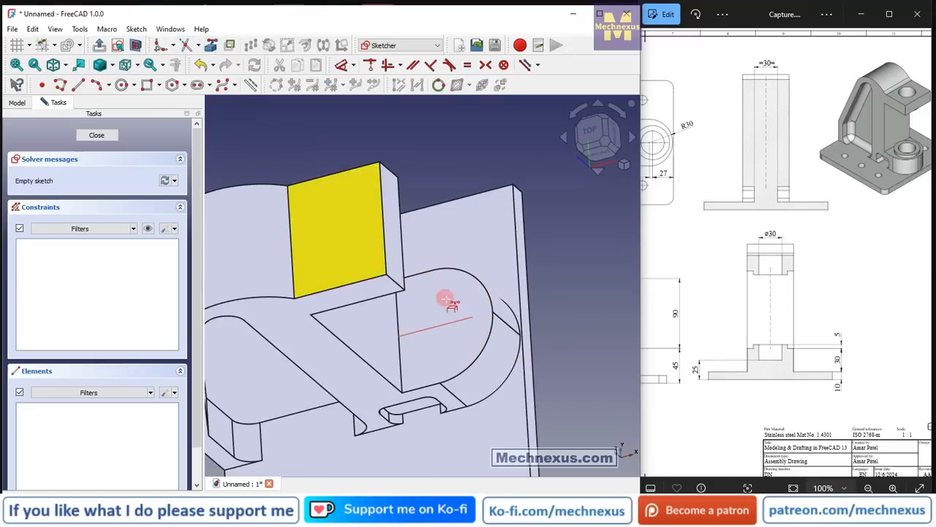
{"action": "left_click", "coordinate": [492, 295]}
{"action": "scroll", "coordinate": [439, 366], "scroll_direction": "up", "scroll_amount": 2}
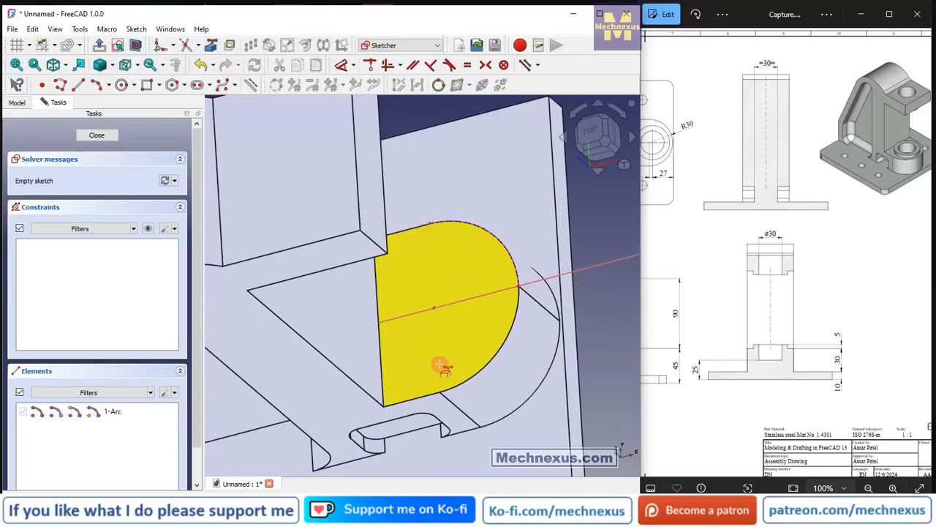
Draw a circle about 43 mm in diameter centred on the horizontal axis, near the projected arc's centre.
{"action": "left_click", "coordinate": [121, 85]}
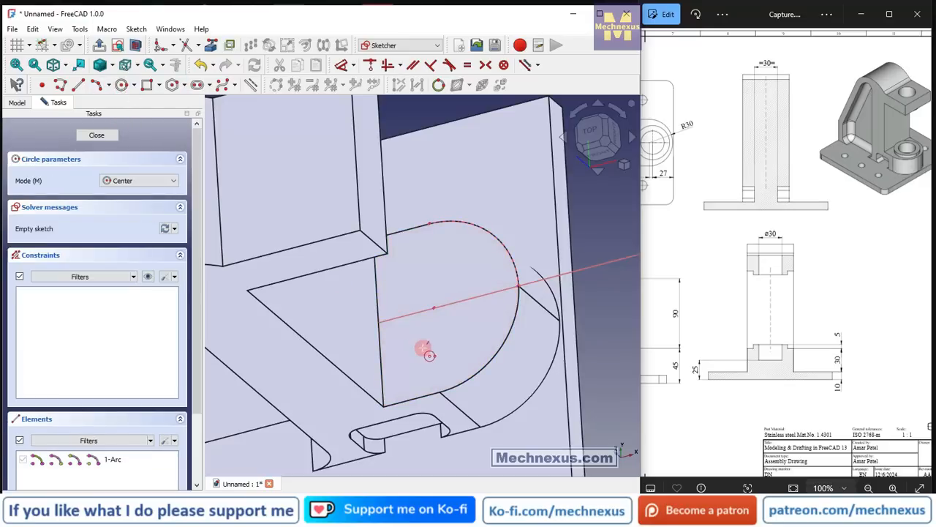
{"action": "left_click", "coordinate": [406, 314]}
{"action": "left_click", "coordinate": [447, 357]}
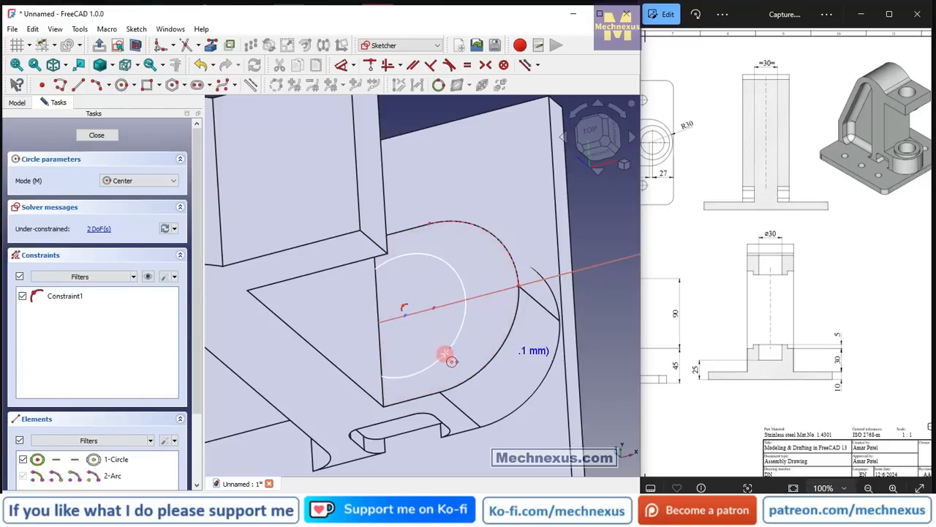
View the sketch from the top and switch the display style to Wireframe for dimensioning.
{"action": "left_click", "coordinate": [342, 65]}
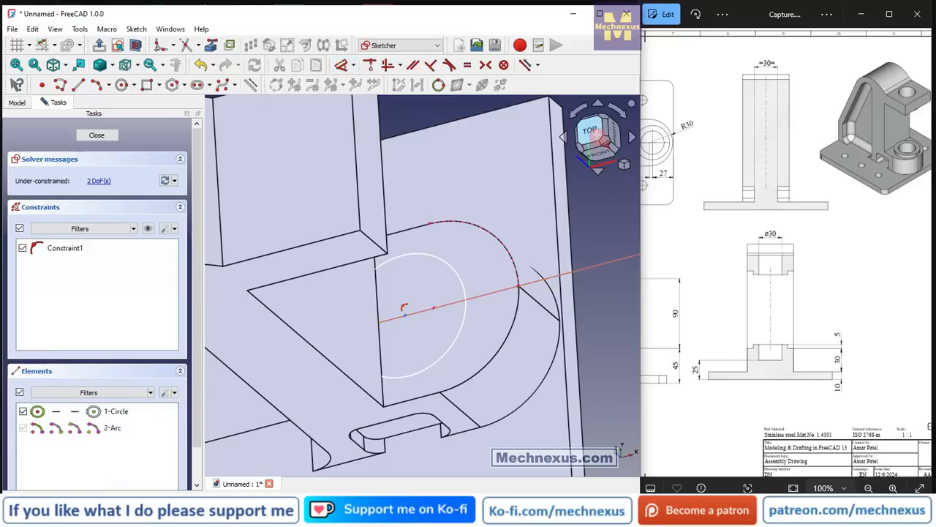
{"action": "left_click", "coordinate": [597, 133]}
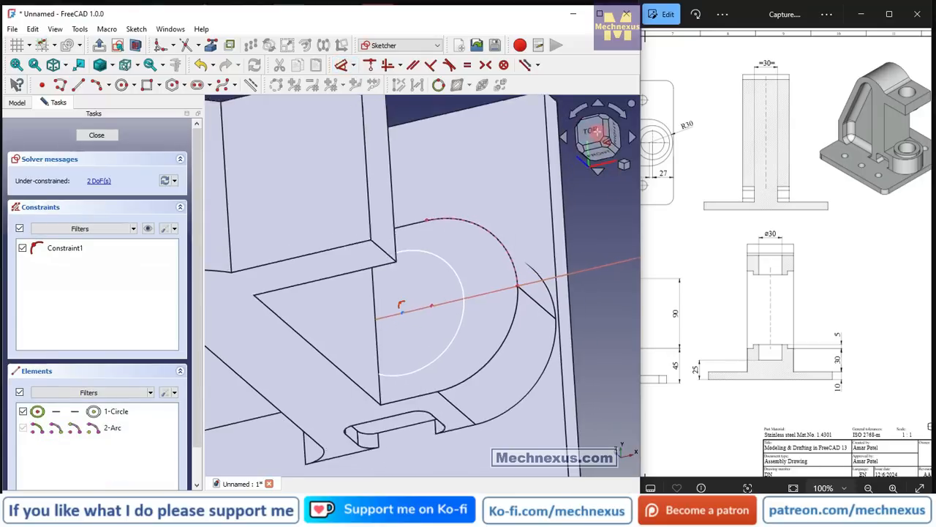
{"action": "left_click", "coordinate": [111, 65]}
{"action": "left_click", "coordinate": [131, 107]}
{"action": "scroll", "coordinate": [387, 291], "scroll_direction": "up", "scroll_amount": 1}
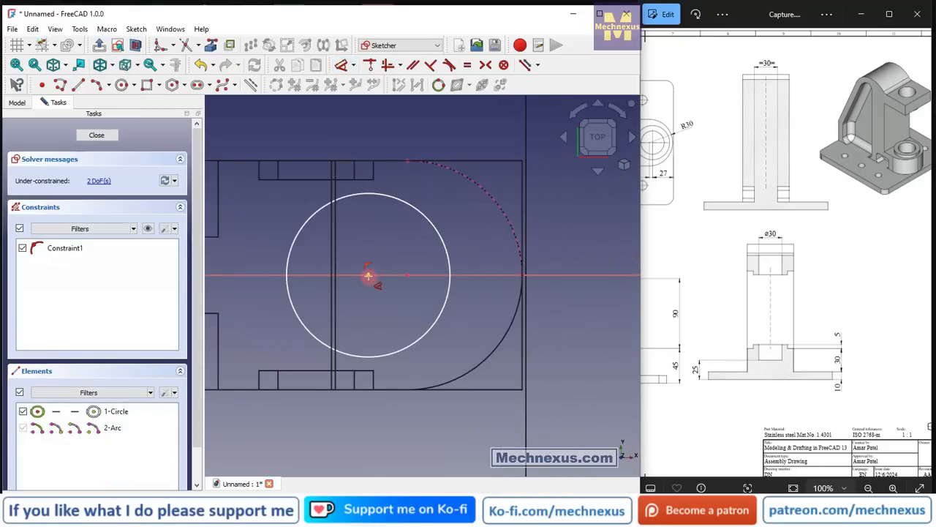
Set the horizontal distance between the circle's centre and the projected arc's centre to 4 mm.
{"action": "left_click", "coordinate": [369, 275]}
{"action": "left_click", "coordinate": [408, 274]}
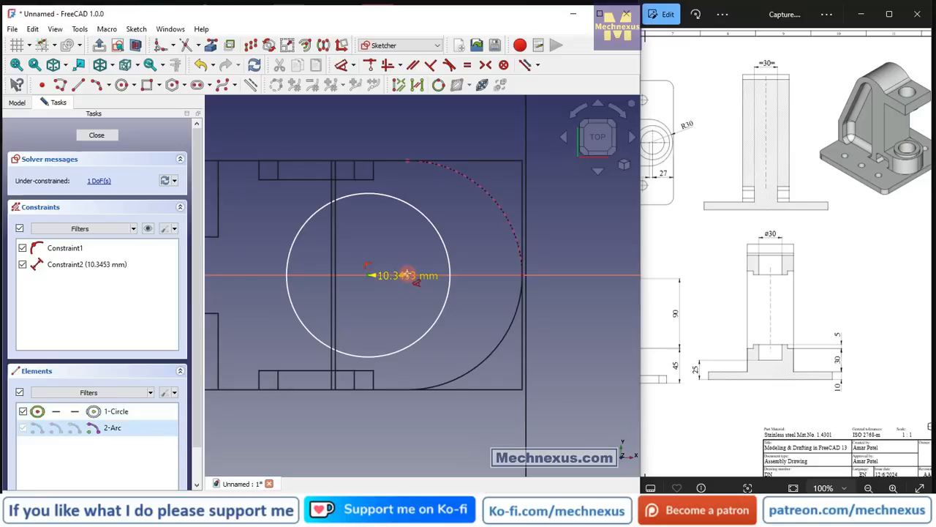
{"action": "left_click", "coordinate": [409, 324]}
{"action": "type", "text": "4"}
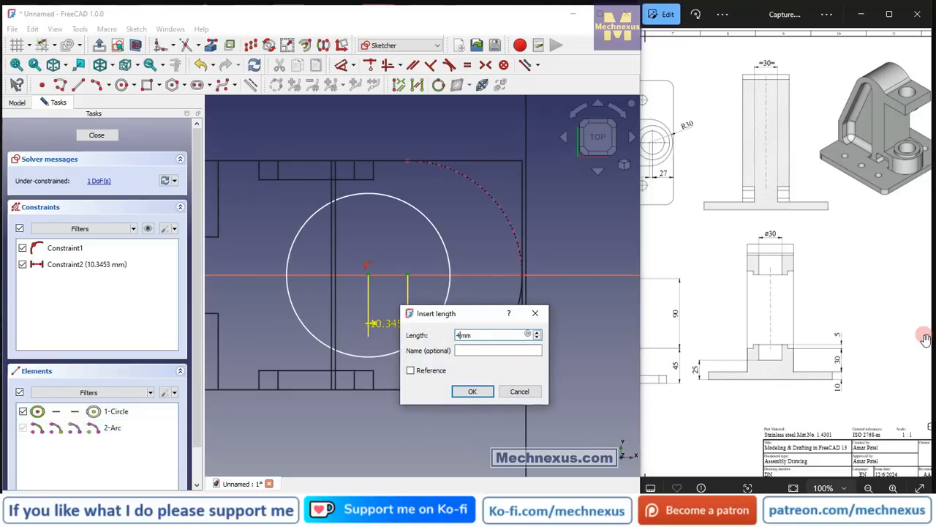
{"action": "key", "text": "Return"}
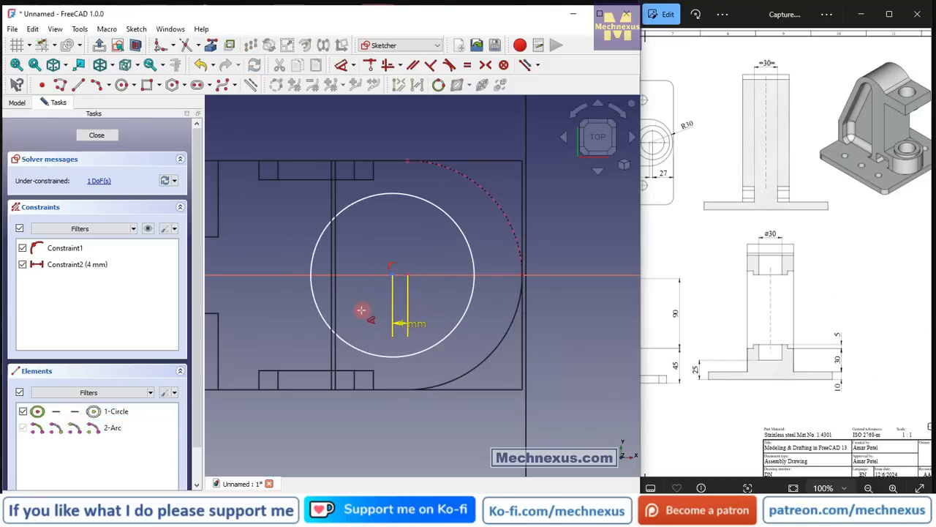
Dimension the circle and set its diameter to 44 mm.
{"action": "left_click", "coordinate": [469, 239]}
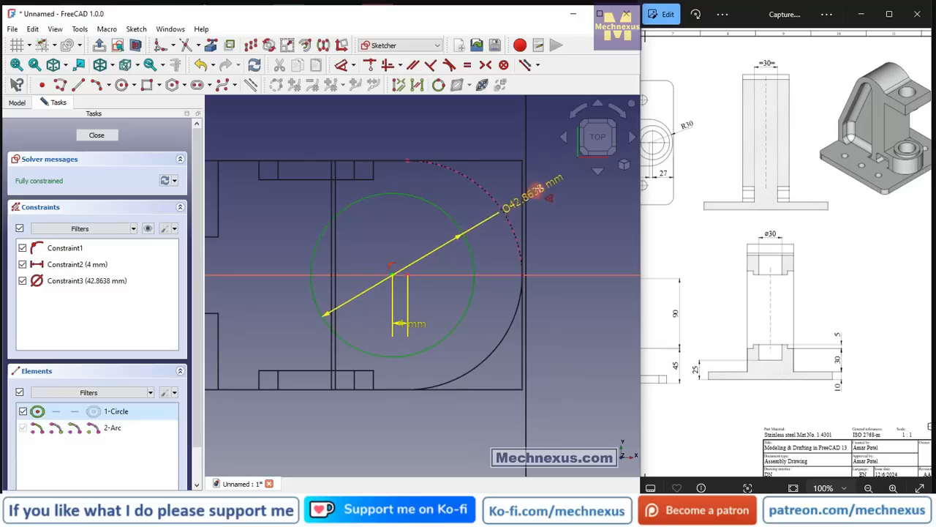
{"action": "left_click", "coordinate": [555, 178]}
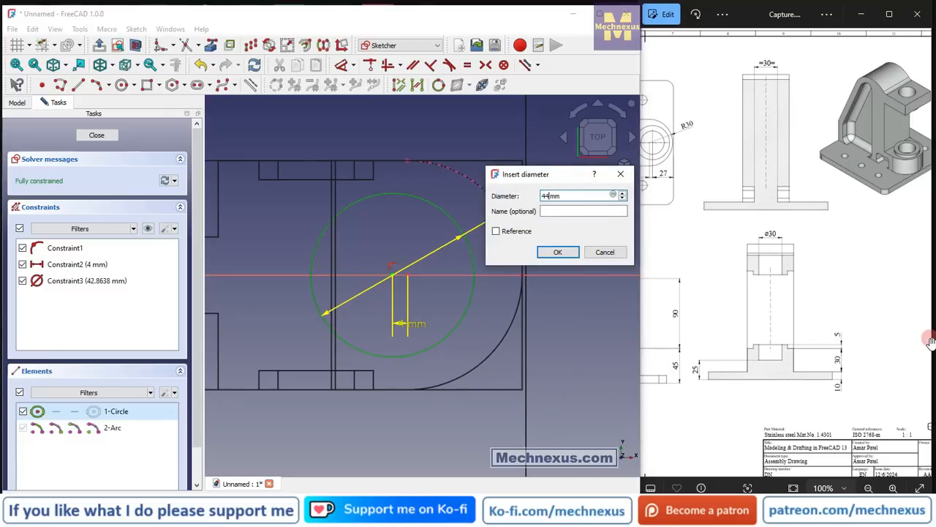
{"action": "key", "text": "Return"}
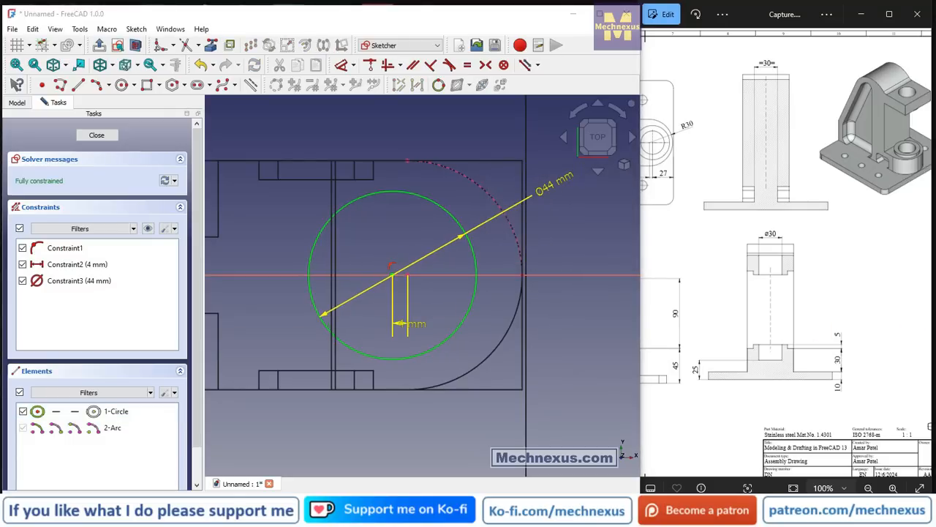
Compare the circle's position with the reference drawing's top view, close the sketch and restore the As Is display style.
{"action": "mouse_move", "coordinate": [343, 362]}
{"action": "middle_mouse_down"}
{"action": "mouse_move", "coordinate": [456, 317]}
{"action": "mouse_move", "coordinate": [627, 372]}
{"action": "middle_mouse_up"}
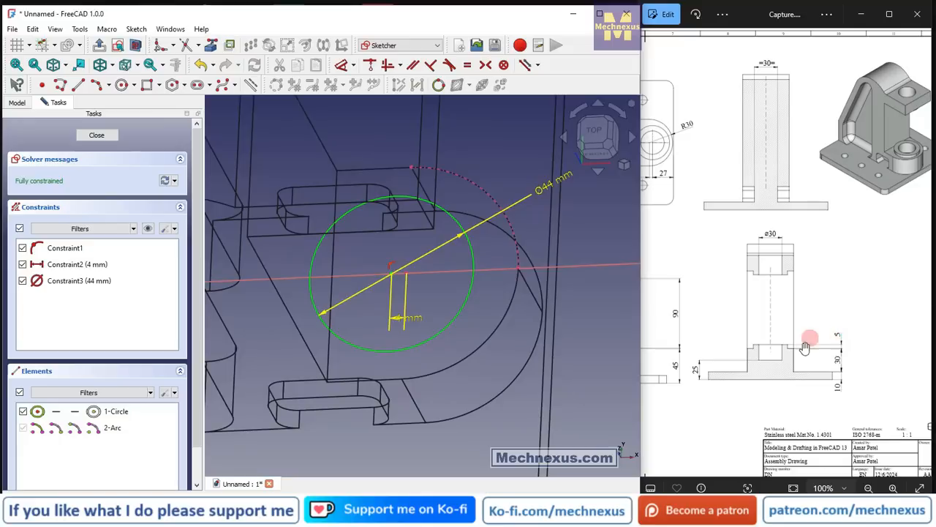
{"action": "left_click", "coordinate": [746, 330]}
{"action": "scroll", "coordinate": [761, 307], "scroll_direction": "down", "scroll_amount": 3}
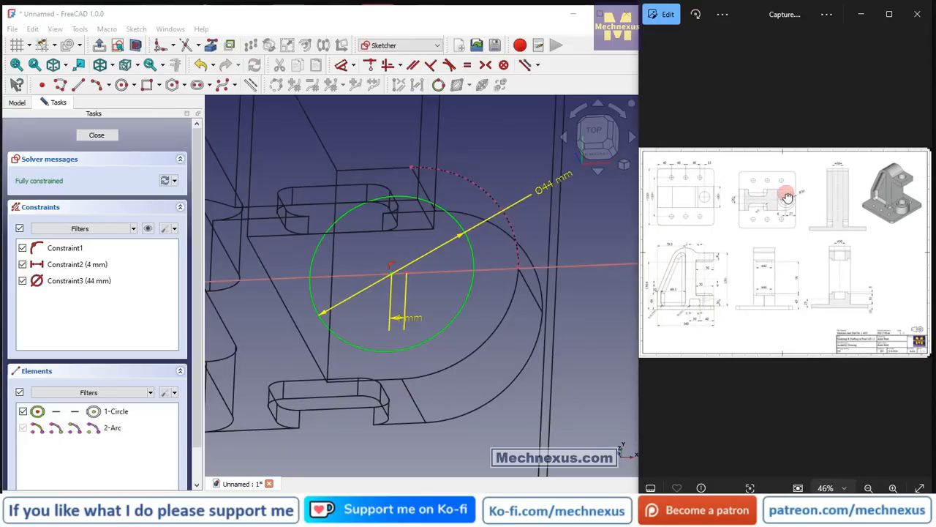
{"action": "scroll", "coordinate": [787, 197], "scroll_direction": "up", "scroll_amount": 4}
{"action": "scroll", "coordinate": [803, 122], "scroll_direction": "up", "scroll_amount": 1}
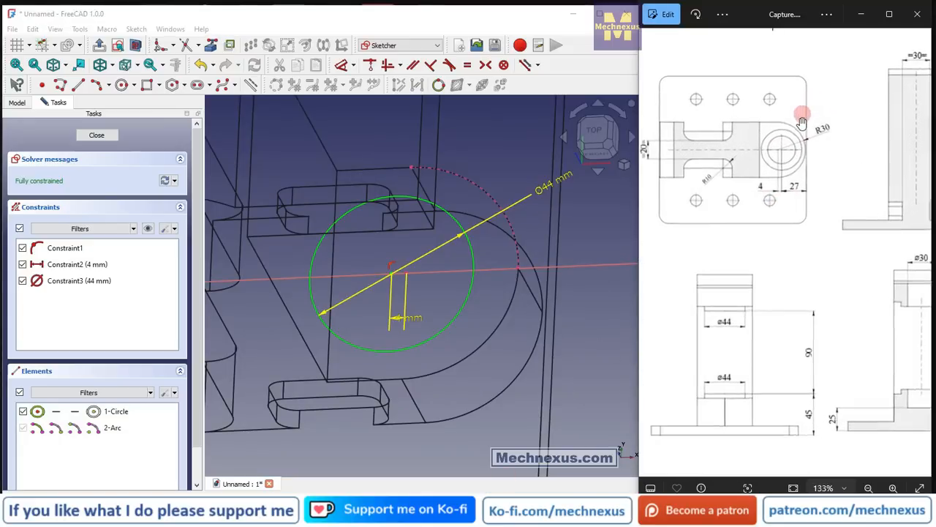
{"action": "scroll", "coordinate": [803, 122], "scroll_direction": "up", "scroll_amount": 1}
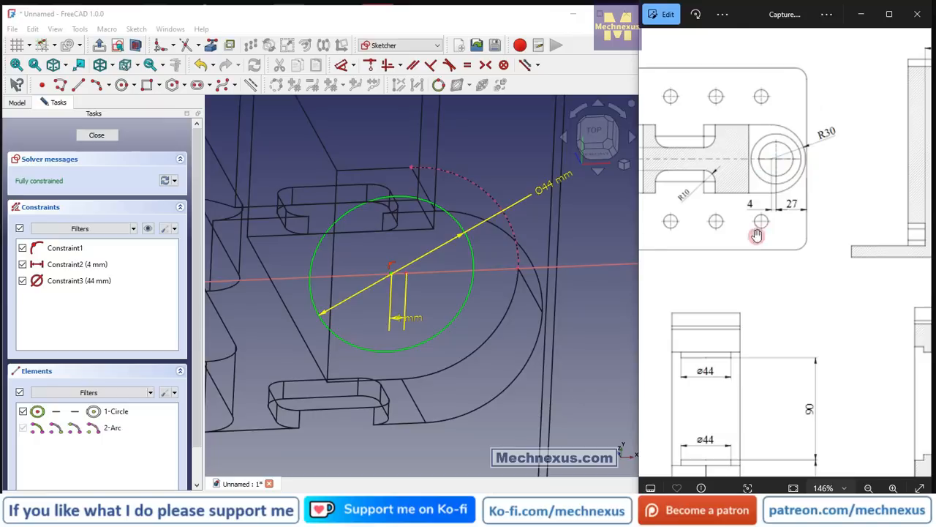
{"action": "left_click", "coordinate": [107, 138]}
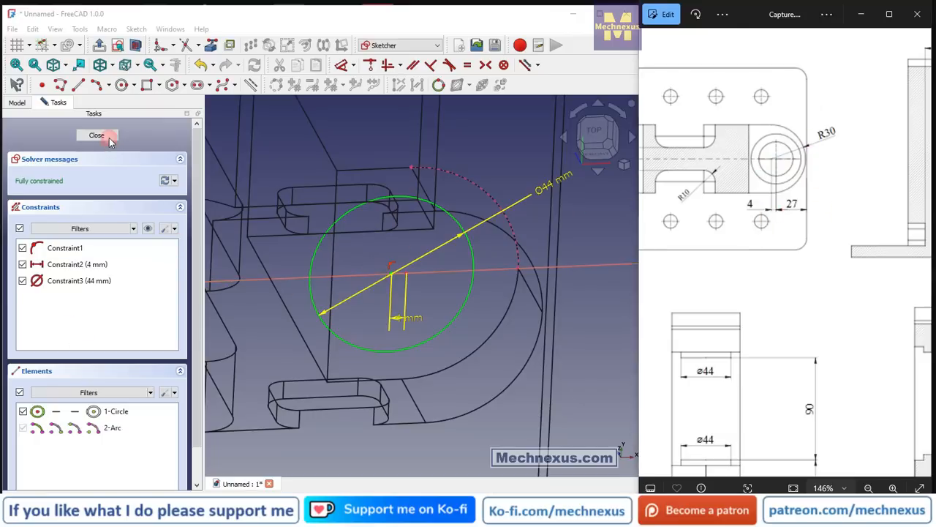
{"action": "left_click", "coordinate": [302, 435]}
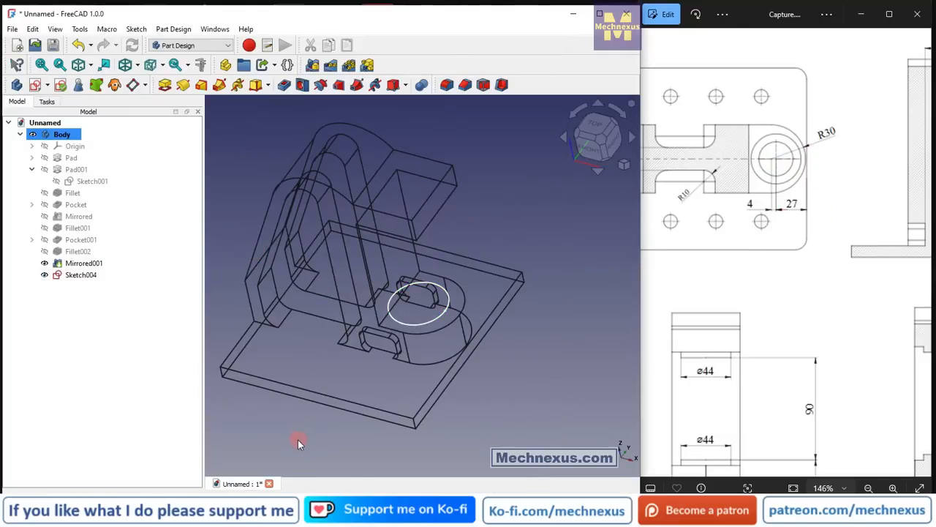
{"action": "key", "text": "v"}
{"action": "key", "text": "1"}
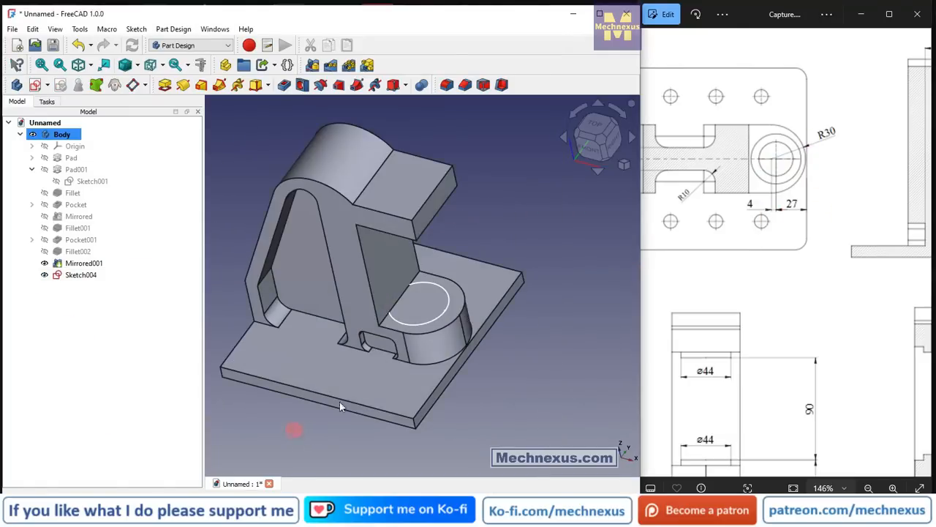
{"action": "middle_click_drag", "start_coordinate": [468, 303], "coordinate": [489, 288]}
Reopen the circle's sketch and delete the 4 mm horizontal distance constraint.
{"action": "left_click", "coordinate": [82, 275]}
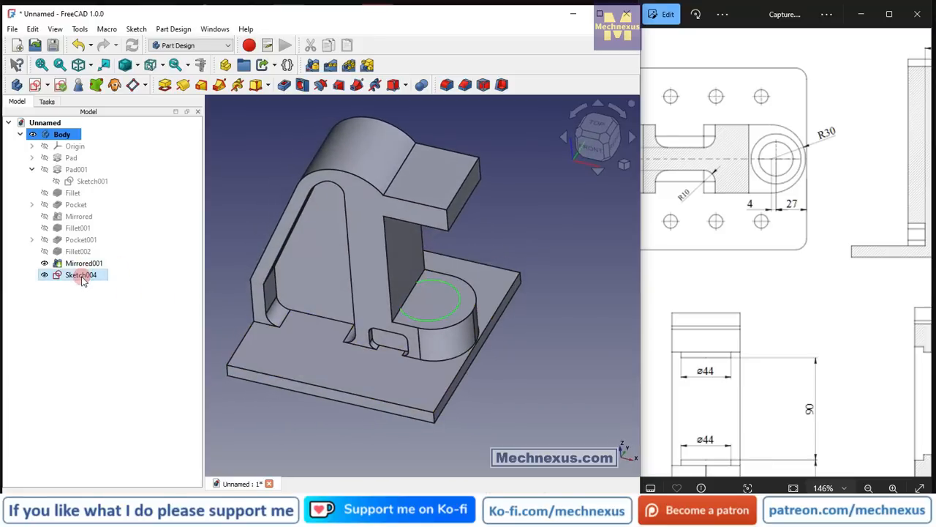
{"action": "scroll", "coordinate": [447, 290], "scroll_direction": "up", "scroll_amount": 3}
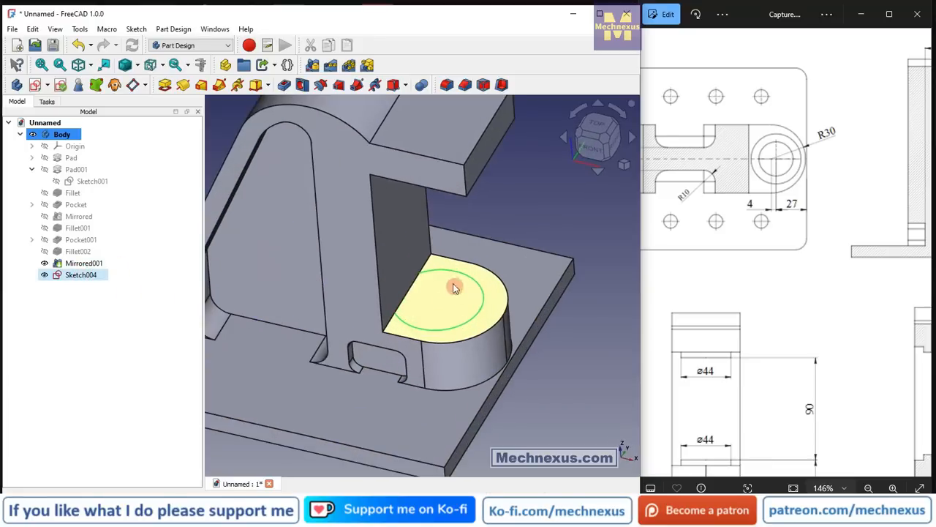
{"action": "double_click", "coordinate": [79, 277]}
{"action": "mouse_move", "coordinate": [249, 321]}
{"action": "left_mouse_down"}
{"action": "mouse_move", "coordinate": [433, 330]}
{"action": "mouse_move", "coordinate": [419, 348]}
{"action": "mouse_move", "coordinate": [409, 270]}
{"action": "mouse_move", "coordinate": [462, 433]}
{"action": "left_mouse_up"}
{"action": "scroll", "coordinate": [463, 433], "scroll_direction": "up", "scroll_amount": 4}
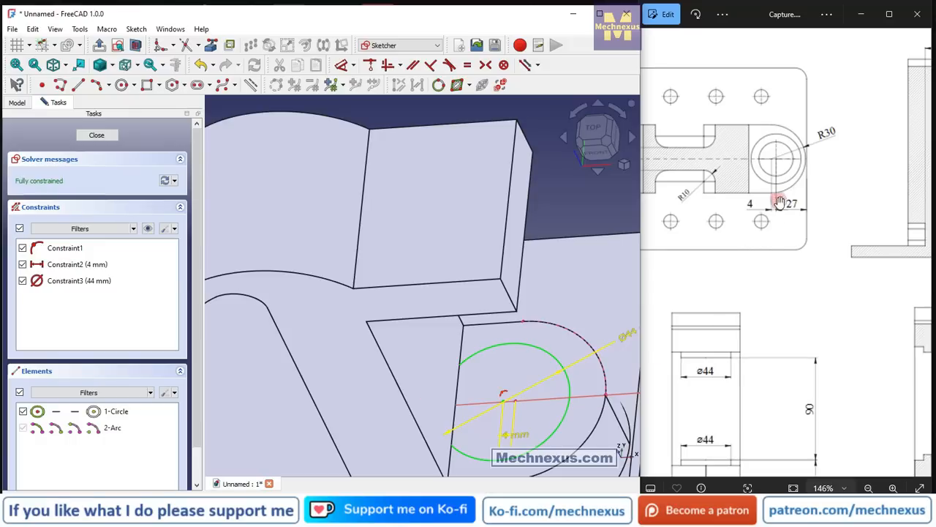
{"action": "left_click", "coordinate": [511, 441]}
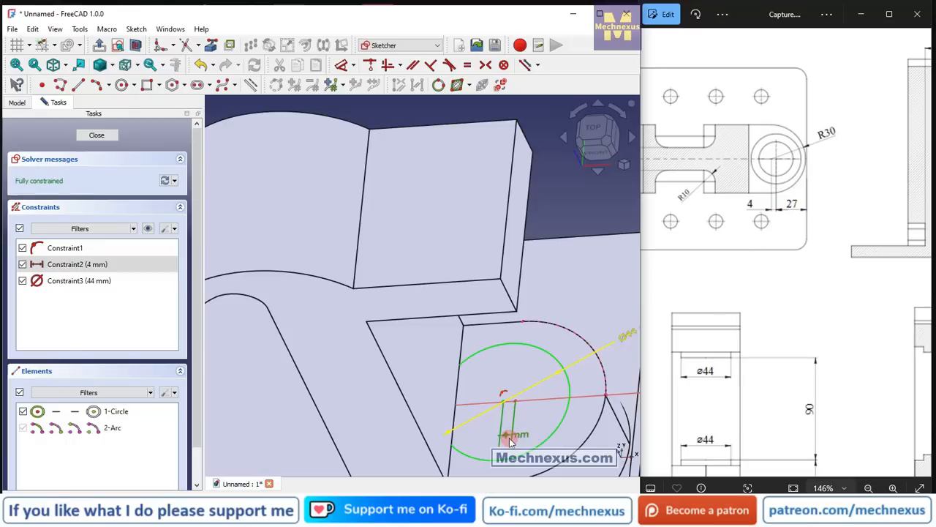
{"action": "key", "text": "Delete"}
{"action": "scroll", "coordinate": [527, 406], "scroll_direction": "up", "scroll_amount": 2}
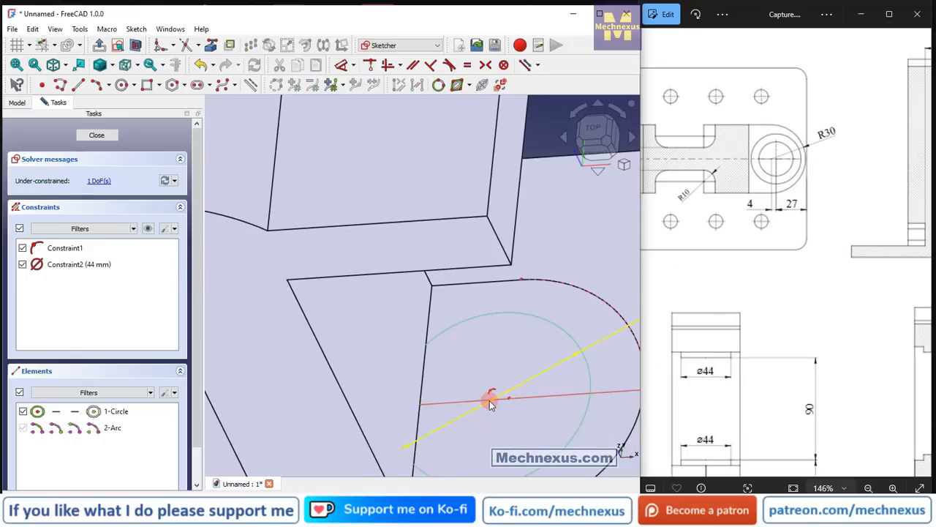
Move the circle's centre to the outer side of the projected arc's centre and view the sketch from the top in Wireframe.
{"action": "left_click_drag", "start_coordinate": [490, 400], "coordinate": [531, 404]}
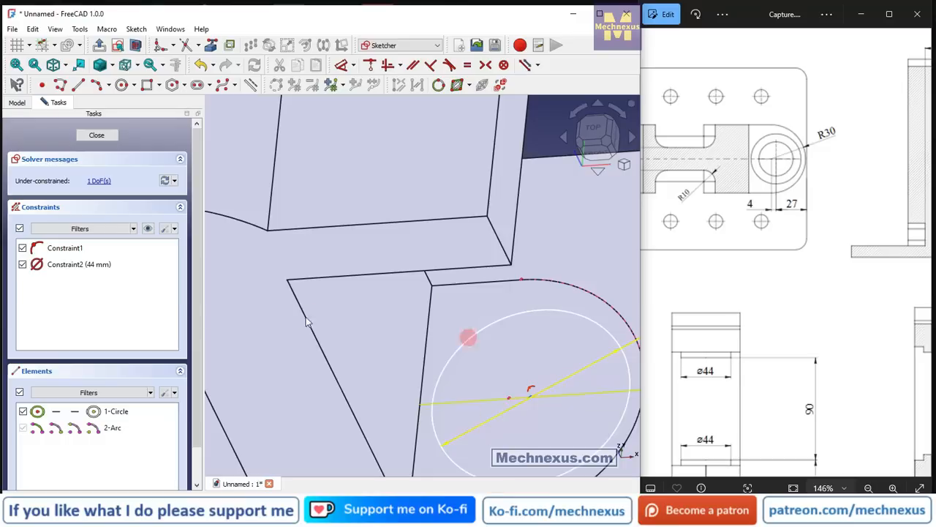
{"action": "left_click", "coordinate": [341, 64]}
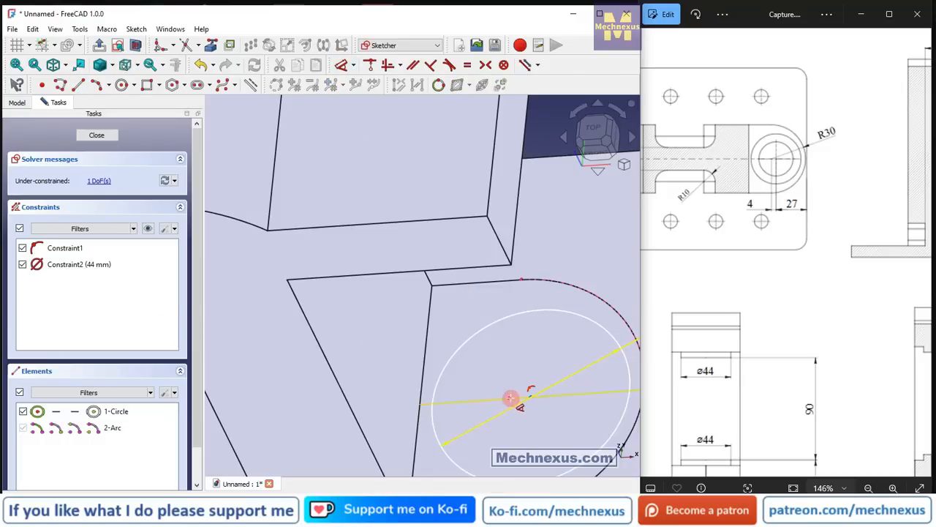
{"action": "left_click", "coordinate": [590, 123]}
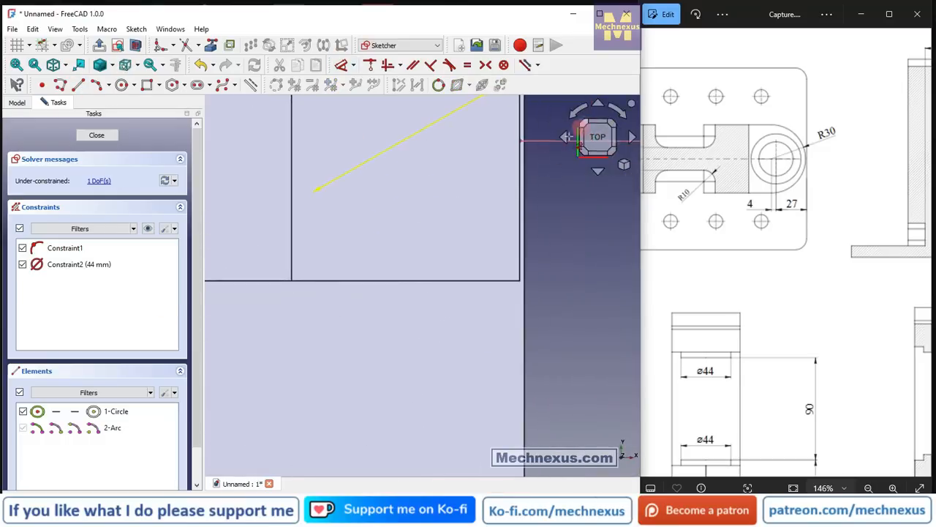
{"action": "left_click", "coordinate": [113, 67]}
{"action": "left_click", "coordinate": [132, 109]}
{"action": "scroll", "coordinate": [461, 211], "scroll_direction": "up", "scroll_amount": 3}
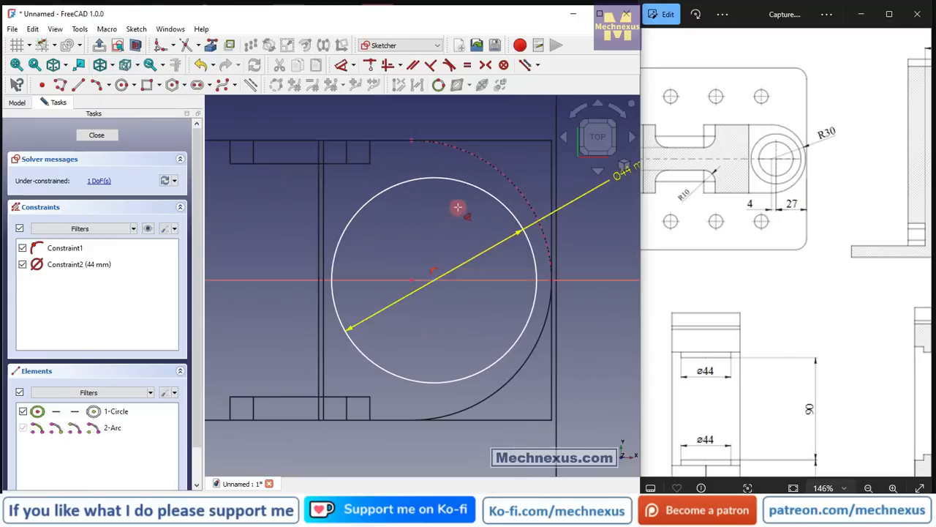
Dimension the distance from the projected arc's centre to the relocated circle's centre and set it to 4 mm.
{"action": "left_click", "coordinate": [413, 281]}
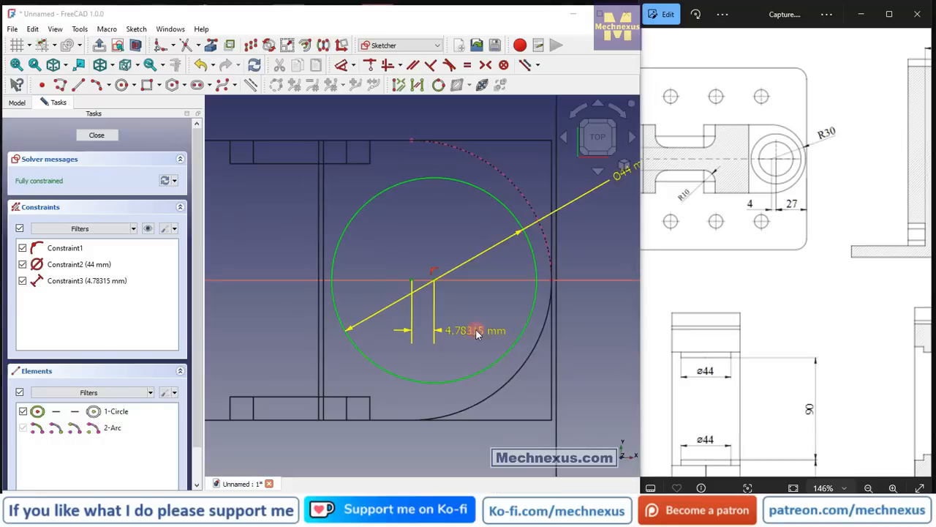
{"action": "left_click", "coordinate": [479, 330]}
{"action": "type", "text": "4.78"}
{"action": "key", "text": "Return"}
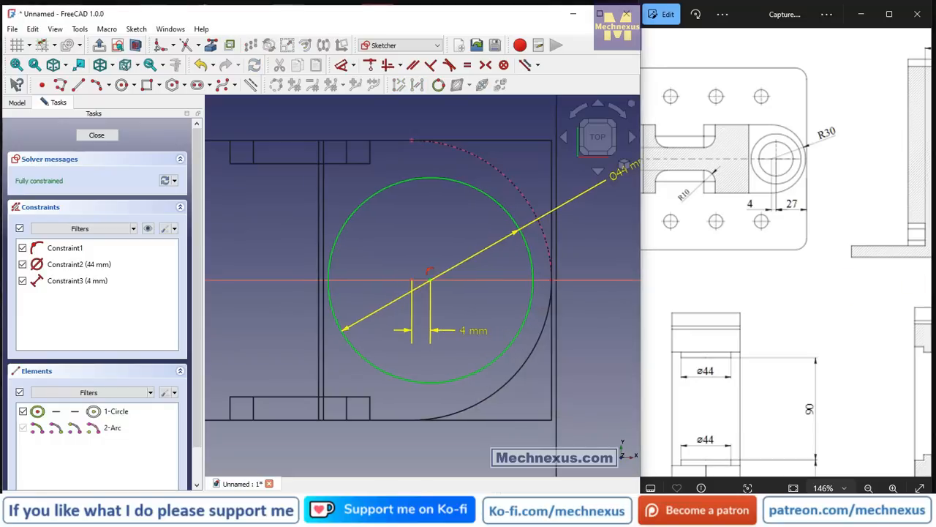
Close the corrected circle sketch and return the model to the As Is display style.
{"action": "left_click", "coordinate": [103, 138]}
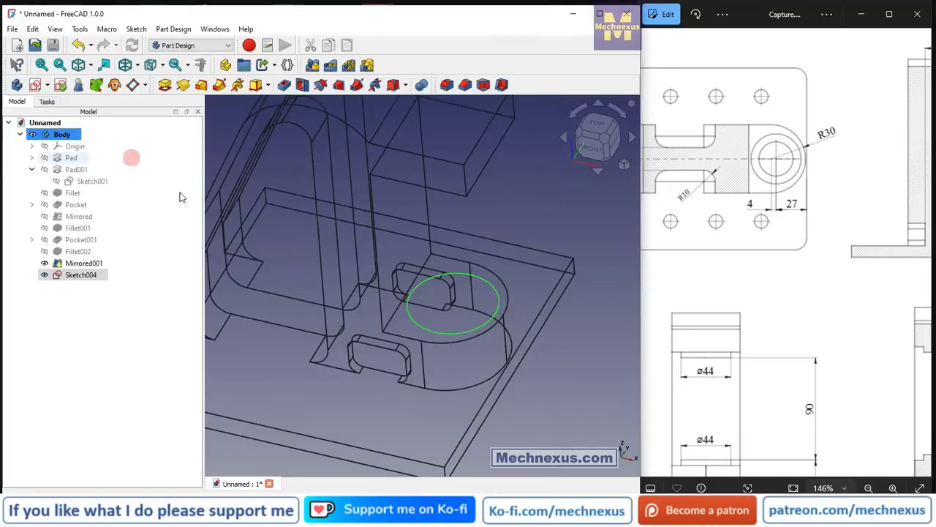
{"action": "scroll", "coordinate": [517, 431], "scroll_direction": "up", "scroll_amount": 2}
{"action": "left_click", "coordinate": [570, 430]}
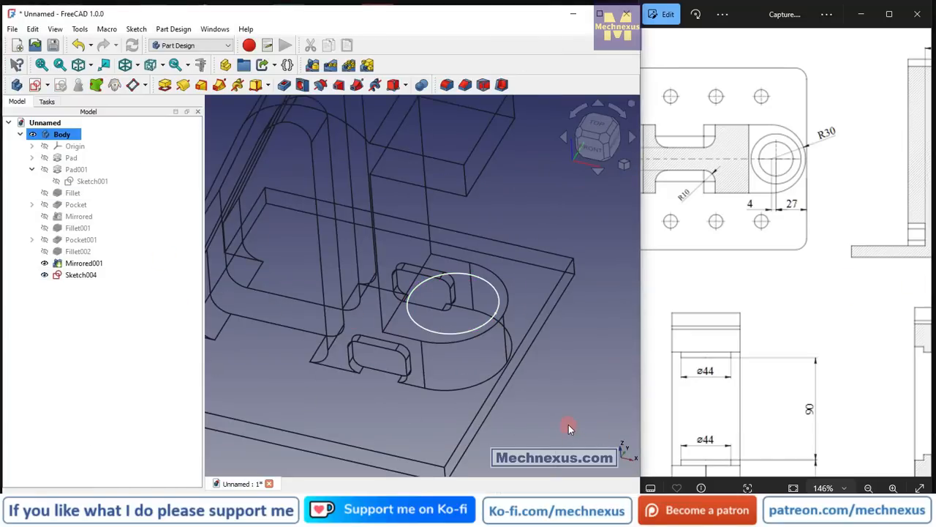
{"action": "key", "text": "v"}
{"action": "key", "text": "1"}
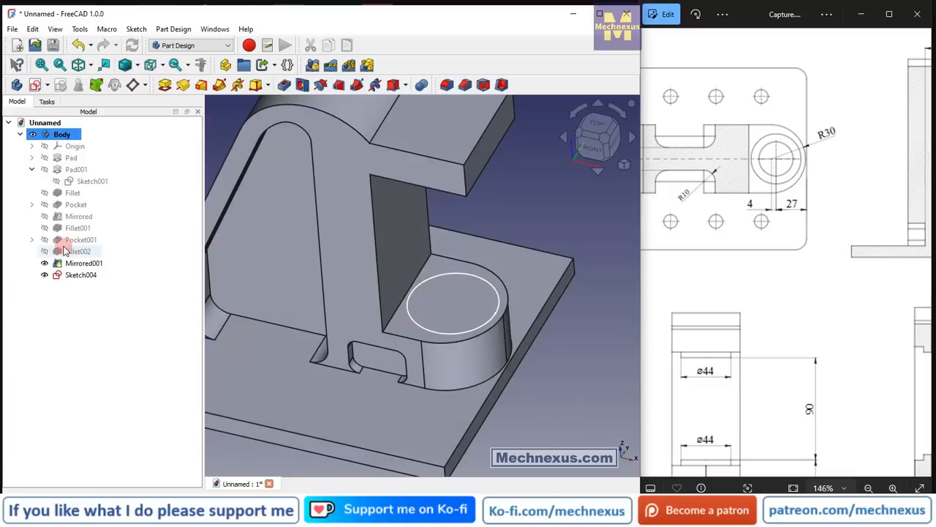
Pad the circle sketch on the rounded boss to a length of 5 mm, as in the drawing's section view.
{"action": "left_click", "coordinate": [70, 276]}
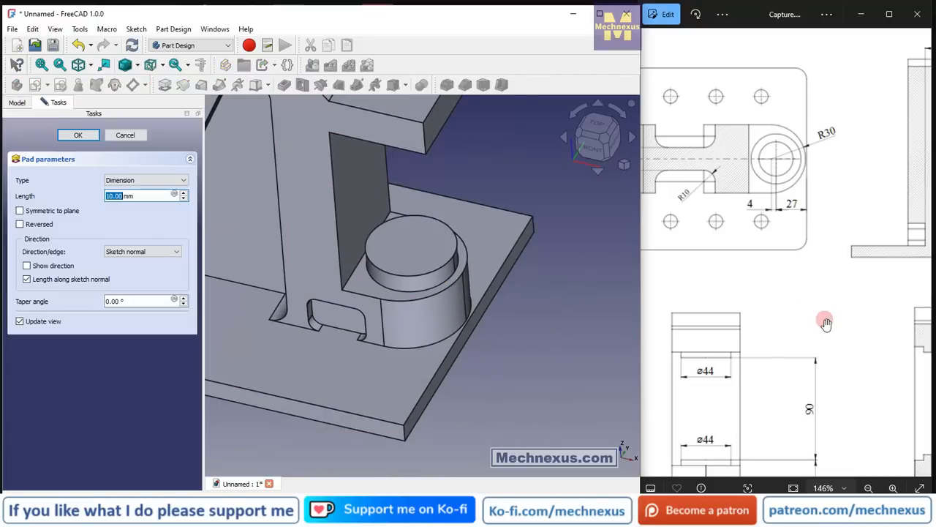
{"action": "left_click_drag", "start_coordinate": [826, 310], "coordinate": [717, 170]}
{"action": "left_click_drag", "start_coordinate": [872, 315], "coordinate": [777, 331]}
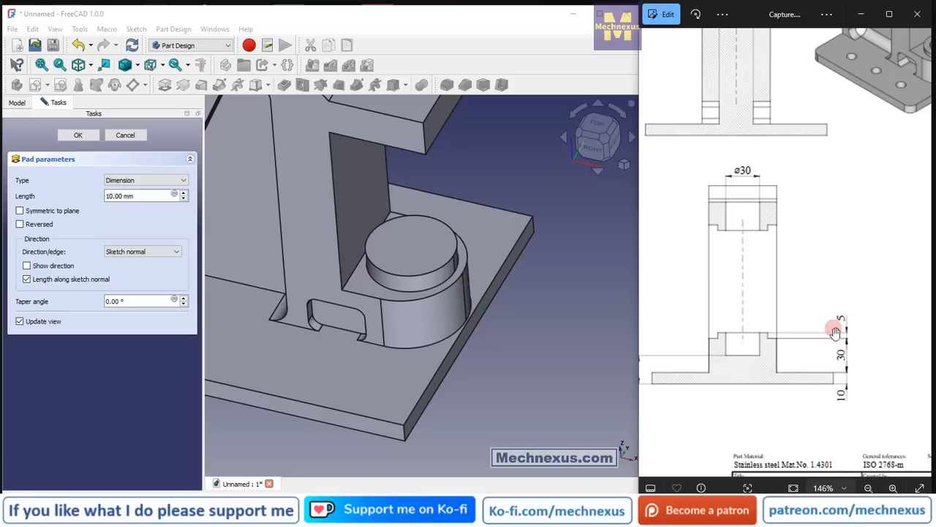
{"action": "left_click", "coordinate": [137, 199]}
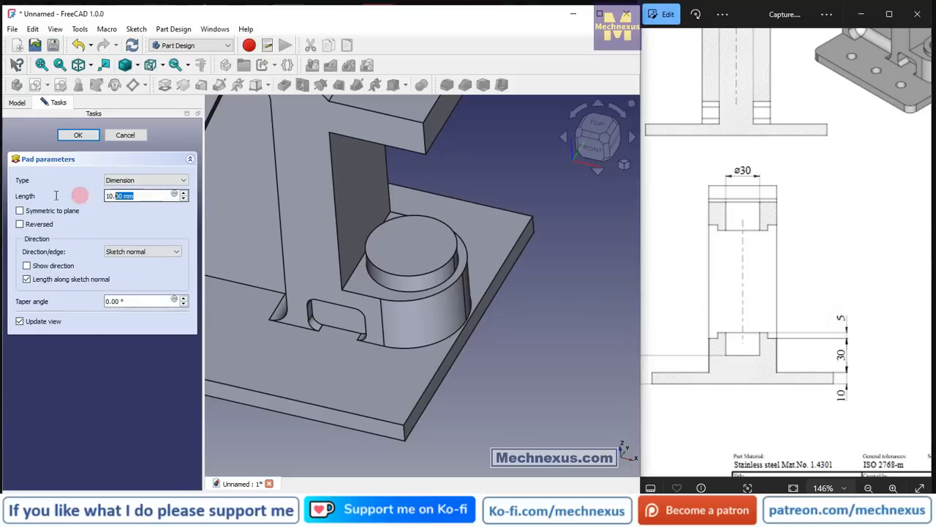
{"action": "type", "text": "5"}
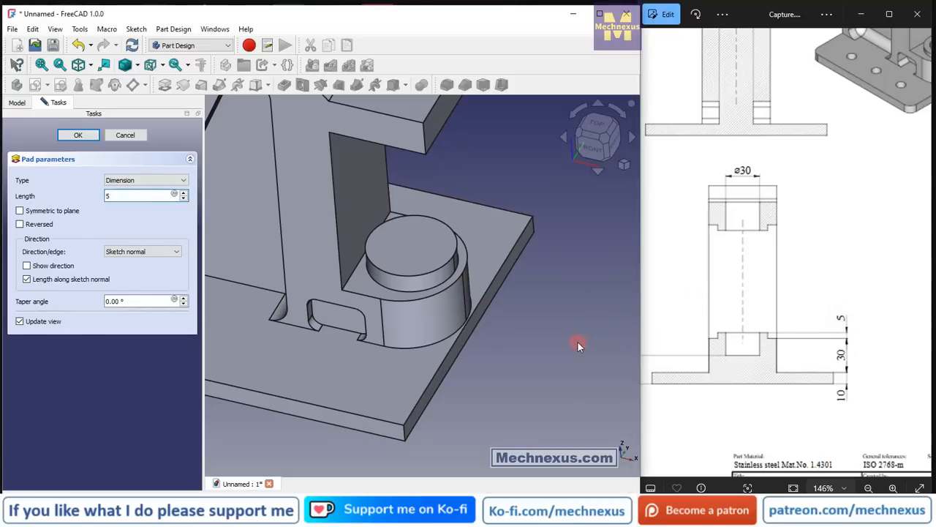
{"action": "left_click", "coordinate": [78, 135]}
{"action": "scroll", "coordinate": [571, 339], "scroll_direction": "down", "scroll_amount": 3}
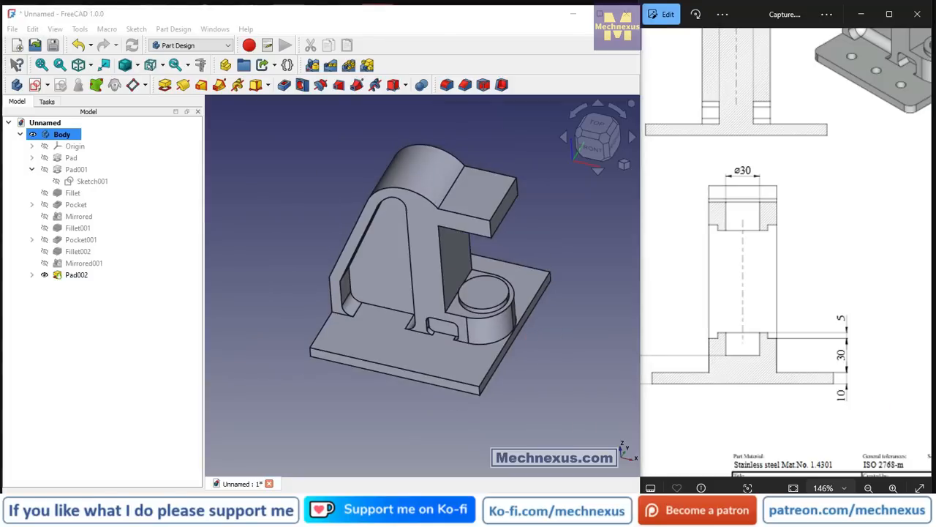
Check the upper arm in the reference drawing and create a sketch on the arm's underside face.
{"action": "left_click_drag", "start_coordinate": [782, 230], "coordinate": [662, 434]}
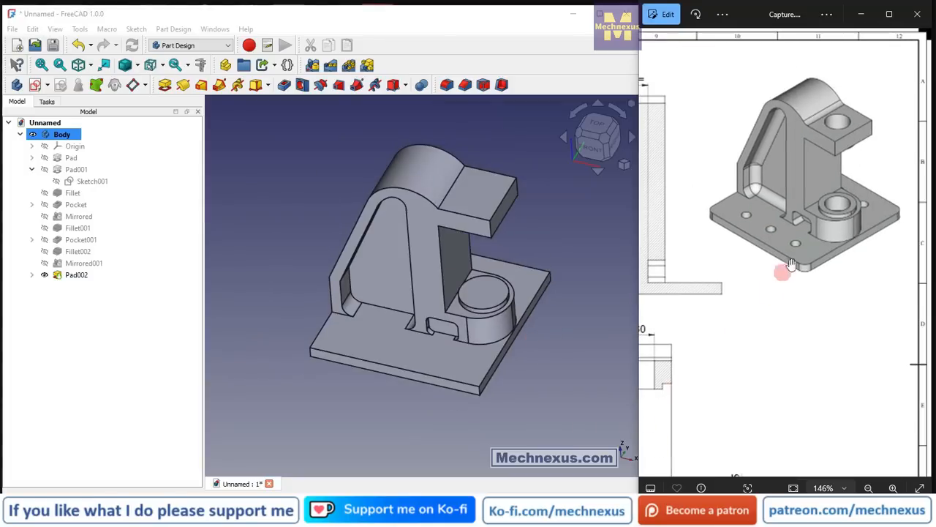
{"action": "left_click_drag", "start_coordinate": [739, 264], "coordinate": [886, 259]}
{"action": "left_click_drag", "start_coordinate": [730, 323], "coordinate": [810, 307]}
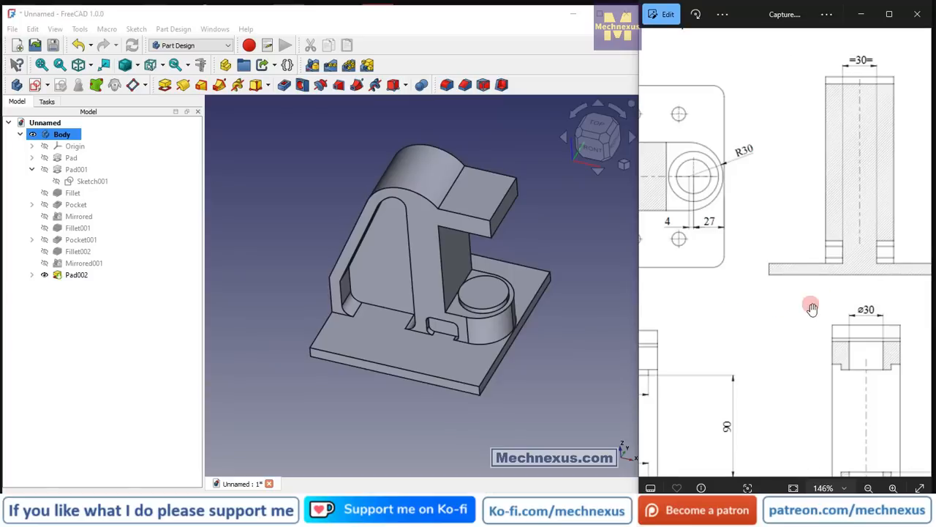
{"action": "double_click", "coordinate": [761, 320]}
{"action": "double_click", "coordinate": [874, 261]}
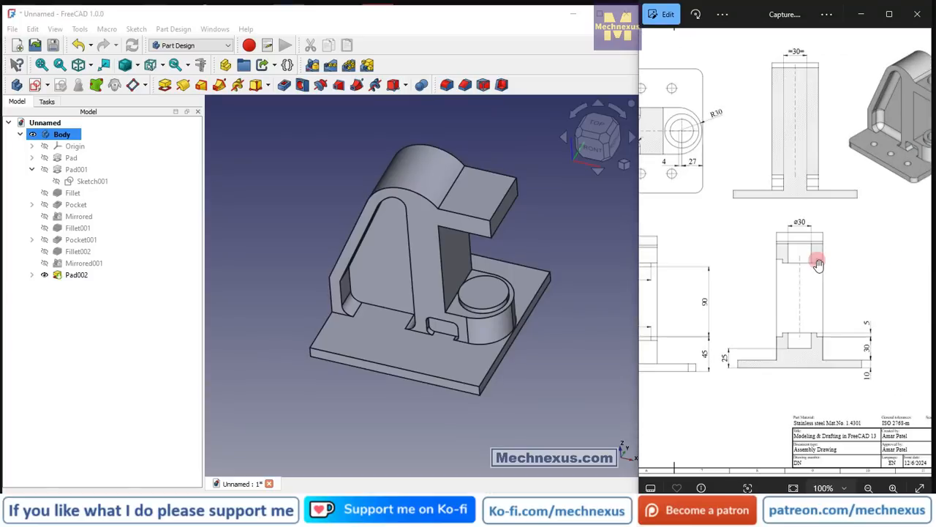
{"action": "scroll", "coordinate": [808, 275], "scroll_direction": "up", "scroll_amount": 3}
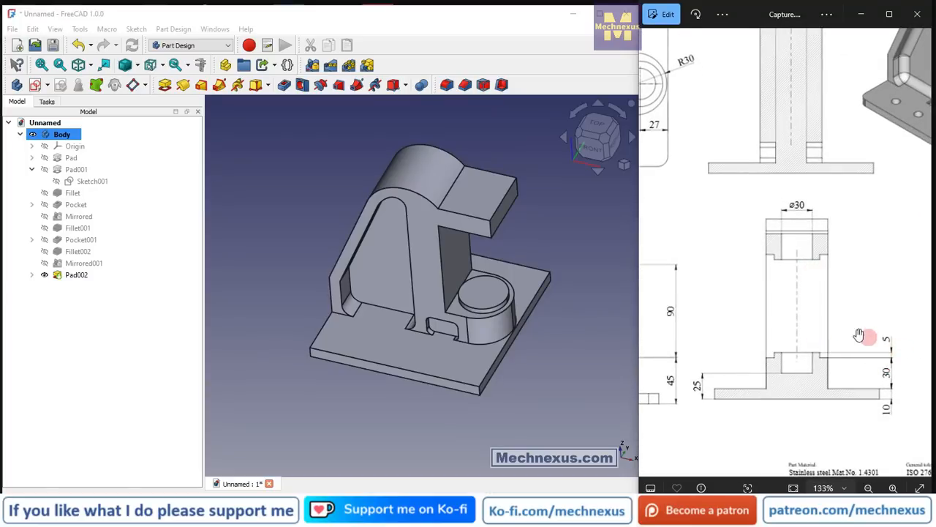
{"action": "mouse_move", "coordinate": [469, 232]}
{"action": "middle_mouse_down"}
{"action": "mouse_move", "coordinate": [458, 115]}
{"action": "mouse_move", "coordinate": [443, 158]}
{"action": "mouse_move", "coordinate": [450, 166]}
{"action": "middle_mouse_up"}
{"action": "scroll", "coordinate": [499, 249], "scroll_direction": "up", "scroll_amount": 5}
{"action": "left_click", "coordinate": [500, 275]}
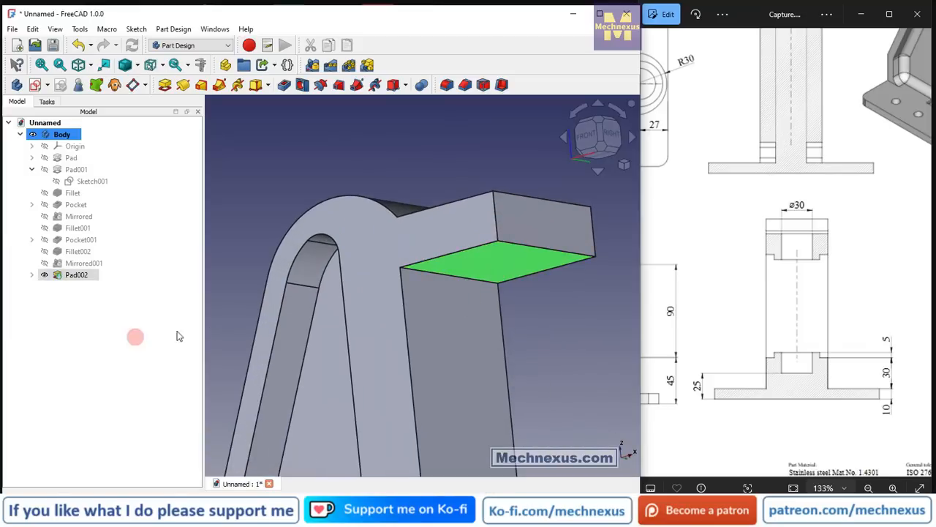
{"action": "left_click", "coordinate": [34, 87]}
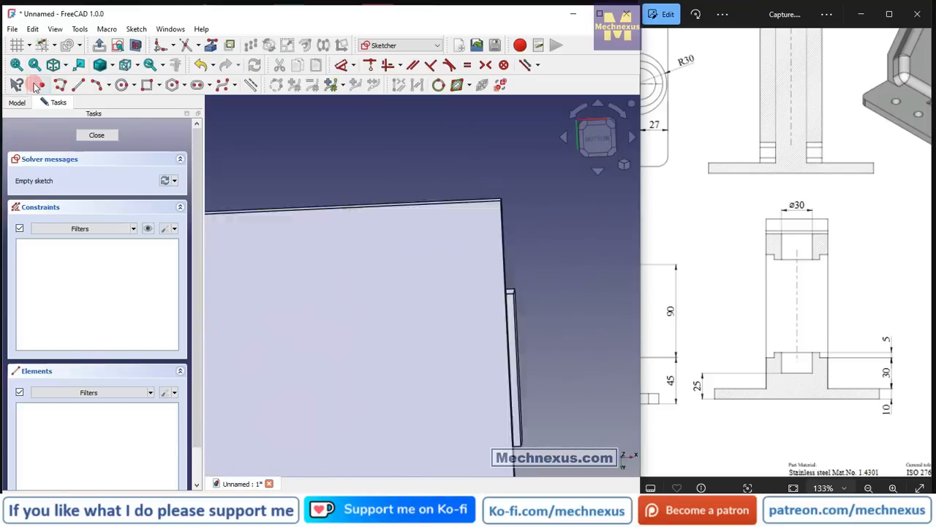
Project the lower boss's circular top edge into the arm underside sketch as external geometry.
{"action": "left_click", "coordinate": [624, 165]}
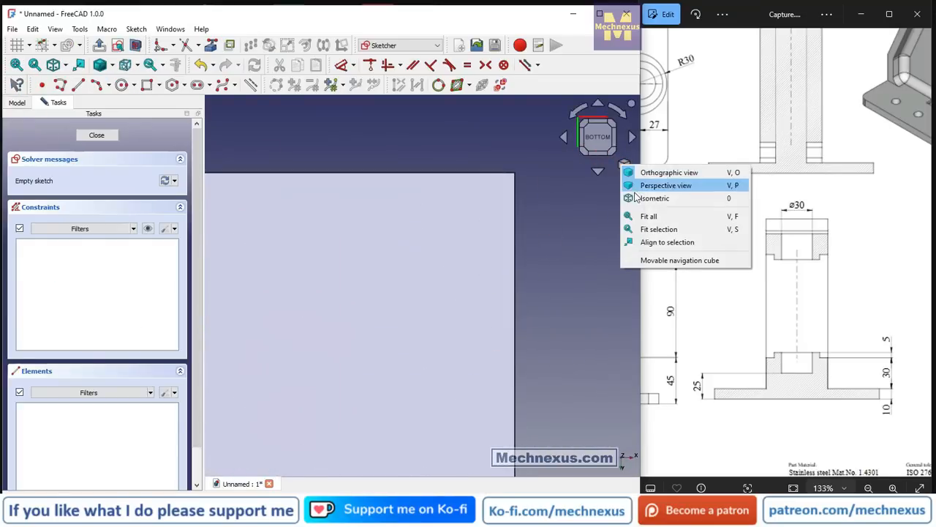
{"action": "left_click", "coordinate": [644, 195]}
{"action": "scroll", "coordinate": [394, 306], "scroll_direction": "down", "scroll_amount": 3}
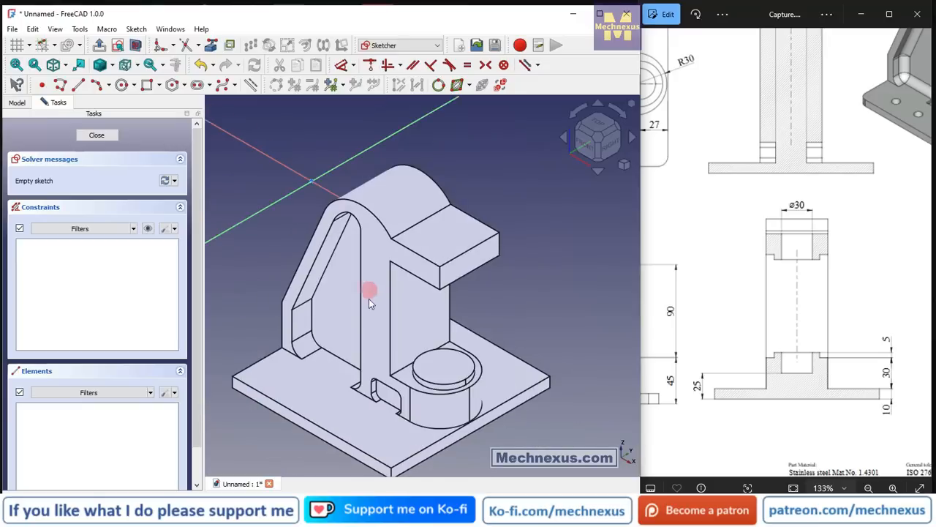
{"action": "scroll", "coordinate": [428, 382], "scroll_direction": "up", "scroll_amount": 2}
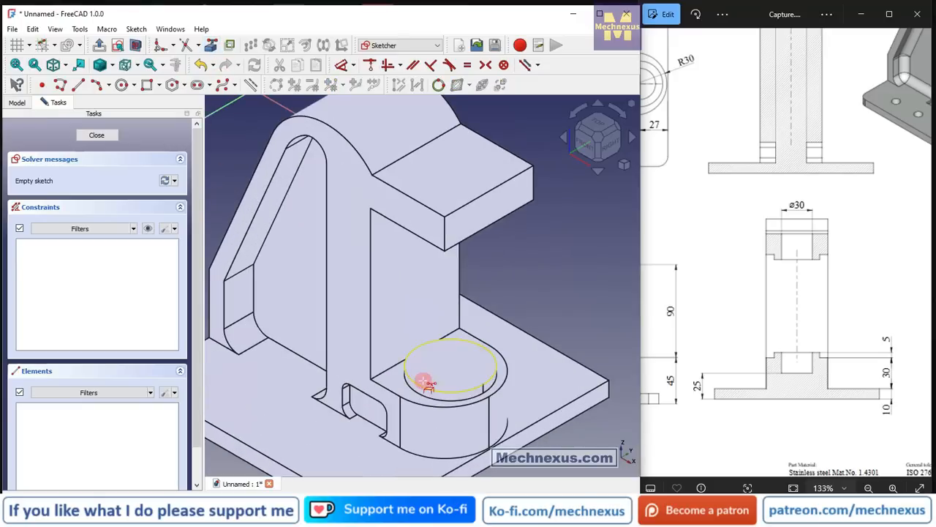
{"action": "left_click", "coordinate": [423, 388]}
{"action": "middle_click_drag", "start_coordinate": [418, 382], "coordinate": [429, 273]}
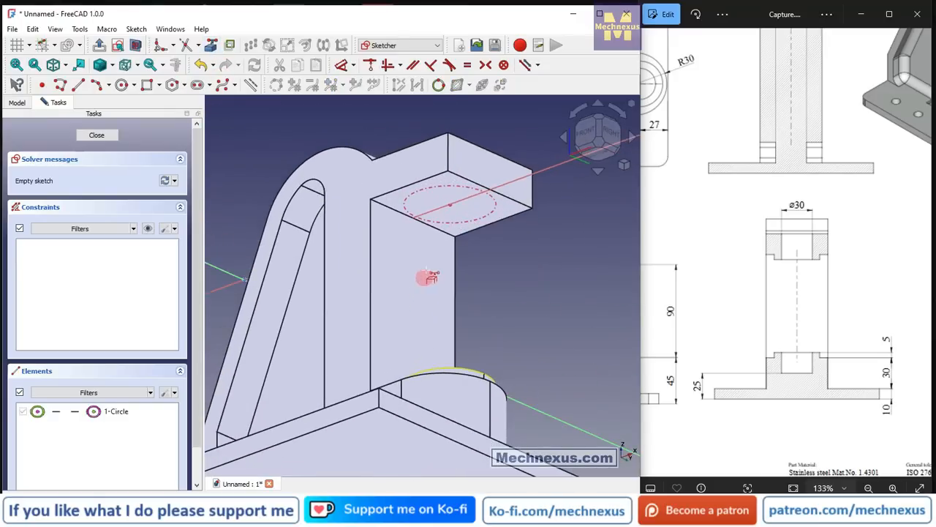
{"action": "scroll", "coordinate": [455, 227], "scroll_direction": "up", "scroll_amount": 1}
{"action": "scroll", "coordinate": [439, 310], "scroll_direction": "down", "scroll_amount": 4}
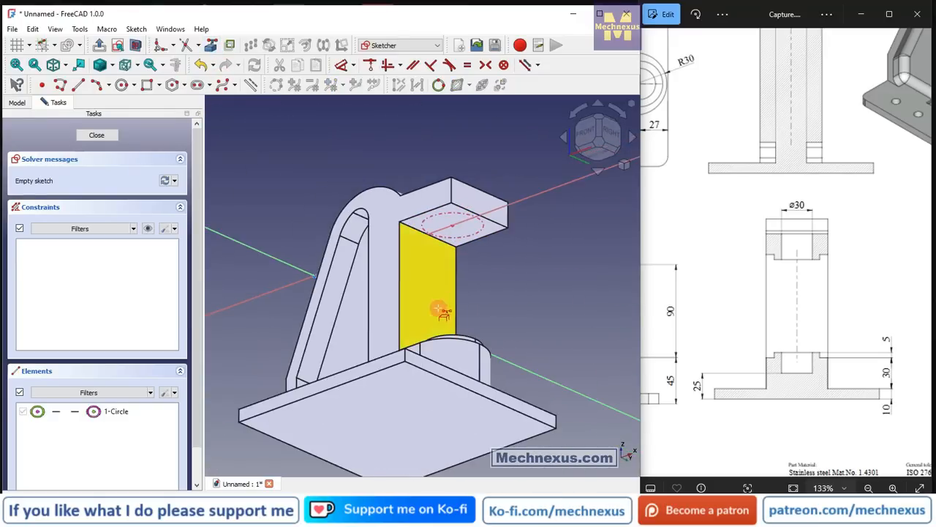
Show the model in wireframe from below and draw a circle centred on the projected circle's centre.
{"action": "left_click", "coordinate": [598, 155]}
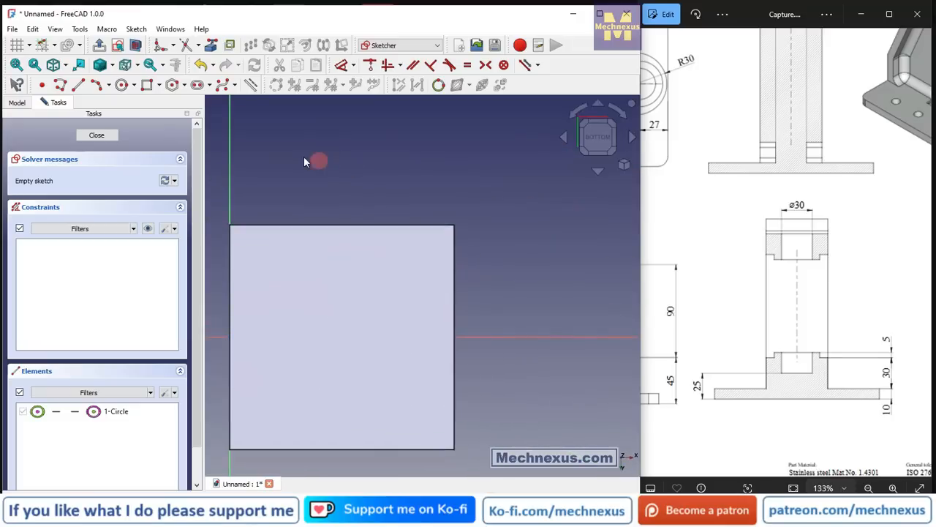
{"action": "left_click", "coordinate": [111, 64]}
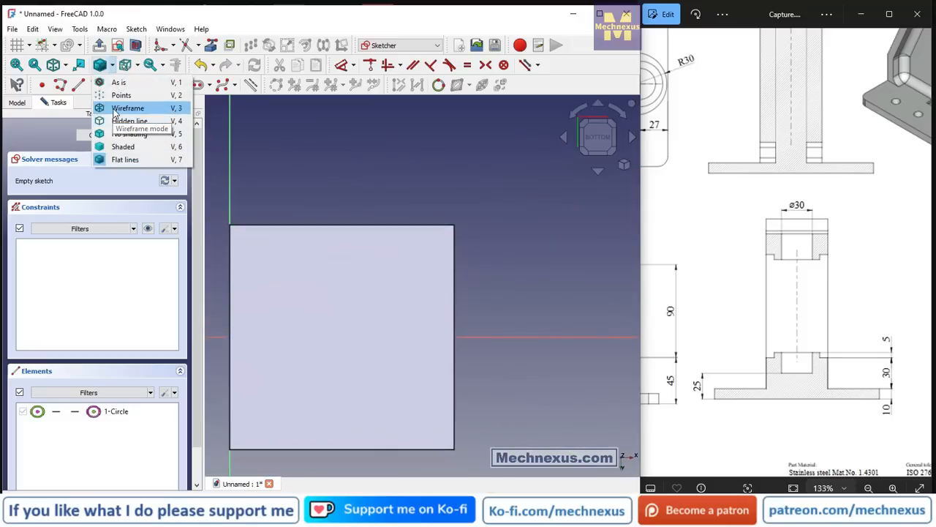
{"action": "left_click", "coordinate": [117, 108]}
{"action": "scroll", "coordinate": [416, 375], "scroll_direction": "up", "scroll_amount": 4}
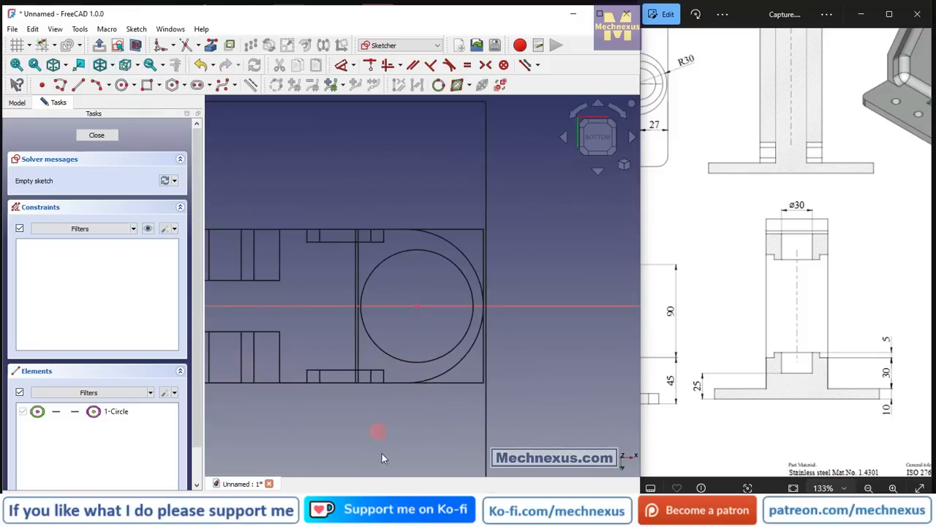
{"action": "left_click", "coordinate": [125, 86]}
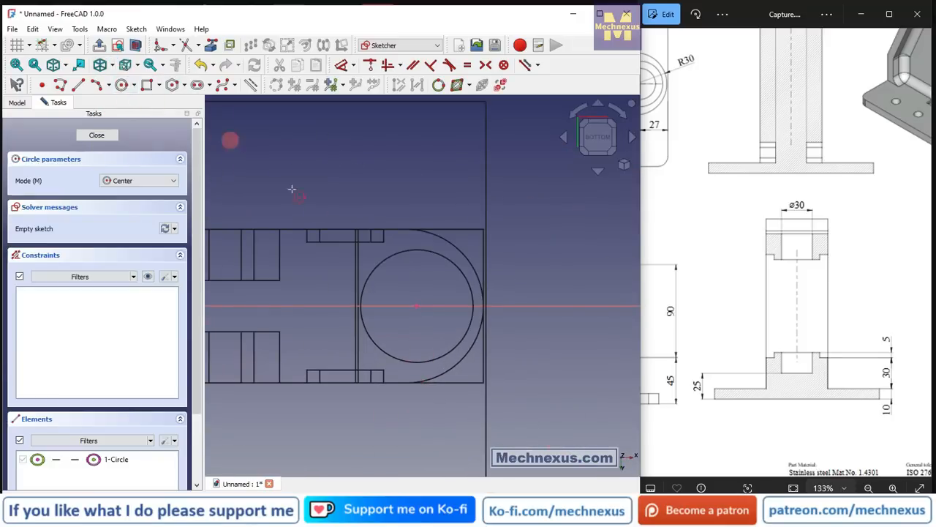
{"action": "left_click", "coordinate": [417, 306]}
{"action": "left_click", "coordinate": [436, 273]}
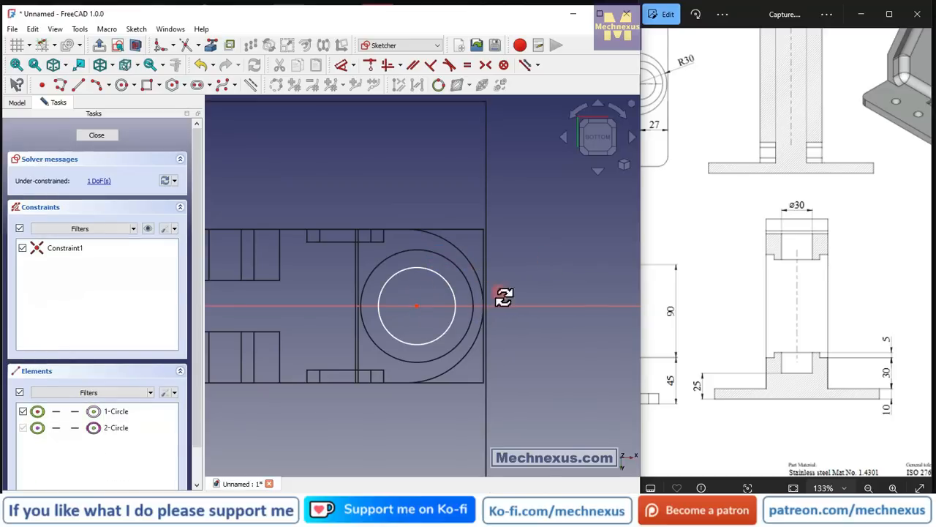
Constrain the new circle to be equal to the projected boss circle.
{"action": "middle_click_drag", "start_coordinate": [502, 297], "coordinate": [516, 214]}
{"action": "left_click", "coordinate": [500, 247]}
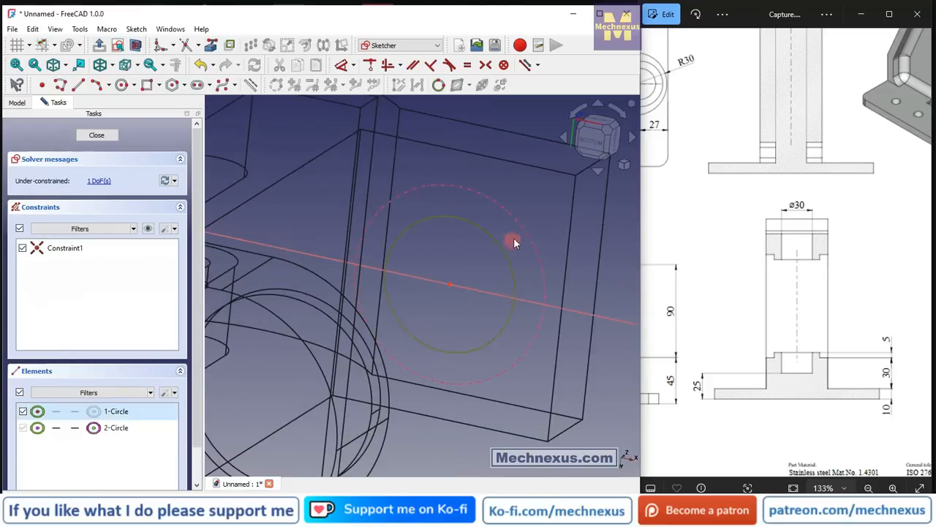
{"action": "left_click", "coordinate": [529, 229]}
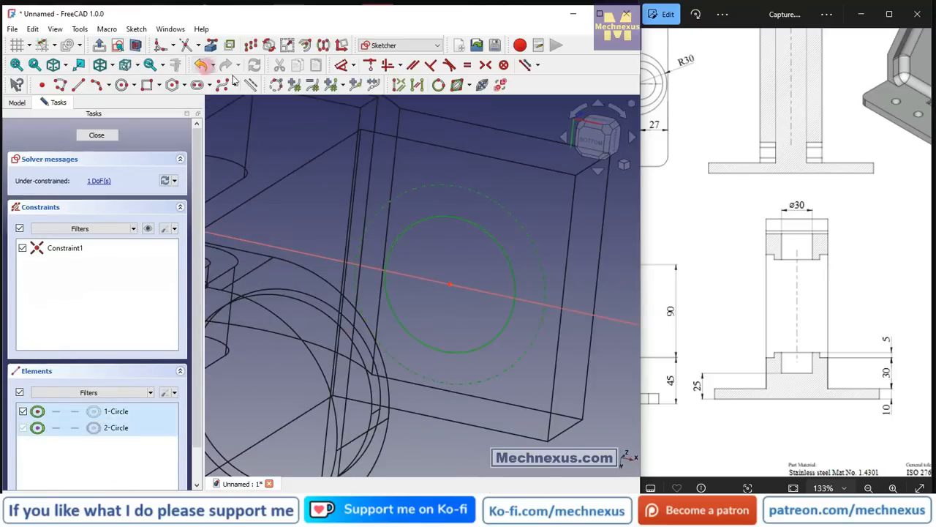
{"action": "left_click", "coordinate": [472, 65]}
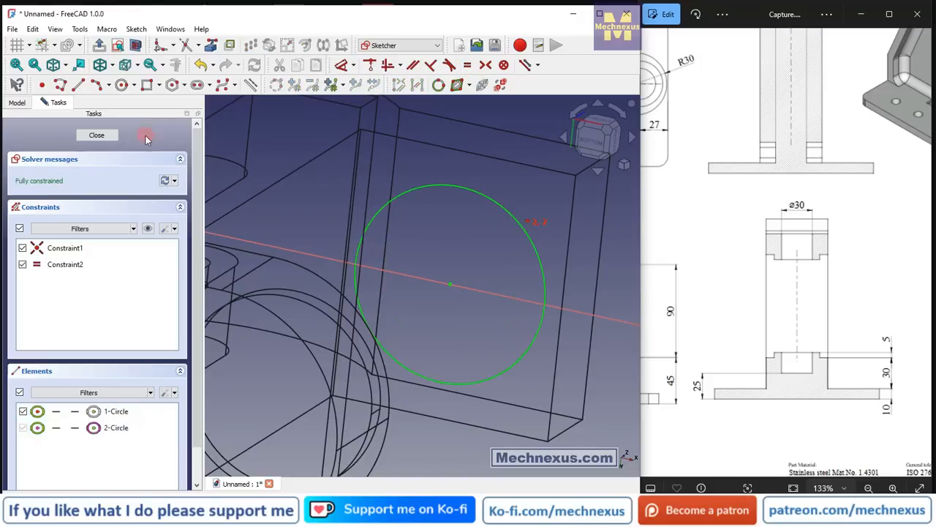
Close the arm underside sketch and return the model to the As Is display style.
{"action": "left_click", "coordinate": [96, 137]}
{"action": "mouse_move", "coordinate": [370, 221]}
{"action": "middle_mouse_down"}
{"action": "mouse_move", "coordinate": [420, 299]}
{"action": "mouse_move", "coordinate": [374, 244]}
{"action": "mouse_move", "coordinate": [395, 279]}
{"action": "middle_mouse_up"}
{"action": "left_click", "coordinate": [515, 306]}
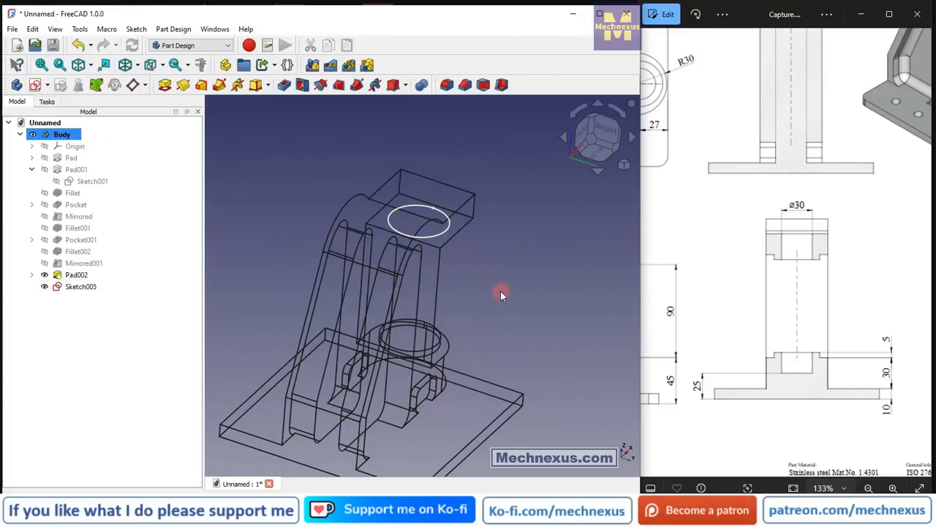
{"action": "key", "text": "v"}
{"action": "key", "text": "1"}
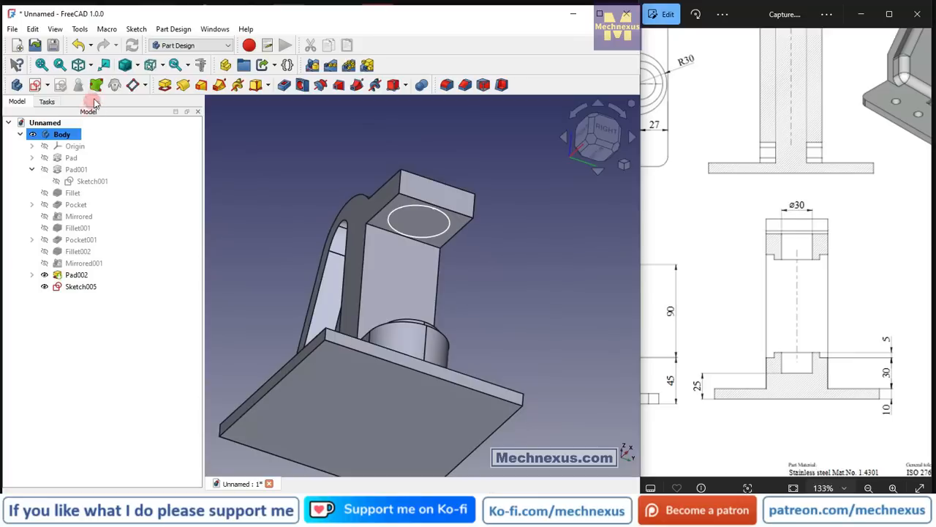
{"action": "left_click", "coordinate": [138, 66]}
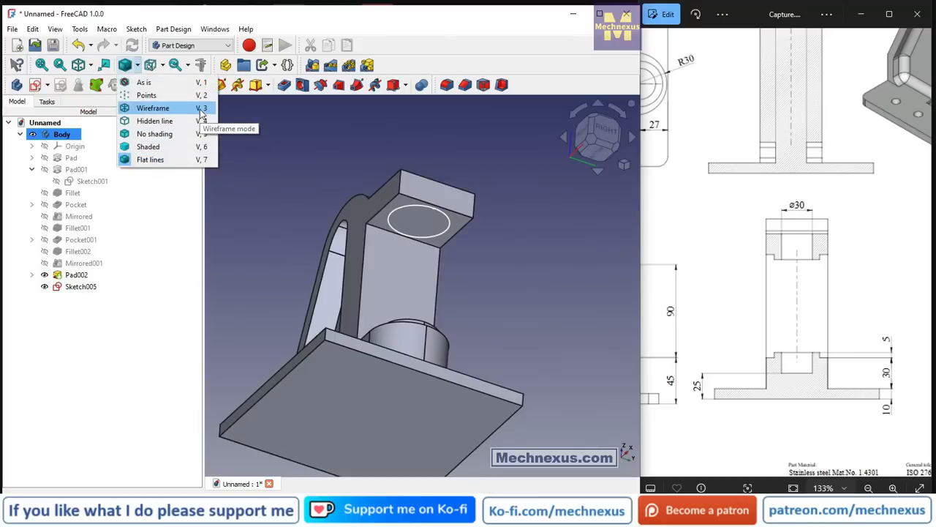
{"action": "left_click", "coordinate": [285, 128]}
Pad the circle sketch under the upper arm to a length of 5 mm.
{"action": "scroll", "coordinate": [376, 199], "scroll_direction": "up", "scroll_amount": 2}
{"action": "left_click", "coordinate": [87, 287]}
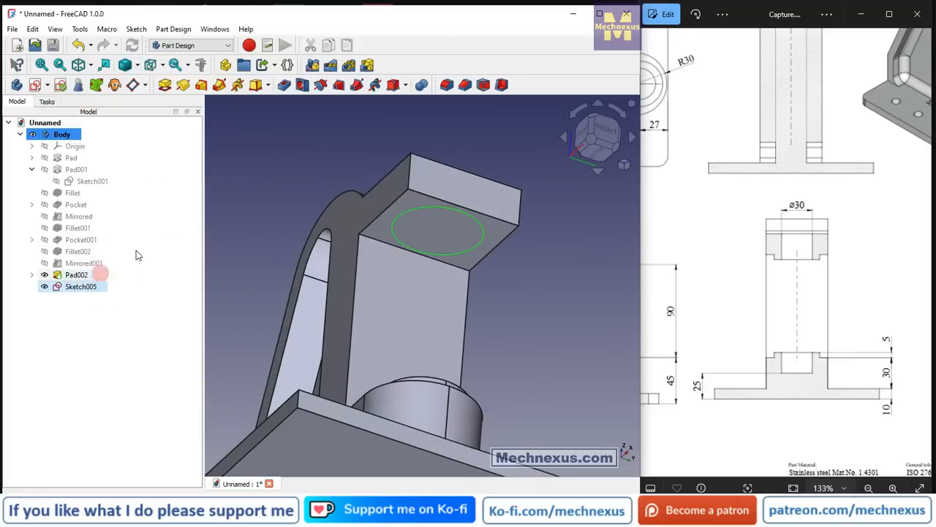
{"action": "left_click", "coordinate": [165, 86]}
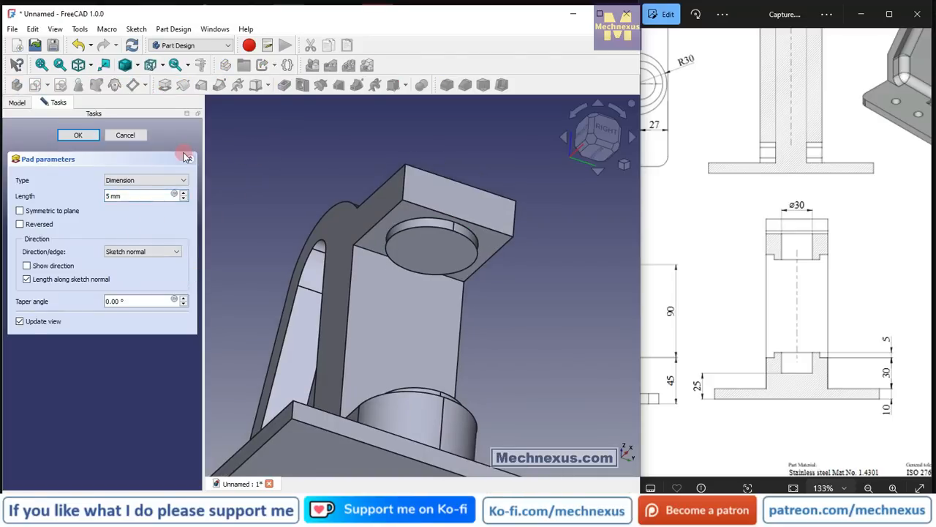
{"action": "key", "text": "Return"}
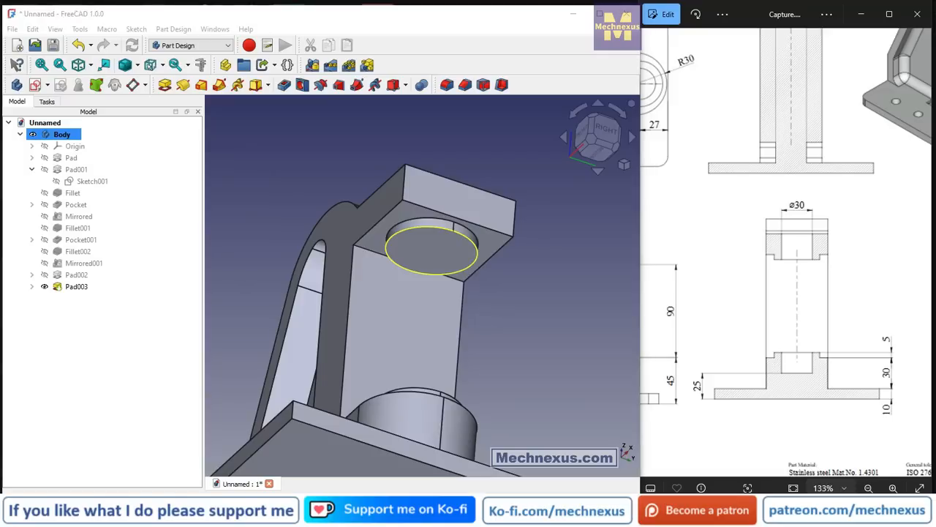
Compare the bracket model with the reference drawing's isometric view to identify the remaining features.
{"action": "scroll", "coordinate": [425, 347], "scroll_direction": "down", "scroll_amount": 3}
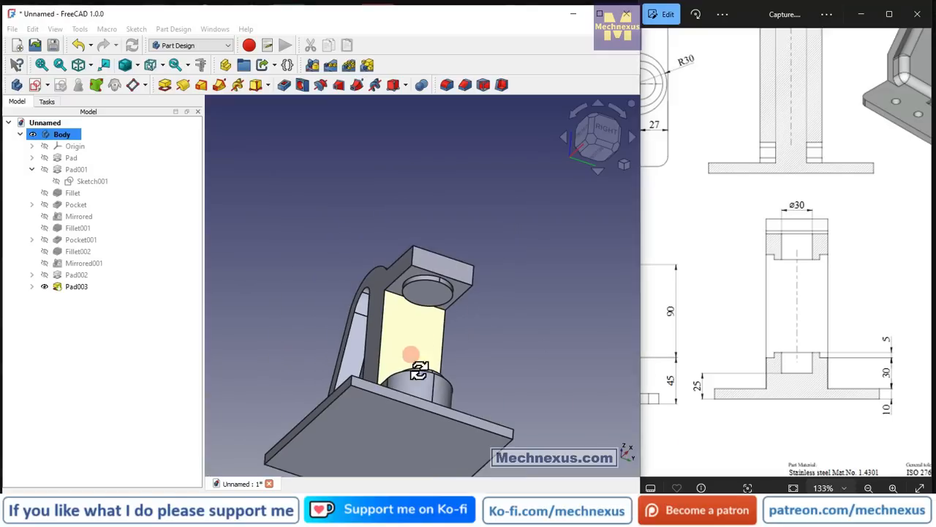
{"action": "mouse_move", "coordinate": [417, 370]}
{"action": "middle_mouse_down"}
{"action": "mouse_move", "coordinate": [458, 419]}
{"action": "mouse_move", "coordinate": [451, 428]}
{"action": "mouse_move", "coordinate": [432, 429]}
{"action": "mouse_move", "coordinate": [431, 329]}
{"action": "mouse_move", "coordinate": [424, 417]}
{"action": "mouse_move", "coordinate": [426, 359]}
{"action": "mouse_move", "coordinate": [424, 385]}
{"action": "middle_mouse_up"}
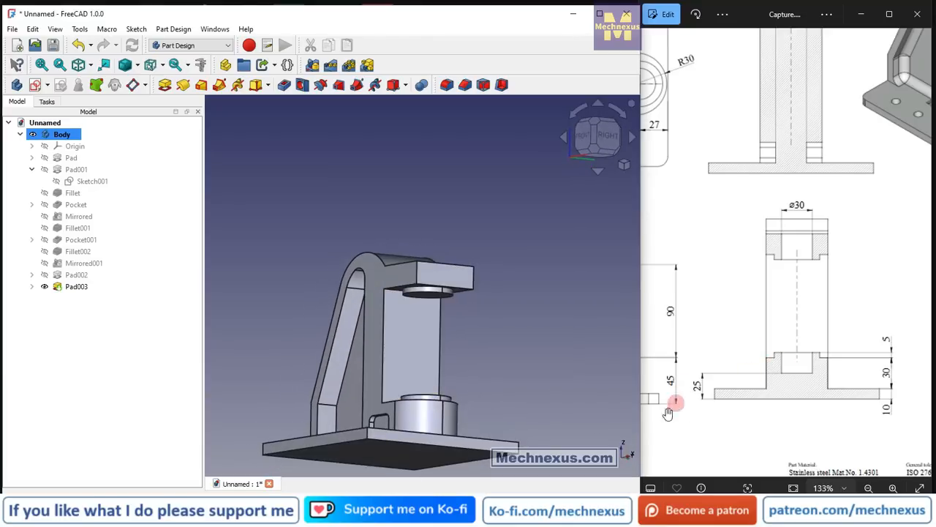
{"action": "mouse_move", "coordinate": [499, 333]}
{"action": "middle_mouse_down"}
{"action": "mouse_move", "coordinate": [502, 382]}
{"action": "mouse_move", "coordinate": [476, 395]}
{"action": "mouse_move", "coordinate": [343, 359]}
{"action": "mouse_move", "coordinate": [364, 316]}
{"action": "mouse_move", "coordinate": [462, 341]}
{"action": "mouse_move", "coordinate": [571, 350]}
{"action": "middle_mouse_up"}
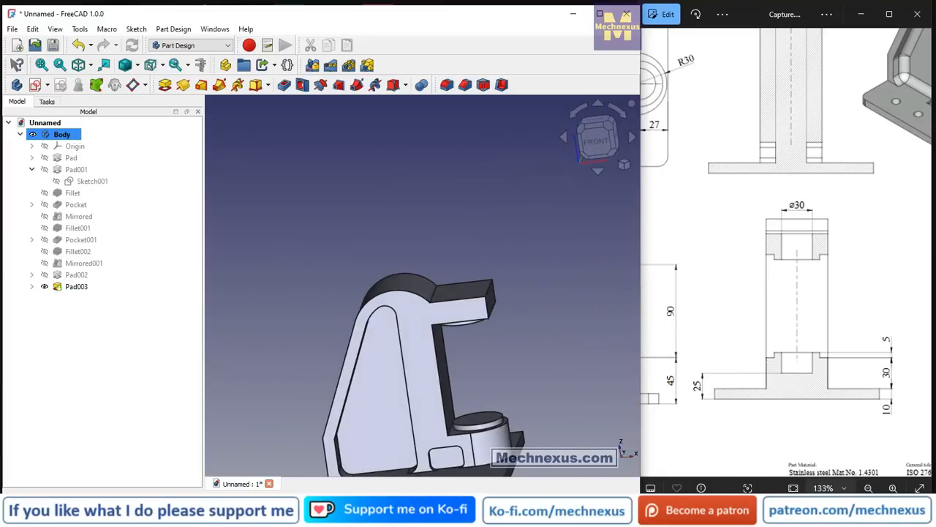
{"action": "mouse_move", "coordinate": [465, 326]}
{"action": "middle_mouse_down"}
{"action": "mouse_move", "coordinate": [439, 397]}
{"action": "mouse_move", "coordinate": [444, 329]}
{"action": "mouse_move", "coordinate": [441, 344]}
{"action": "mouse_move", "coordinate": [441, 326]}
{"action": "mouse_move", "coordinate": [428, 331]}
{"action": "middle_mouse_up"}
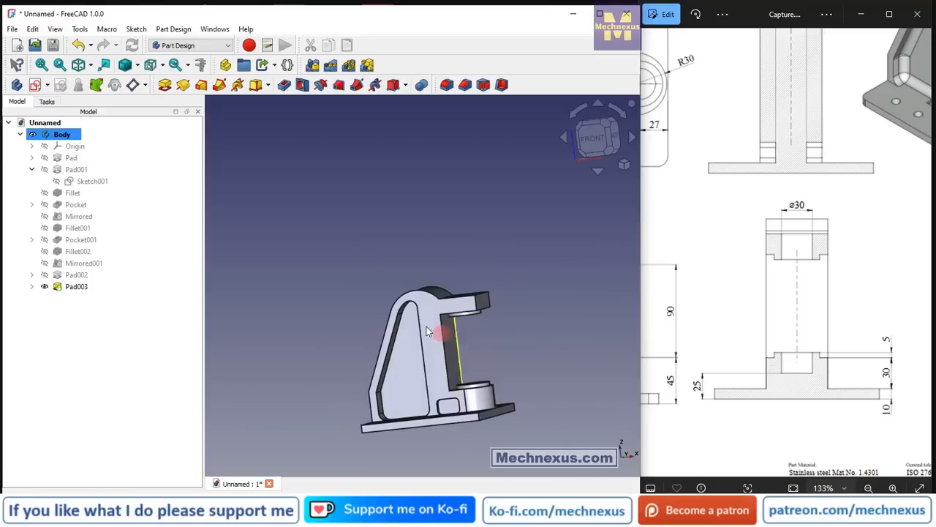
{"action": "scroll", "coordinate": [902, 193], "scroll_direction": "down", "scroll_amount": 5}
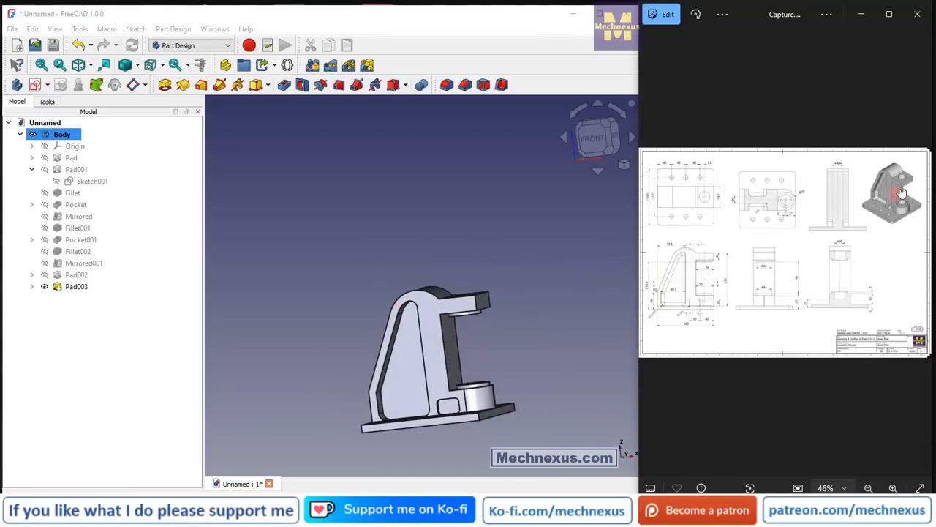
{"action": "scroll", "coordinate": [900, 180], "scroll_direction": "up", "scroll_amount": 3}
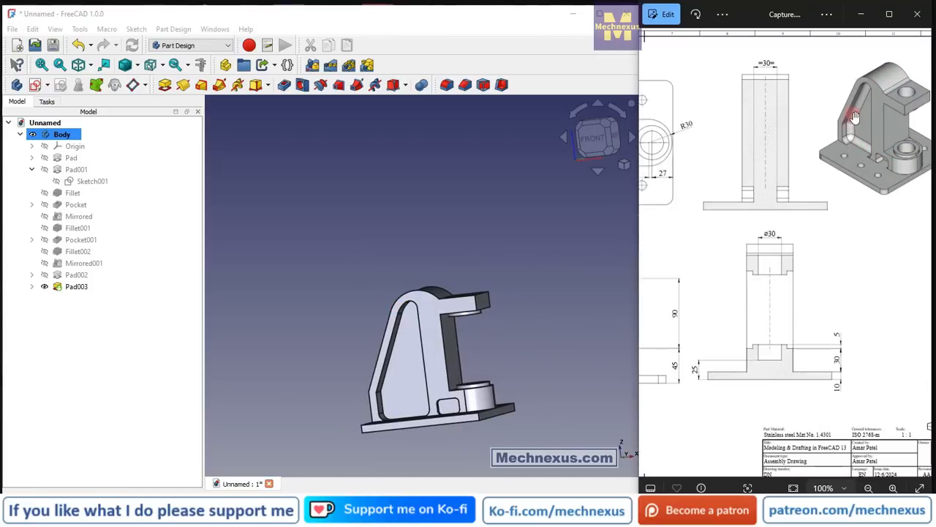
{"action": "scroll", "coordinate": [418, 418], "scroll_direction": "up", "scroll_amount": 5}
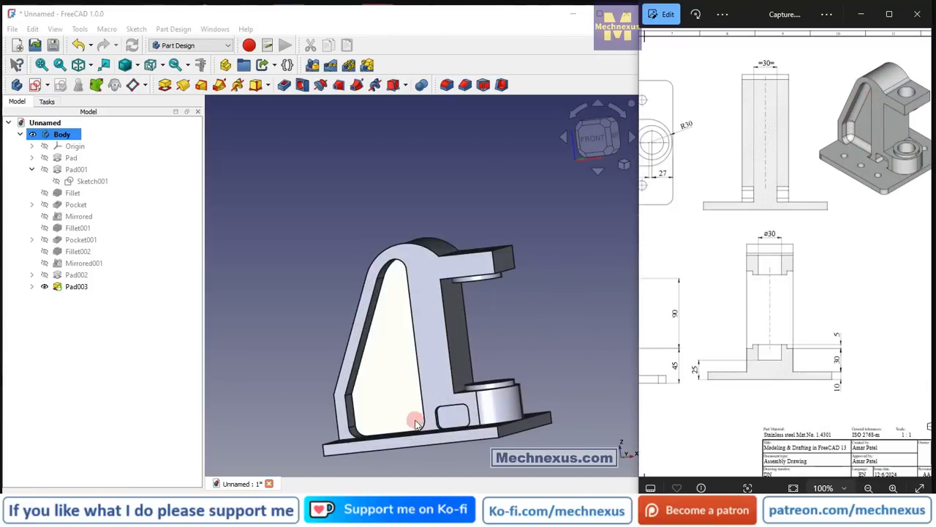
Fillet the floor edges of the triangular pockets on both sides of the bracket with a 10 mm radius.
{"action": "scroll", "coordinate": [360, 436], "scroll_direction": "up", "scroll_amount": 3}
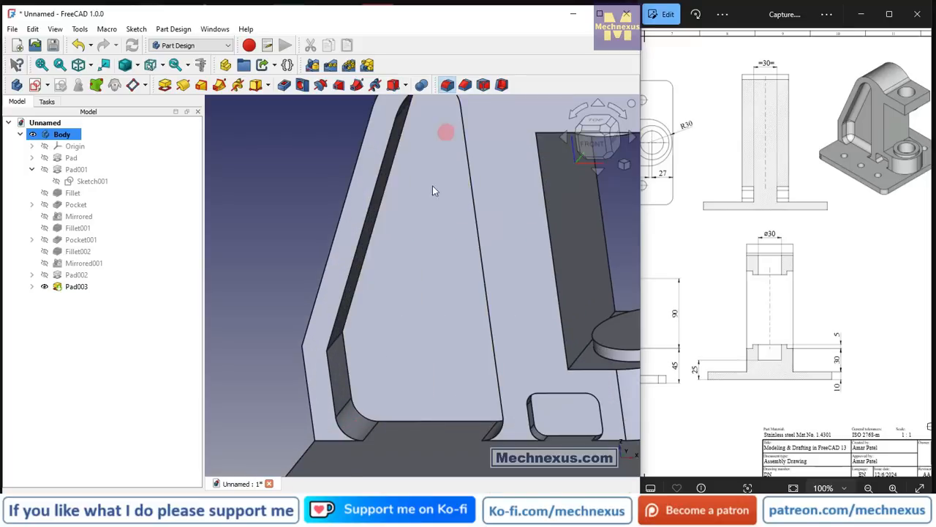
{"action": "left_click", "coordinate": [335, 377]}
{"action": "scroll", "coordinate": [403, 352], "scroll_direction": "down", "scroll_amount": 4}
{"action": "middle_click_drag", "start_coordinate": [403, 353], "coordinate": [501, 273]}
{"action": "scroll", "coordinate": [511, 260], "scroll_direction": "up", "scroll_amount": 5}
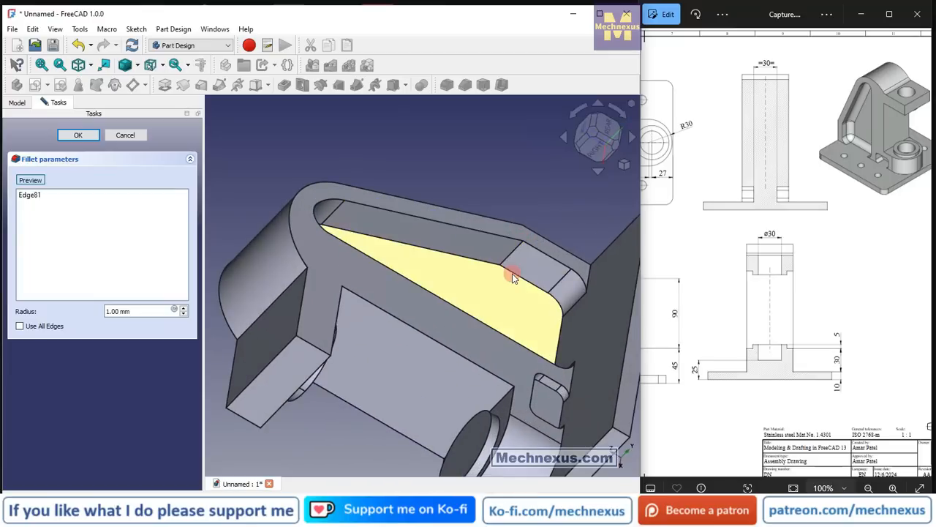
{"action": "scroll", "coordinate": [512, 271], "scroll_direction": "up", "scroll_amount": 5}
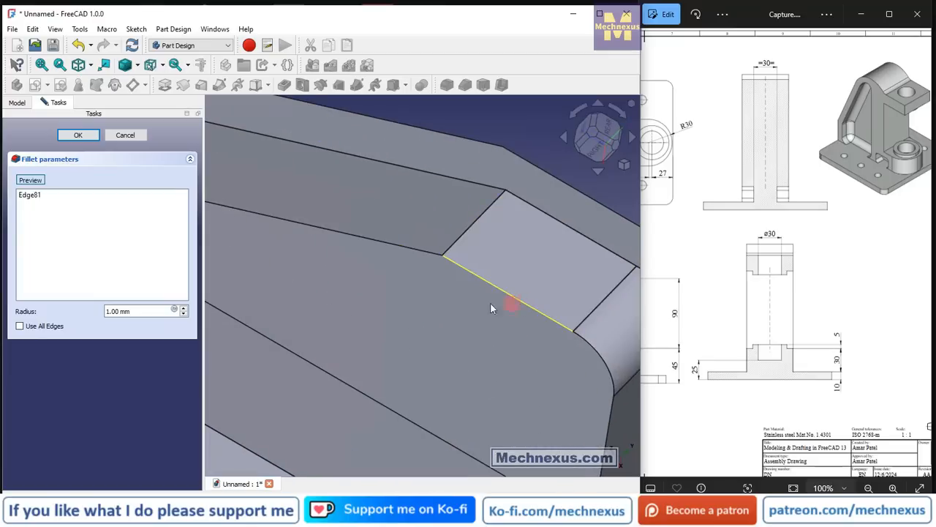
{"action": "left_click", "coordinate": [508, 305]}
{"action": "scroll", "coordinate": [476, 300], "scroll_direction": "down", "scroll_amount": 5}
{"action": "scroll", "coordinate": [443, 296], "scroll_direction": "down", "scroll_amount": 5}
{"action": "middle_click_drag", "start_coordinate": [449, 335], "coordinate": [527, 297]}
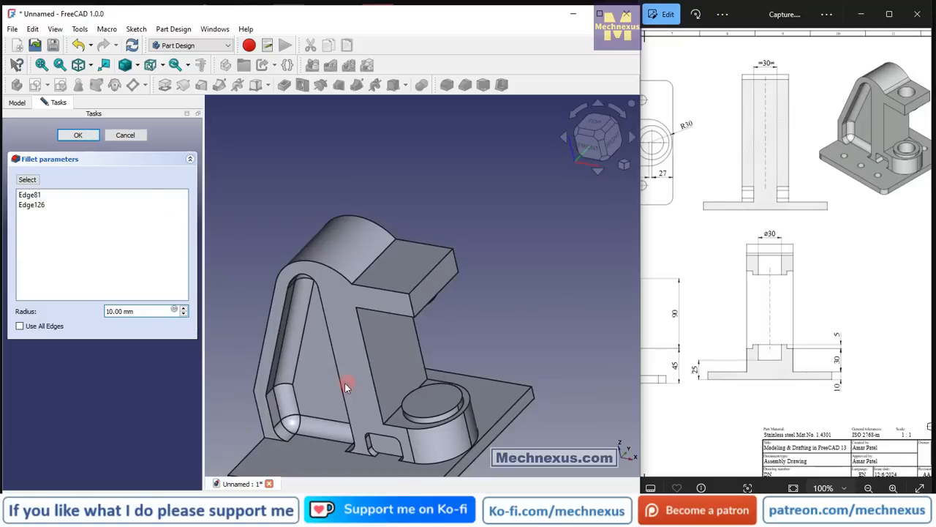
{"action": "scroll", "coordinate": [341, 393], "scroll_direction": "down", "scroll_amount": 2}
{"action": "middle_click_drag", "start_coordinate": [341, 393], "coordinate": [347, 389]}
{"action": "left_click", "coordinate": [247, 255]}
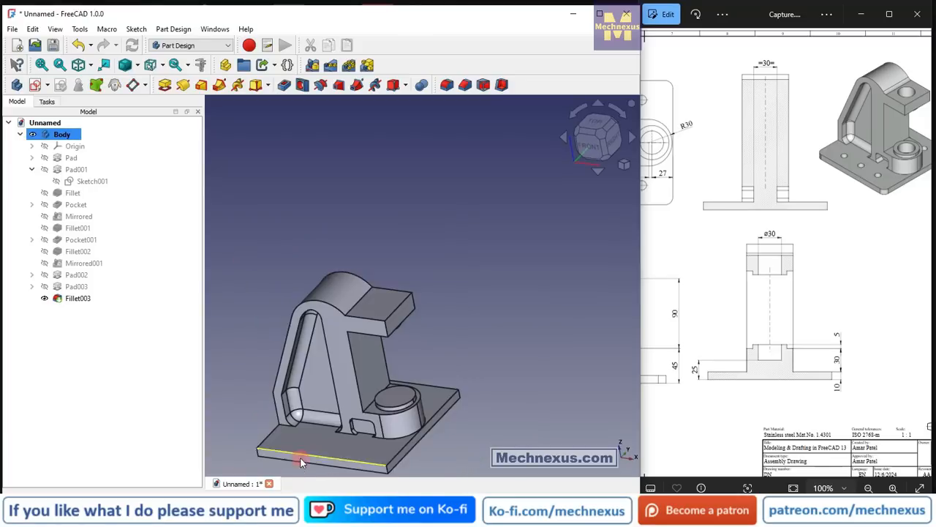
Examine the filleted pocket and upper arm, and check the reference drawing for the next feature.
{"action": "scroll", "coordinate": [313, 365], "scroll_direction": "up", "scroll_amount": 5}
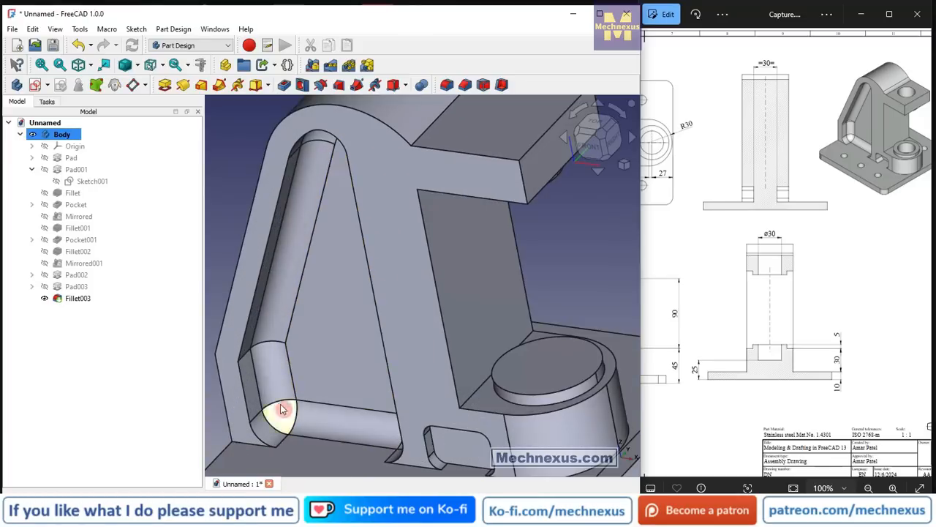
{"action": "middle_click_drag", "start_coordinate": [320, 182], "coordinate": [527, 278]}
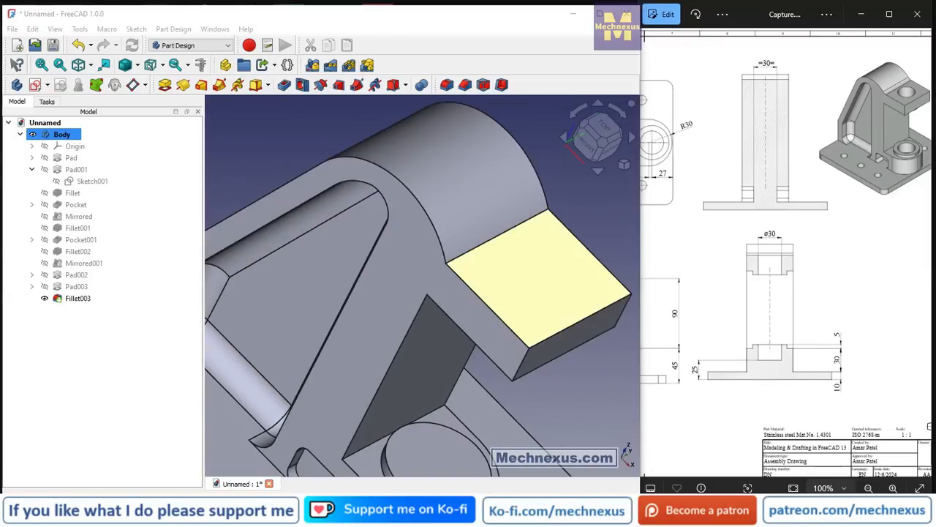
{"action": "scroll", "coordinate": [424, 147], "scroll_direction": "down", "scroll_amount": 5}
{"action": "middle_click_drag", "start_coordinate": [445, 198], "coordinate": [402, 189]}
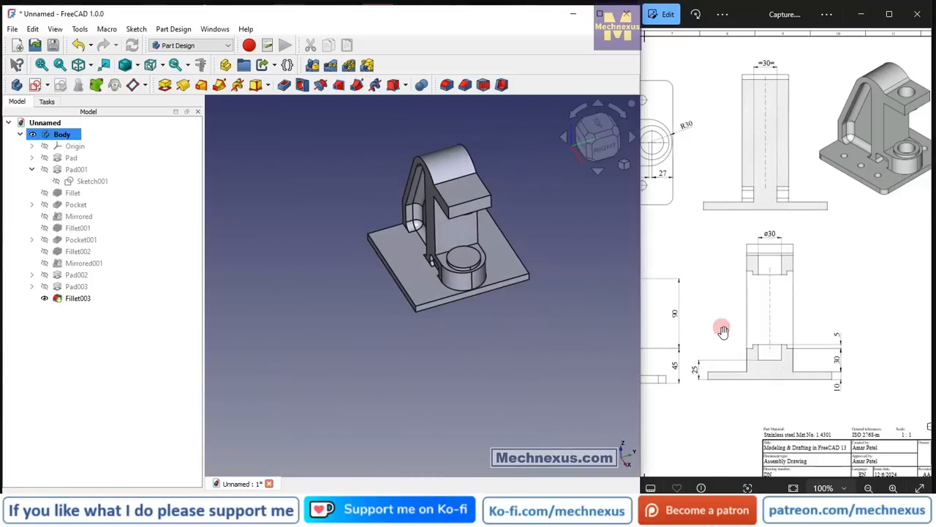
{"action": "double_click", "coordinate": [738, 372]}
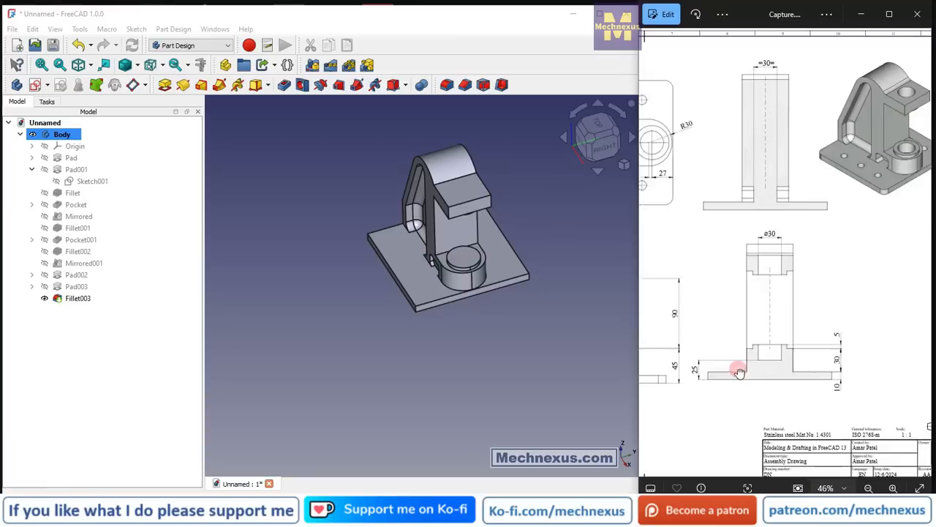
Create a datum plane attached to the underside of the base plate with a z-offset of -25 mm.
{"action": "double_click", "coordinate": [850, 302]}
{"action": "scroll", "coordinate": [817, 341], "scroll_direction": "up", "scroll_amount": 5}
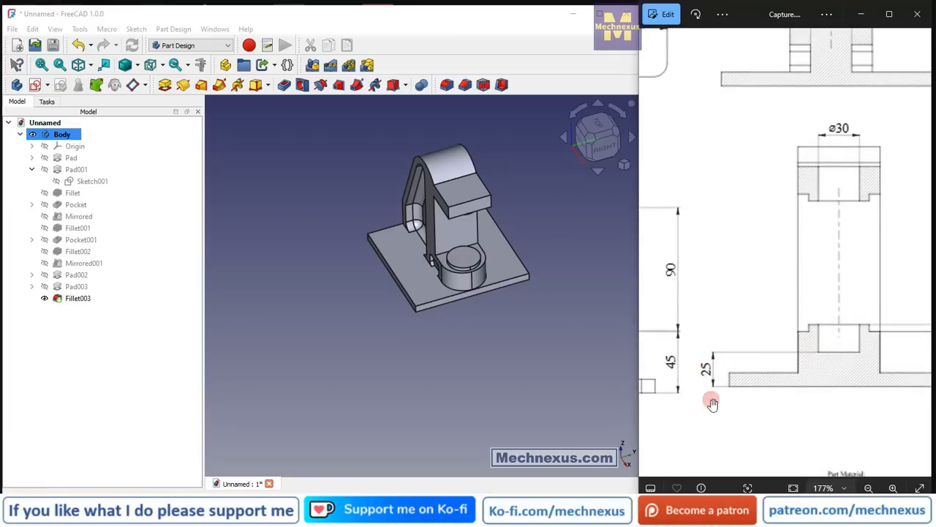
{"action": "scroll", "coordinate": [704, 363], "scroll_direction": "down", "scroll_amount": 3}
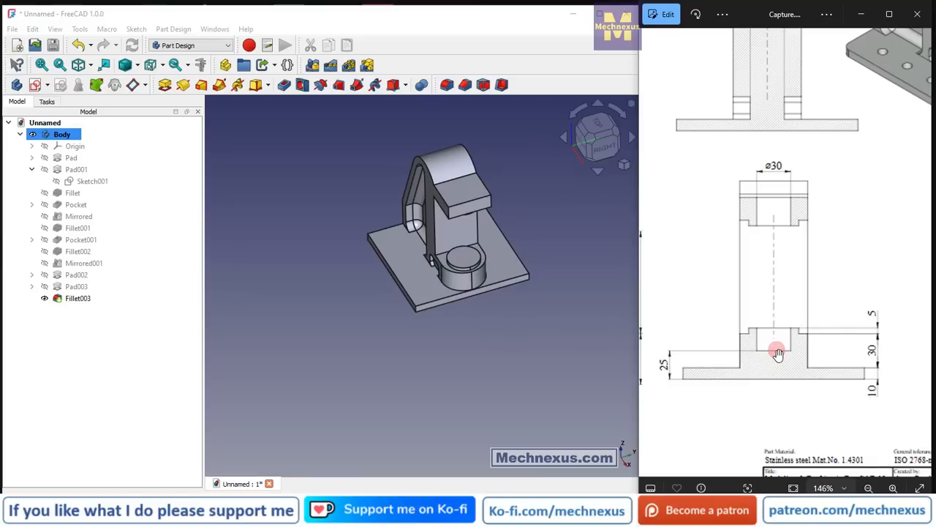
{"action": "left_click", "coordinate": [474, 306]}
{"action": "scroll", "coordinate": [465, 271], "scroll_direction": "up", "scroll_amount": 4}
{"action": "middle_click_drag", "start_coordinate": [462, 331], "coordinate": [474, 220]}
{"action": "left_click", "coordinate": [471, 388]}
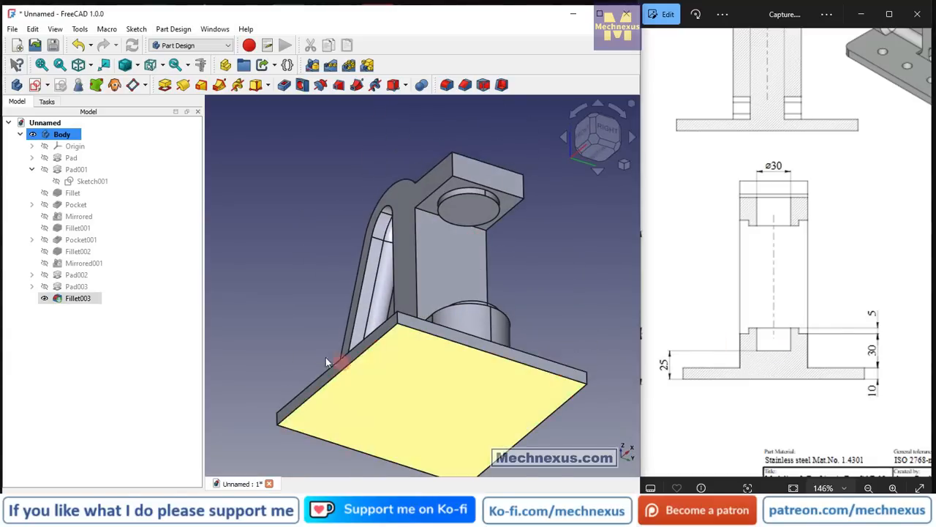
{"action": "left_click", "coordinate": [132, 86]}
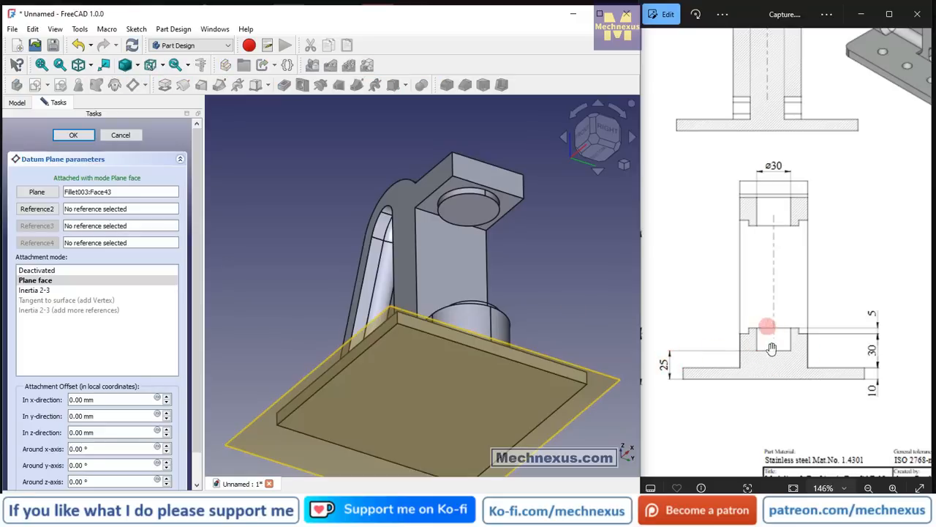
{"action": "left_click", "coordinate": [146, 433]}
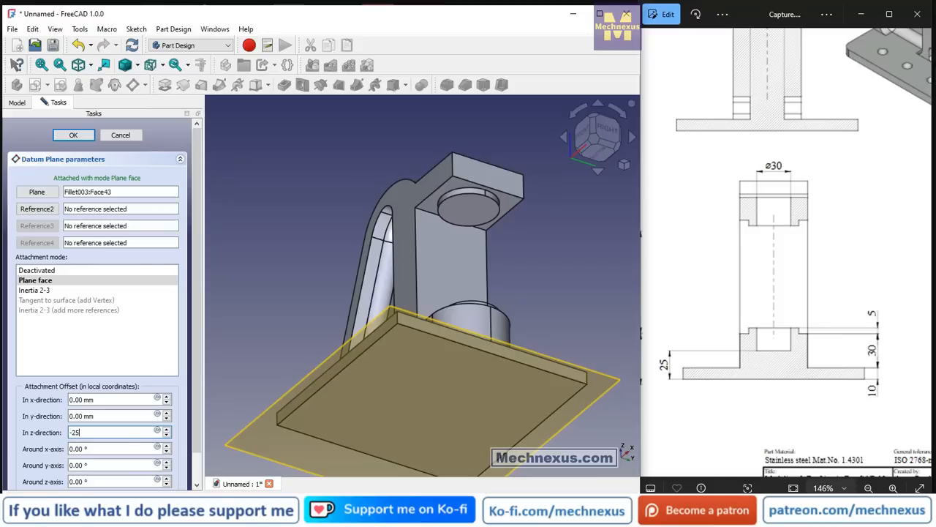
{"action": "middle_click_drag", "start_coordinate": [293, 233], "coordinate": [341, 295]}
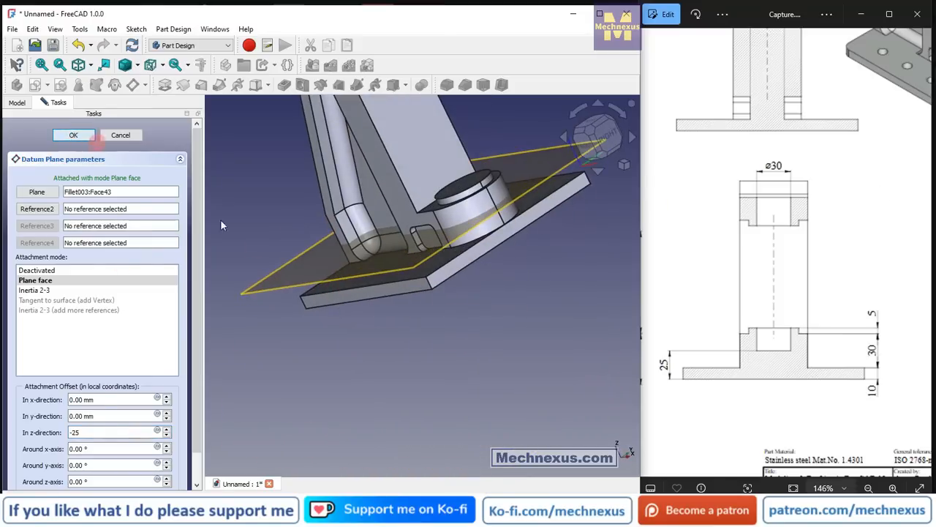
{"action": "left_click", "coordinate": [79, 135]}
Start a sketch on the datum plane and project the lower boss's circular edge into it as external geometry.
{"action": "scroll", "coordinate": [366, 409], "scroll_direction": "down", "scroll_amount": 2}
{"action": "scroll", "coordinate": [536, 240], "scroll_direction": "up", "scroll_amount": 2}
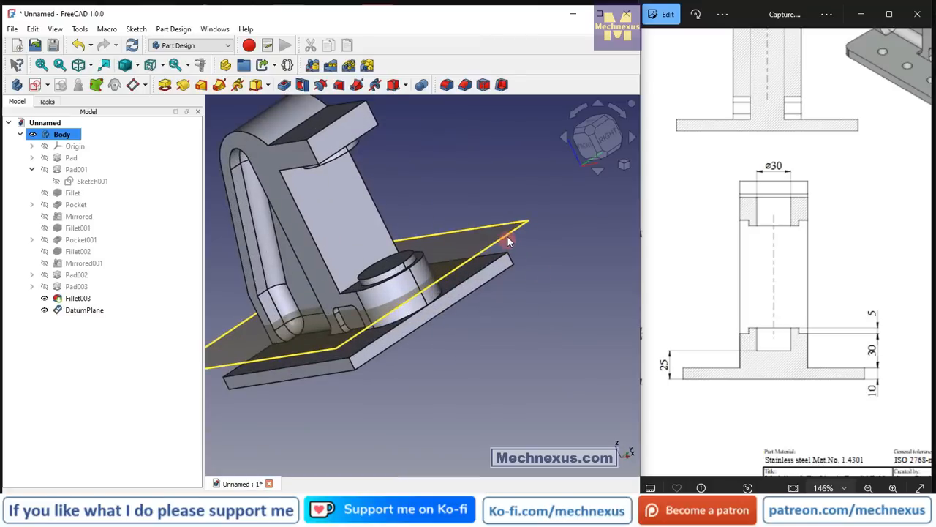
{"action": "left_click", "coordinate": [508, 237]}
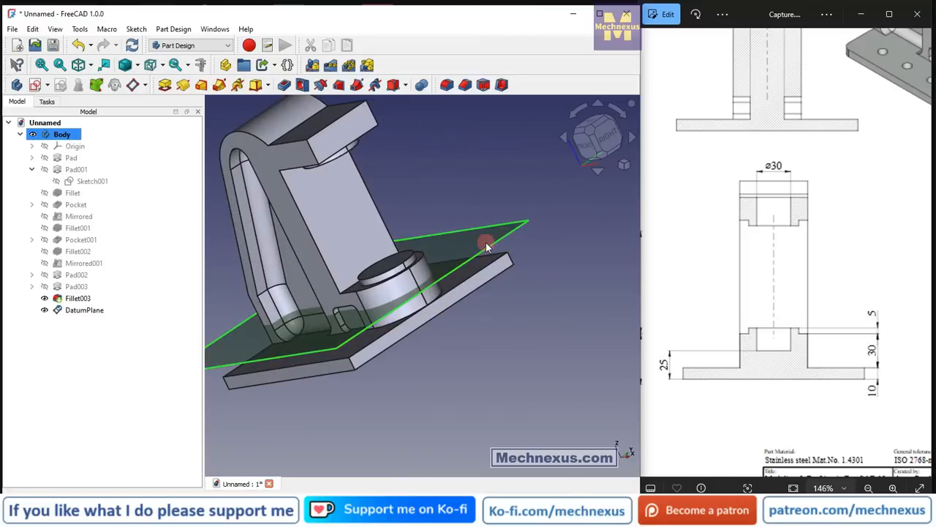
{"action": "left_click", "coordinate": [35, 85]}
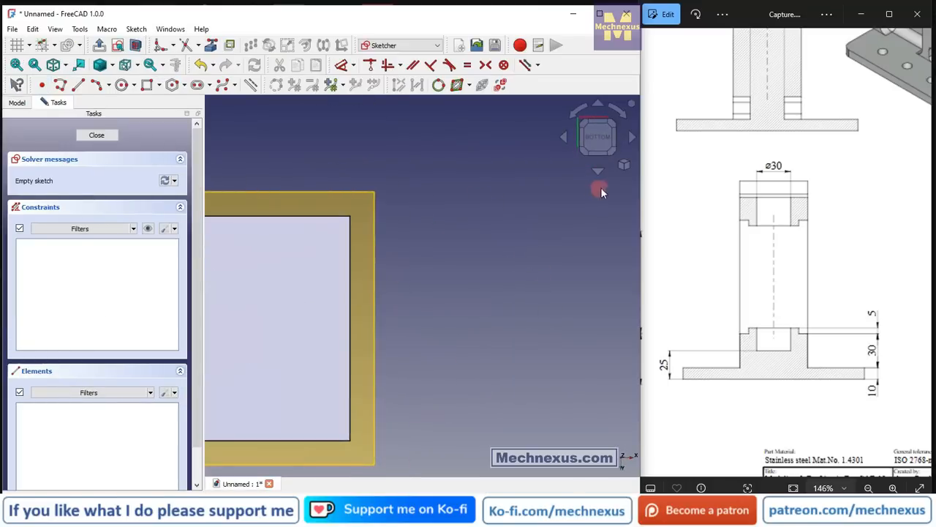
{"action": "left_click", "coordinate": [625, 167]}
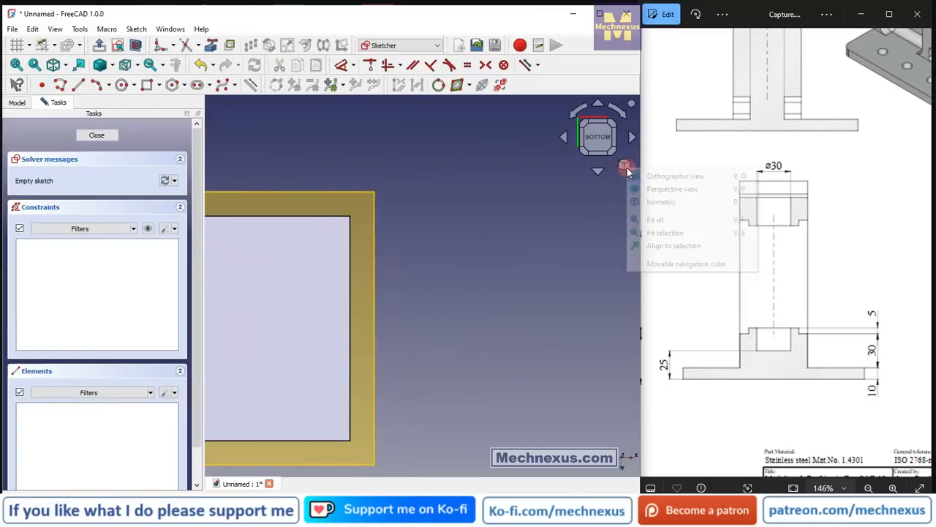
{"action": "left_click", "coordinate": [648, 201]}
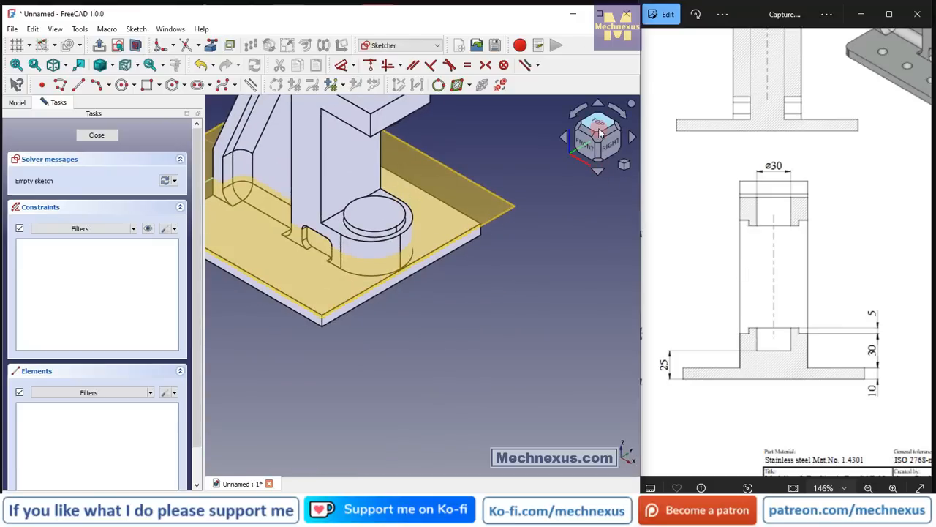
{"action": "left_click", "coordinate": [602, 125]}
{"action": "scroll", "coordinate": [468, 324], "scroll_direction": "down", "scroll_amount": 2}
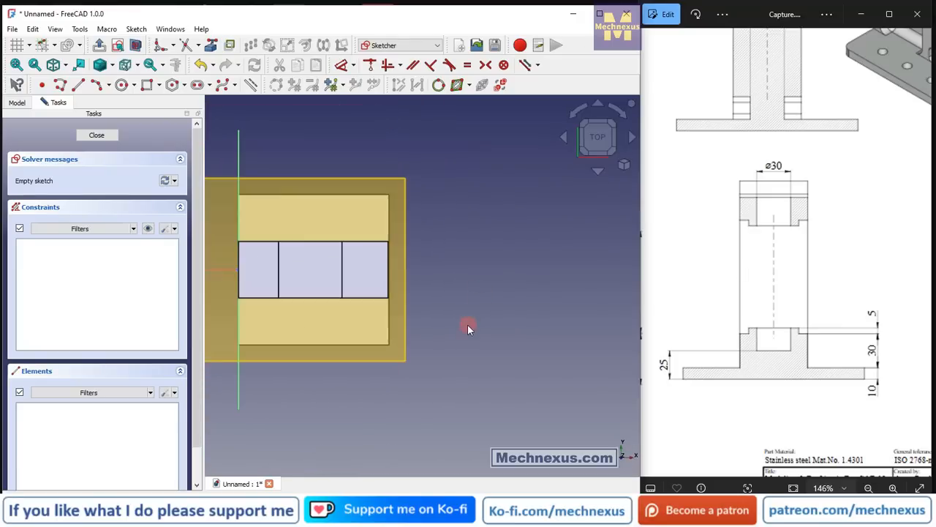
{"action": "scroll", "coordinate": [290, 284], "scroll_direction": "up", "scroll_amount": 2}
{"action": "mouse_move", "coordinate": [325, 298]}
{"action": "middle_mouse_down"}
{"action": "mouse_move", "coordinate": [283, 268]}
{"action": "mouse_move", "coordinate": [408, 267]}
{"action": "middle_mouse_up"}
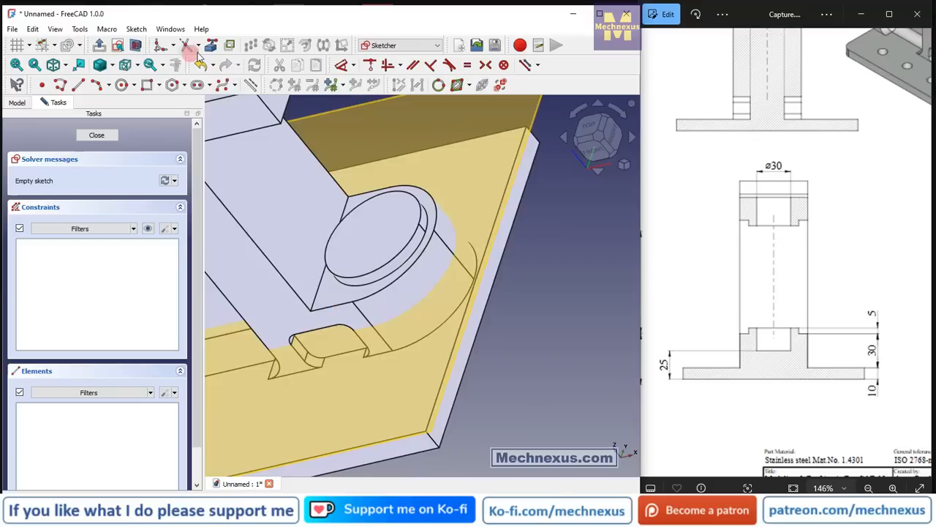
{"action": "left_click", "coordinate": [422, 235]}
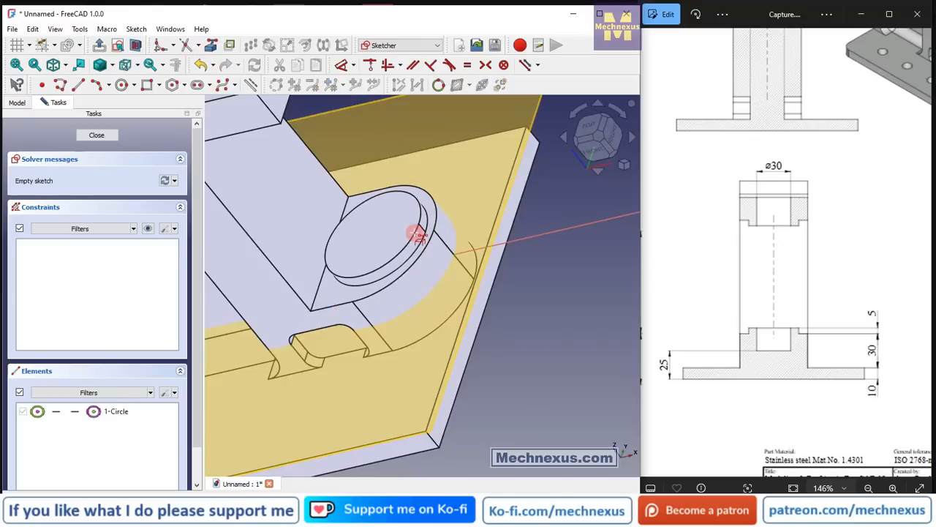
Switch the model to wireframe display and sketch a circle about 22 mm in diameter centred on the projected boss circle.
{"action": "left_click", "coordinate": [594, 131]}
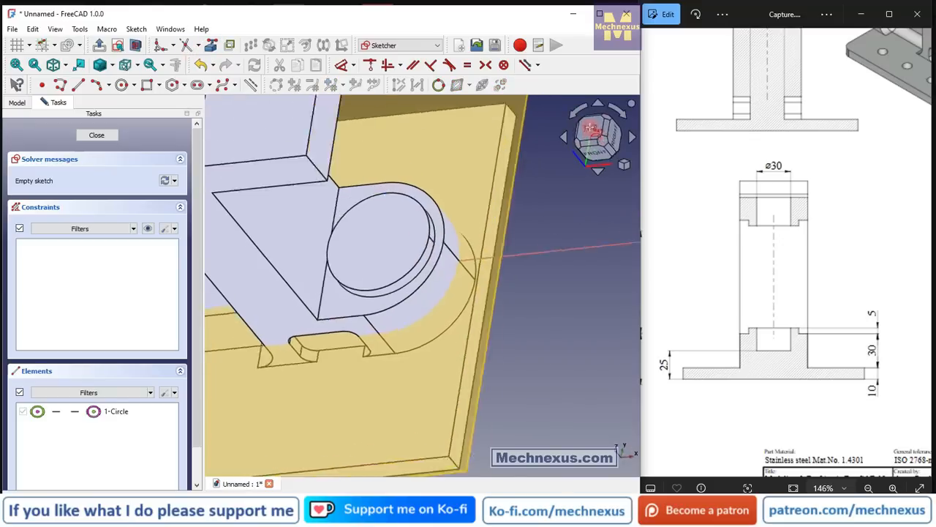
{"action": "left_click", "coordinate": [126, 64]}
{"action": "left_click", "coordinate": [128, 107]}
{"action": "scroll", "coordinate": [388, 240], "scroll_direction": "up", "scroll_amount": 1}
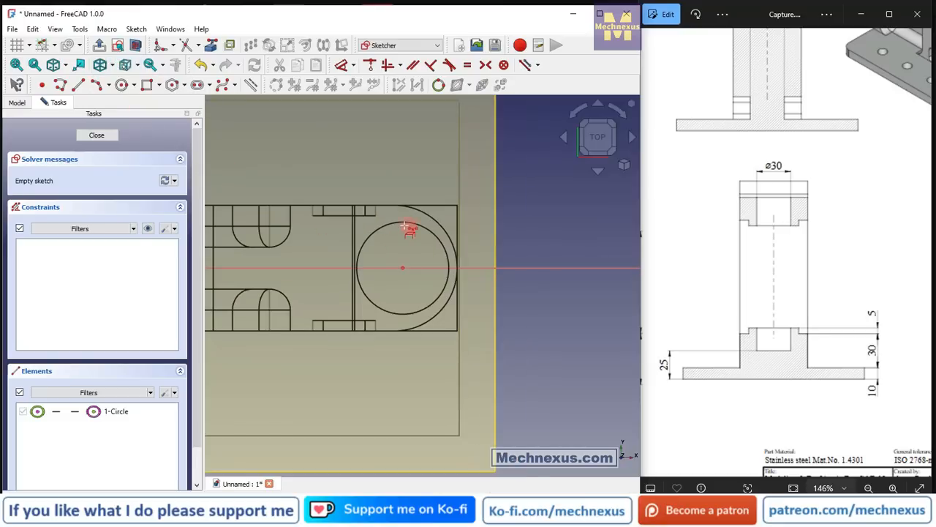
{"action": "middle_click_drag", "start_coordinate": [419, 277], "coordinate": [411, 243]}
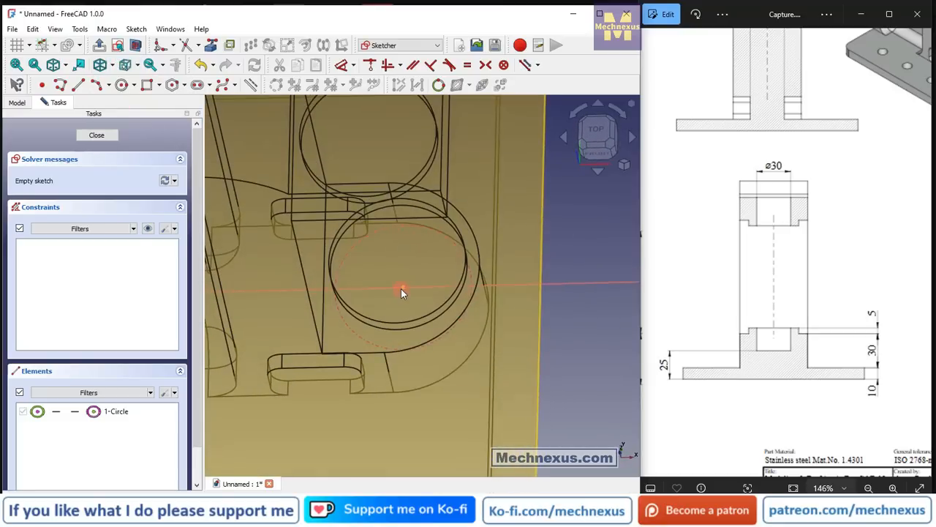
{"action": "scroll", "coordinate": [777, 310], "scroll_direction": "down", "scroll_amount": 4}
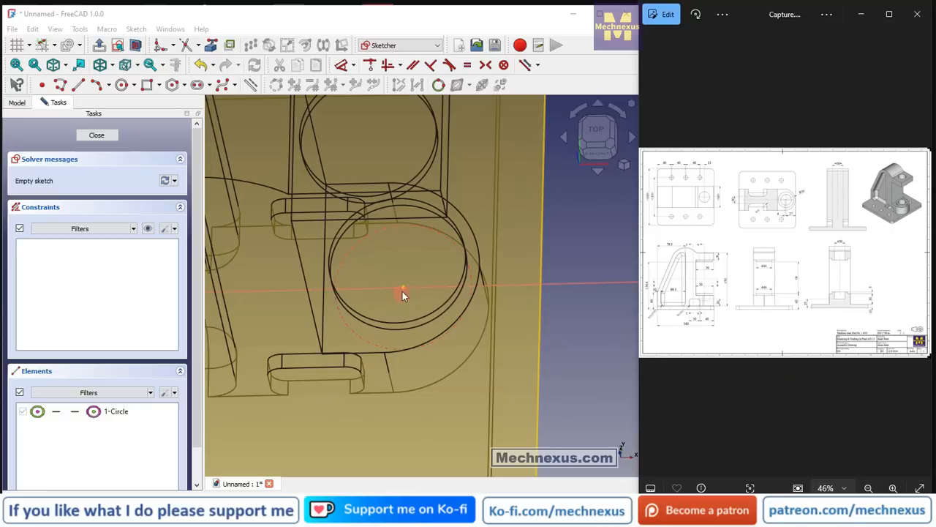
{"action": "left_click", "coordinate": [122, 85]}
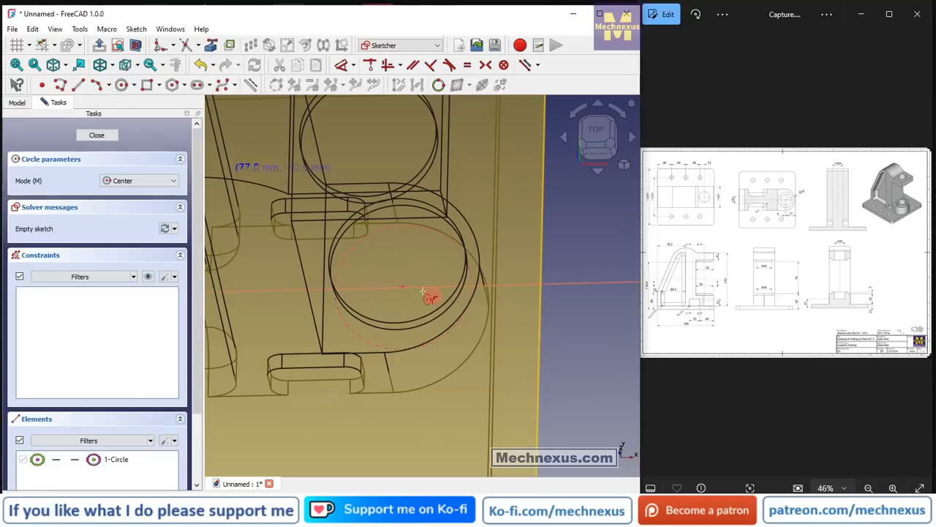
{"action": "left_click", "coordinate": [400, 285]}
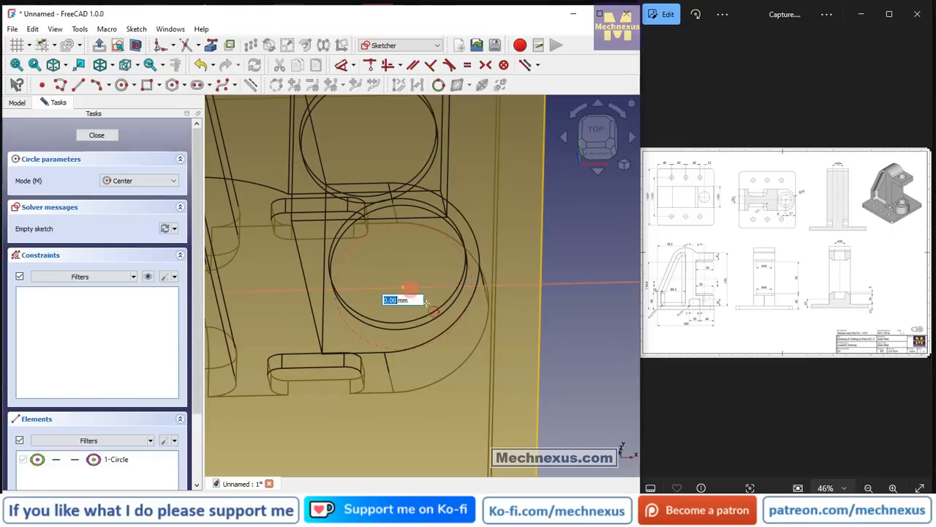
{"action": "left_click", "coordinate": [429, 307]}
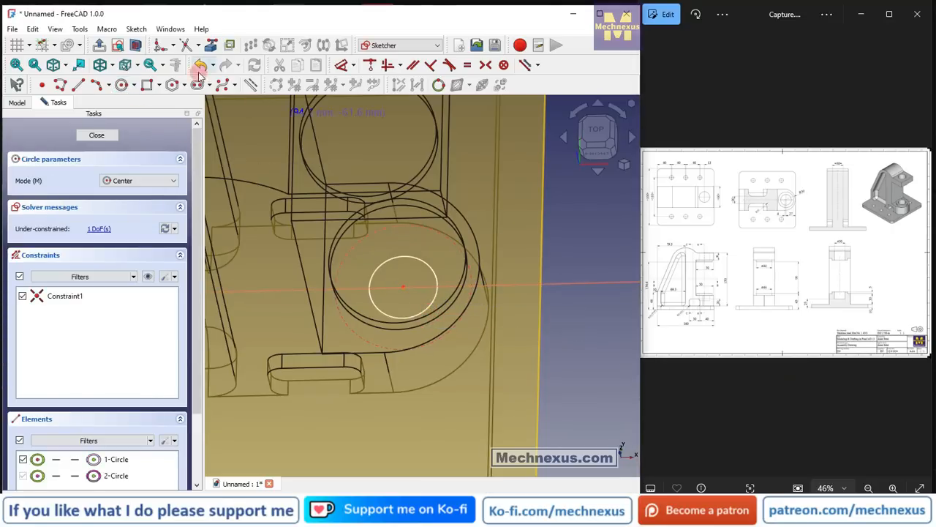
Constrain the sketched circle's diameter to 30 mm and close the sketch.
{"action": "left_click", "coordinate": [342, 64]}
{"action": "left_click", "coordinate": [416, 264]}
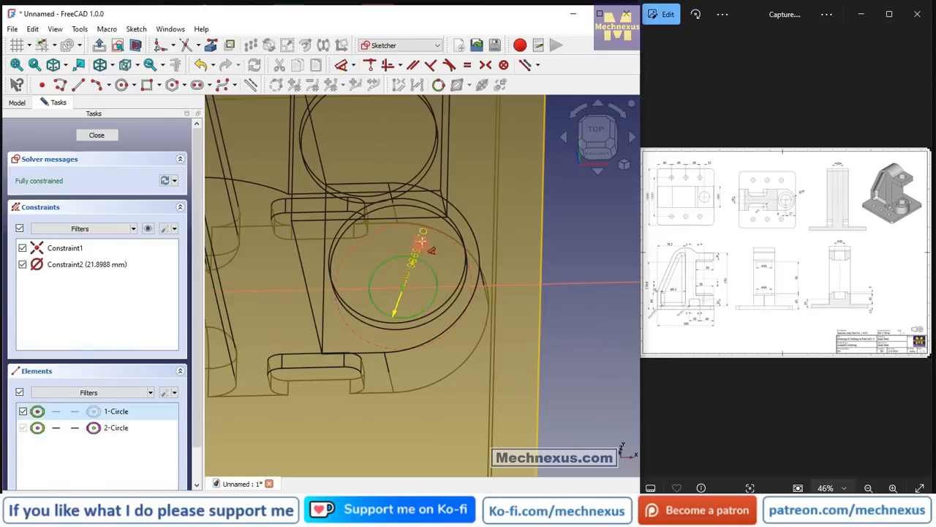
{"action": "left_click", "coordinate": [428, 242]}
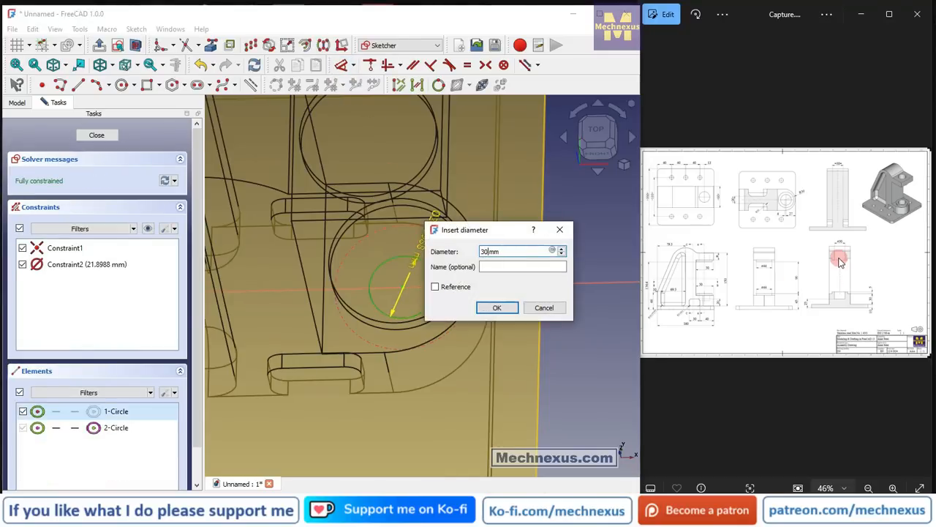
{"action": "type", "text": "30"}
{"action": "key", "text": "Return"}
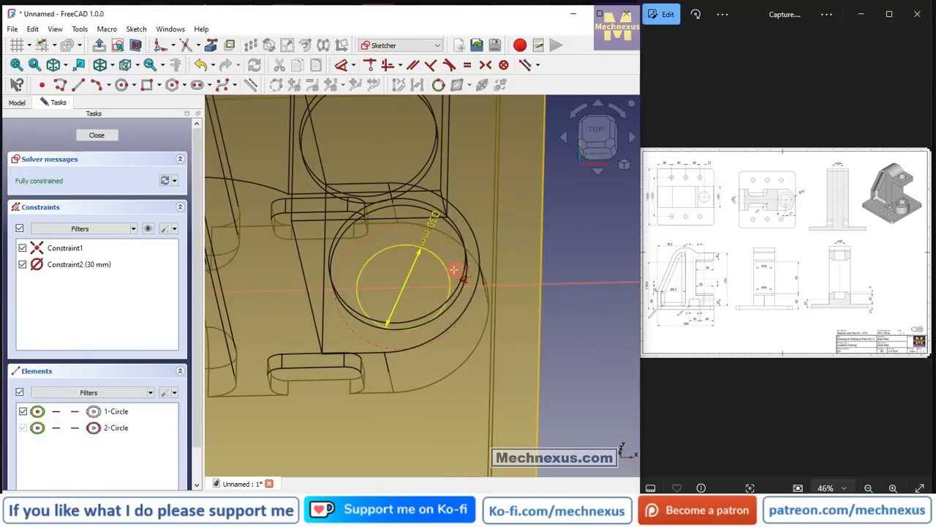
{"action": "mouse_move", "coordinate": [454, 270]}
{"action": "middle_mouse_down"}
{"action": "mouse_move", "coordinate": [418, 251]}
{"action": "mouse_move", "coordinate": [428, 247]}
{"action": "middle_mouse_up"}
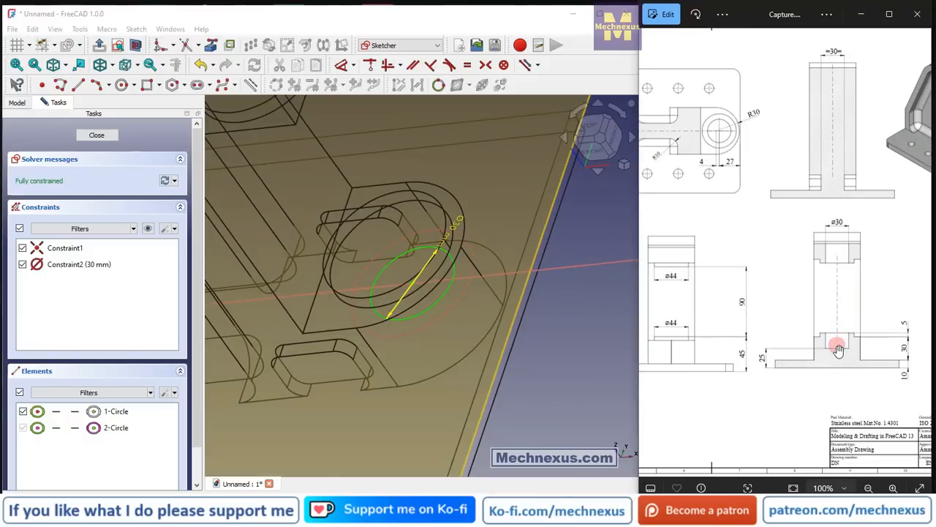
{"action": "scroll", "coordinate": [380, 268], "scroll_direction": "down", "scroll_amount": 4}
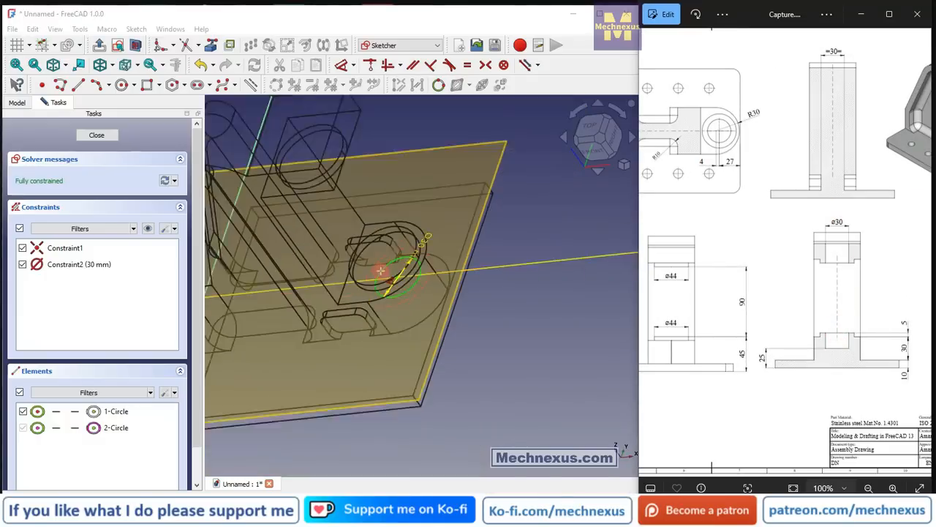
{"action": "left_click", "coordinate": [96, 136]}
Check the reference drawing's top and front views, and switch the model's display from wireframe back to shaded.
{"action": "left_click_drag", "start_coordinate": [681, 316], "coordinate": [877, 341]}
{"action": "left_click_drag", "start_coordinate": [775, 366], "coordinate": [828, 373]}
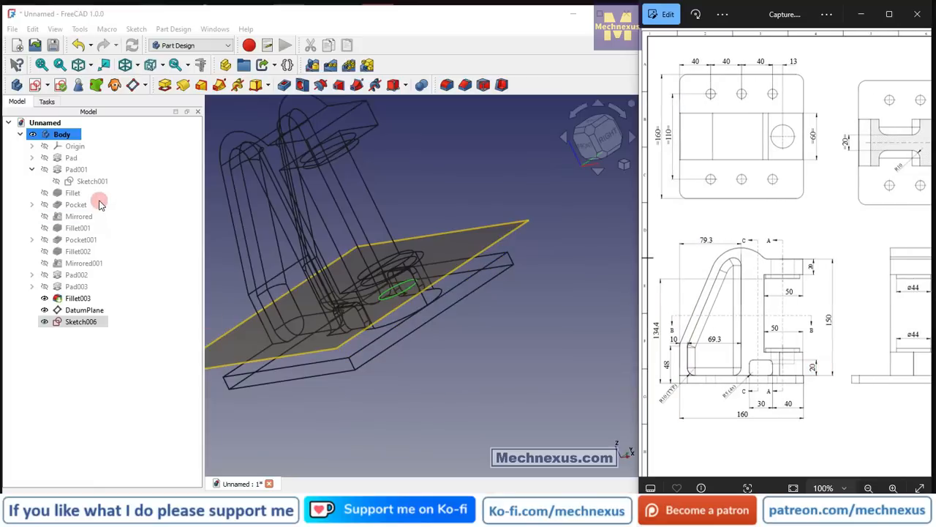
{"action": "left_click", "coordinate": [563, 332]}
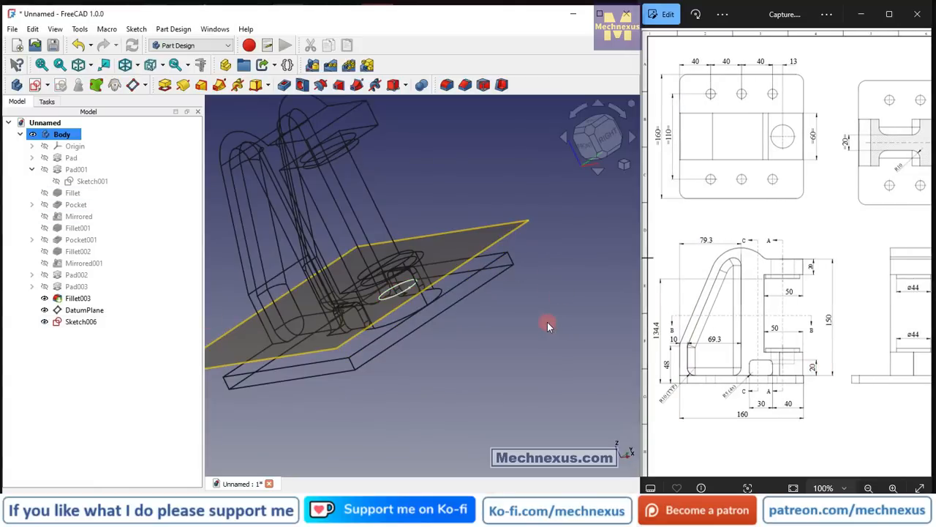
{"action": "key", "text": "v"}
{"action": "key", "text": "1"}
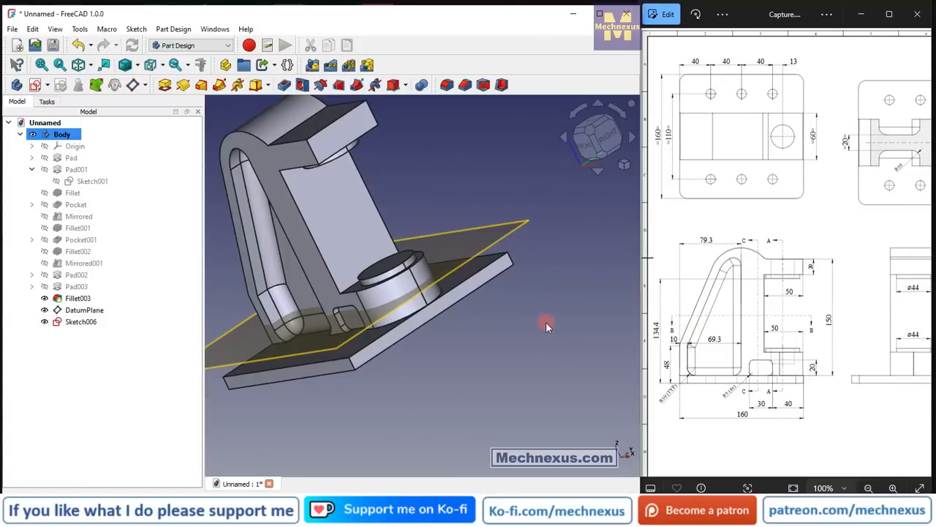
Pocket the 30 mm circle sketch with type Through all, cutting the hole through the lower boss and upper arm.
{"action": "left_click", "coordinate": [67, 325]}
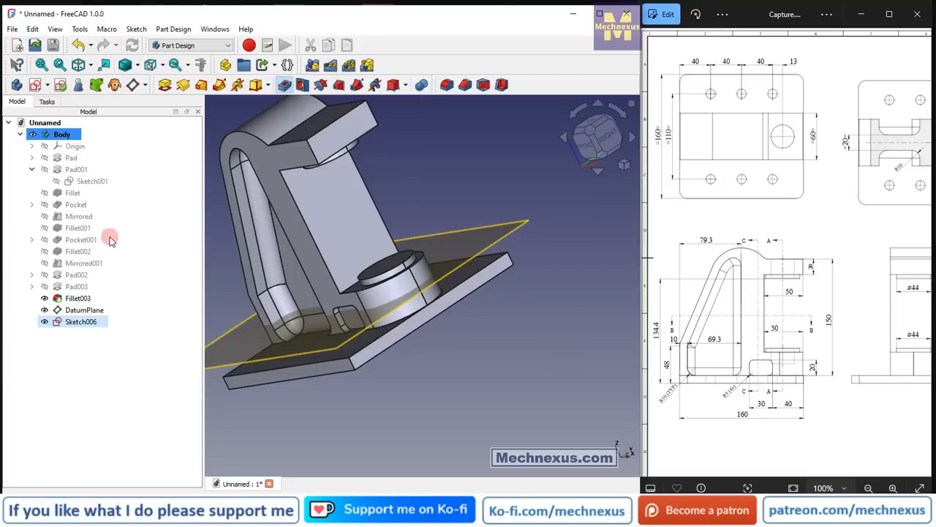
{"action": "left_click", "coordinate": [126, 181]}
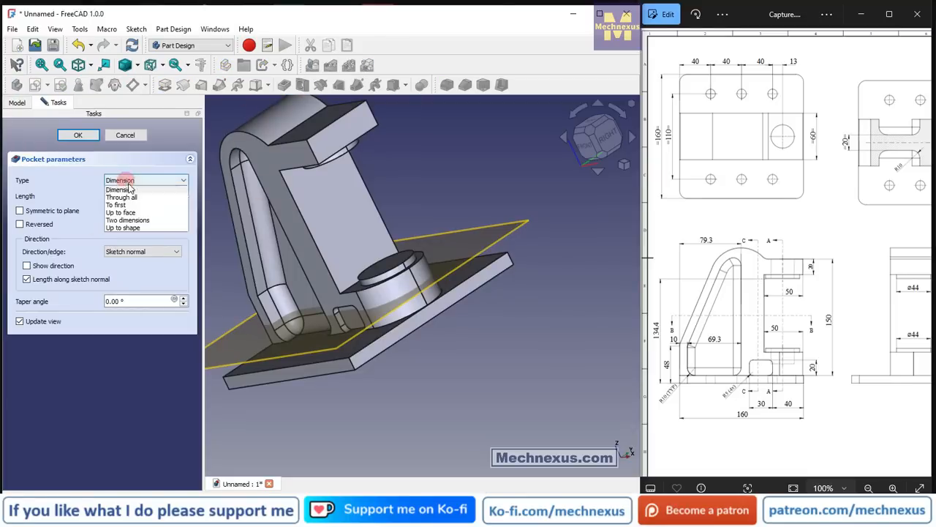
{"action": "left_click", "coordinate": [128, 195]}
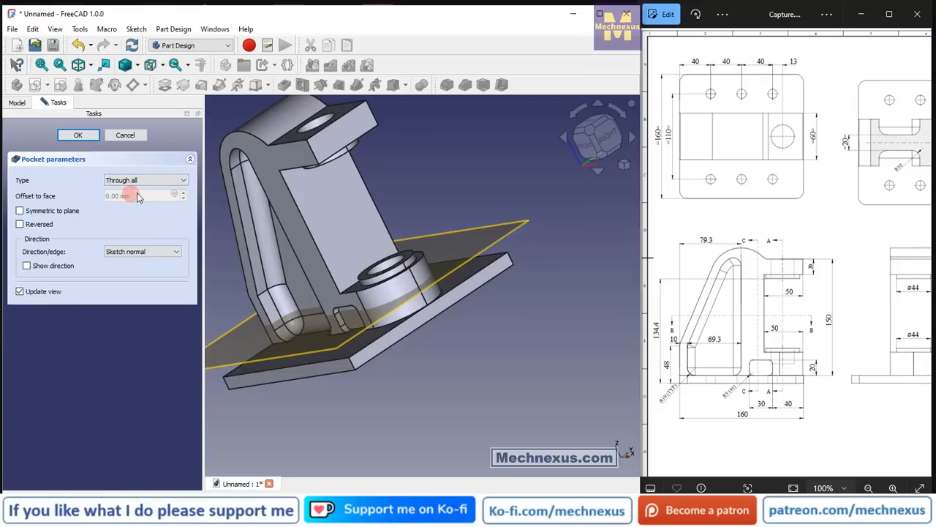
{"action": "middle_click_drag", "start_coordinate": [390, 269], "coordinate": [429, 309]}
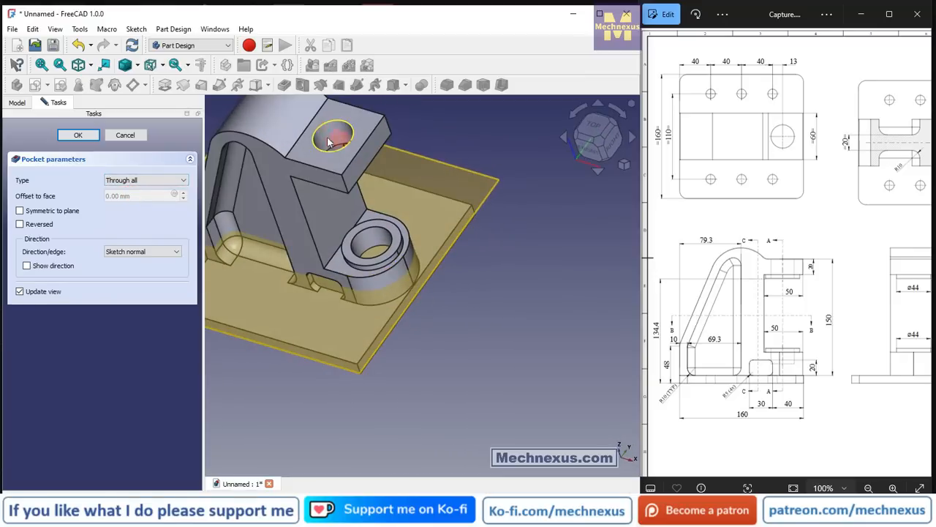
{"action": "scroll", "coordinate": [406, 302], "scroll_direction": "down", "scroll_amount": 2}
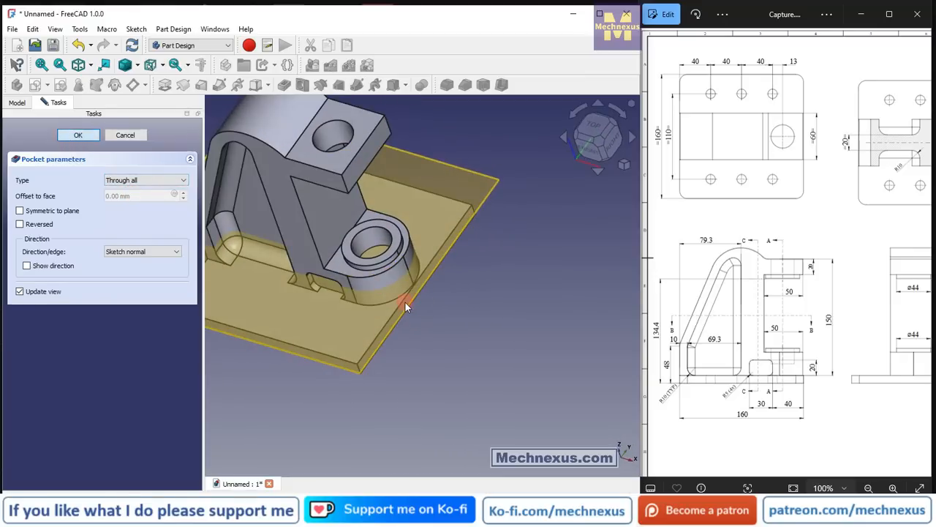
{"action": "left_click", "coordinate": [83, 310]}
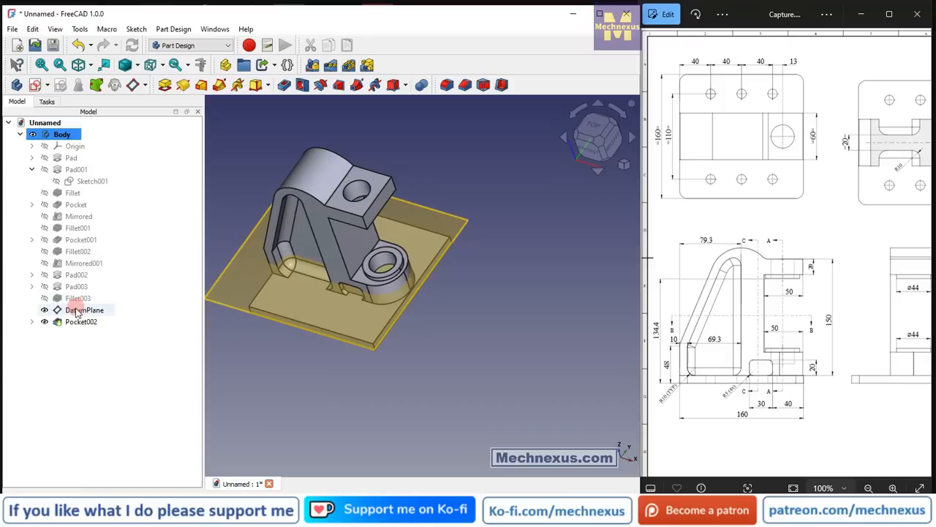
Hide the datum plane and check the base-plate details in the reference drawing's isometric, top and front views.
{"action": "key", "text": "space"}
{"action": "left_click", "coordinate": [493, 389]}
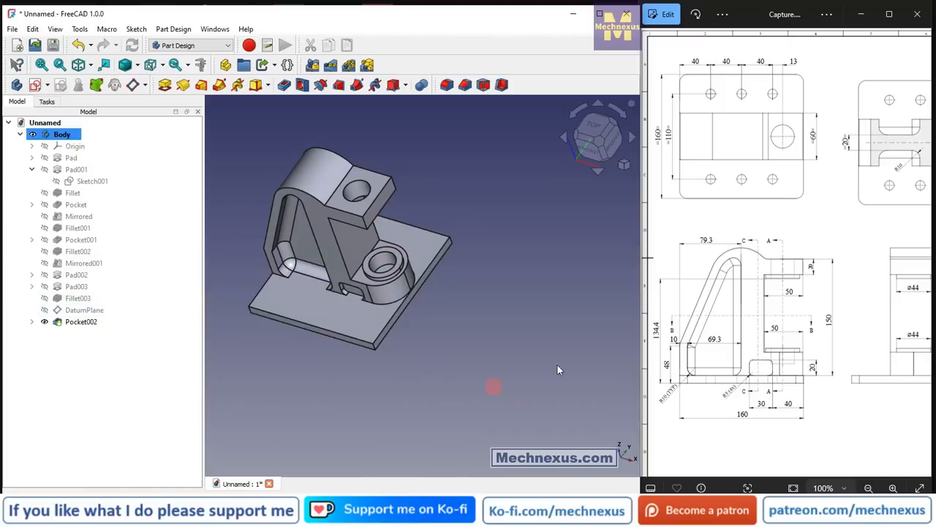
{"action": "double_click", "coordinate": [789, 301]}
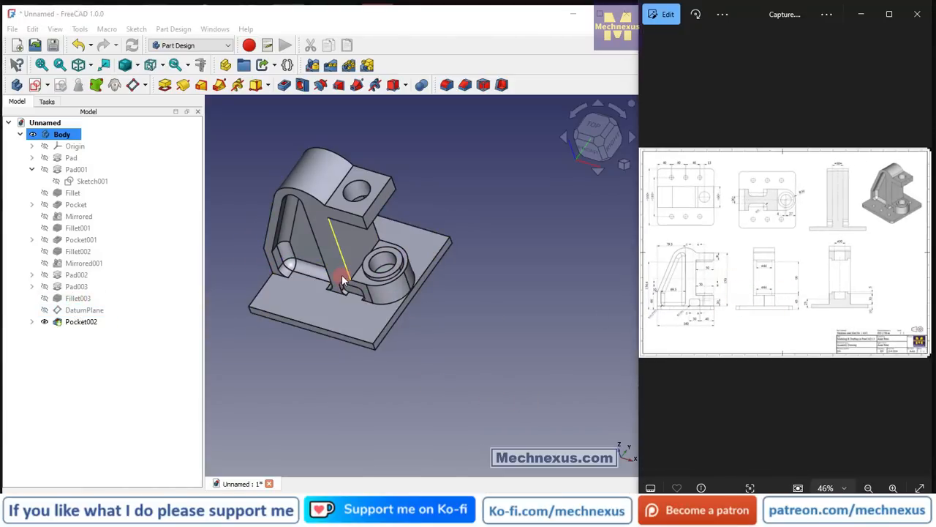
{"action": "scroll", "coordinate": [327, 250], "scroll_direction": "up", "scroll_amount": 2}
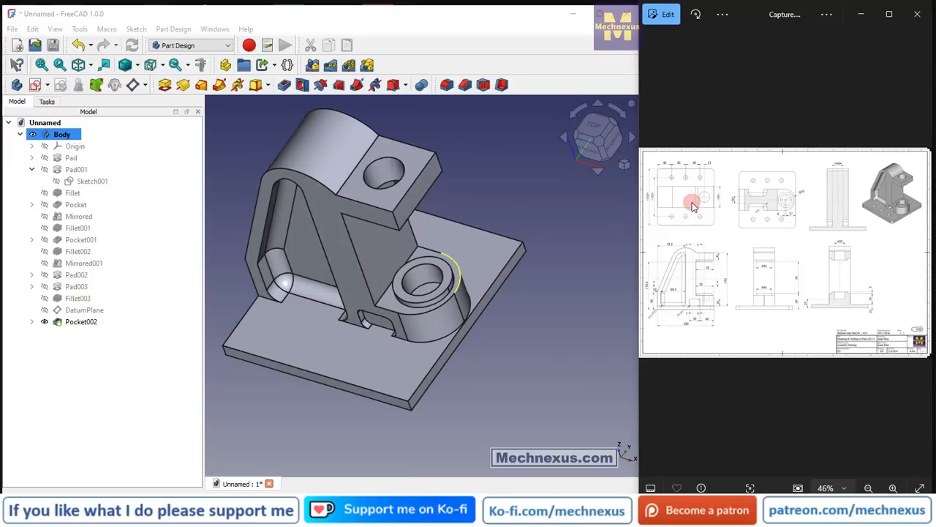
{"action": "double_click", "coordinate": [881, 223]}
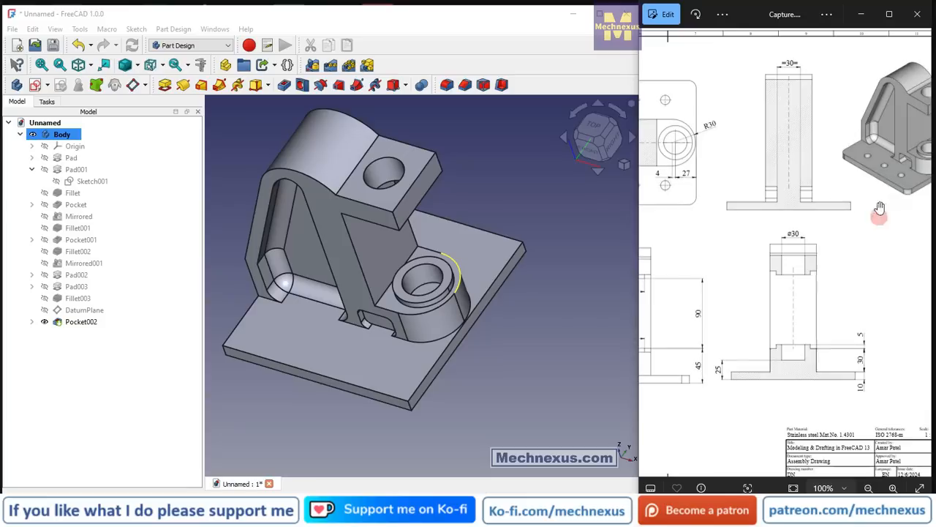
{"action": "left_click_drag", "start_coordinate": [876, 168], "coordinate": [812, 174]}
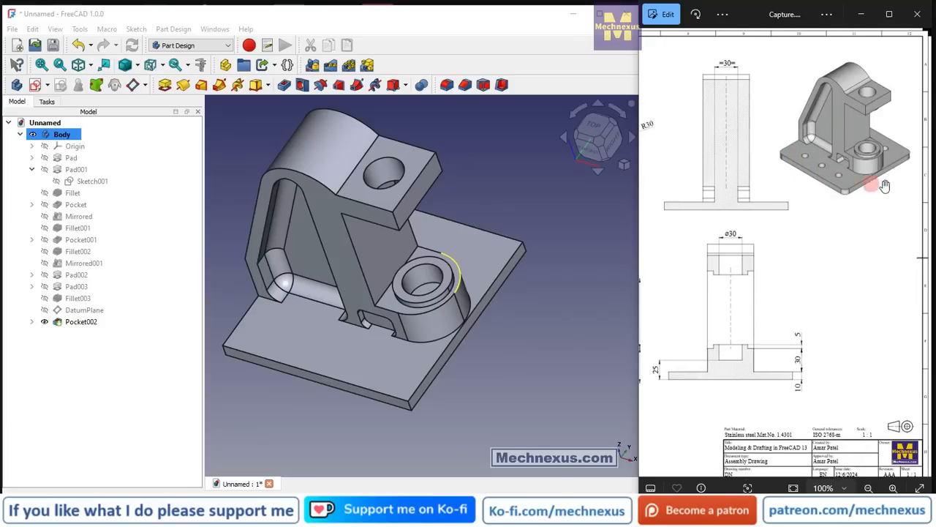
{"action": "double_click", "coordinate": [807, 199]}
{"action": "double_click", "coordinate": [690, 191]}
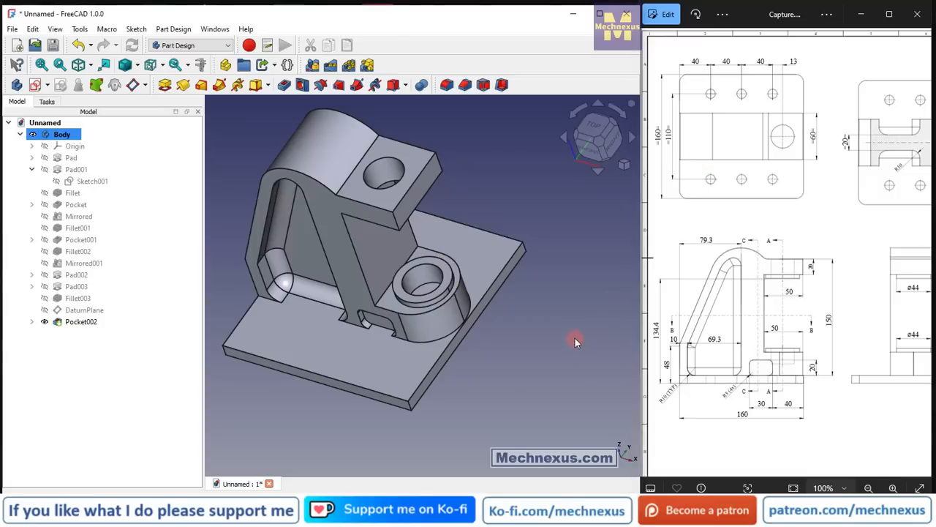
Start a sketch on the base plate's top face and switch the model to wireframe display.
{"action": "left_click", "coordinate": [355, 350]}
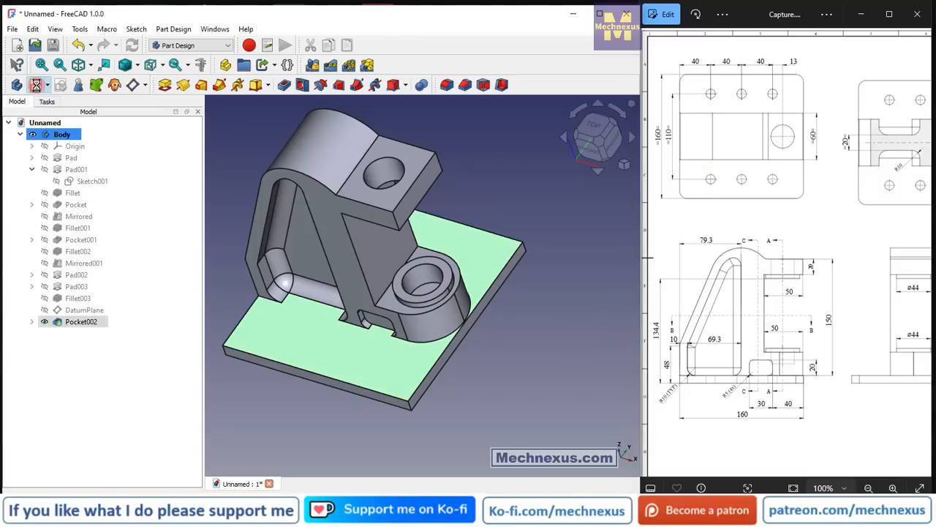
{"action": "left_click", "coordinate": [35, 85]}
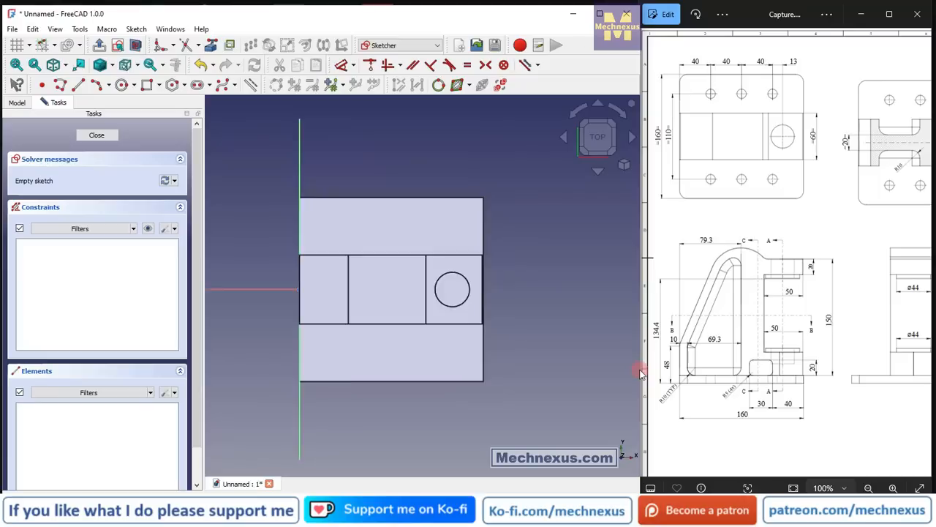
{"action": "scroll", "coordinate": [468, 312], "scroll_direction": "up", "scroll_amount": 1}
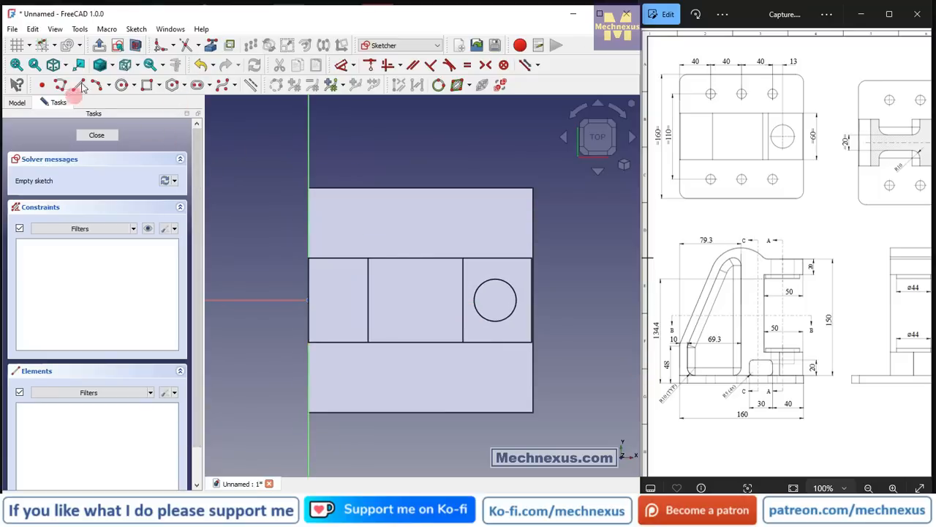
{"action": "left_click", "coordinate": [114, 69]}
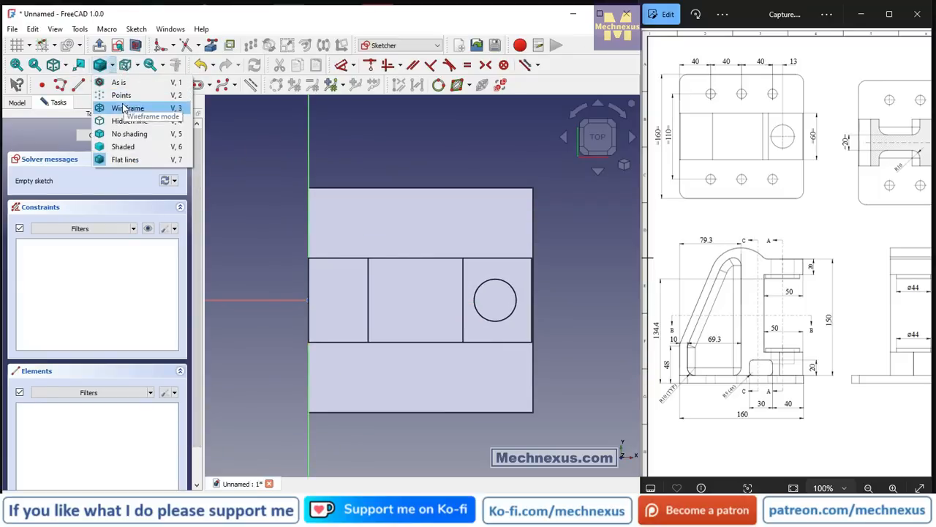
{"action": "left_click", "coordinate": [125, 107]}
{"action": "scroll", "coordinate": [417, 256], "scroll_direction": "up", "scroll_amount": 1}
Sketch a rectangle about 125 by 122 mm inside the base plate outline and convert its four lines to construction geometry.
{"action": "left_click", "coordinate": [147, 85]}
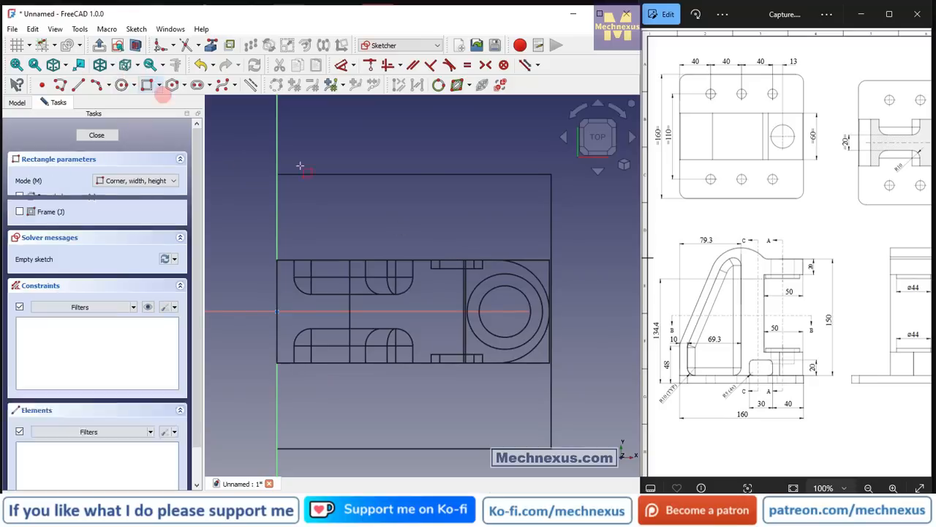
{"action": "left_click", "coordinate": [307, 204]}
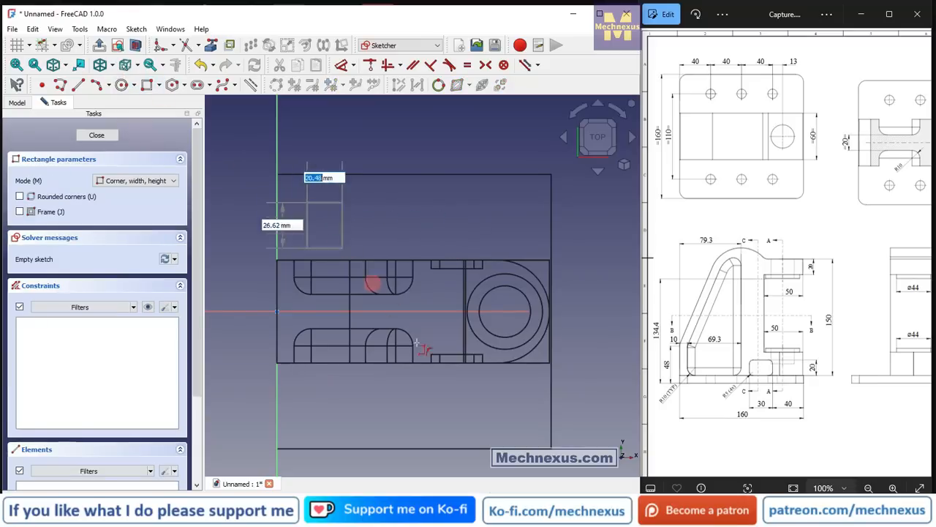
{"action": "left_click", "coordinate": [521, 412]}
{"action": "scroll", "coordinate": [314, 209], "scroll_direction": "down", "scroll_amount": 2}
{"action": "scroll", "coordinate": [305, 178], "scroll_direction": "up", "scroll_amount": 1}
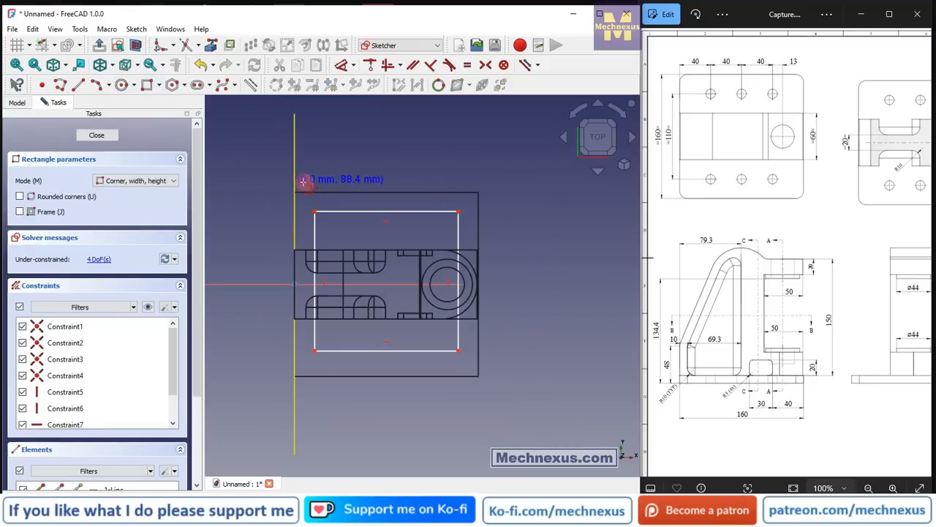
{"action": "right_click", "coordinate": [259, 192]}
{"action": "scroll", "coordinate": [300, 279], "scroll_direction": "up", "scroll_amount": 1}
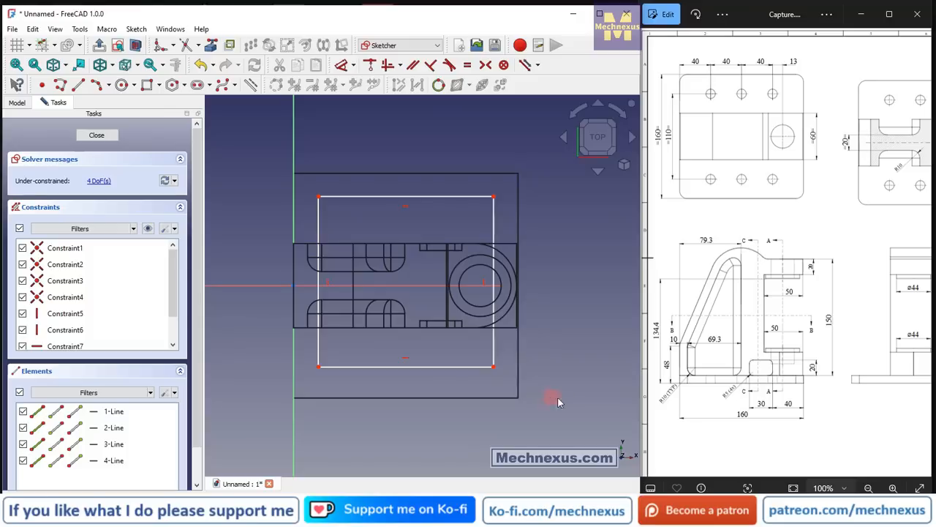
{"action": "mouse_move", "coordinate": [570, 400]}
{"action": "left_mouse_down"}
{"action": "mouse_move", "coordinate": [325, 226]}
{"action": "mouse_move", "coordinate": [267, 149]}
{"action": "left_mouse_up"}
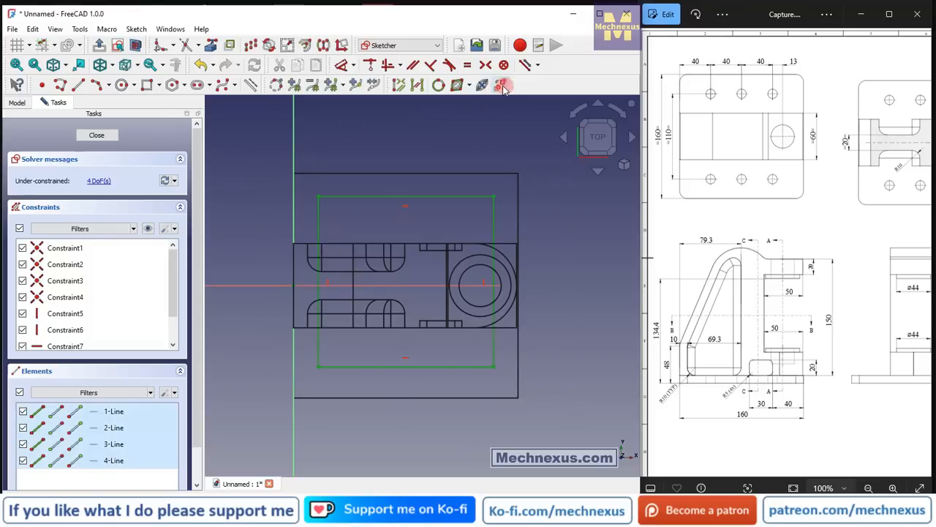
{"action": "left_click", "coordinate": [252, 85]}
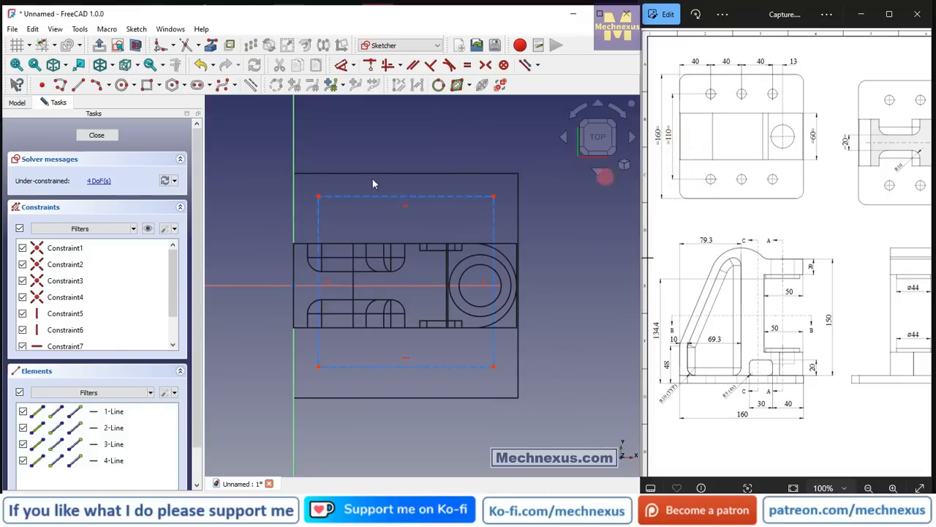
Constrain the end points of the construction rectangle's vertical side near the sketch origin symmetric about the horizontal axis.
{"action": "left_click", "coordinate": [485, 65]}
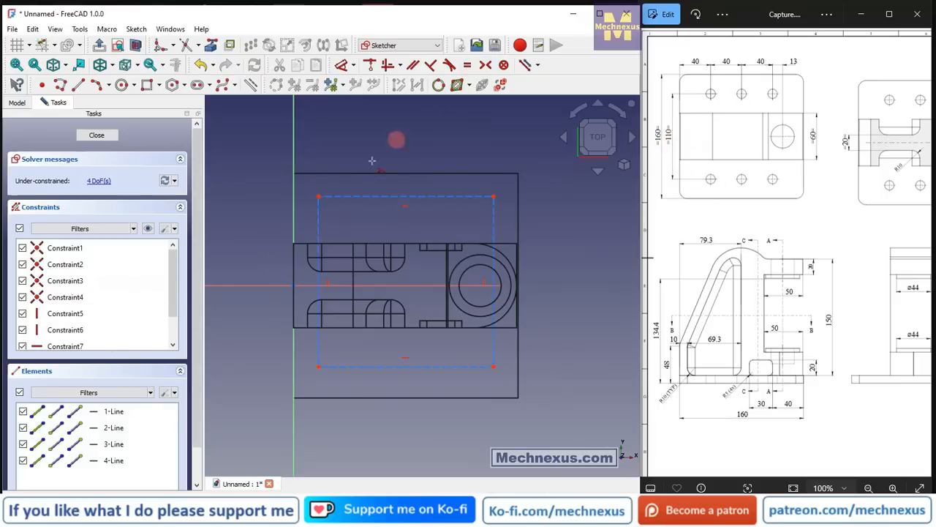
{"action": "left_click", "coordinate": [317, 195]}
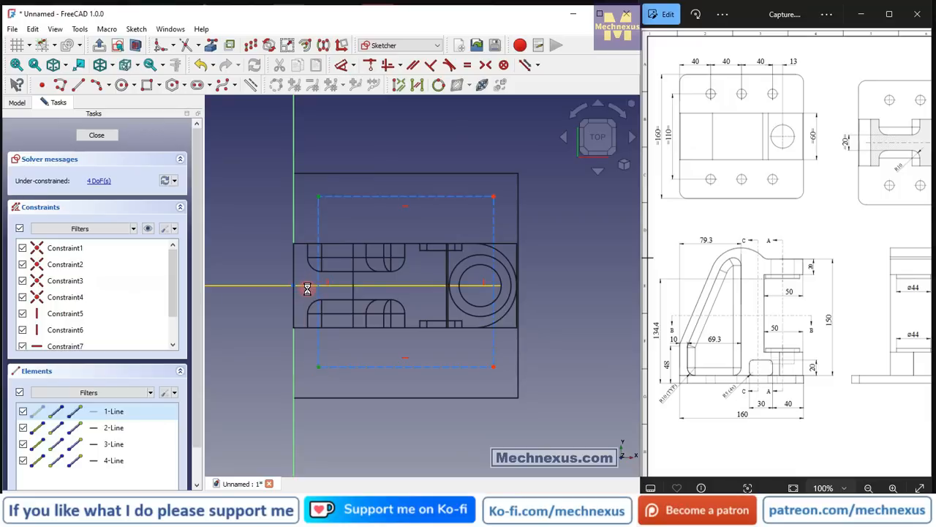
{"action": "scroll", "coordinate": [494, 280], "scroll_direction": "down", "scroll_amount": 1}
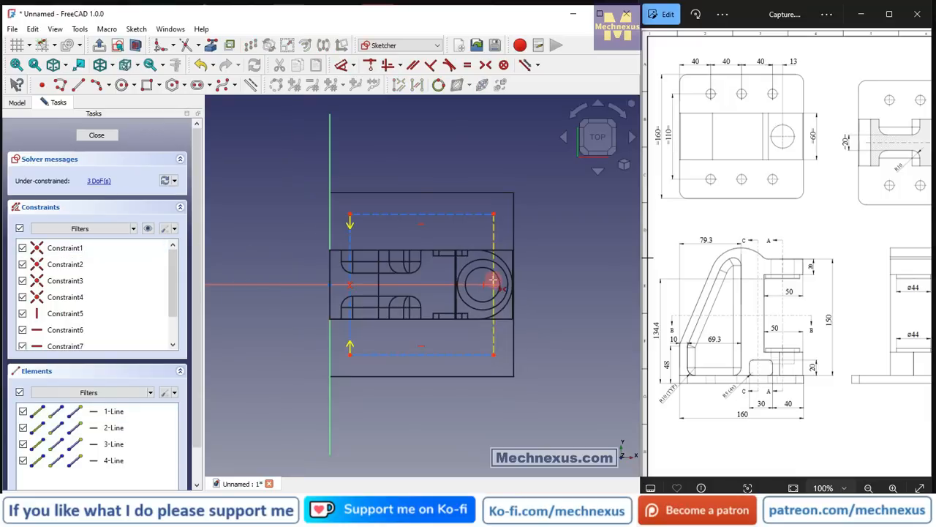
{"action": "scroll", "coordinate": [286, 288], "scroll_direction": "up", "scroll_amount": 1}
Dimension the construction rectangle's vertical side to 110 mm.
{"action": "left_click", "coordinate": [346, 69]}
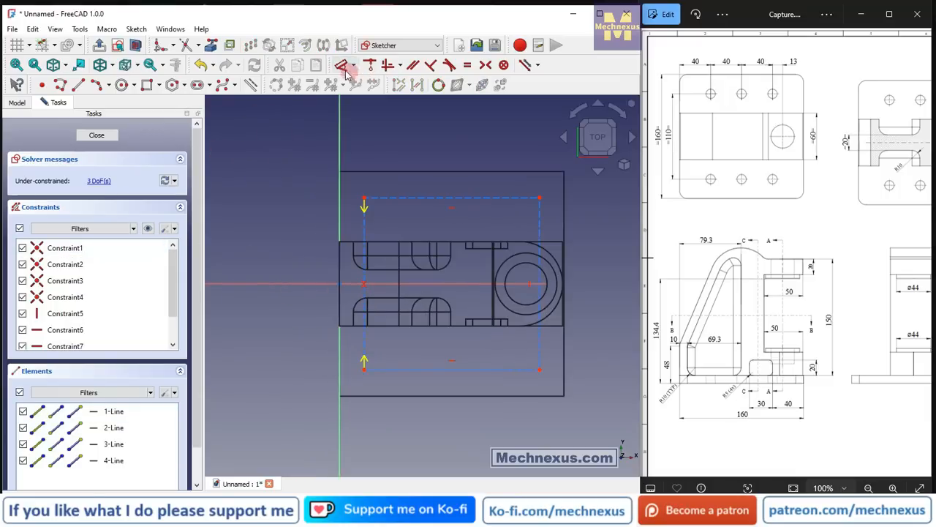
{"action": "left_click", "coordinate": [366, 241]}
{"action": "left_click", "coordinate": [285, 251]}
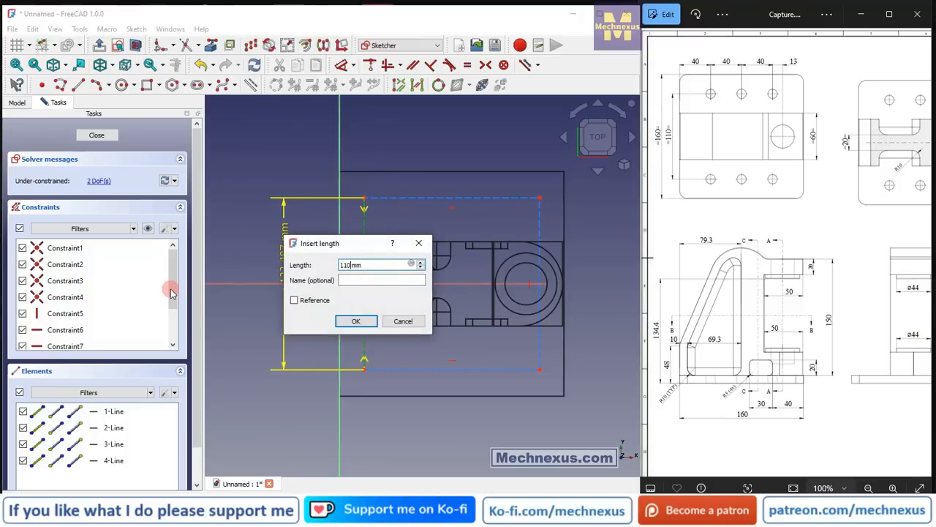
{"action": "type", "text": "110"}
{"action": "key", "text": "Return"}
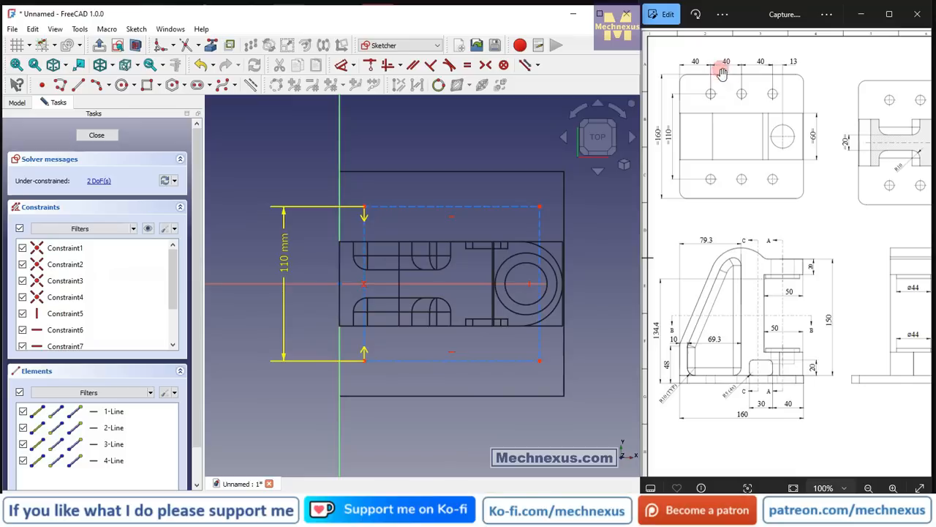
Dimension the construction rectangle's horizontal side to 80 mm, matching the hole spacing in the reference drawing.
{"action": "left_click", "coordinate": [777, 67]}
{"action": "left_click", "coordinate": [415, 208]}
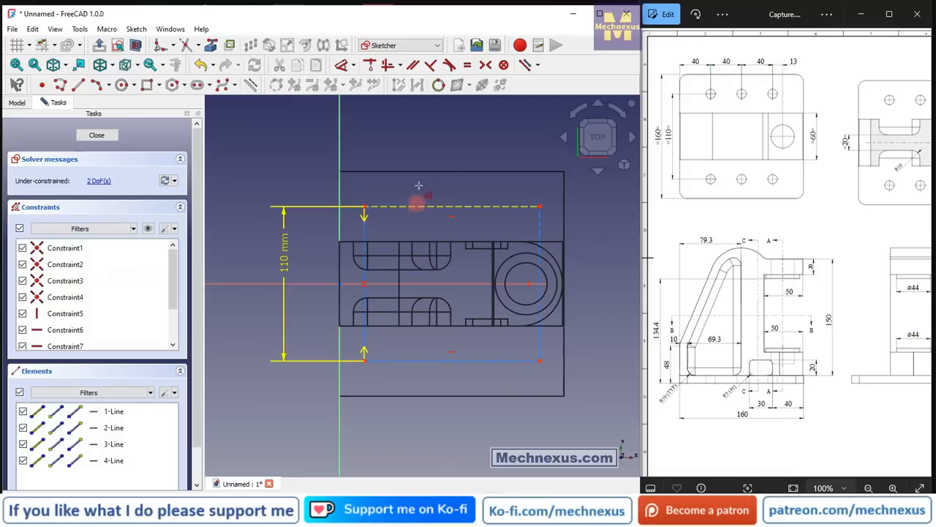
{"action": "left_click", "coordinate": [424, 140]}
{"action": "type", "text": "8"}
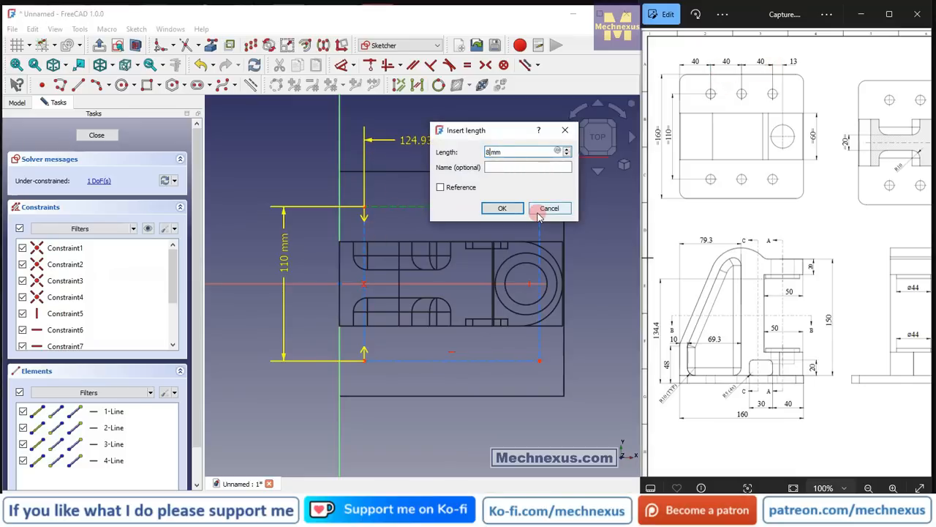
{"action": "type", "text": "0"}
{"action": "key", "text": "Return"}
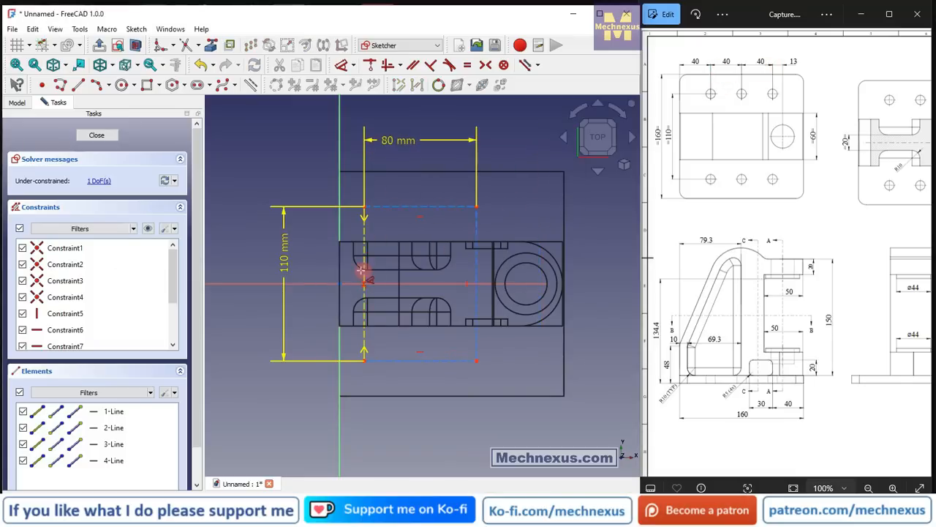
Set the distance from the sketch's vertical axis to the construction rectangle's nearest corner to 40 mm.
{"action": "left_click", "coordinate": [364, 208]}
{"action": "left_click", "coordinate": [338, 269]}
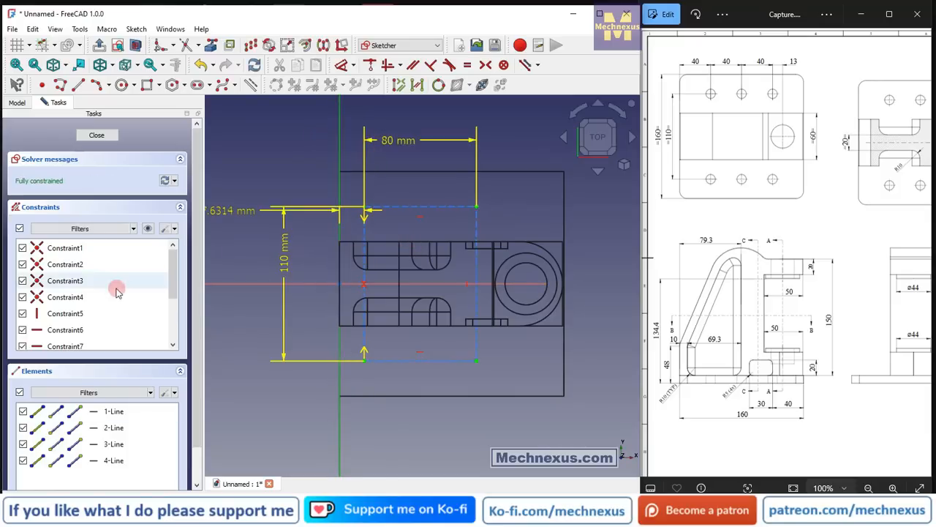
{"action": "left_click", "coordinate": [271, 158]}
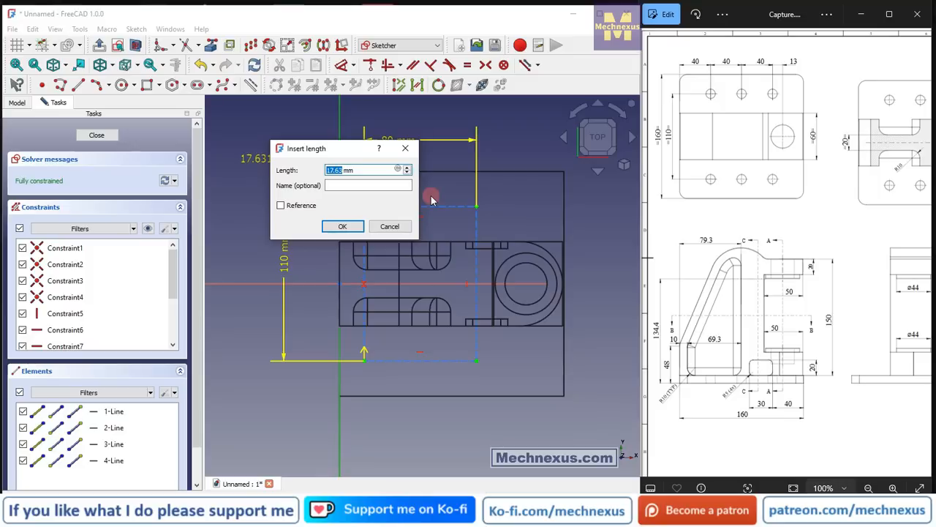
{"action": "type", "text": "40"}
{"action": "key", "text": "Return"}
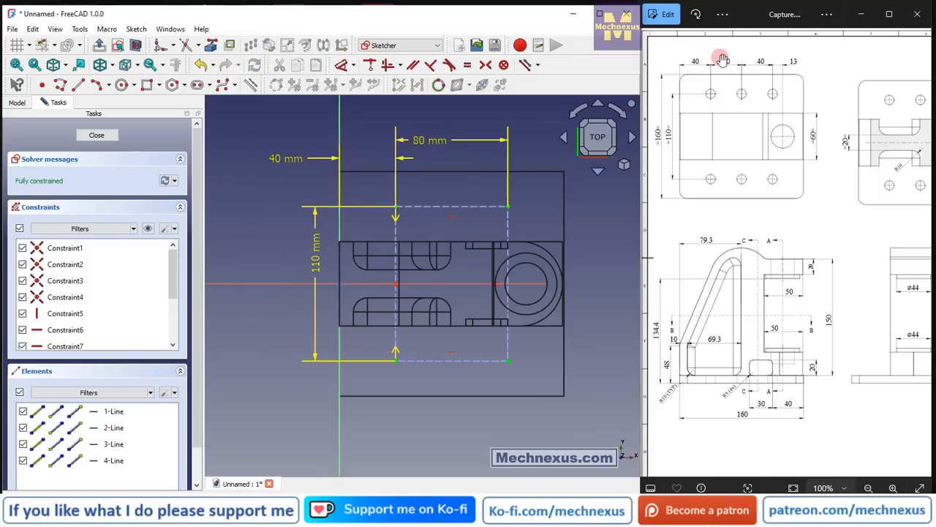
Sketch four circles about 24 to 28 mm in diameter, one centred on each corner of the construction rectangle.
{"action": "scroll", "coordinate": [430, 273], "scroll_direction": "up", "scroll_amount": 1}
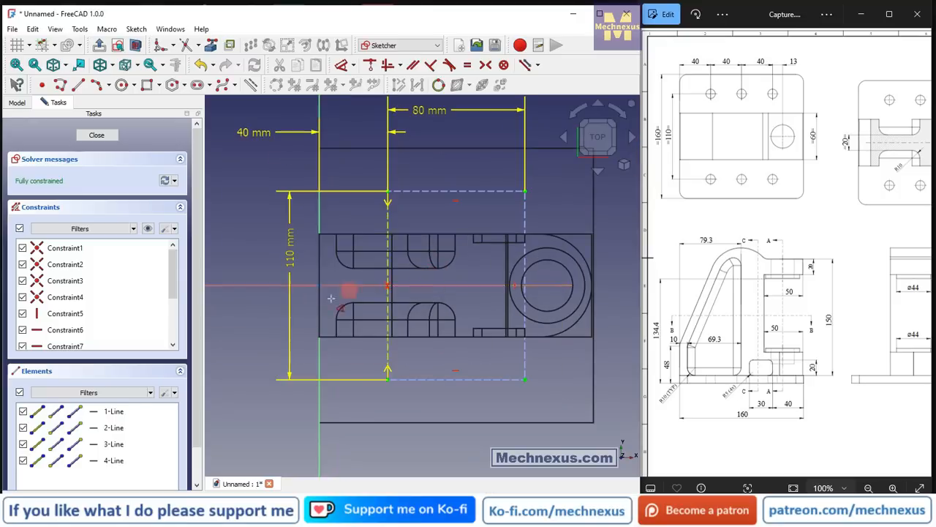
{"action": "scroll", "coordinate": [331, 298], "scroll_direction": "down", "scroll_amount": 1}
{"action": "left_click", "coordinate": [122, 85]}
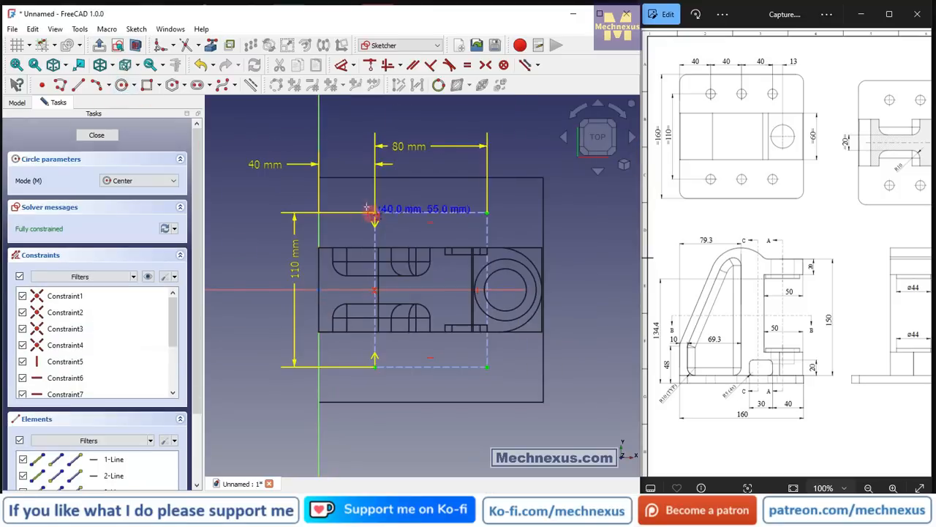
{"action": "left_click", "coordinate": [375, 212]}
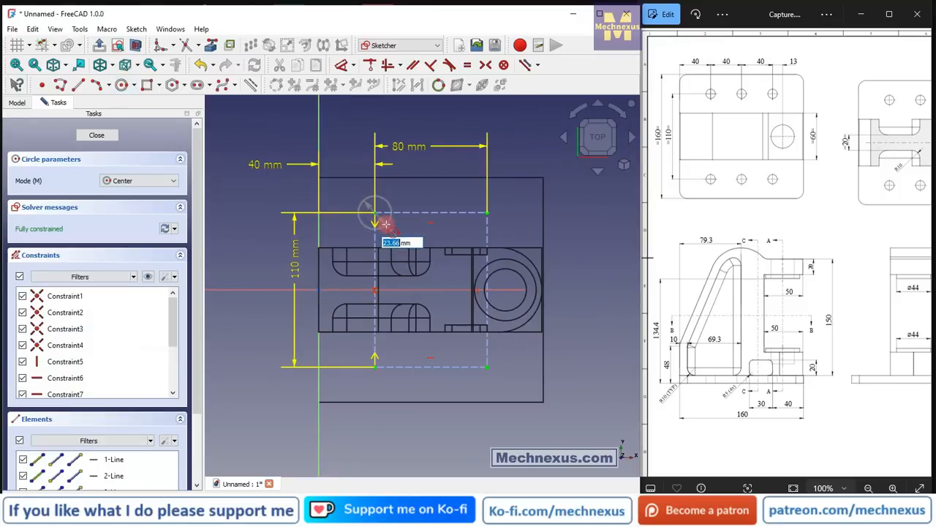
{"action": "left_click", "coordinate": [487, 212]}
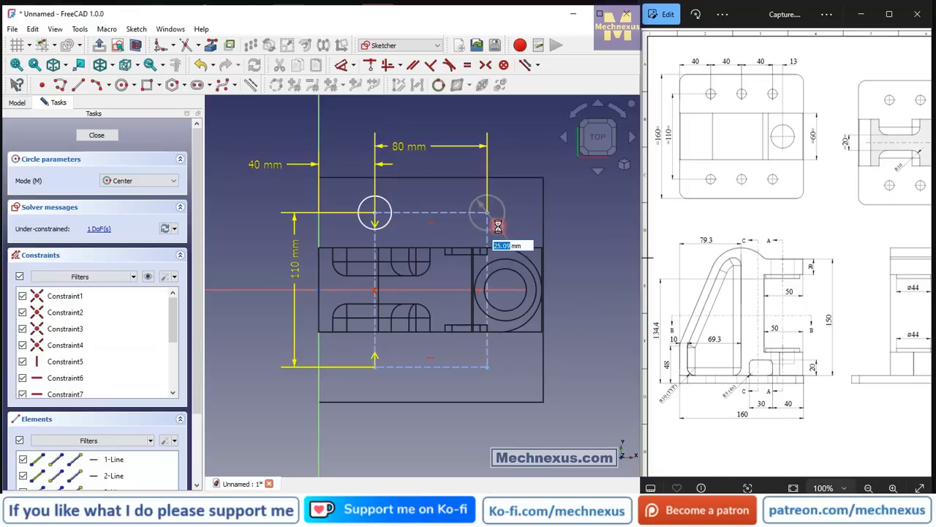
{"action": "left_click", "coordinate": [497, 223]}
{"action": "left_click", "coordinate": [374, 366]}
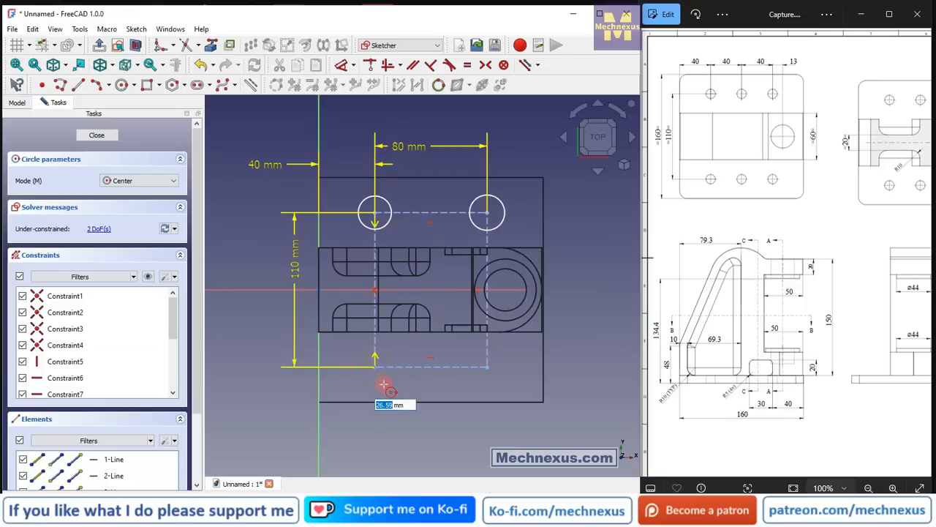
{"action": "left_click", "coordinate": [388, 384]}
{"action": "left_click", "coordinate": [487, 366]}
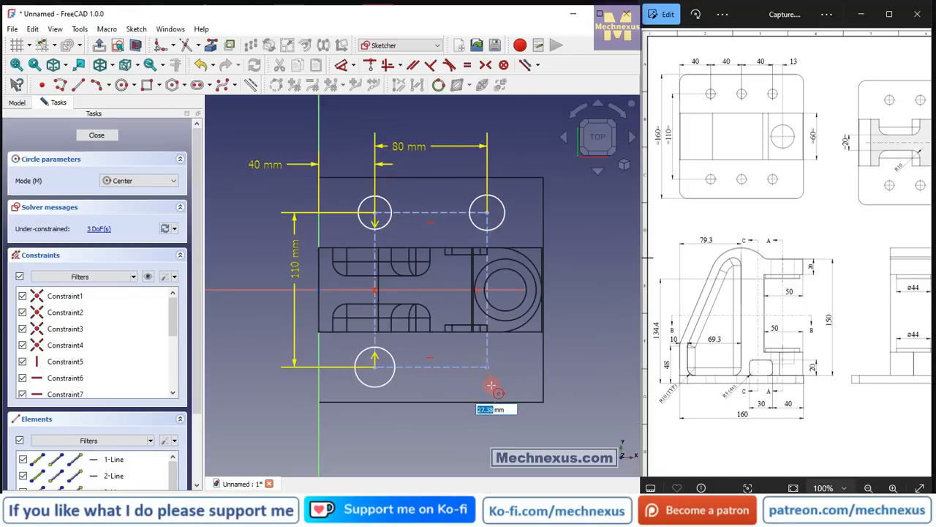
{"action": "left_click", "coordinate": [498, 383]}
{"action": "right_click", "coordinate": [507, 280]}
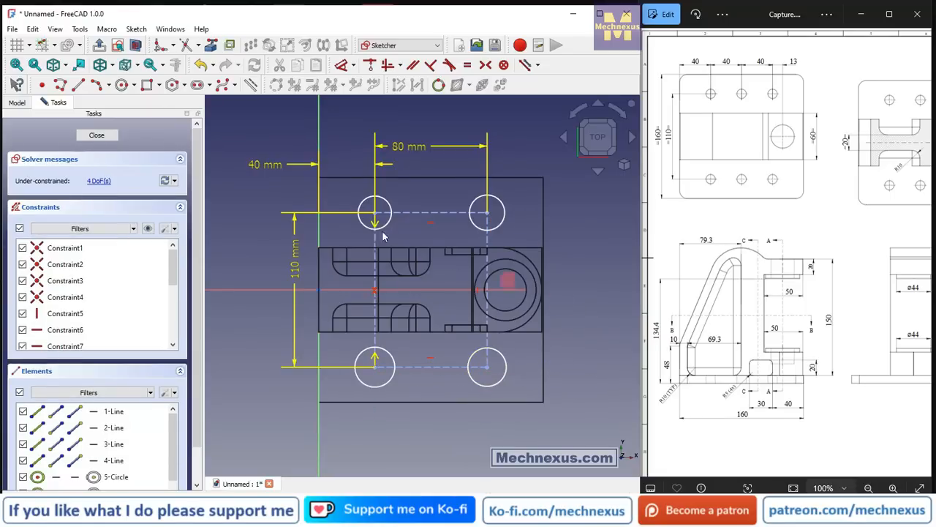
Set the diameter of the circle at the construction rectangle's upper-left corner to 12 mm.
{"action": "left_click", "coordinate": [365, 198]}
{"action": "key", "text": "d"}
{"action": "left_click", "coordinate": [341, 150]}
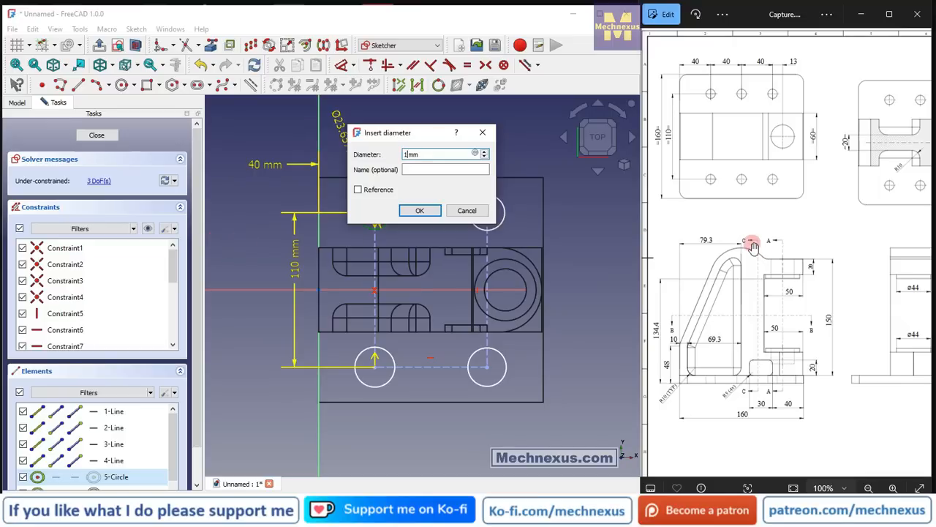
{"action": "left_click", "coordinate": [421, 210]}
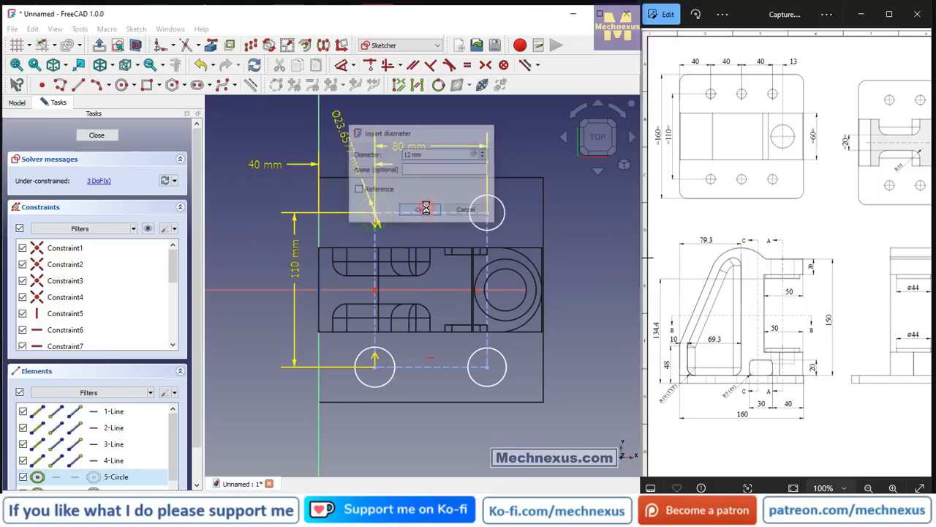
Constrain the other three corner circles to be equal in size to the 12 mm circle.
{"action": "scroll", "coordinate": [335, 216], "scroll_direction": "down", "scroll_amount": 1}
{"action": "scroll", "coordinate": [464, 263], "scroll_direction": "up", "scroll_amount": 1}
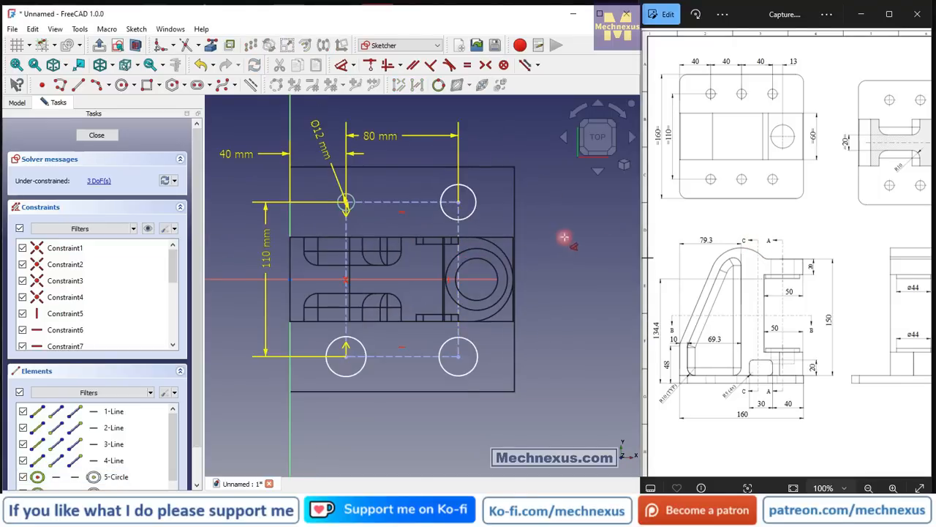
{"action": "scroll", "coordinate": [349, 230], "scroll_direction": "up", "scroll_amount": 1}
{"action": "left_click", "coordinate": [357, 199]}
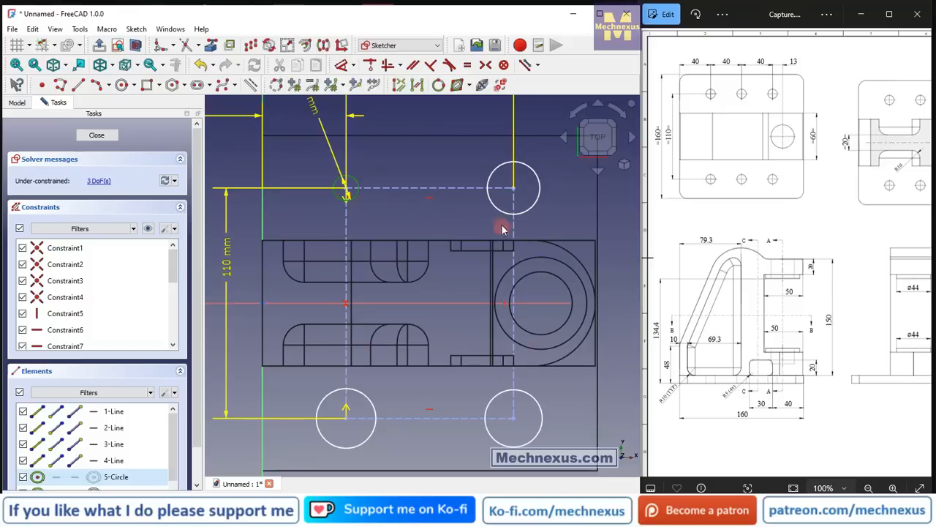
{"action": "left_click", "coordinate": [498, 213]}
{"action": "left_click", "coordinate": [495, 399]}
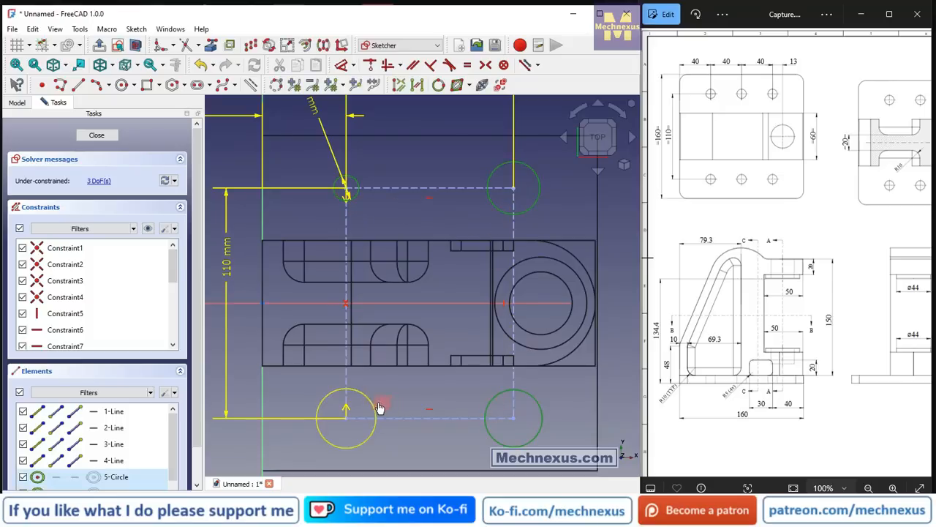
{"action": "left_click", "coordinate": [372, 406]}
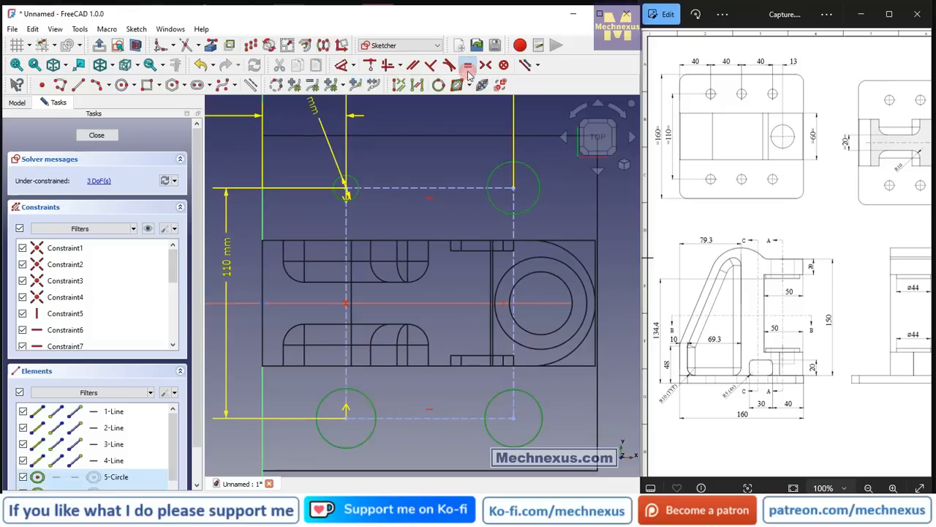
{"action": "left_click", "coordinate": [469, 68]}
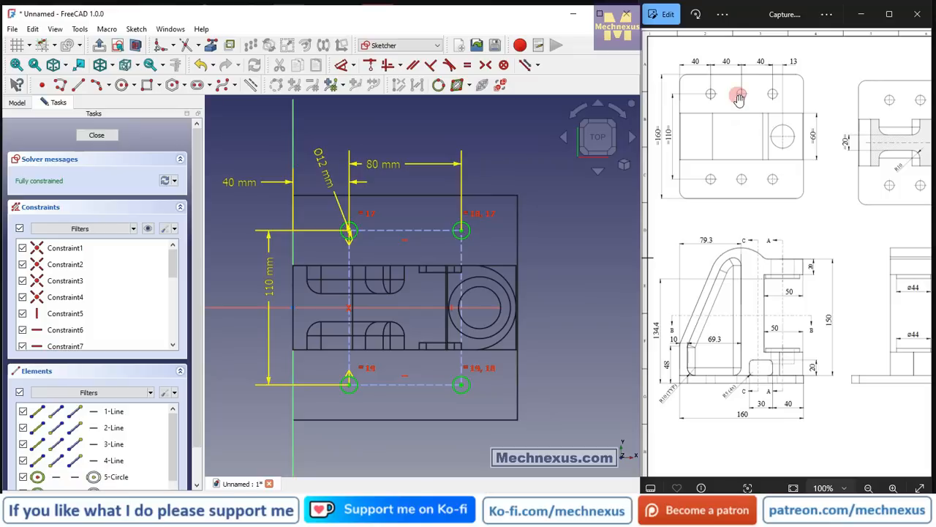
Sketch two more circles centred on the construction rectangle's upper and lower sides, each about 75 mm from the sketch's vertical axis.
{"action": "scroll", "coordinate": [359, 190], "scroll_direction": "up", "scroll_amount": 1}
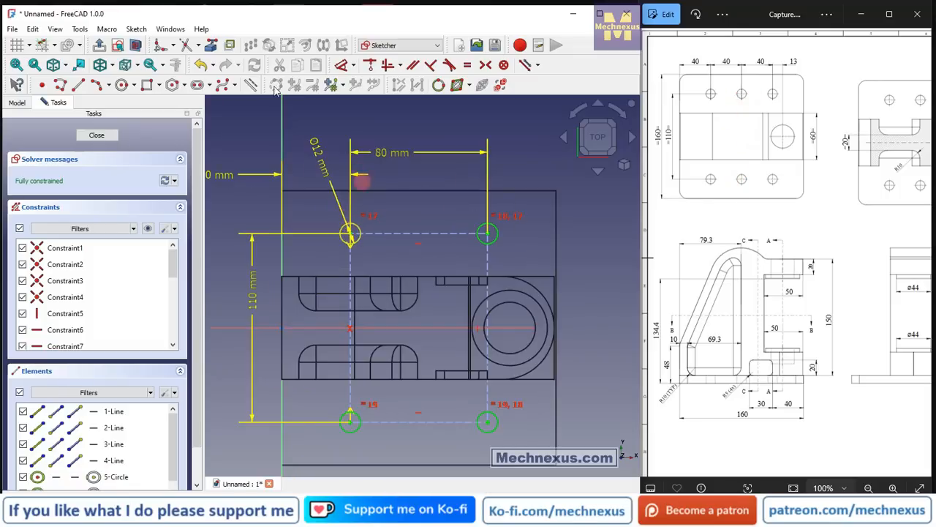
{"action": "left_click", "coordinate": [121, 85]}
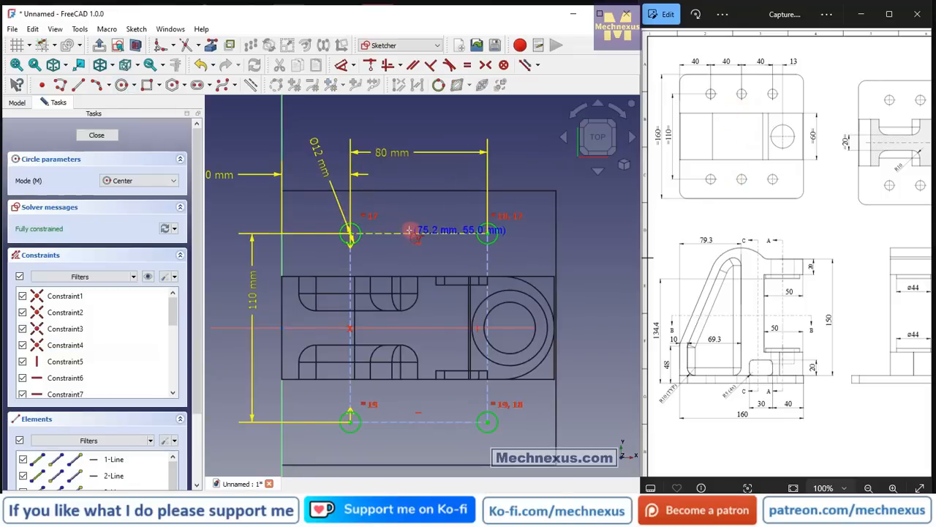
{"action": "left_click", "coordinate": [418, 223]}
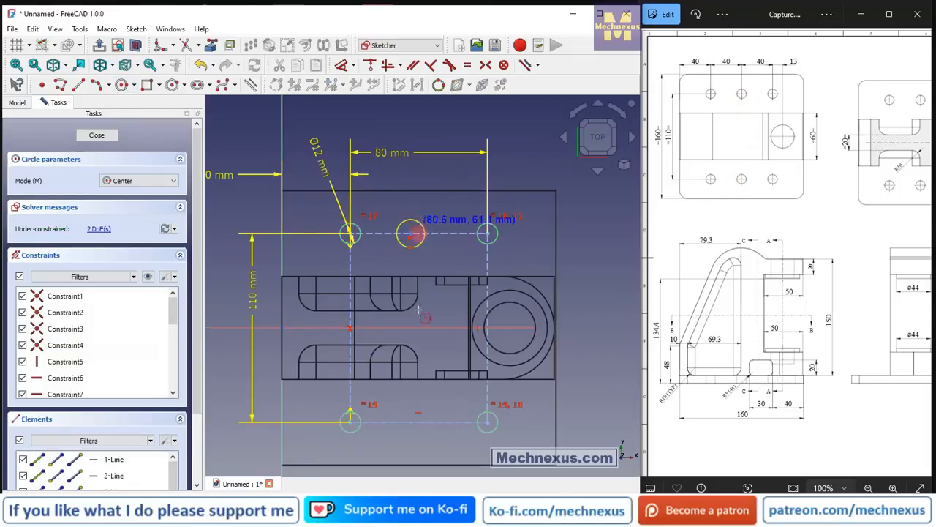
{"action": "left_click", "coordinate": [410, 421]}
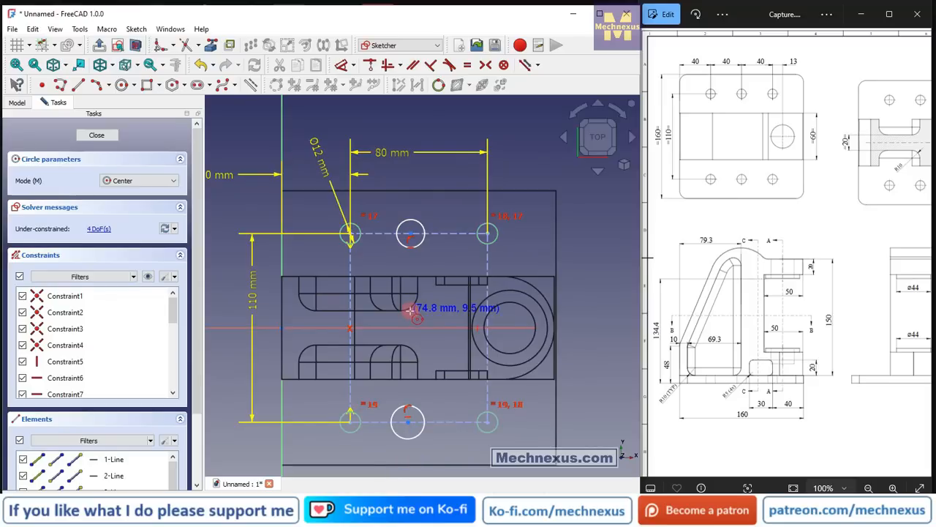
{"action": "right_click", "coordinate": [571, 357]}
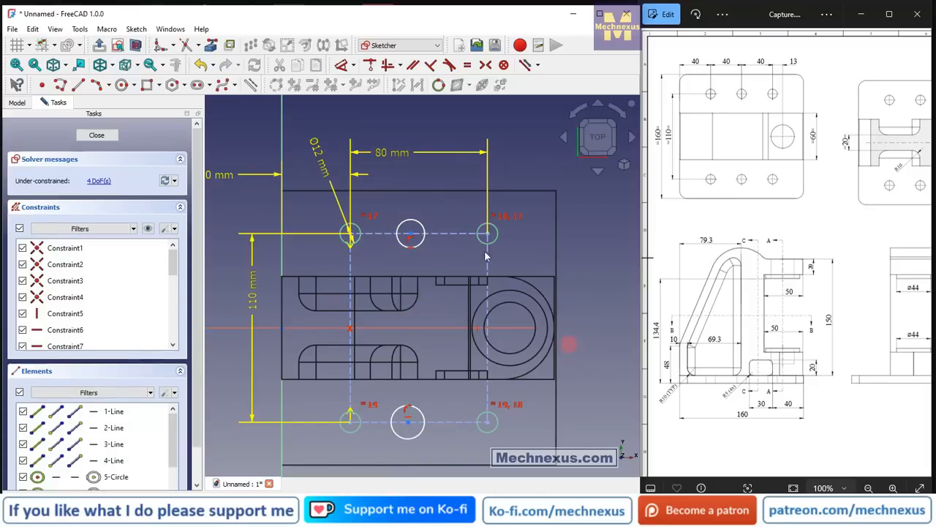
Set the distance between the centres of the upper-left corner circle and the upper middle circle to 40 mm.
{"action": "left_click", "coordinate": [340, 64]}
{"action": "left_click", "coordinate": [350, 233]}
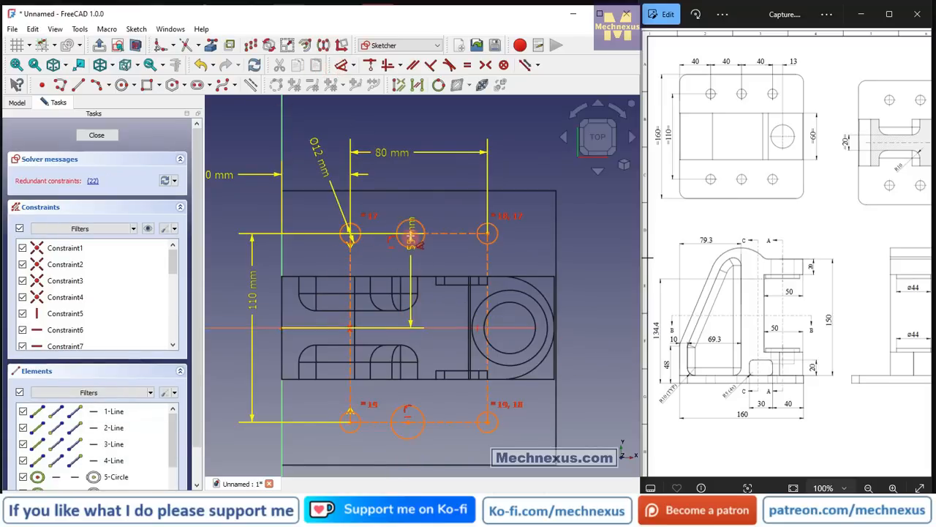
{"action": "left_click", "coordinate": [410, 233]}
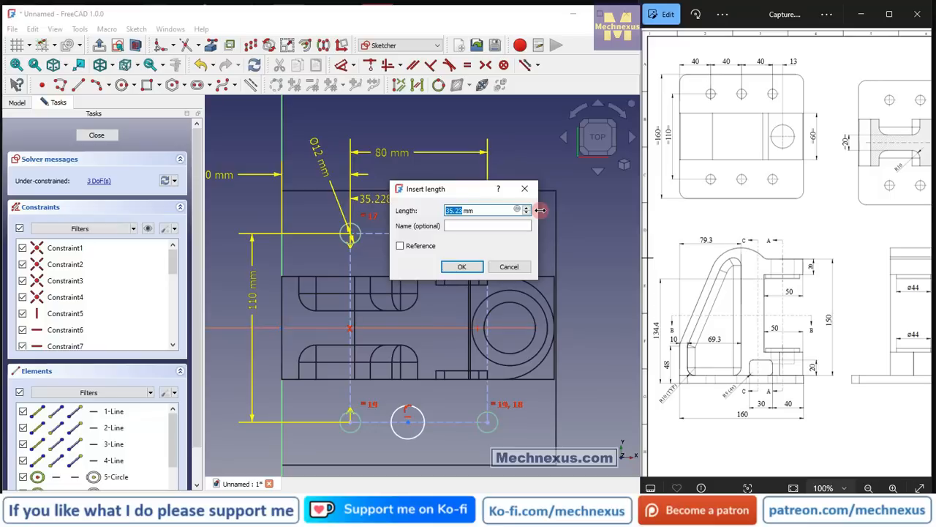
{"action": "type", "text": "40"}
{"action": "key", "text": "Return"}
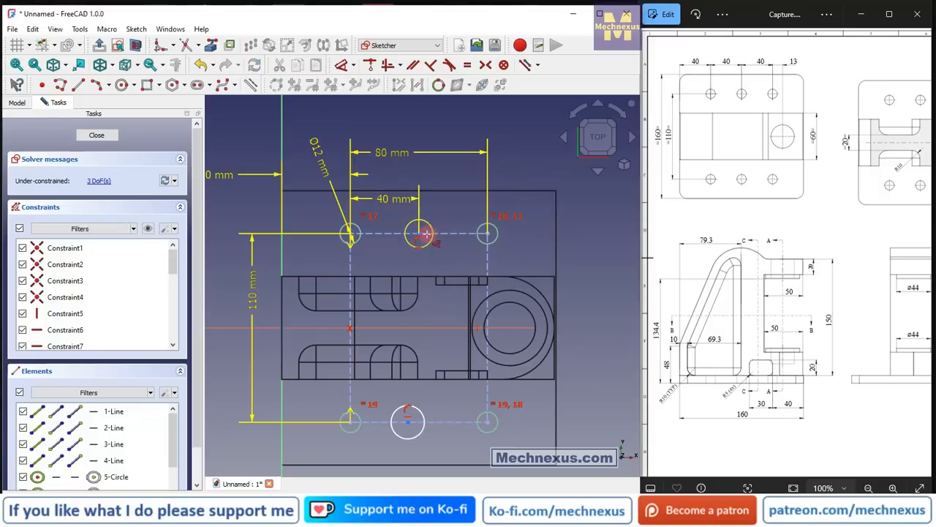
Align the lower middle circle's centre vertically with the upper middle circle's centre.
{"action": "right_click", "coordinate": [437, 447]}
{"action": "left_click", "coordinate": [408, 423]}
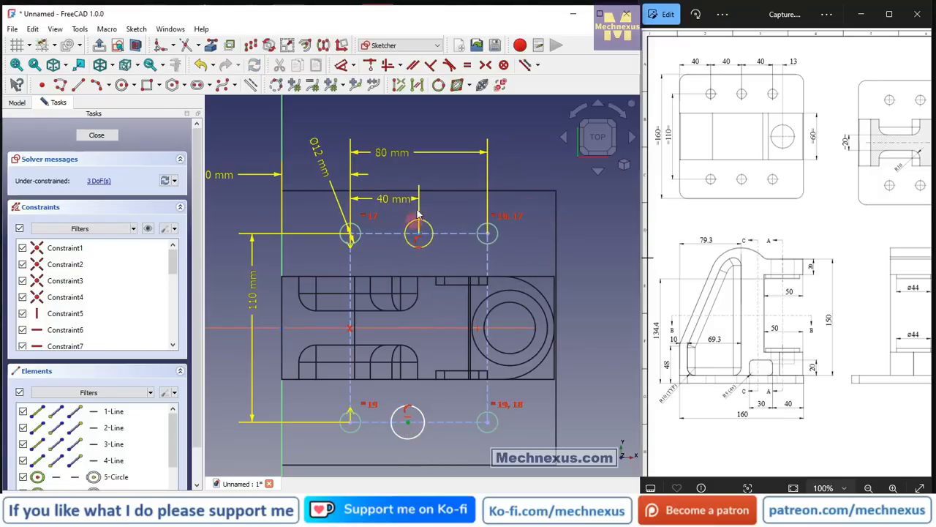
{"action": "left_click", "coordinate": [420, 228]}
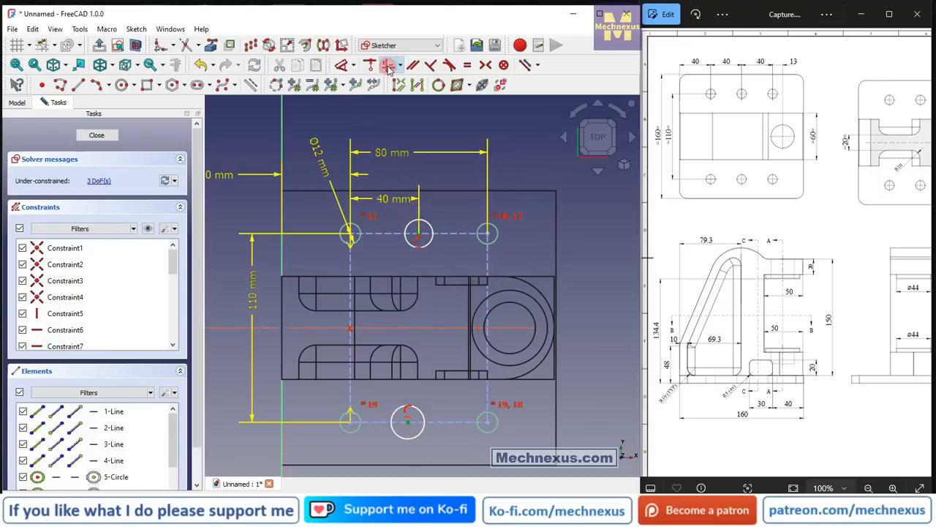
{"action": "left_click", "coordinate": [388, 65]}
{"action": "left_click", "coordinate": [588, 272]}
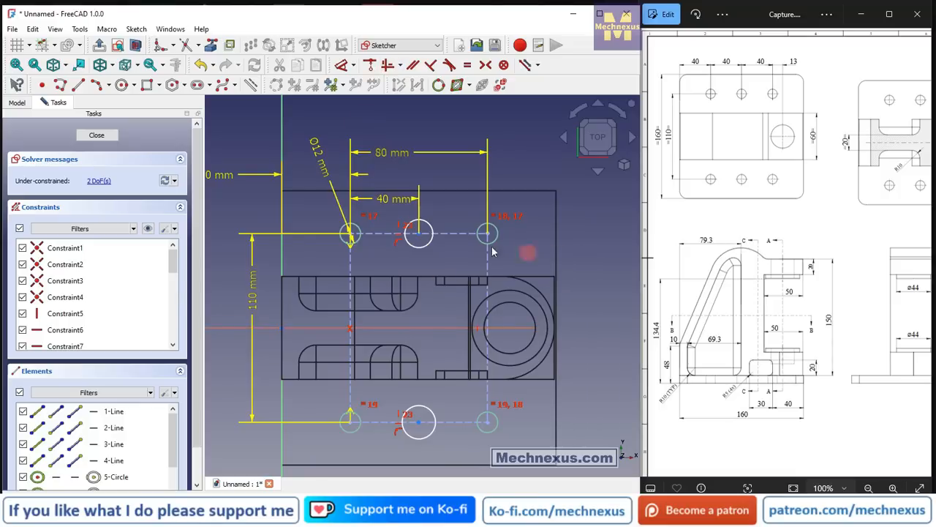
Constrain both middle circles to be equal in size to the 12 mm corner circle and finish the sketch.
{"action": "scroll", "coordinate": [349, 255], "scroll_direction": "up", "scroll_amount": 4}
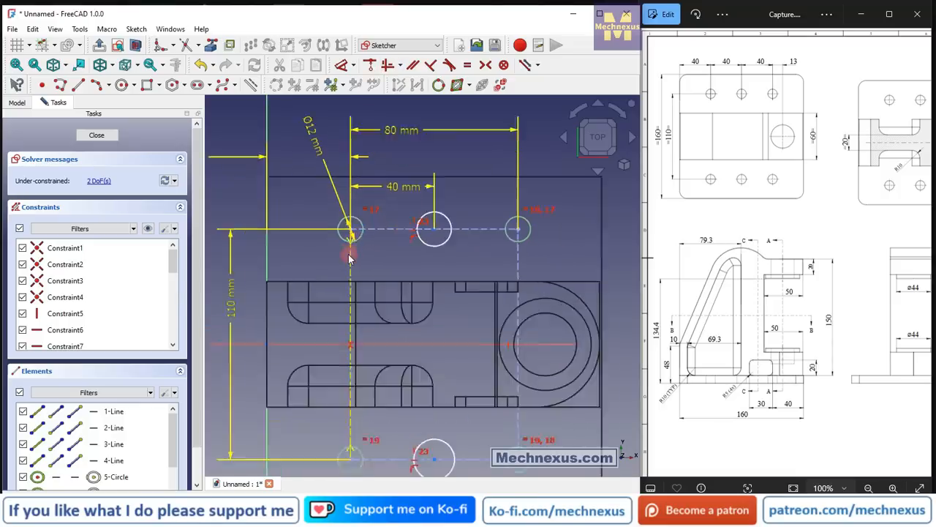
{"action": "left_click", "coordinate": [330, 224]}
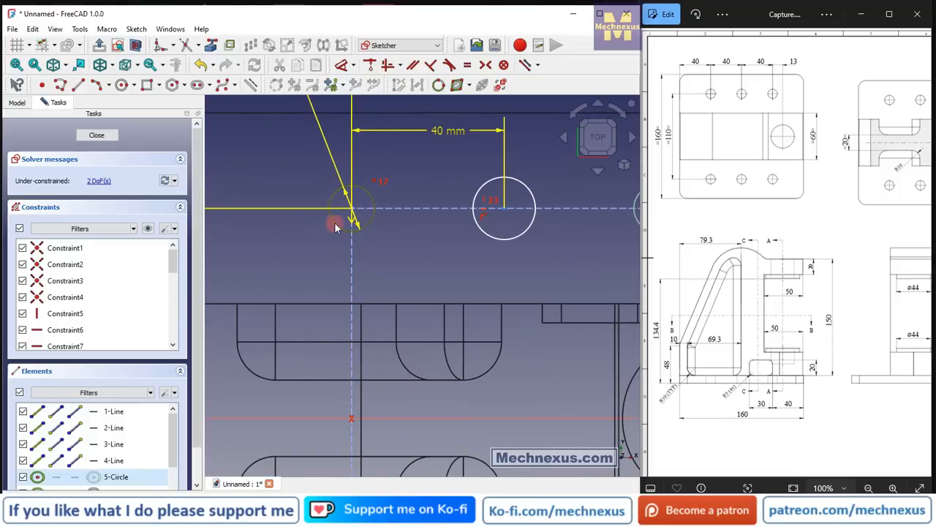
{"action": "left_click", "coordinate": [513, 234]}
{"action": "scroll", "coordinate": [376, 231], "scroll_direction": "down", "scroll_amount": 4}
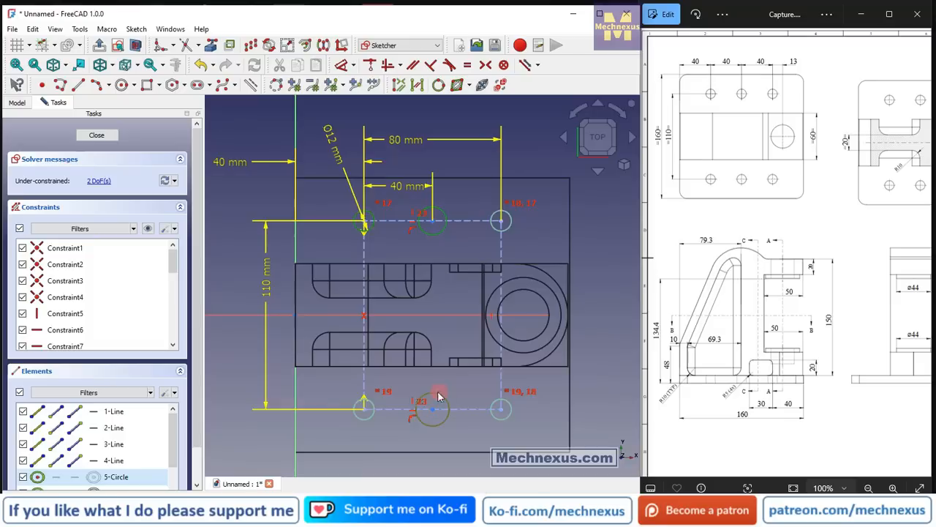
{"action": "left_click", "coordinate": [468, 66]}
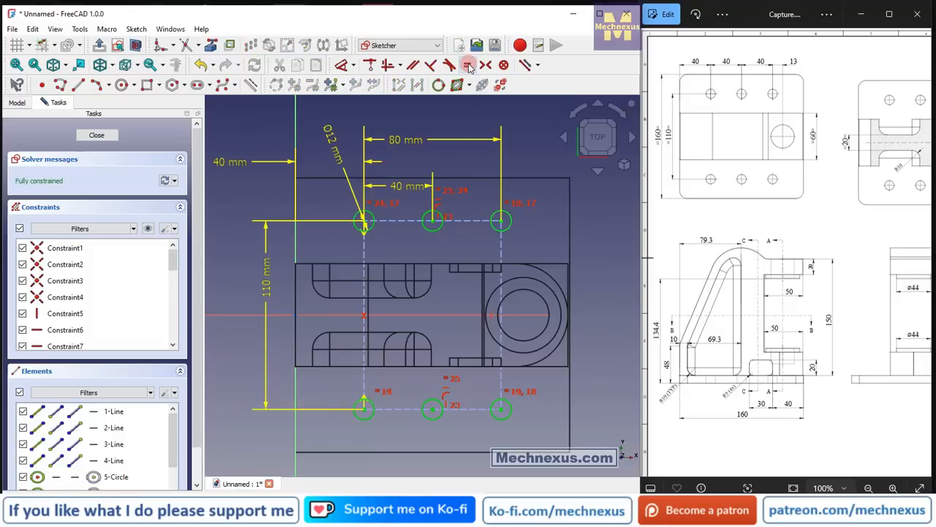
{"action": "left_click", "coordinate": [86, 139]}
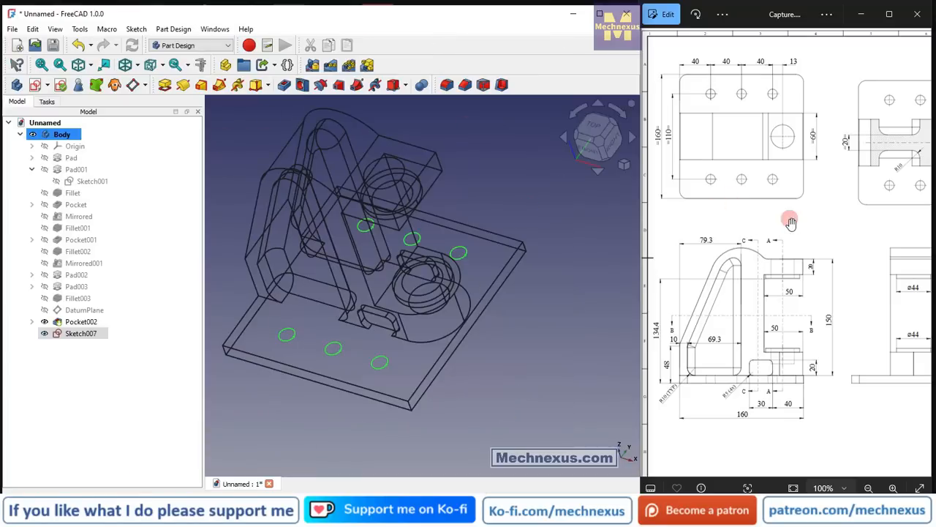
Switch the bracket's display style from wireframe to shaded surfaces.
{"action": "left_click", "coordinate": [793, 221]}
{"action": "scroll", "coordinate": [792, 221], "scroll_direction": "down", "scroll_amount": 5}
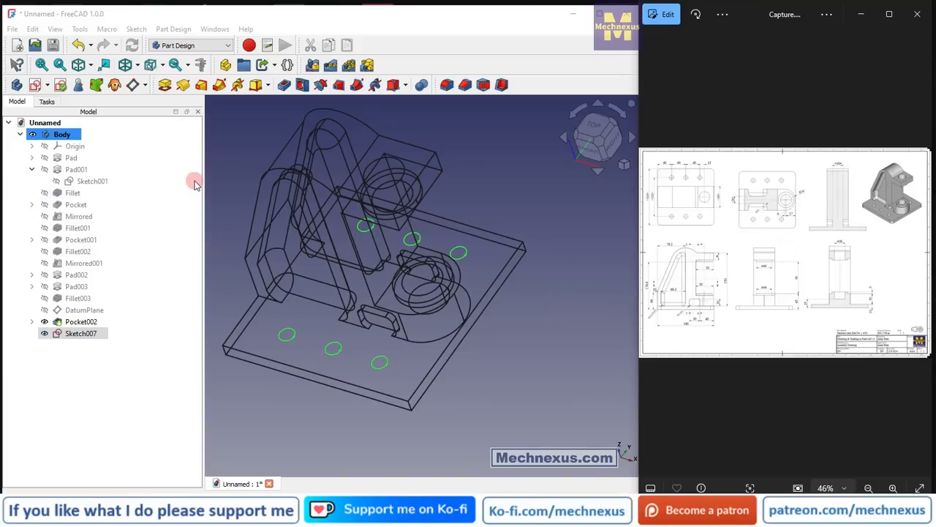
{"action": "left_click", "coordinate": [248, 199]}
{"action": "key", "text": "v"}
{"action": "key", "text": "6"}
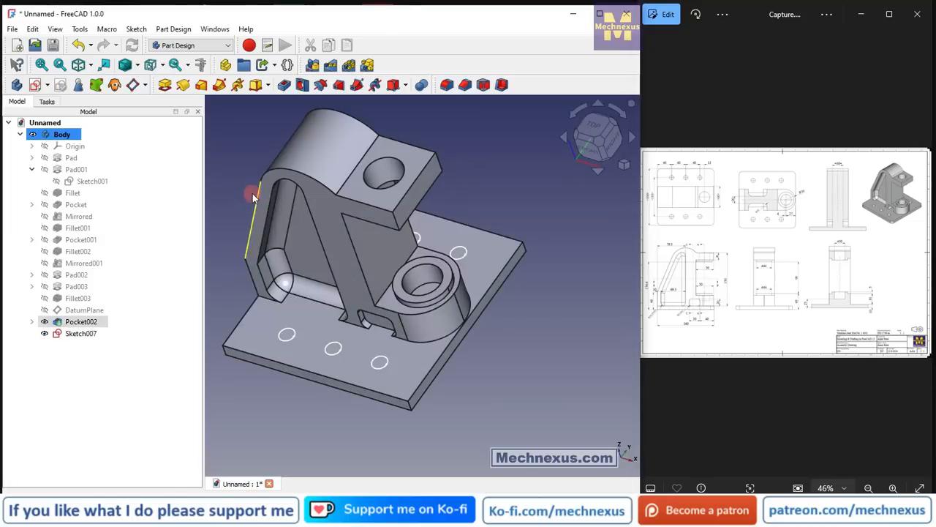
Cut the six-circle hole sketch through the base plate as a pocket of type Through all.
{"action": "left_click", "coordinate": [80, 333]}
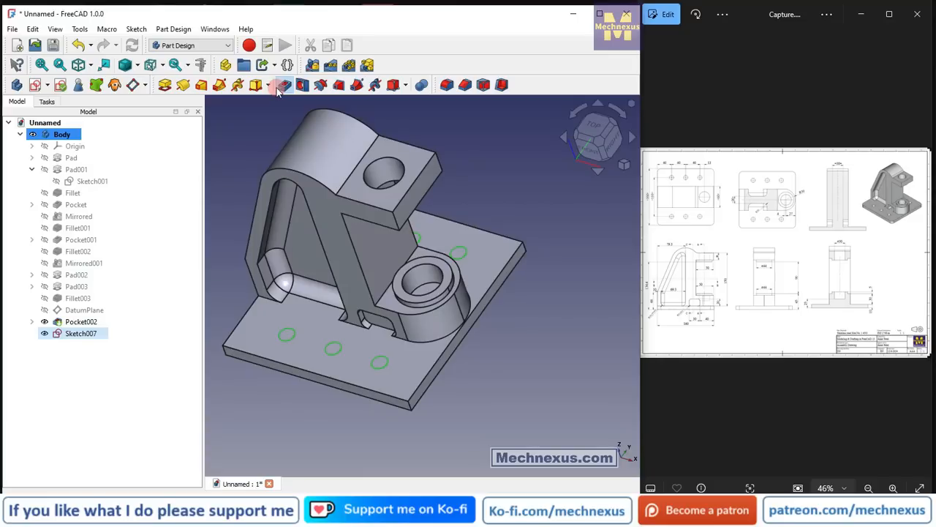
{"action": "left_click", "coordinate": [166, 181]}
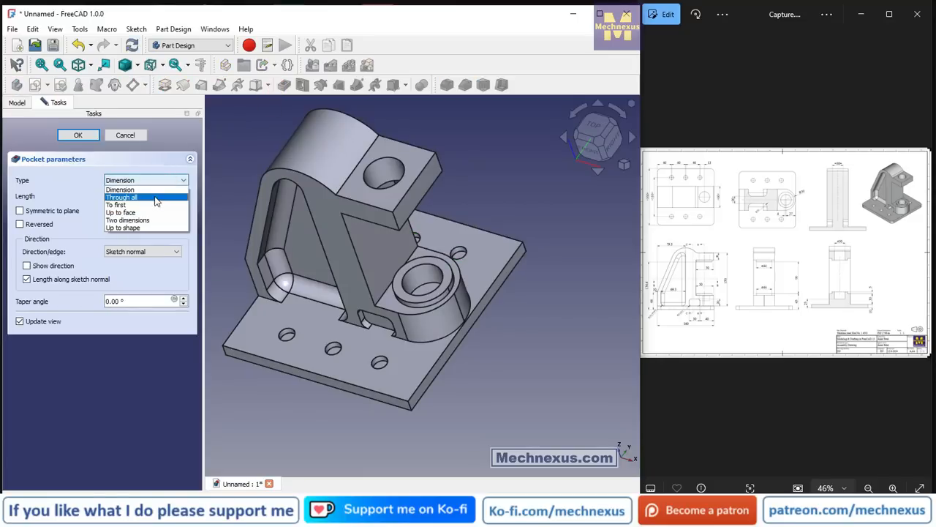
{"action": "left_click", "coordinate": [155, 198]}
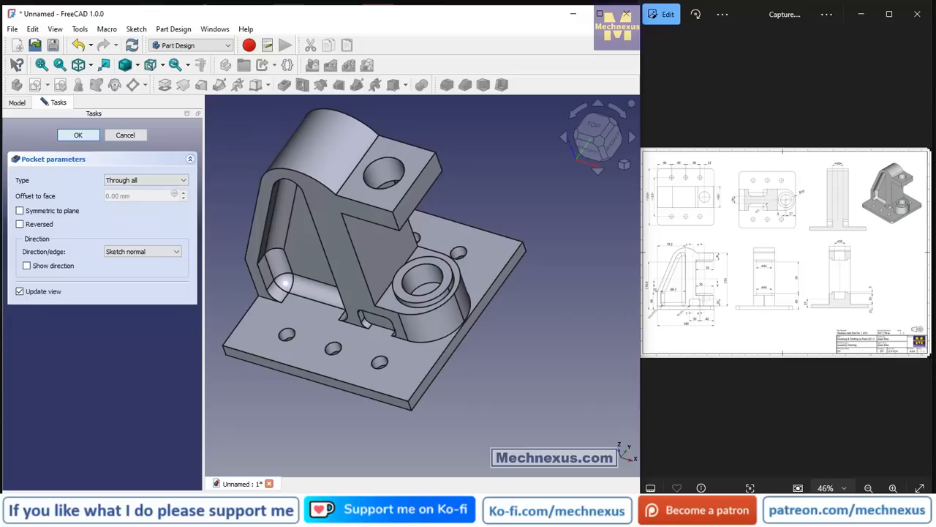
{"action": "left_click", "coordinate": [78, 134]}
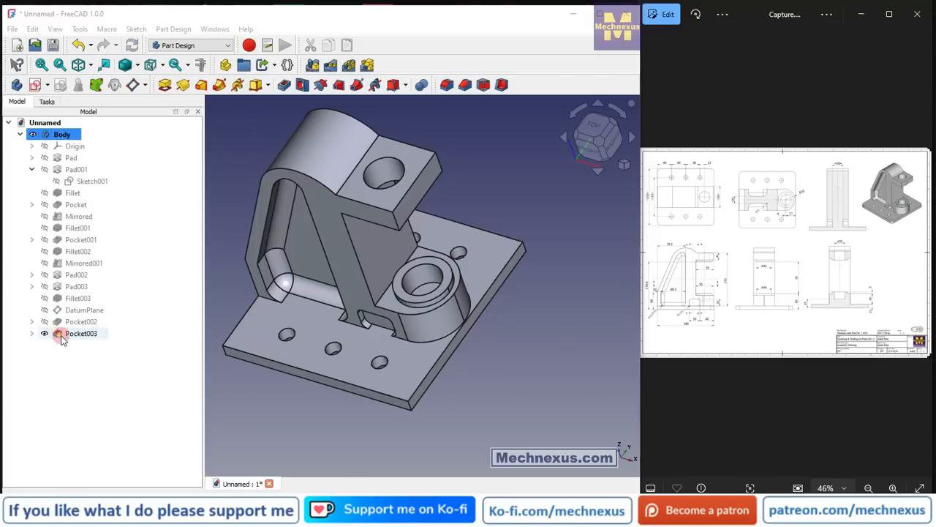
Compare the base plate and boss with the reference drawing's plan, side and section views to identify the remaining details.
{"action": "scroll", "coordinate": [315, 339], "scroll_direction": "up", "scroll_amount": 2}
{"action": "middle_click_drag", "start_coordinate": [315, 340], "coordinate": [353, 311]}
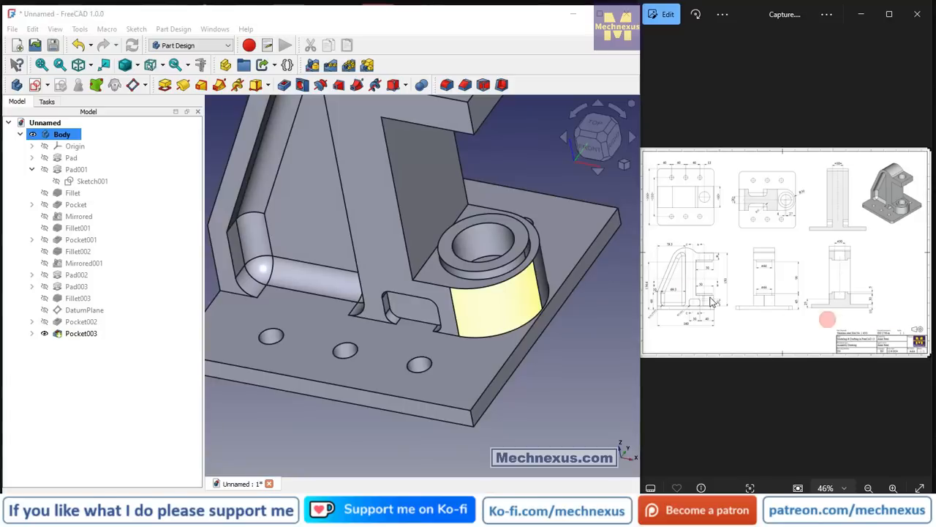
{"action": "double_click", "coordinate": [711, 254]}
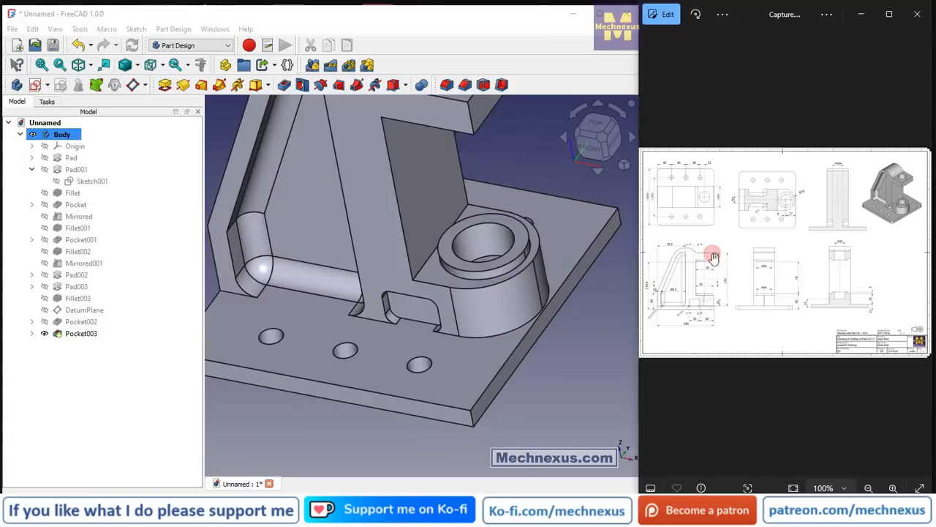
{"action": "left_click_drag", "start_coordinate": [691, 240], "coordinate": [815, 261]}
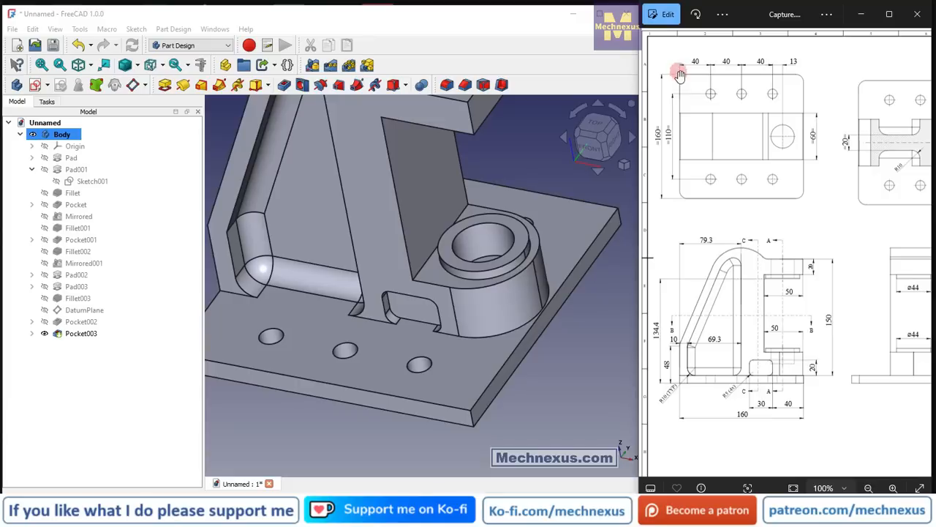
{"action": "mouse_move", "coordinate": [878, 293]}
{"action": "left_mouse_down"}
{"action": "mouse_move", "coordinate": [654, 283]}
{"action": "mouse_move", "coordinate": [716, 292]}
{"action": "left_mouse_up"}
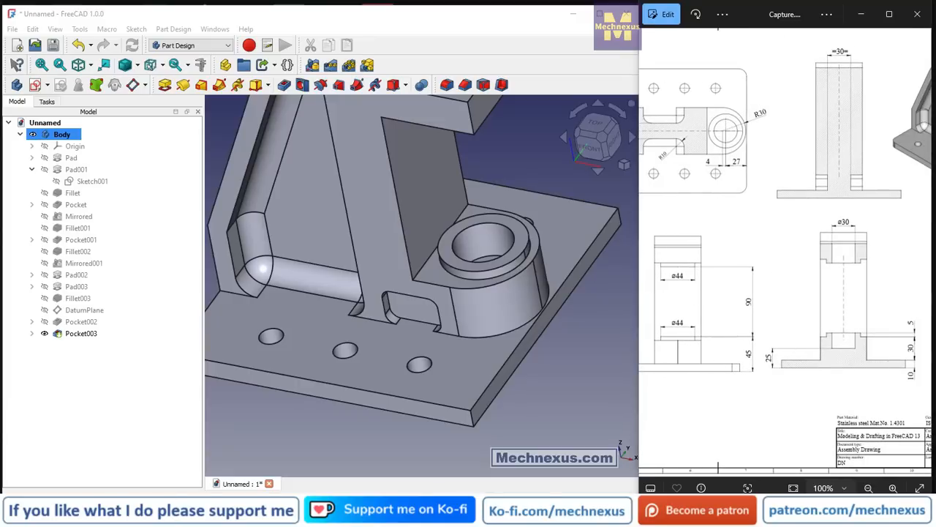
{"action": "scroll", "coordinate": [574, 231], "scroll_direction": "down", "scroll_amount": 4}
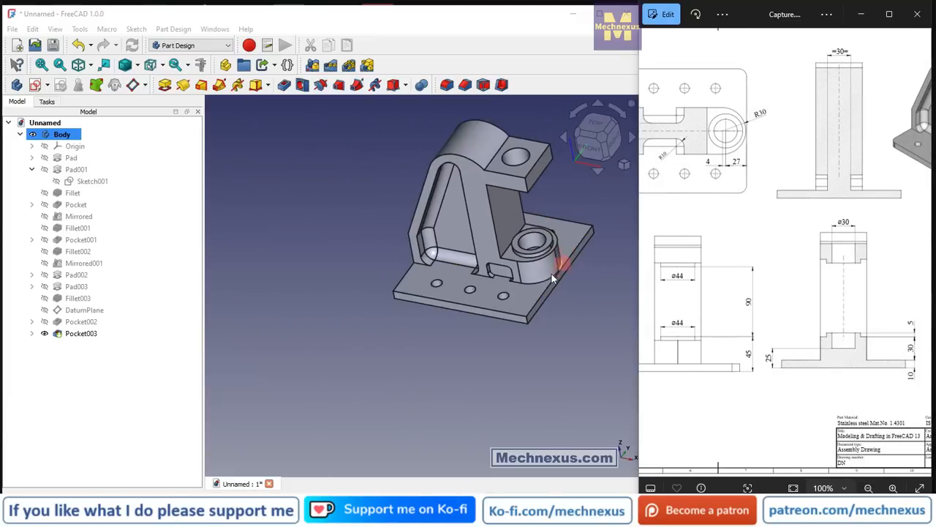
{"action": "scroll", "coordinate": [531, 218], "scroll_direction": "up", "scroll_amount": 2}
{"action": "middle_click_drag", "start_coordinate": [528, 233], "coordinate": [518, 209]}
{"action": "scroll", "coordinate": [521, 310], "scroll_direction": "up", "scroll_amount": 2}
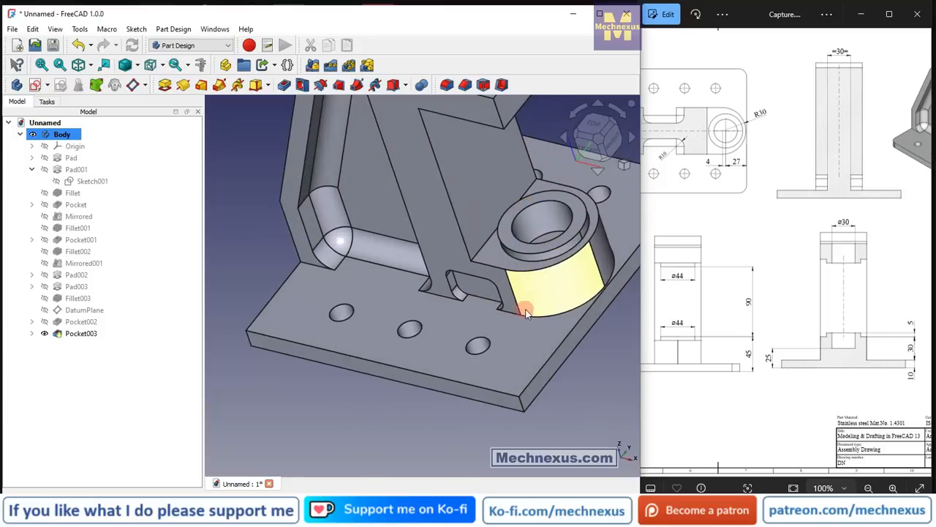
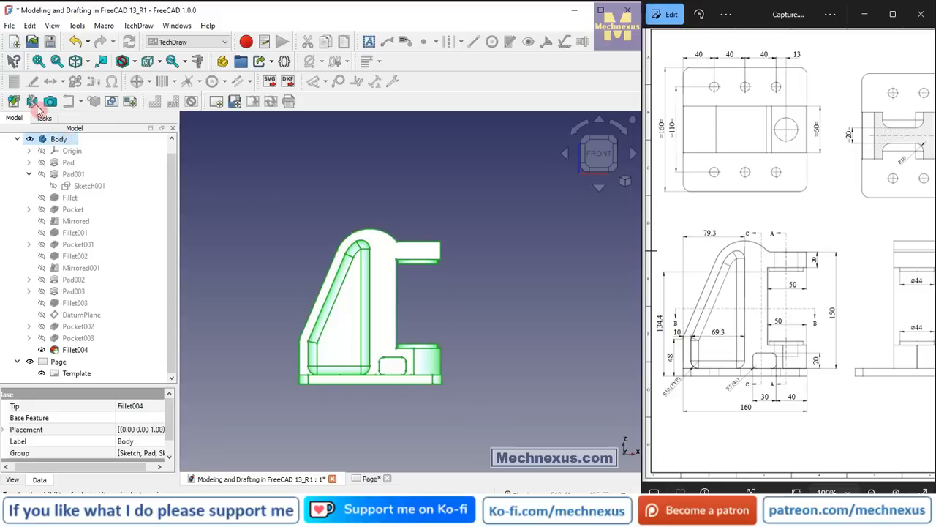
Insert a third-angle projection group of the bracket body with front, right and top views on the page.
{"action": "left_click", "coordinate": [14, 101]}
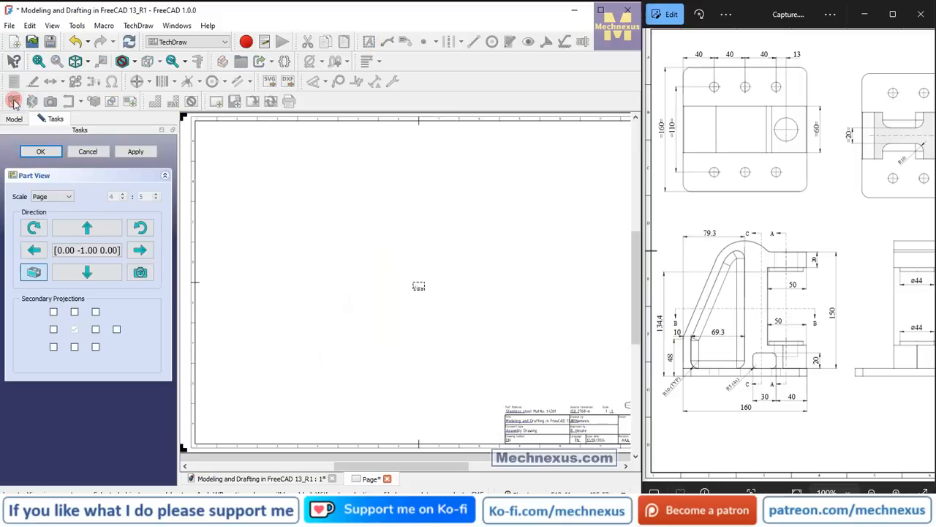
{"action": "left_click", "coordinate": [95, 328]}
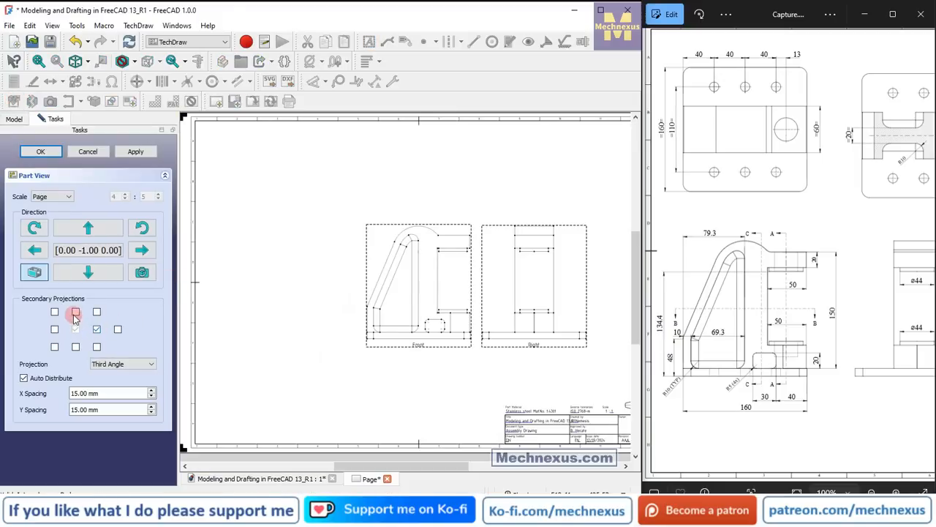
{"action": "left_click", "coordinate": [76, 311]}
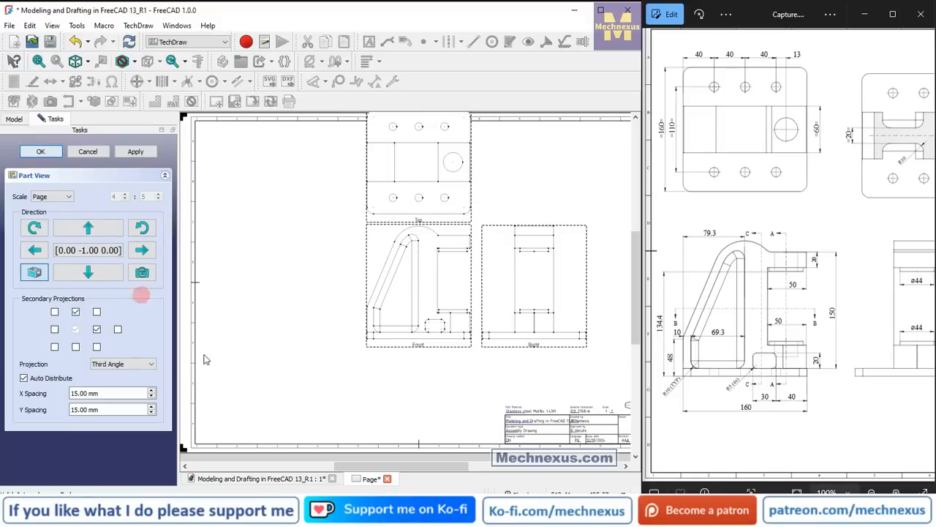
{"action": "left_click", "coordinate": [40, 151]}
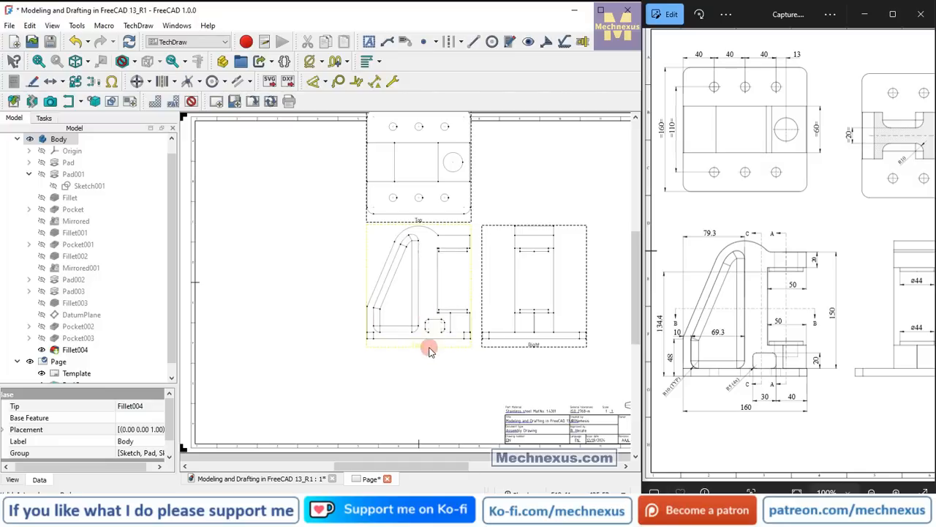
Reposition the projection group towards the sheet's lower-left area and space the right and top views farther from the front view.
{"action": "left_click_drag", "start_coordinate": [425, 349], "coordinate": [304, 404]}
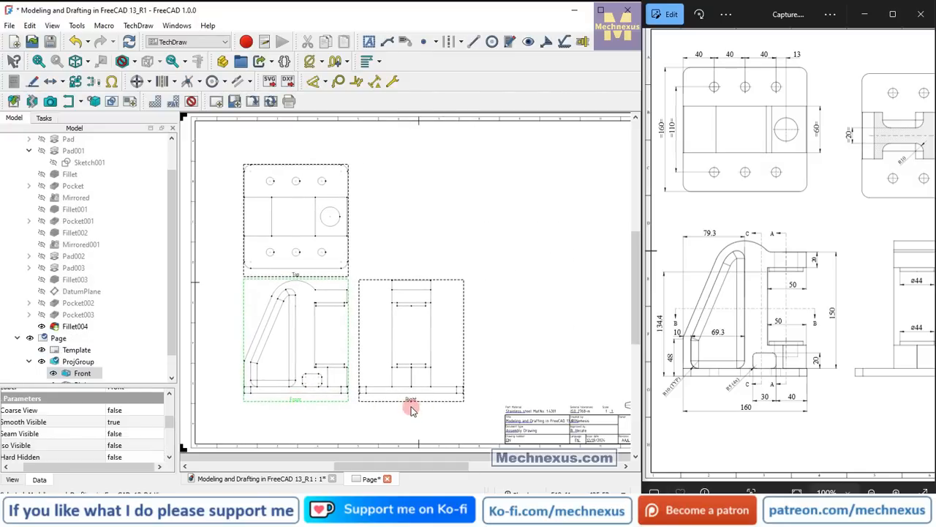
{"action": "left_click", "coordinate": [442, 402]}
{"action": "left_click_drag", "start_coordinate": [442, 401], "coordinate": [449, 400]}
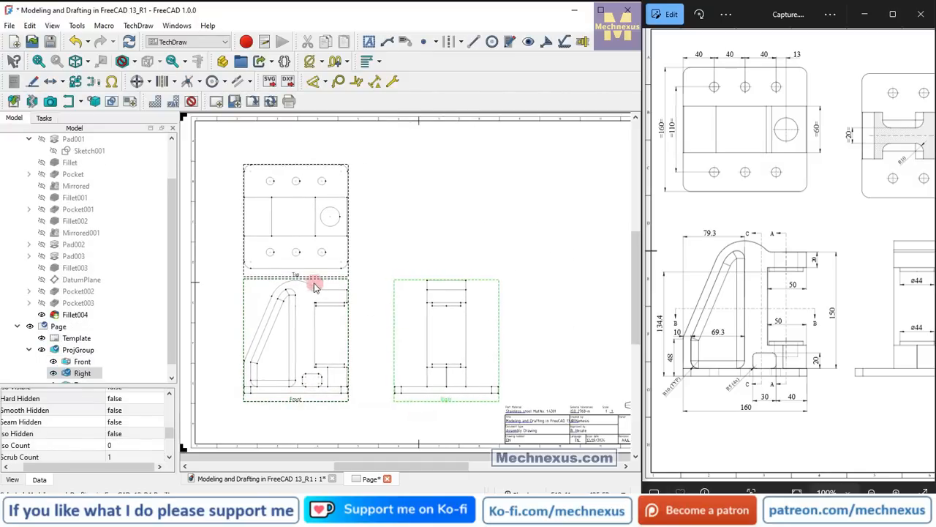
{"action": "left_click_drag", "start_coordinate": [297, 276], "coordinate": [296, 253]}
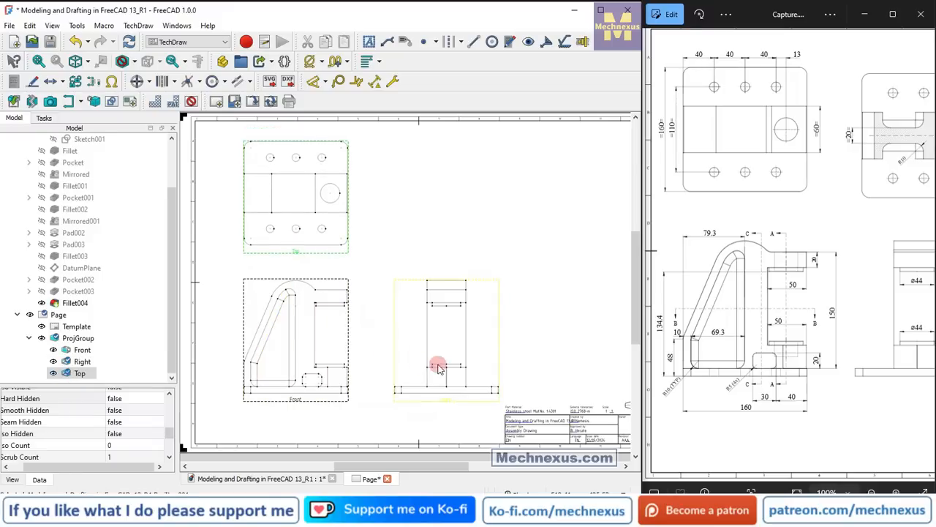
Lock the positions of the right and top views on the sheet.
{"action": "left_click", "coordinate": [452, 402]}
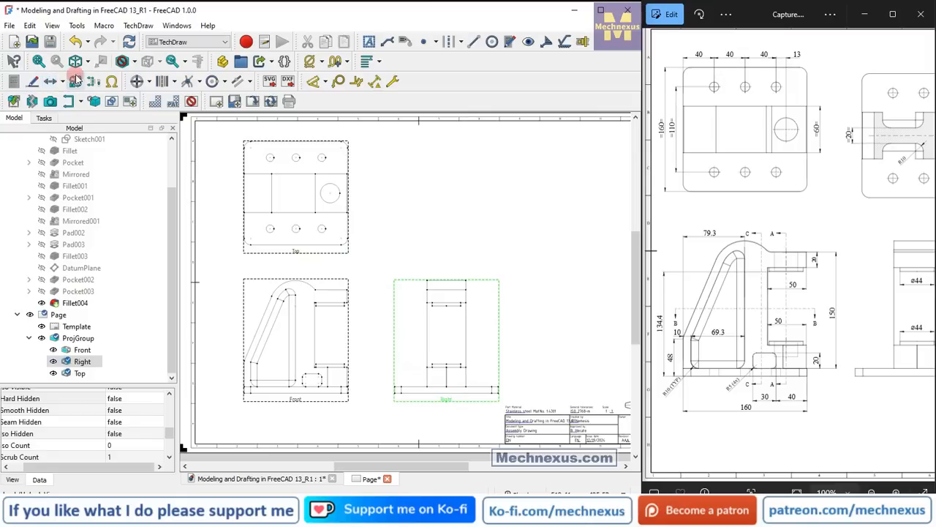
{"action": "left_click", "coordinate": [295, 251]}
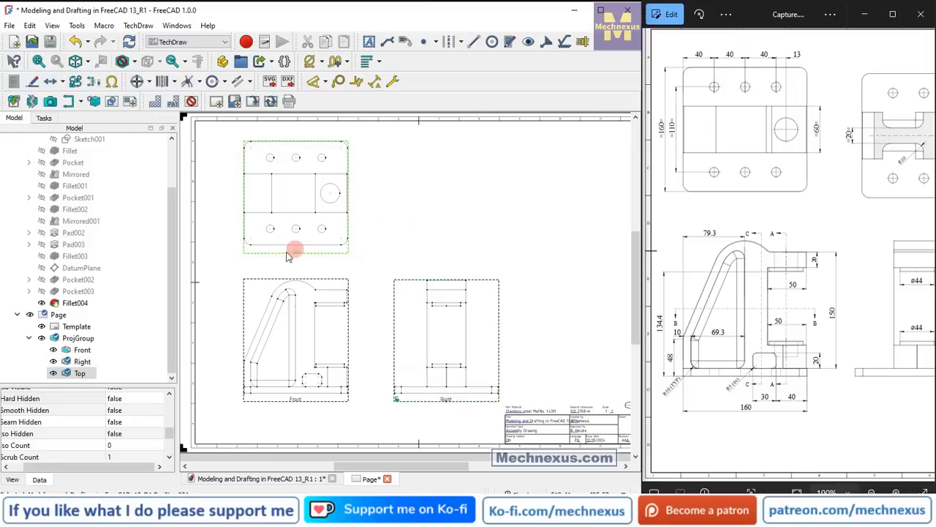
{"action": "left_click", "coordinate": [485, 188]}
{"action": "left_click", "coordinate": [434, 388]}
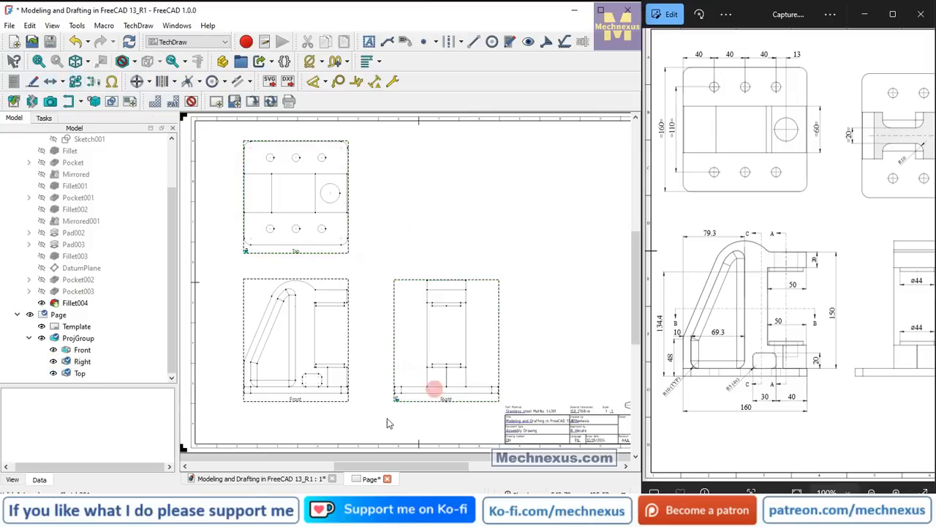
Show the front view's hidden hard edges by setting its Hard Hidden property to true.
{"action": "left_click", "coordinate": [297, 405]}
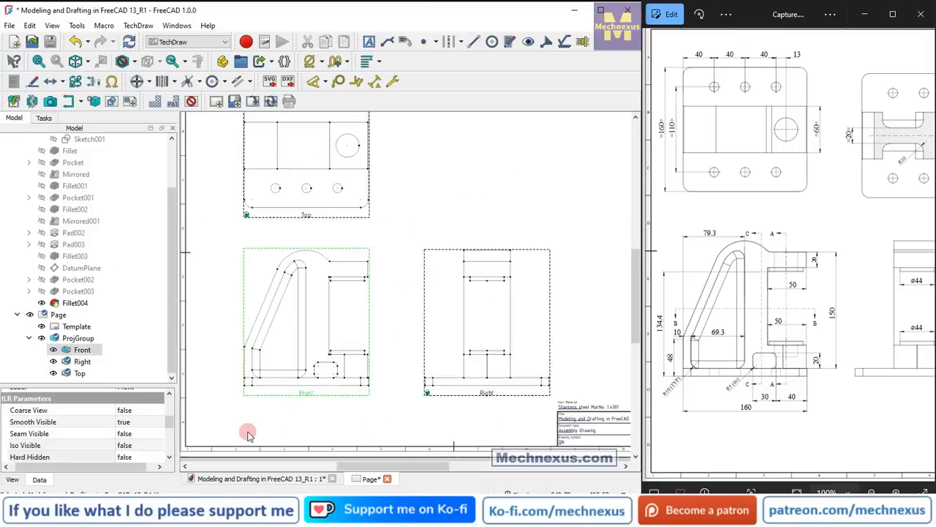
{"action": "scroll", "coordinate": [245, 432], "scroll_direction": "up", "scroll_amount": 2}
{"action": "left_click_drag", "start_coordinate": [132, 383], "coordinate": [161, 236]}
{"action": "left_click", "coordinate": [126, 317]}
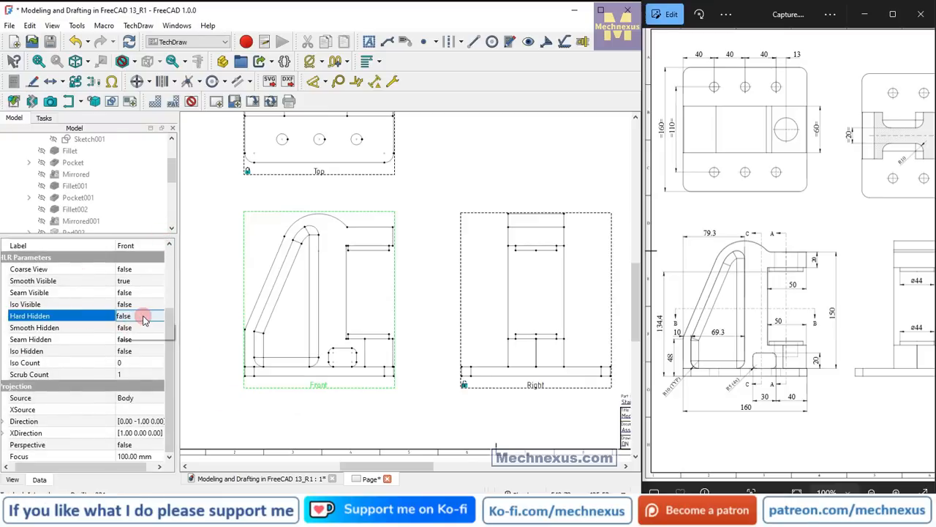
{"action": "left_click", "coordinate": [143, 320]}
{"action": "left_click", "coordinate": [150, 329]}
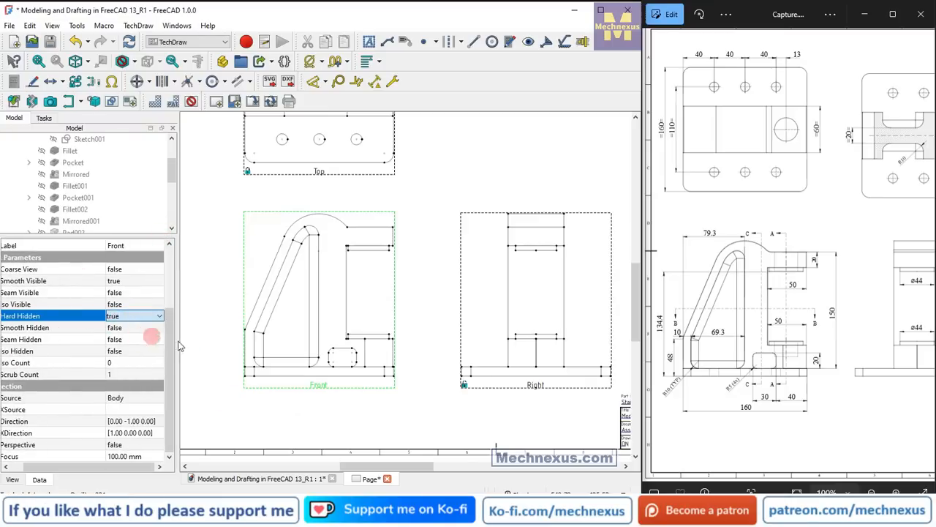
{"action": "left_click", "coordinate": [368, 436]}
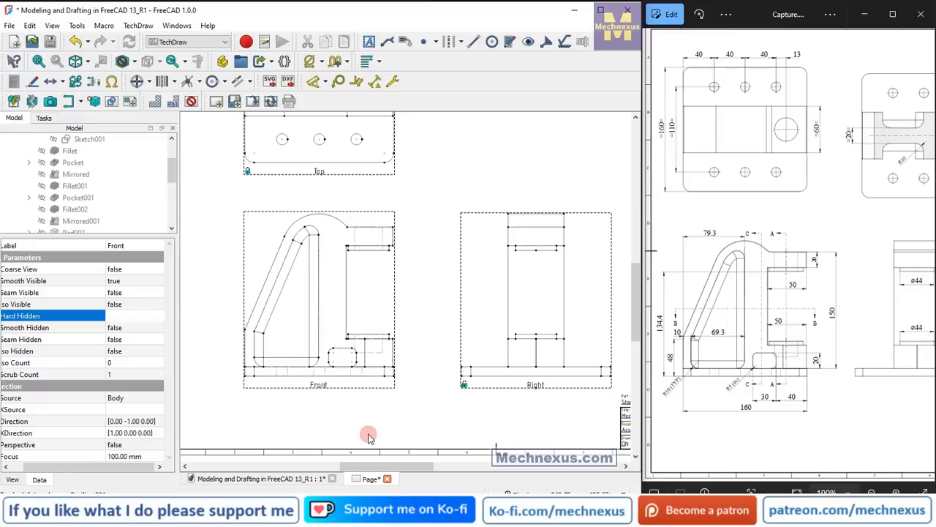
Add a vertical centerline between the two hidden side edges of the lower bore in the front view.
{"action": "scroll", "coordinate": [345, 330], "scroll_direction": "up", "scroll_amount": 5}
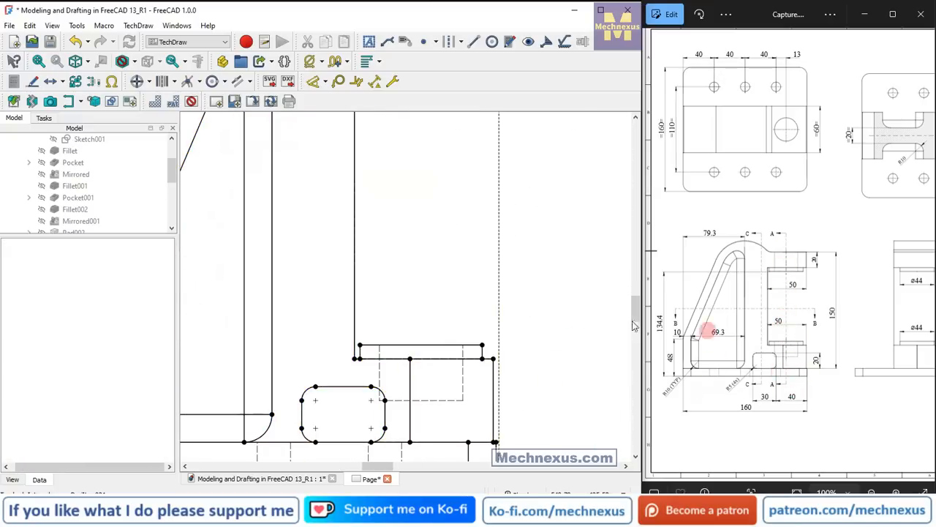
{"action": "left_click", "coordinate": [380, 380]}
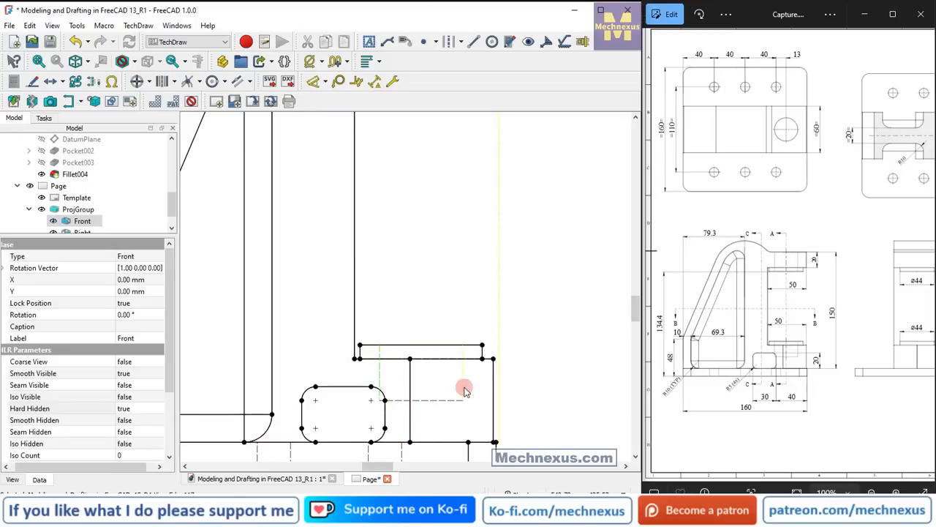
{"action": "left_click", "coordinate": [464, 389], "text": "ctrl"}
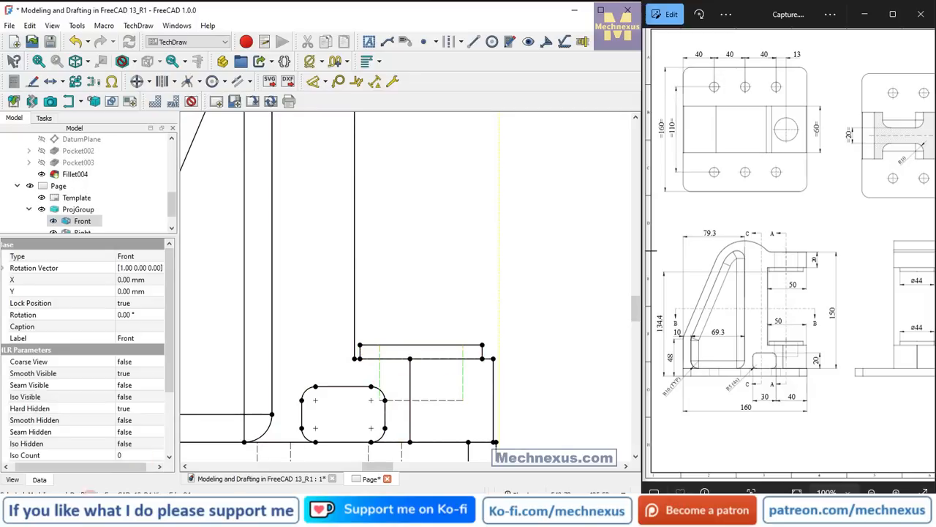
{"action": "left_click", "coordinate": [462, 42]}
{"action": "left_click", "coordinate": [464, 70]}
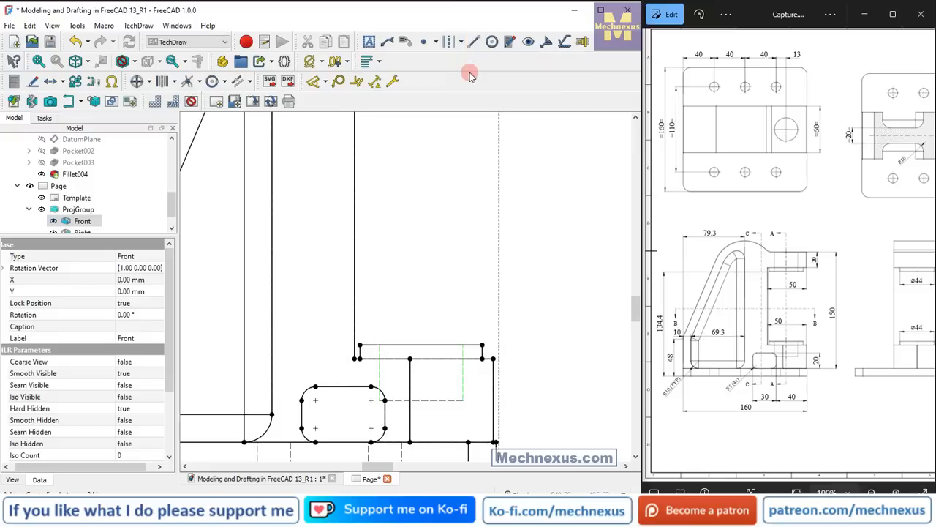
{"action": "left_click", "coordinate": [64, 151]}
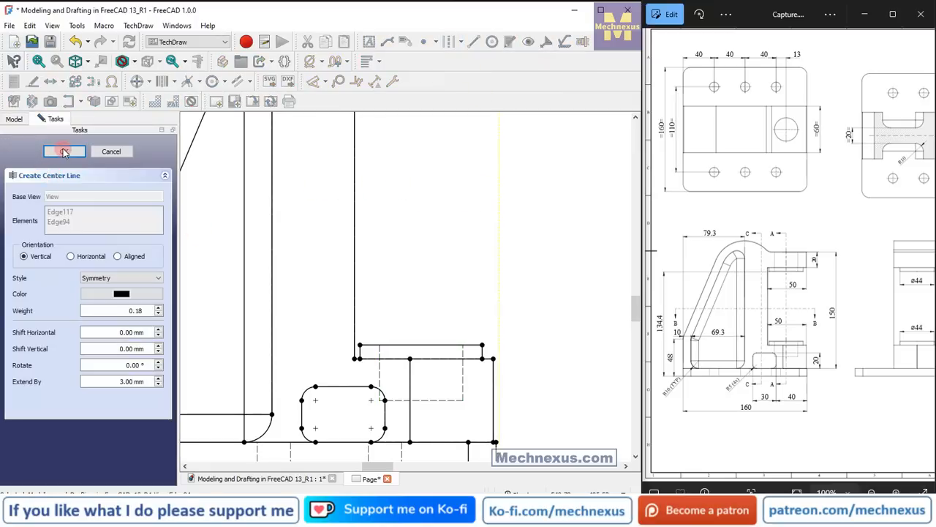
Add a vertical centerline between the two hidden edges of the upper arm's hole in the front view.
{"action": "scroll", "coordinate": [481, 284], "scroll_direction": "down", "scroll_amount": 3}
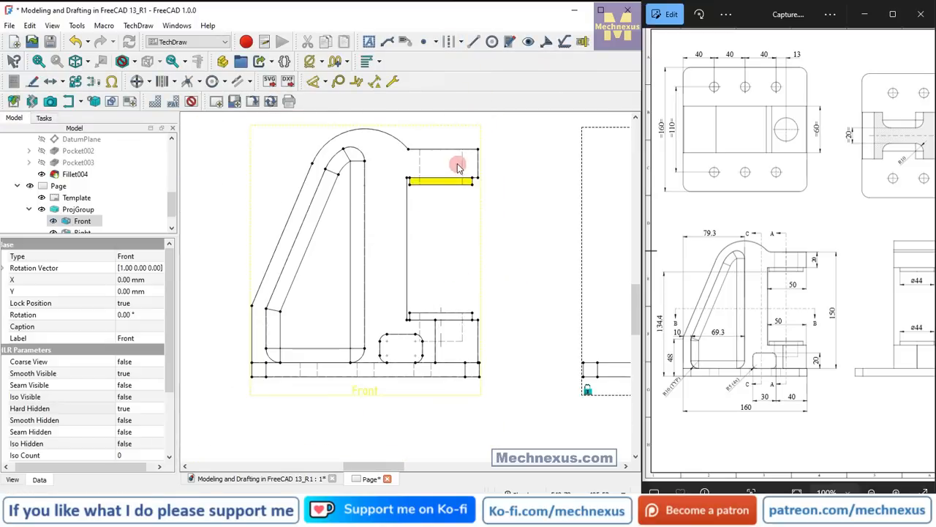
{"action": "scroll", "coordinate": [468, 171], "scroll_direction": "up", "scroll_amount": 5}
{"action": "left_click", "coordinate": [474, 164]}
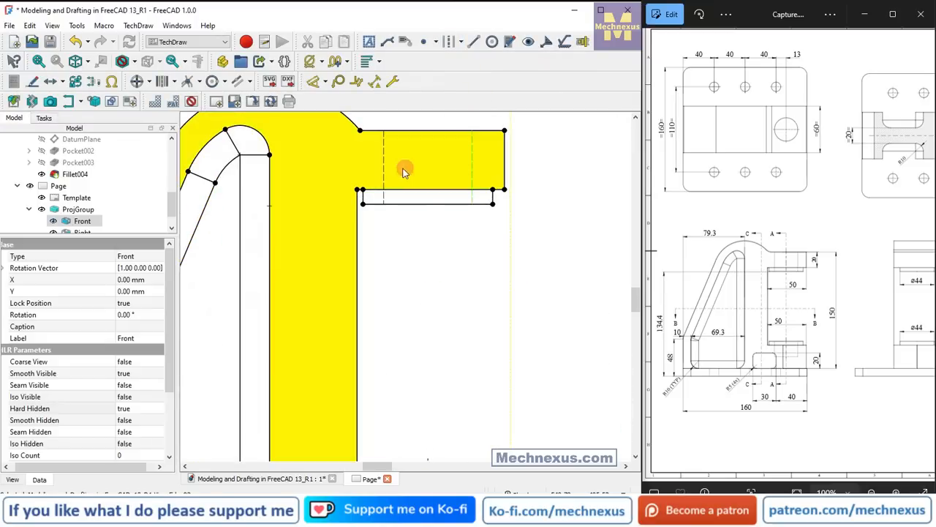
{"action": "left_click", "coordinate": [386, 171], "text": "ctrl"}
{"action": "left_click", "coordinate": [461, 42]}
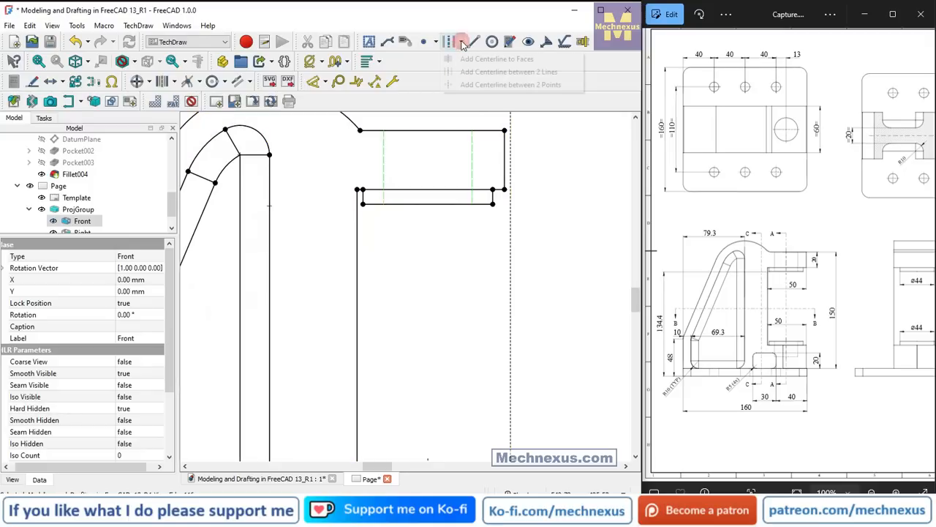
{"action": "left_click", "coordinate": [470, 74]}
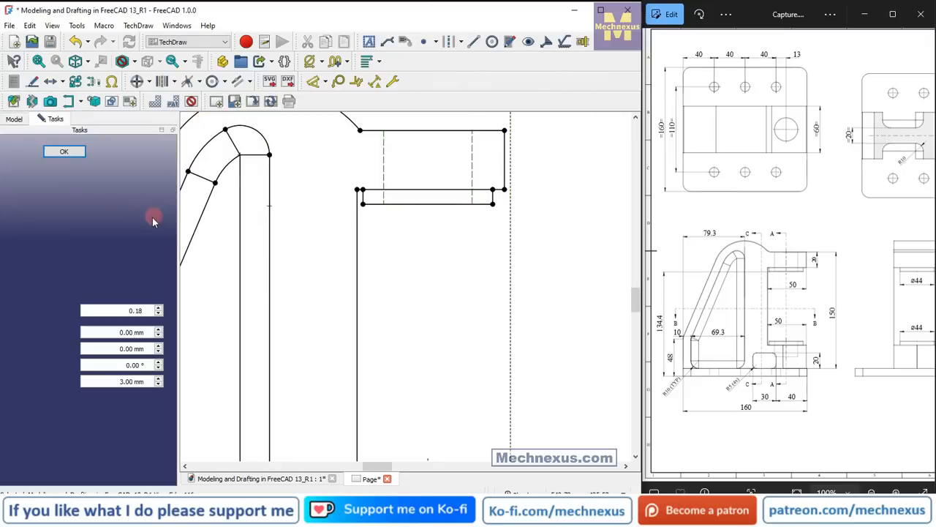
{"action": "left_click", "coordinate": [91, 295]}
{"action": "left_click", "coordinate": [64, 152]}
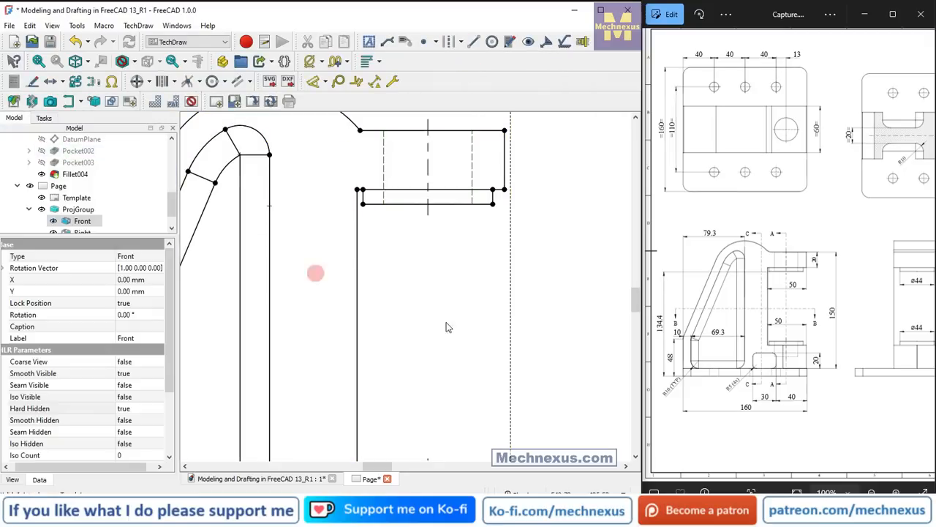
Create section view A from the front view, looking left at a 180° view direction, with live update enabled.
{"action": "scroll", "coordinate": [439, 223], "scroll_direction": "down", "scroll_amount": 5}
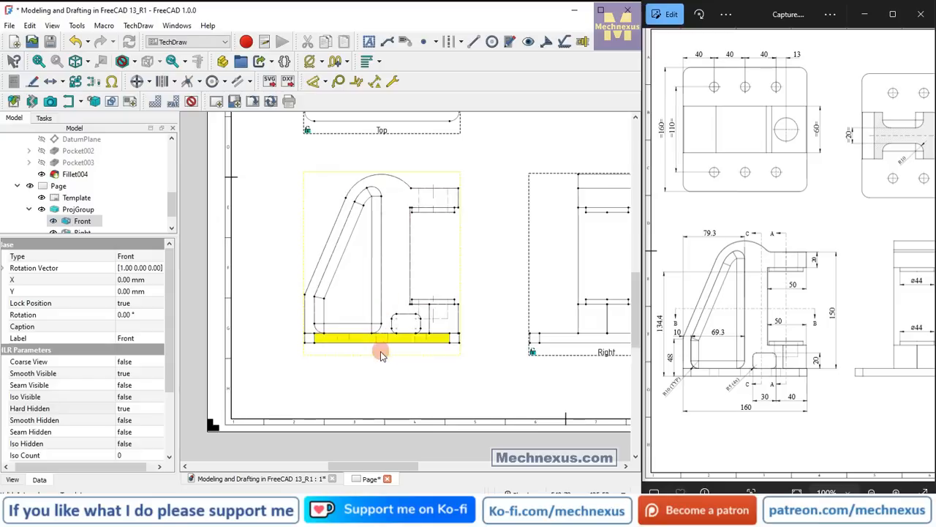
{"action": "left_click", "coordinate": [68, 101]}
{"action": "left_click", "coordinate": [101, 307]}
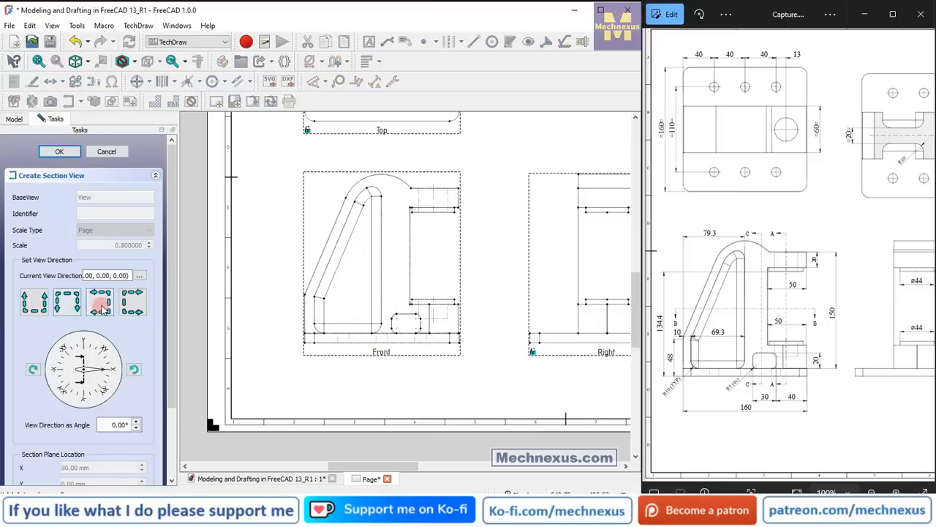
{"action": "left_click", "coordinate": [99, 214]}
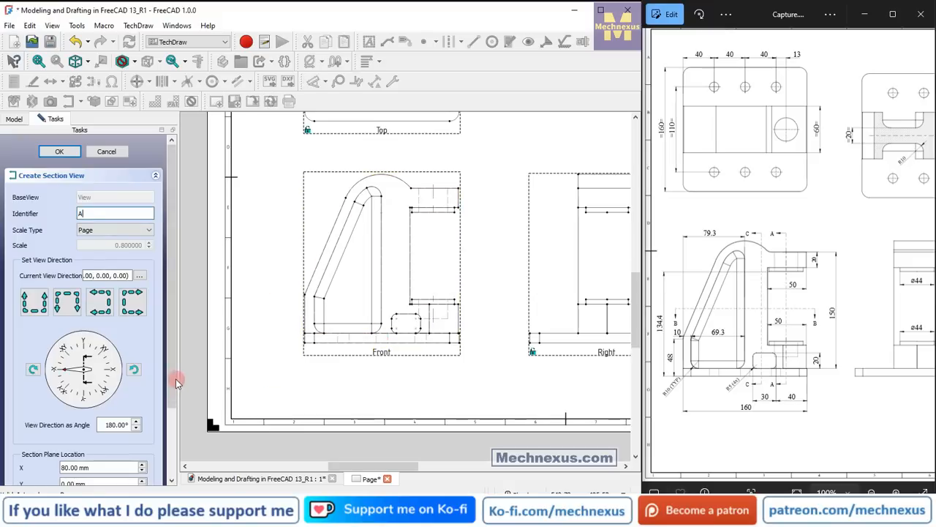
{"action": "left_click_drag", "start_coordinate": [172, 382], "coordinate": [173, 448]}
{"action": "left_click", "coordinate": [27, 448]}
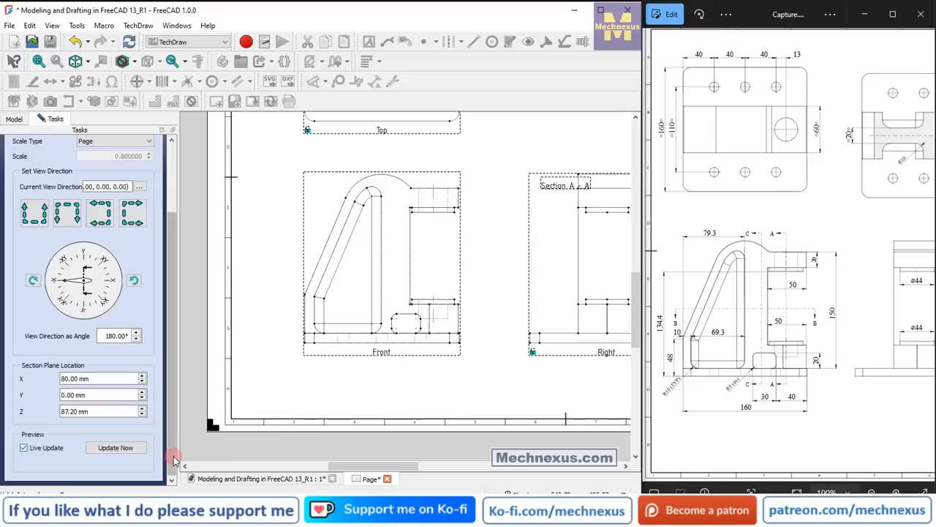
{"action": "left_click", "coordinate": [116, 448]}
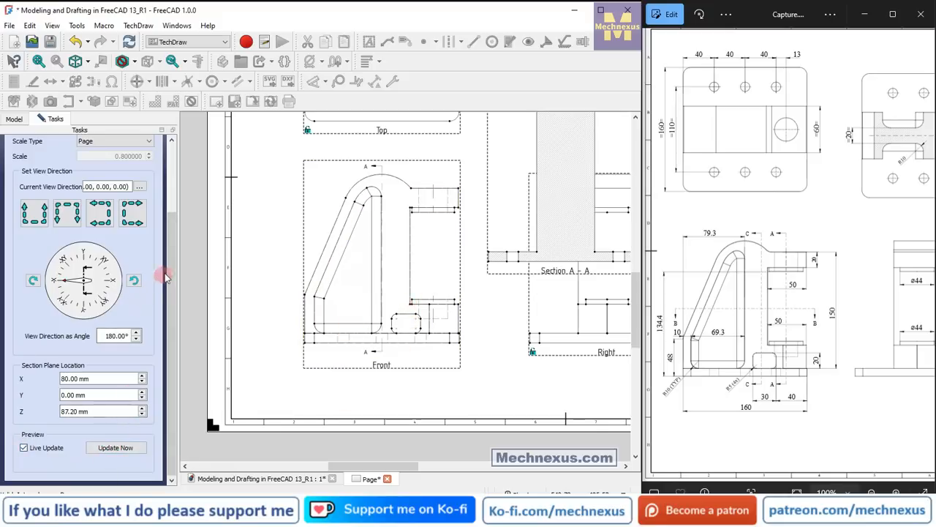
{"action": "left_click_drag", "start_coordinate": [173, 261], "coordinate": [181, 191]}
{"action": "left_click", "coordinate": [60, 152]}
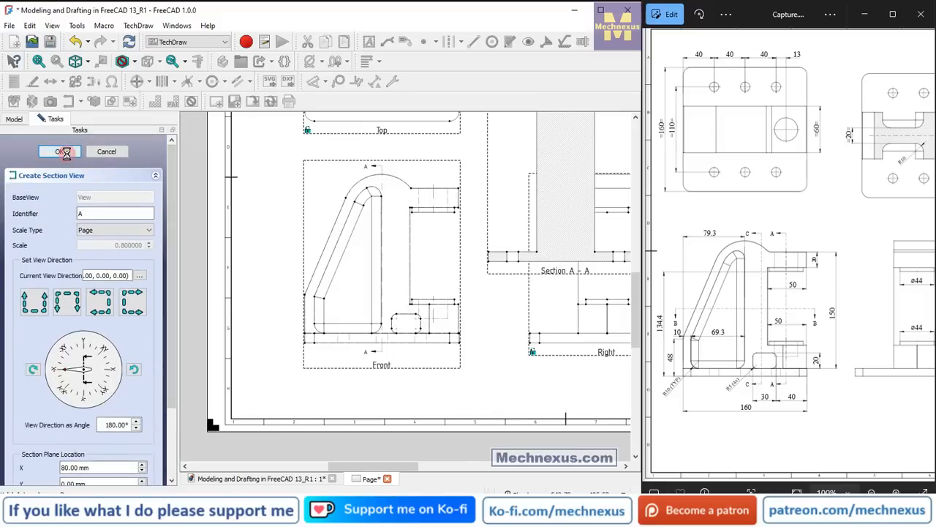
{"action": "scroll", "coordinate": [442, 311], "scroll_direction": "up", "scroll_amount": 2}
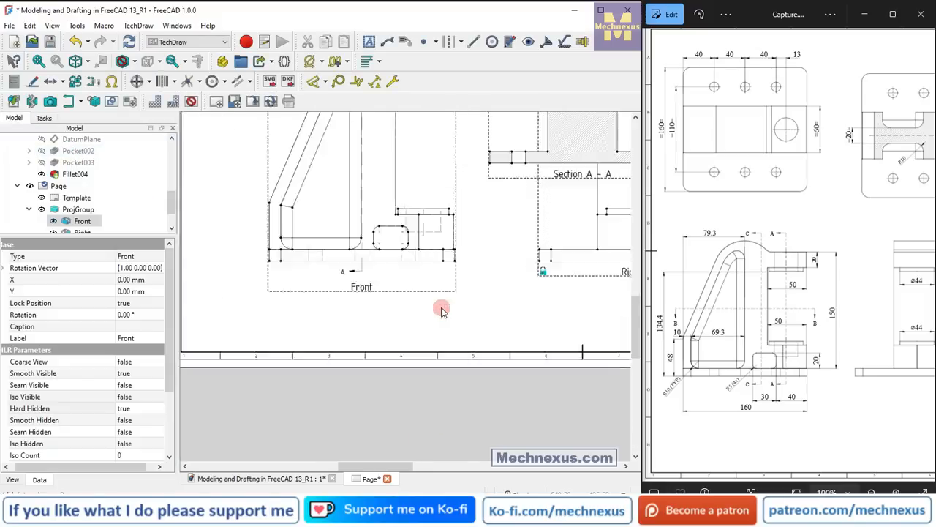
{"action": "scroll", "coordinate": [428, 387], "scroll_direction": "down", "scroll_amount": 3}
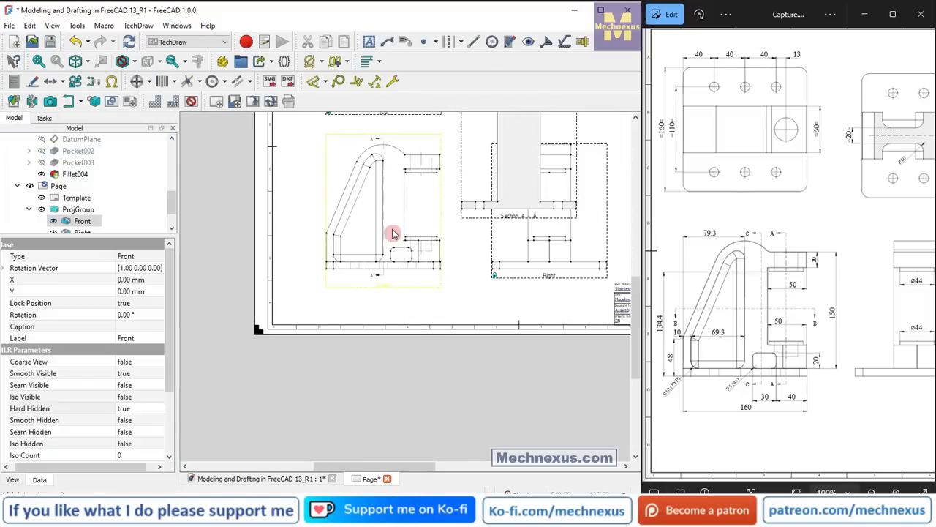
{"action": "scroll", "coordinate": [387, 194], "scroll_direction": "up", "scroll_amount": 3}
{"action": "scroll", "coordinate": [395, 216], "scroll_direction": "up", "scroll_amount": 2}
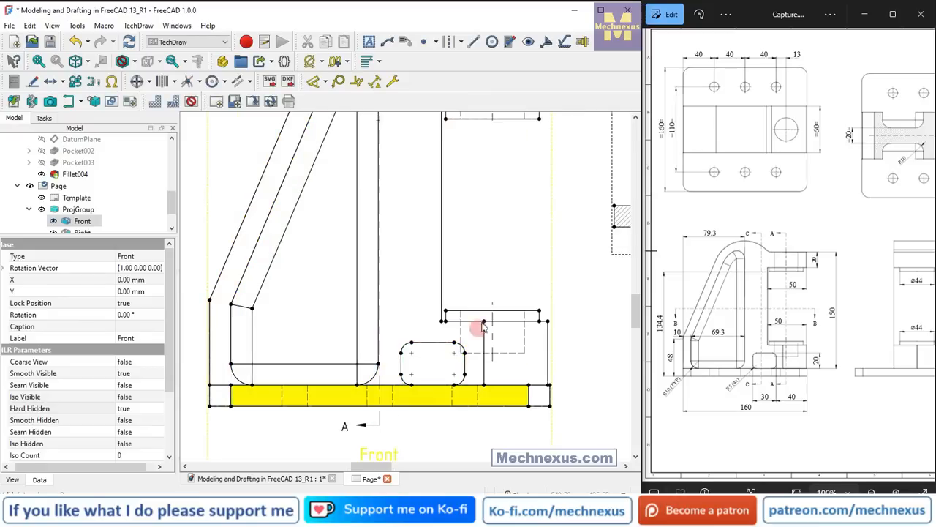
{"action": "scroll", "coordinate": [388, 333], "scroll_direction": "up", "scroll_amount": 3}
{"action": "left_click", "coordinate": [370, 388]}
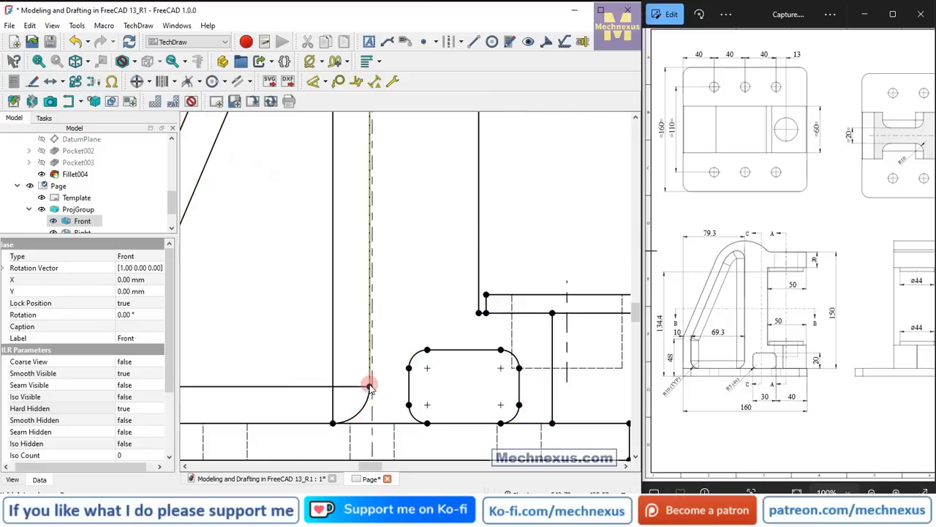
{"action": "left_click", "coordinate": [314, 83]}
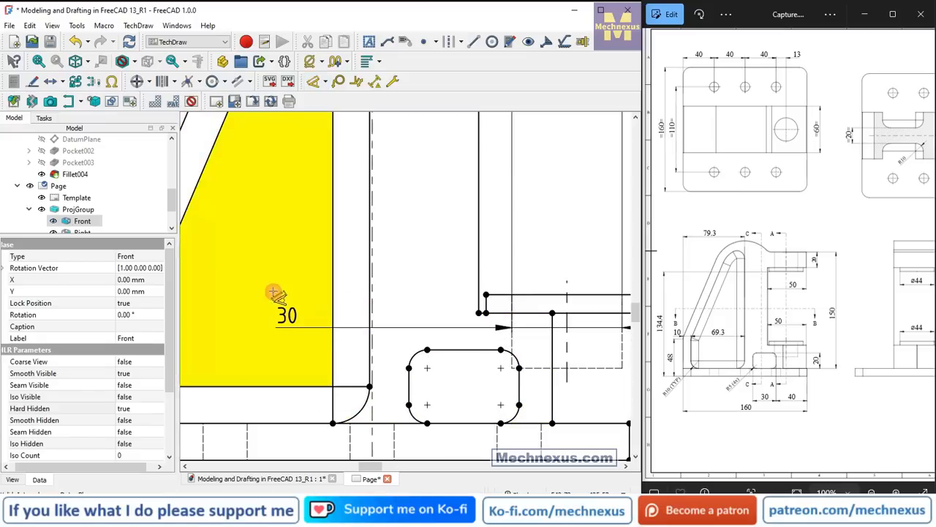
{"action": "key", "text": "Escape"}
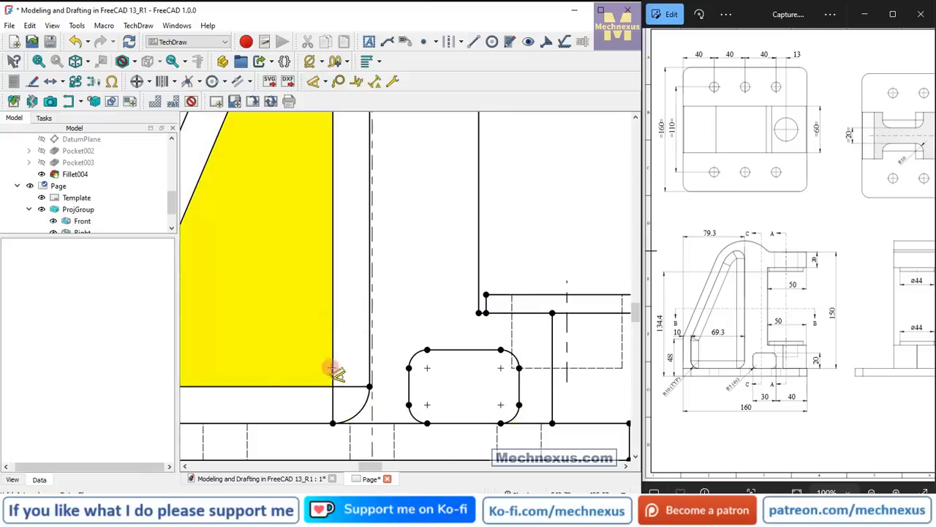
Measure the horizontal distance from the triangular pocket's lower right vertex to the lower bore's centerline with a temporary horizontal dimension, and delete it.
{"action": "left_click", "coordinate": [370, 385]}
{"action": "left_click", "coordinate": [567, 330], "text": "ctrl"}
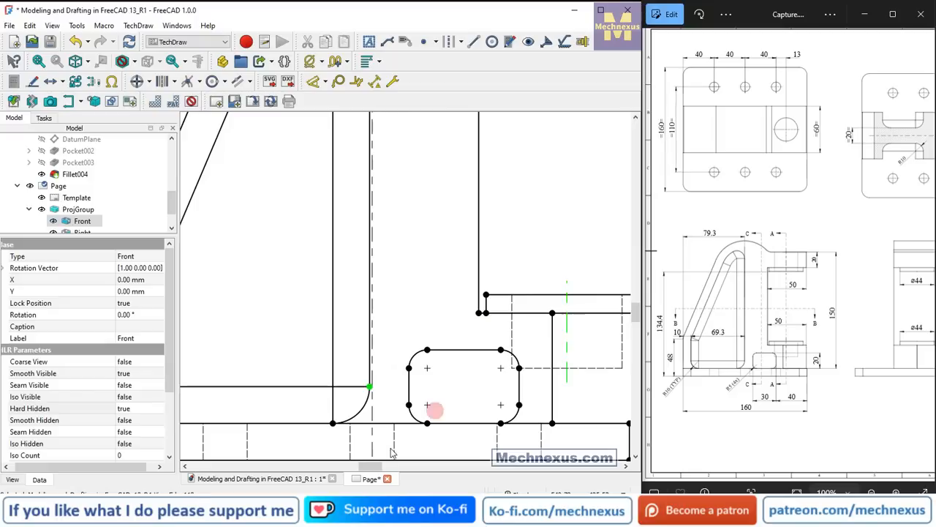
{"action": "left_click", "coordinate": [329, 84]}
{"action": "left_click", "coordinate": [326, 127]}
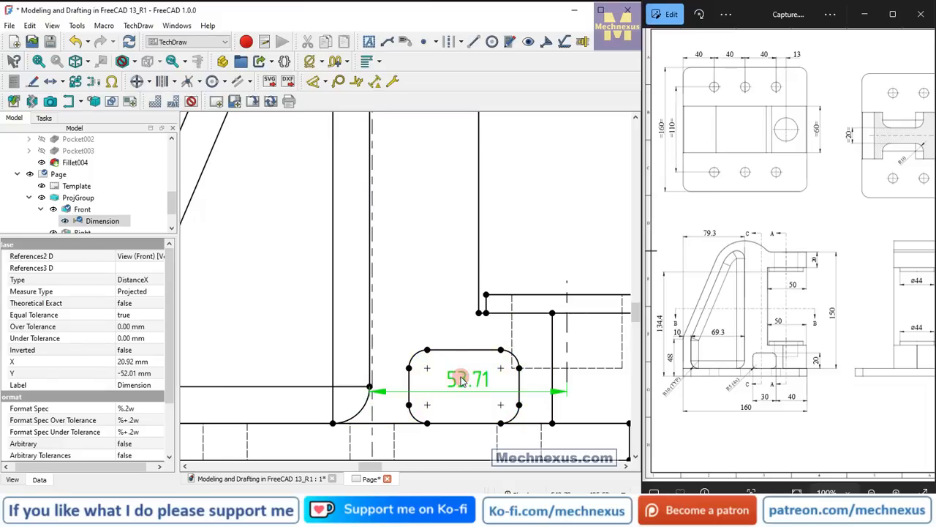
{"action": "key", "text": "Delete"}
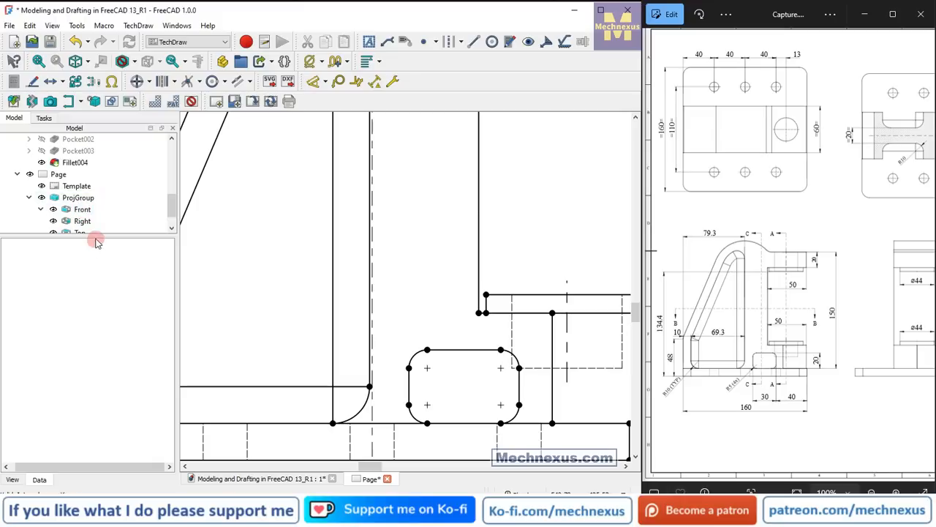
Edit Section A - A with live update enabled and set its section plane's X location to 80.00 mm+53.71.
{"action": "left_click_drag", "start_coordinate": [96, 235], "coordinate": [98, 362]}
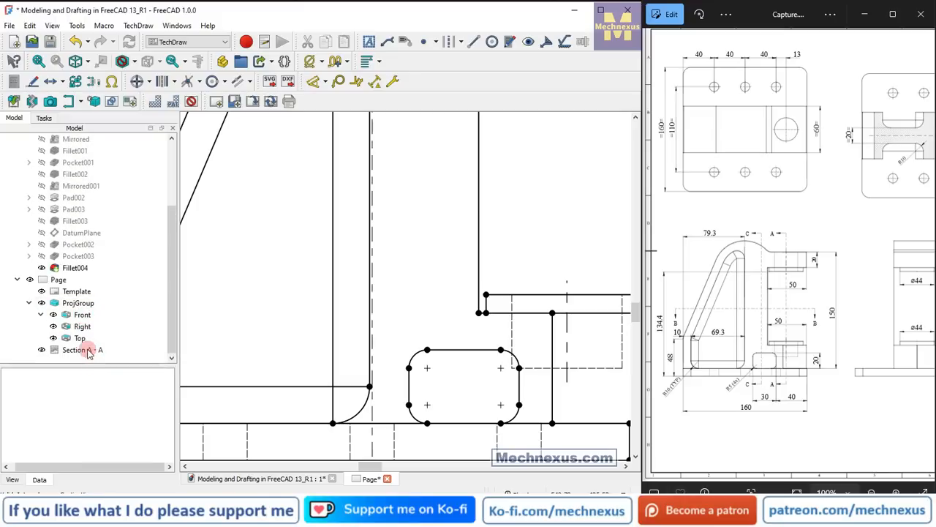
{"action": "double_click", "coordinate": [87, 352]}
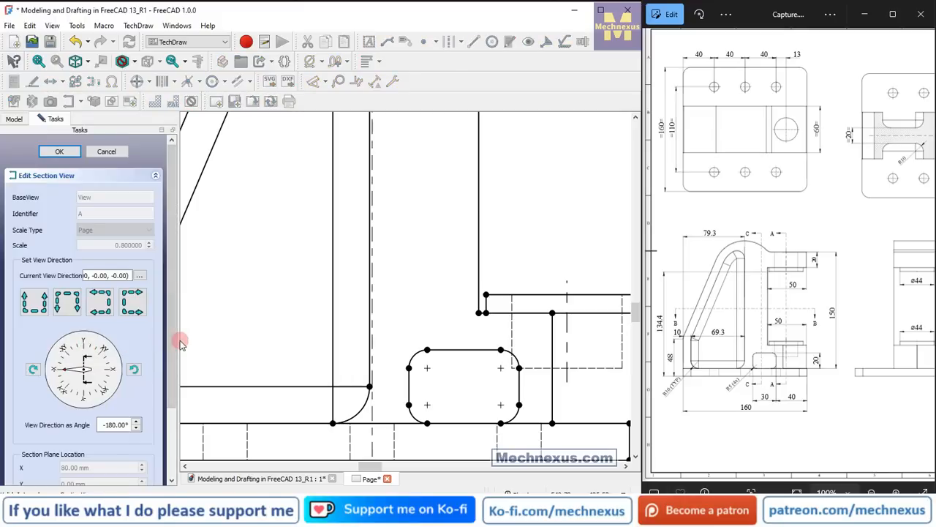
{"action": "scroll", "coordinate": [119, 370], "scroll_direction": "down", "scroll_amount": 2}
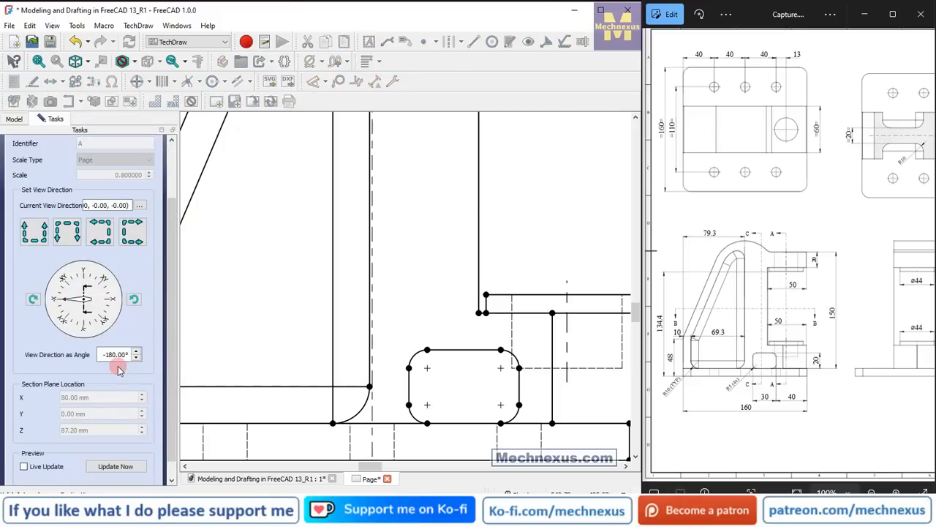
{"action": "left_click", "coordinate": [24, 467]}
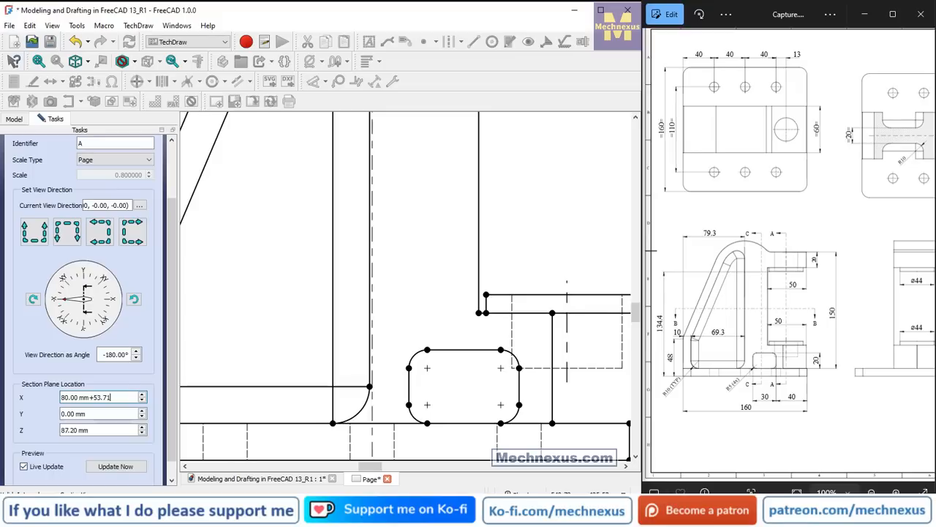
{"action": "key", "text": "Return"}
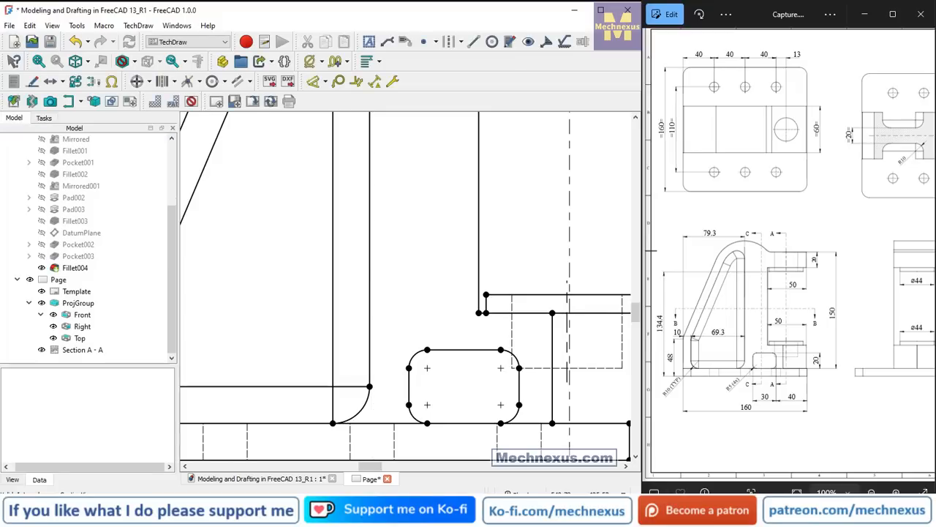
Reopen Section A - A for editing and enable its live update.
{"action": "scroll", "coordinate": [518, 315], "scroll_direction": "down", "scroll_amount": 1}
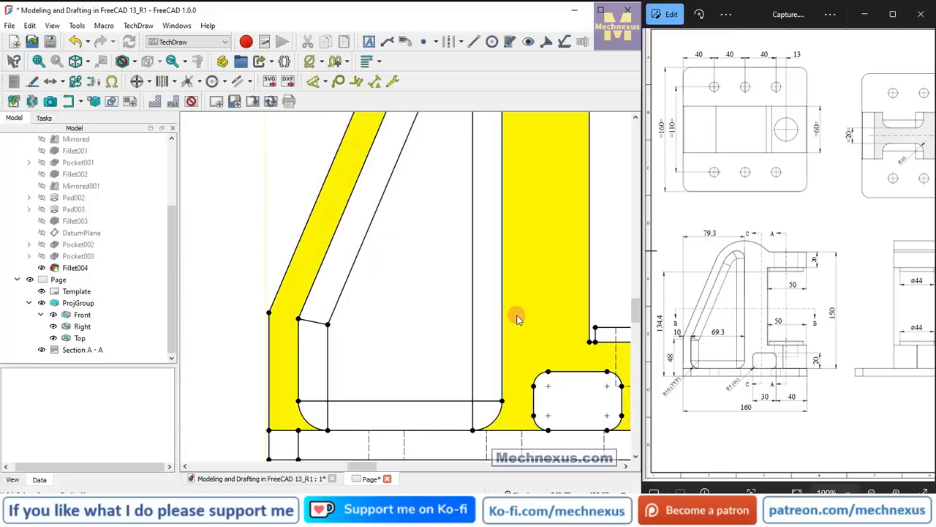
{"action": "scroll", "coordinate": [506, 315], "scroll_direction": "up", "scroll_amount": 3}
{"action": "scroll", "coordinate": [412, 299], "scroll_direction": "down", "scroll_amount": 1}
{"action": "scroll", "coordinate": [411, 303], "scroll_direction": "down", "scroll_amount": 2}
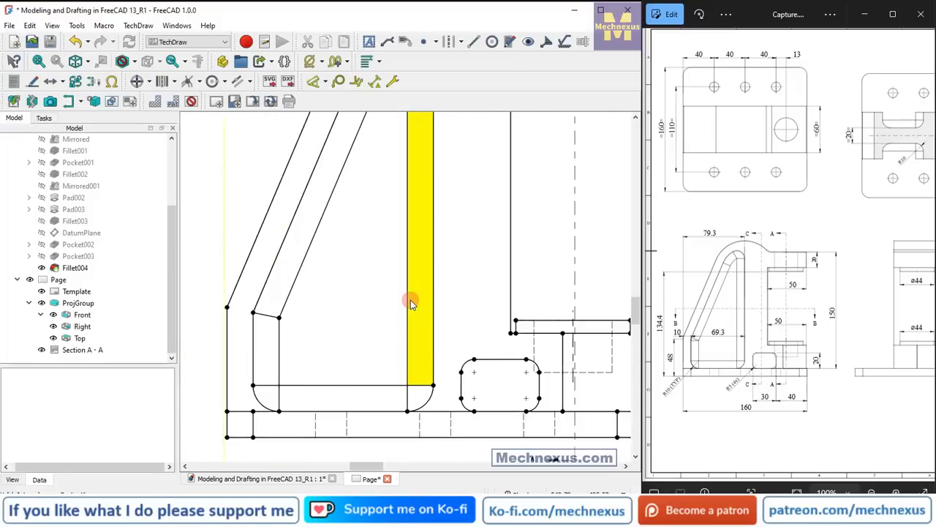
{"action": "scroll", "coordinate": [586, 366], "scroll_direction": "down", "scroll_amount": 1}
{"action": "scroll", "coordinate": [558, 396], "scroll_direction": "up", "scroll_amount": 2}
{"action": "scroll", "coordinate": [557, 397], "scroll_direction": "up", "scroll_amount": 1}
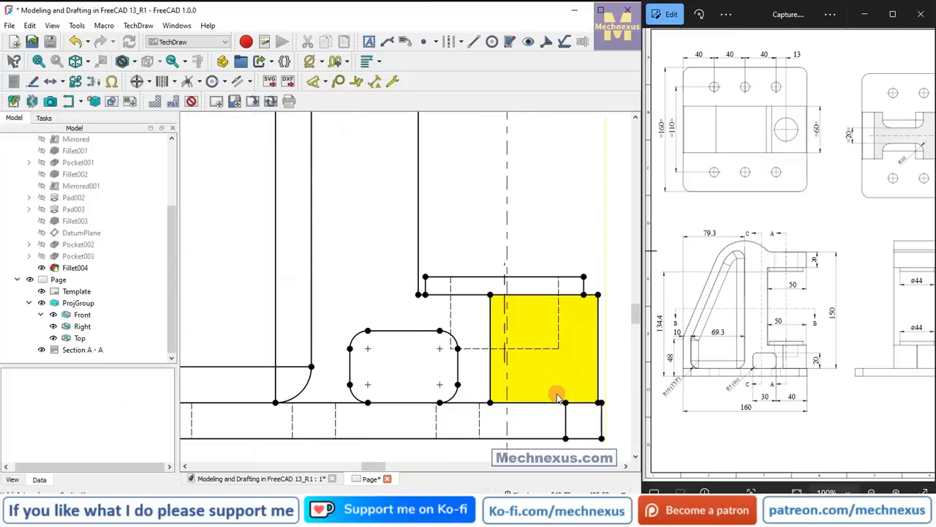
{"action": "left_click", "coordinate": [82, 350]}
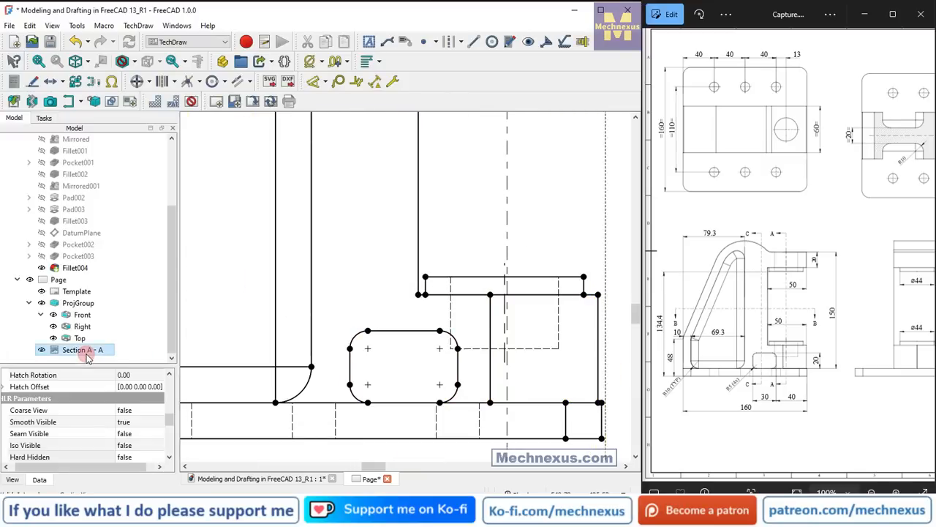
{"action": "double_click", "coordinate": [82, 350]}
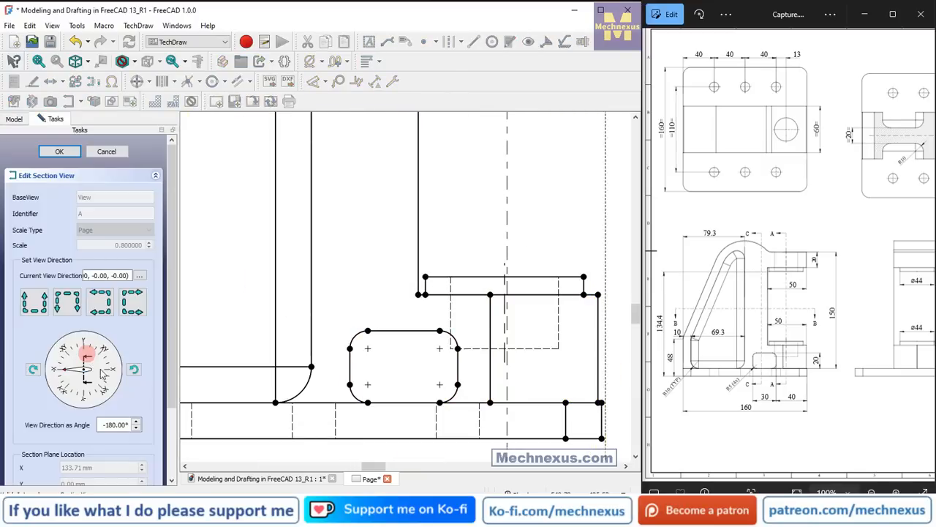
{"action": "scroll", "coordinate": [168, 386], "scroll_direction": "down", "scroll_amount": 2}
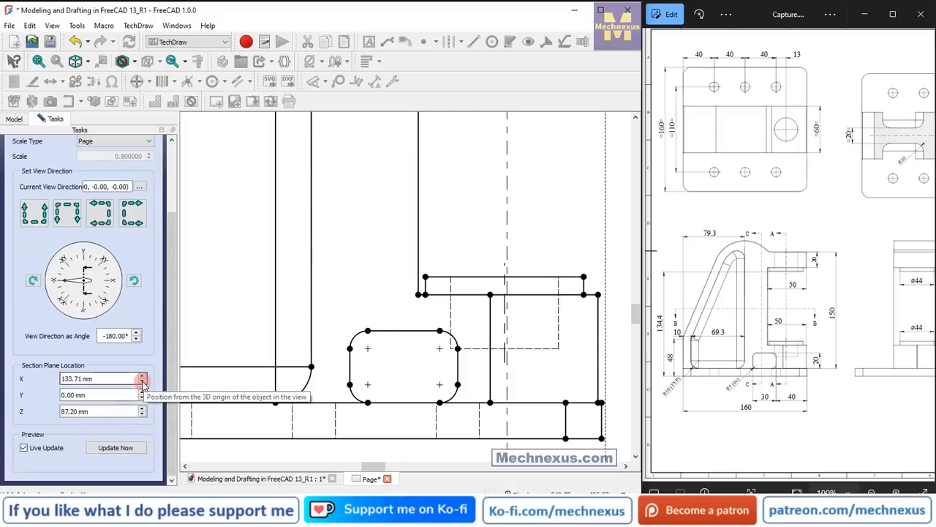
Align section A's cutting plane with the bore centerline by setting its X location to 133 mm, and apply the edit.
{"action": "left_click", "coordinate": [142, 381]}
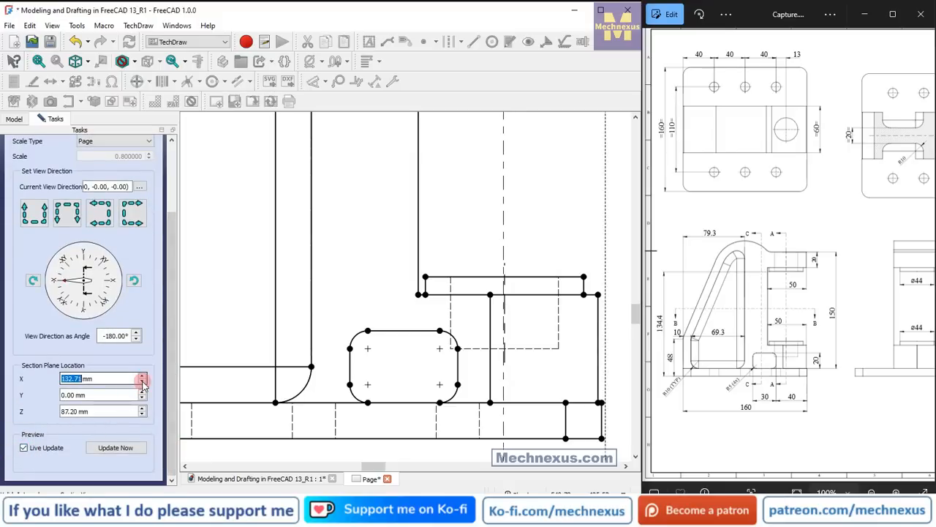
{"action": "left_click", "coordinate": [448, 387]}
{"action": "scroll", "coordinate": [510, 372], "scroll_direction": "up", "scroll_amount": 6}
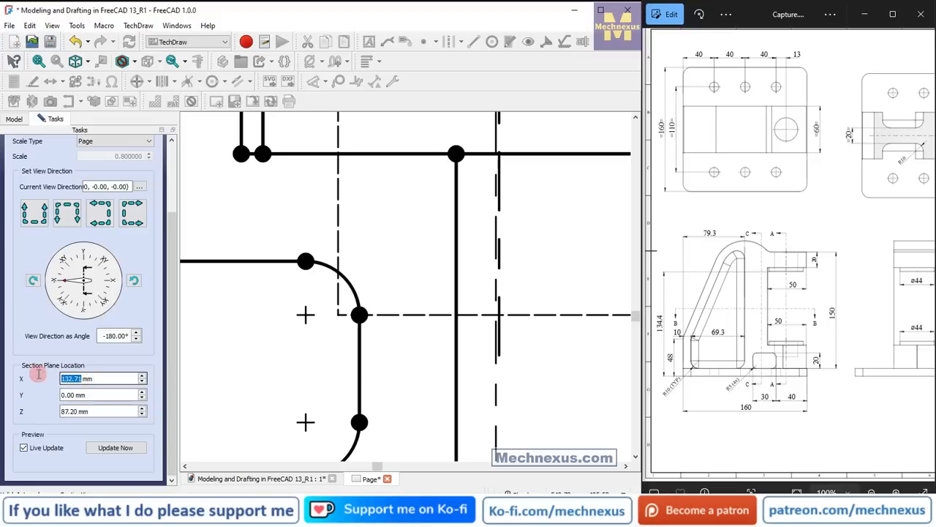
{"action": "type", "text": "1"}
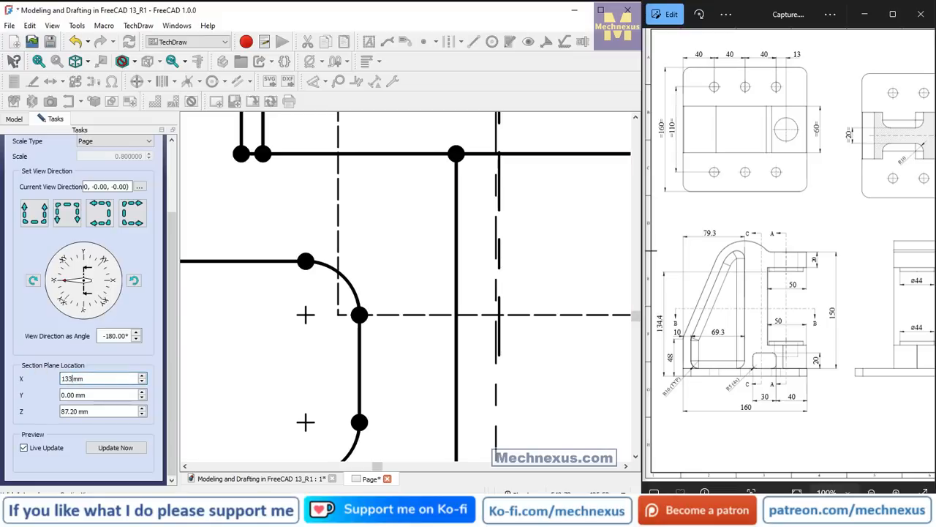
{"action": "left_click", "coordinate": [88, 396]}
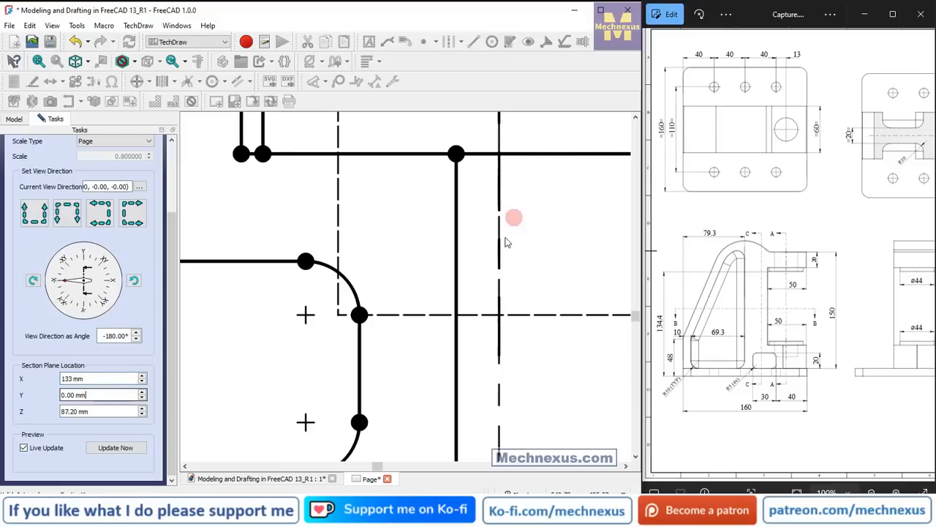
{"action": "scroll", "coordinate": [490, 311], "scroll_direction": "down", "scroll_amount": 5}
{"action": "scroll", "coordinate": [490, 310], "scroll_direction": "down", "scroll_amount": 5}
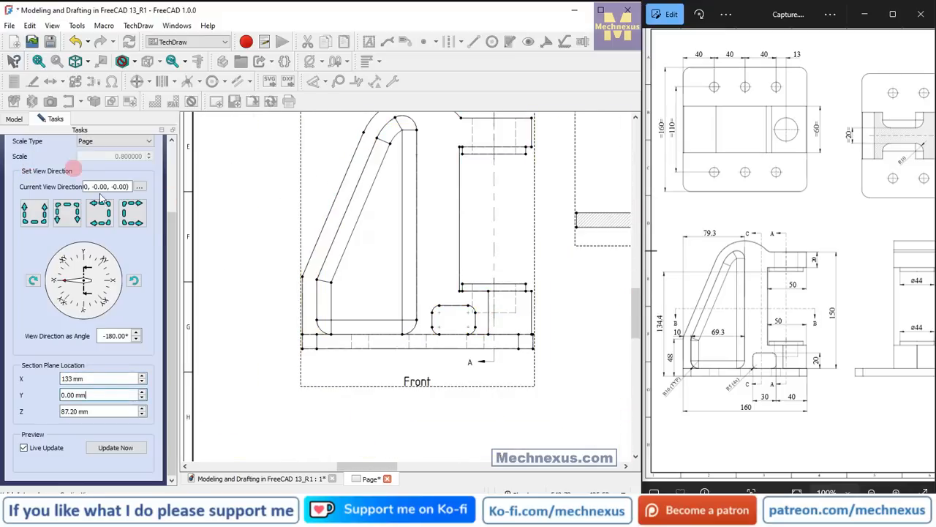
{"action": "left_click_drag", "start_coordinate": [168, 234], "coordinate": [169, 146]}
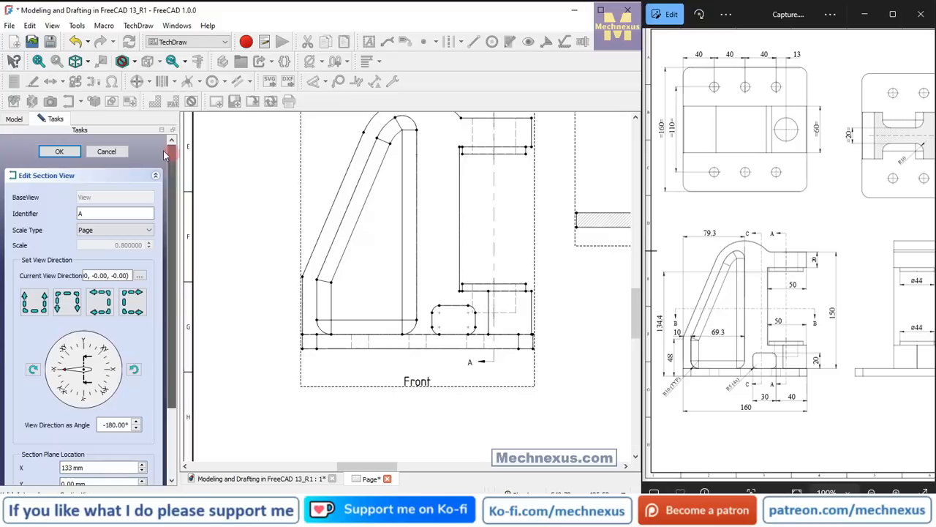
{"action": "left_click", "coordinate": [74, 152]}
Move the Section A - A view into the free space beside the Right view, above the title block, as in the reference drawing.
{"action": "left_click", "coordinate": [825, 319]}
{"action": "scroll", "coordinate": [825, 320], "scroll_direction": "down", "scroll_amount": 4}
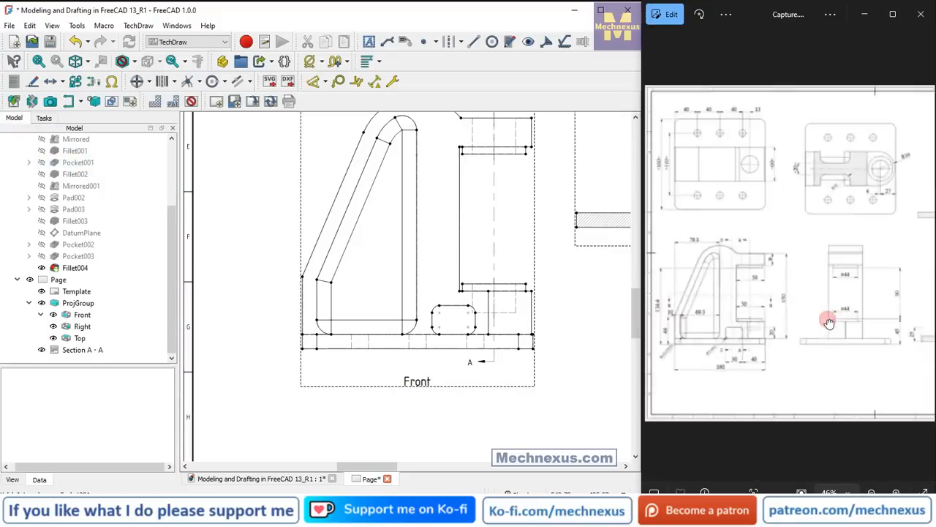
{"action": "scroll", "coordinate": [314, 292], "scroll_direction": "down", "scroll_amount": 5}
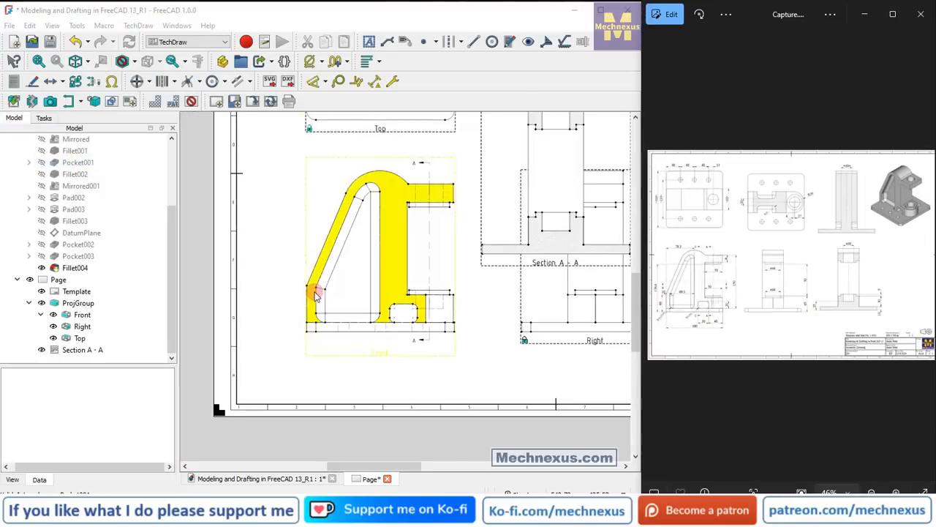
{"action": "scroll", "coordinate": [545, 234], "scroll_direction": "up", "scroll_amount": 2}
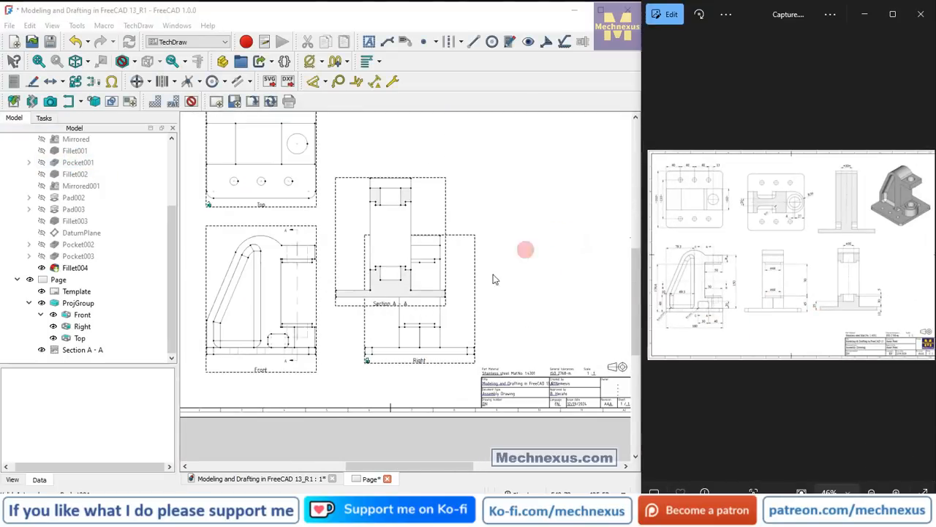
{"action": "left_click_drag", "start_coordinate": [387, 308], "coordinate": [444, 278]}
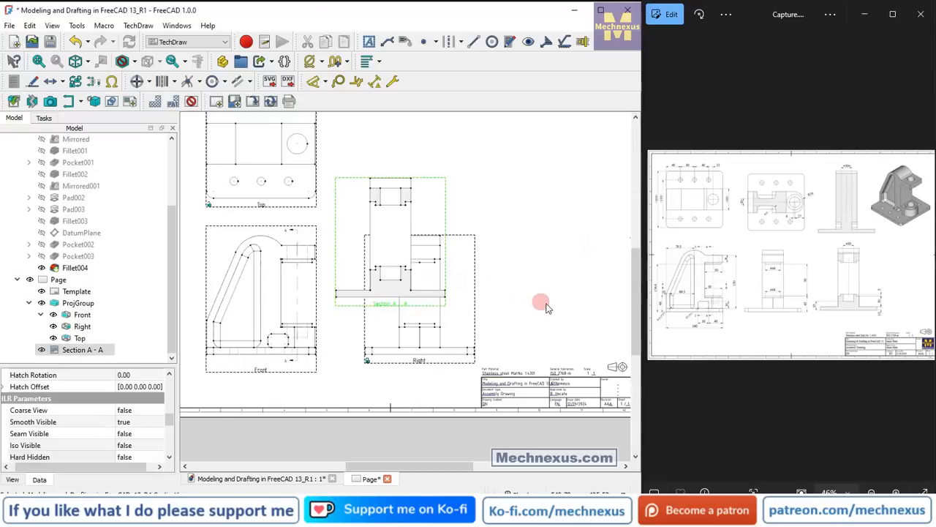
{"action": "mouse_move", "coordinate": [556, 312]}
{"action": "left_mouse_down"}
{"action": "mouse_move", "coordinate": [510, 307]}
{"action": "mouse_move", "coordinate": [551, 313]}
{"action": "left_mouse_up"}
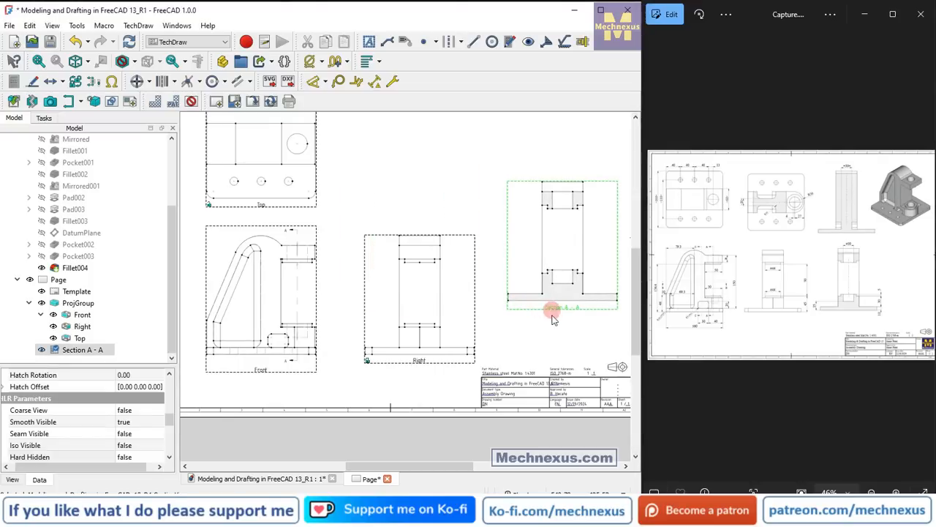
{"action": "left_click", "coordinate": [550, 338]}
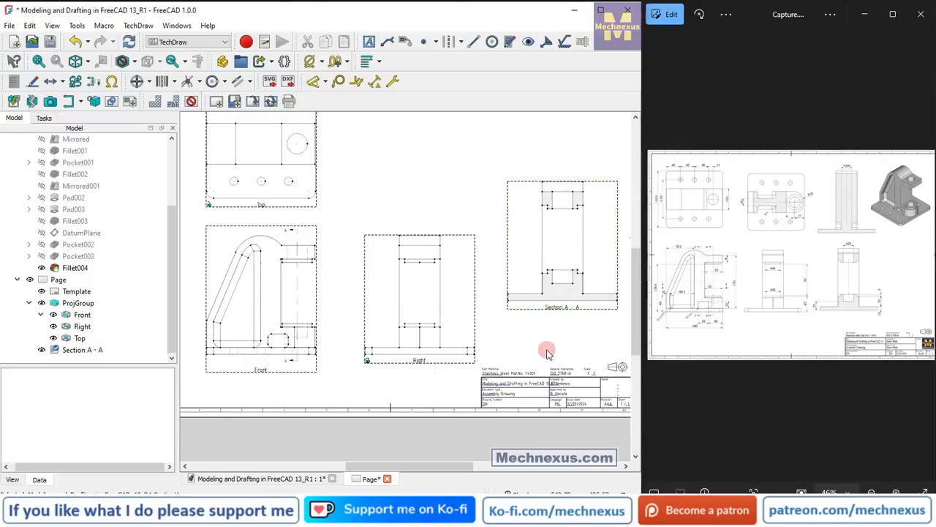
{"action": "left_click", "coordinate": [562, 314]}
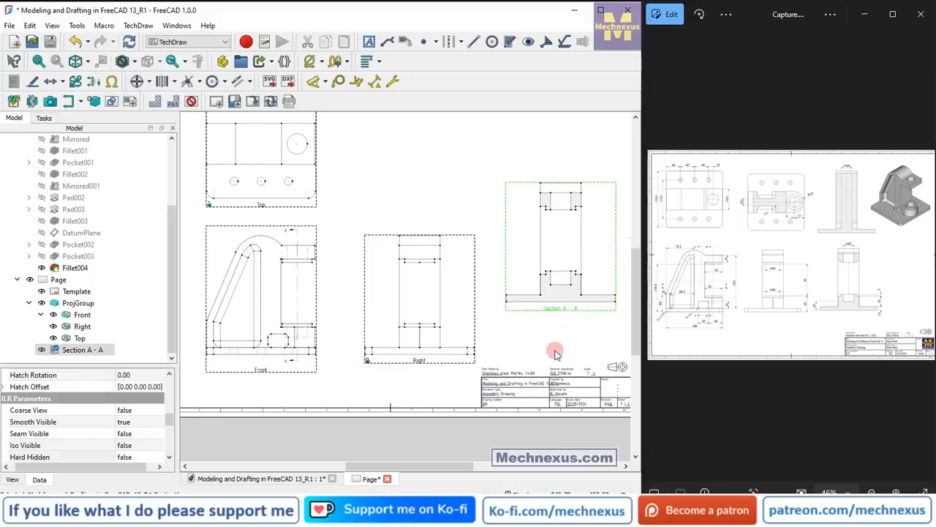
{"action": "left_click_drag", "start_coordinate": [554, 354], "coordinate": [556, 357]}
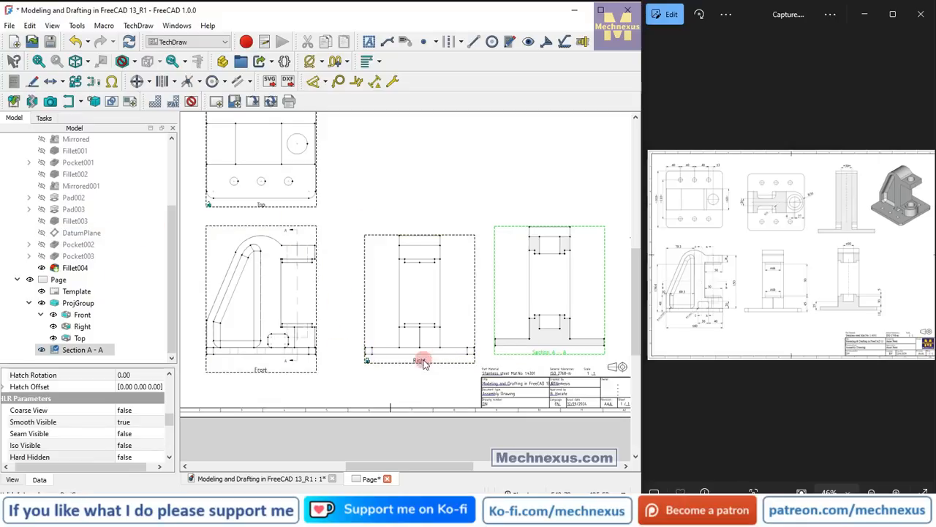
{"action": "scroll", "coordinate": [326, 360], "scroll_direction": "down", "scroll_amount": 1}
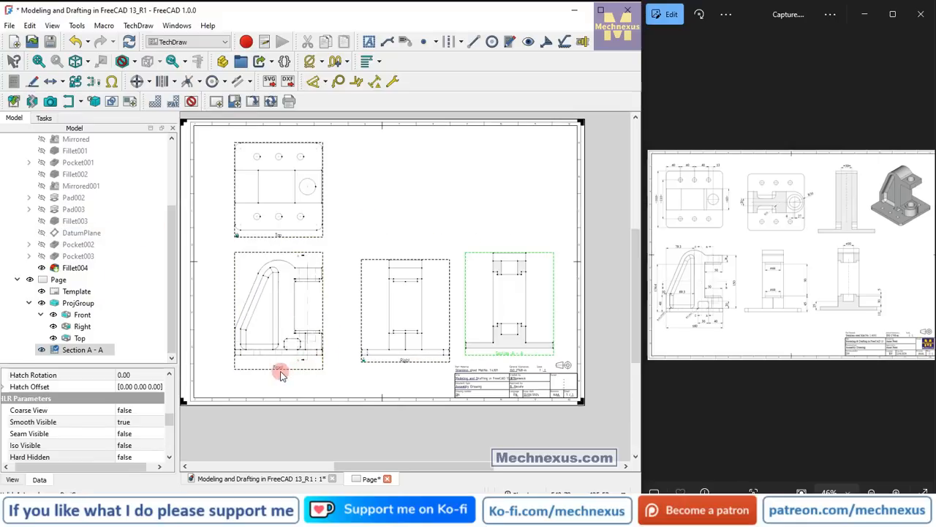
Shift the Front, Top and Right projection group slightly upward on the page, roughly level with Section A - A.
{"action": "left_click_drag", "start_coordinate": [281, 373], "coordinate": [278, 362]}
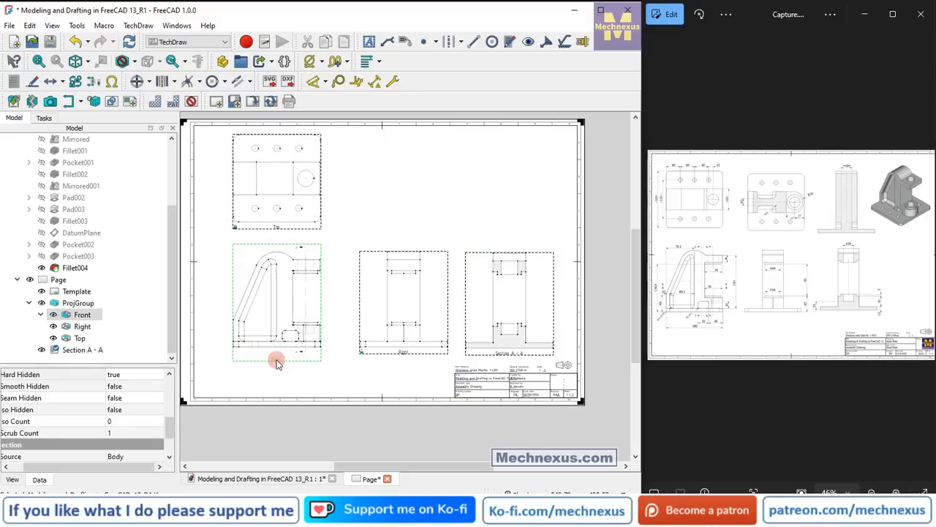
{"action": "left_click", "coordinate": [501, 354]}
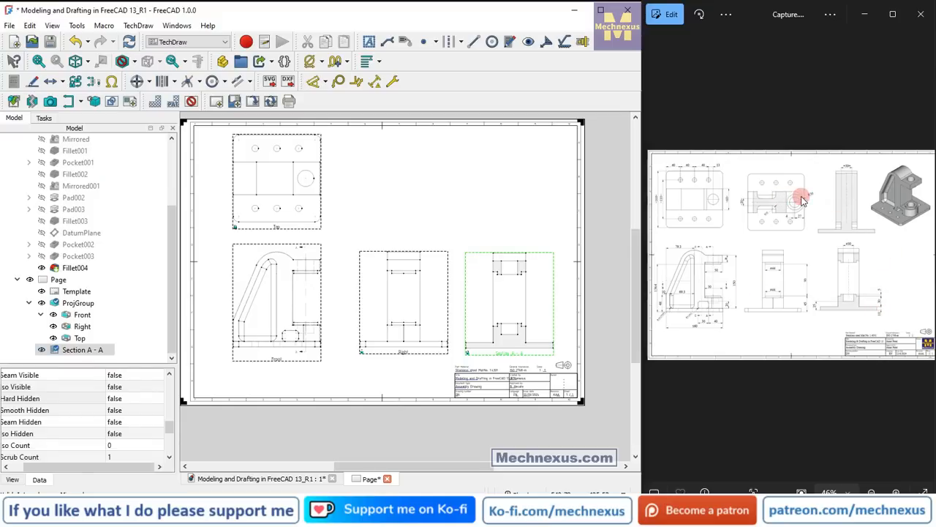
Create section B from the Front view, looking down at a view angle of 270°, with live update enabled.
{"action": "scroll", "coordinate": [690, 309], "scroll_direction": "up", "scroll_amount": 5}
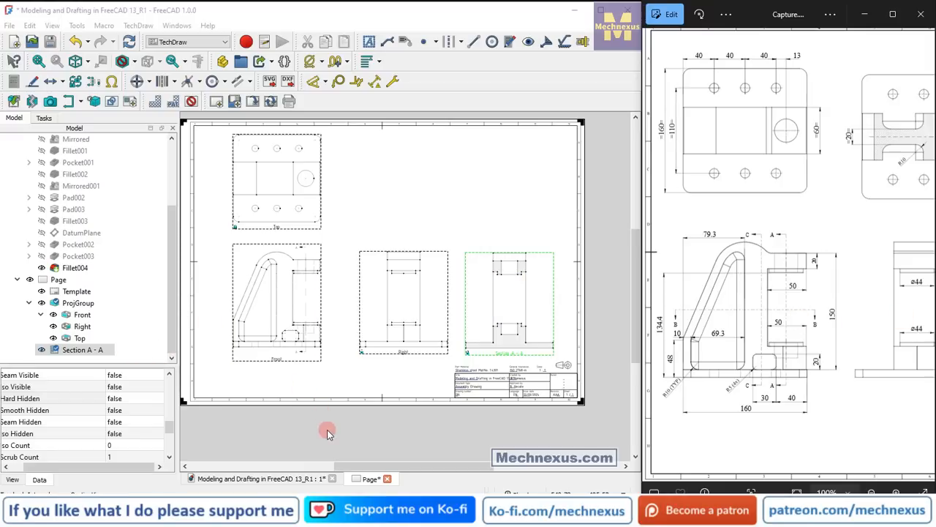
{"action": "left_click", "coordinate": [276, 363]}
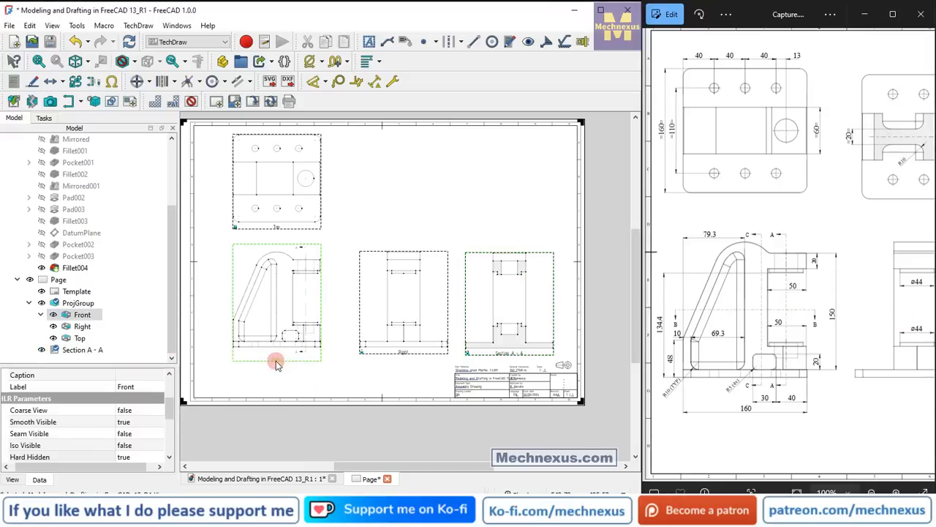
{"action": "left_click", "coordinate": [71, 101]}
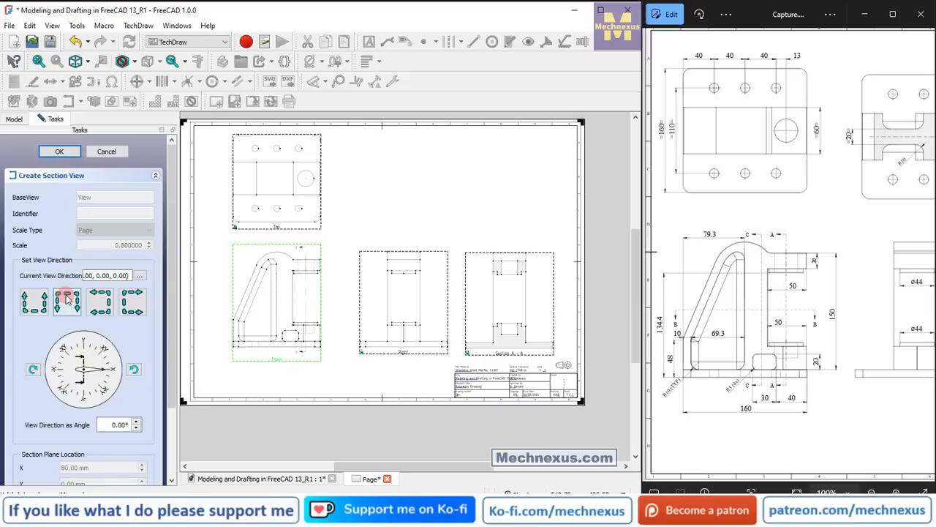
{"action": "left_click", "coordinate": [66, 299]}
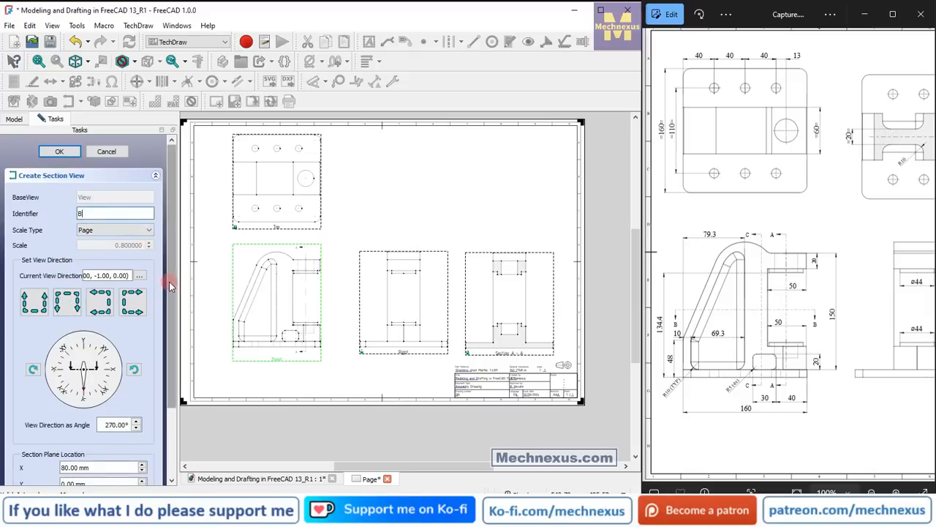
{"action": "left_click_drag", "start_coordinate": [171, 293], "coordinate": [168, 337]}
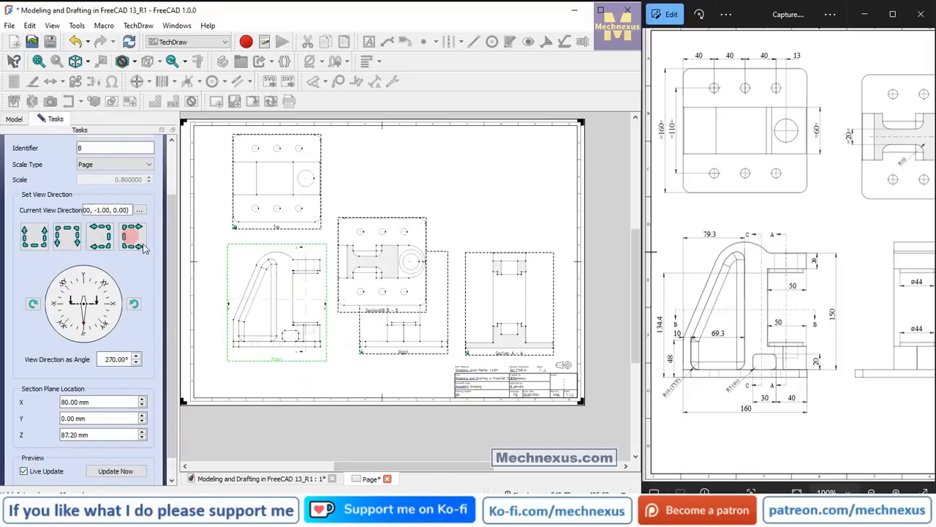
{"action": "left_click_drag", "start_coordinate": [169, 269], "coordinate": [188, 195]}
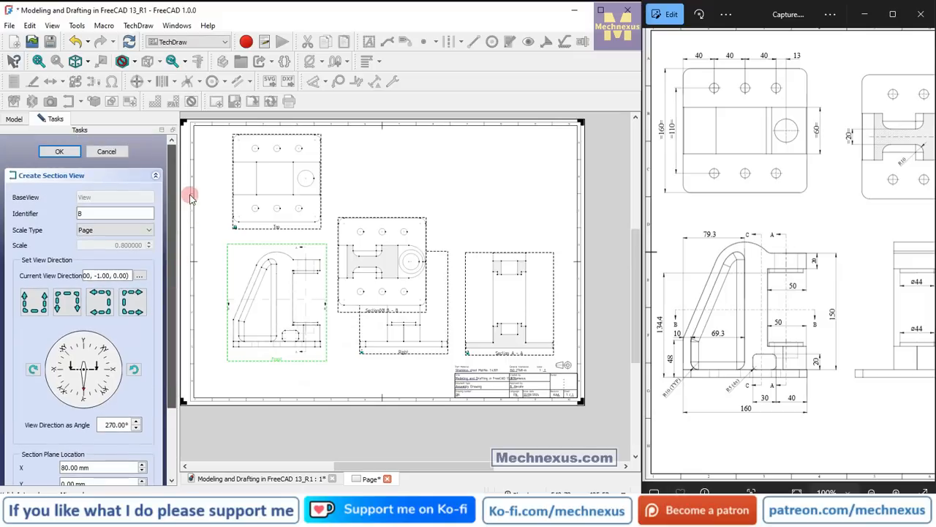
{"action": "left_click", "coordinate": [53, 150]}
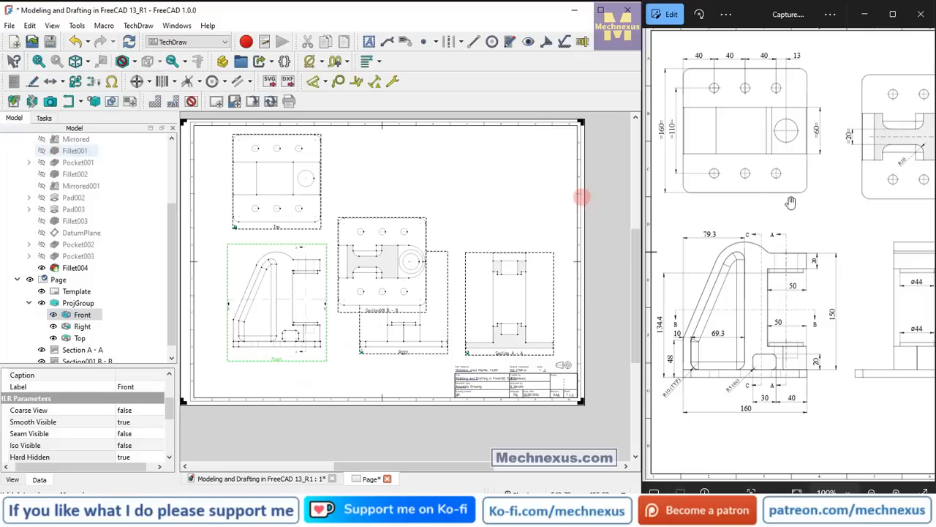
Move the Section B - B view into the space beside the Top view, above the Right view, as in the reference drawing.
{"action": "left_click_drag", "start_coordinate": [877, 246], "coordinate": [708, 258]}
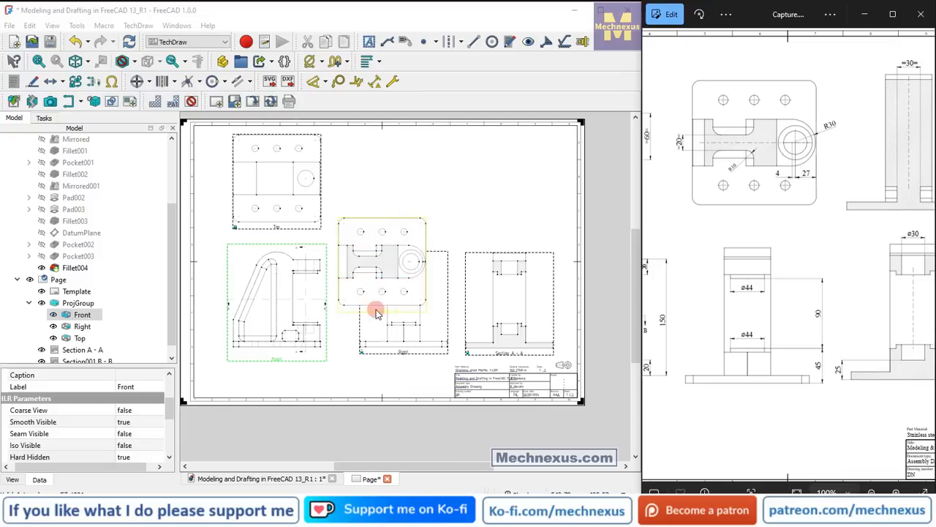
{"action": "mouse_move", "coordinate": [385, 245]}
{"action": "left_mouse_down"}
{"action": "mouse_move", "coordinate": [393, 218]}
{"action": "mouse_move", "coordinate": [397, 232]}
{"action": "left_mouse_up"}
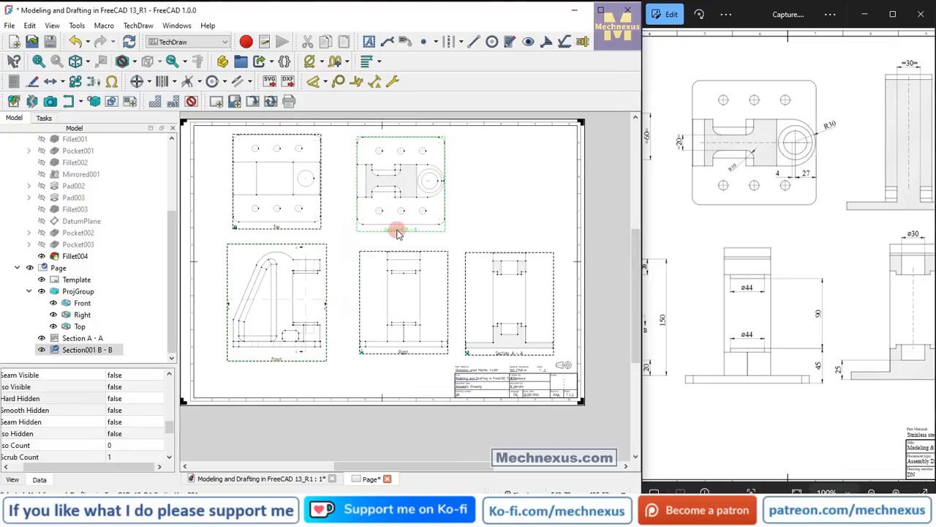
Create section C from the Front view, looking left at a view angle of 180°, with live update enabled.
{"action": "left_click_drag", "start_coordinate": [722, 372], "coordinate": [847, 378]}
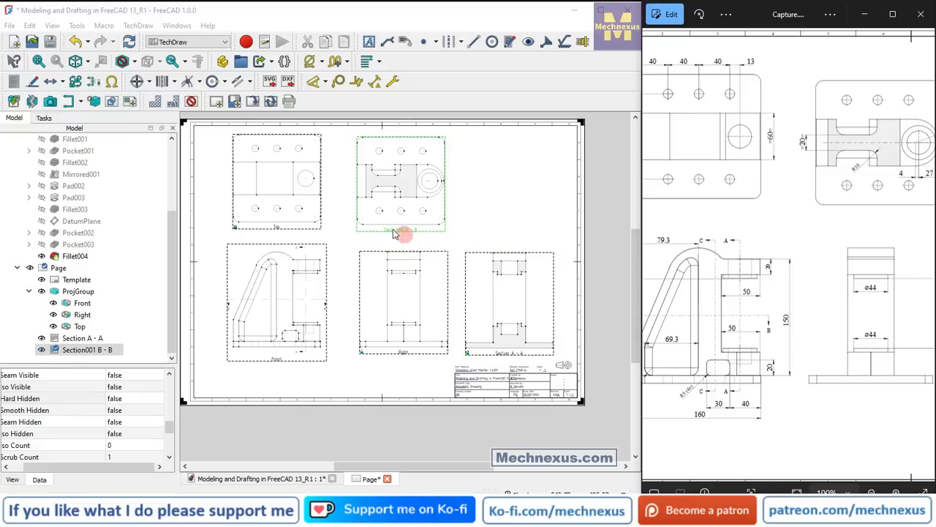
{"action": "left_click", "coordinate": [75, 82]}
{"action": "left_click_drag", "start_coordinate": [702, 318], "coordinate": [742, 318]}
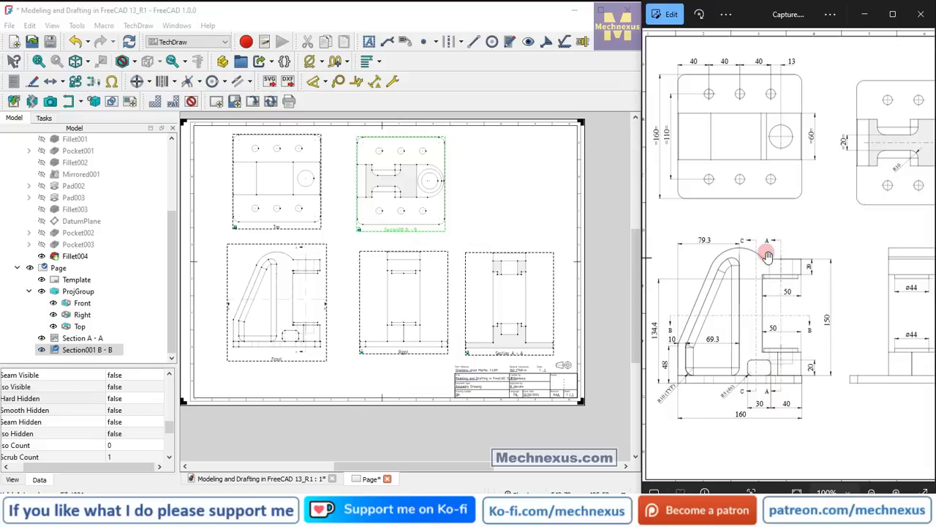
{"action": "left_click", "coordinate": [279, 362]}
{"action": "left_click", "coordinate": [279, 362]}
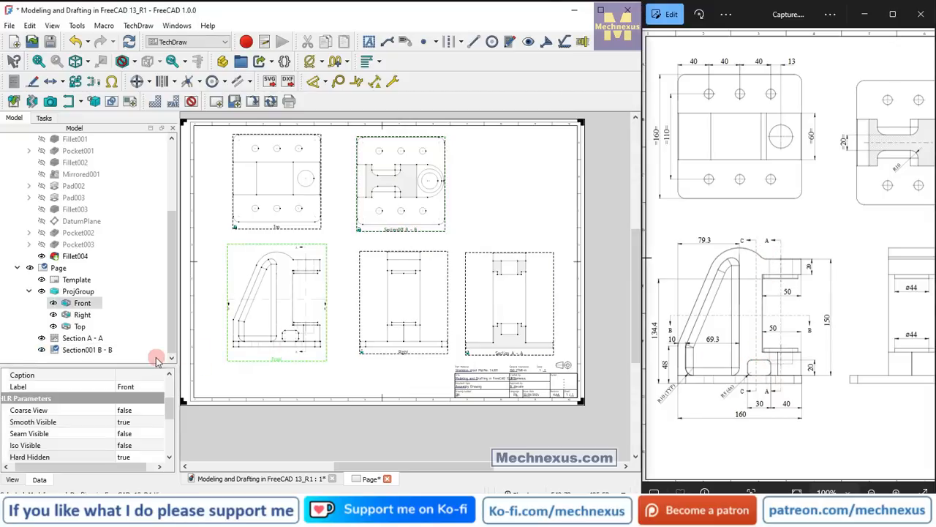
{"action": "scroll", "coordinate": [247, 369], "scroll_direction": "up", "scroll_amount": 3}
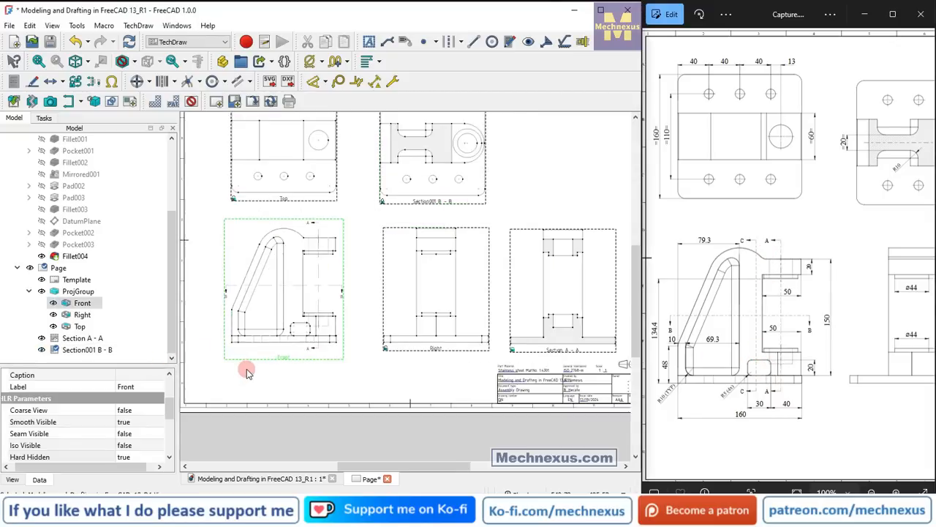
{"action": "left_click", "coordinate": [70, 101]}
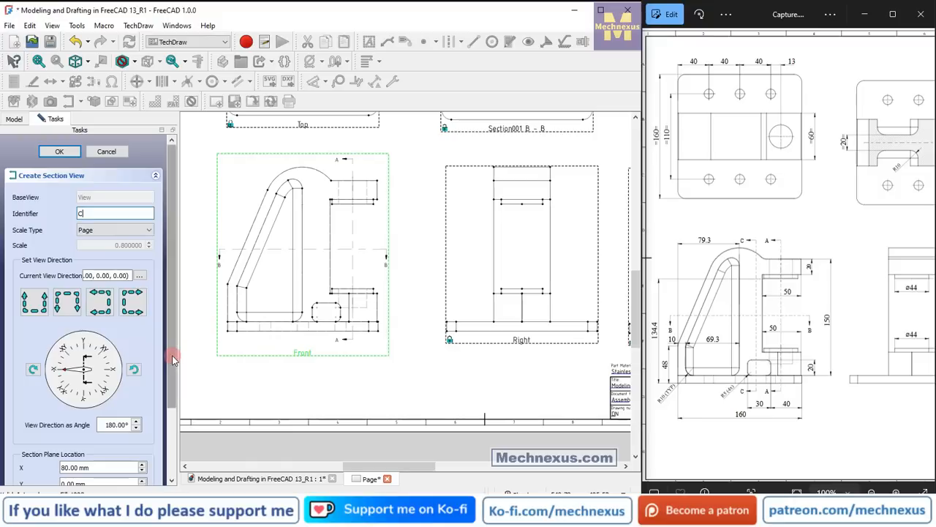
{"action": "left_click_drag", "start_coordinate": [172, 360], "coordinate": [172, 402]}
{"action": "left_click", "coordinate": [25, 481]}
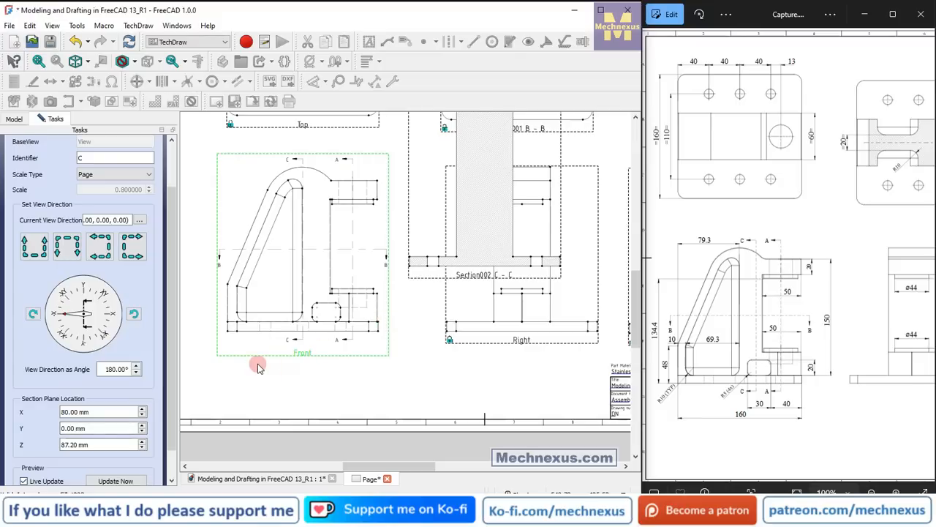
{"action": "scroll", "coordinate": [324, 342], "scroll_direction": "up", "scroll_amount": 4}
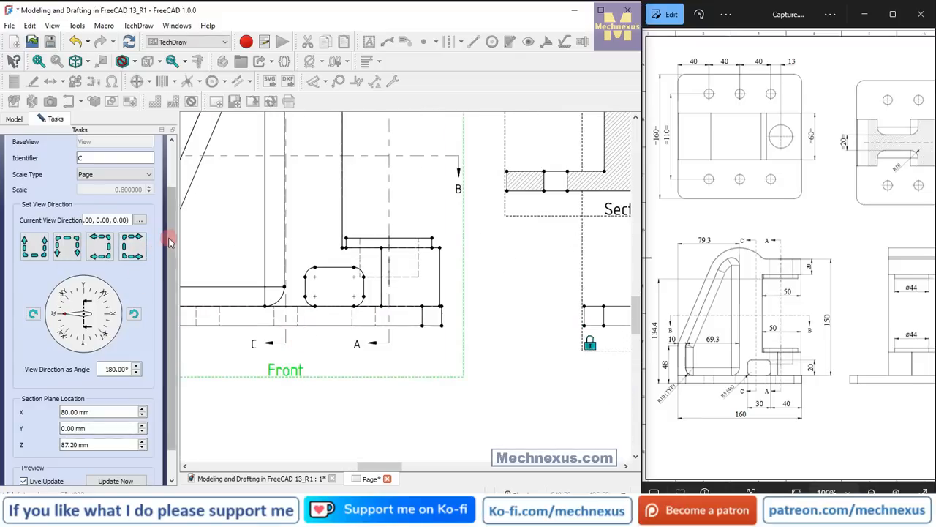
{"action": "left_click_drag", "start_coordinate": [171, 236], "coordinate": [179, 167]}
{"action": "left_click", "coordinate": [75, 153]}
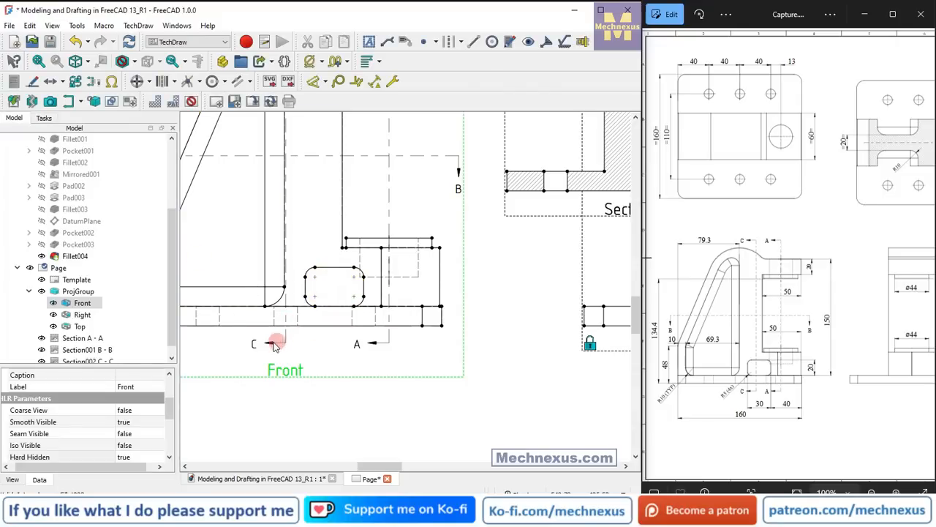
Measure the horizontal distance from the rib pocket's lower corner to the small rounded opening in the Front view with a horizontal dimension.
{"action": "left_click", "coordinate": [284, 287]}
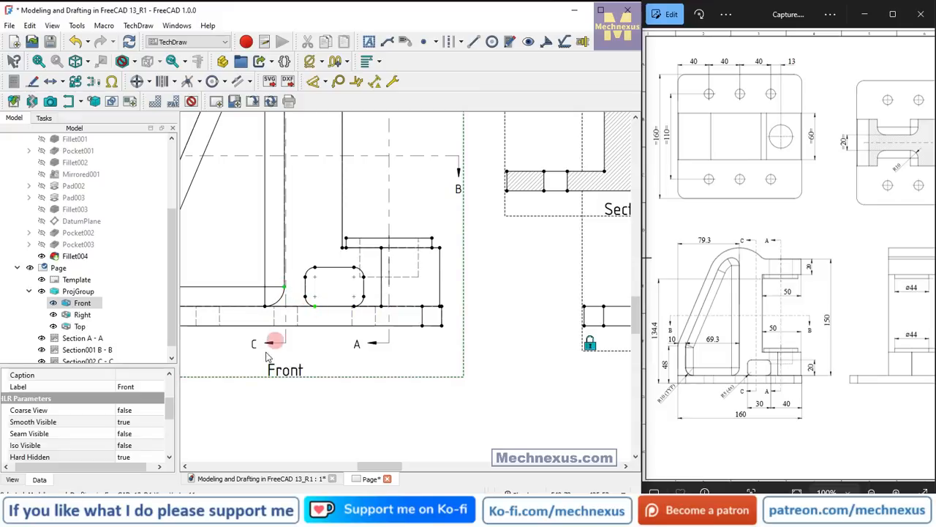
{"action": "left_click", "coordinate": [324, 82]}
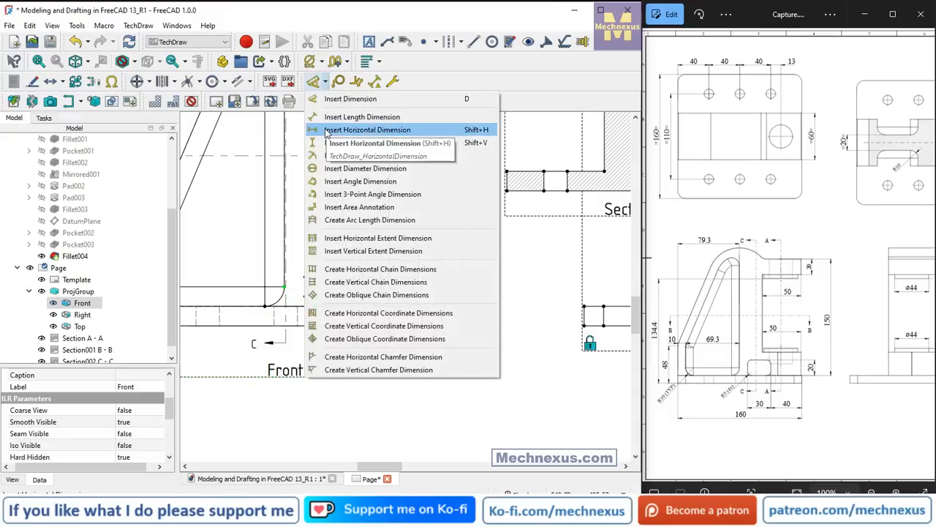
{"action": "left_click", "coordinate": [327, 130]}
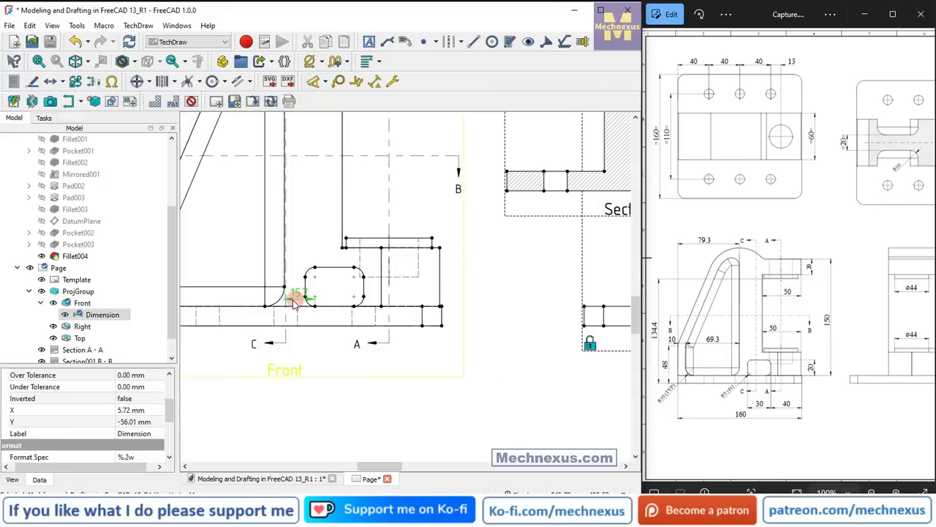
Check the length of the rounded opening's flat bottom edge without keeping a dimension, and delete the temporary horizontal dimension beside it.
{"action": "left_click", "coordinate": [317, 82]}
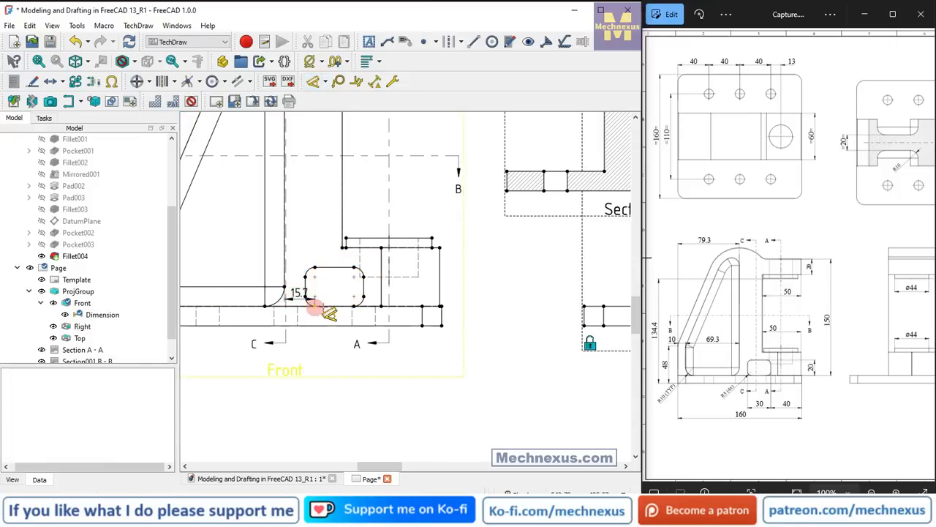
{"action": "left_click", "coordinate": [322, 310]}
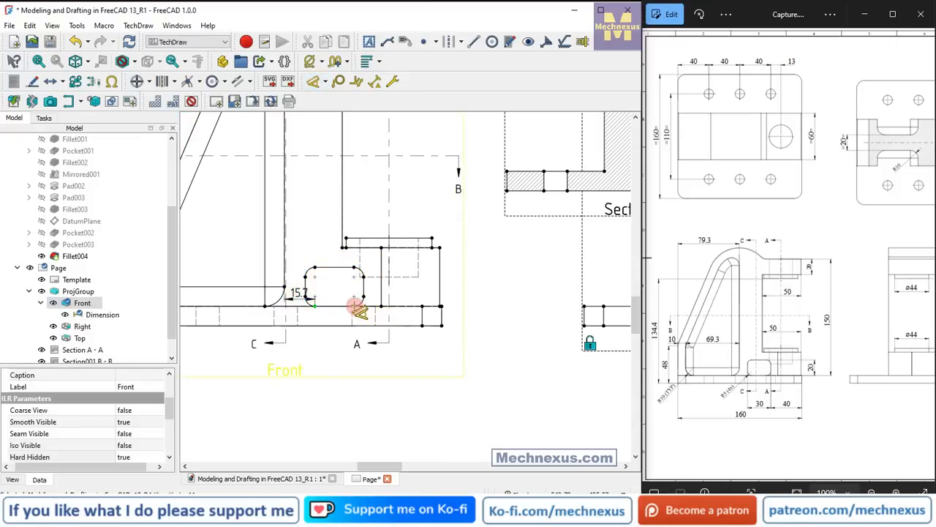
{"action": "left_click", "coordinate": [354, 306]}
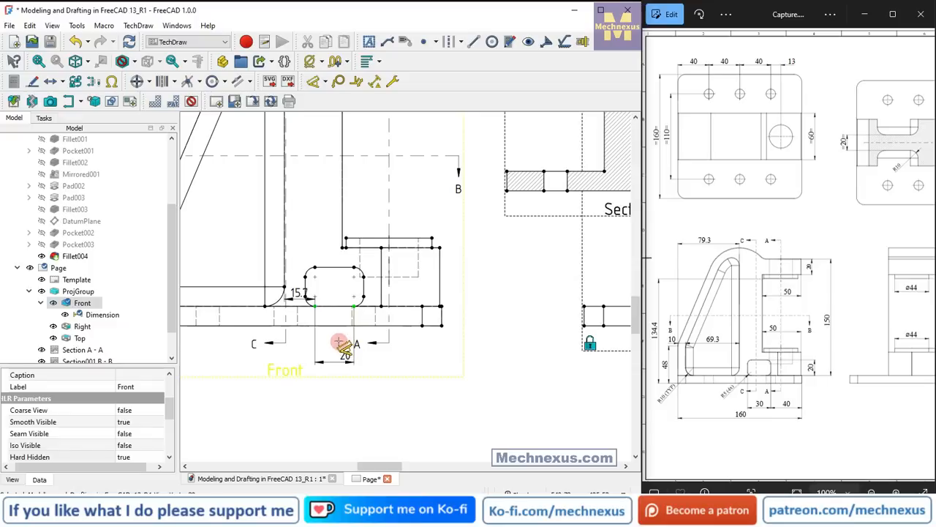
{"action": "key", "text": "Escape"}
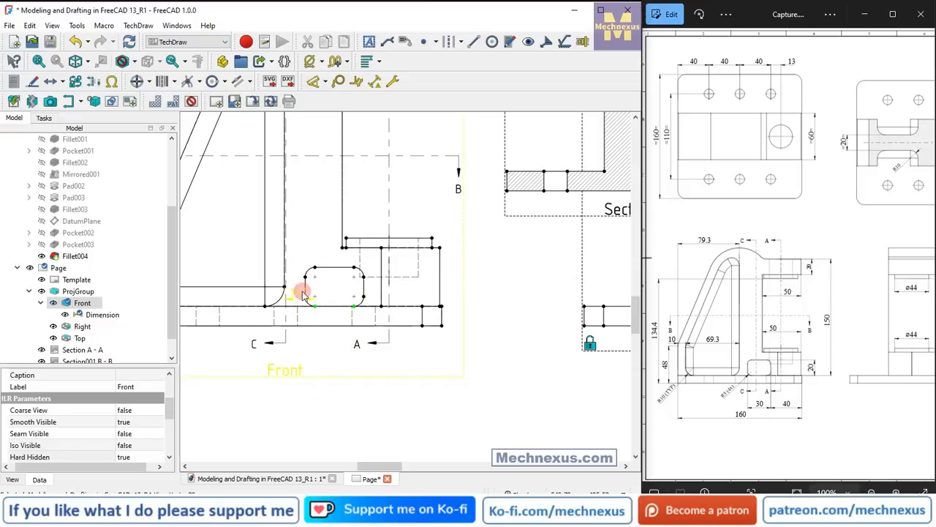
{"action": "left_click", "coordinate": [305, 294]}
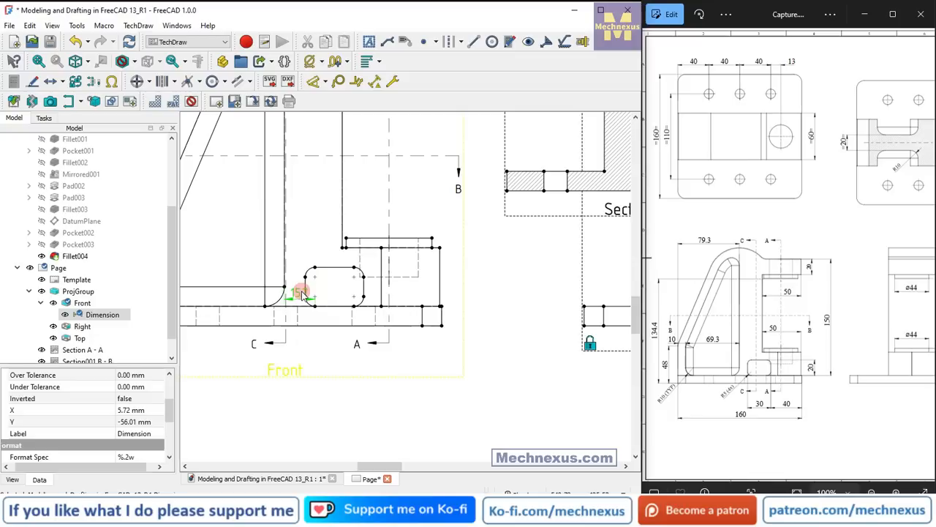
{"action": "key", "text": "Delete"}
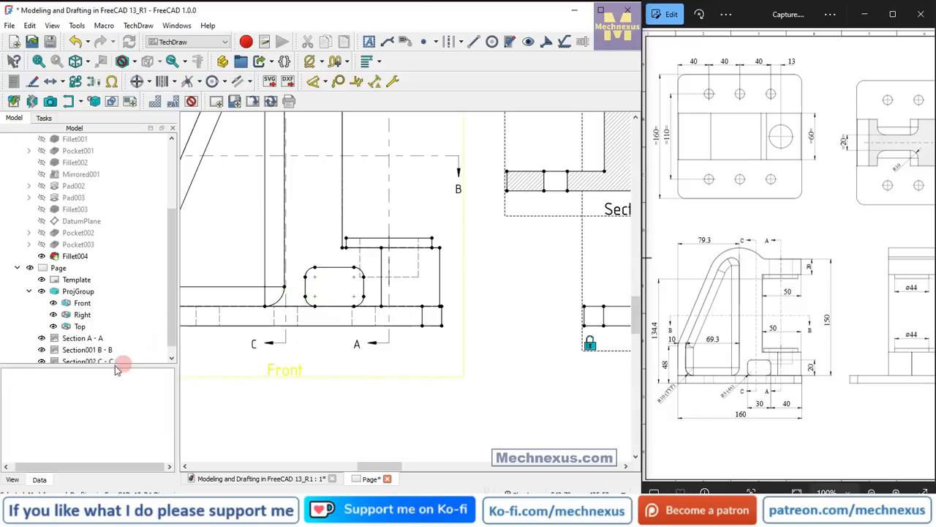
Align section C's cutting plane with the middle of the rounded opening by setting its X location to 80.00 mm+26 with live update, and apply.
{"action": "scroll", "coordinate": [121, 297], "scroll_direction": "down", "scroll_amount": 1}
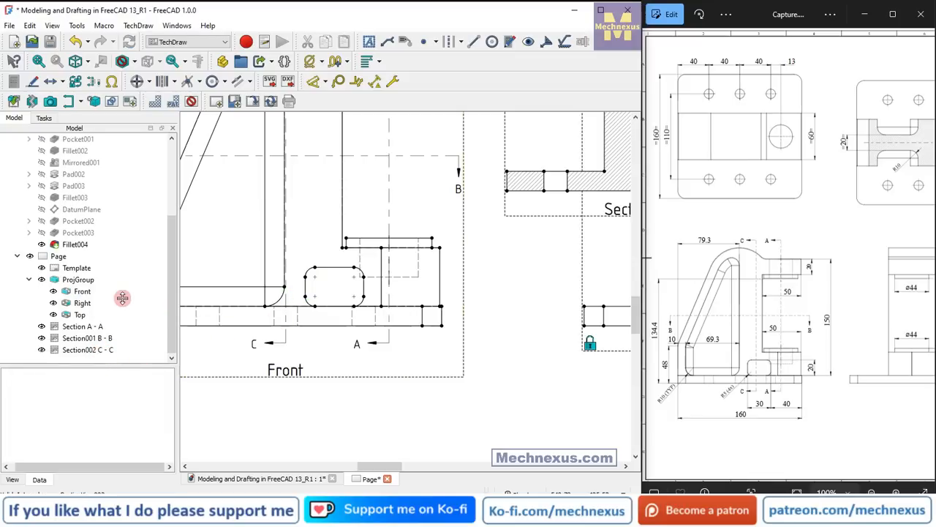
{"action": "double_click", "coordinate": [96, 351]}
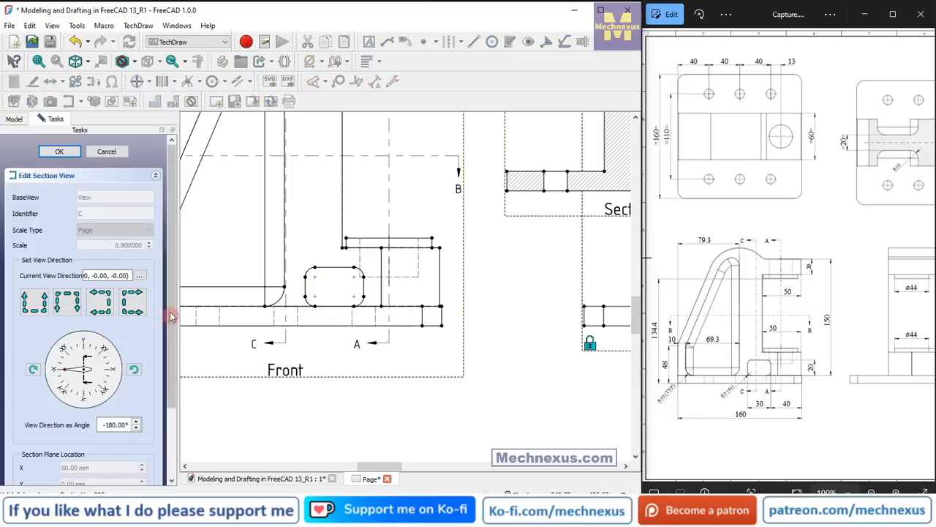
{"action": "left_click_drag", "start_coordinate": [173, 314], "coordinate": [181, 398]}
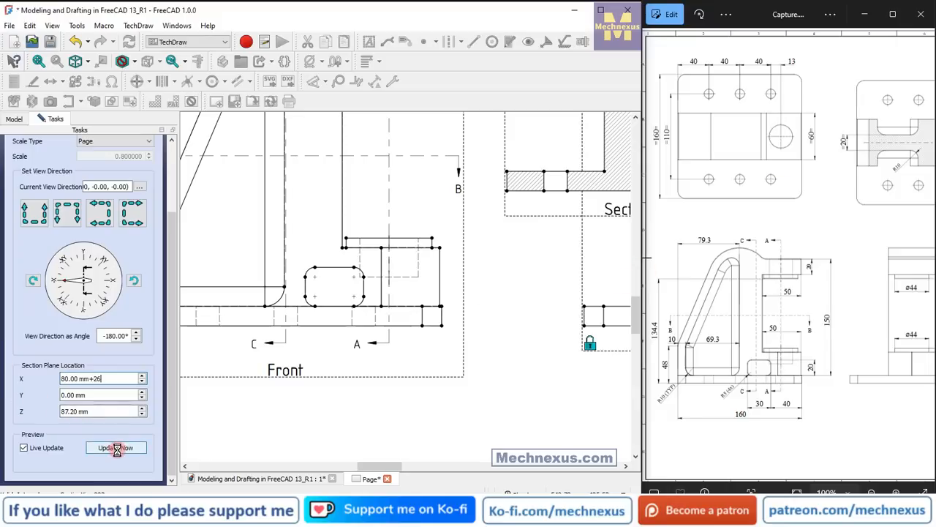
{"action": "left_click", "coordinate": [337, 283]}
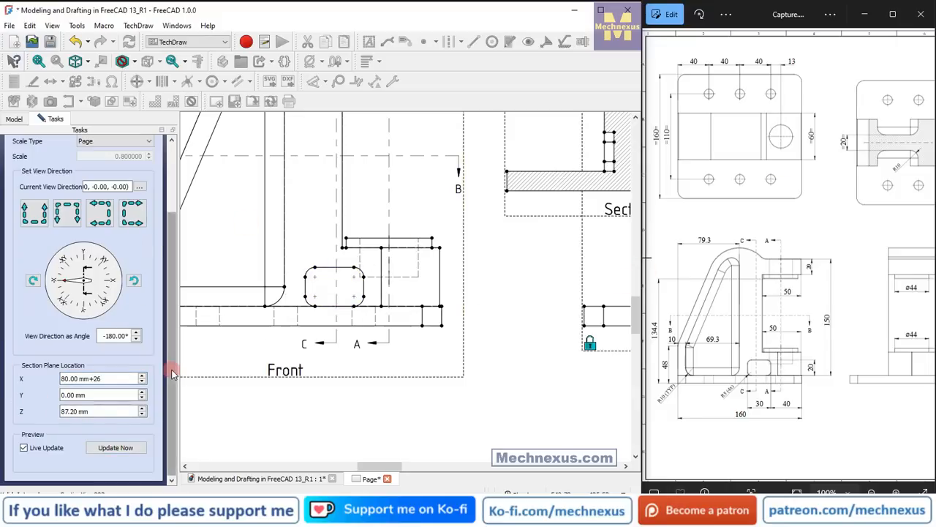
{"action": "left_click_drag", "start_coordinate": [171, 376], "coordinate": [171, 257]}
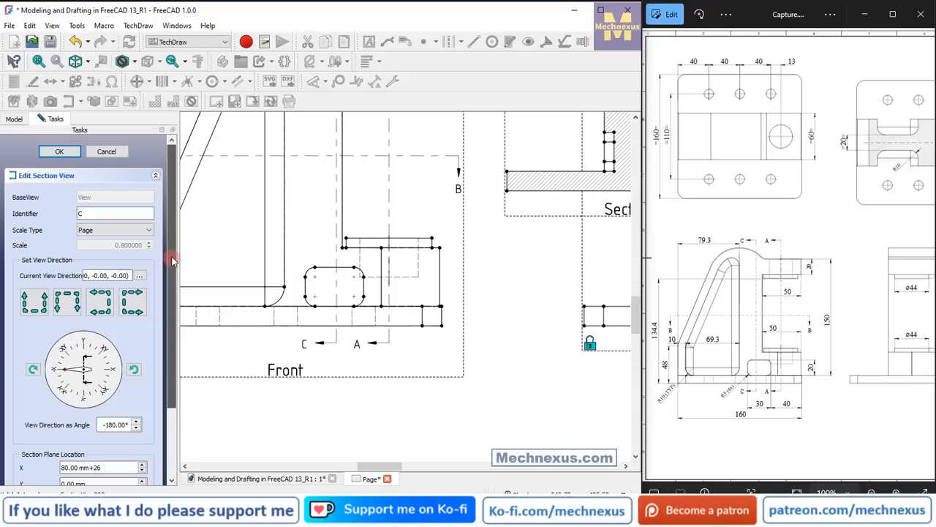
{"action": "left_click", "coordinate": [65, 153]}
{"action": "double_click", "coordinate": [788, 295]}
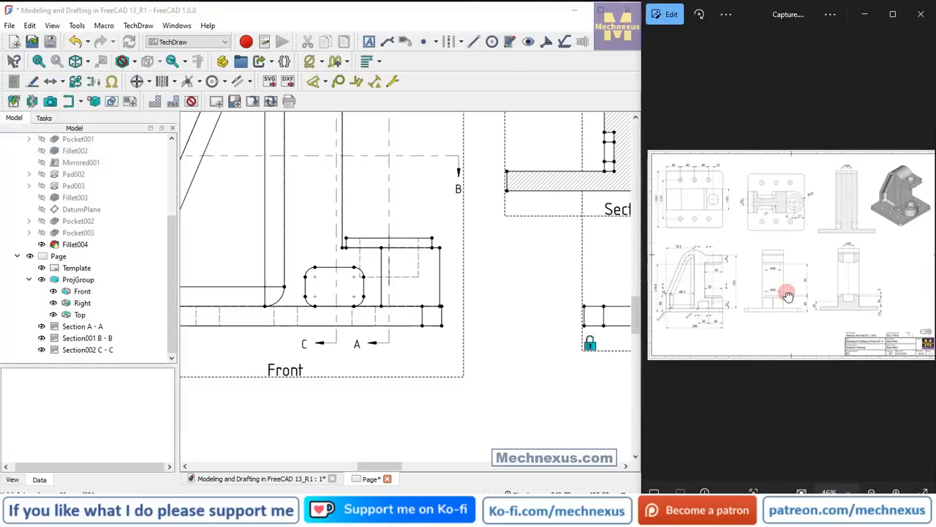
{"action": "scroll", "coordinate": [363, 345], "scroll_direction": "down", "scroll_amount": 5}
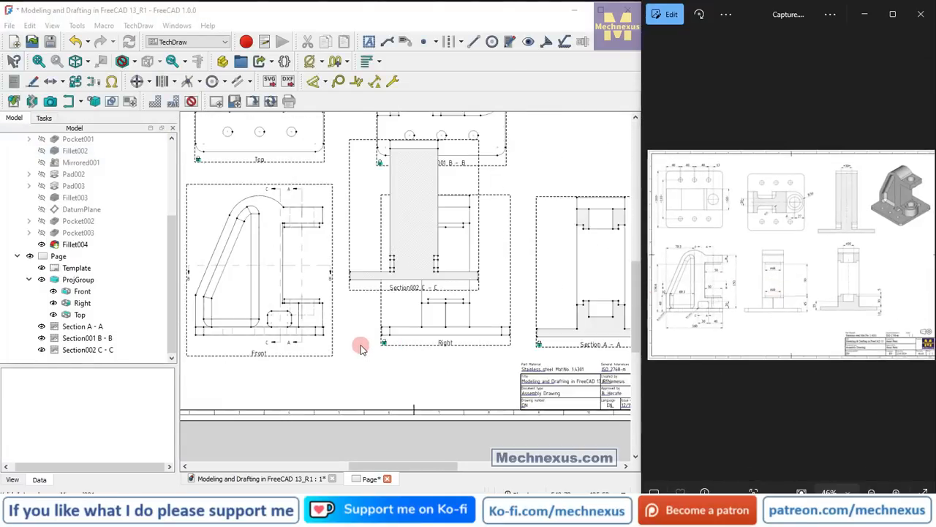
Move section C-C off the Right view to the free area above section A-A on the sheet.
{"action": "scroll", "coordinate": [363, 344], "scroll_direction": "down", "scroll_amount": 2}
{"action": "scroll", "coordinate": [468, 153], "scroll_direction": "up", "scroll_amount": 3}
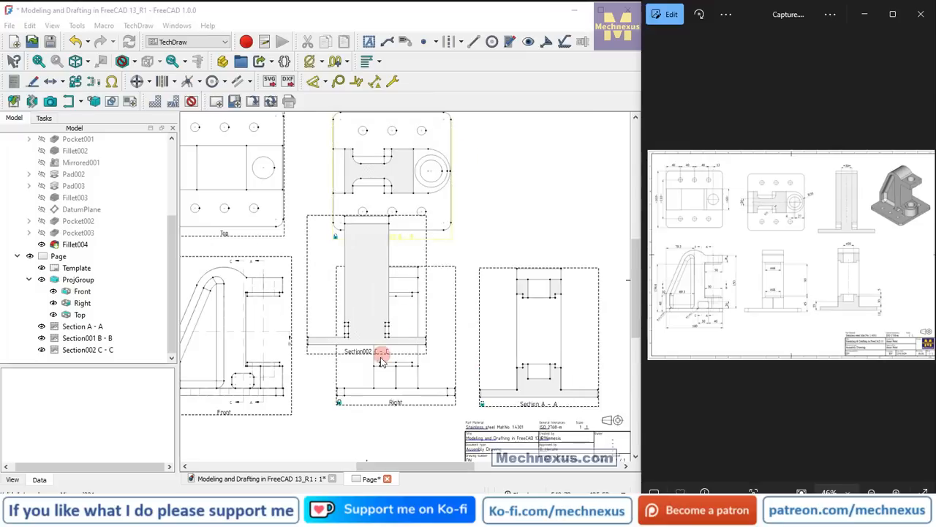
{"action": "left_click", "coordinate": [370, 354]}
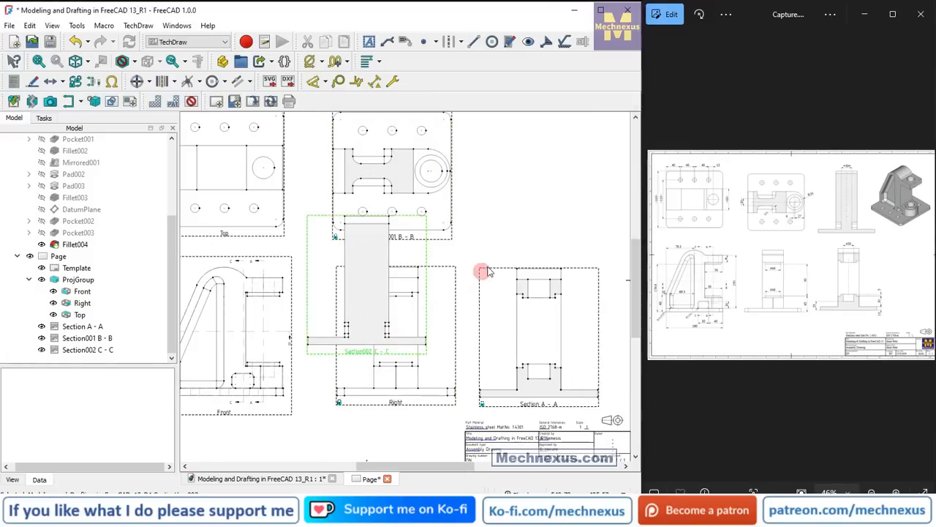
{"action": "mouse_move", "coordinate": [542, 229]}
{"action": "left_mouse_down"}
{"action": "mouse_move", "coordinate": [547, 217]}
{"action": "mouse_move", "coordinate": [533, 237]}
{"action": "left_mouse_up"}
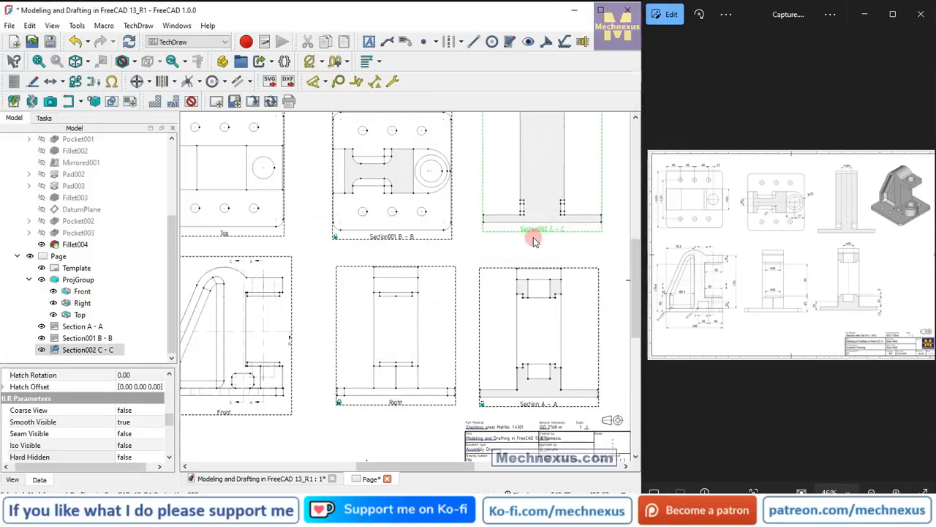
{"action": "scroll", "coordinate": [534, 237], "scroll_direction": "down", "scroll_amount": 1}
{"action": "scroll", "coordinate": [485, 264], "scroll_direction": "down", "scroll_amount": 1}
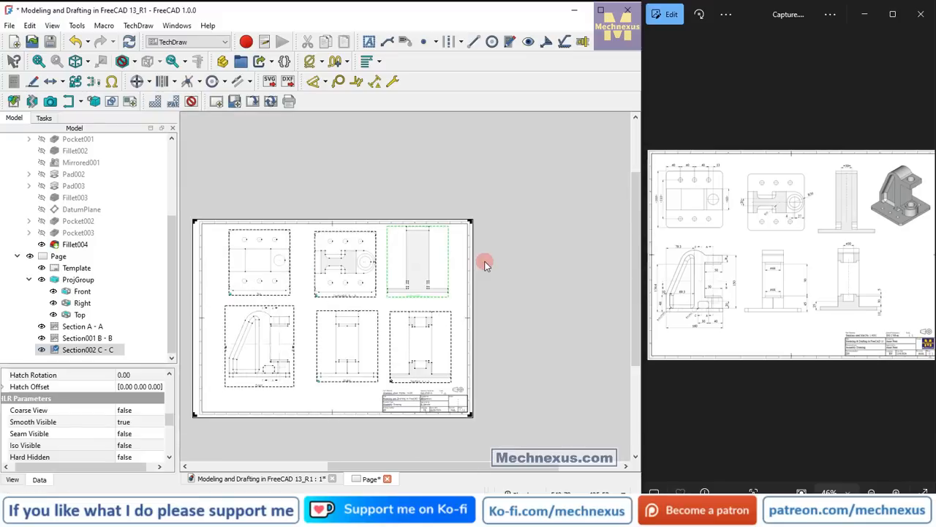
Shift the projection group toward the sheet's left border by moving the Front view.
{"action": "left_click", "coordinate": [246, 381]}
{"action": "scroll", "coordinate": [359, 338], "scroll_direction": "up", "scroll_amount": 1}
{"action": "left_click", "coordinate": [549, 192]}
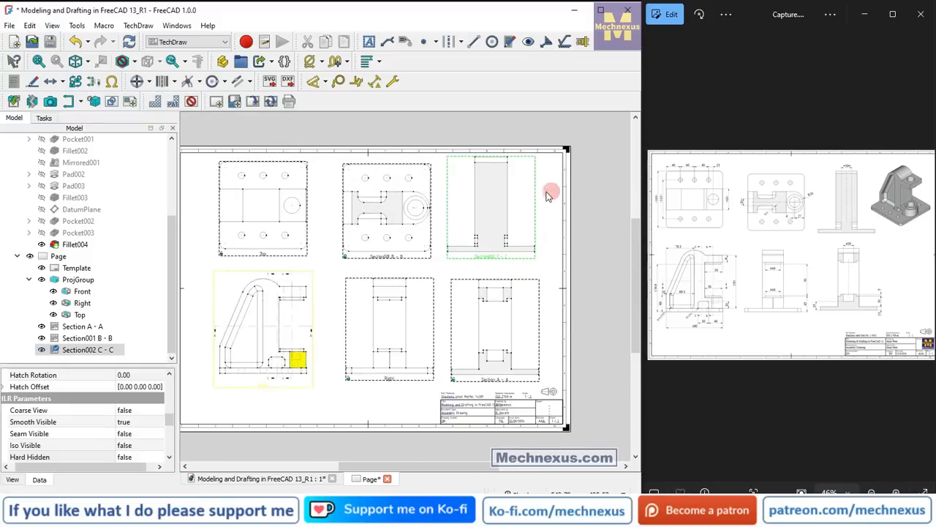
{"action": "left_click", "coordinate": [768, 192]}
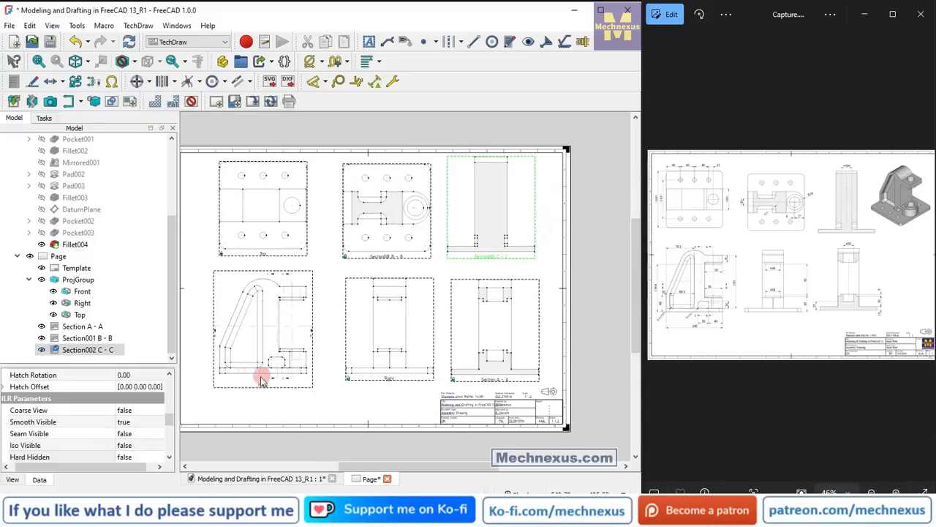
{"action": "left_click_drag", "start_coordinate": [260, 388], "coordinate": [234, 386]}
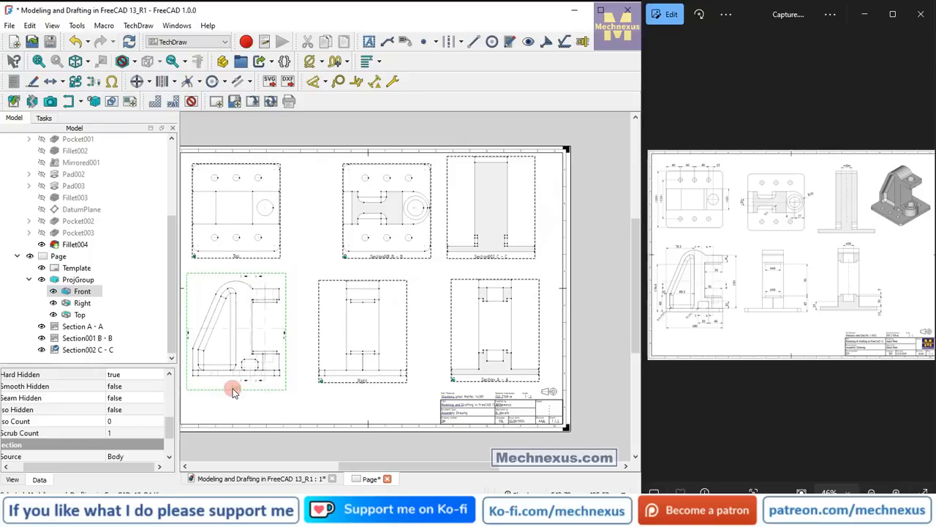
{"action": "scroll", "coordinate": [510, 369], "scroll_direction": "down", "scroll_amount": 1}
{"action": "scroll", "coordinate": [510, 369], "scroll_direction": "down", "scroll_amount": 1}
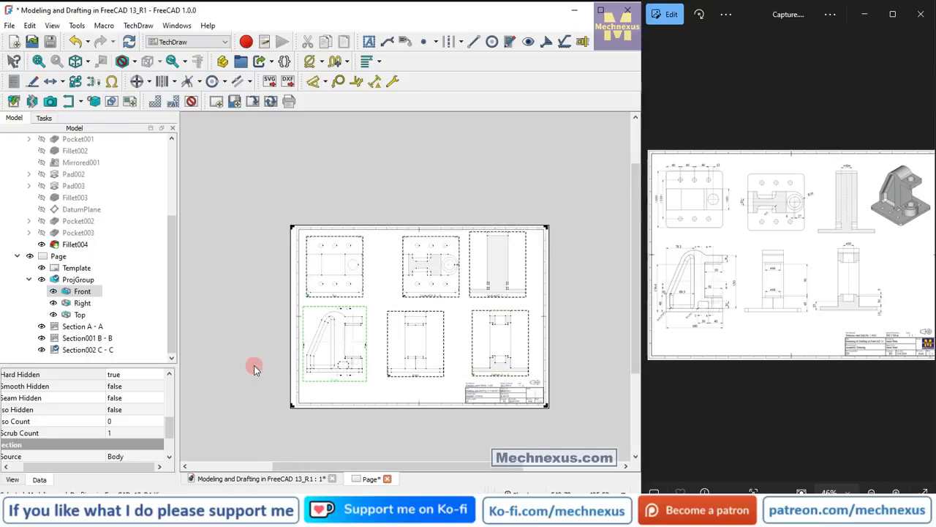
Unlock section B-B and move it close beside the Top view.
{"action": "scroll", "coordinate": [254, 365], "scroll_direction": "up", "scroll_amount": 2}
{"action": "scroll", "coordinate": [483, 329], "scroll_direction": "up", "scroll_amount": 1}
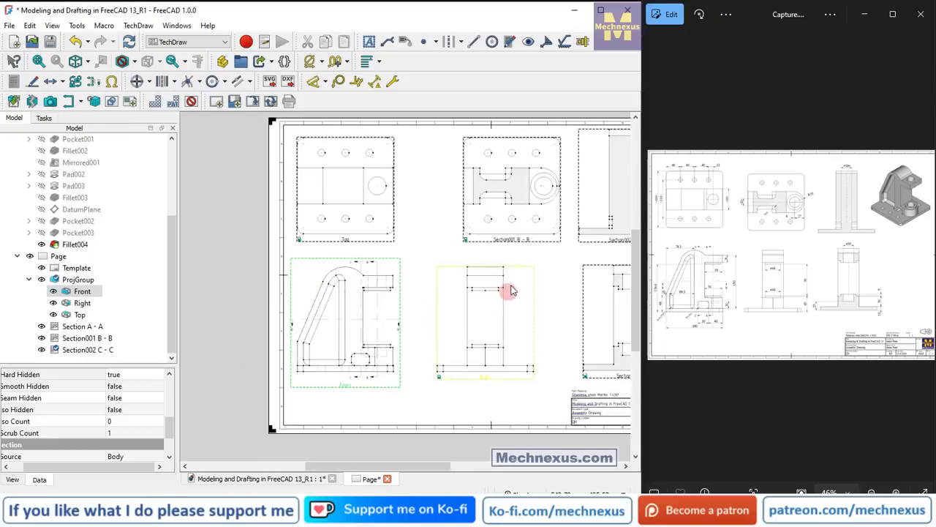
{"action": "left_click", "coordinate": [516, 244]}
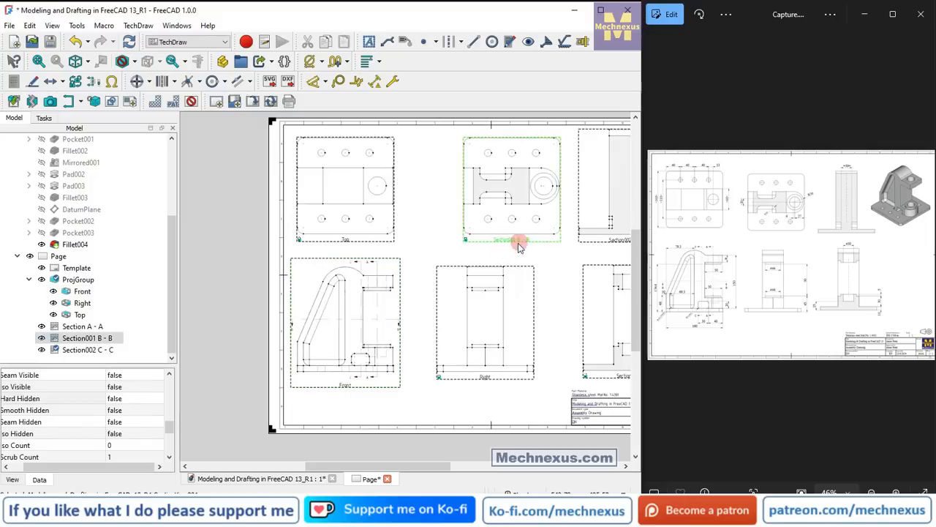
{"action": "left_click", "coordinate": [77, 90]}
{"action": "left_click_drag", "start_coordinate": [506, 244], "coordinate": [454, 240]}
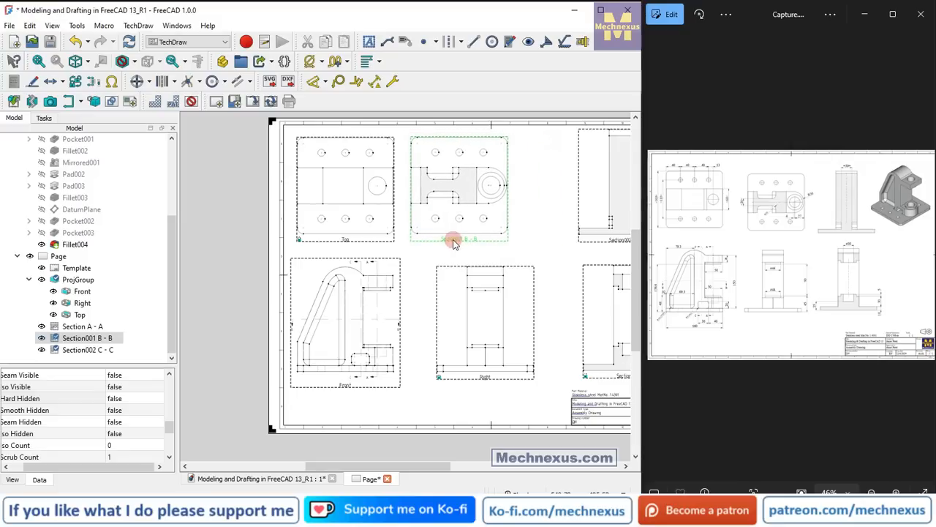
Unlock the Right view and section A-A, and move both closer to the Front view in an evenly spaced row.
{"action": "left_click", "coordinate": [478, 378]}
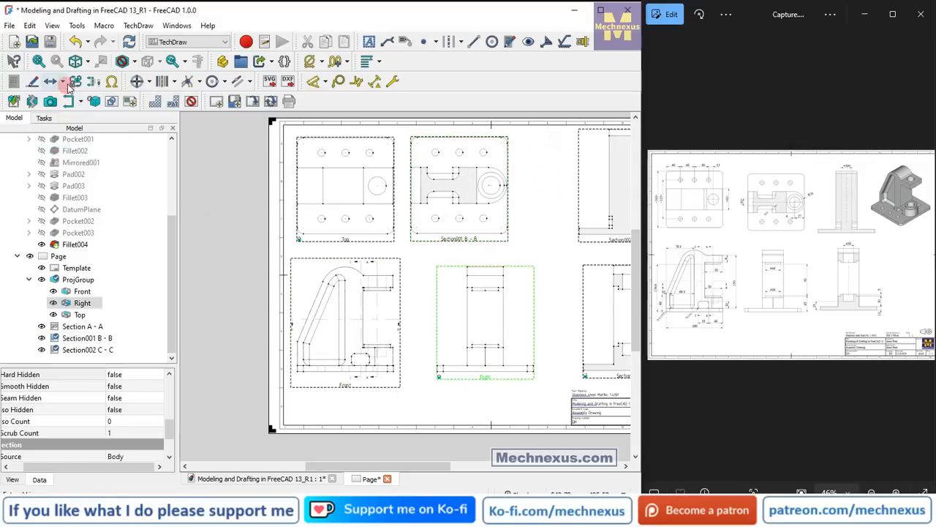
{"action": "left_click_drag", "start_coordinate": [485, 380], "coordinate": [462, 382]}
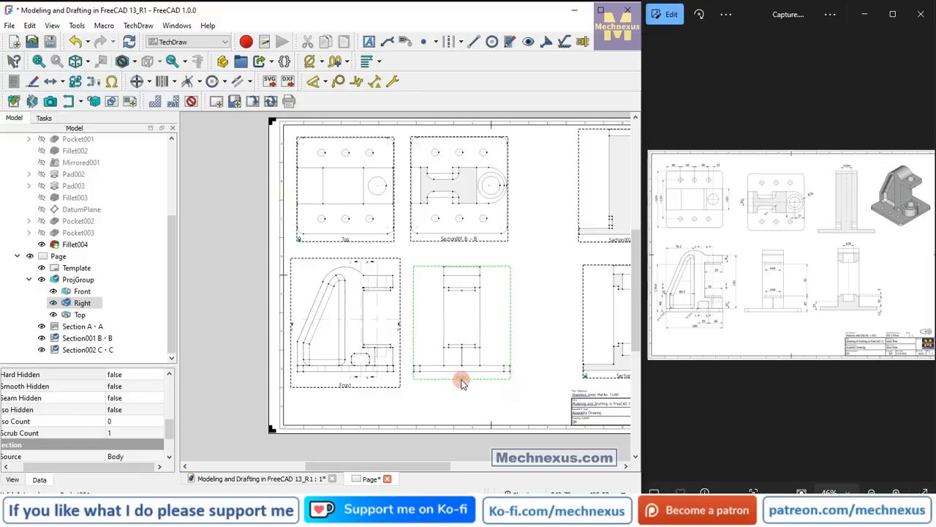
{"action": "left_click", "coordinate": [613, 376]}
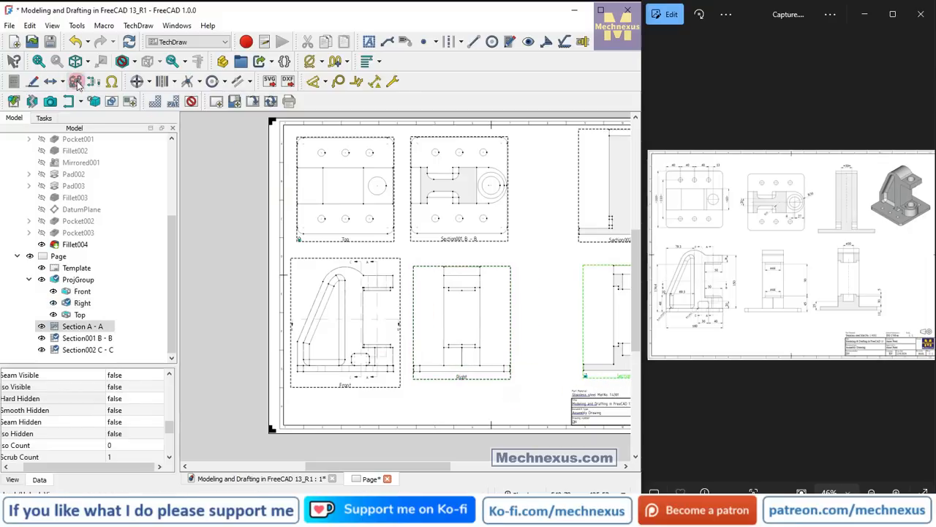
{"action": "left_click_drag", "start_coordinate": [618, 381], "coordinate": [562, 381]}
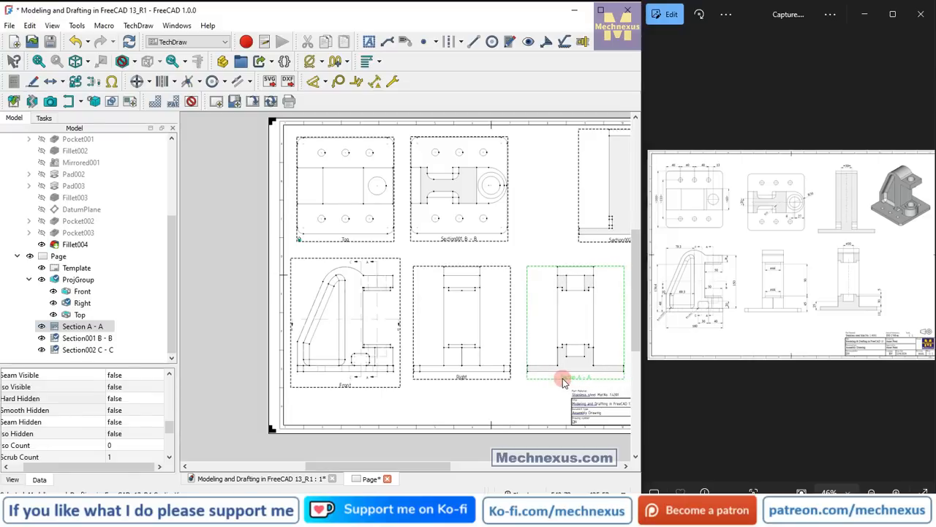
Move section C-C next to section B-B, lined up above section A-A.
{"action": "scroll", "coordinate": [461, 370], "scroll_direction": "down", "scroll_amount": 1}
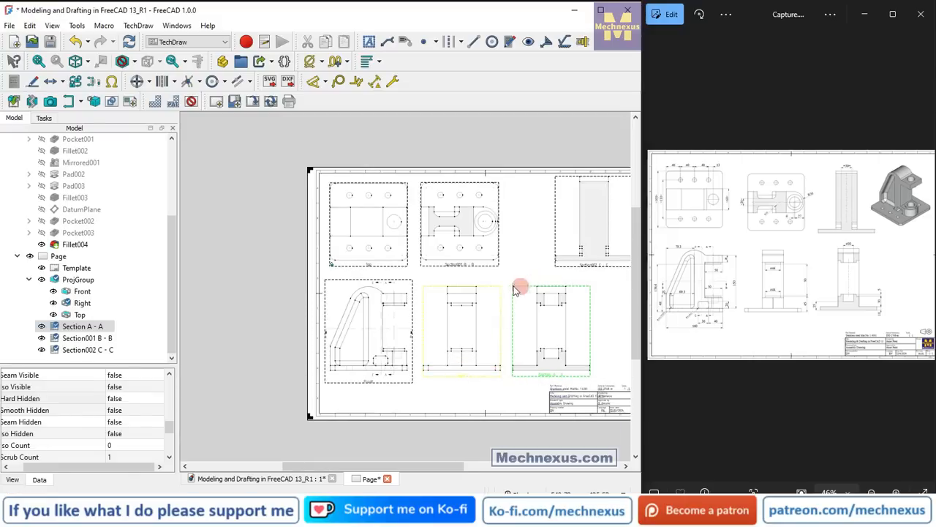
{"action": "scroll", "coordinate": [487, 284], "scroll_direction": "down", "scroll_amount": 2}
{"action": "scroll", "coordinate": [527, 247], "scroll_direction": "up", "scroll_amount": 2}
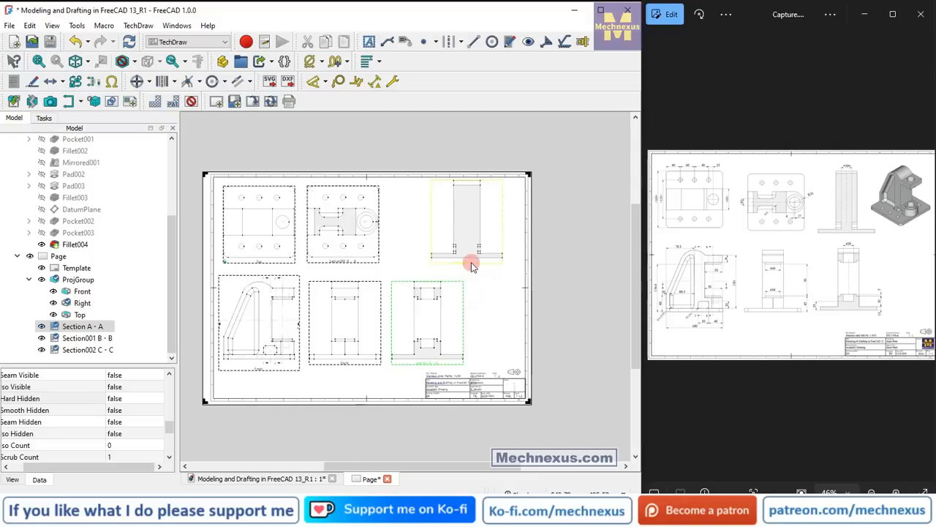
{"action": "mouse_move", "coordinate": [458, 263]}
{"action": "left_mouse_down"}
{"action": "mouse_move", "coordinate": [419, 262]}
{"action": "mouse_move", "coordinate": [434, 269]}
{"action": "left_mouse_up"}
{"action": "left_click", "coordinate": [510, 295]}
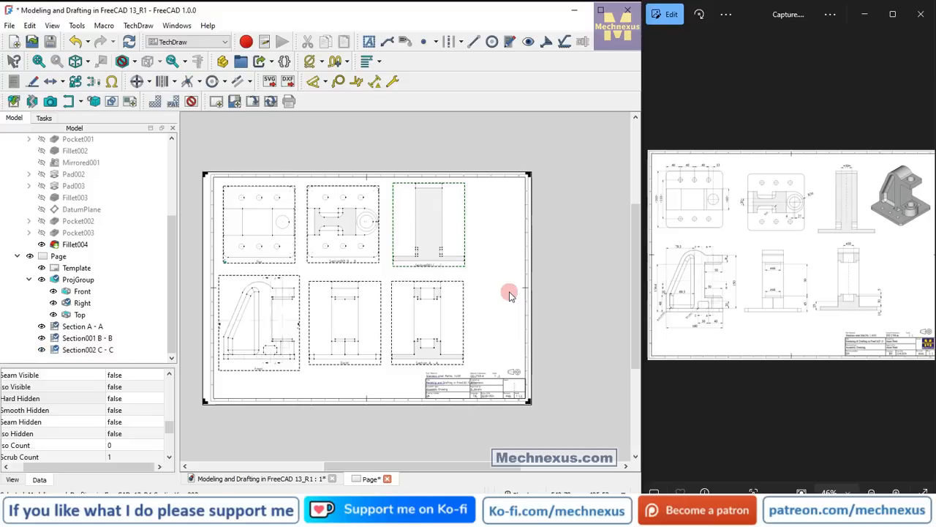
Lock the positions of section B-B, the Right view, section A-A and section C-C.
{"action": "scroll", "coordinate": [510, 295], "scroll_direction": "down", "scroll_amount": 1}
{"action": "scroll", "coordinate": [380, 265], "scroll_direction": "up", "scroll_amount": 1}
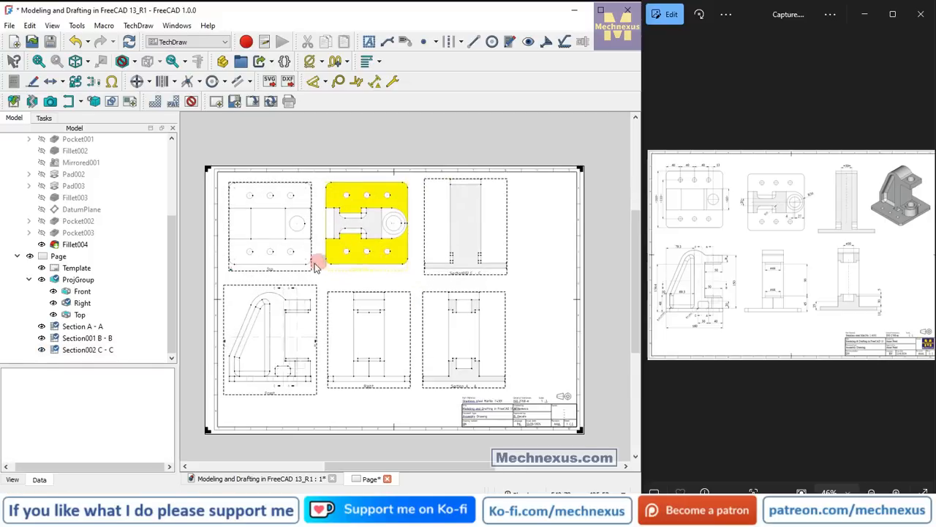
{"action": "scroll", "coordinate": [249, 322], "scroll_direction": "up", "scroll_amount": 2}
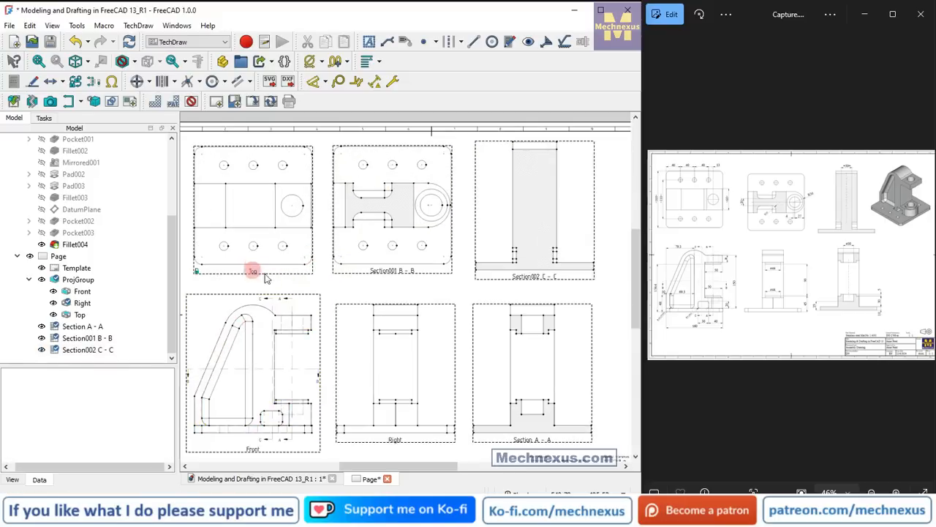
{"action": "left_click", "coordinate": [379, 274]}
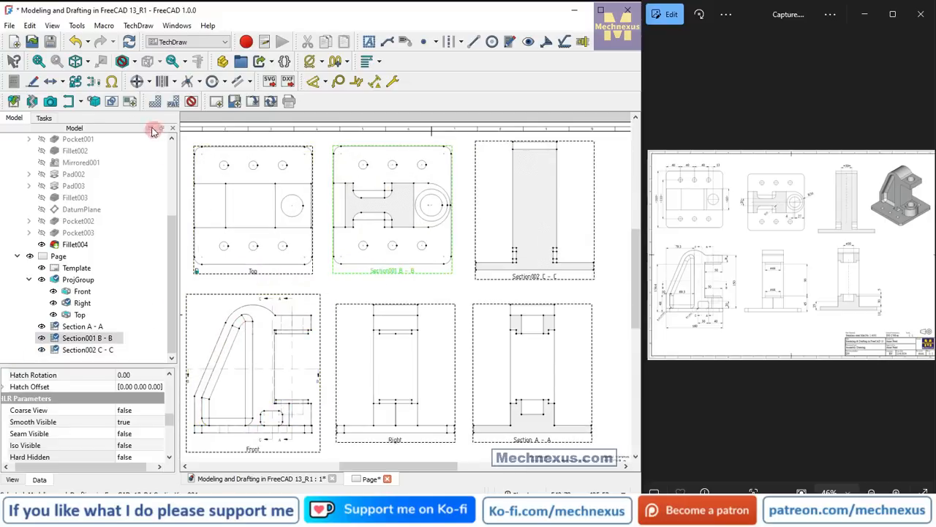
{"action": "left_click", "coordinate": [395, 441]}
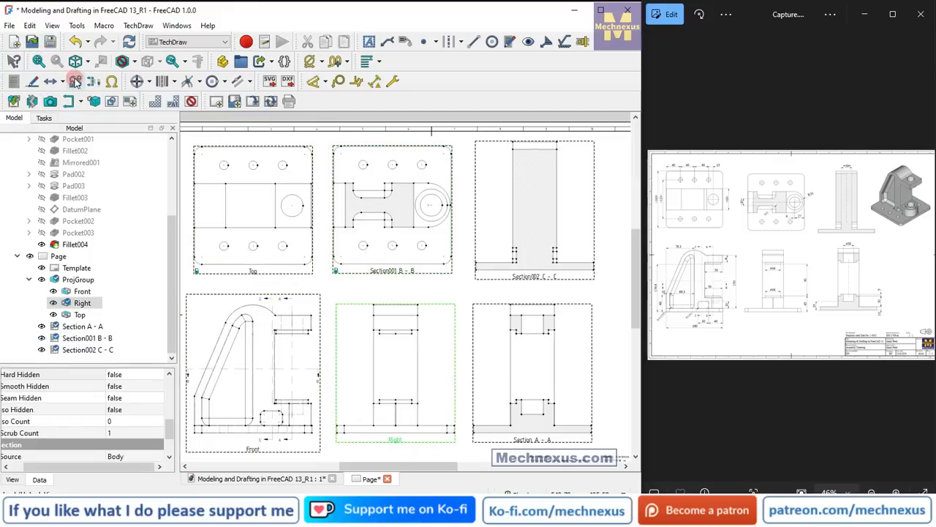
{"action": "left_click", "coordinate": [533, 436]}
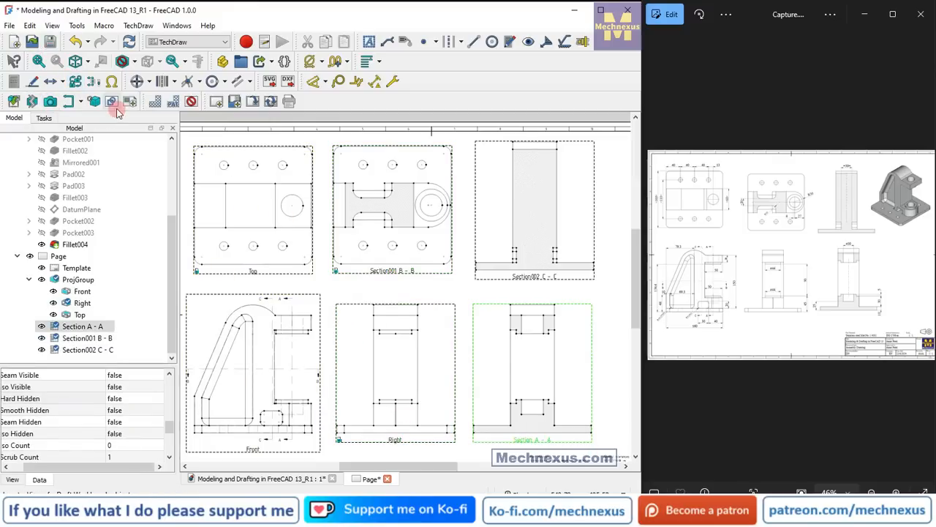
{"action": "left_click", "coordinate": [521, 278]}
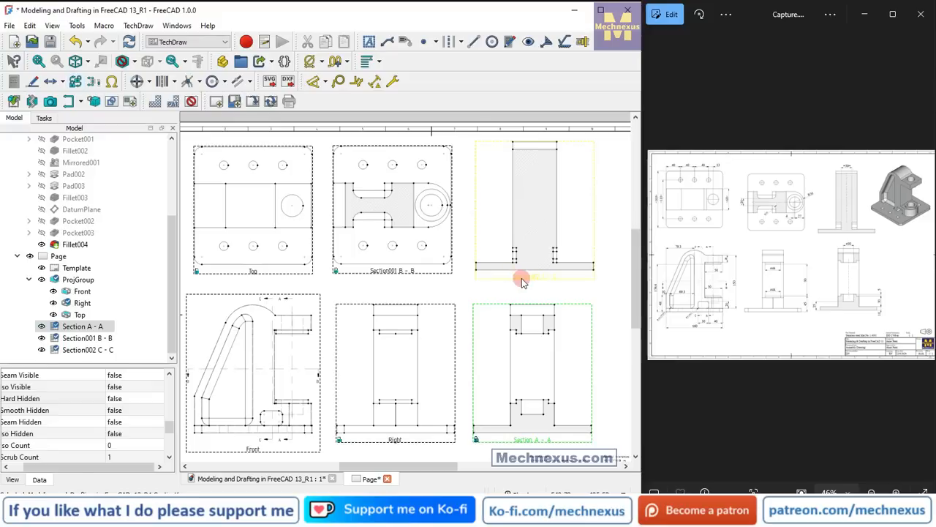
{"action": "left_click", "coordinate": [76, 80]}
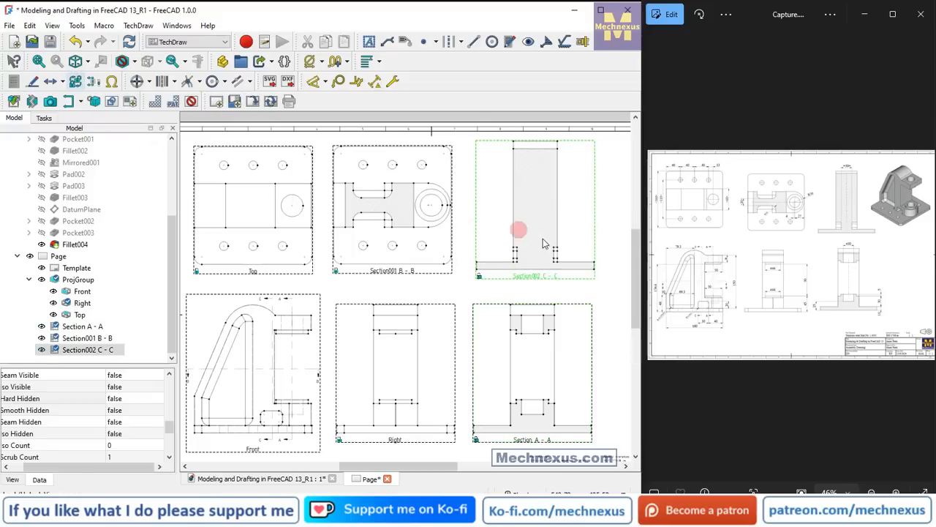
Add a horizontal dimension for the base plate's overall length in the Front view, matching the reference drawing, and place it below the plate.
{"action": "scroll", "coordinate": [449, 317], "scroll_direction": "down", "scroll_amount": 1}
{"action": "double_click", "coordinate": [682, 300]}
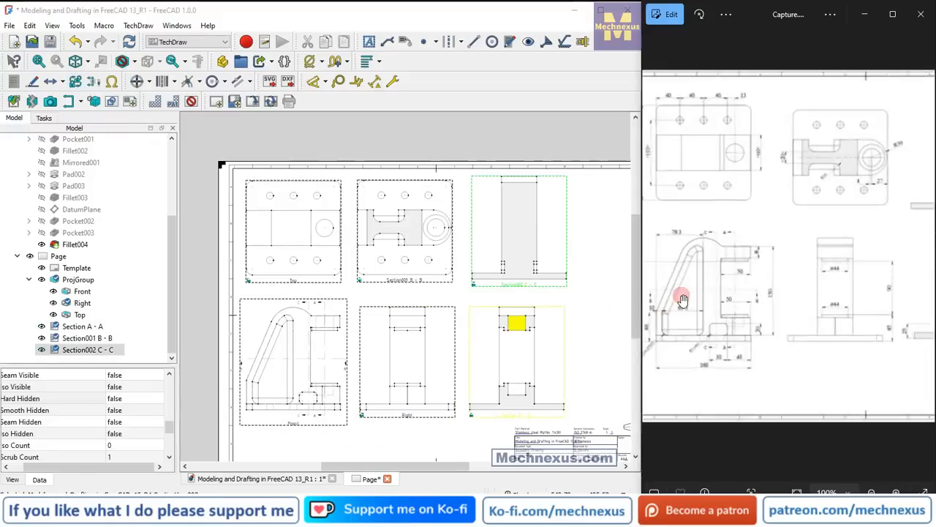
{"action": "left_click_drag", "start_coordinate": [717, 362], "coordinate": [825, 358]}
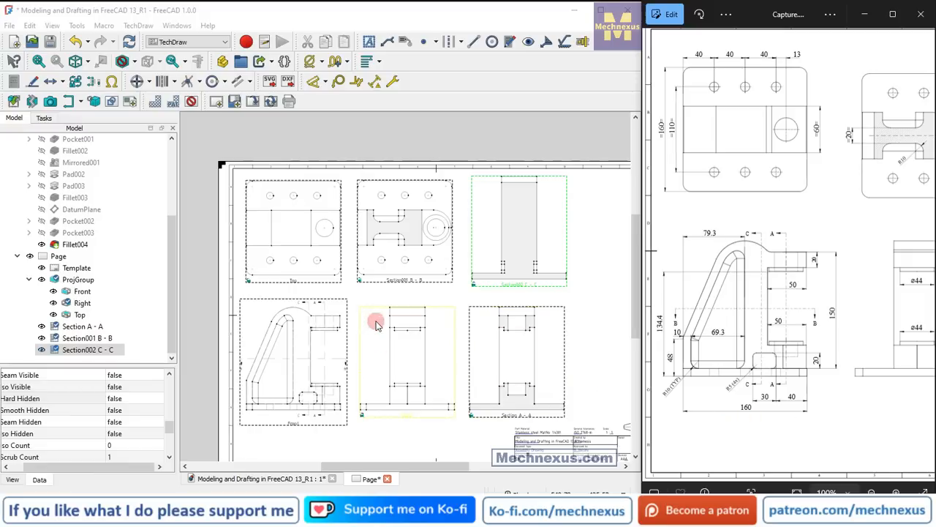
{"action": "scroll", "coordinate": [319, 396], "scroll_direction": "down", "scroll_amount": 1}
{"action": "scroll", "coordinate": [251, 408], "scroll_direction": "up", "scroll_amount": 3}
{"action": "scroll", "coordinate": [333, 412], "scroll_direction": "up", "scroll_amount": 2}
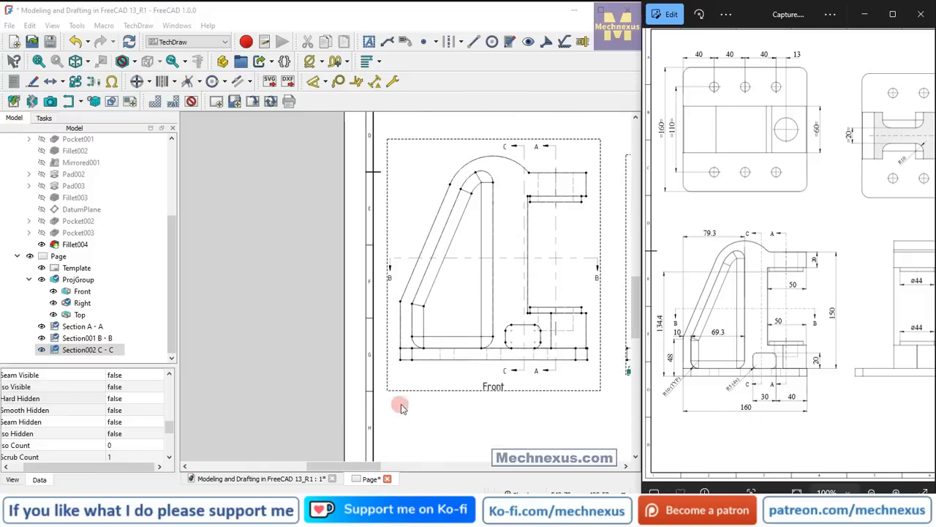
{"action": "scroll", "coordinate": [611, 387], "scroll_direction": "up", "scroll_amount": 2}
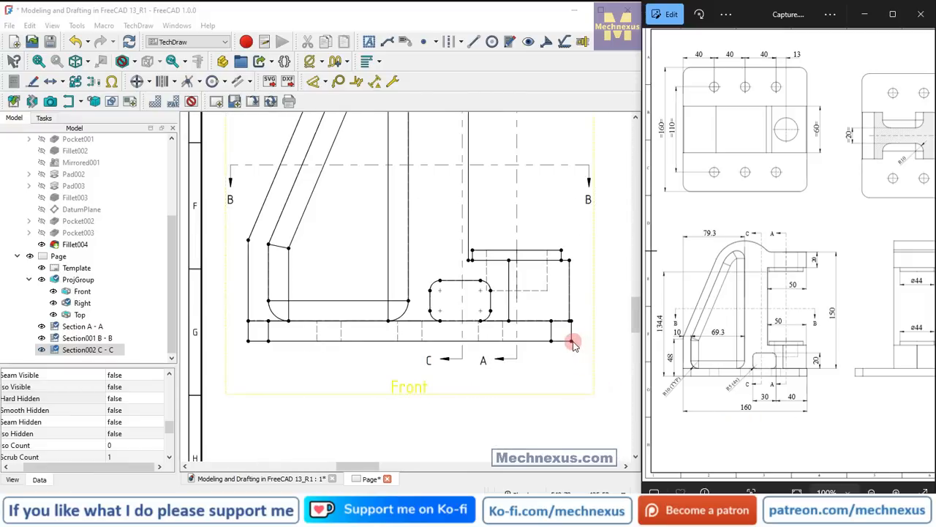
{"action": "left_click", "coordinate": [308, 340]}
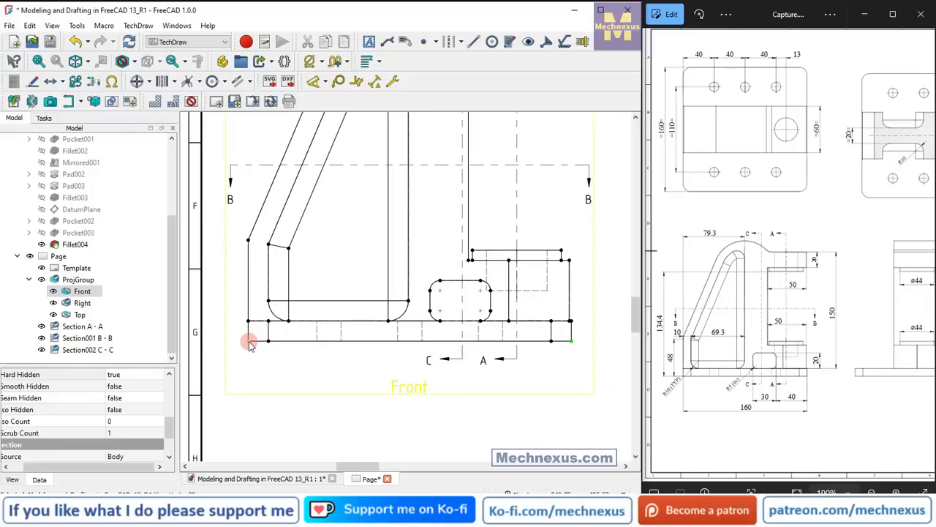
{"action": "left_click", "coordinate": [324, 81]}
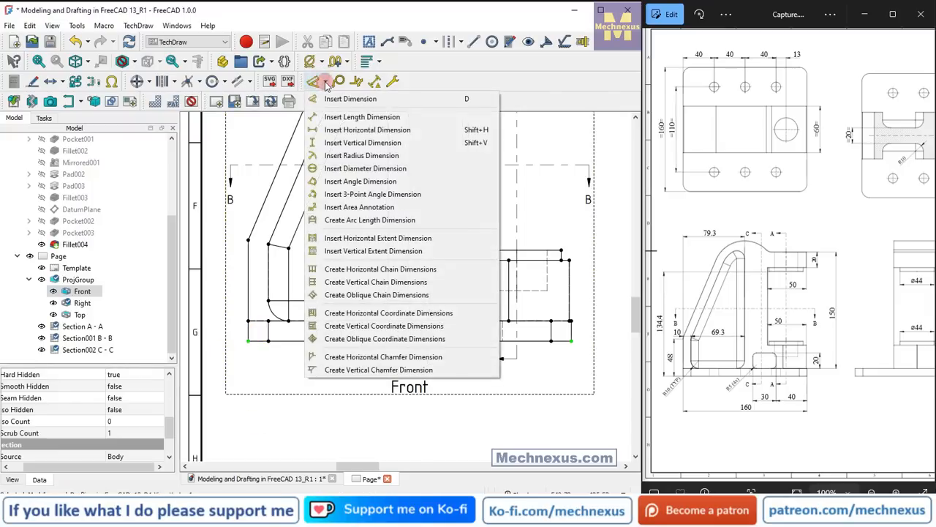
{"action": "left_click", "coordinate": [322, 130]}
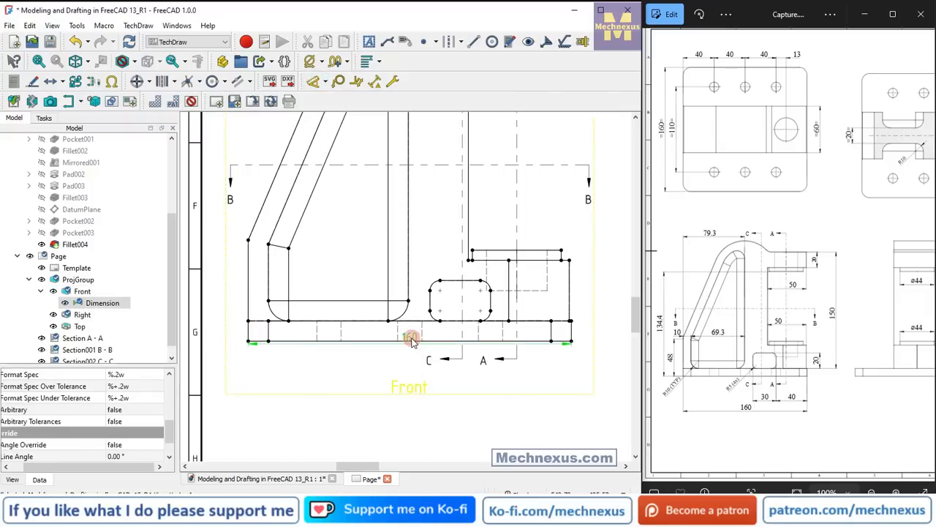
{"action": "left_click_drag", "start_coordinate": [411, 337], "coordinate": [412, 376]}
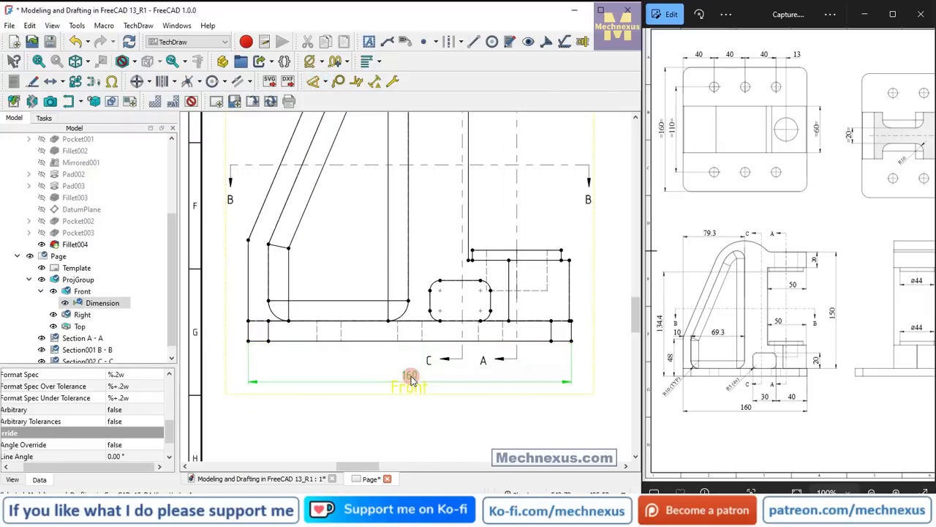
{"action": "left_click", "coordinate": [338, 428]}
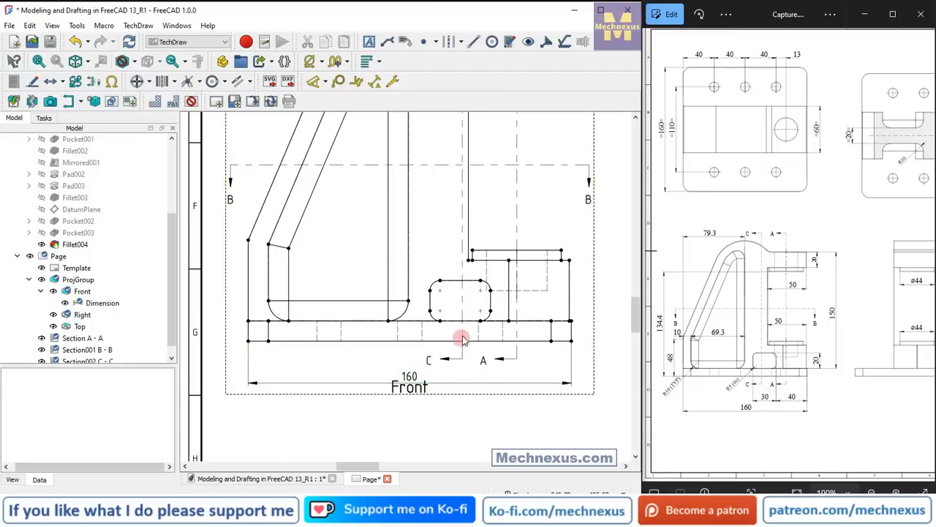
Add a horizontal dimension for the width of the rounded rectangular opening in the Front view and place it below the base plate.
{"action": "scroll", "coordinate": [462, 338], "scroll_direction": "up", "scroll_amount": 2}
{"action": "left_click", "coordinate": [418, 300]}
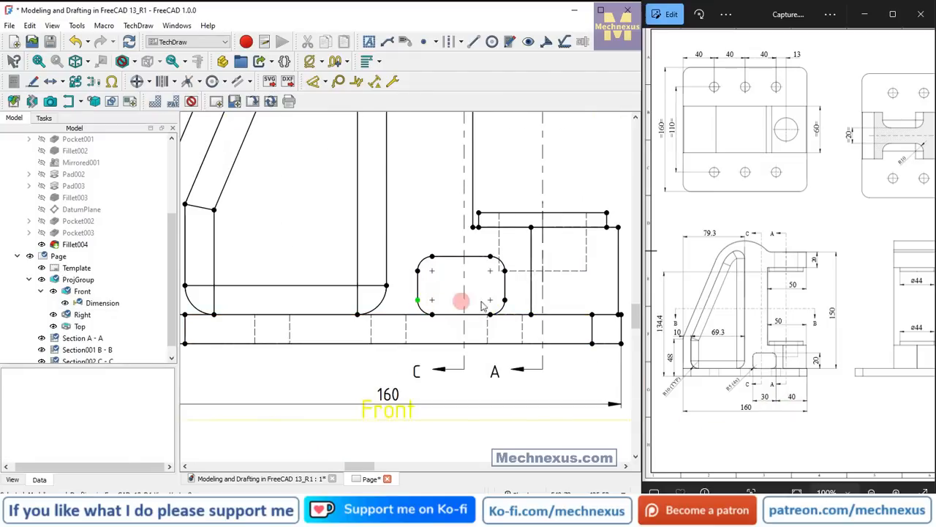
{"action": "left_click", "coordinate": [505, 300], "text": "ctrl"}
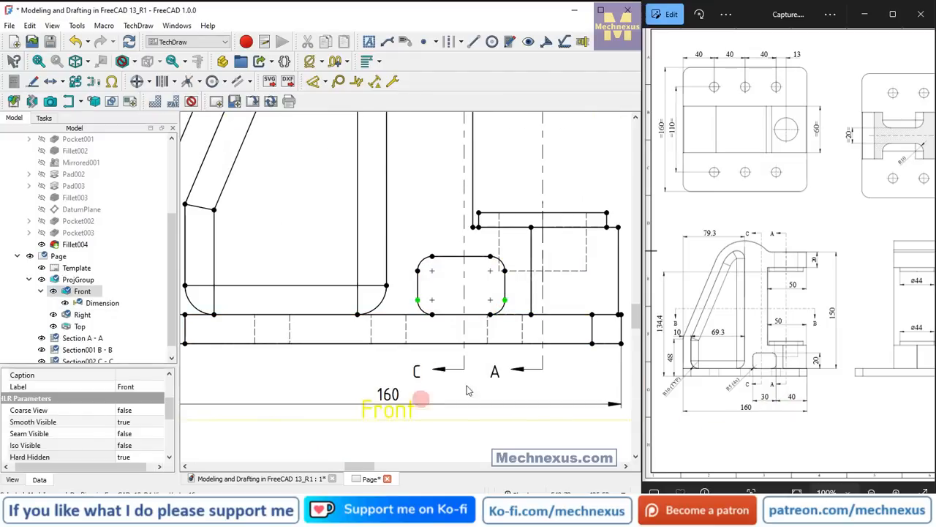
{"action": "left_click", "coordinate": [327, 82]}
{"action": "left_click", "coordinate": [344, 128]}
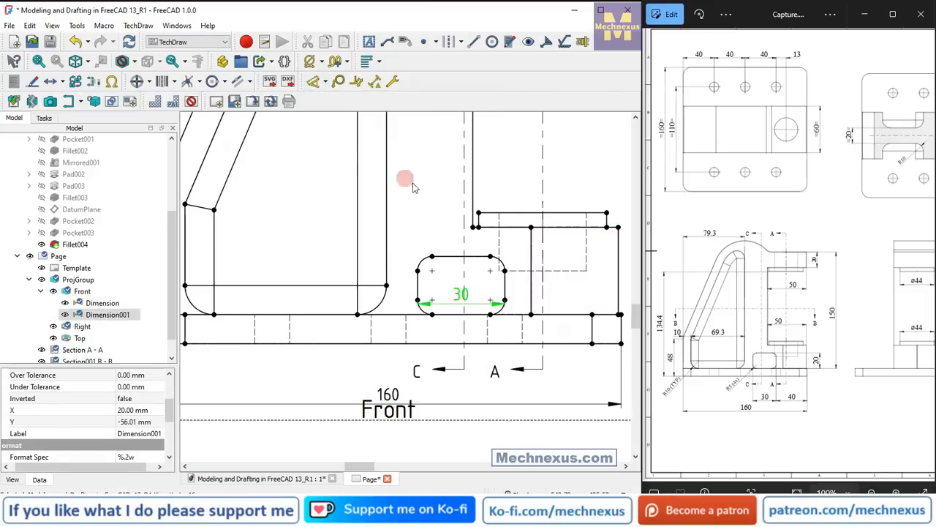
{"action": "left_click_drag", "start_coordinate": [456, 294], "coordinate": [469, 386]}
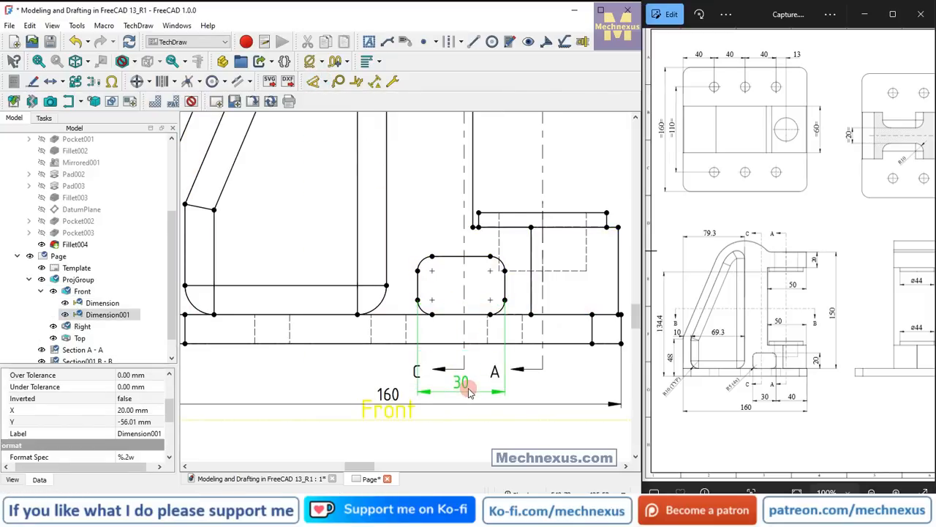
Add a horizontal dimension from the rounded opening's right side to the base plate's right end, in line with the opening's width dimension.
{"action": "left_click", "coordinate": [505, 300]}
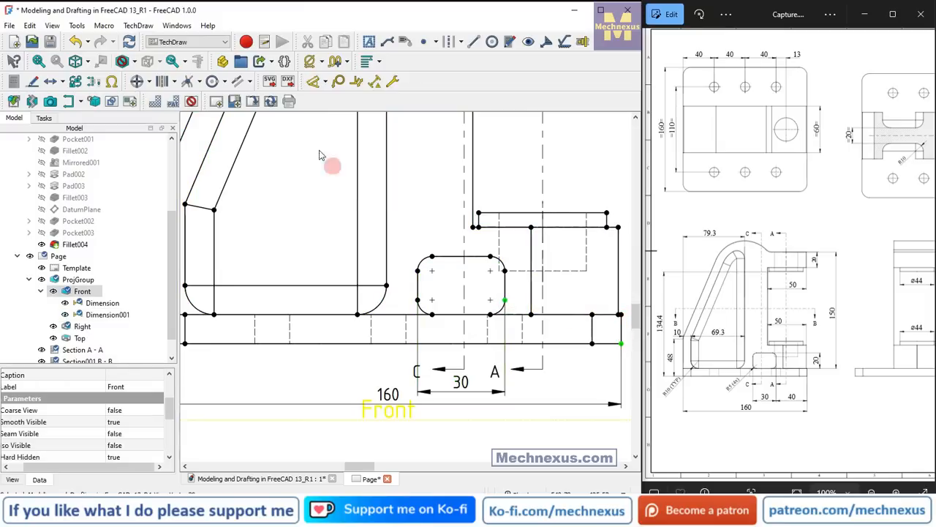
{"action": "left_click", "coordinate": [327, 82]}
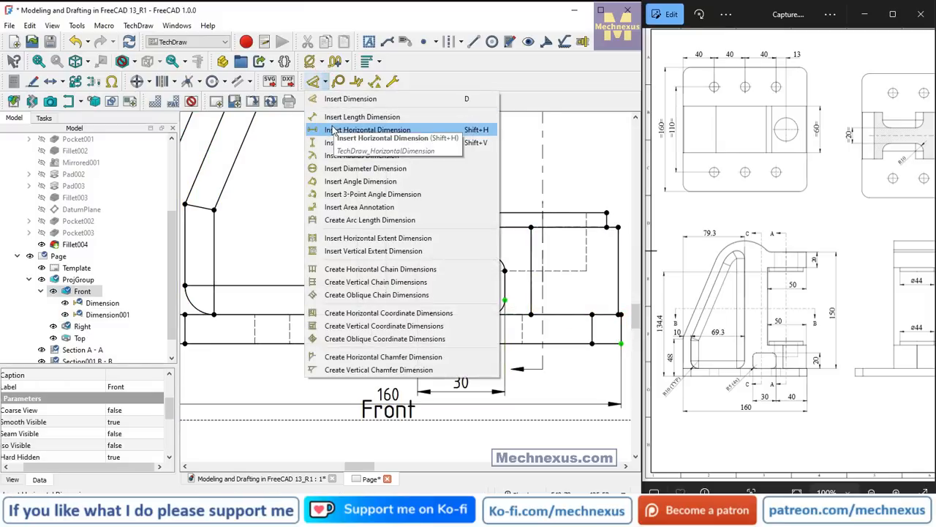
{"action": "left_click", "coordinate": [367, 129]}
{"action": "left_click_drag", "start_coordinate": [567, 335], "coordinate": [563, 387]}
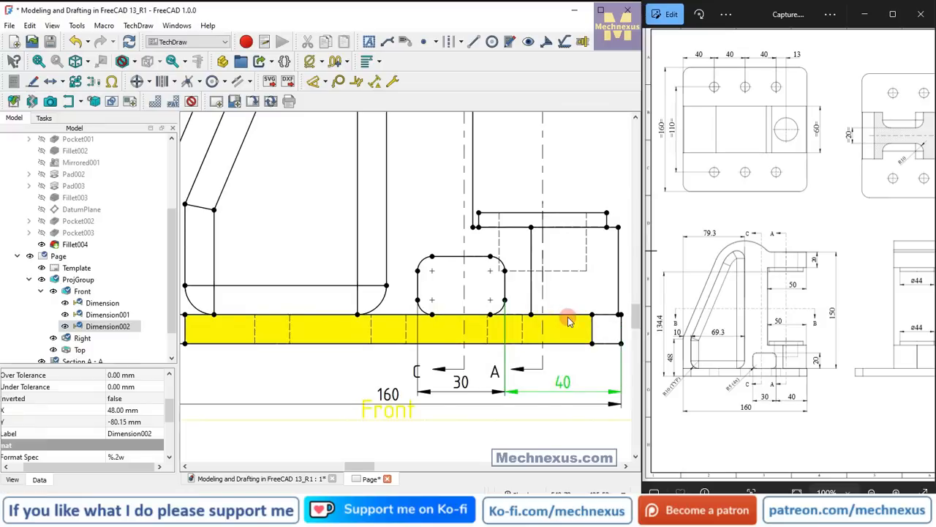
Move the base plate's overall length dimension further below the two shorter horizontal dimensions in the Front view.
{"action": "scroll", "coordinate": [565, 318], "scroll_direction": "down", "scroll_amount": 2}
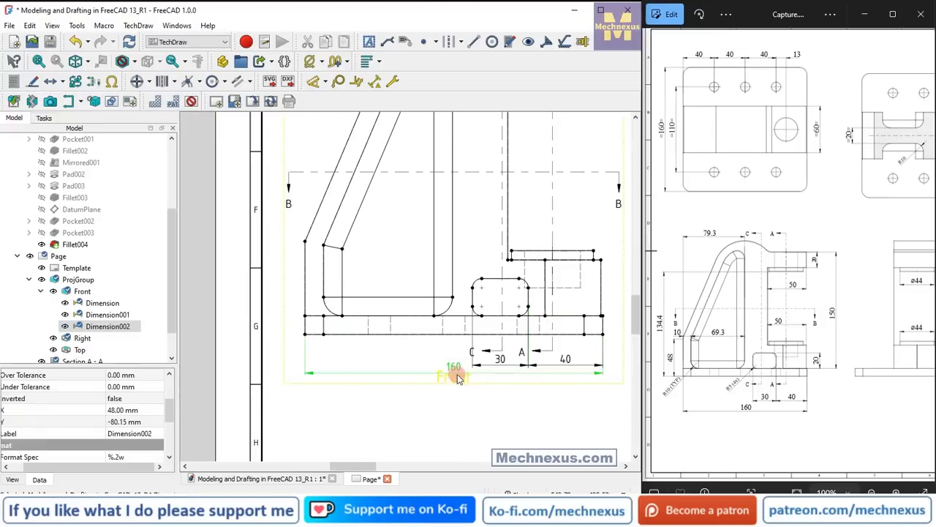
{"action": "left_click_drag", "start_coordinate": [452, 372], "coordinate": [457, 381]}
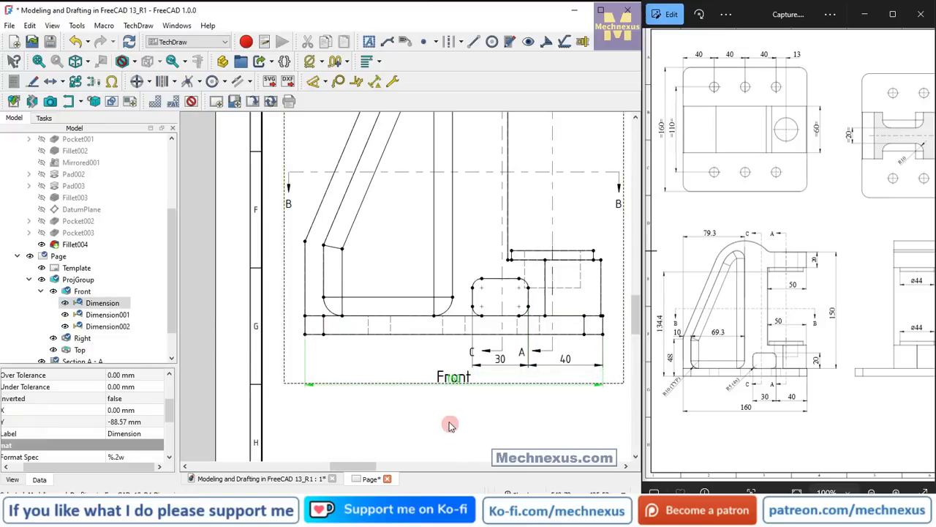
{"action": "left_click", "coordinate": [503, 410]}
Following the reference drawing, add a radius dimension to the rounded opening's lower-left corner and place it below the base plate.
{"action": "scroll", "coordinate": [452, 368], "scroll_direction": "up", "scroll_amount": 2}
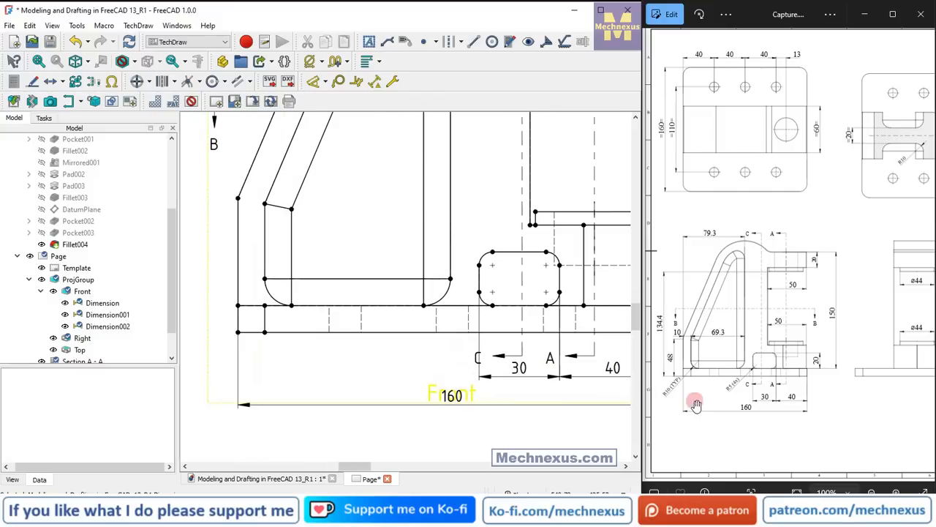
{"action": "scroll", "coordinate": [726, 390], "scroll_direction": "down", "scroll_amount": 3}
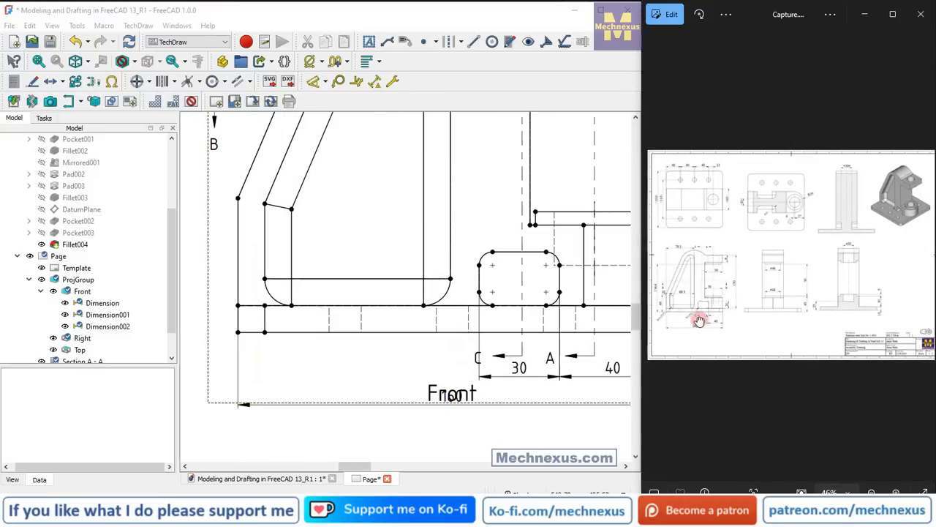
{"action": "scroll", "coordinate": [700, 320], "scroll_direction": "up", "scroll_amount": 3}
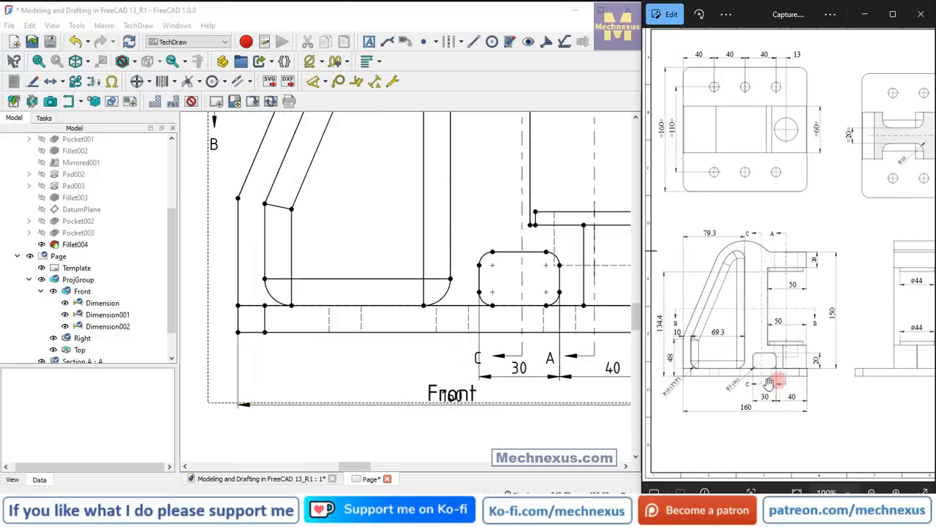
{"action": "scroll", "coordinate": [472, 329], "scroll_direction": "up", "scroll_amount": 2}
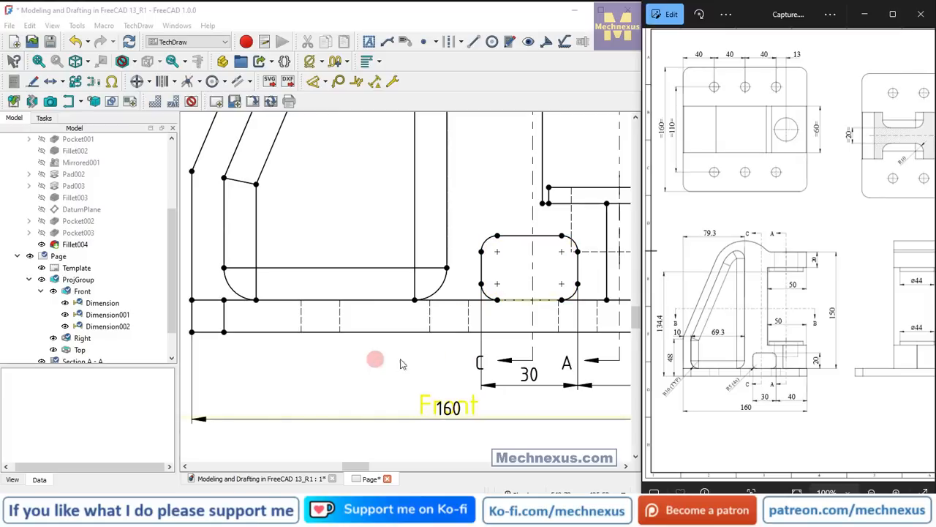
{"action": "left_click", "coordinate": [765, 366]}
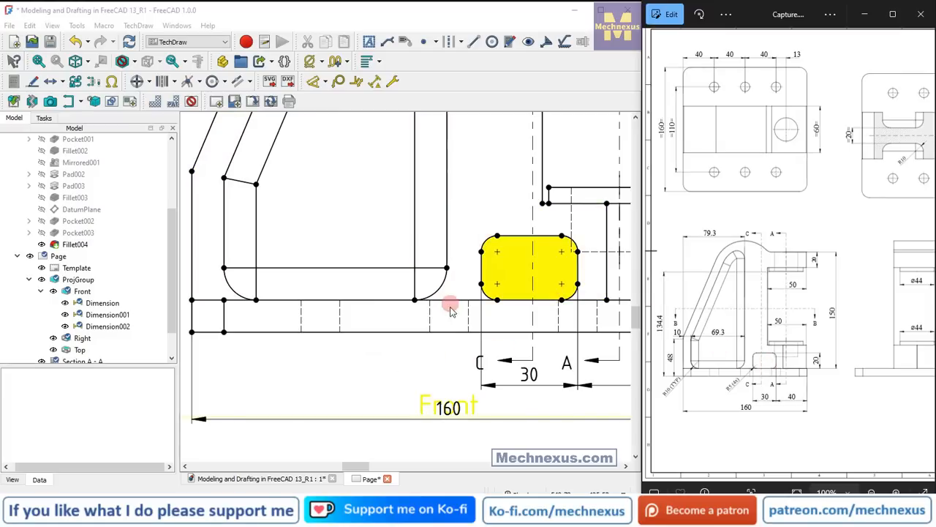
{"action": "left_click", "coordinate": [319, 91]}
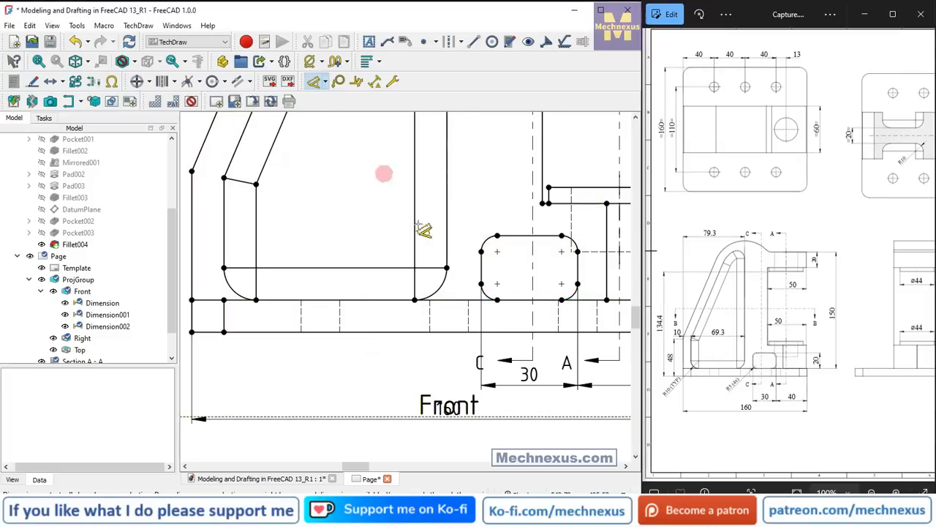
{"action": "left_click", "coordinate": [487, 295]}
{"action": "scroll", "coordinate": [487, 297], "scroll_direction": "up", "scroll_amount": 3}
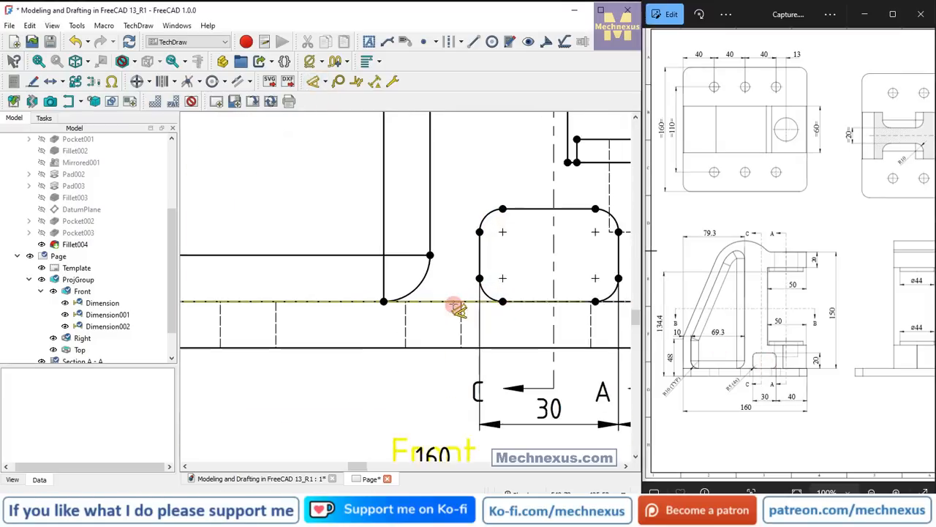
{"action": "left_click", "coordinate": [484, 292]}
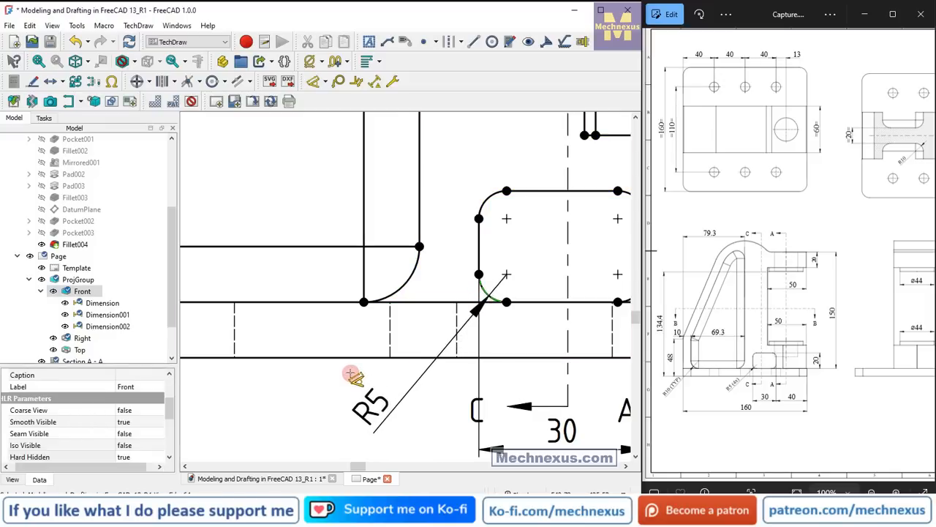
{"action": "left_click", "coordinate": [354, 381]}
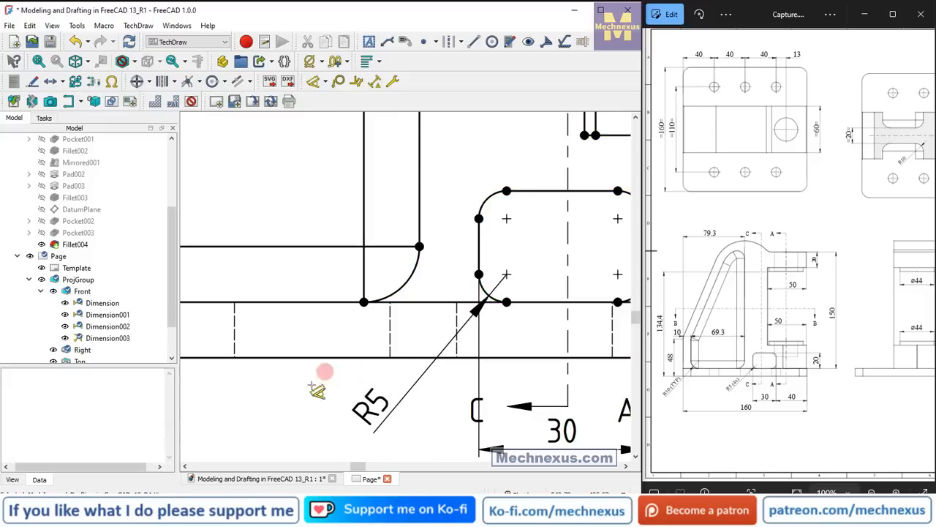
Set the Format Spec of the opening's corner radius dimension to R%.2w (4x).
{"action": "left_click", "coordinate": [372, 400]}
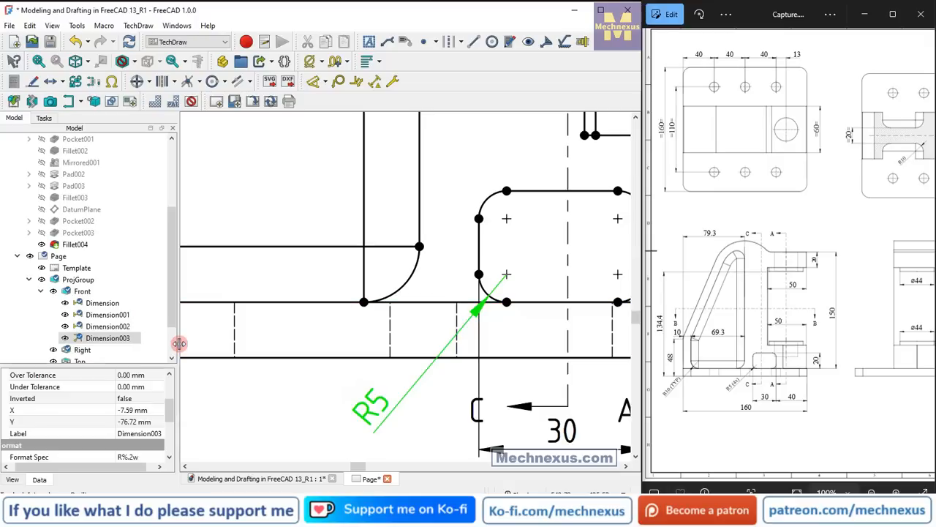
{"action": "left_click_drag", "start_coordinate": [178, 343], "coordinate": [226, 344]}
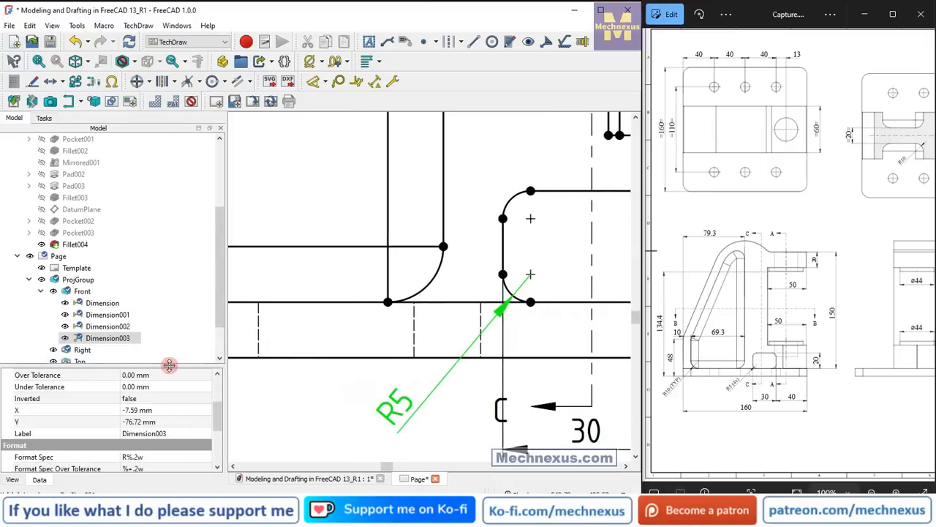
{"action": "left_click_drag", "start_coordinate": [169, 365], "coordinate": [169, 239]}
{"action": "left_click", "coordinate": [110, 352]}
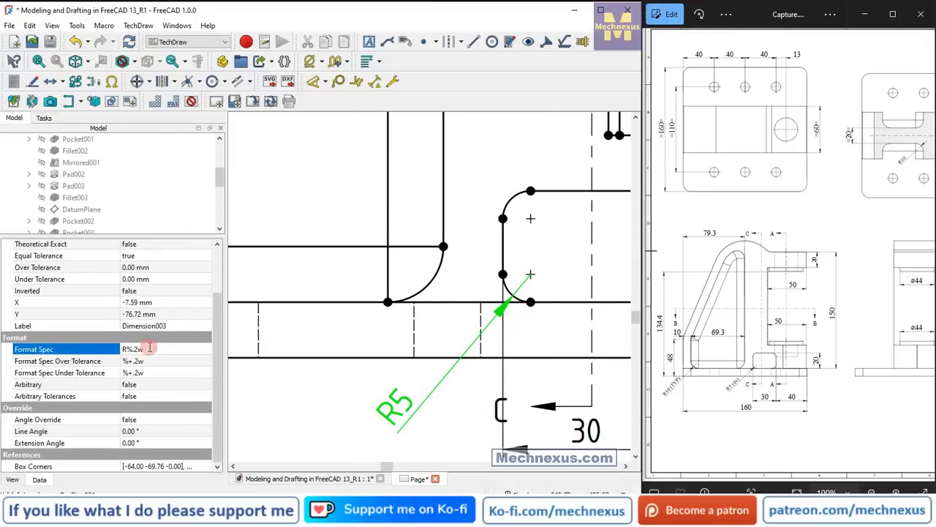
{"action": "left_click", "coordinate": [167, 350]}
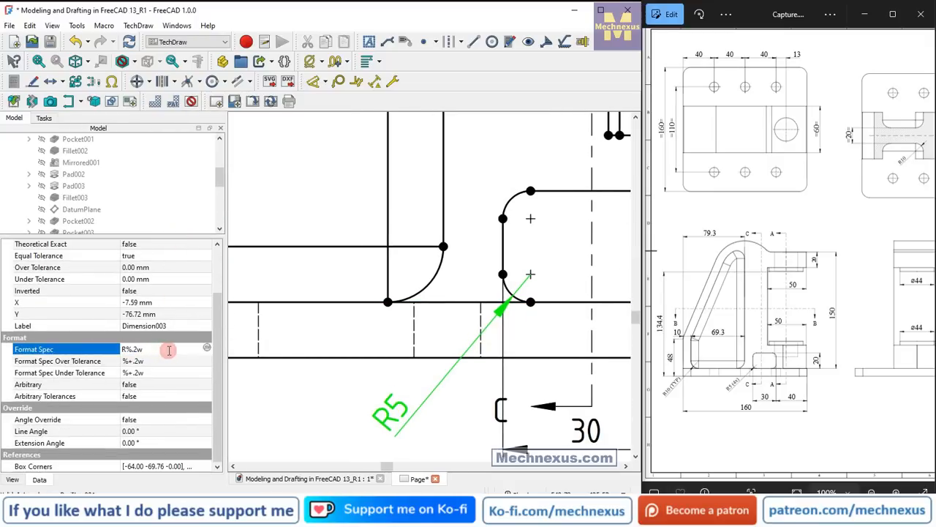
{"action": "type", "text": "()"}
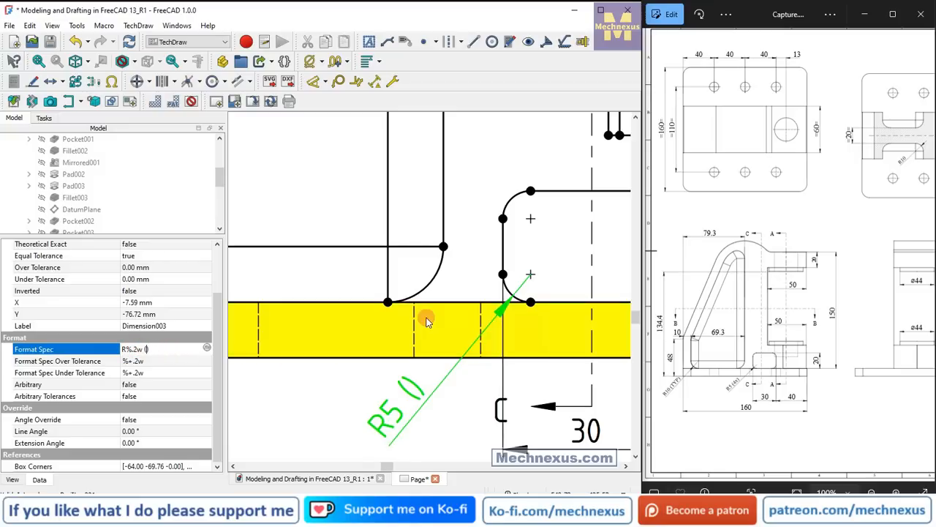
{"action": "type", "text": "4x"}
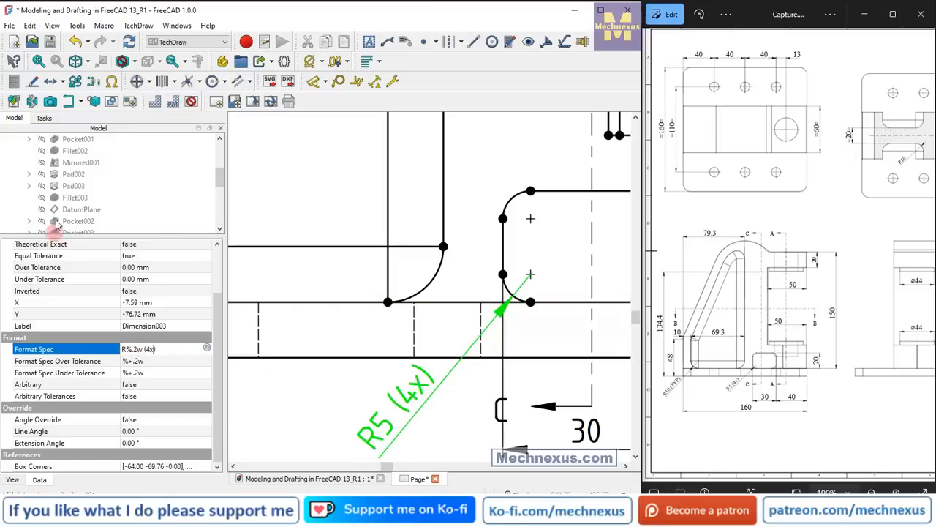
{"action": "left_click", "coordinate": [431, 321]}
Add a radius dimension to the lower-left fillet of the triangular web pocket, placed inside the pocket, with Format Spec R%.2w (TYP).
{"action": "scroll", "coordinate": [431, 320], "scroll_direction": "down", "scroll_amount": 1}
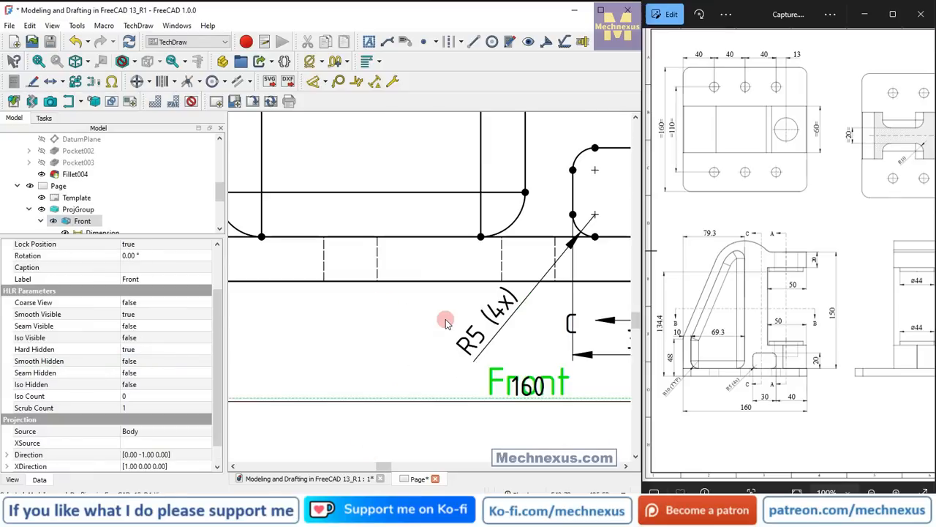
{"action": "scroll", "coordinate": [414, 327], "scroll_direction": "down", "scroll_amount": 2}
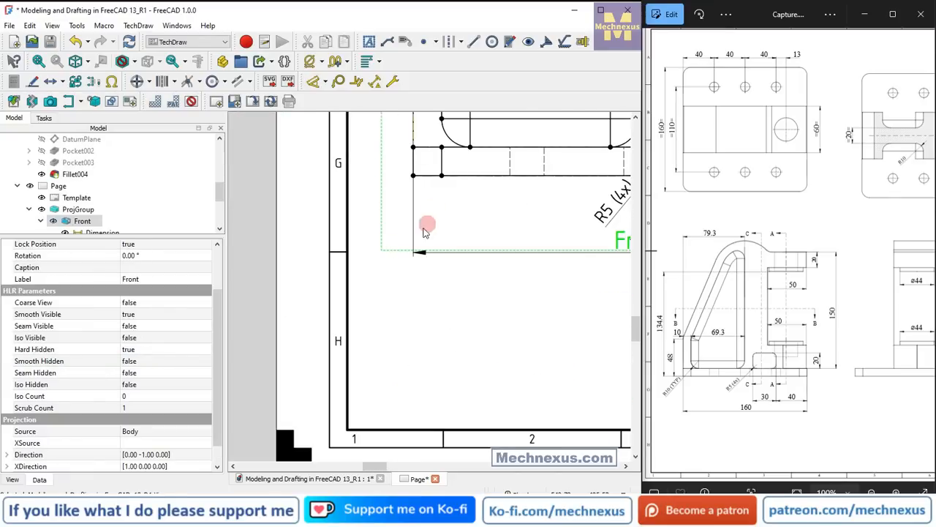
{"action": "scroll", "coordinate": [393, 274], "scroll_direction": "up", "scroll_amount": 4}
{"action": "scroll", "coordinate": [394, 277], "scroll_direction": "down", "scroll_amount": 3}
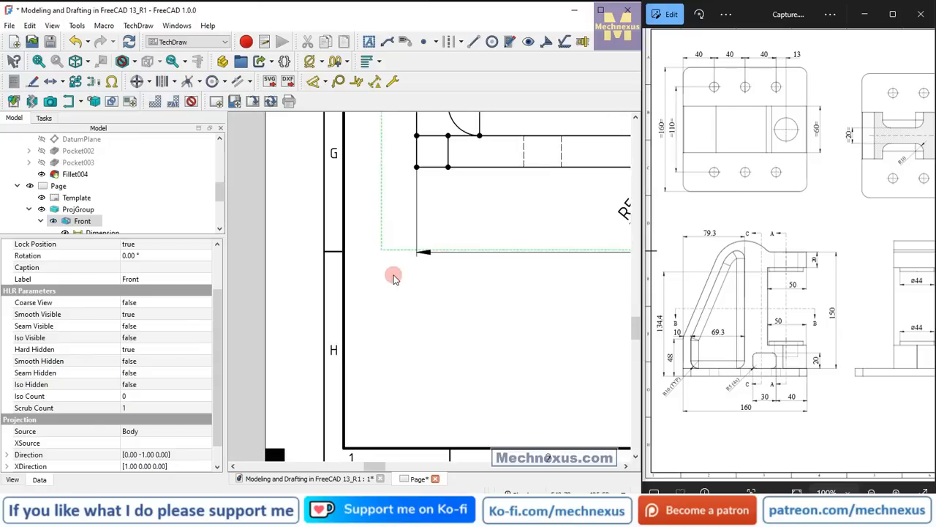
{"action": "scroll", "coordinate": [392, 272], "scroll_direction": "down", "scroll_amount": 3}
{"action": "scroll", "coordinate": [454, 180], "scroll_direction": "up", "scroll_amount": 2}
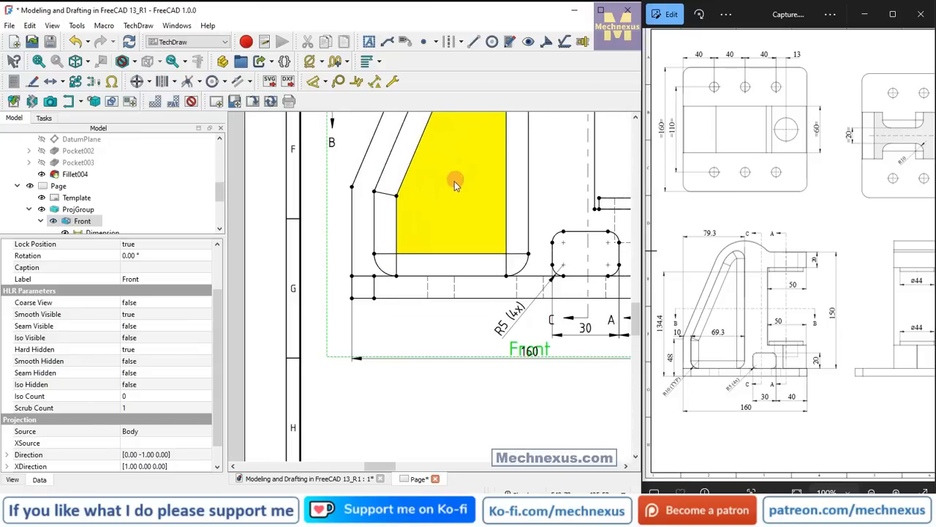
{"action": "scroll", "coordinate": [454, 181], "scroll_direction": "up", "scroll_amount": 2}
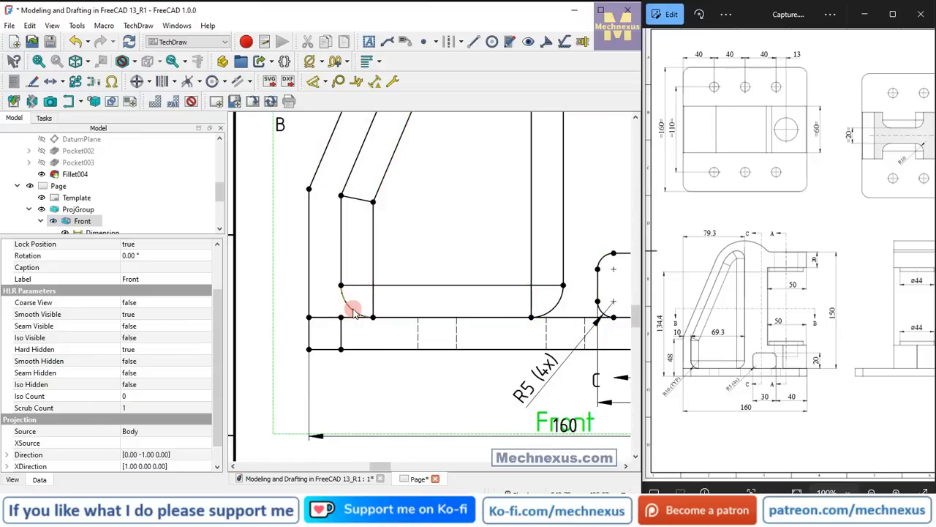
{"action": "left_click", "coordinate": [313, 81]}
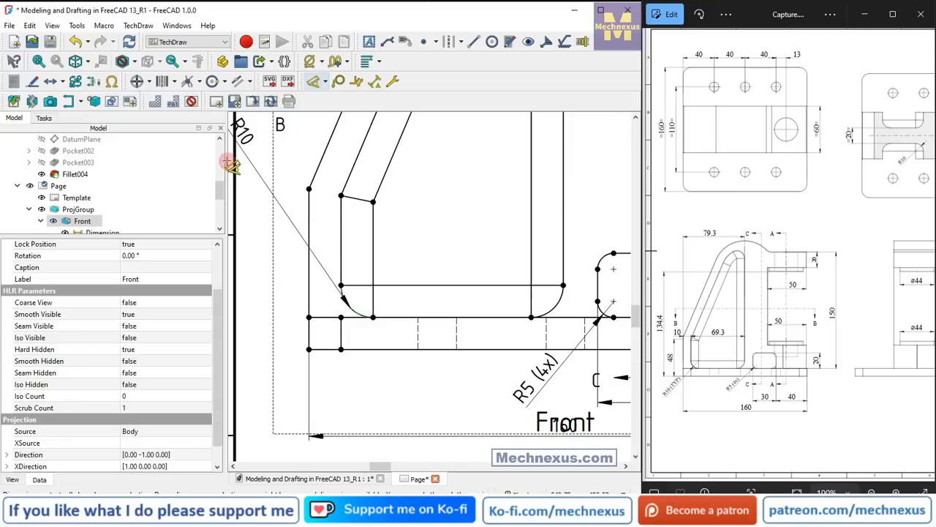
{"action": "left_click", "coordinate": [397, 234]}
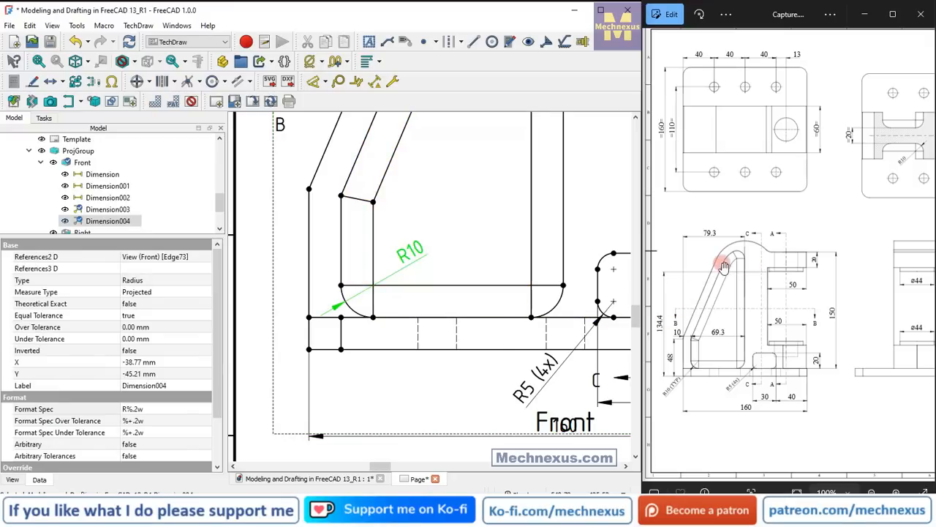
{"action": "left_click", "coordinate": [161, 409]}
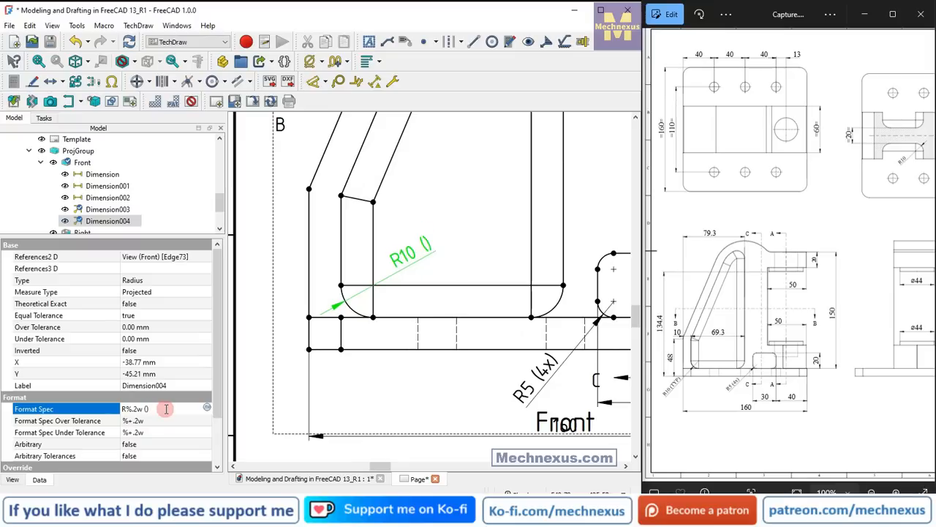
{"action": "type", "text": "YP"}
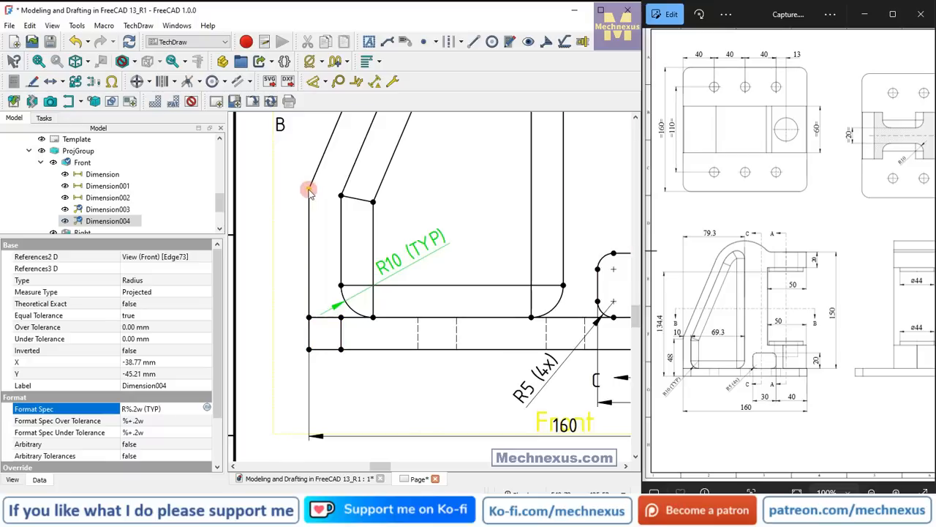
In the Front view, dimension the height from the base's lower-left corner to the start of the slanted edge, placing it beside the part.
{"action": "scroll", "coordinate": [408, 294], "scroll_direction": "down", "scroll_amount": 2}
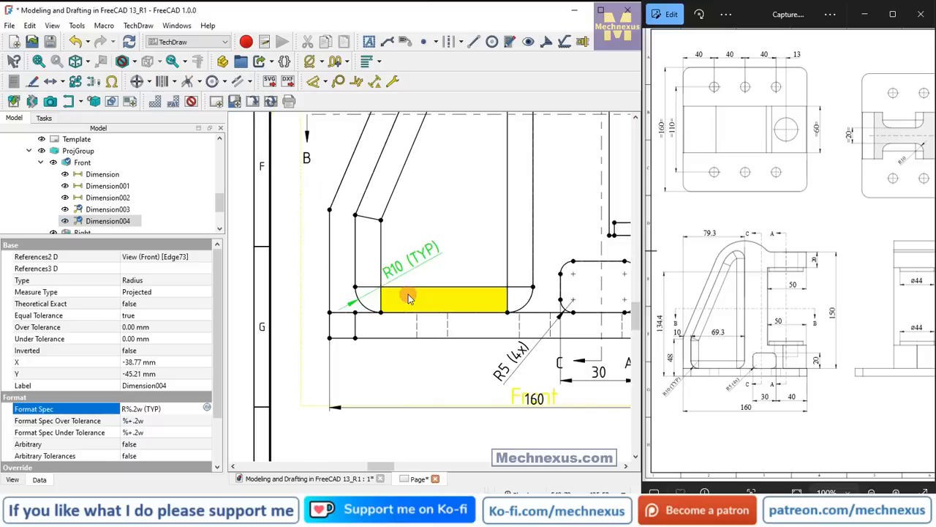
{"action": "left_click", "coordinate": [313, 83]}
{"action": "left_click", "coordinate": [329, 340]}
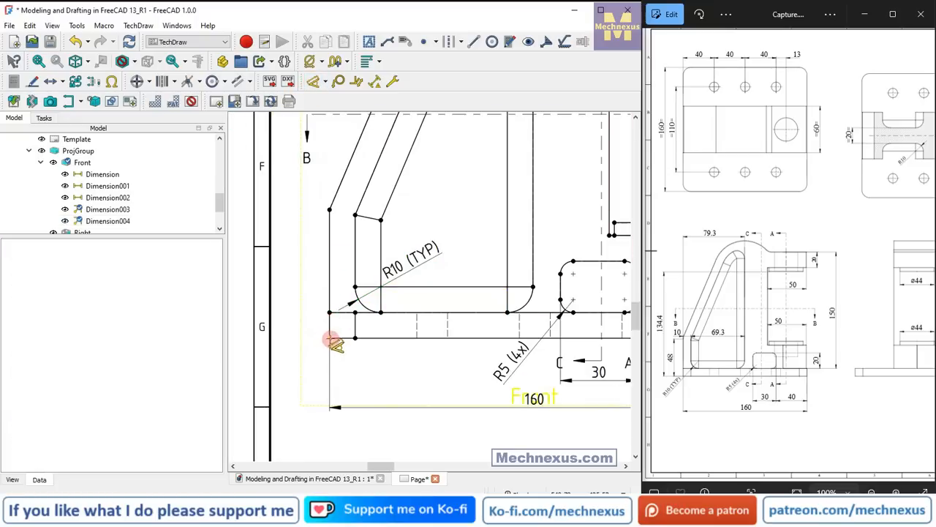
{"action": "left_click", "coordinate": [330, 338]}
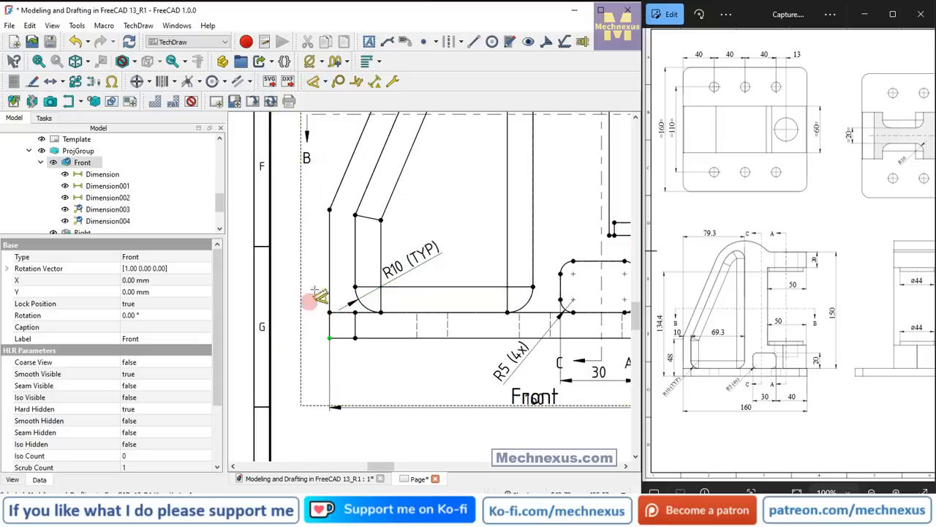
{"action": "left_click", "coordinate": [330, 210]}
{"action": "left_click", "coordinate": [294, 257]}
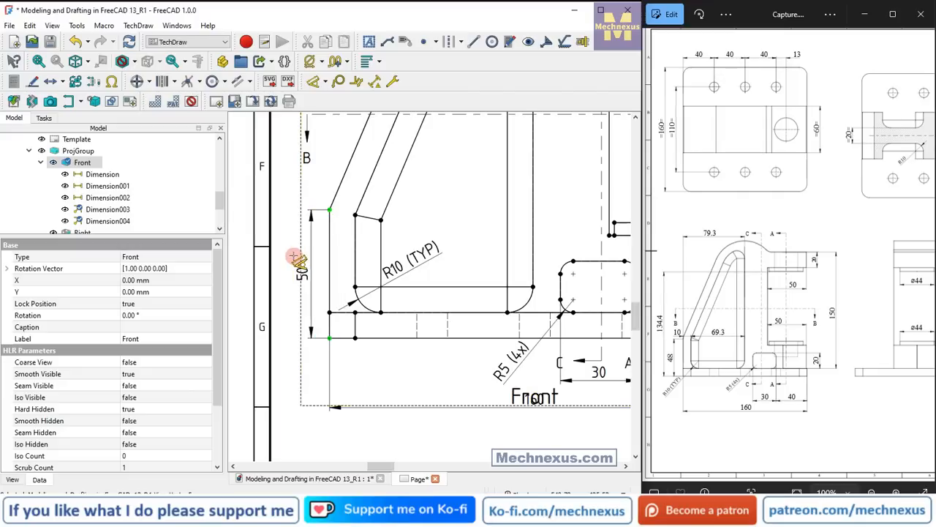
{"action": "left_click", "coordinate": [341, 252]}
{"action": "double_click", "coordinate": [702, 359]}
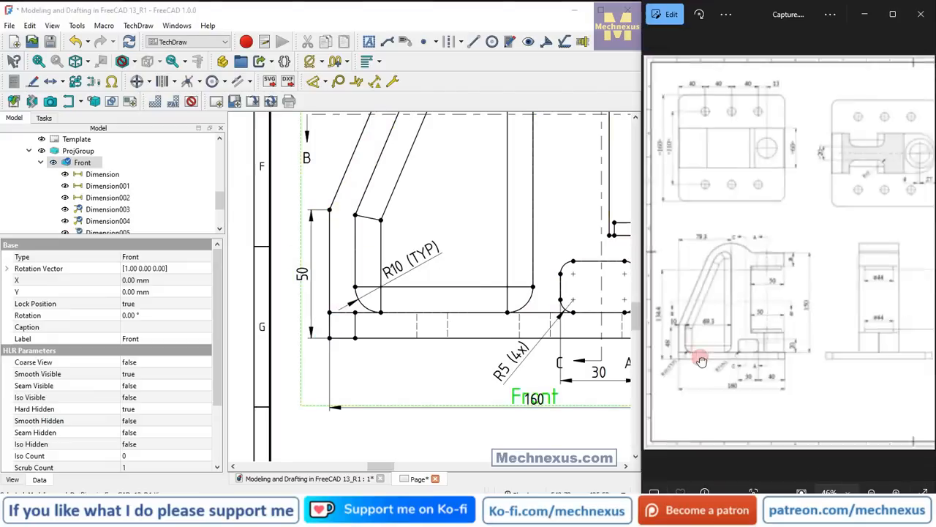
{"action": "double_click", "coordinate": [692, 322]}
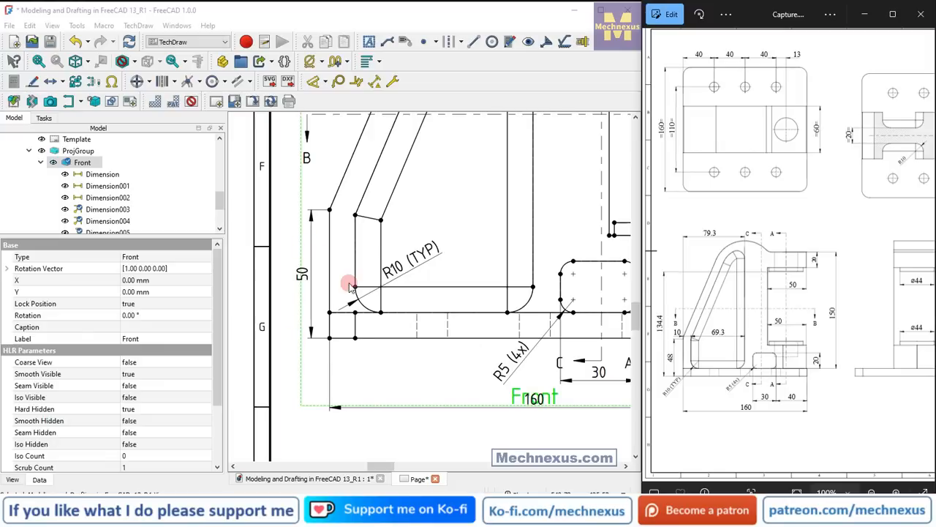
Add a vertical dimension from the base's underside to the lower face of the upper arm's boss, placed outside the slanted-edge height dimension.
{"action": "scroll", "coordinate": [349, 285], "scroll_direction": "up", "scroll_amount": 2}
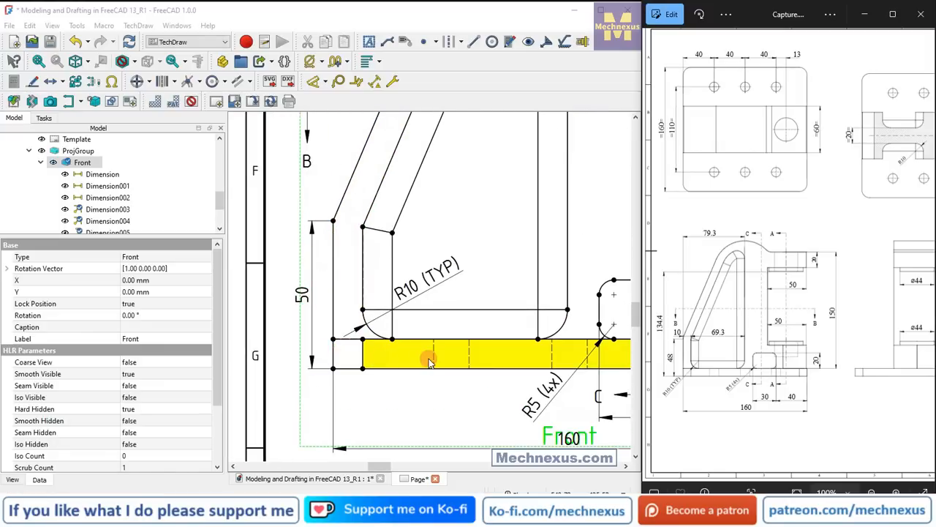
{"action": "scroll", "coordinate": [430, 362], "scroll_direction": "down", "scroll_amount": 1}
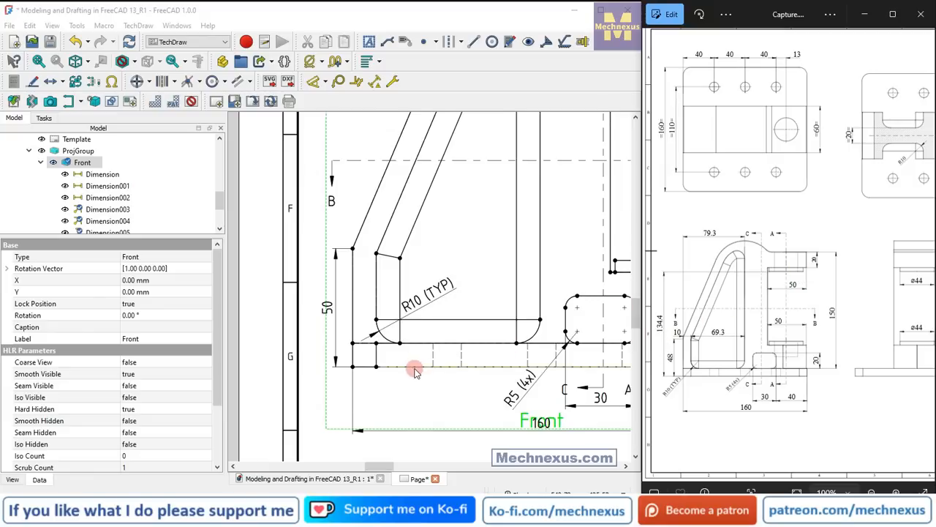
{"action": "scroll", "coordinate": [414, 371], "scroll_direction": "down", "scroll_amount": 2}
{"action": "scroll", "coordinate": [401, 304], "scroll_direction": "up", "scroll_amount": 1}
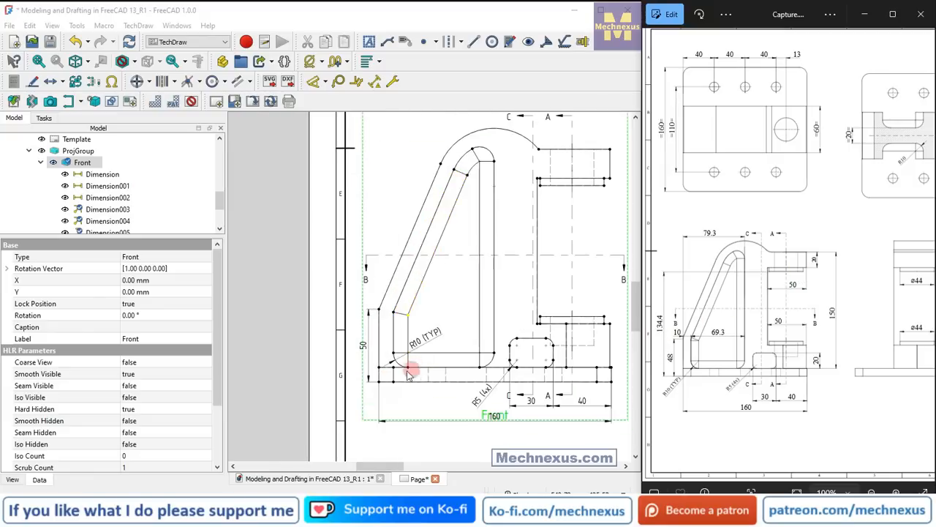
{"action": "left_click", "coordinate": [539, 182]}
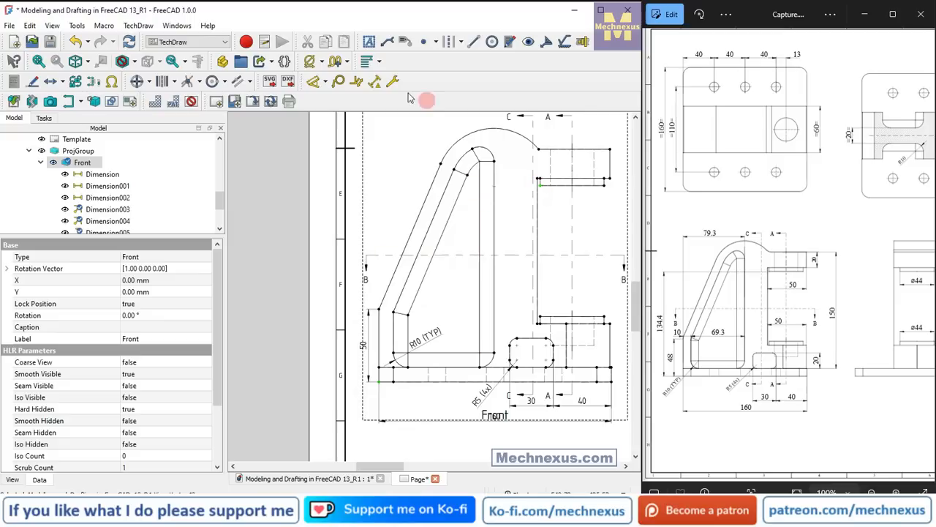
{"action": "left_click", "coordinate": [339, 82]}
{"action": "left_click", "coordinate": [327, 82]}
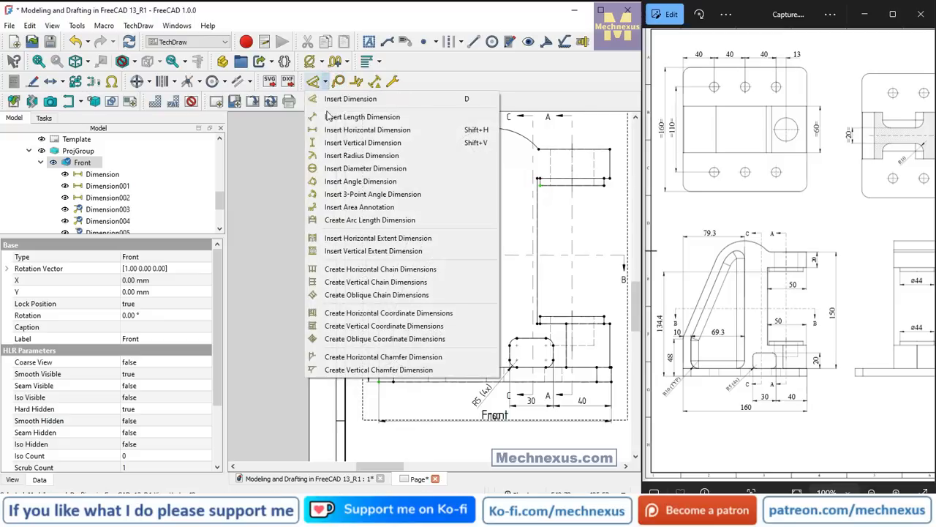
{"action": "left_click", "coordinate": [324, 140]}
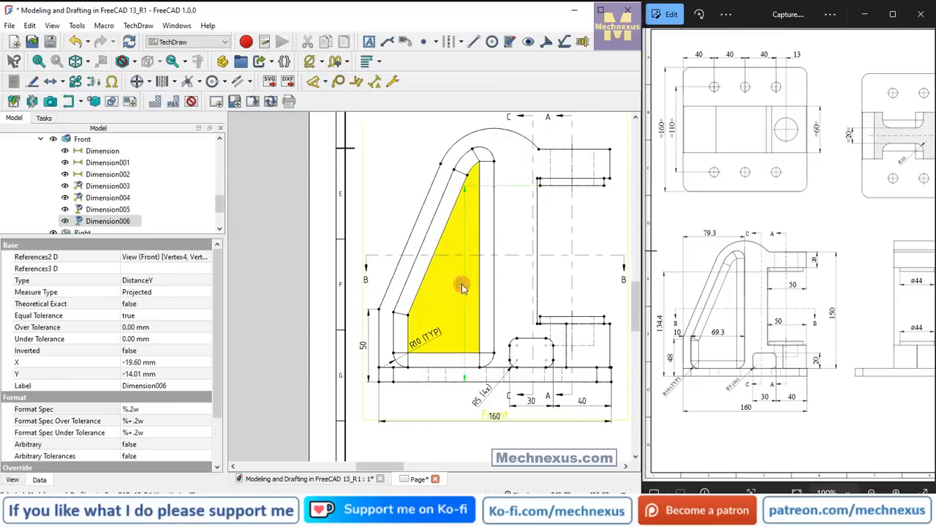
{"action": "left_click_drag", "start_coordinate": [466, 286], "coordinate": [355, 275]}
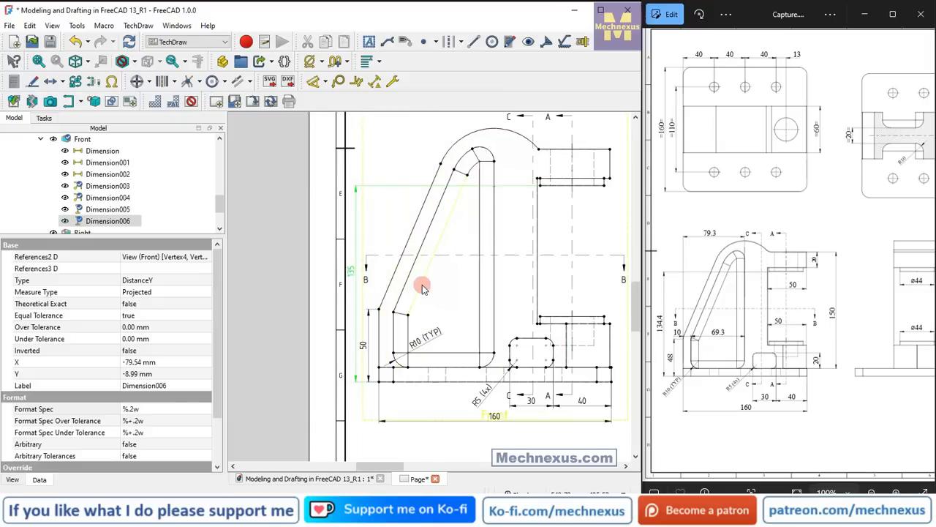
Compare the Front view's dimensions with the reference drawing to identify those still missing.
{"action": "scroll", "coordinate": [383, 271], "scroll_direction": "down", "scroll_amount": 3}
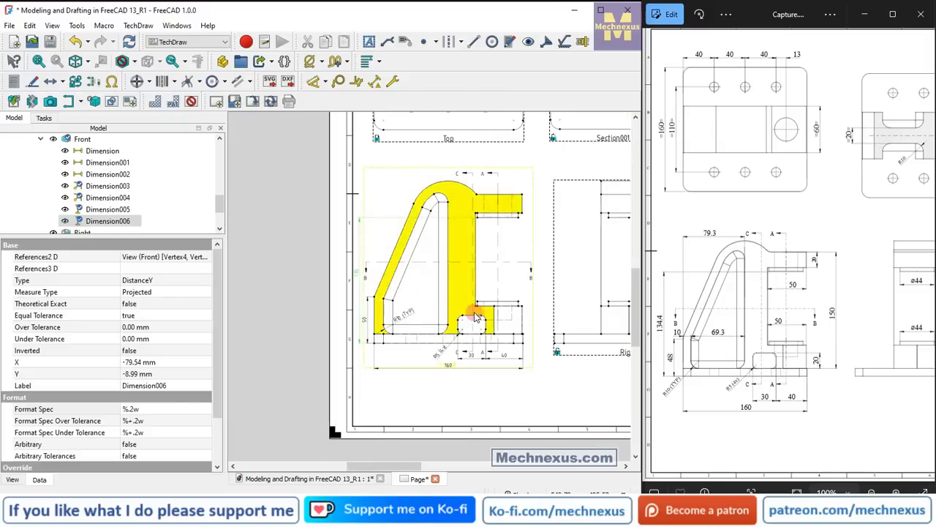
{"action": "scroll", "coordinate": [476, 317], "scroll_direction": "up", "scroll_amount": 2}
{"action": "scroll", "coordinate": [525, 334], "scroll_direction": "down", "scroll_amount": 1}
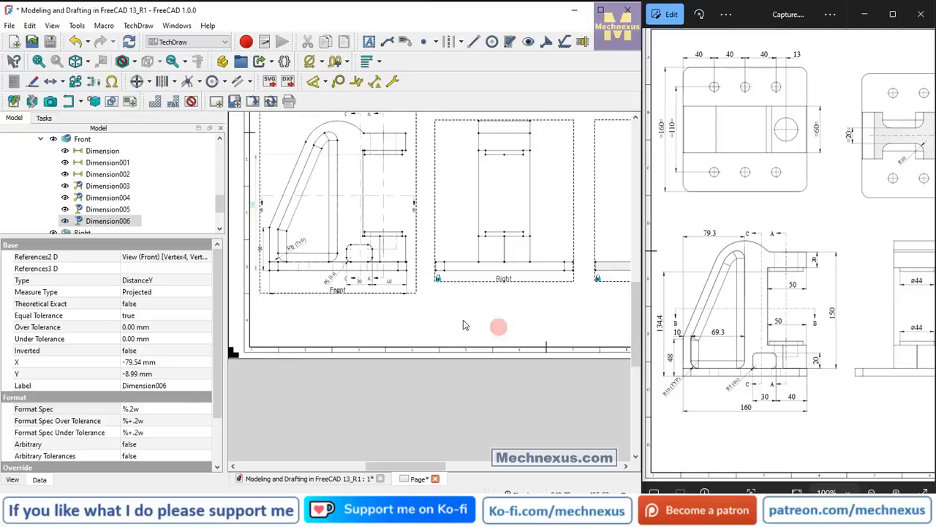
{"action": "scroll", "coordinate": [330, 284], "scroll_direction": "up", "scroll_amount": 2}
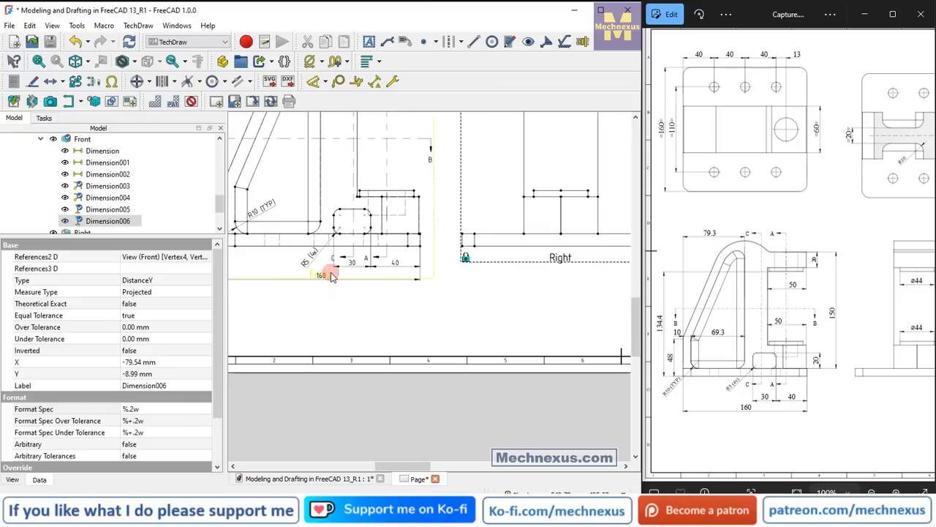
{"action": "left_click_drag", "start_coordinate": [331, 275], "coordinate": [342, 276]}
{"action": "left_click", "coordinate": [532, 329]}
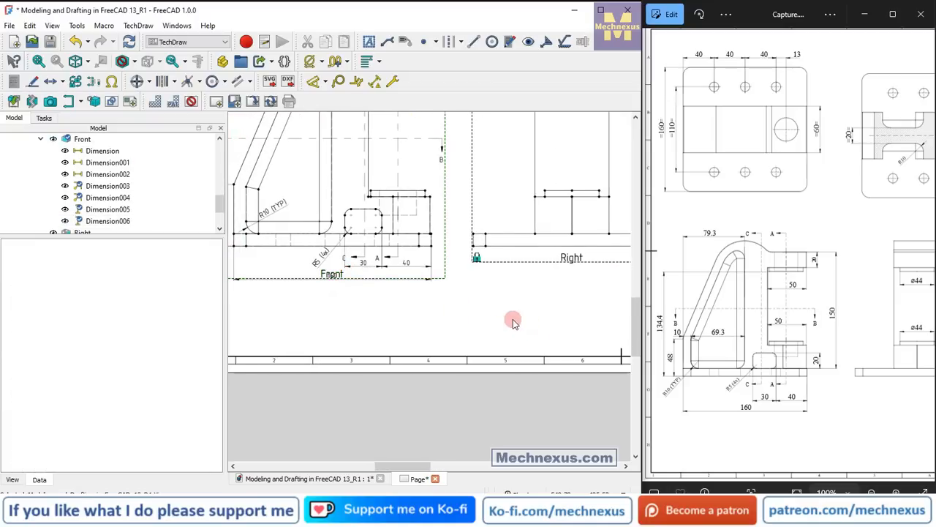
{"action": "scroll", "coordinate": [512, 319], "scroll_direction": "down", "scroll_amount": 2}
{"action": "scroll", "coordinate": [355, 141], "scroll_direction": "up", "scroll_amount": 2}
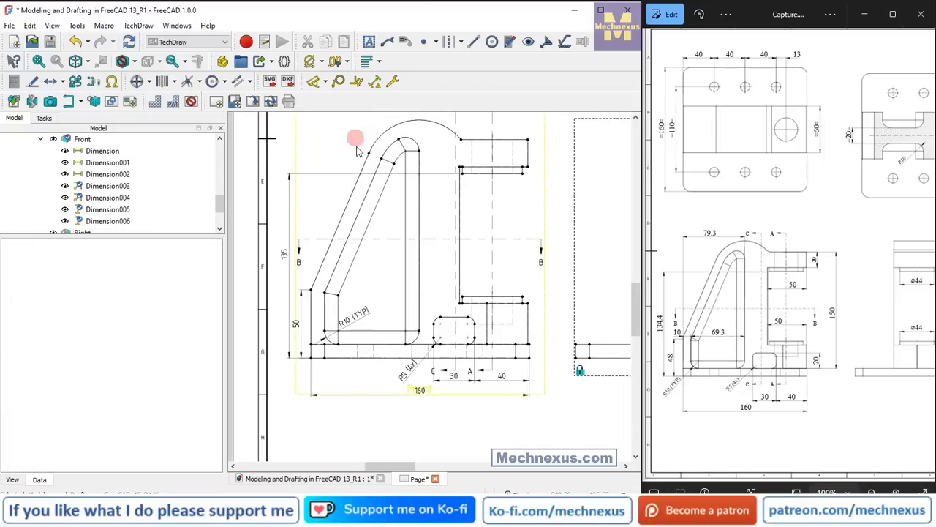
{"action": "scroll", "coordinate": [373, 308], "scroll_direction": "down", "scroll_amount": 1}
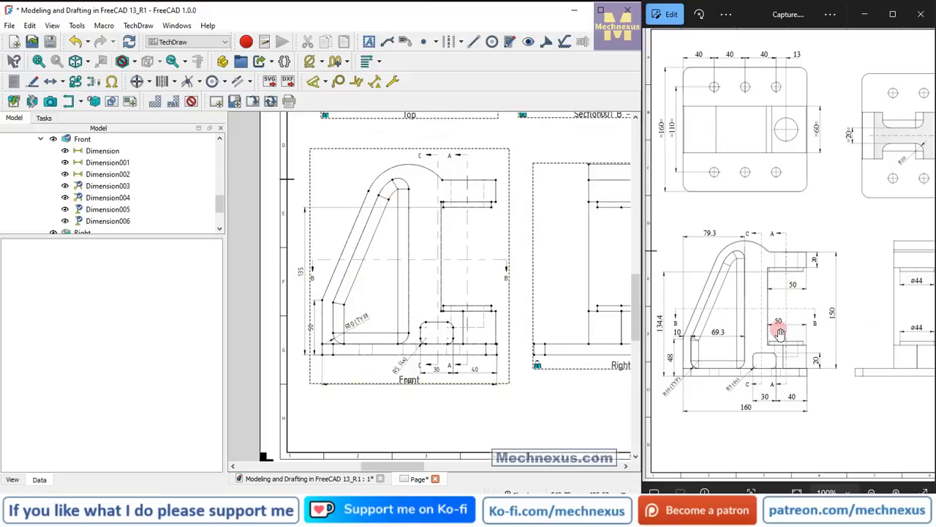
Add a horizontal dimension across the lower arm from the web's vertical edge to the arm's outer corner, placed above the boss.
{"action": "scroll", "coordinate": [474, 265], "scroll_direction": "up", "scroll_amount": 2}
{"action": "scroll", "coordinate": [439, 316], "scroll_direction": "up", "scroll_amount": 1}
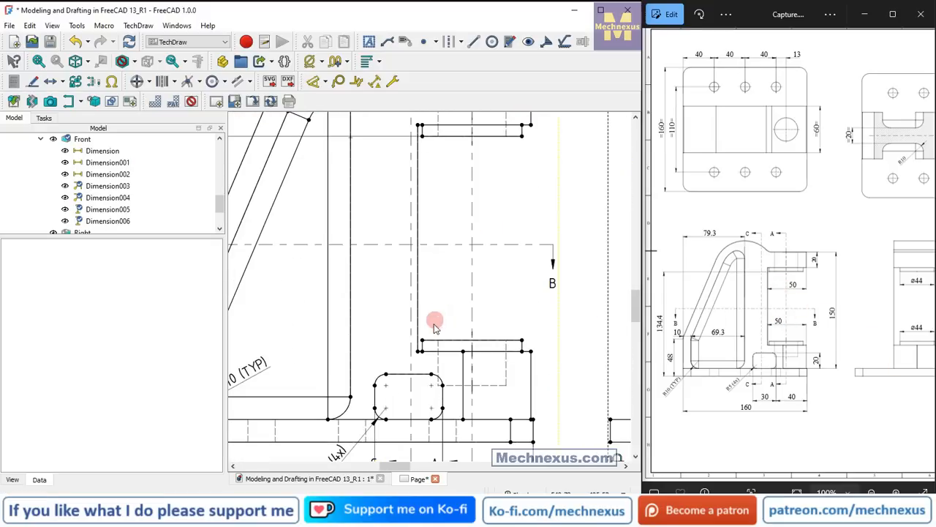
{"action": "left_click", "coordinate": [528, 351]}
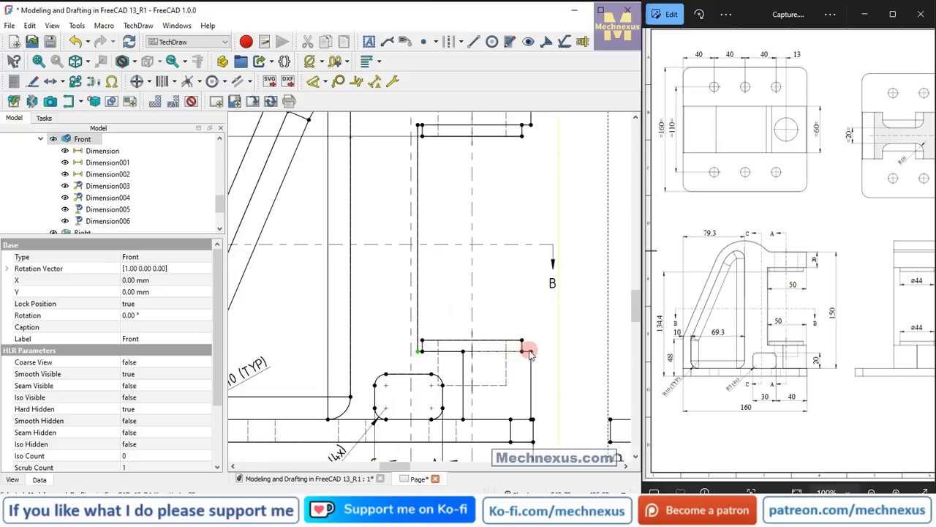
{"action": "left_click", "coordinate": [325, 81]}
{"action": "left_click", "coordinate": [329, 130]}
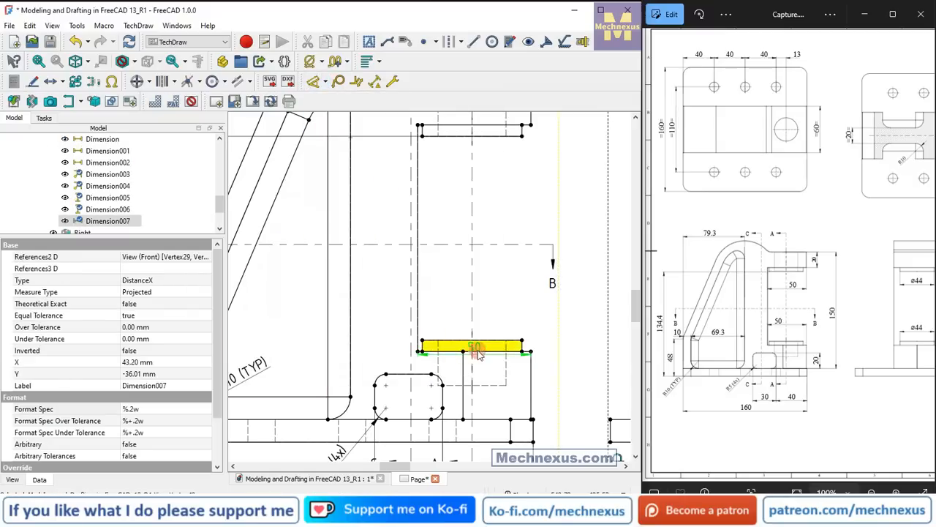
{"action": "left_click_drag", "start_coordinate": [474, 345], "coordinate": [450, 301]}
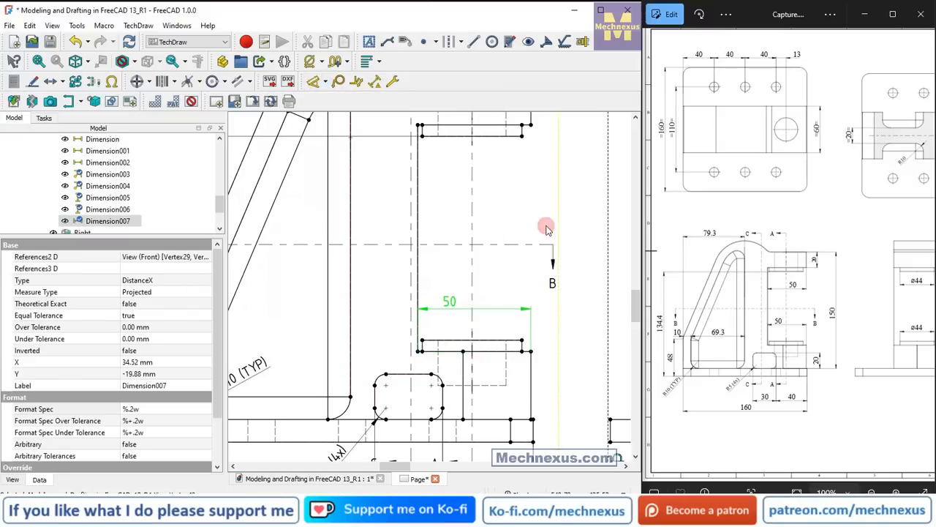
Add a horizontal dimension across the upper arm's underside from the web's vertical edge to the outer corner, placed below the boss.
{"action": "left_click", "coordinate": [419, 128]}
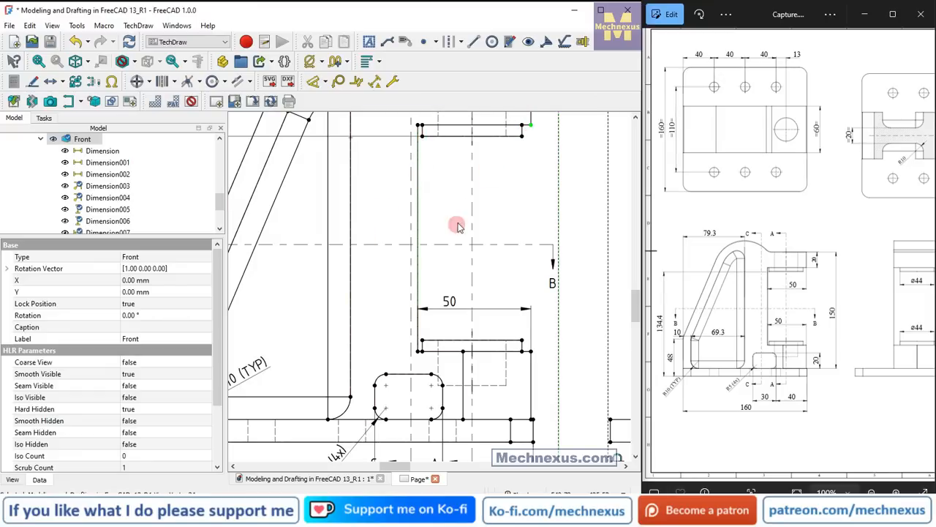
{"action": "left_click", "coordinate": [333, 84]}
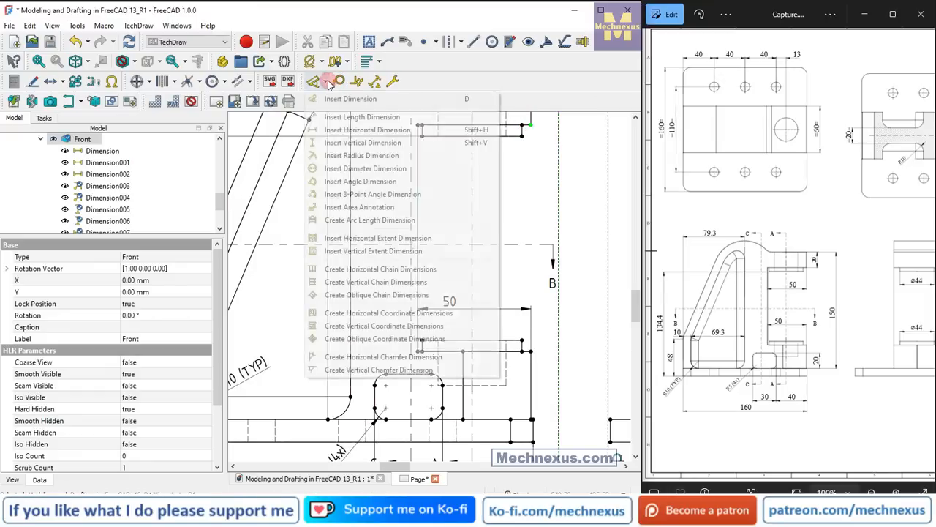
{"action": "left_click", "coordinate": [325, 125]}
{"action": "left_click_drag", "start_coordinate": [474, 121], "coordinate": [460, 189]}
{"action": "left_click", "coordinate": [439, 223]}
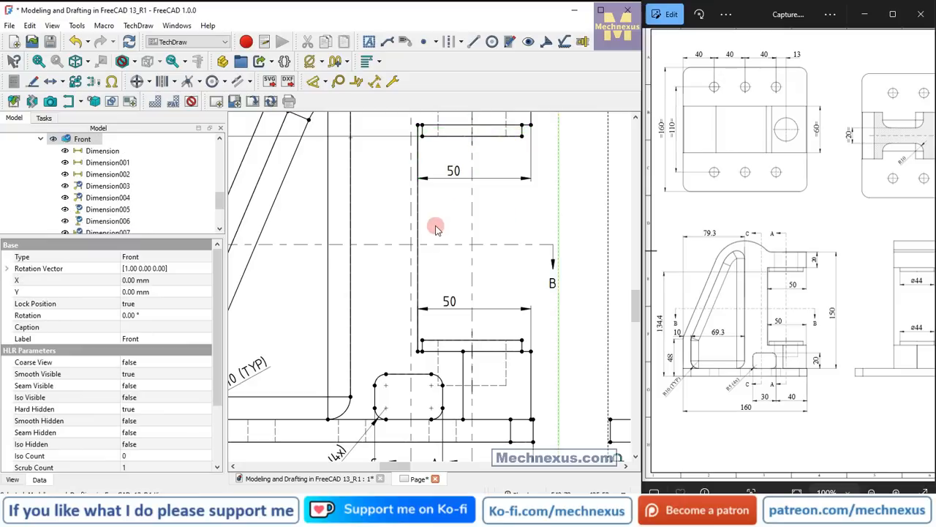
Add a vertical dimension from the base's lower-right corner to the upper arm's top corner, placed just outside the Front view's right side.
{"action": "scroll", "coordinate": [434, 226], "scroll_direction": "down", "scroll_amount": 3}
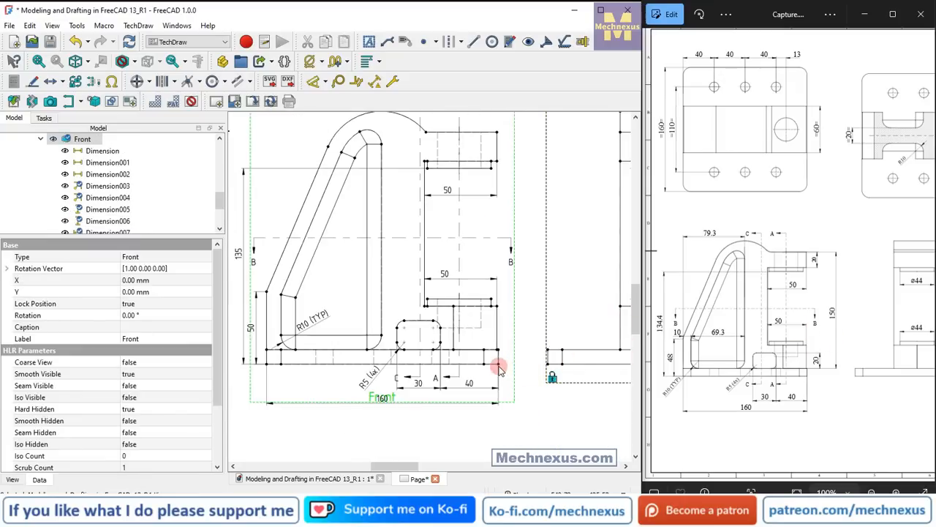
{"action": "left_click", "coordinate": [499, 365]}
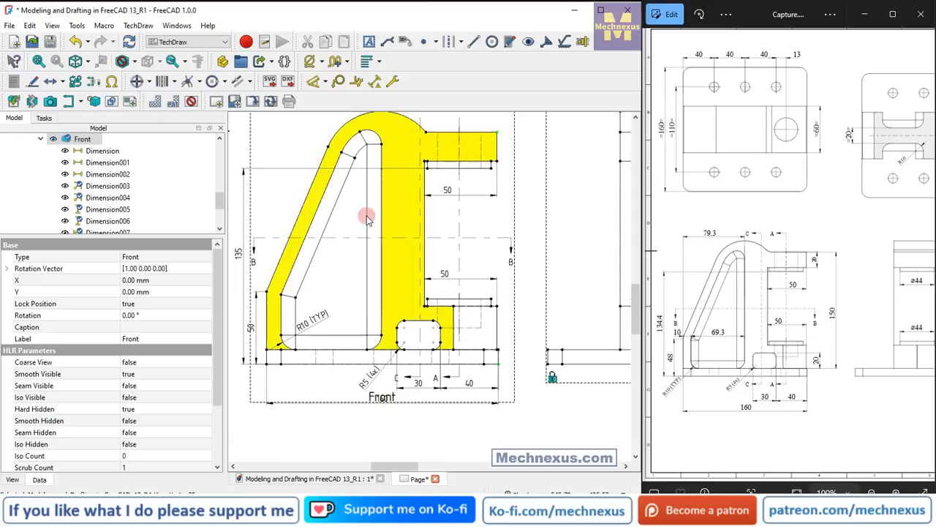
{"action": "left_click", "coordinate": [324, 81]}
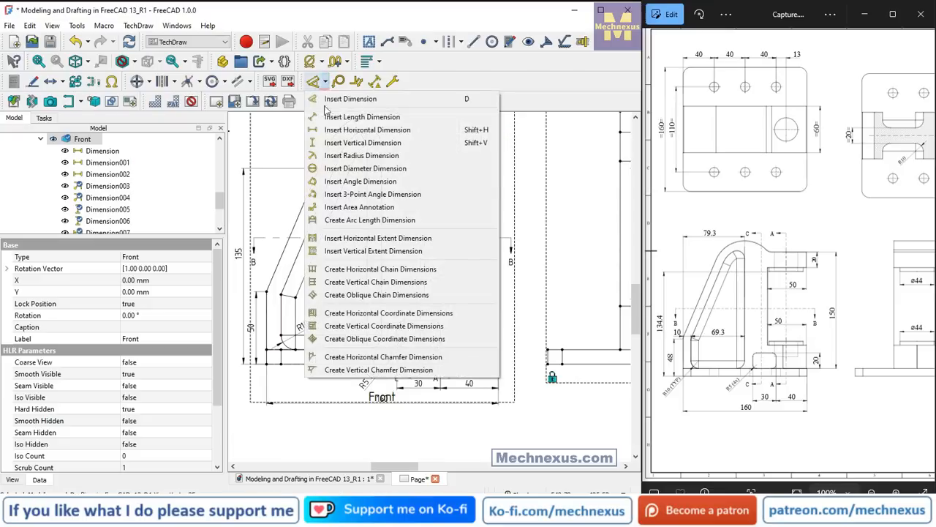
{"action": "left_click", "coordinate": [337, 142]}
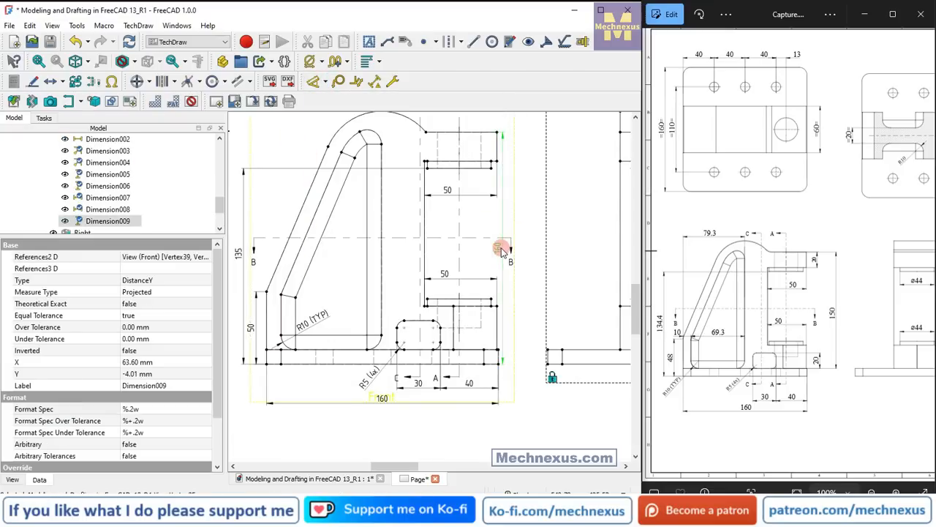
{"action": "left_click_drag", "start_coordinate": [500, 251], "coordinate": [522, 251]}
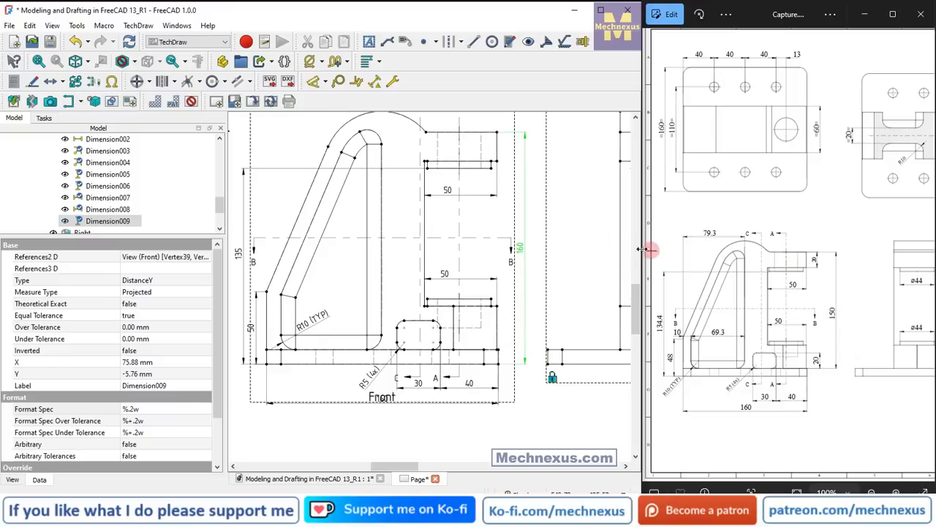
Dimension the upper arm's thickness vertically at its outer edge, placing it between the part and the overall height dimension.
{"action": "scroll", "coordinate": [505, 143], "scroll_direction": "up", "scroll_amount": 2}
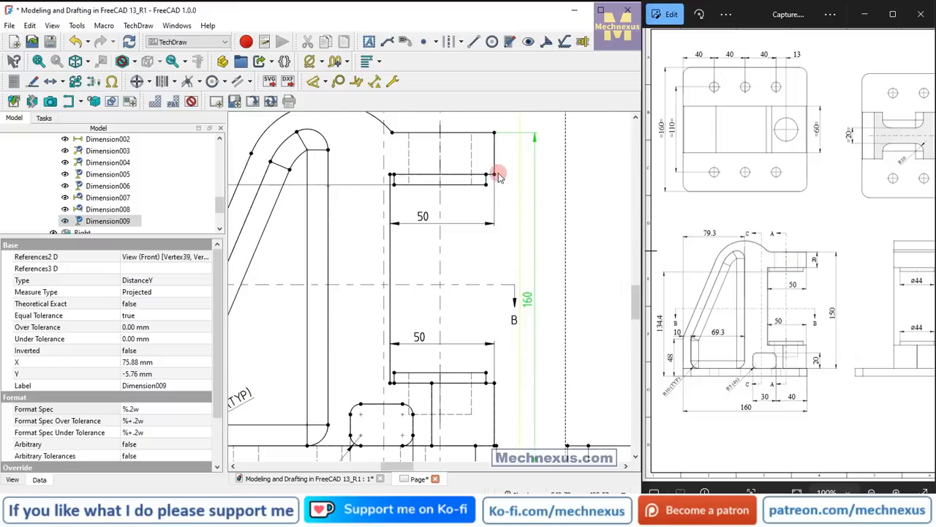
{"action": "left_click", "coordinate": [496, 137]}
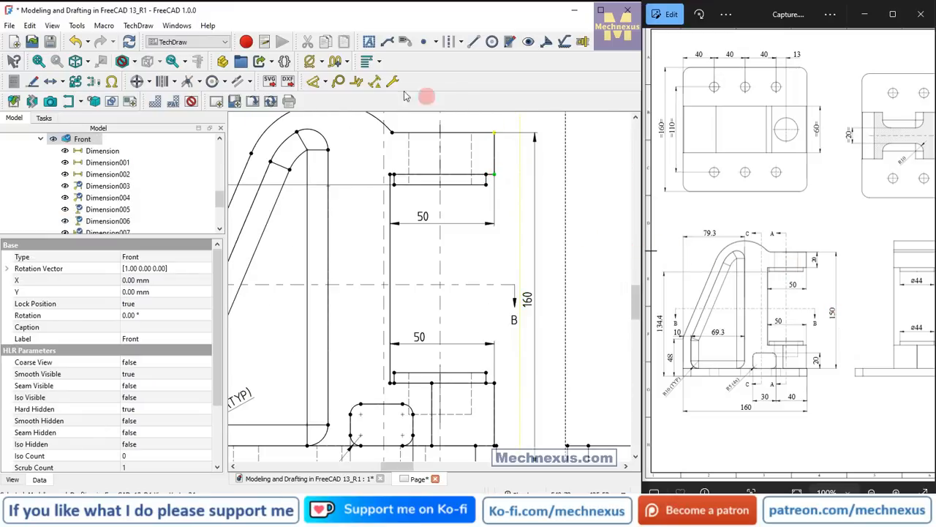
{"action": "left_click", "coordinate": [327, 82]}
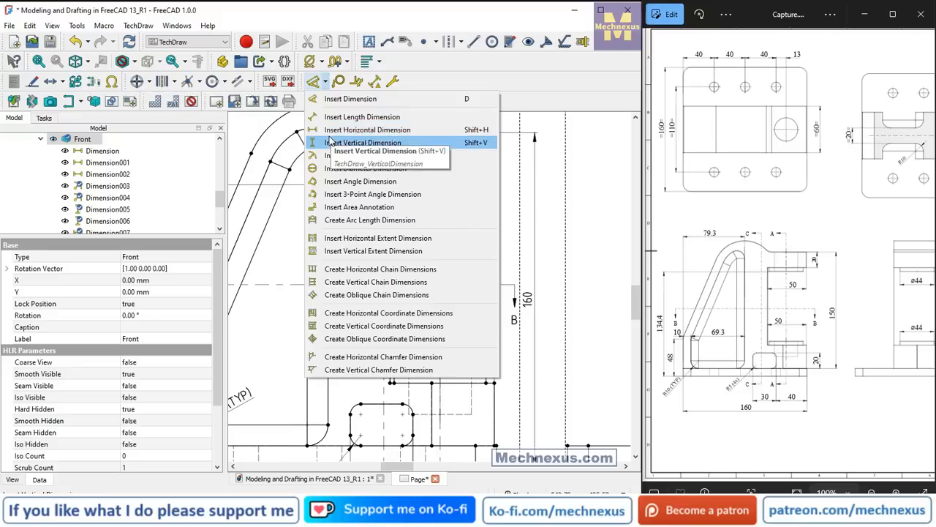
{"action": "left_click", "coordinate": [331, 134]}
{"action": "left_click_drag", "start_coordinate": [502, 152], "coordinate": [527, 165]}
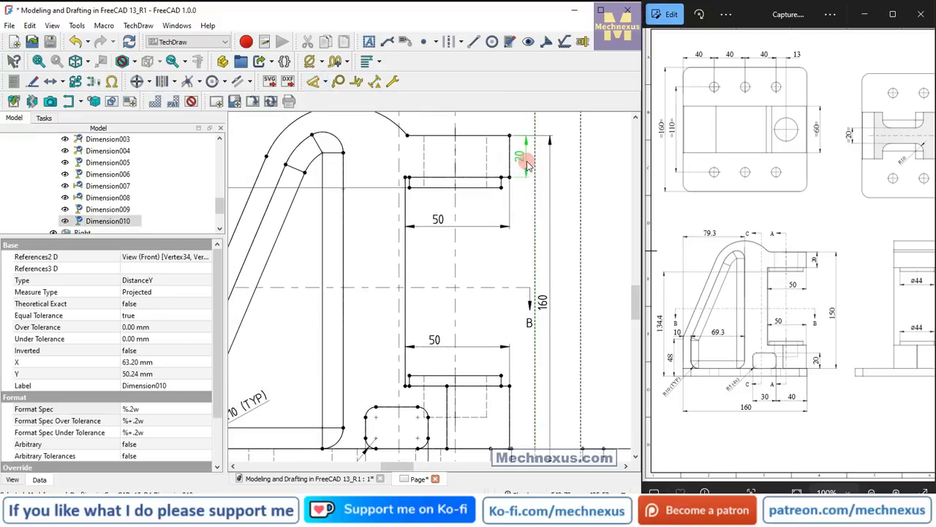
Dimension the height of the rounded slot above the base vertically, placing it outside the lower arm in line with the upper arm's thickness dimension.
{"action": "scroll", "coordinate": [488, 145], "scroll_direction": "down", "scroll_amount": 4}
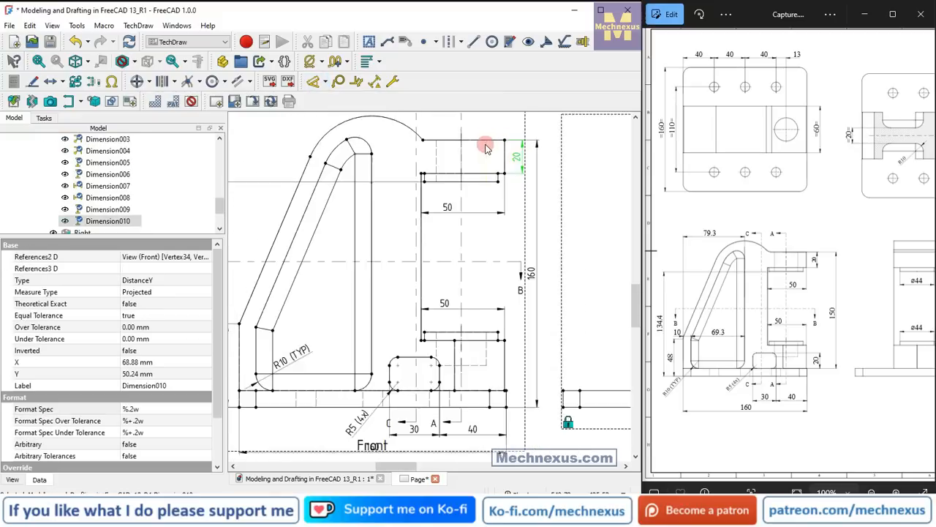
{"action": "scroll", "coordinate": [351, 291], "scroll_direction": "up", "scroll_amount": 4}
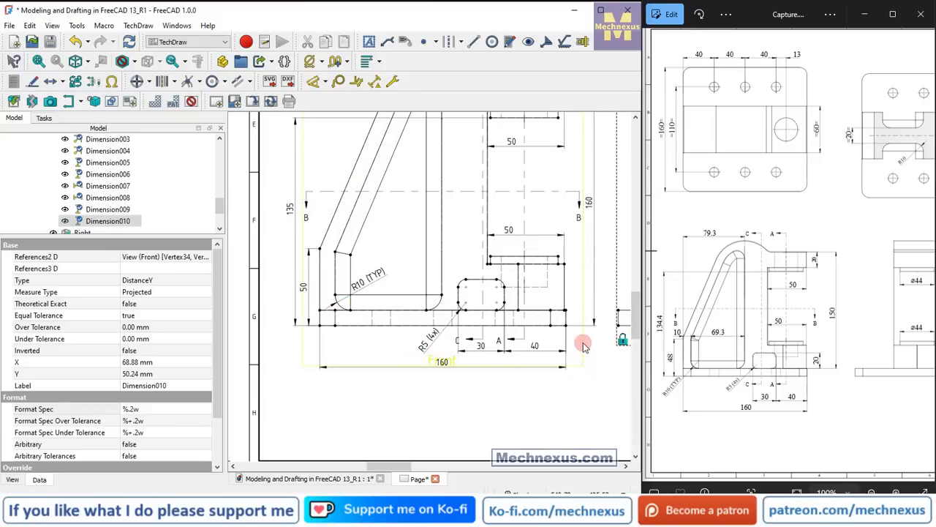
{"action": "left_click_drag", "start_coordinate": [582, 340], "coordinate": [573, 341]}
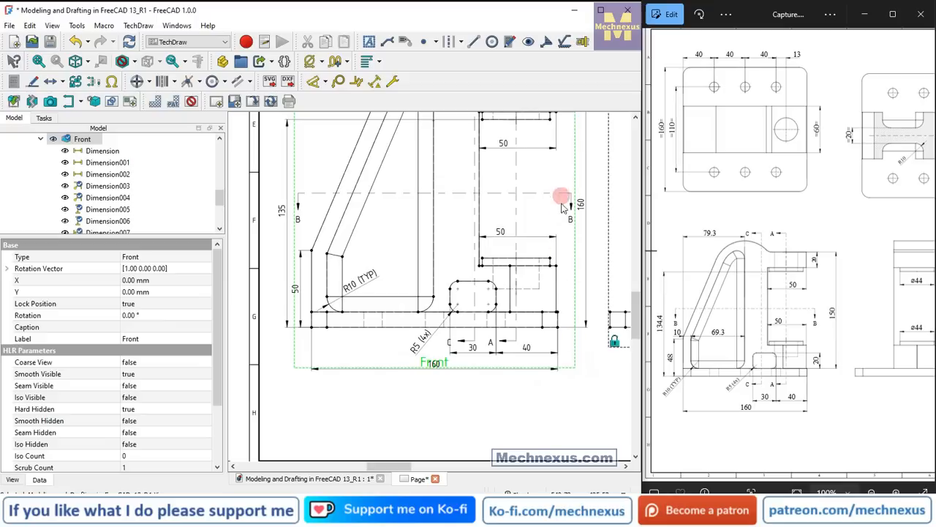
{"action": "scroll", "coordinate": [566, 328], "scroll_direction": "down", "scroll_amount": 2}
{"action": "scroll", "coordinate": [592, 185], "scroll_direction": "up", "scroll_amount": 3}
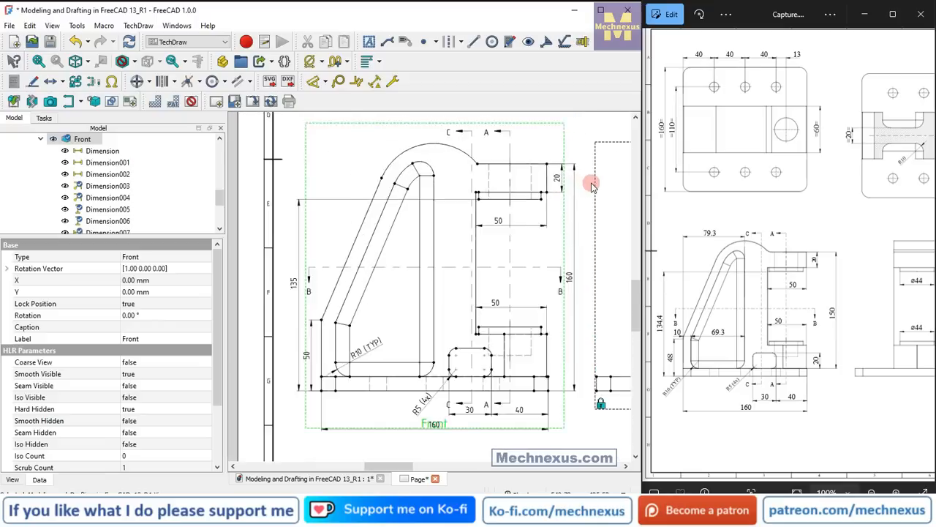
{"action": "scroll", "coordinate": [555, 443], "scroll_direction": "up", "scroll_amount": 1}
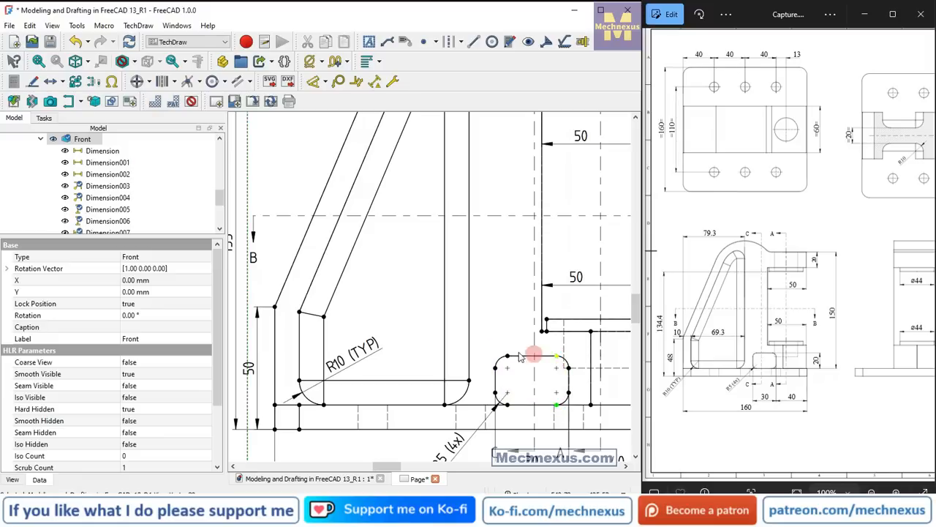
{"action": "scroll", "coordinate": [477, 348], "scroll_direction": "down", "scroll_amount": 3}
{"action": "scroll", "coordinate": [532, 345], "scroll_direction": "up", "scroll_amount": 2}
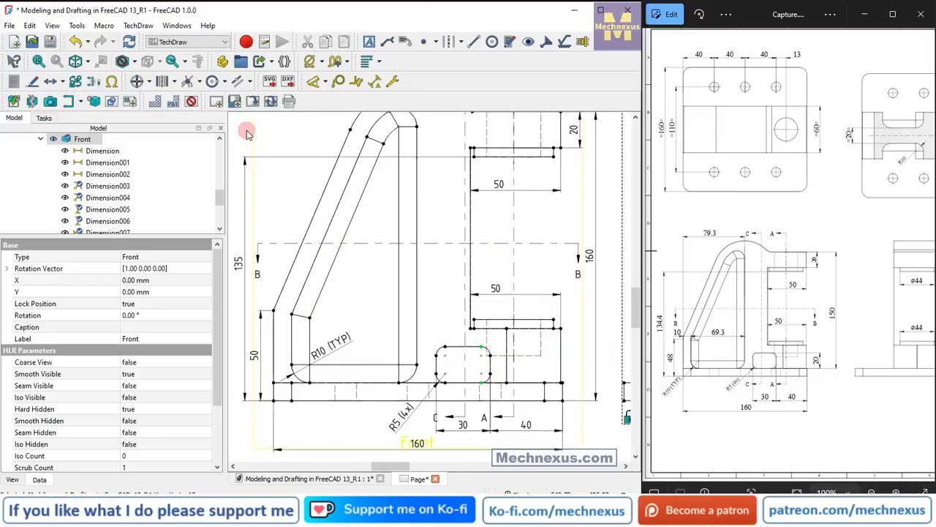
{"action": "left_click", "coordinate": [332, 82]}
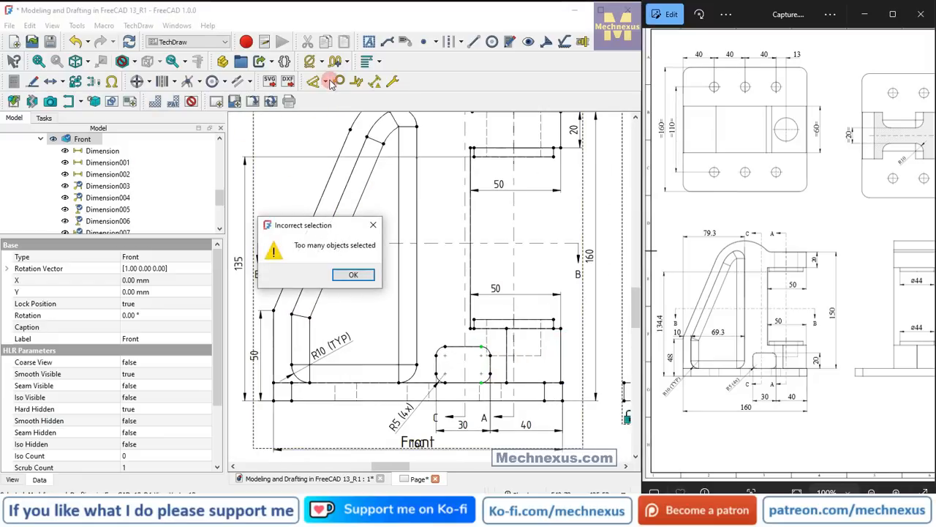
{"action": "left_click", "coordinate": [376, 226]}
{"action": "left_click", "coordinate": [326, 82]}
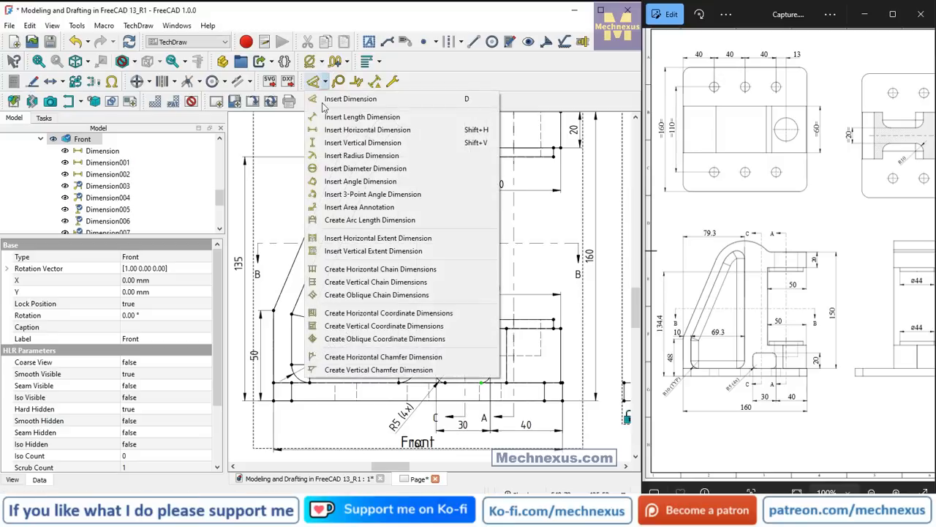
{"action": "left_click", "coordinate": [320, 144]}
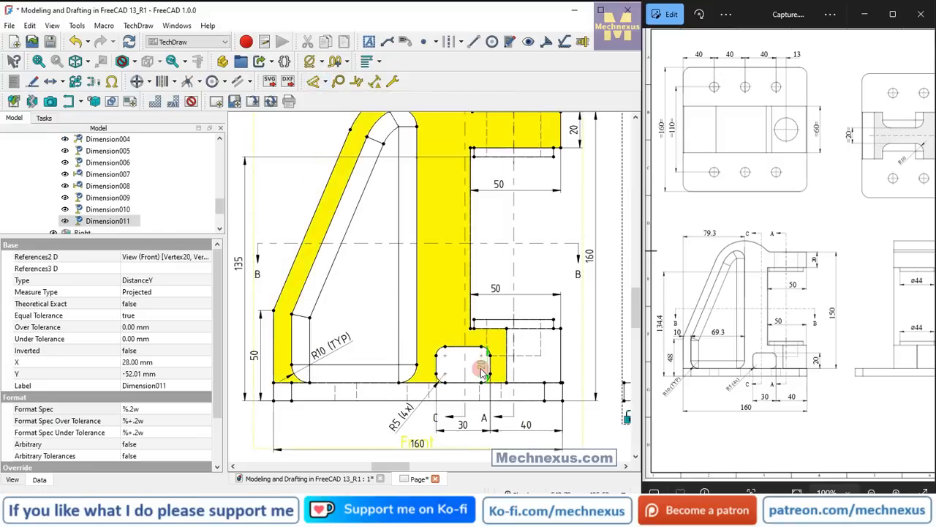
{"action": "left_click_drag", "start_coordinate": [488, 368], "coordinate": [572, 365]}
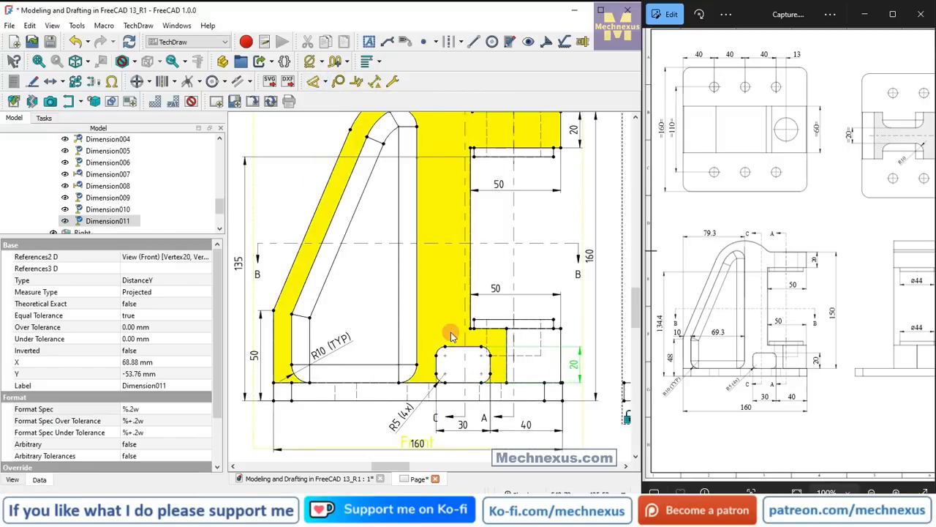
Dimension the sloped rib's wall thickness horizontally between its lower outer and inner vertical edges, placing it just above the wall's upper corner.
{"action": "scroll", "coordinate": [451, 333], "scroll_direction": "down", "scroll_amount": 1}
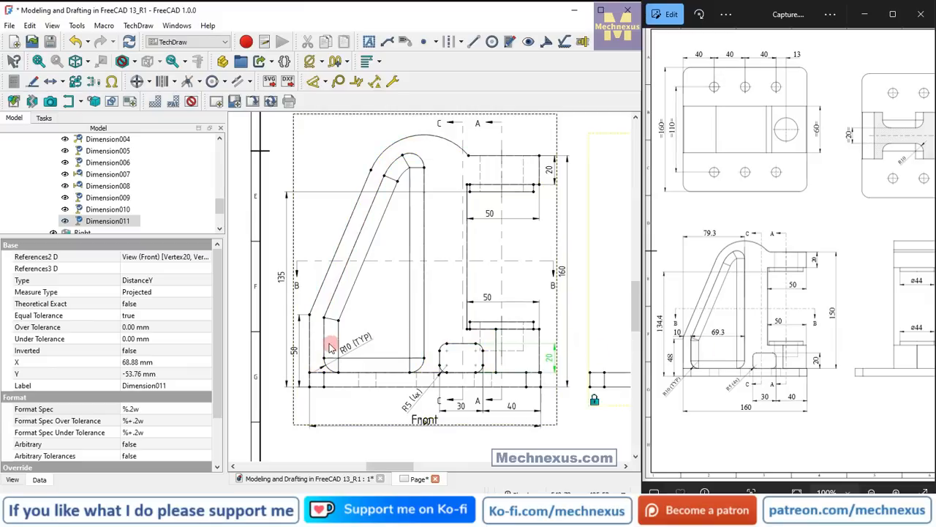
{"action": "scroll", "coordinate": [314, 337], "scroll_direction": "up", "scroll_amount": 2}
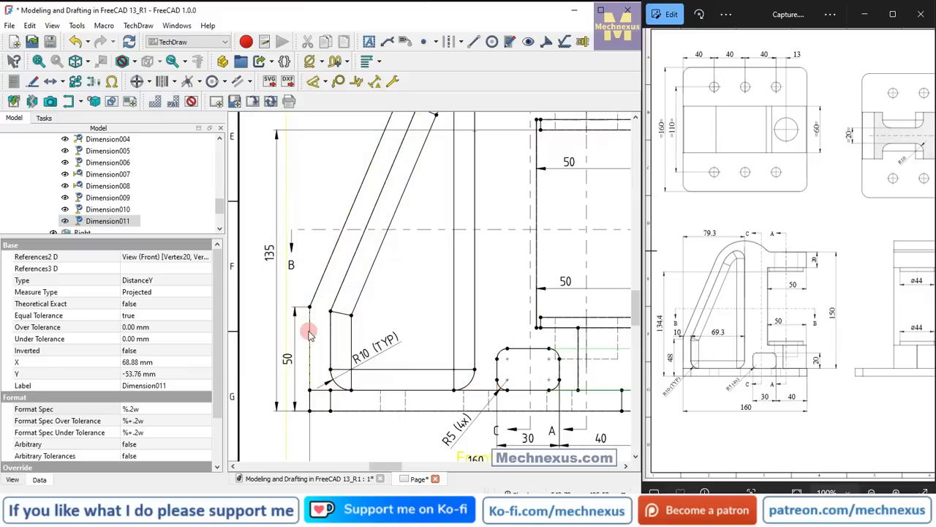
{"action": "left_click", "coordinate": [310, 341]}
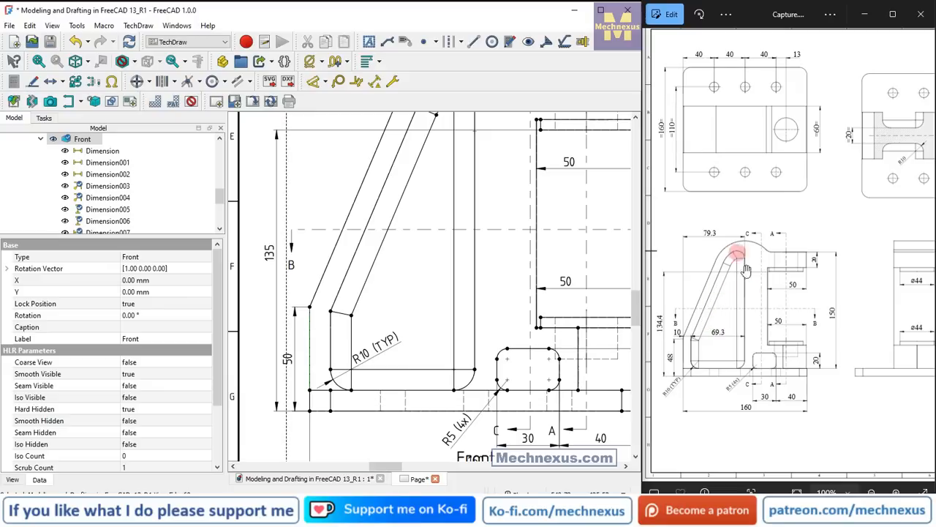
{"action": "scroll", "coordinate": [317, 349], "scroll_direction": "up", "scroll_amount": 2}
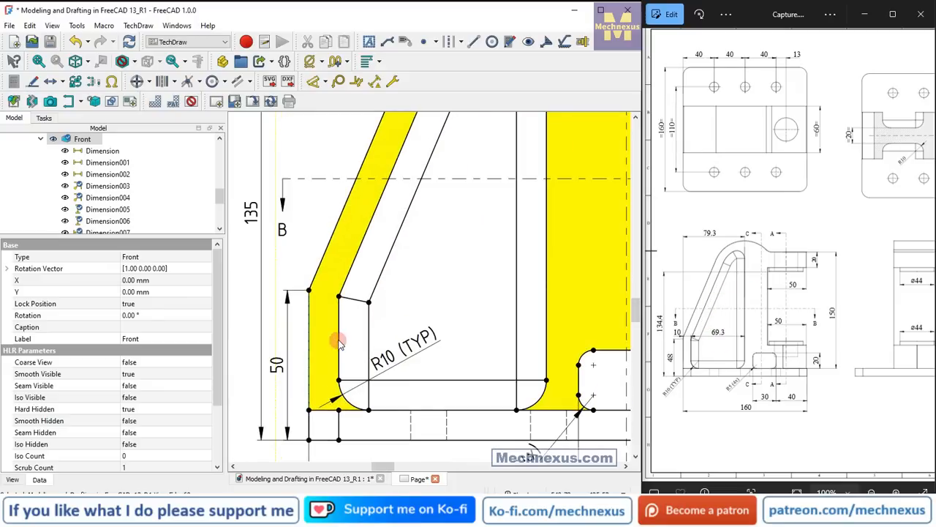
{"action": "left_click", "coordinate": [339, 344]}
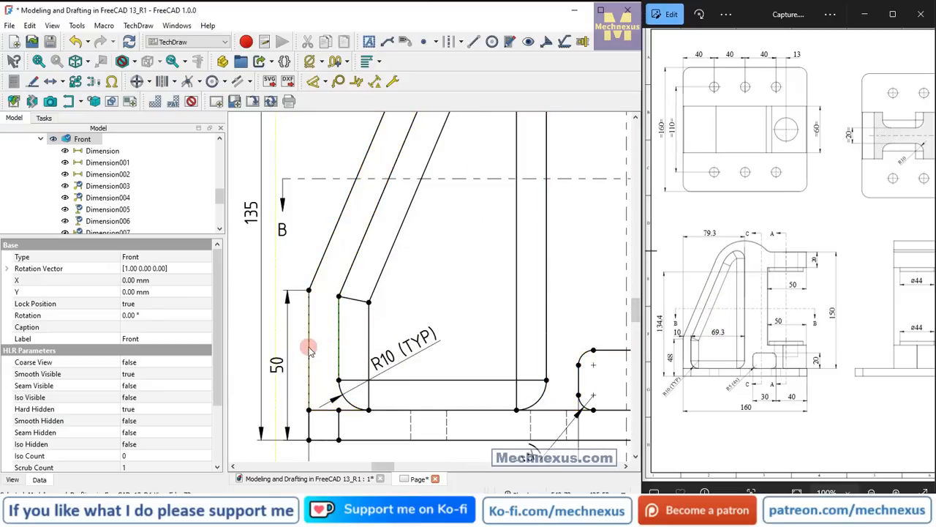
{"action": "left_click", "coordinate": [325, 81]}
{"action": "left_click", "coordinate": [332, 131]}
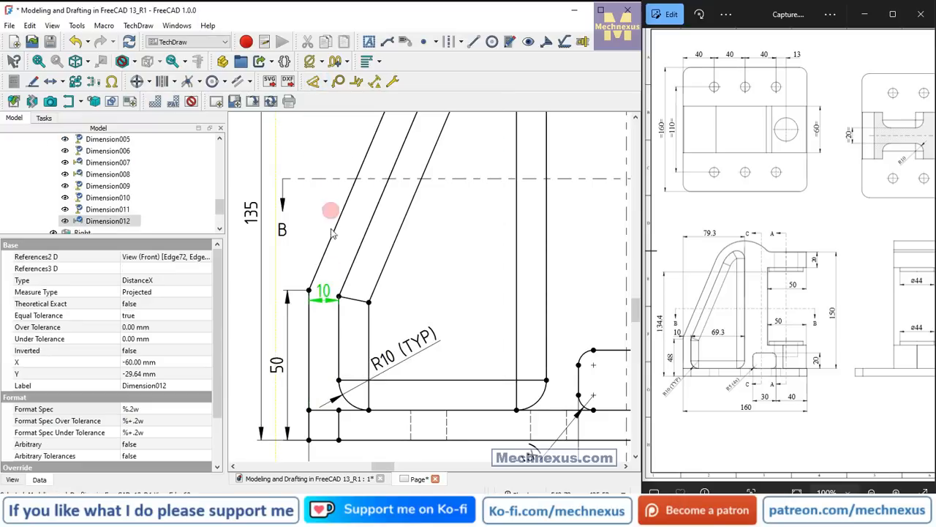
{"action": "left_click_drag", "start_coordinate": [327, 284], "coordinate": [297, 263]}
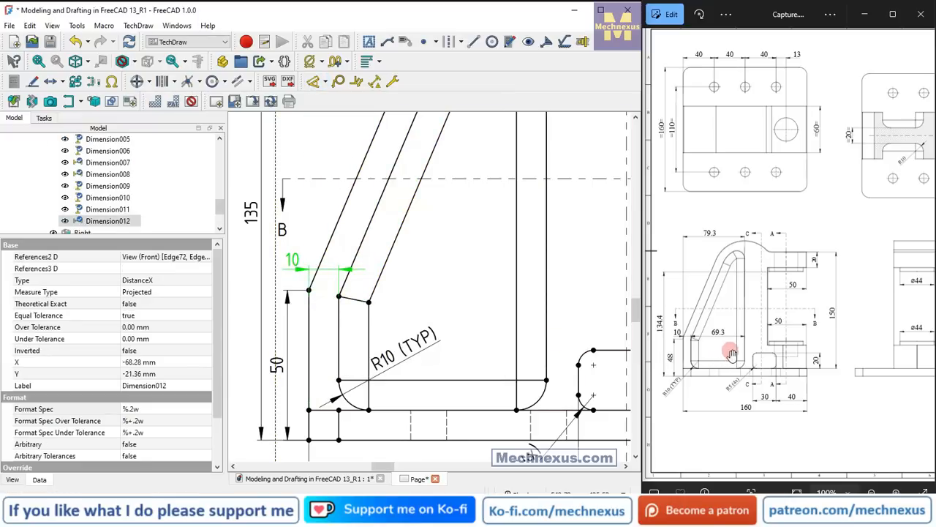
Try a horizontal dimension between the innermost vertical edges of the triangular recess, and delete it.
{"action": "left_click", "coordinate": [368, 315]}
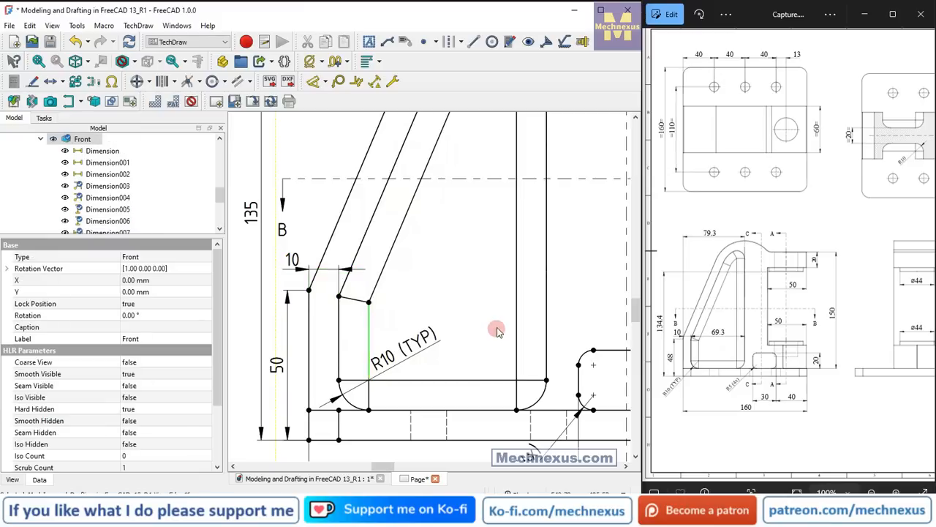
{"action": "left_click", "coordinate": [515, 322], "text": "ctrl"}
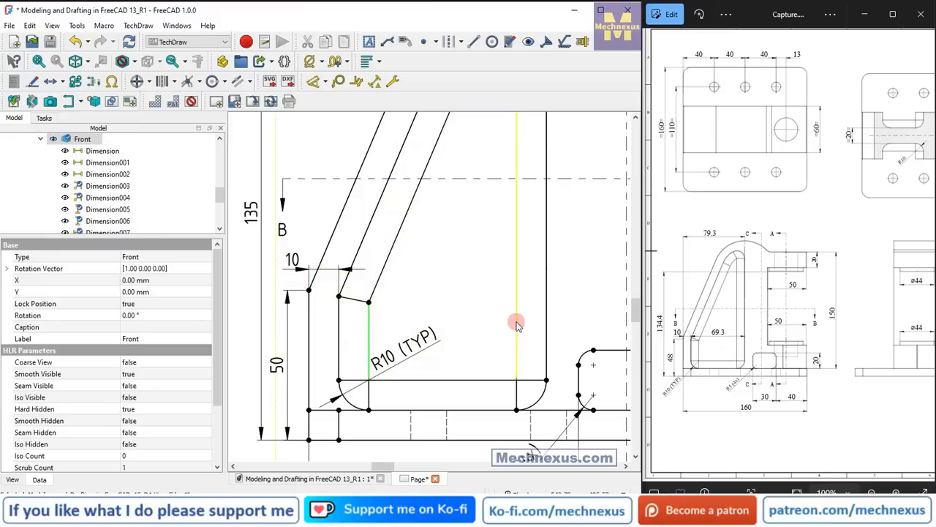
{"action": "left_click", "coordinate": [326, 83]}
{"action": "left_click", "coordinate": [329, 132]}
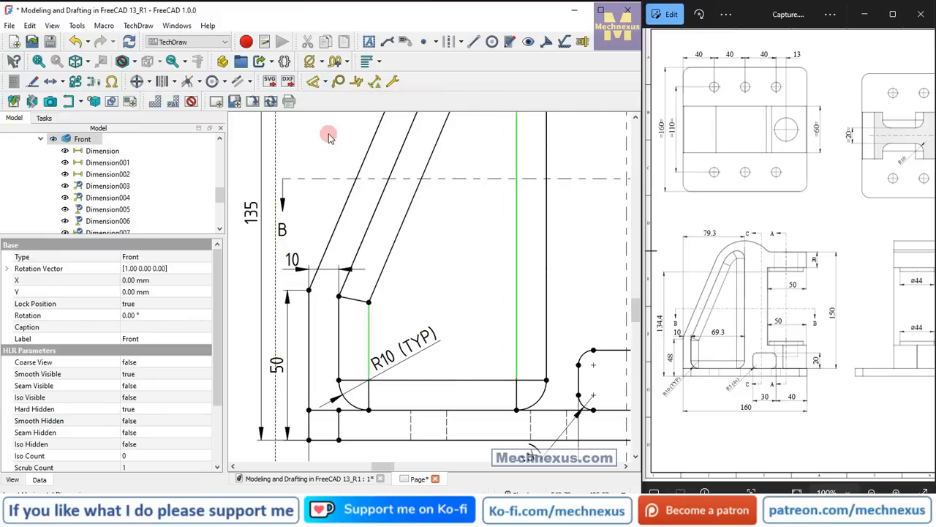
{"action": "left_click", "coordinate": [450, 378]}
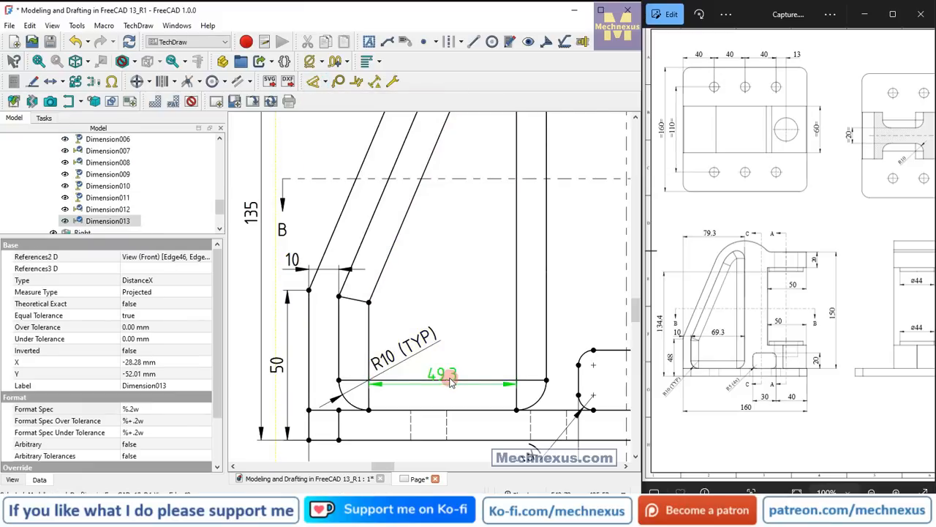
{"action": "left_click_drag", "start_coordinate": [449, 377], "coordinate": [462, 285]}
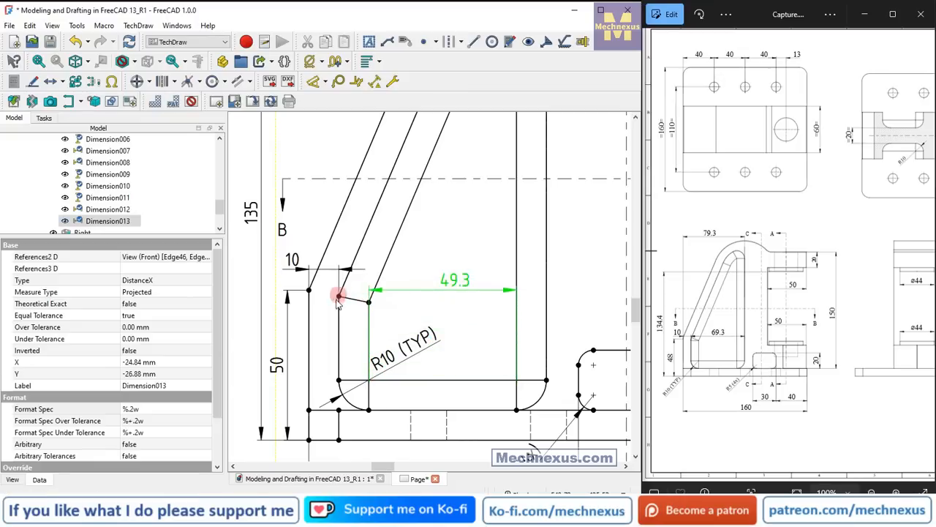
{"action": "key", "text": "Delete"}
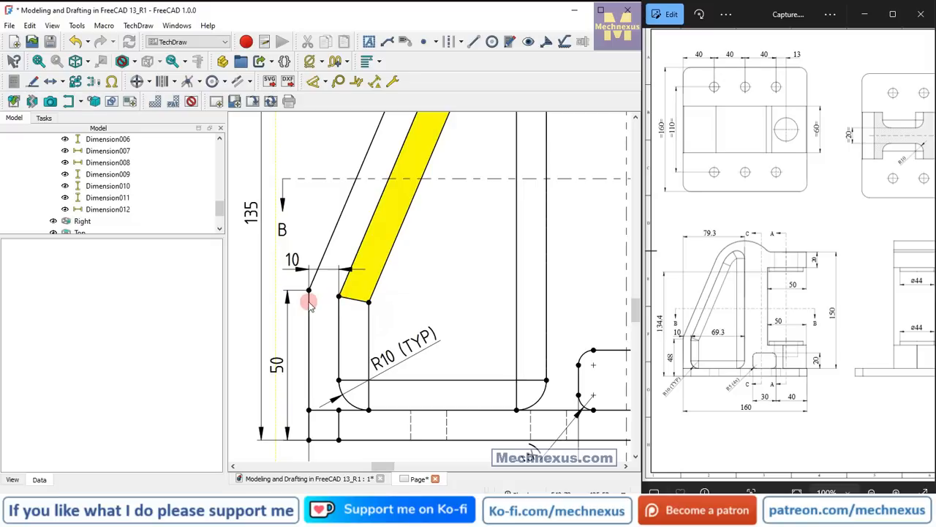
Add a horizontal dimension from the recess's outer lower-slope corner to its far vertical edge, aligned with the rib wall thickness dimension.
{"action": "left_click", "coordinate": [341, 297]}
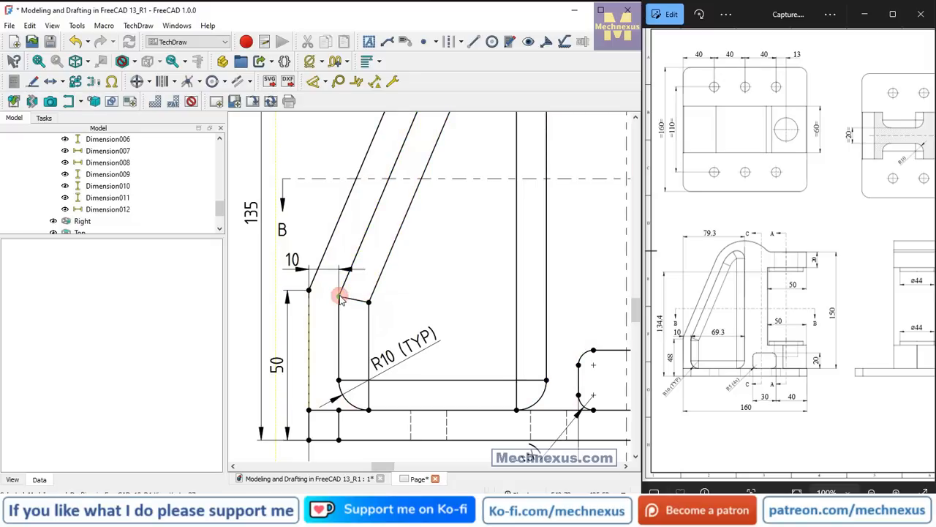
{"action": "left_click", "coordinate": [453, 334]}
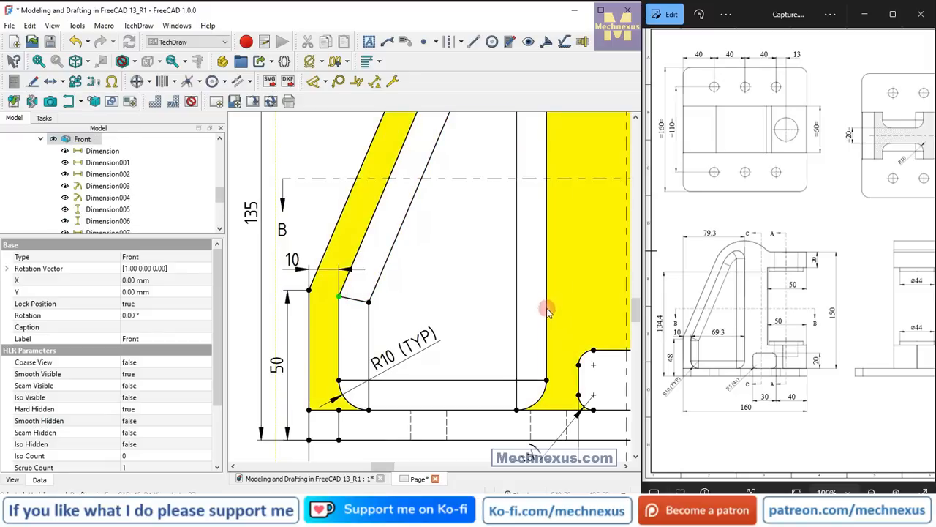
{"action": "left_click", "coordinate": [546, 307]}
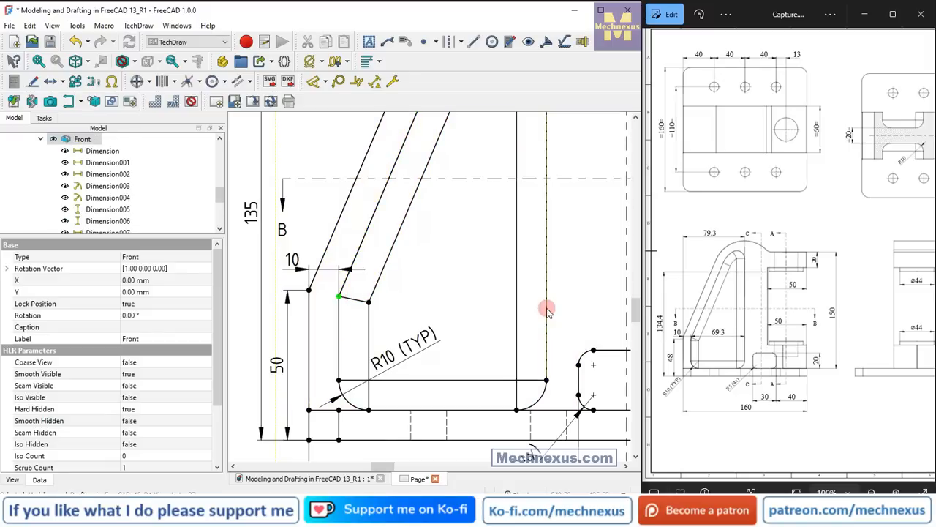
{"action": "left_click", "coordinate": [326, 82]}
{"action": "left_click", "coordinate": [327, 129]}
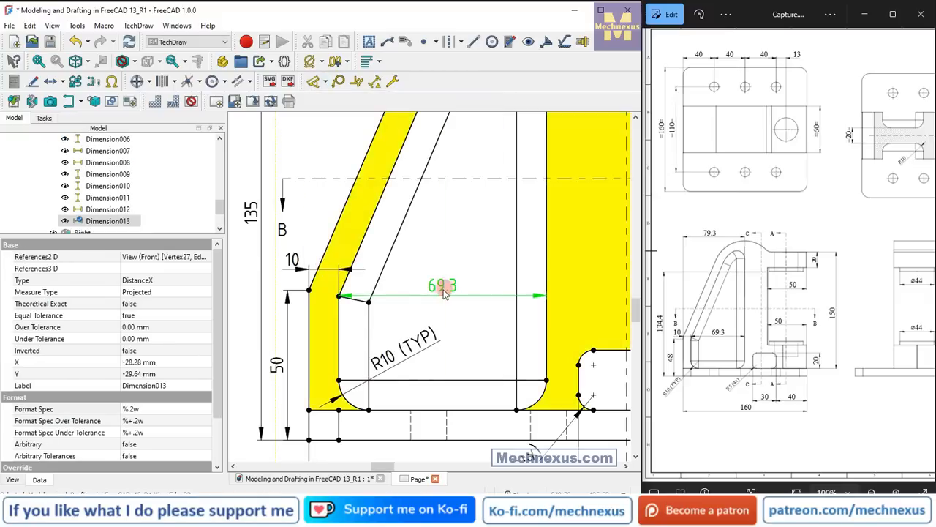
{"action": "left_click_drag", "start_coordinate": [443, 285], "coordinate": [446, 269]}
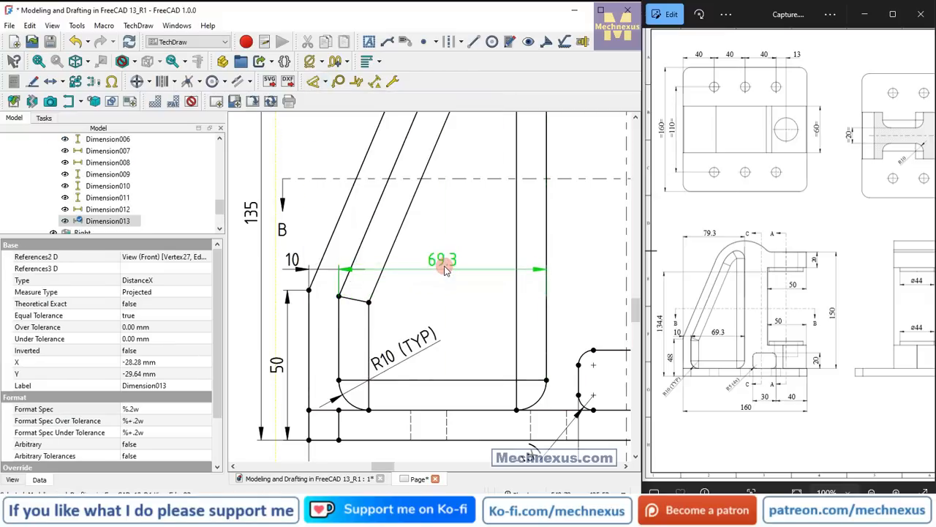
{"action": "scroll", "coordinate": [430, 296], "scroll_direction": "down", "scroll_amount": 3}
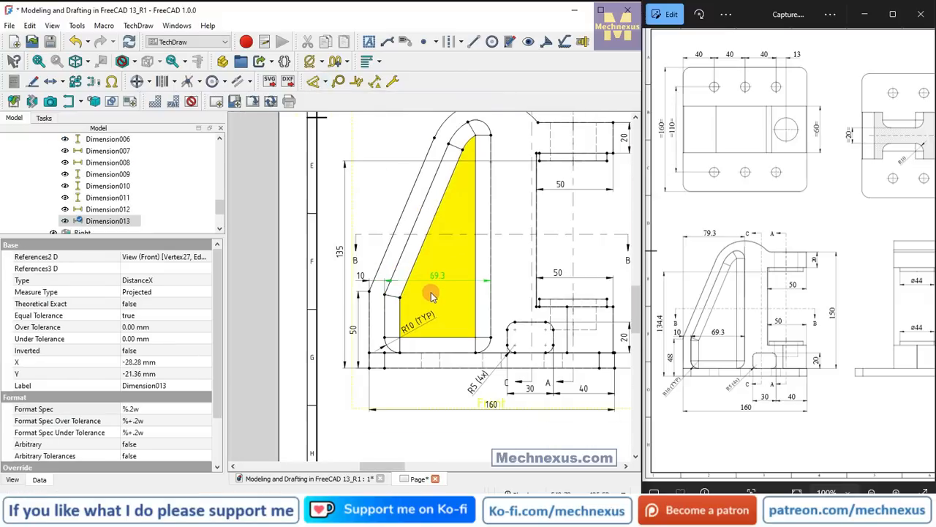
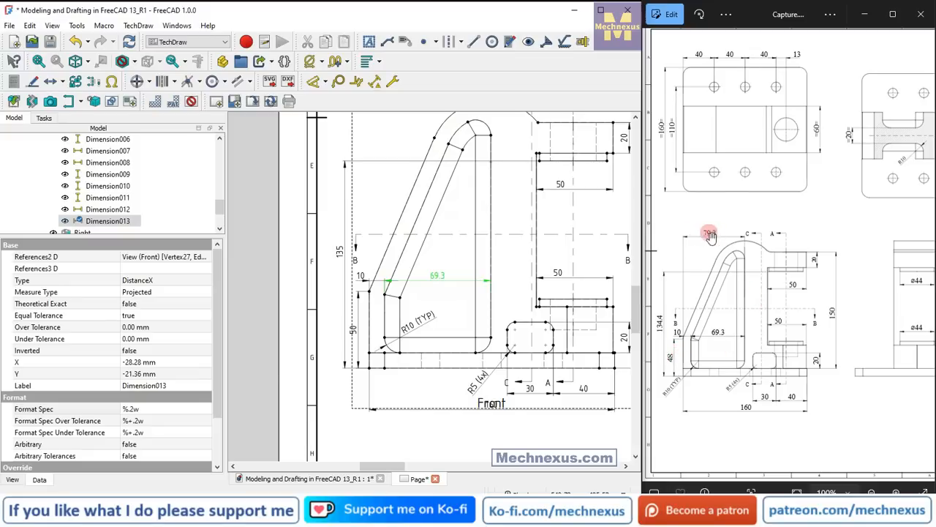
Add a horizontal dimension from the sloped rib's outer lower vertical edge to the recess's far vertical edge, placing it just above the arch.
{"action": "left_click", "coordinate": [370, 315]}
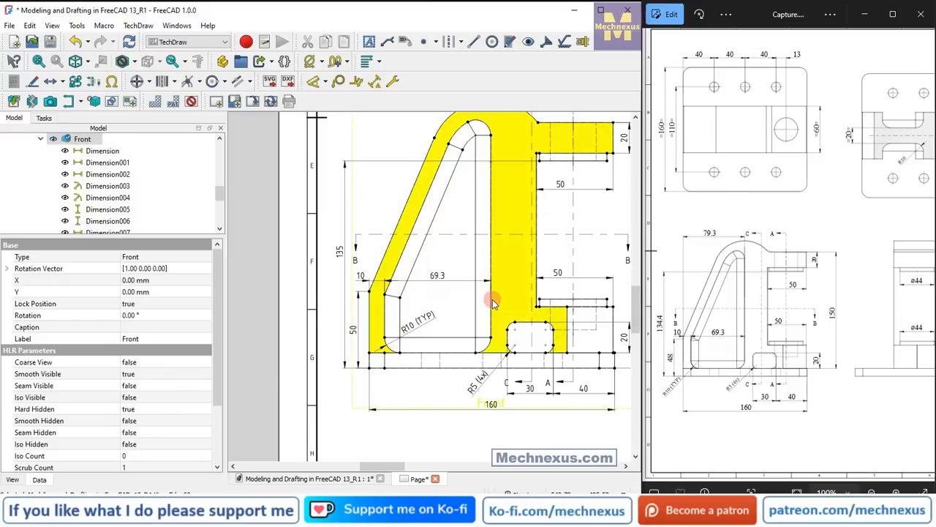
{"action": "left_click", "coordinate": [327, 85]}
{"action": "left_click", "coordinate": [351, 114]}
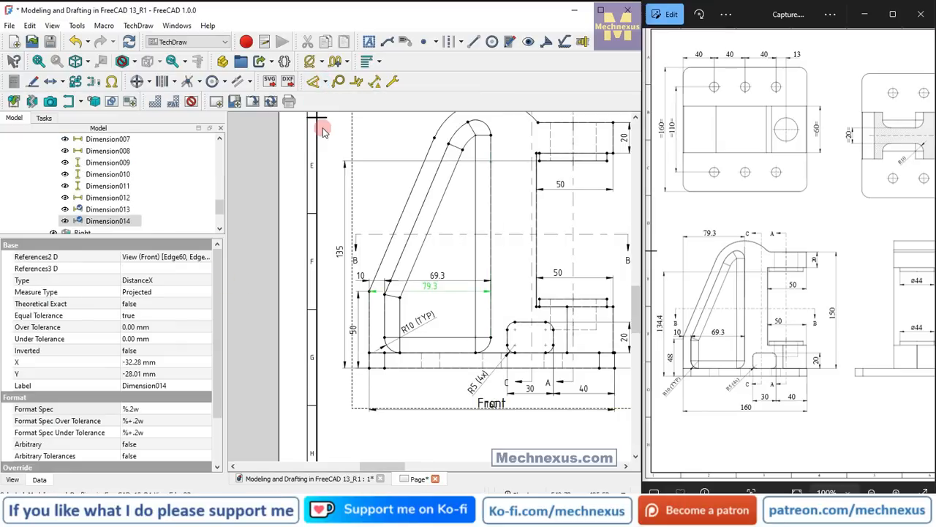
{"action": "scroll", "coordinate": [418, 294], "scroll_direction": "down", "scroll_amount": 1}
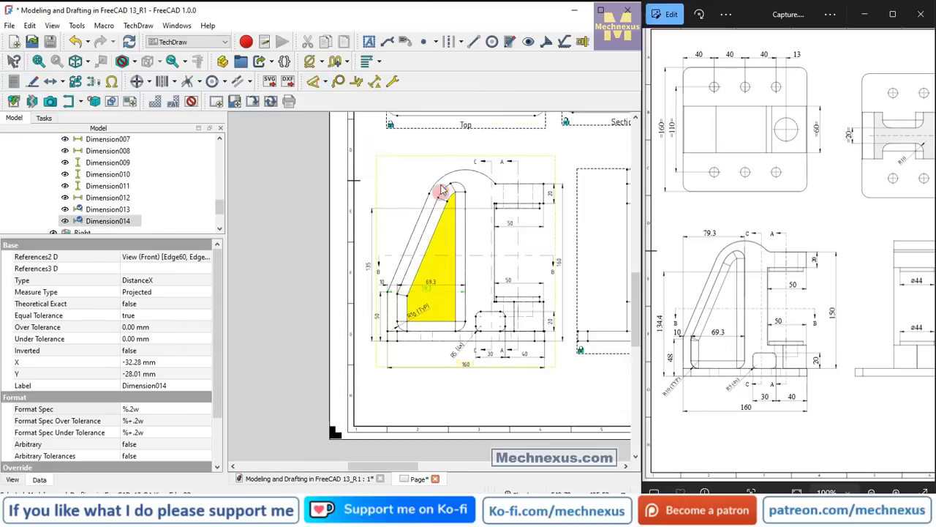
{"action": "scroll", "coordinate": [438, 183], "scroll_direction": "down", "scroll_amount": 1}
{"action": "scroll", "coordinate": [434, 166], "scroll_direction": "up", "scroll_amount": 1}
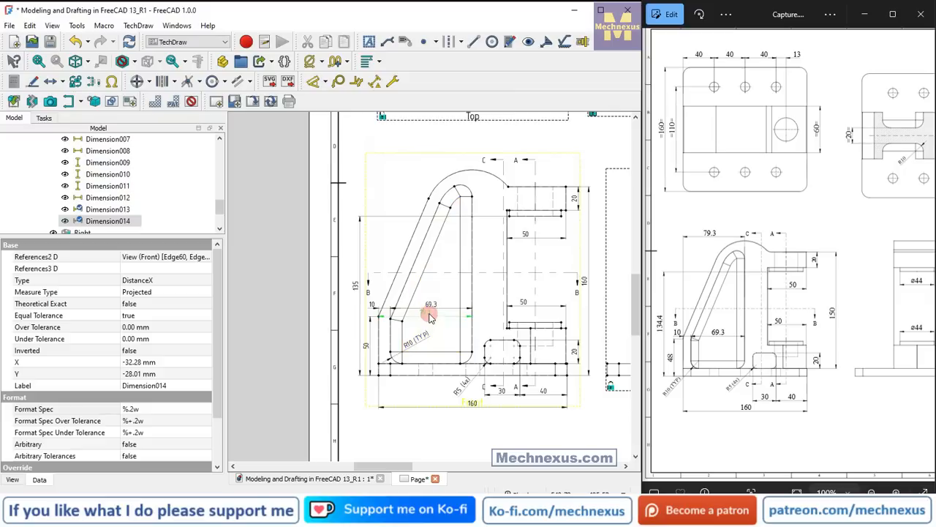
{"action": "left_click_drag", "start_coordinate": [428, 217], "coordinate": [428, 171]}
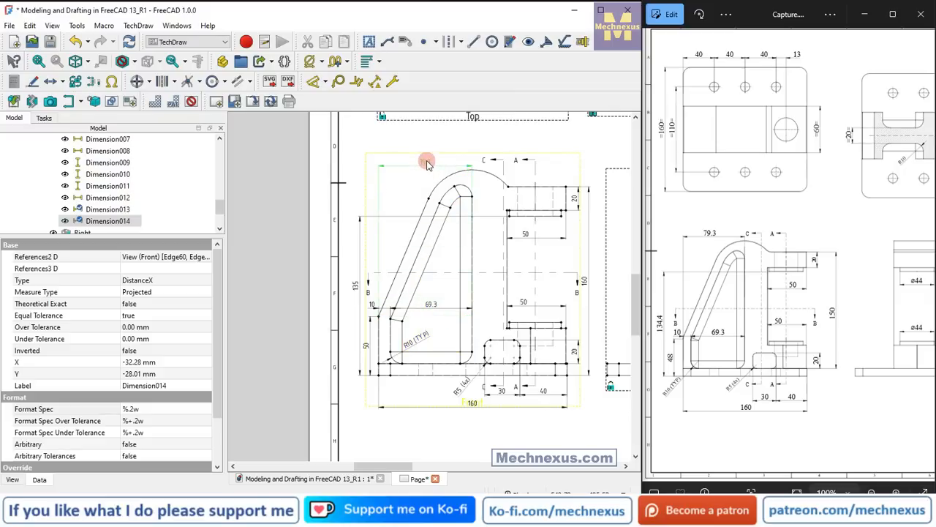
{"action": "scroll", "coordinate": [417, 211], "scroll_direction": "down", "scroll_amount": 1}
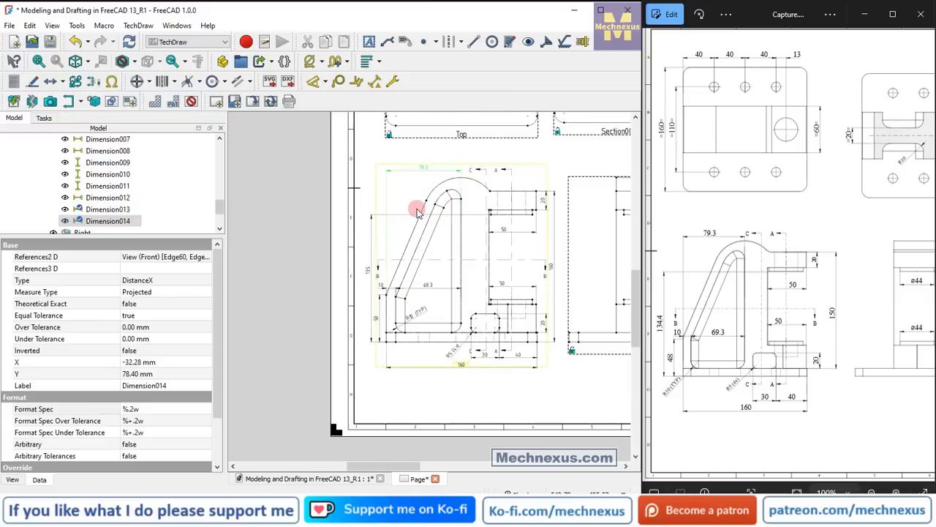
{"action": "scroll", "coordinate": [545, 251], "scroll_direction": "up", "scroll_amount": 1}
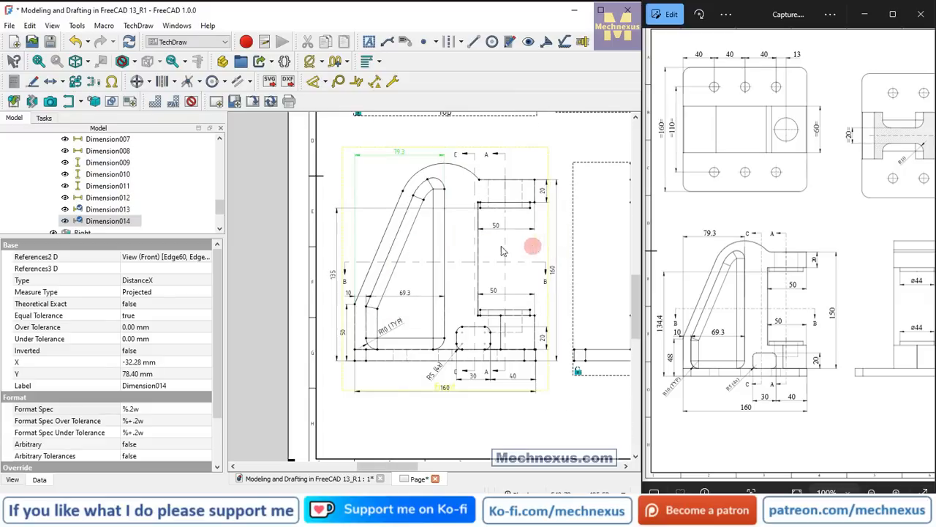
In the Top view, dimension the vertical spacing between the leftmost column's hole centers, outside the plate's left edge, with format spec =%.2w=.
{"action": "scroll", "coordinate": [325, 251], "scroll_direction": "down", "scroll_amount": 2}
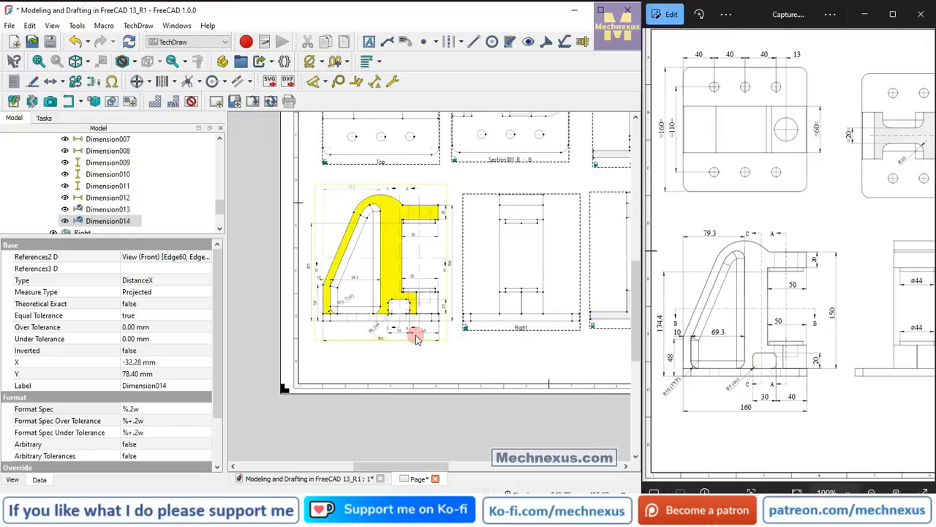
{"action": "scroll", "coordinate": [414, 338], "scroll_direction": "down", "scroll_amount": 2}
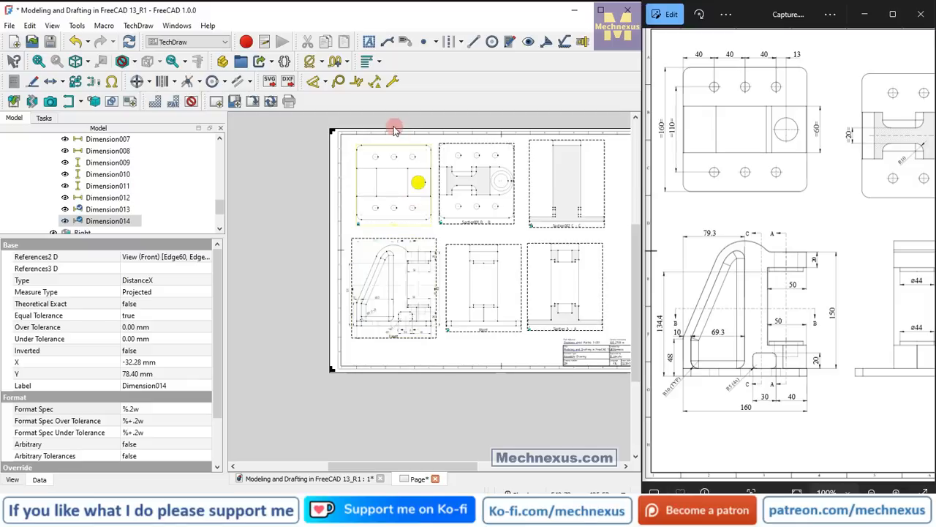
{"action": "scroll", "coordinate": [371, 133], "scroll_direction": "up", "scroll_amount": 2}
{"action": "scroll", "coordinate": [366, 146], "scroll_direction": "up", "scroll_amount": 3}
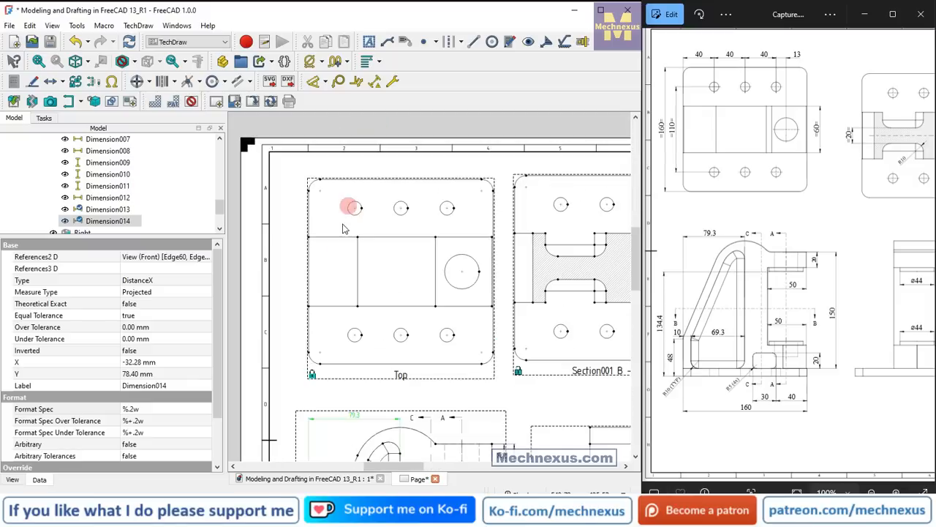
{"action": "scroll", "coordinate": [305, 328], "scroll_direction": "up", "scroll_amount": 1}
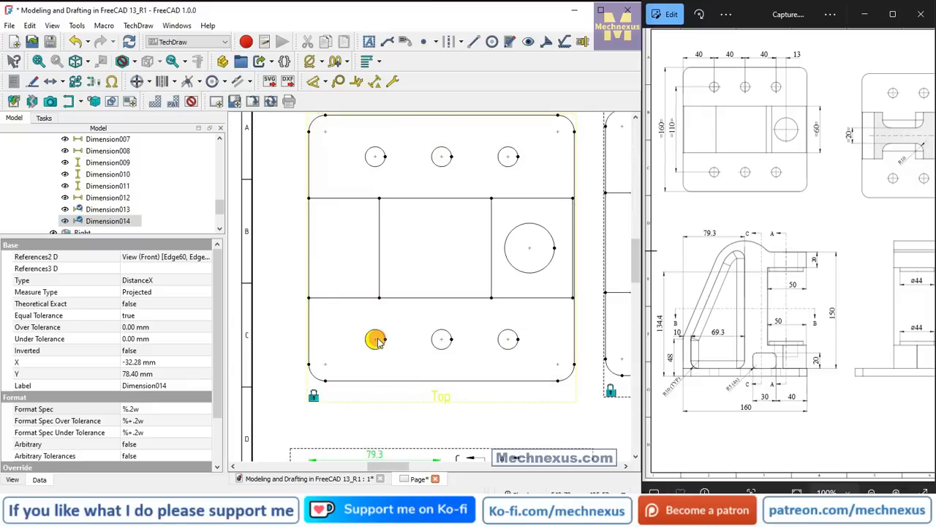
{"action": "left_click", "coordinate": [328, 341]}
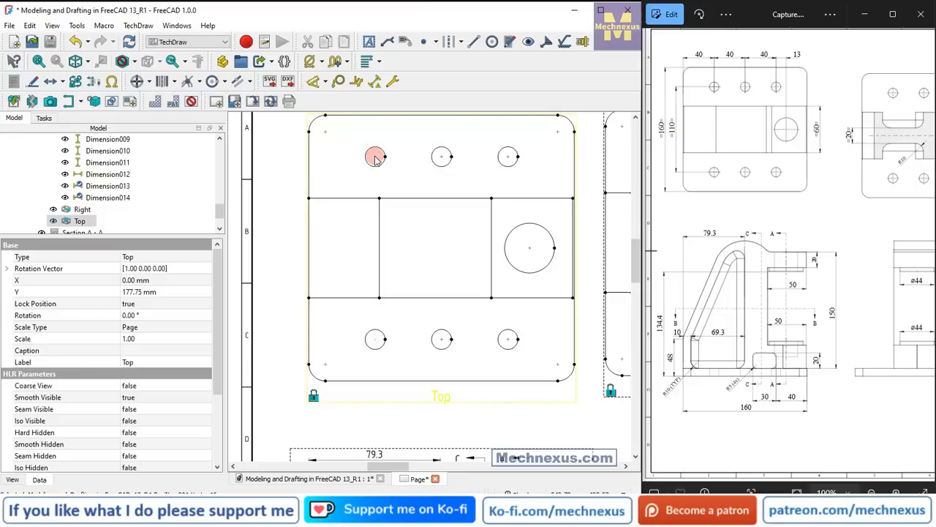
{"action": "left_click", "coordinate": [327, 83]}
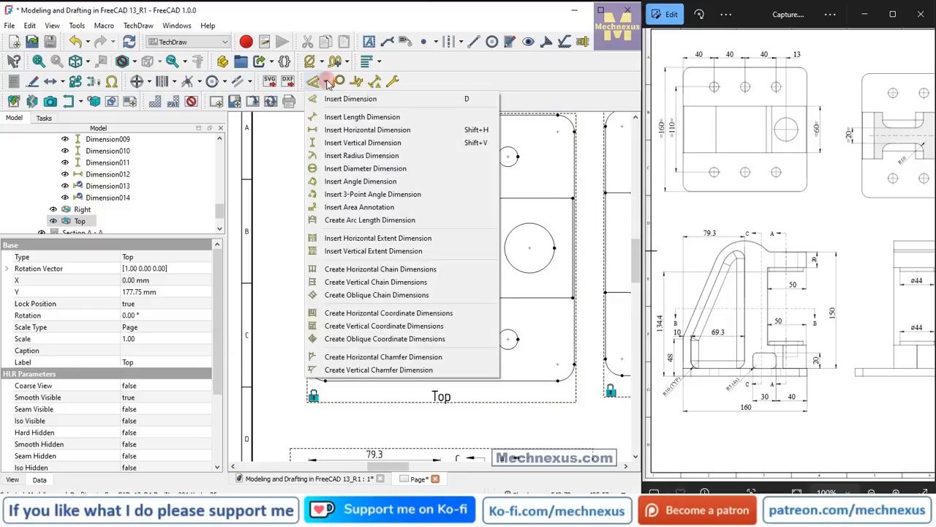
{"action": "left_click", "coordinate": [341, 143]}
{"action": "left_click", "coordinate": [421, 275]}
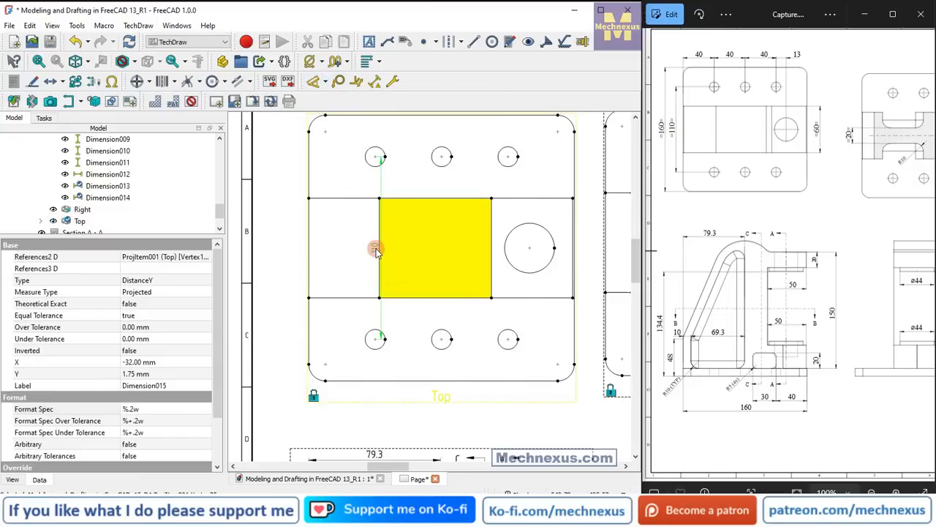
{"action": "left_click_drag", "start_coordinate": [373, 247], "coordinate": [285, 256]}
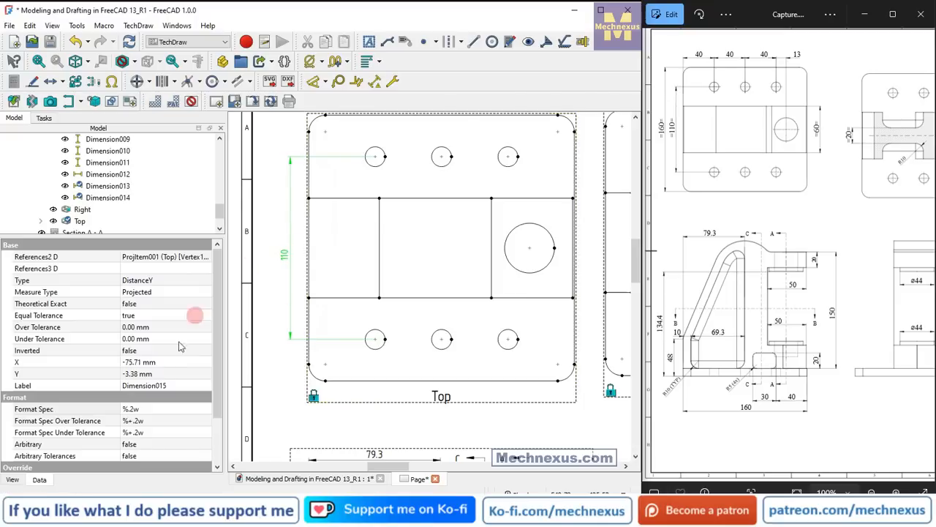
{"action": "left_click", "coordinate": [148, 410]}
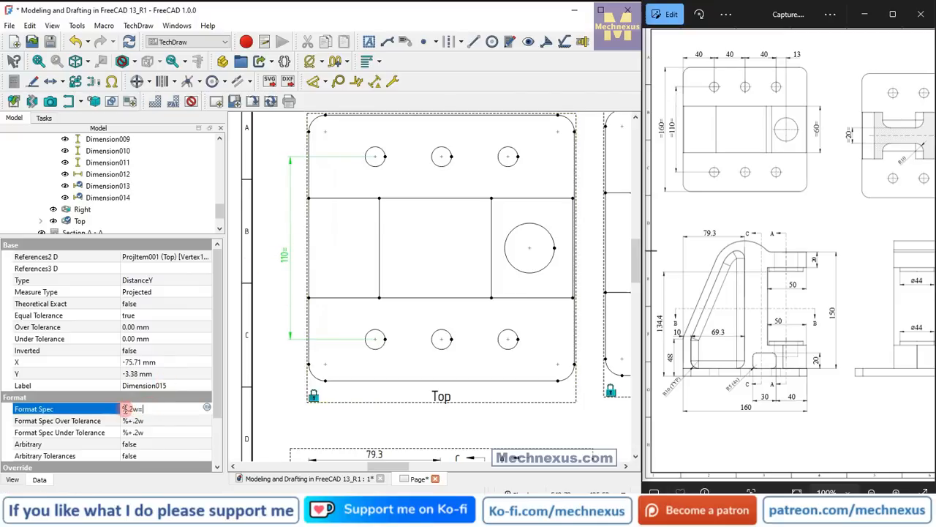
{"action": "type", "text": "="}
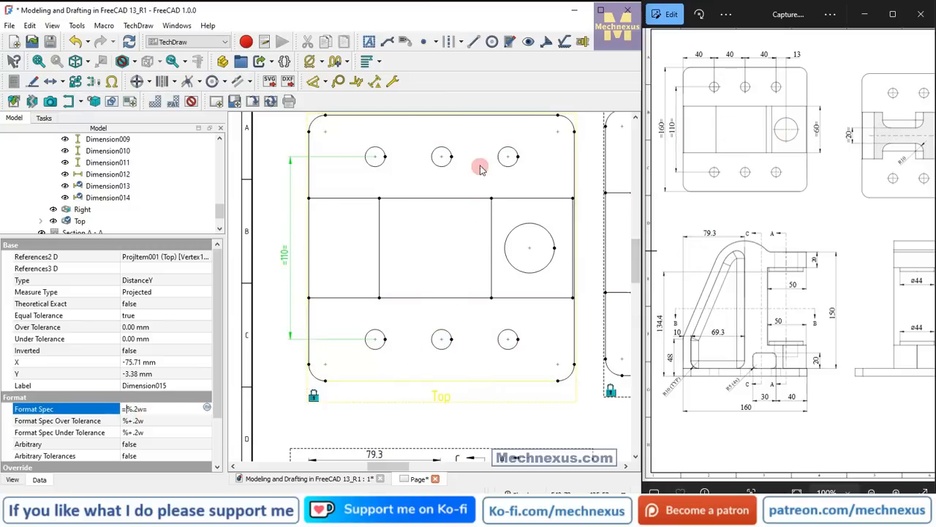
Add a horizontal symmetry-style centerline between the plate's upper and lower edges in the Top view.
{"action": "left_click", "coordinate": [475, 122]}
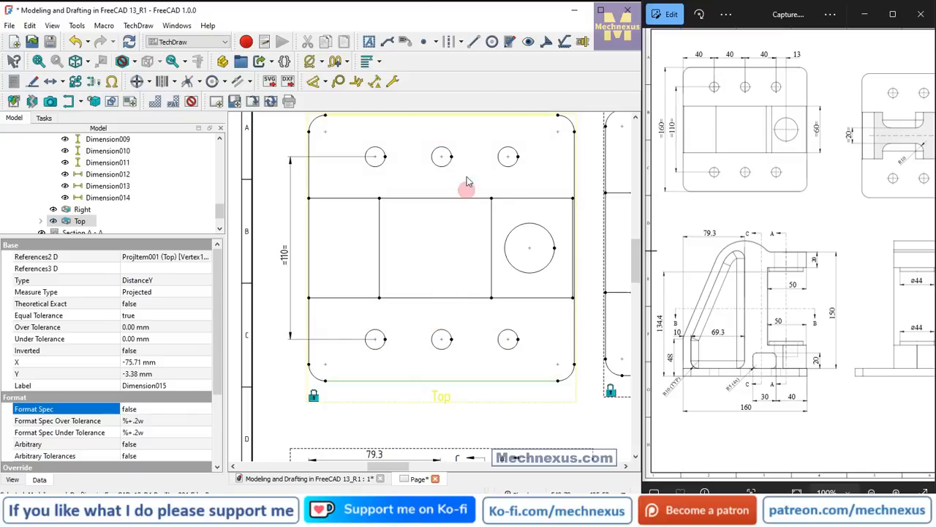
{"action": "scroll", "coordinate": [467, 179], "scroll_direction": "down", "scroll_amount": 2}
{"action": "scroll", "coordinate": [428, 340], "scroll_direction": "up", "scroll_amount": 3}
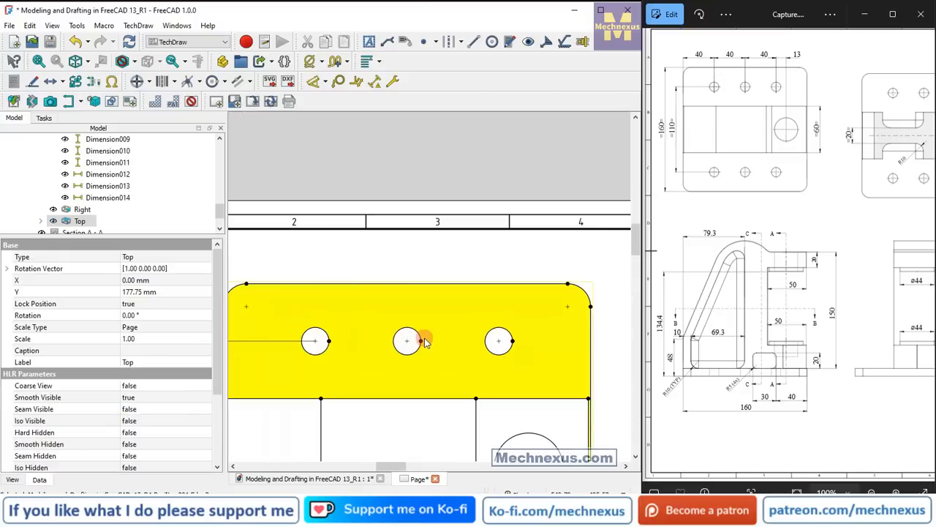
{"action": "left_click", "coordinate": [436, 284]}
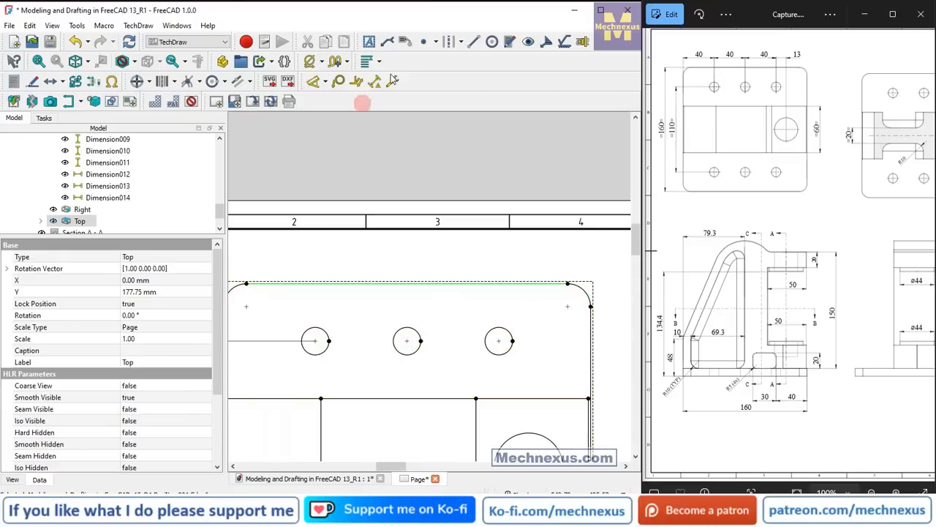
{"action": "left_click", "coordinate": [462, 44]}
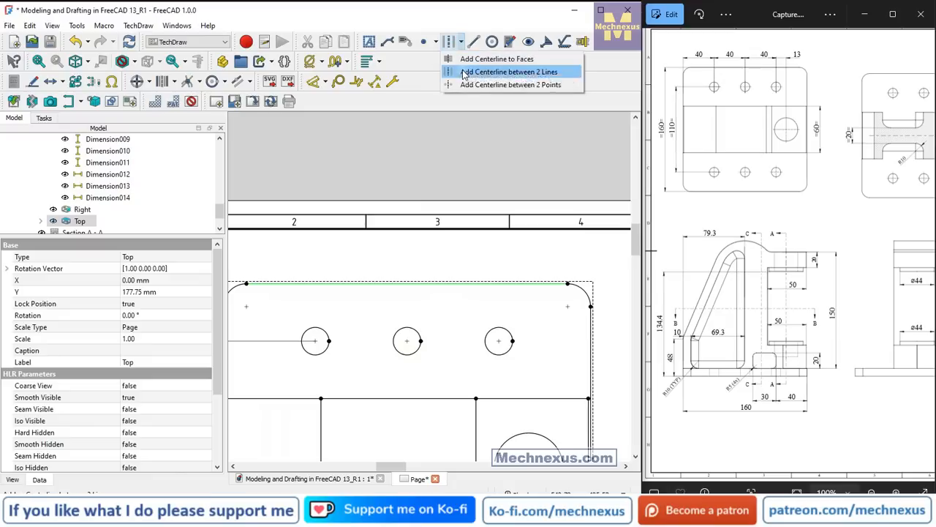
{"action": "left_click", "coordinate": [461, 70]}
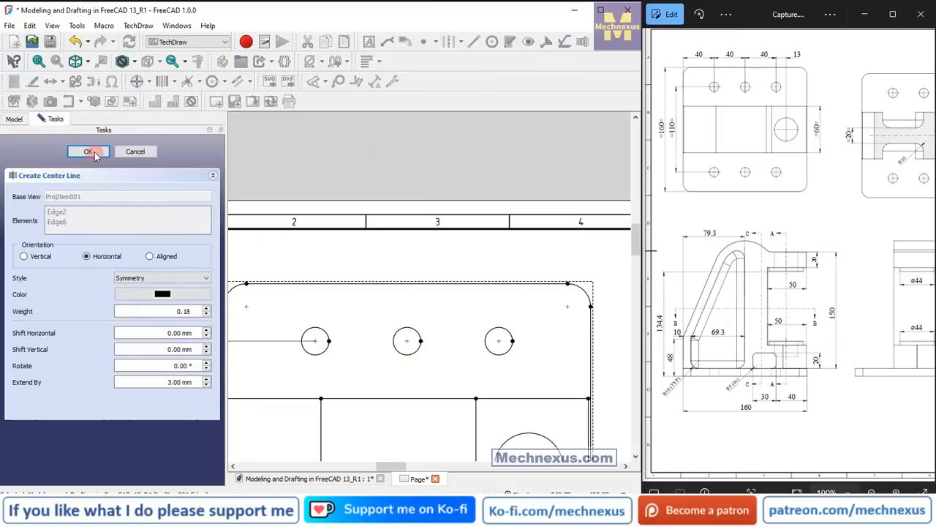
{"action": "left_click", "coordinate": [92, 152]}
{"action": "scroll", "coordinate": [402, 232], "scroll_direction": "down", "scroll_amount": 4}
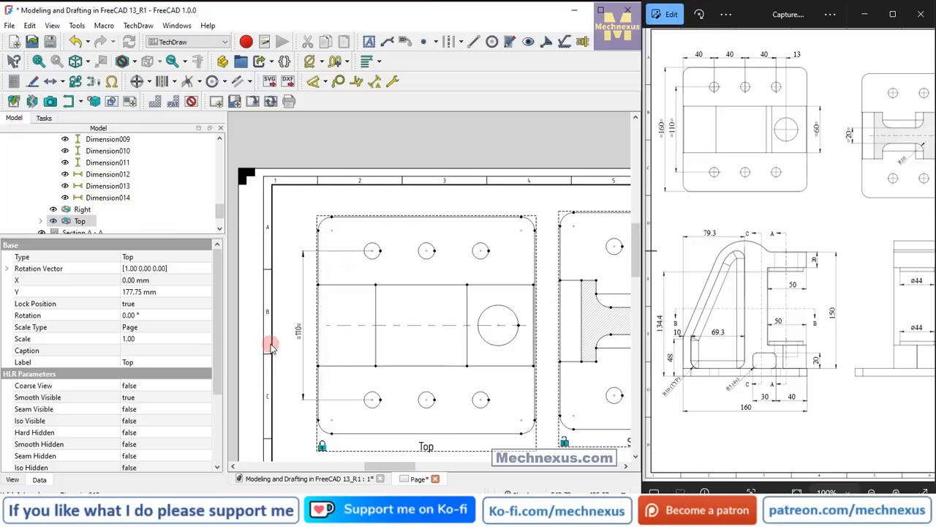
Dimension the plate's overall vertical size in the Top view, placing it outside the hole-spacing dimension, with format spec =%.2w=.
{"action": "left_click", "coordinate": [369, 220]}
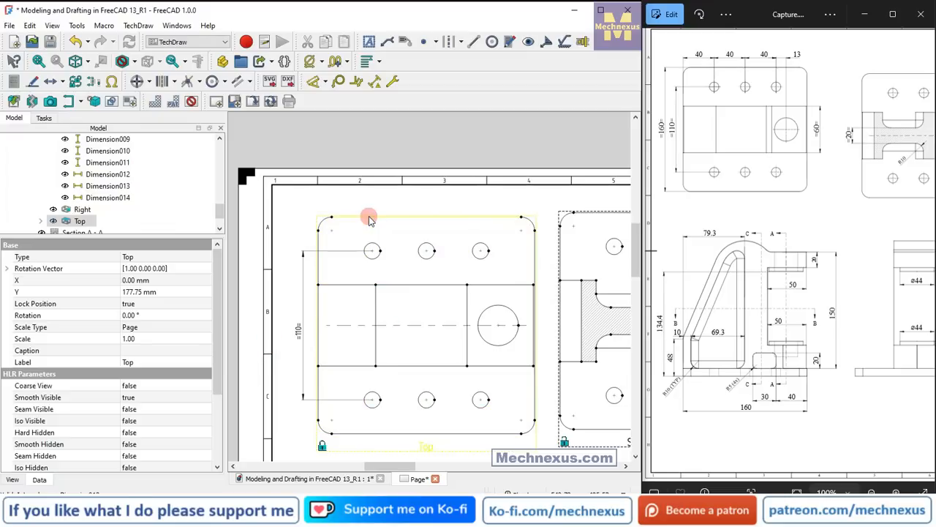
{"action": "left_click", "coordinate": [369, 433], "text": "ctrl"}
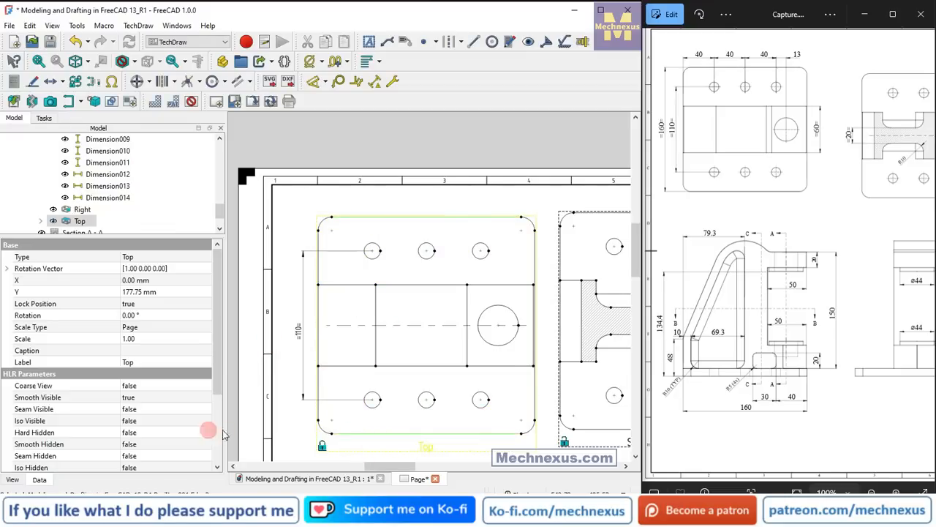
{"action": "left_click", "coordinate": [327, 83]}
{"action": "left_click", "coordinate": [324, 140]}
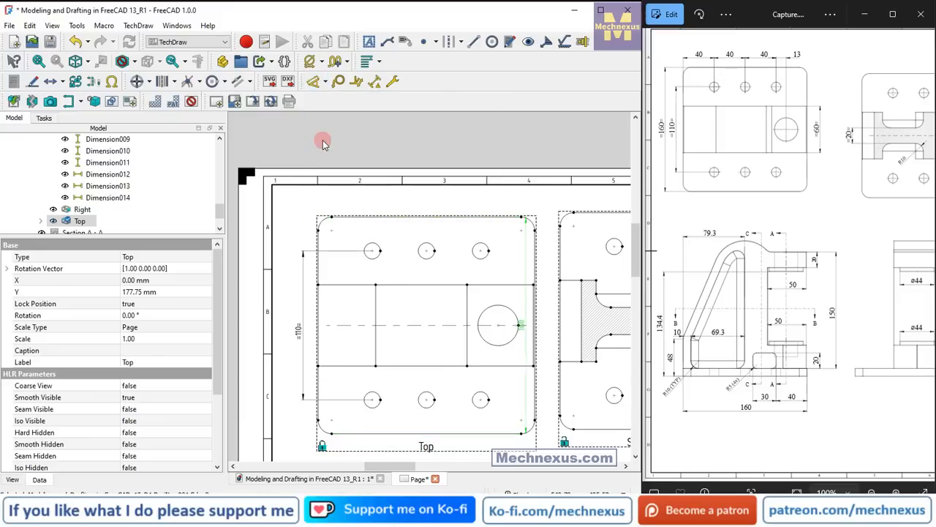
{"action": "left_click_drag", "start_coordinate": [521, 326], "coordinate": [285, 338]}
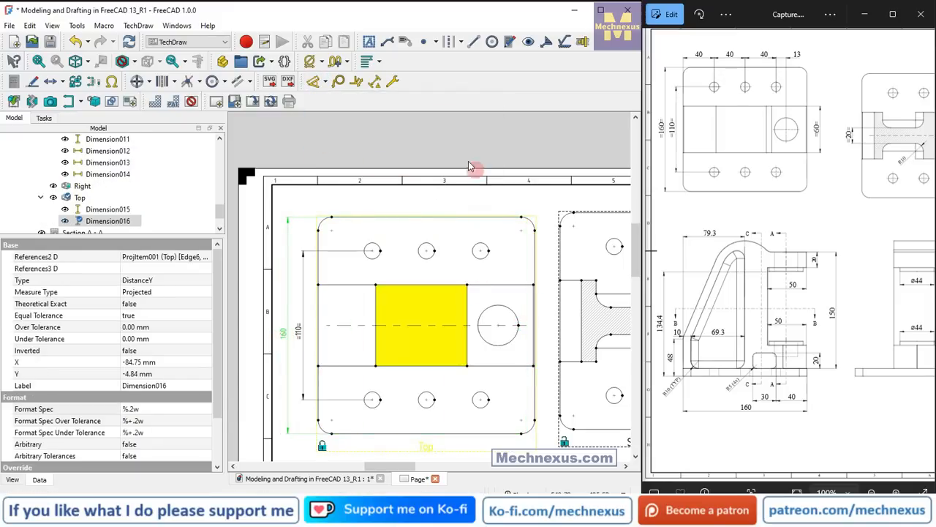
{"action": "left_click", "coordinate": [158, 409]}
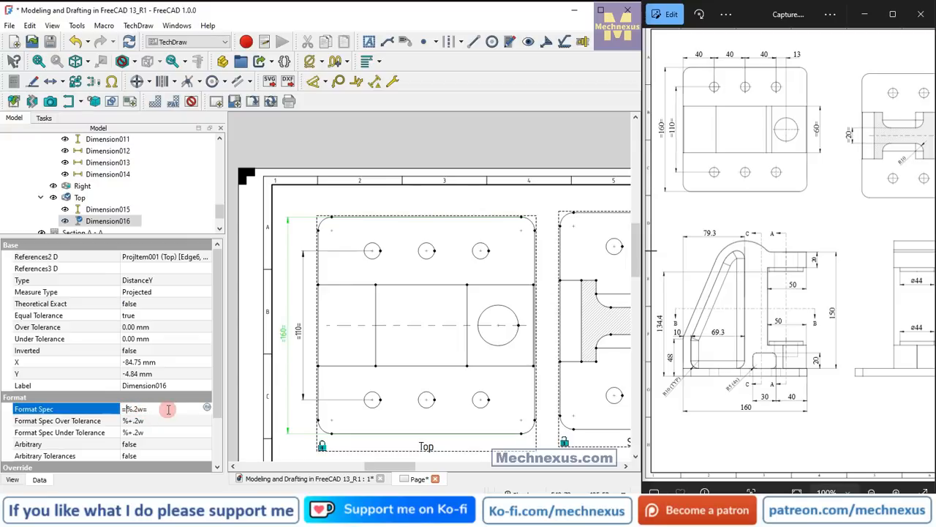
Add a horizontal dimension from the plate's left edge to the upper-left hole's center, placing it above the plate in the Top view.
{"action": "scroll", "coordinate": [433, 320], "scroll_direction": "down", "scroll_amount": 1}
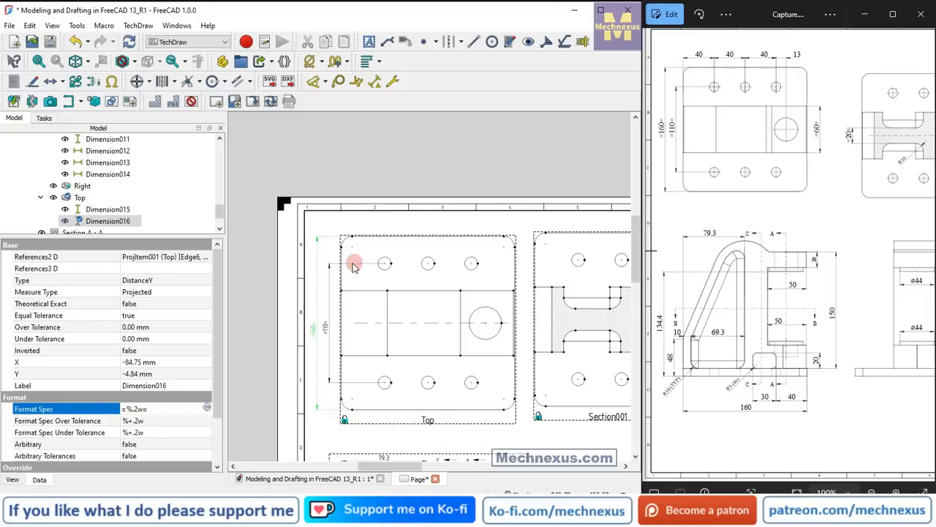
{"action": "scroll", "coordinate": [350, 262], "scroll_direction": "up", "scroll_amount": 3}
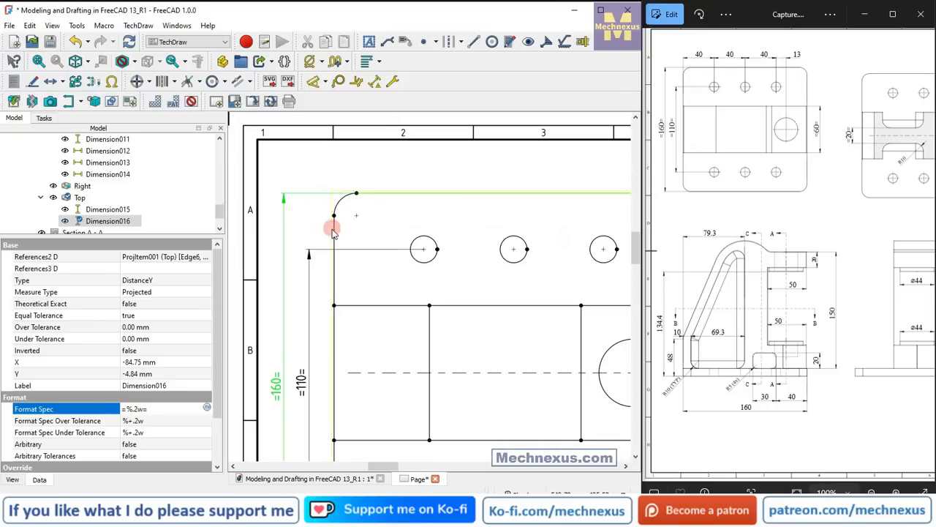
{"action": "scroll", "coordinate": [344, 219], "scroll_direction": "up", "scroll_amount": 1}
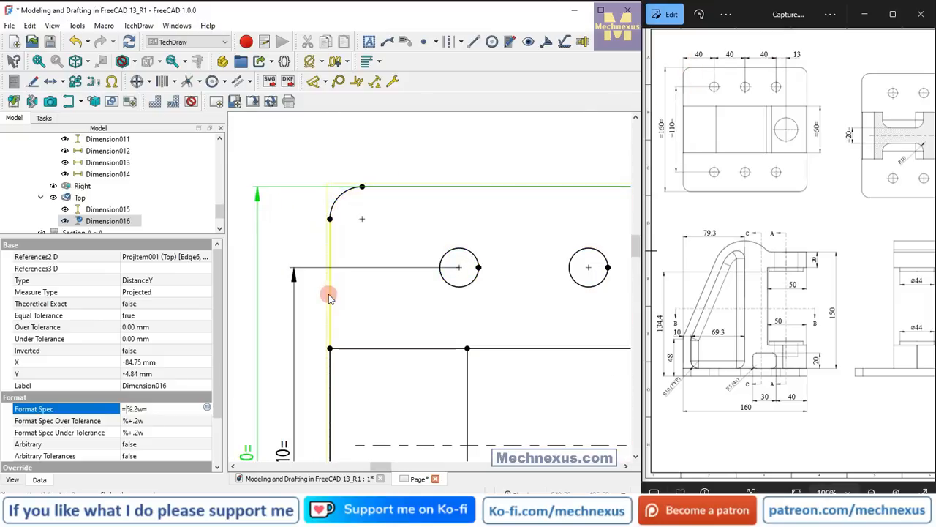
{"action": "left_click", "coordinate": [330, 295]}
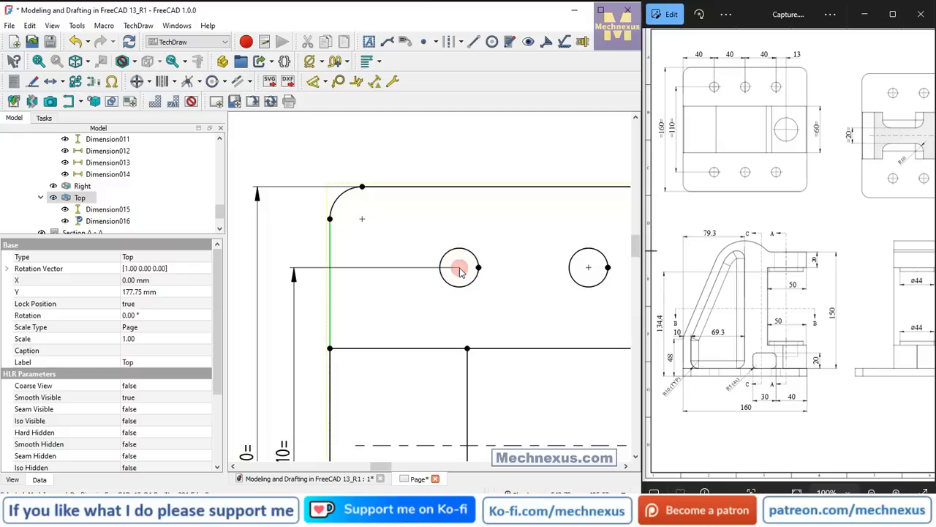
{"action": "left_click", "coordinate": [327, 82]}
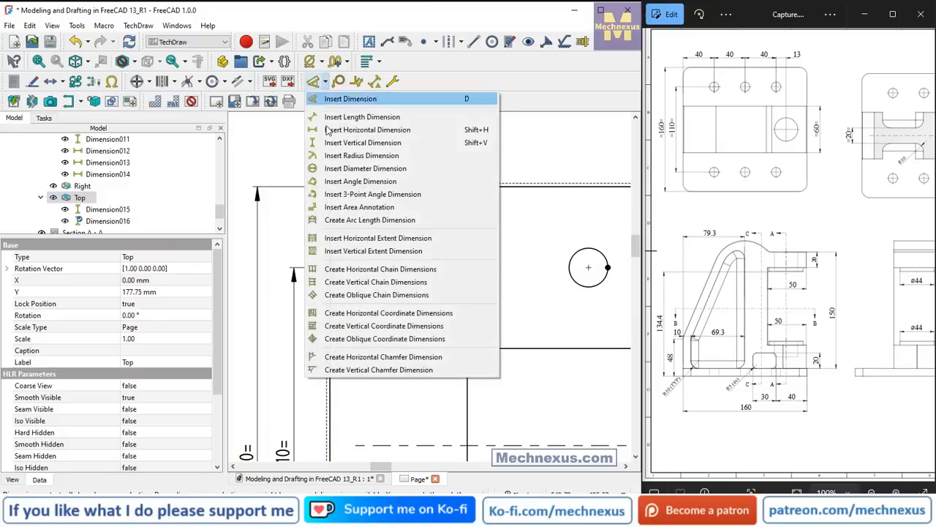
{"action": "left_click", "coordinate": [326, 126]}
{"action": "left_click", "coordinate": [365, 263]}
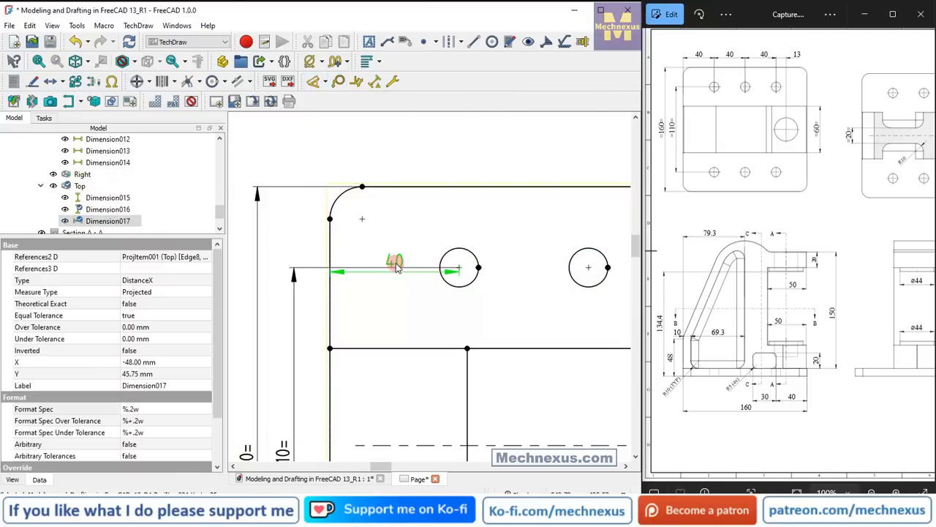
{"action": "left_click_drag", "start_coordinate": [368, 267], "coordinate": [401, 141]}
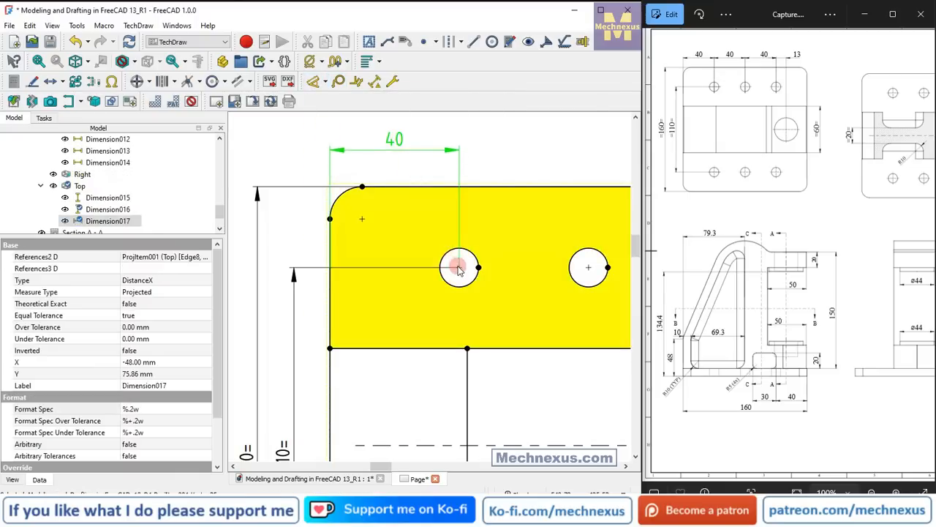
Add a horizontal dimension between the first and second upper-row hole centers in the Top view, in line with the existing 40 dimension.
{"action": "left_click", "coordinate": [459, 267]}
{"action": "left_click", "coordinate": [589, 269]}
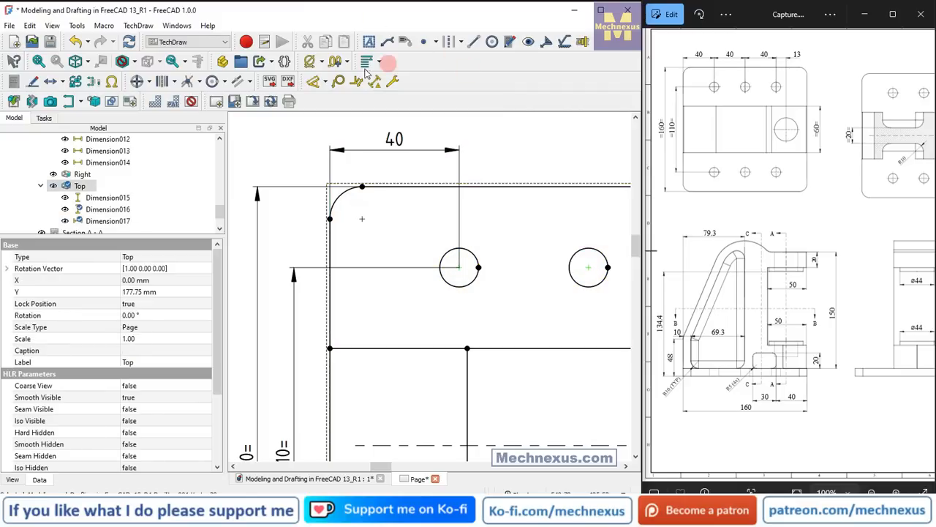
{"action": "left_click", "coordinate": [326, 83]}
{"action": "left_click", "coordinate": [344, 130]}
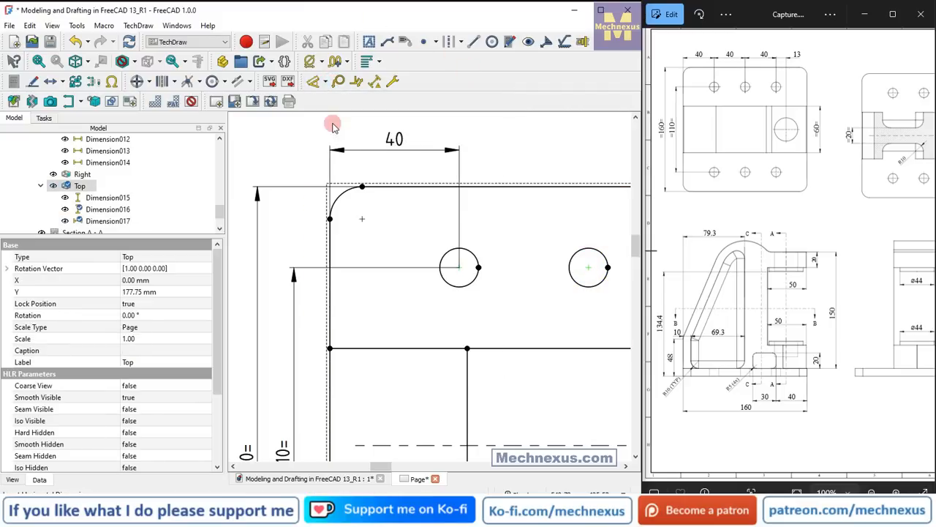
{"action": "left_click_drag", "start_coordinate": [526, 268], "coordinate": [529, 148]}
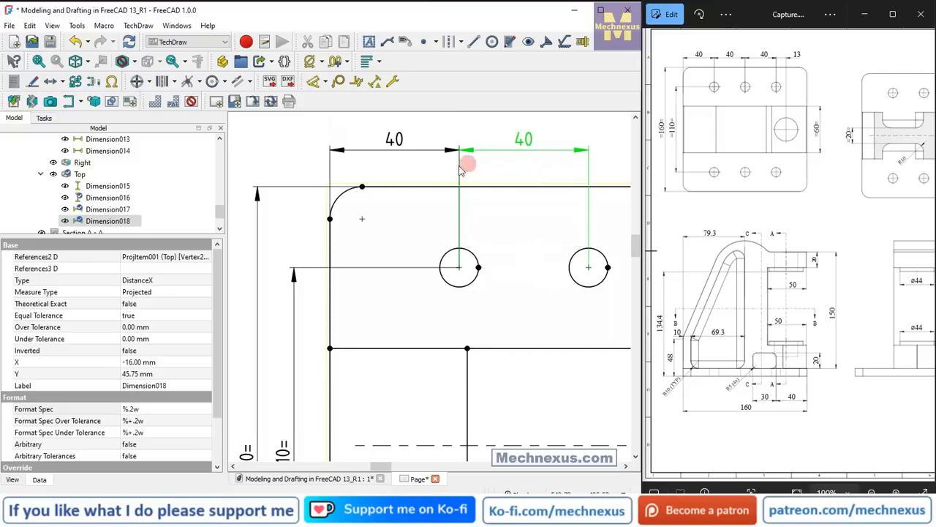
Dimension the horizontal spacing between the second and third upper-row hole centers in the Top view, continuing the row of dimensions above the plate.
{"action": "scroll", "coordinate": [368, 188], "scroll_direction": "down", "scroll_amount": 2}
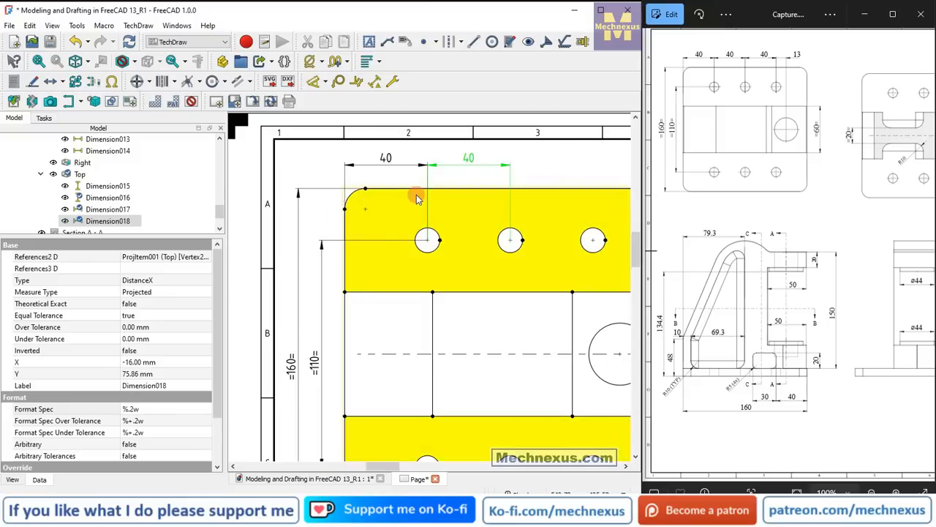
{"action": "scroll", "coordinate": [417, 199], "scroll_direction": "down", "scroll_amount": 2}
{"action": "scroll", "coordinate": [561, 191], "scroll_direction": "up", "scroll_amount": 3}
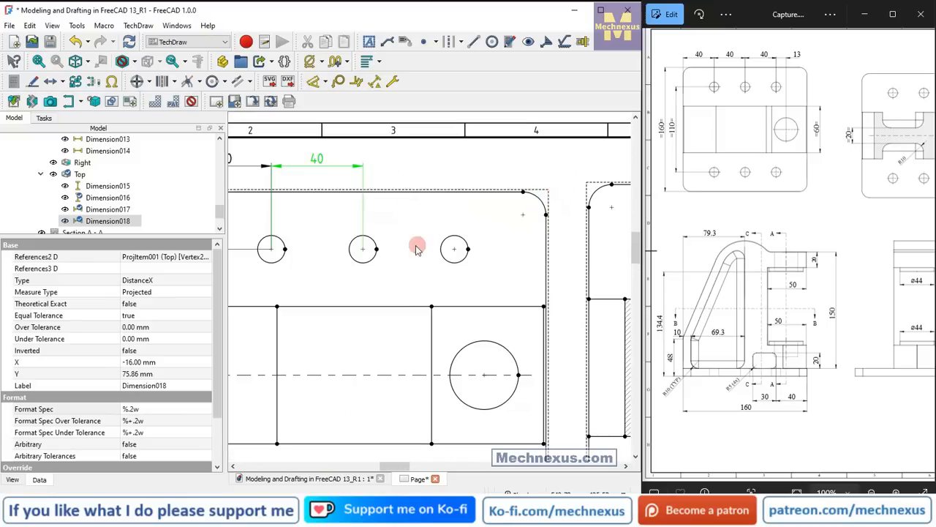
{"action": "left_click", "coordinate": [364, 252]}
{"action": "left_click", "coordinate": [454, 253]}
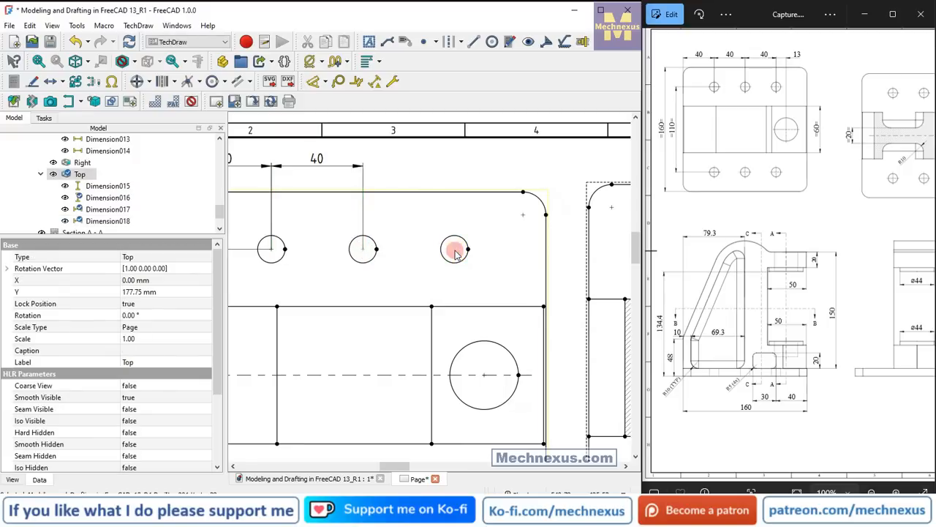
{"action": "left_click", "coordinate": [330, 84]}
{"action": "left_click", "coordinate": [324, 130]}
{"action": "left_click_drag", "start_coordinate": [419, 244], "coordinate": [407, 158]}
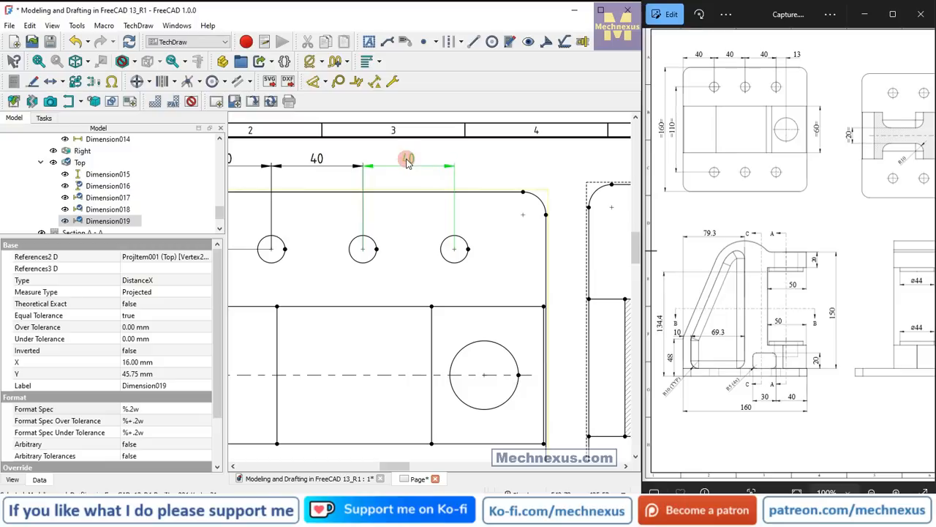
Add a horizontal dimension from the third upper-row hole's center to the large hole's center, in line with the other dimensions above the plate.
{"action": "left_click", "coordinate": [474, 285]}
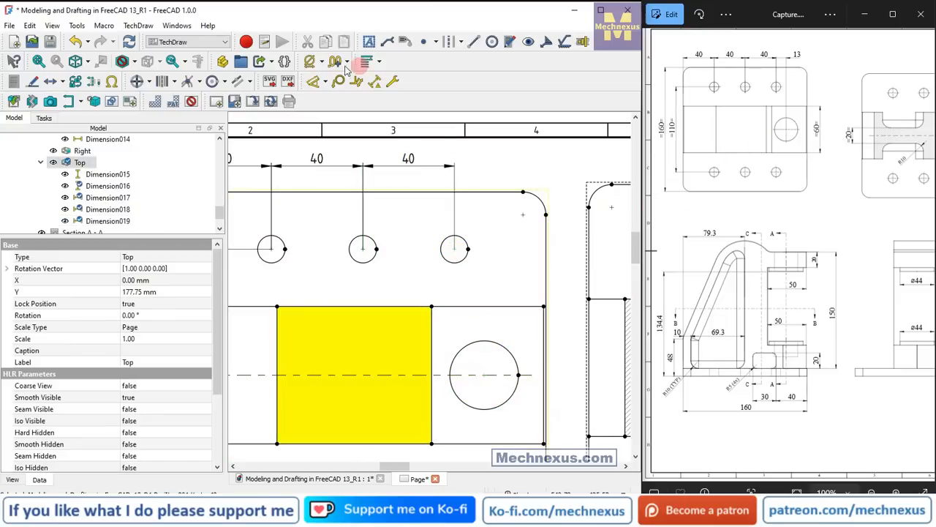
{"action": "left_click", "coordinate": [326, 83]}
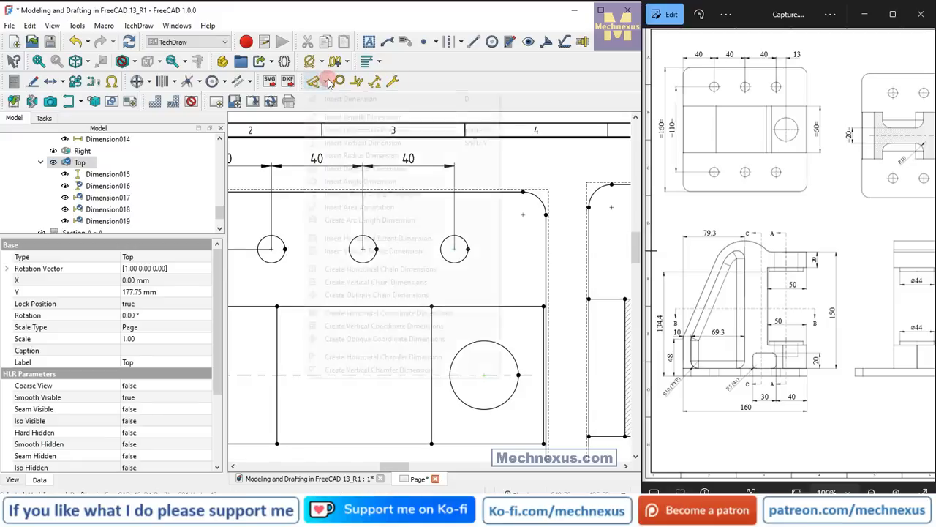
{"action": "left_click", "coordinate": [373, 127]}
{"action": "left_click_drag", "start_coordinate": [494, 324], "coordinate": [496, 162]}
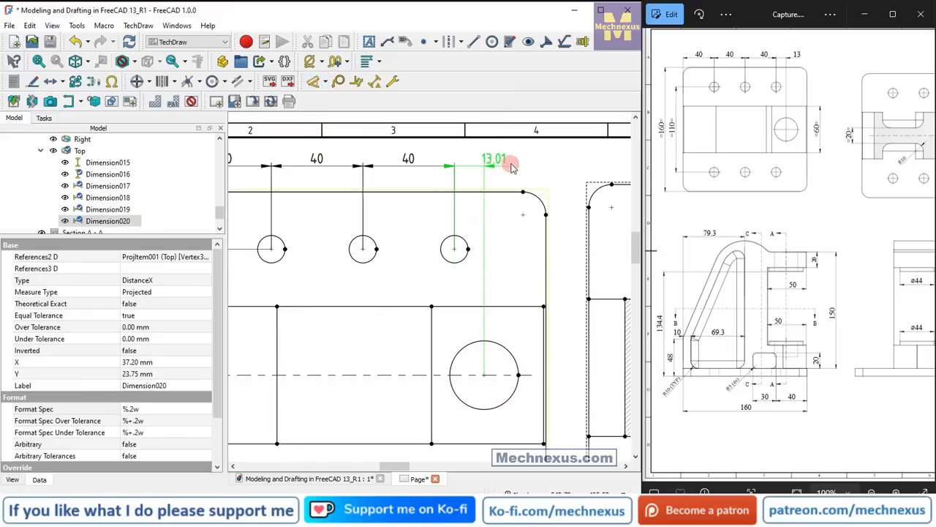
Decrease the decimal places of the large hole's horizontal offset dimension until it reads 13.
{"action": "left_click", "coordinate": [348, 63]}
{"action": "left_click", "coordinate": [349, 90]}
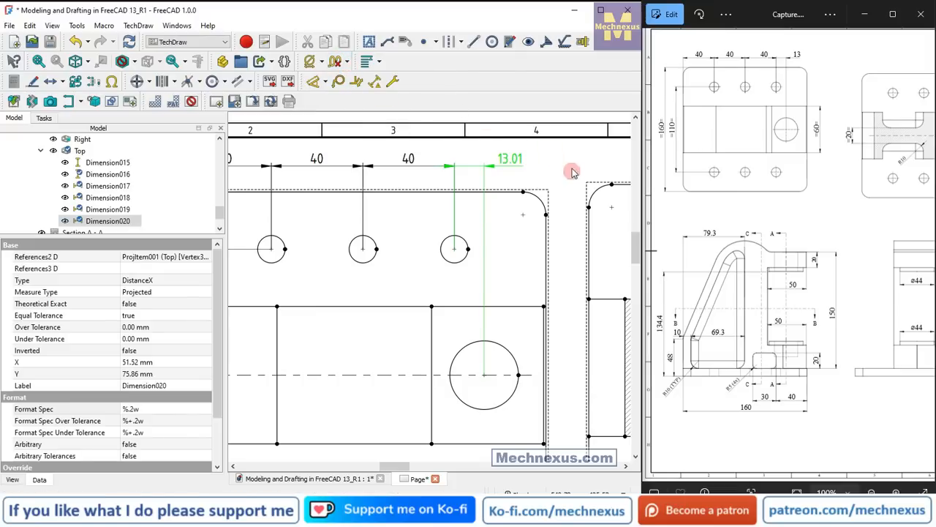
{"action": "left_click", "coordinate": [348, 62]}
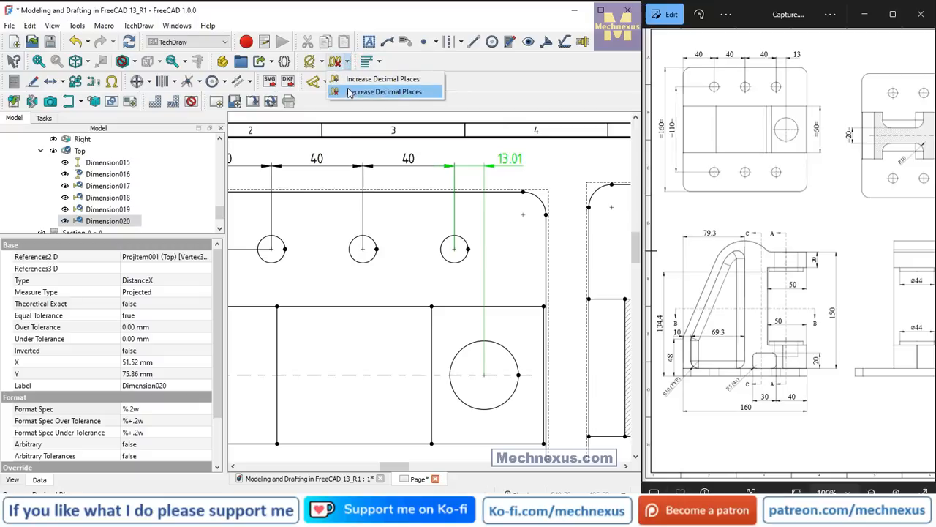
{"action": "left_click", "coordinate": [349, 90]}
{"action": "left_click", "coordinate": [555, 161]}
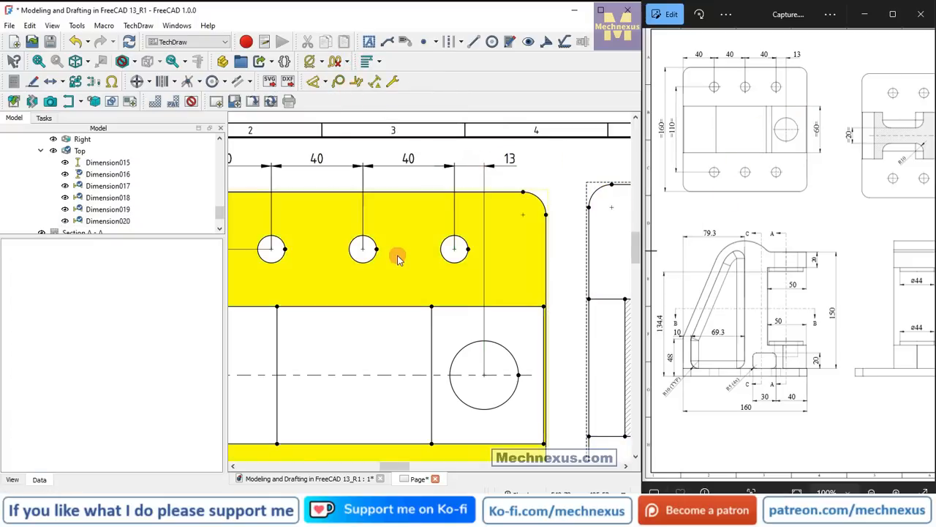
Dimension the central block's vertical width outside the plate's right edge in the Top view, with format spec =%.2w=.
{"action": "scroll", "coordinate": [391, 255], "scroll_direction": "down", "scroll_amount": 2}
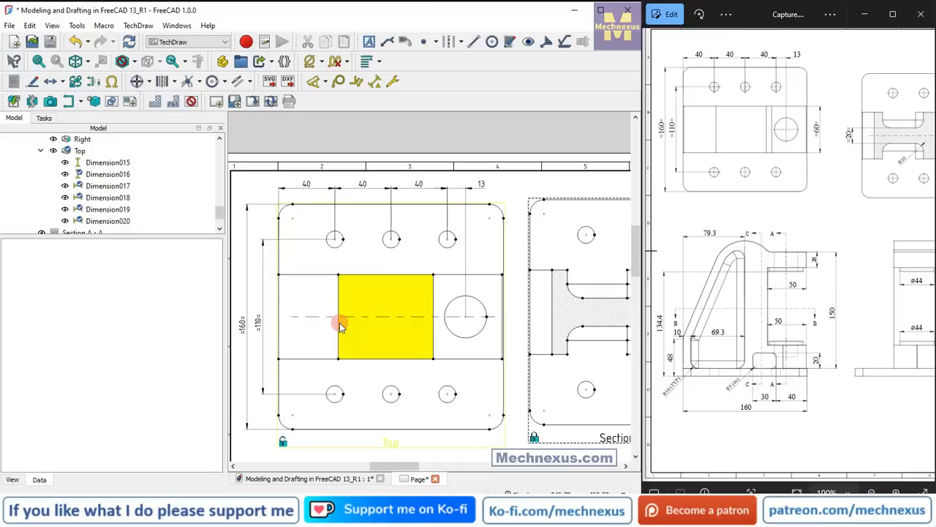
{"action": "scroll", "coordinate": [408, 325], "scroll_direction": "down", "scroll_amount": 2}
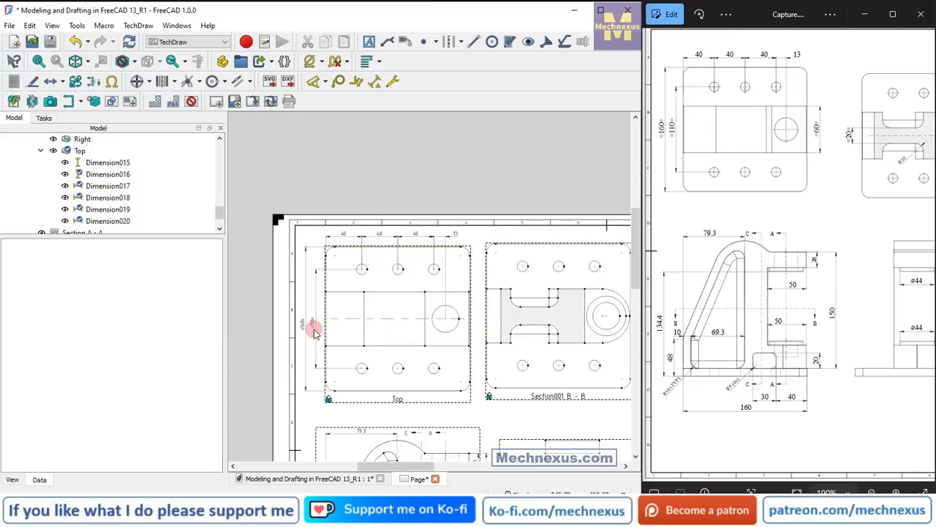
{"action": "scroll", "coordinate": [514, 314], "scroll_direction": "up", "scroll_amount": 4}
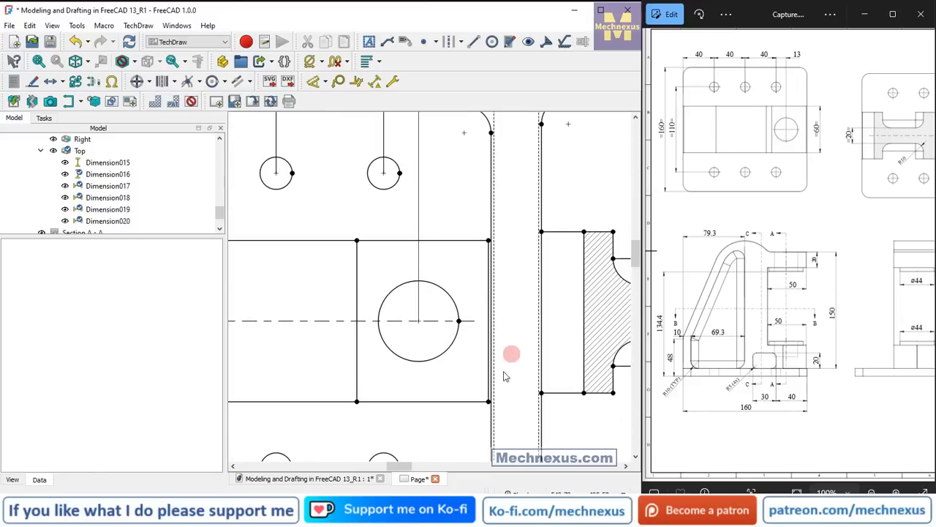
{"action": "left_click", "coordinate": [488, 403]}
{"action": "left_click", "coordinate": [488, 240]}
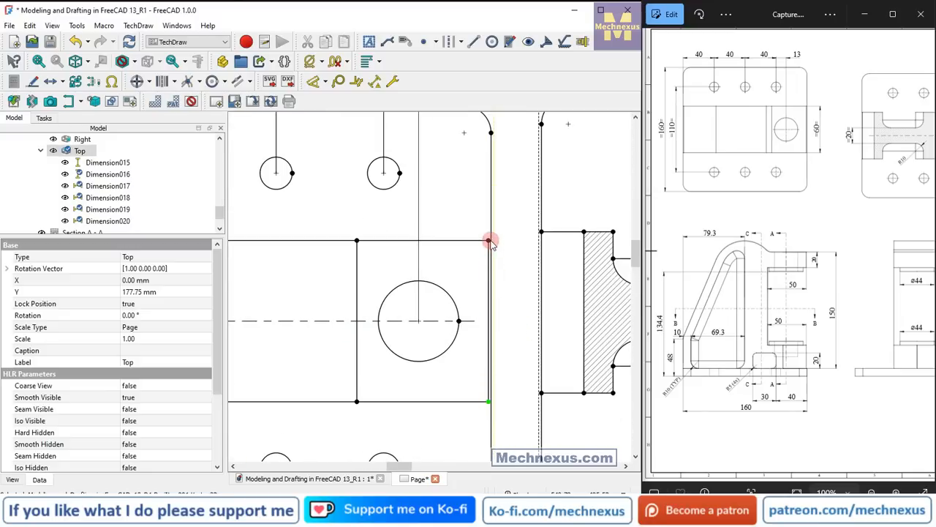
{"action": "left_click", "coordinate": [327, 82]}
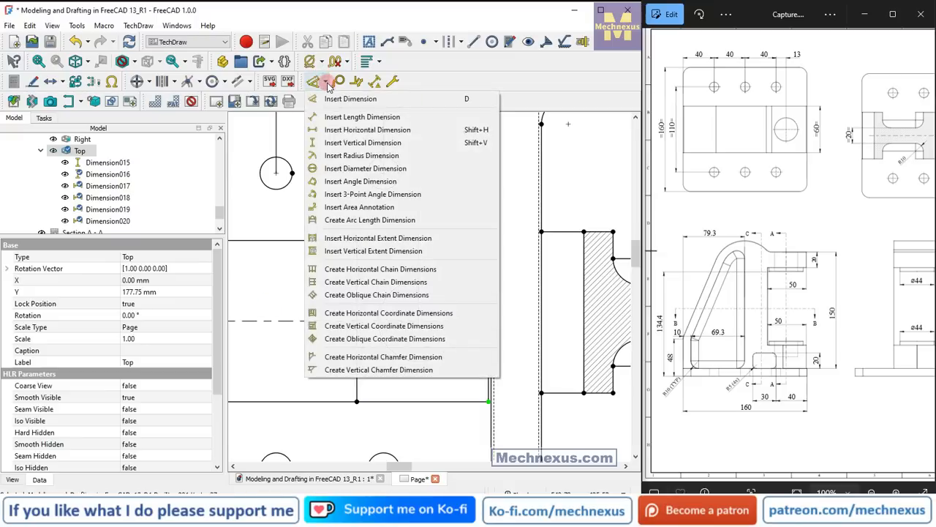
{"action": "left_click", "coordinate": [330, 140]}
{"action": "left_click_drag", "start_coordinate": [488, 323], "coordinate": [514, 325]}
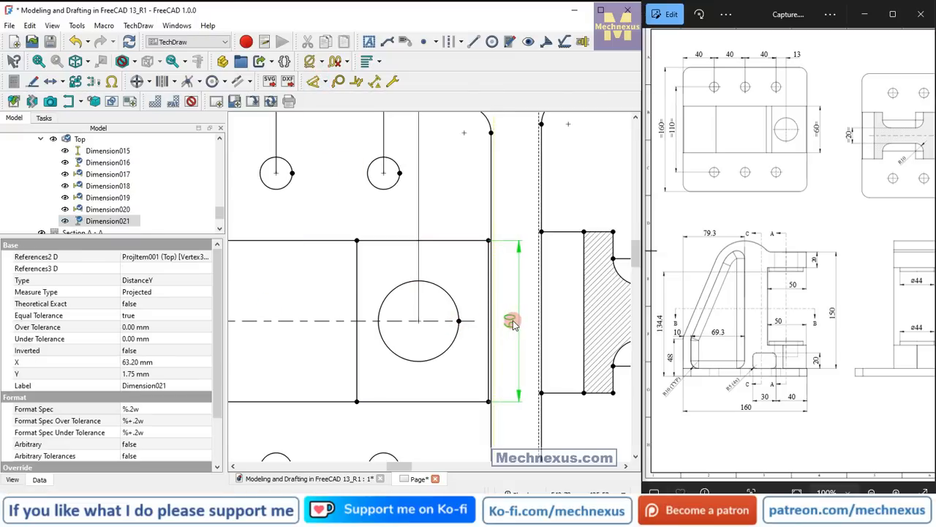
{"action": "left_click", "coordinate": [157, 409]}
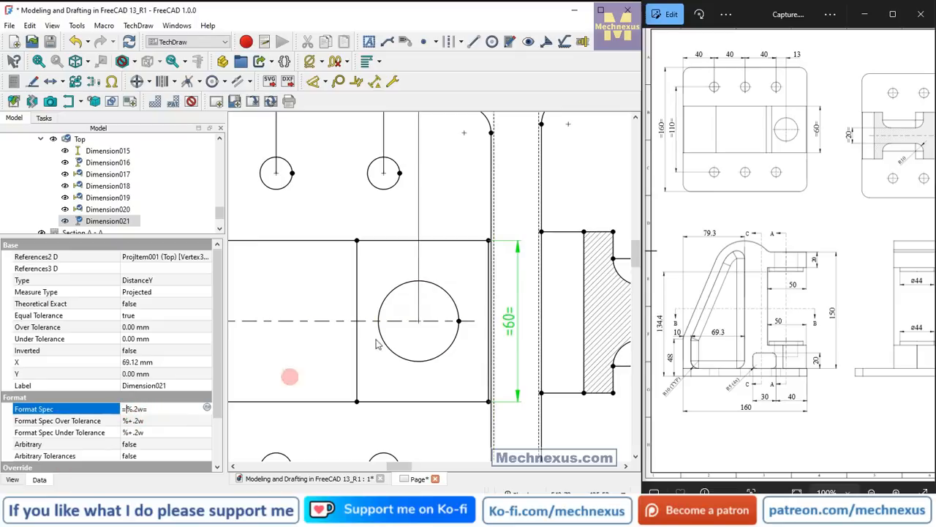
Hide the view frames and add circle centerlines to the lower-left hole in the Top view.
{"action": "scroll", "coordinate": [408, 300], "scroll_direction": "down", "scroll_amount": 5}
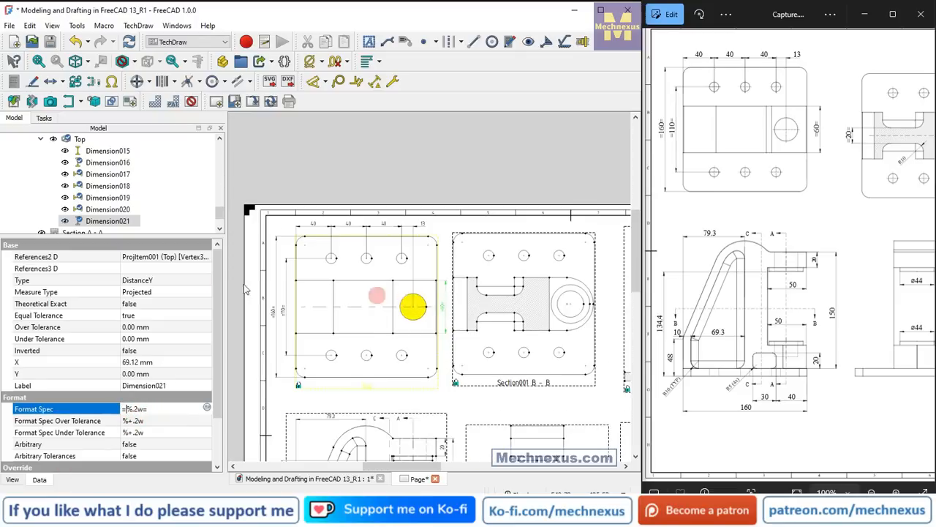
{"action": "scroll", "coordinate": [324, 311], "scroll_direction": "up", "scroll_amount": 1}
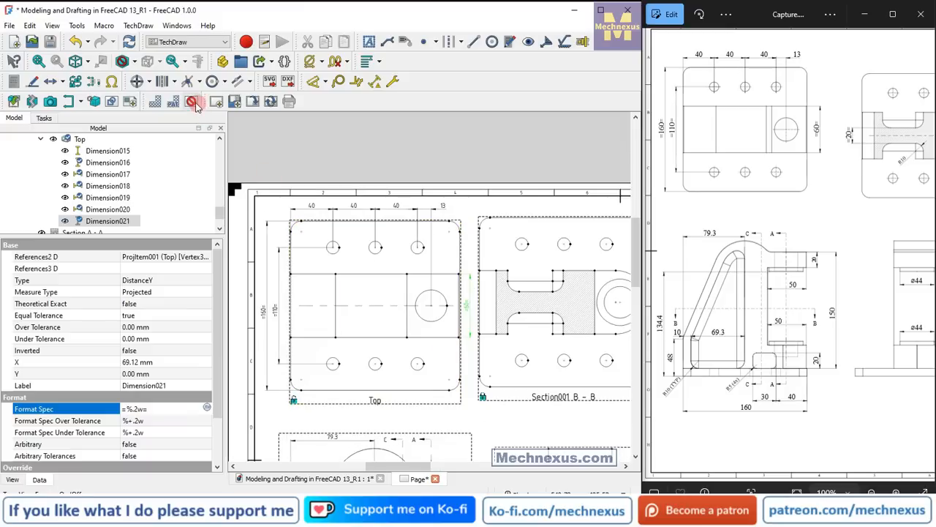
{"action": "left_click", "coordinate": [192, 103]}
{"action": "scroll", "coordinate": [326, 388], "scroll_direction": "up", "scroll_amount": 1}
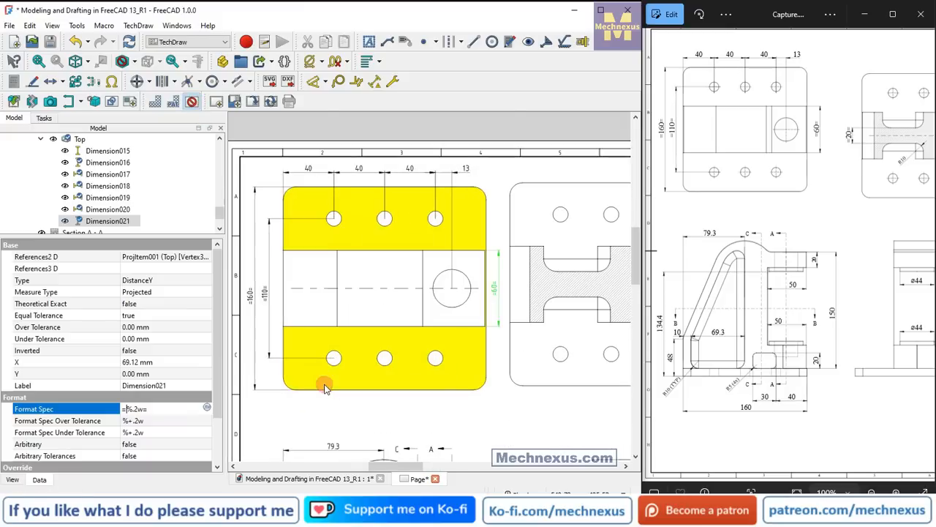
{"action": "left_click", "coordinate": [333, 368]}
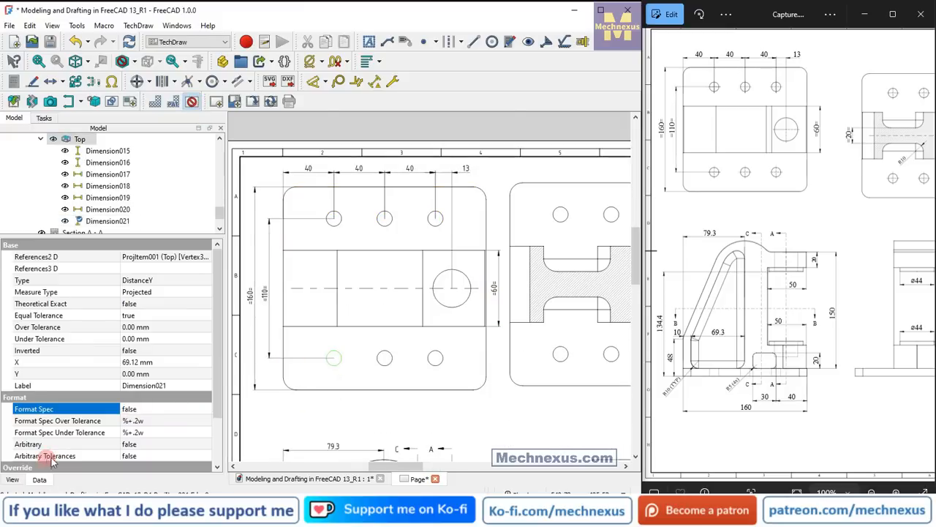
{"action": "left_click", "coordinate": [136, 82]}
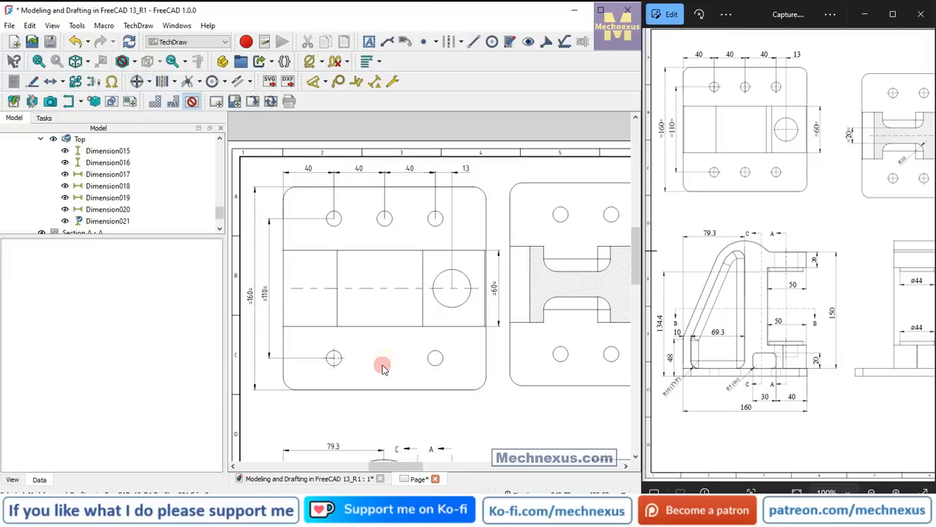
Add circle centerlines to the five remaining small mounting holes in the Top view.
{"action": "left_click", "coordinate": [437, 366], "text": "ctrl"}
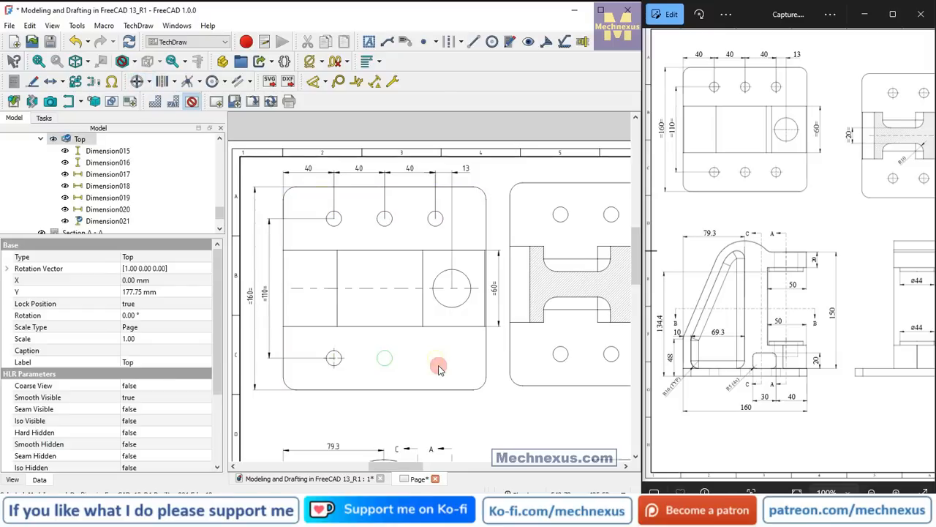
{"action": "left_click", "coordinate": [440, 231]}
{"action": "left_click", "coordinate": [440, 228]}
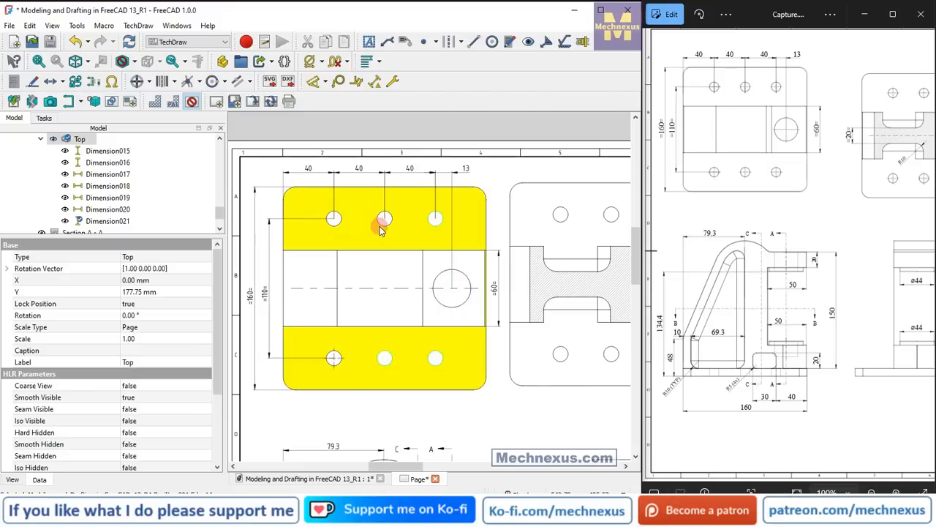
{"action": "left_click", "coordinate": [331, 228]}
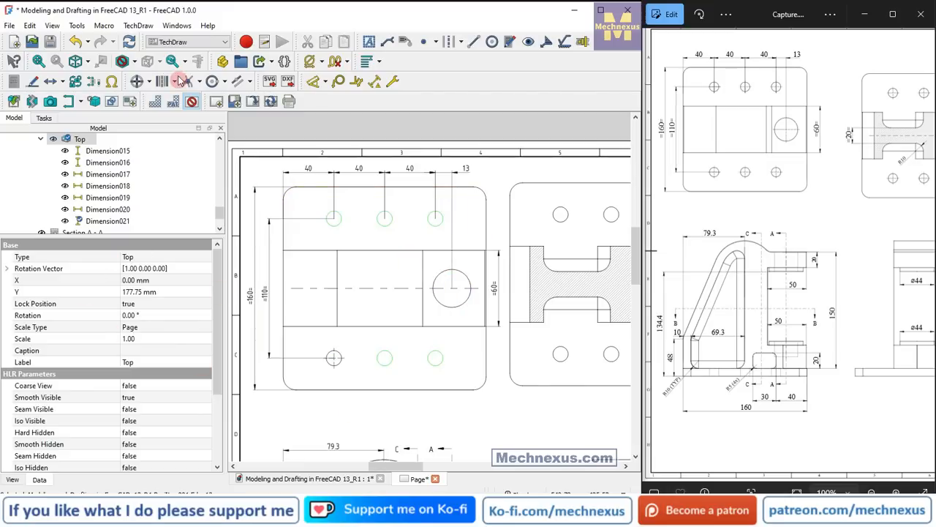
{"action": "left_click", "coordinate": [137, 82]}
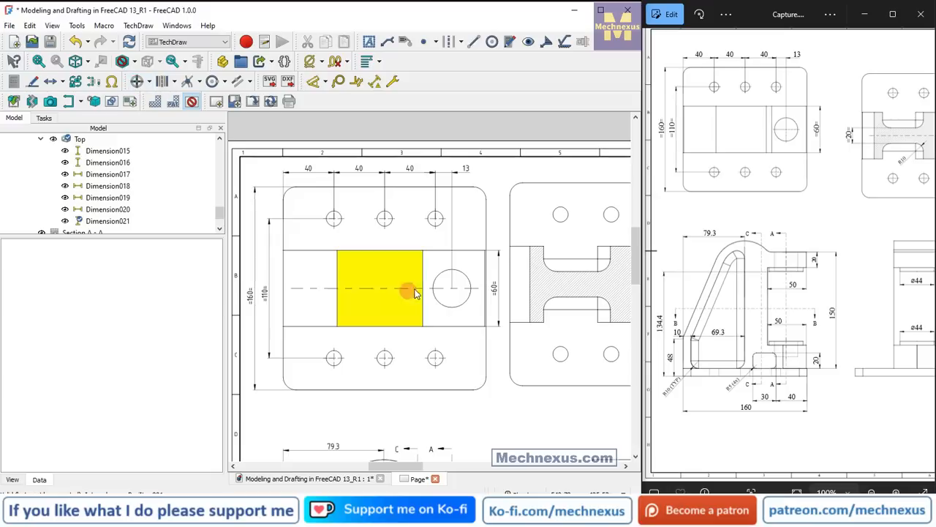
Add circle centerlines to the large hole in the Top view.
{"action": "scroll", "coordinate": [435, 307], "scroll_direction": "up", "scroll_amount": 3}
{"action": "left_click", "coordinate": [479, 305]}
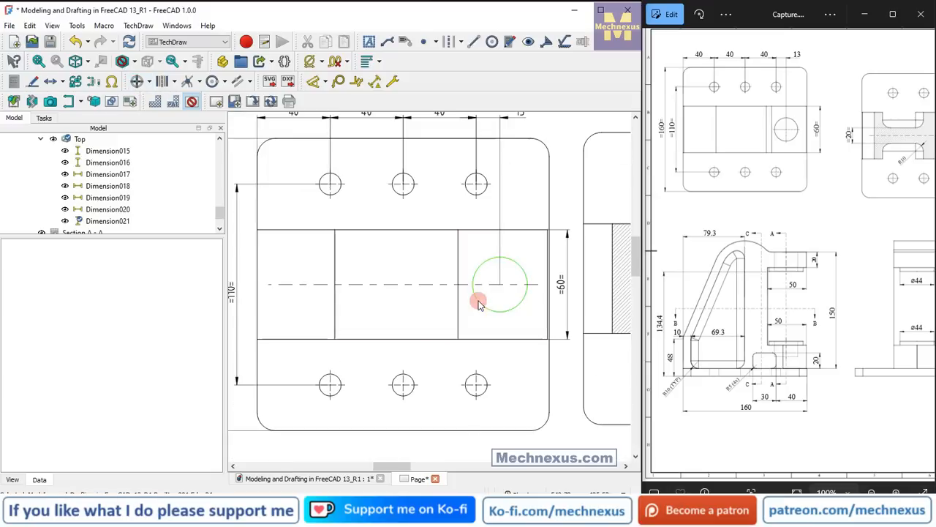
{"action": "left_click", "coordinate": [137, 82]}
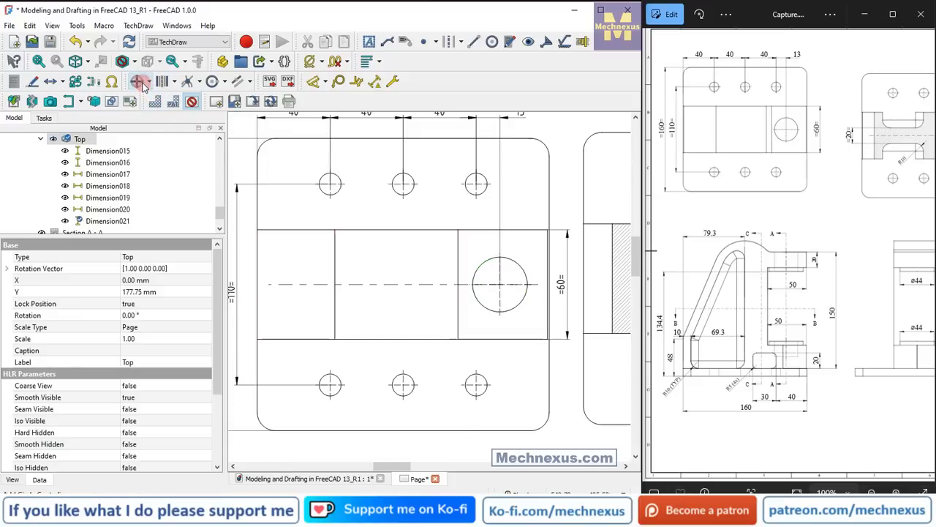
Show the view frames again, then unlock the Section B - B view and move it slightly farther from the Top view's 60 dimension.
{"action": "scroll", "coordinate": [311, 242], "scroll_direction": "down", "scroll_amount": 3}
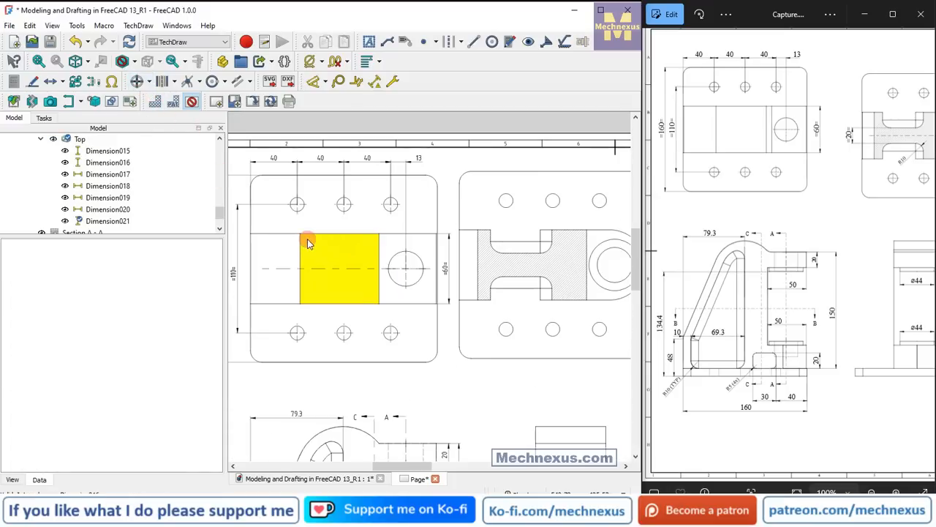
{"action": "scroll", "coordinate": [305, 240], "scroll_direction": "down", "scroll_amount": 5}
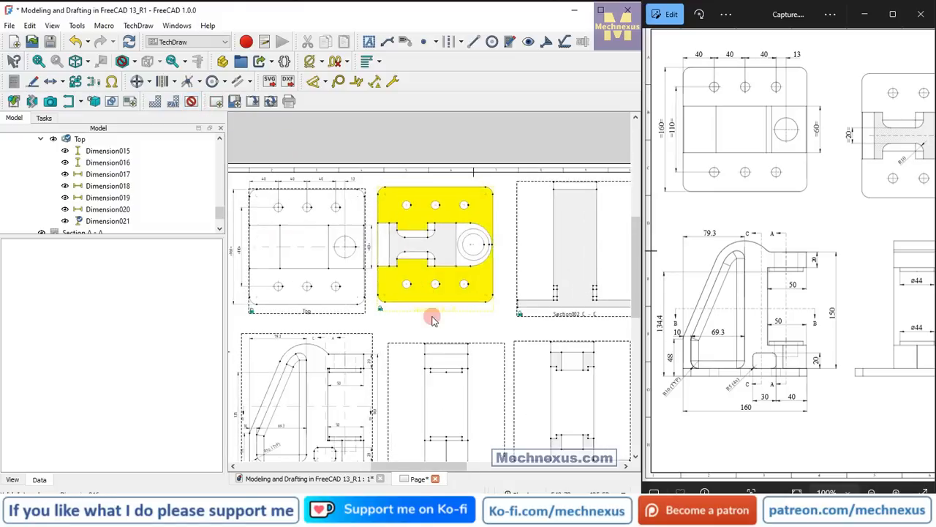
{"action": "scroll", "coordinate": [430, 317], "scroll_direction": "up", "scroll_amount": 2}
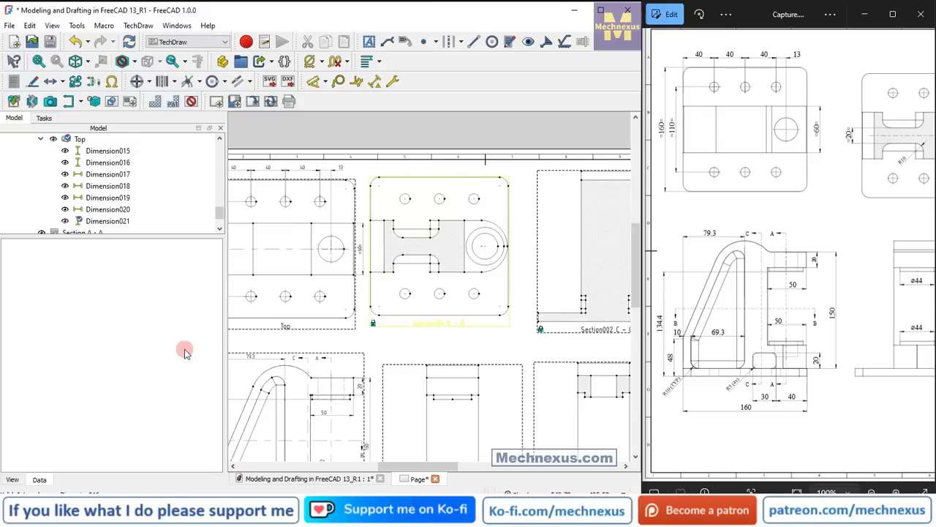
{"action": "left_click", "coordinate": [77, 82]}
{"action": "left_click", "coordinate": [440, 324]}
{"action": "left_click_drag", "start_coordinate": [440, 328], "coordinate": [453, 332]}
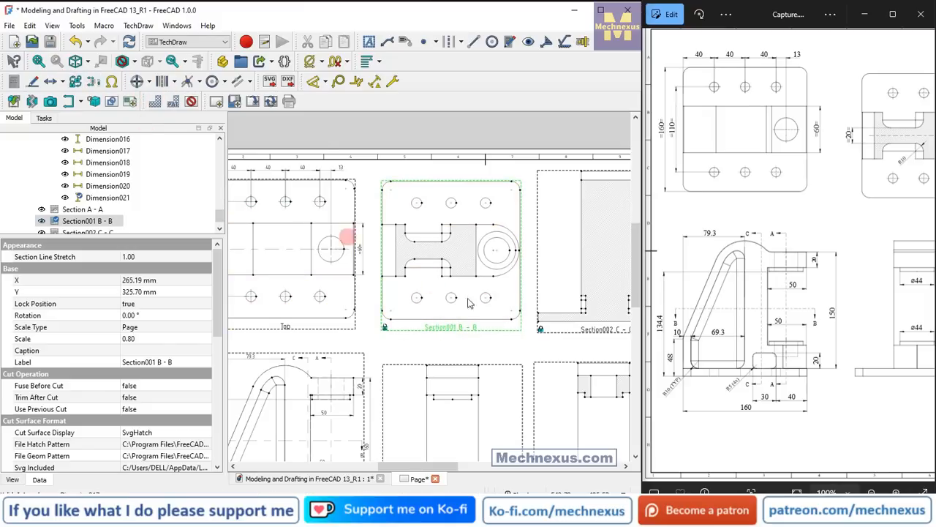
Add a horizontal dimension between the arc centre and the hole centre in Section B - B, with its text below right of the circles.
{"action": "left_click", "coordinate": [846, 211]}
{"action": "left_click_drag", "start_coordinate": [846, 211], "coordinate": [798, 230]}
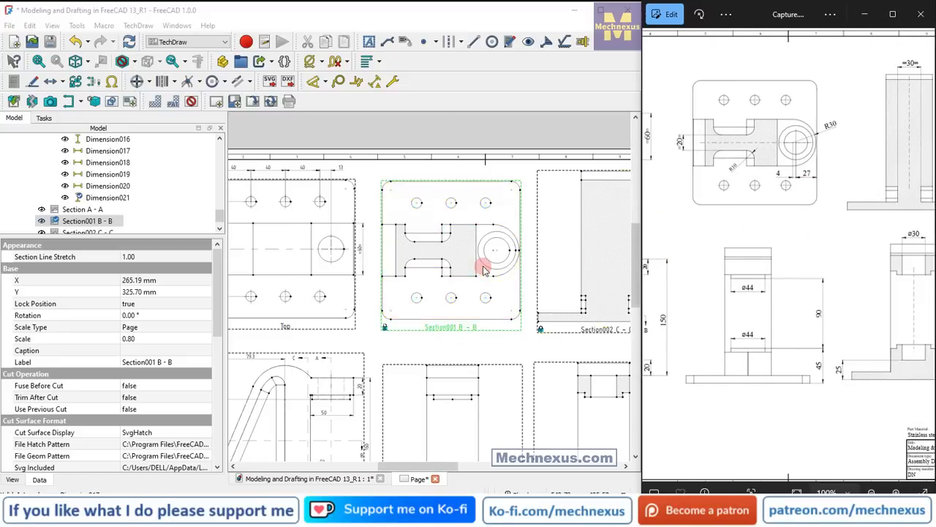
{"action": "scroll", "coordinate": [483, 278], "scroll_direction": "up", "scroll_amount": 5}
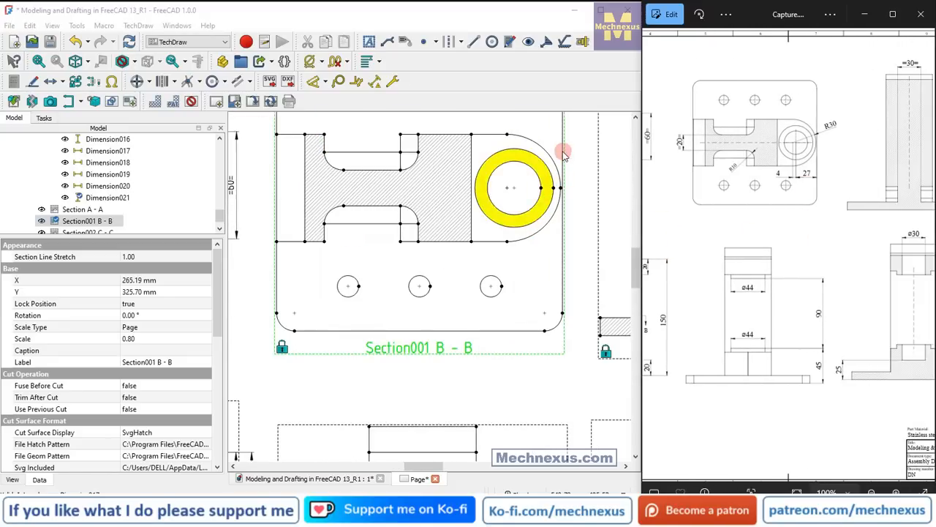
{"action": "scroll", "coordinate": [561, 152], "scroll_direction": "up", "scroll_amount": 3}
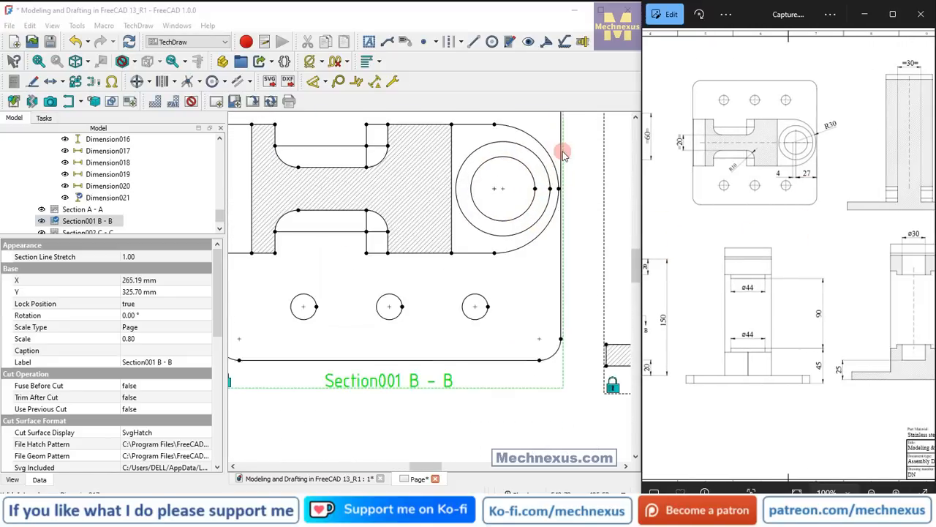
{"action": "left_click", "coordinate": [488, 193]}
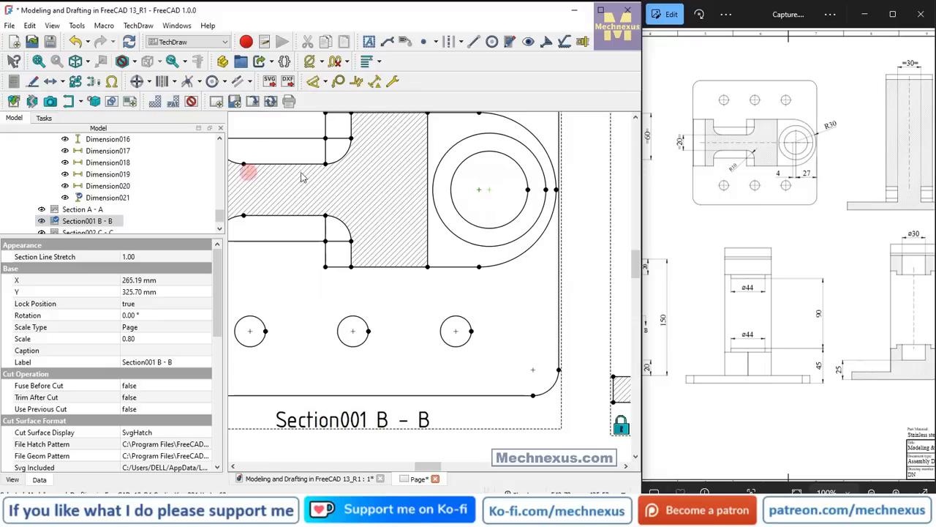
{"action": "left_click", "coordinate": [326, 82]}
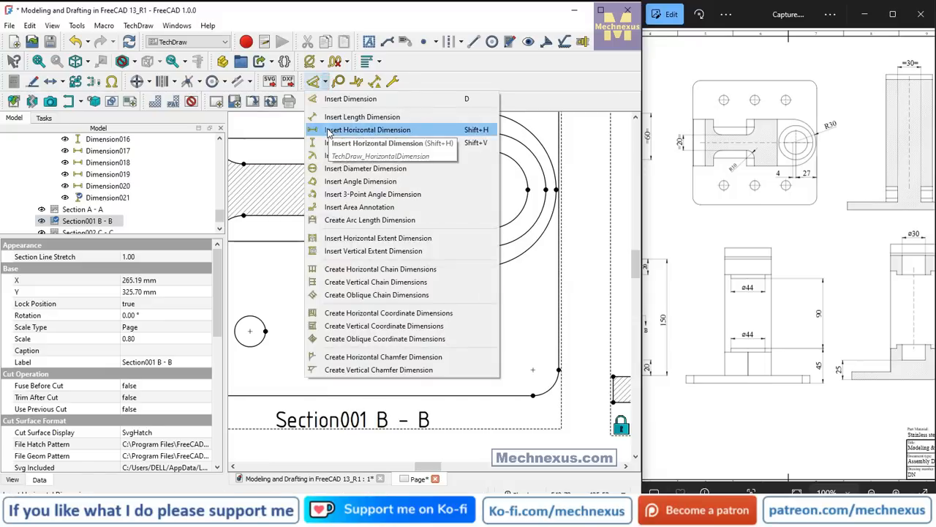
{"action": "left_click", "coordinate": [367, 130]}
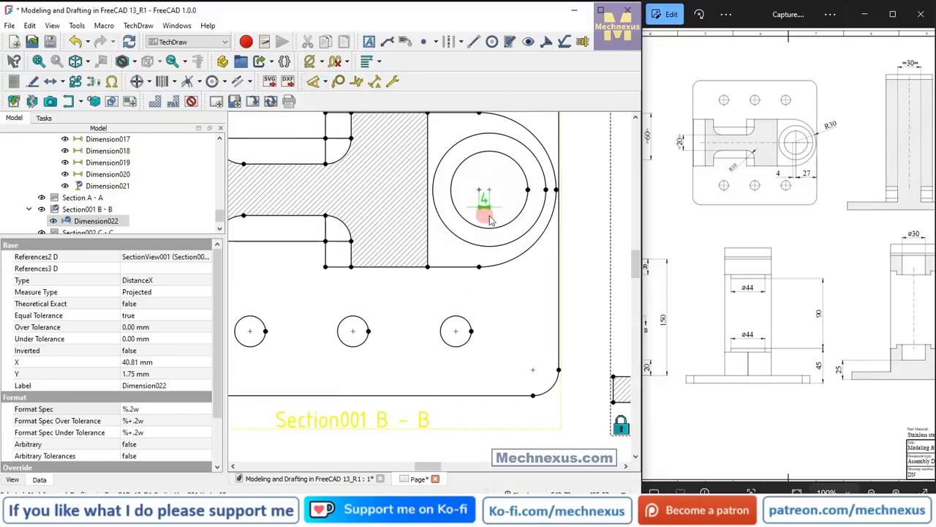
{"action": "left_click_drag", "start_coordinate": [491, 221], "coordinate": [554, 242]}
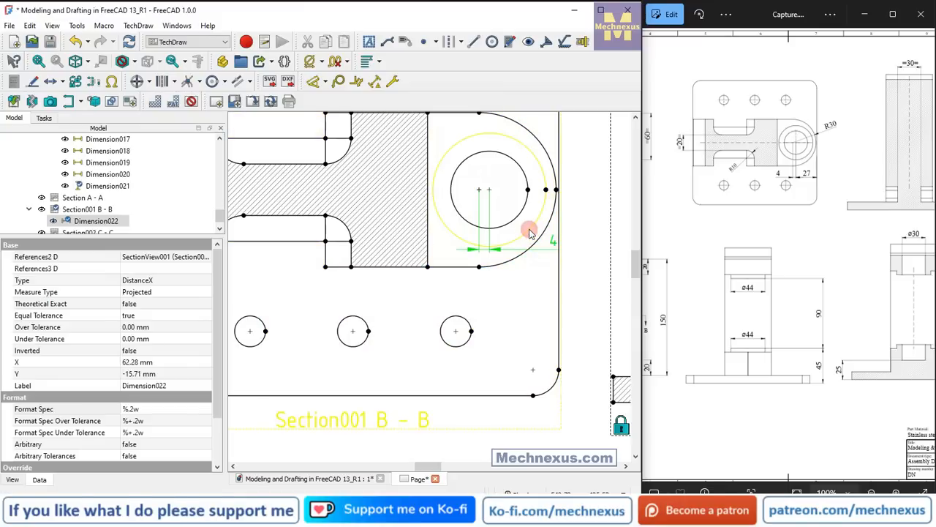
Add circle centerlines to the larger of the two concentric circles in Section B - B.
{"action": "left_click", "coordinate": [530, 233]}
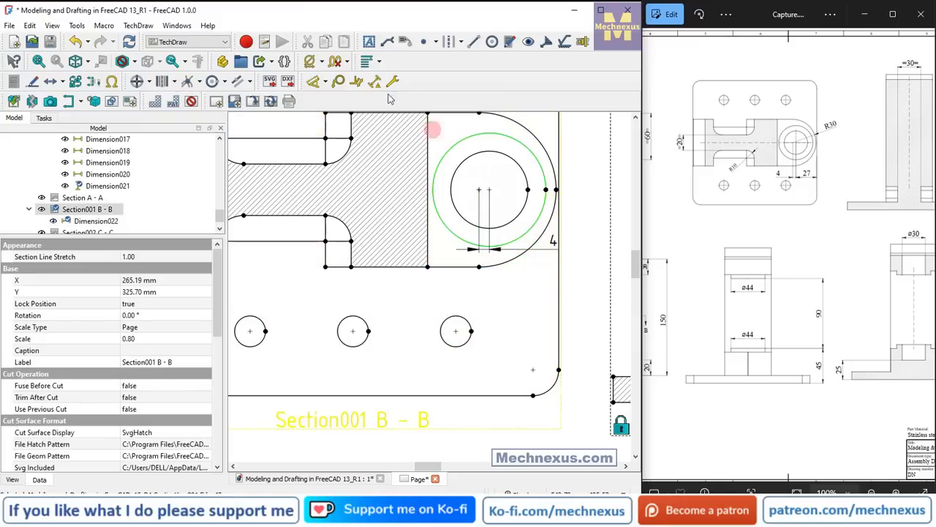
{"action": "left_click", "coordinate": [139, 82]}
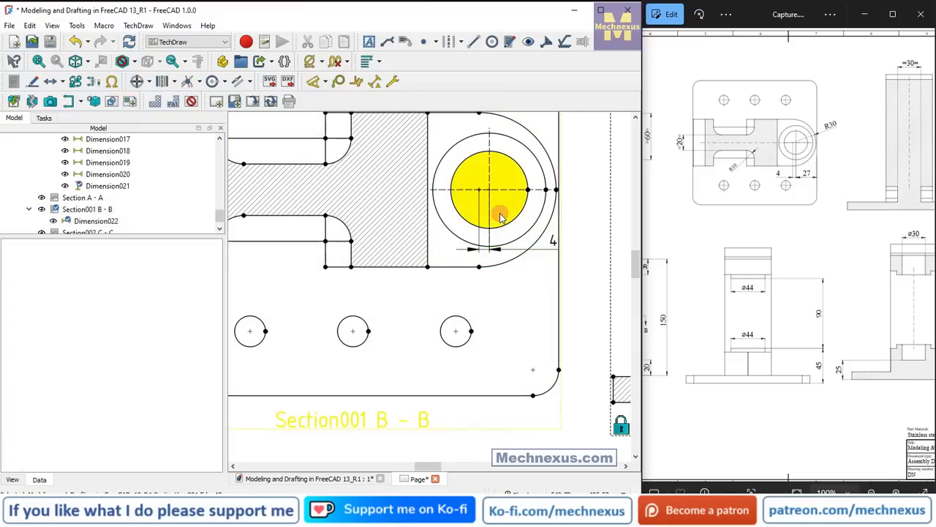
{"action": "scroll", "coordinate": [500, 218], "scroll_direction": "down", "scroll_amount": 2}
{"action": "scroll", "coordinate": [487, 227], "scroll_direction": "up", "scroll_amount": 2}
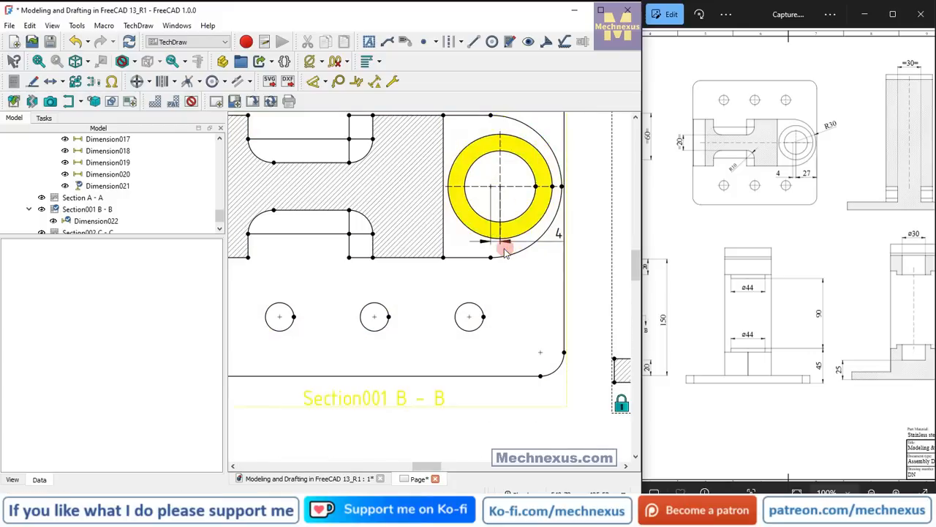
Add a radius dimension to the upper half of the rounded end in Section B - B, placing its text outside the plate's right edge.
{"action": "scroll", "coordinate": [505, 245], "scroll_direction": "down", "scroll_amount": 3}
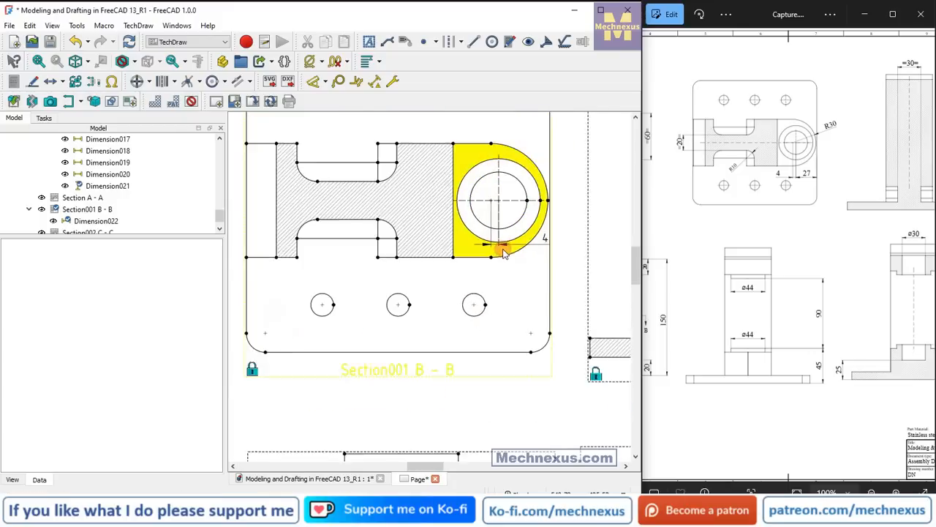
{"action": "left_click", "coordinate": [523, 181]}
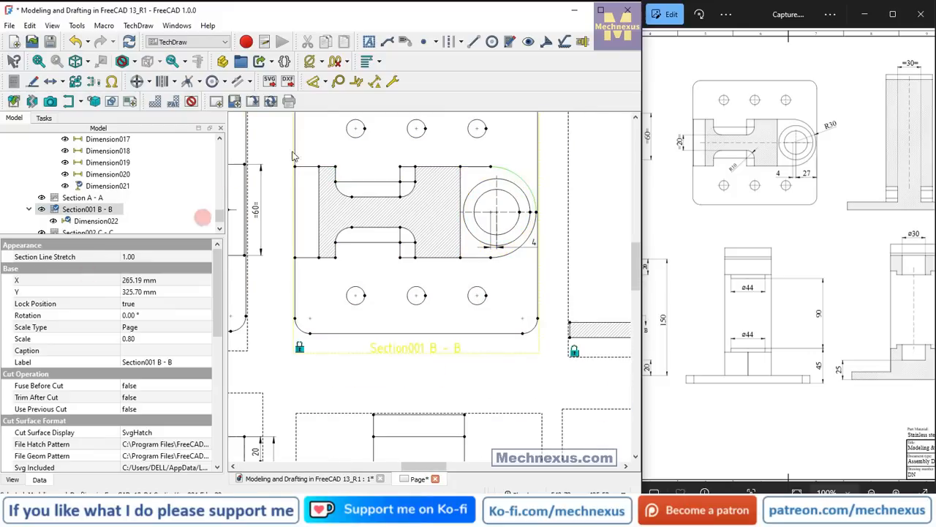
{"action": "left_click", "coordinate": [325, 81]}
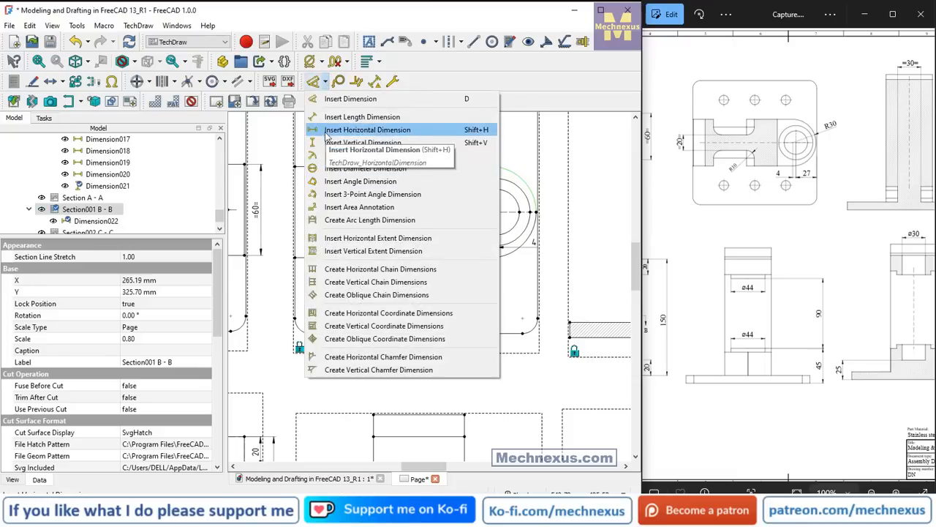
{"action": "left_click", "coordinate": [332, 157]}
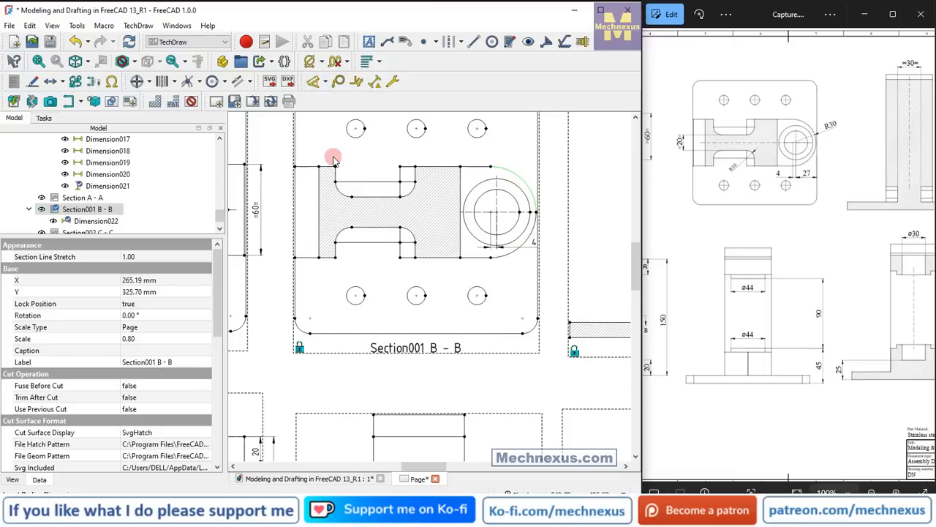
{"action": "mouse_move", "coordinate": [432, 211]}
{"action": "left_mouse_down"}
{"action": "mouse_move", "coordinate": [542, 186]}
{"action": "mouse_move", "coordinate": [568, 153]}
{"action": "left_mouse_up"}
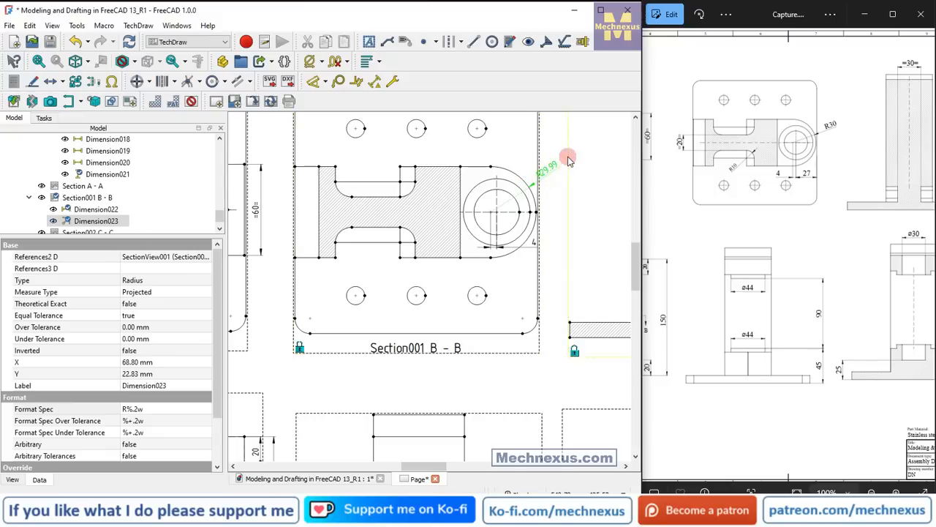
{"action": "scroll", "coordinate": [569, 153], "scroll_direction": "up", "scroll_amount": 3}
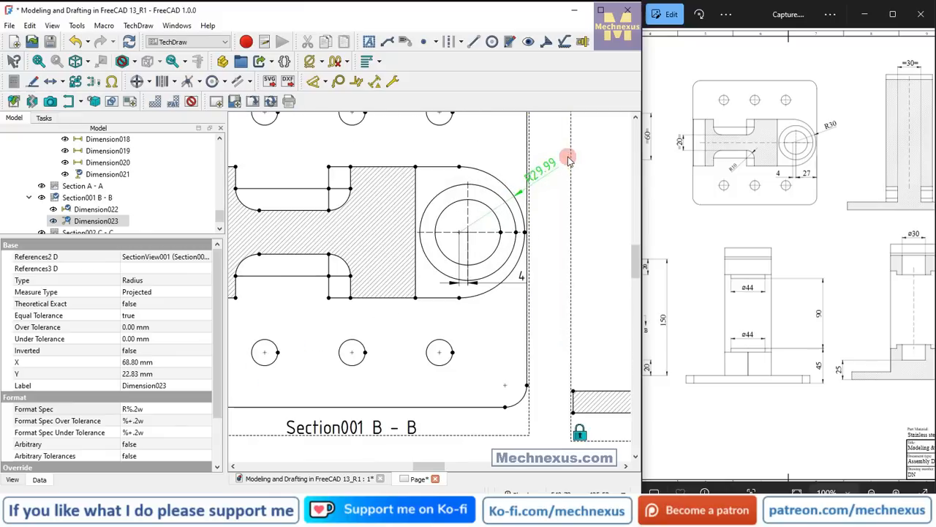
{"action": "left_click", "coordinate": [348, 62]}
{"action": "left_click", "coordinate": [348, 77]}
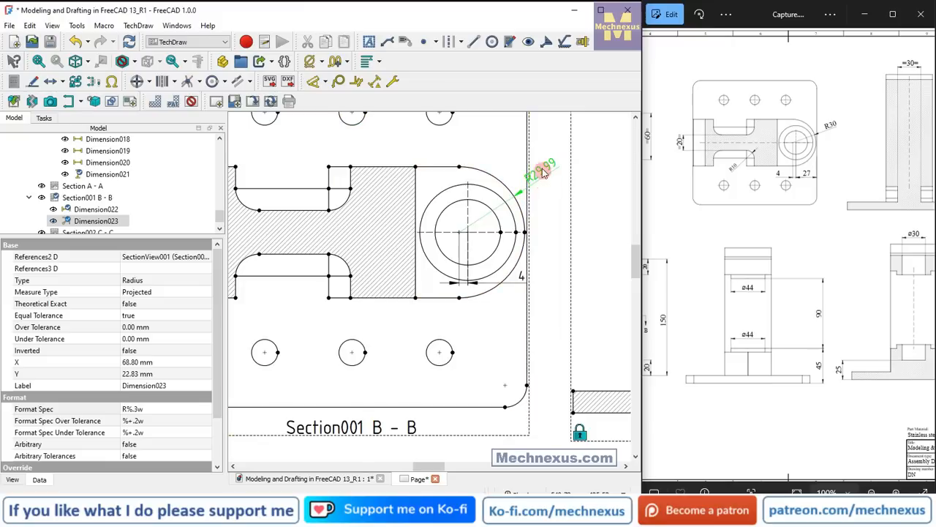
{"action": "left_click", "coordinate": [348, 62]}
{"action": "left_click", "coordinate": [356, 79]}
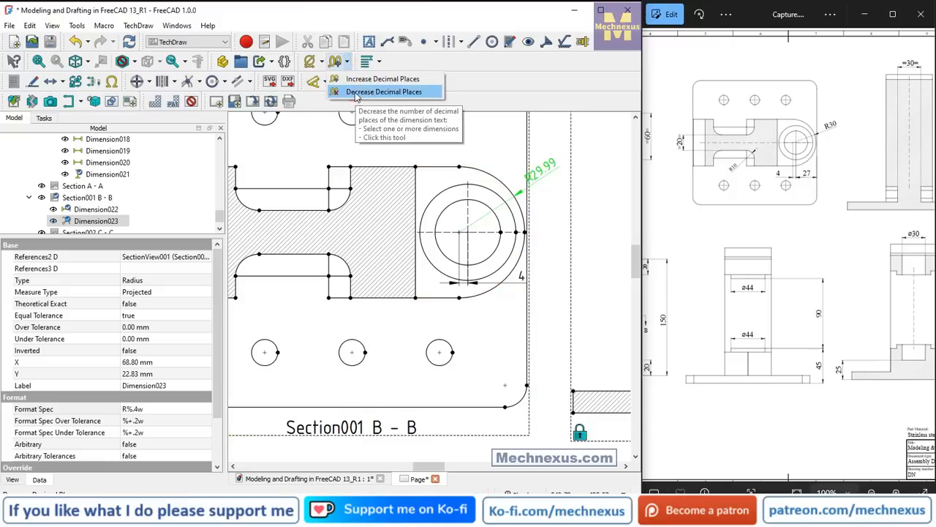
{"action": "left_click", "coordinate": [354, 92]}
{"action": "left_click", "coordinate": [348, 63]}
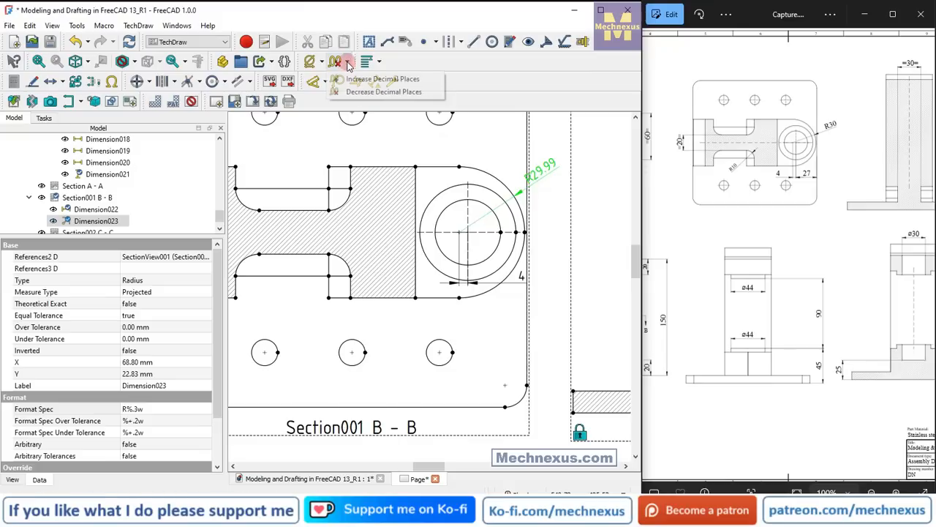
{"action": "left_click", "coordinate": [369, 92]}
Move the rounded end's radius dimension text slightly lower and reduce the dimension to one decimal place.
{"action": "left_click", "coordinate": [558, 201]}
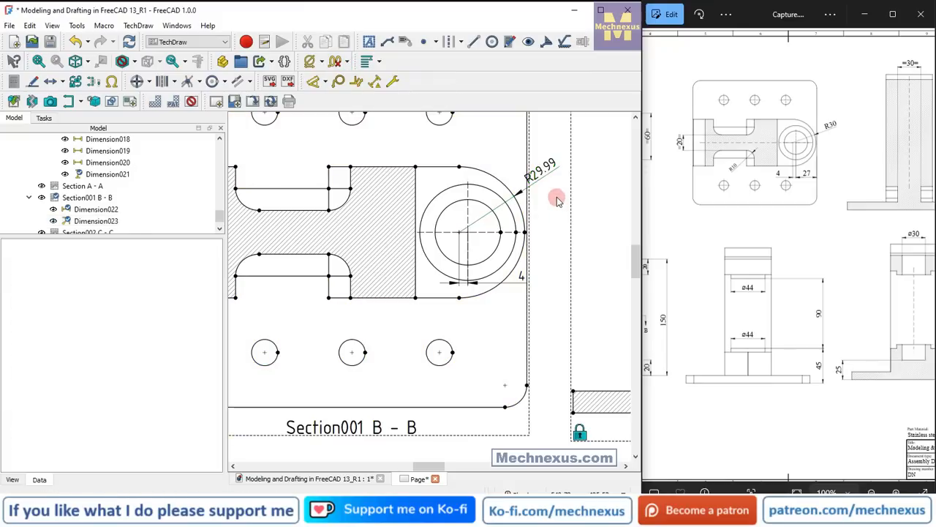
{"action": "left_click_drag", "start_coordinate": [549, 173], "coordinate": [550, 192]}
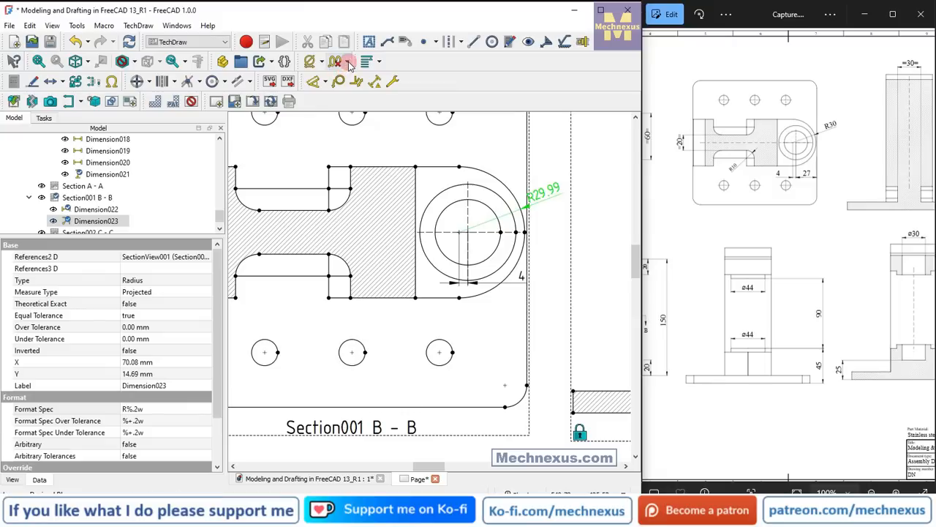
{"action": "left_click", "coordinate": [347, 62]}
{"action": "left_click", "coordinate": [348, 94]}
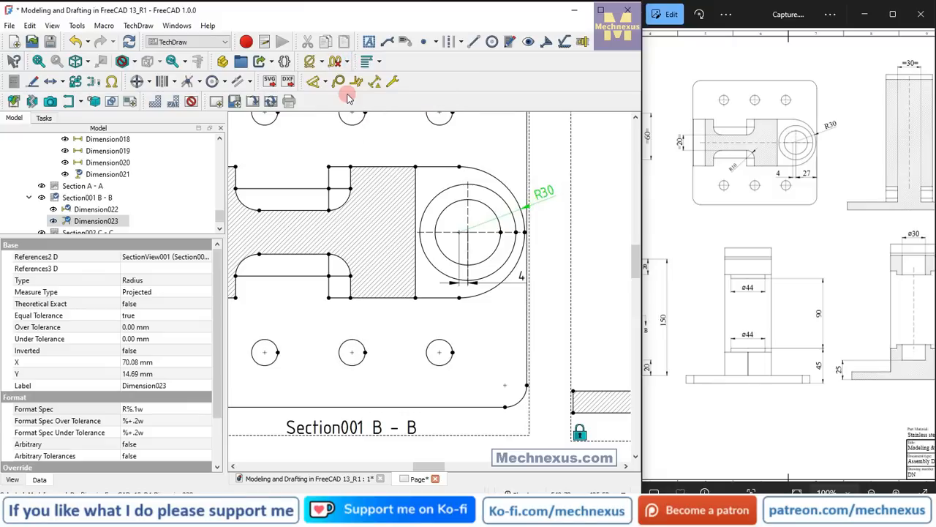
Dimension horizontally from the circles' vertical centerline to the plate's right edge, place it above the rounded end, and use one decimal place.
{"action": "scroll", "coordinate": [548, 236], "scroll_direction": "down", "scroll_amount": 5}
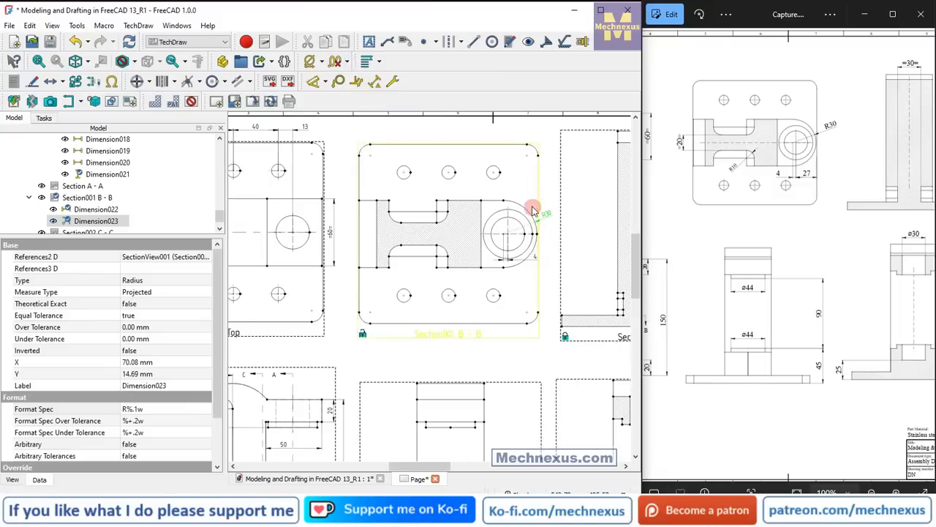
{"action": "scroll", "coordinate": [533, 211], "scroll_direction": "up", "scroll_amount": 5}
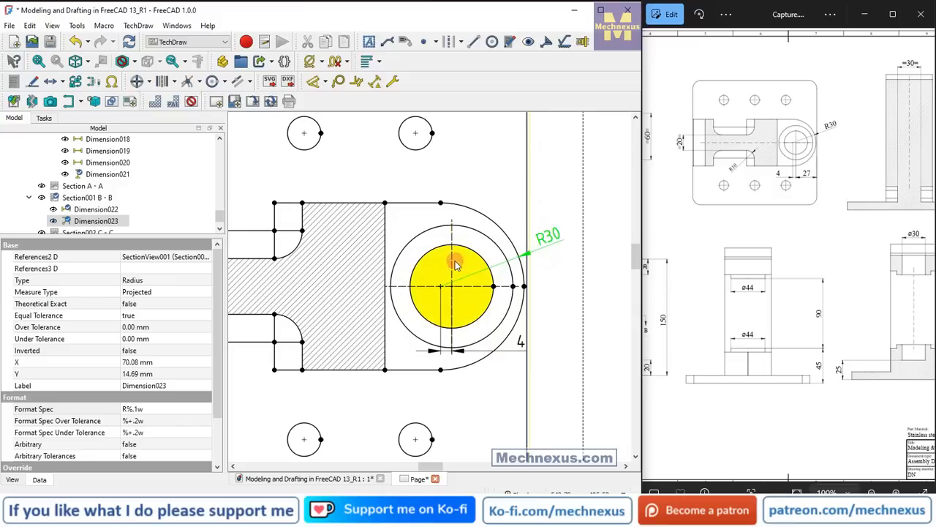
{"action": "left_click", "coordinate": [530, 217]}
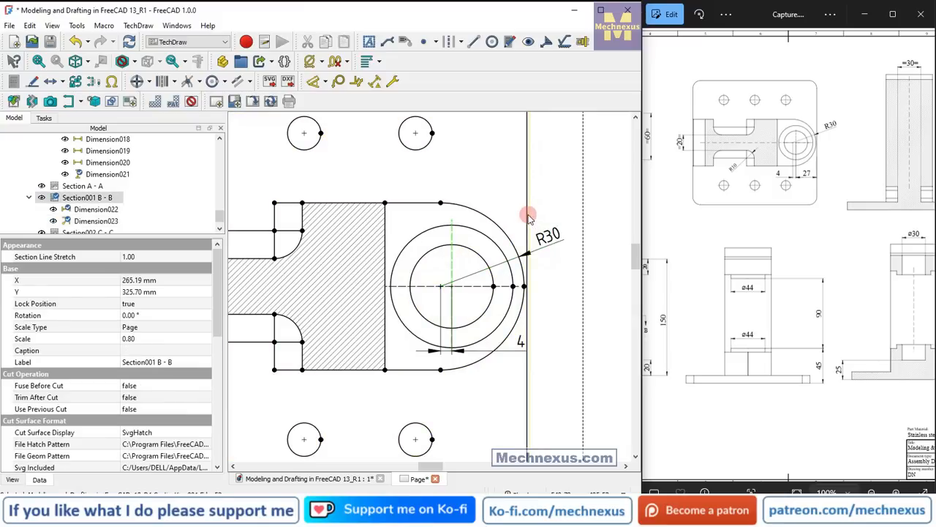
{"action": "left_click", "coordinate": [324, 81]}
{"action": "left_click", "coordinate": [320, 128]}
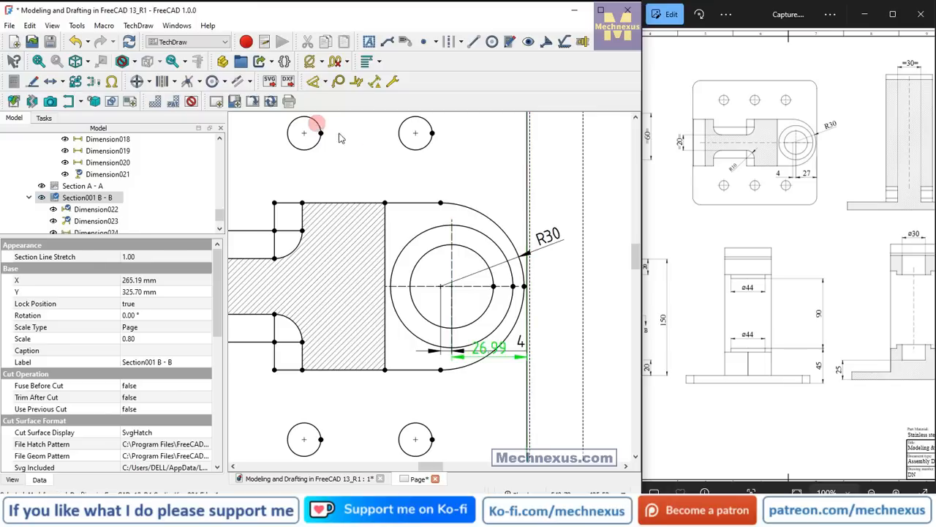
{"action": "left_click_drag", "start_coordinate": [497, 200], "coordinate": [492, 160]}
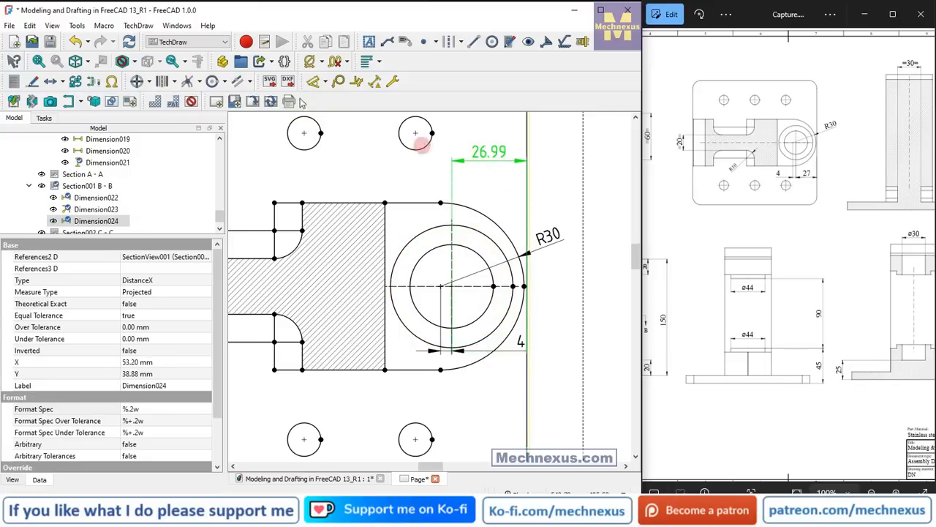
{"action": "left_click", "coordinate": [347, 62]}
{"action": "left_click", "coordinate": [338, 90]}
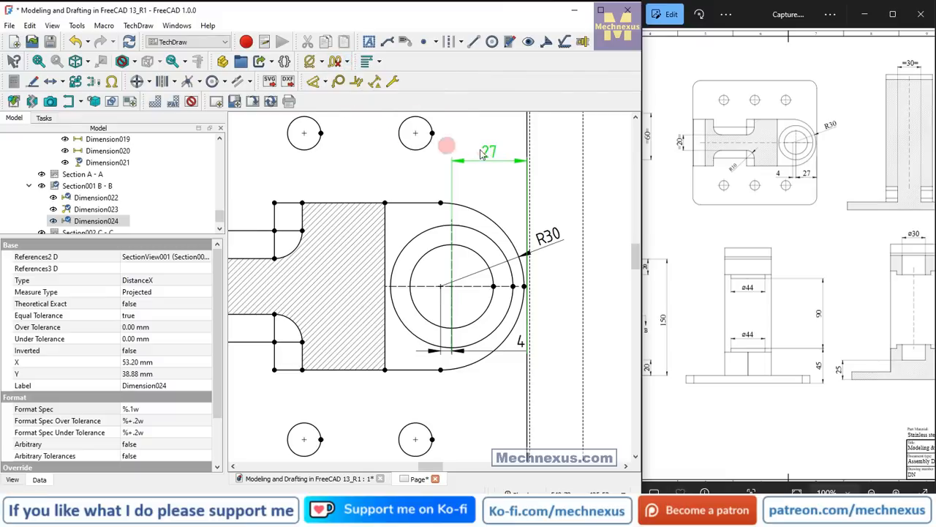
Add a radius dimension to the lower pocket's right fillet in Section B - B, placing its text below left of the fillet.
{"action": "scroll", "coordinate": [530, 196], "scroll_direction": "down", "scroll_amount": 3}
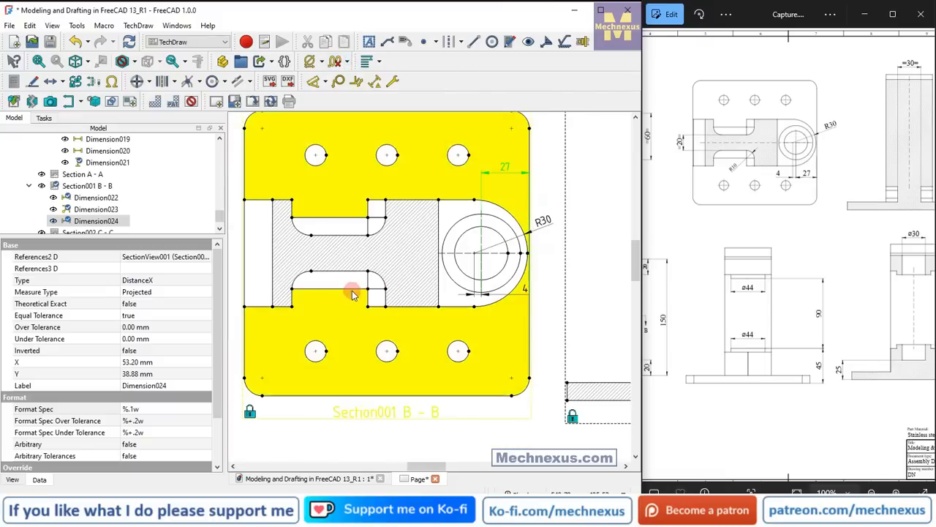
{"action": "left_click", "coordinate": [383, 280]}
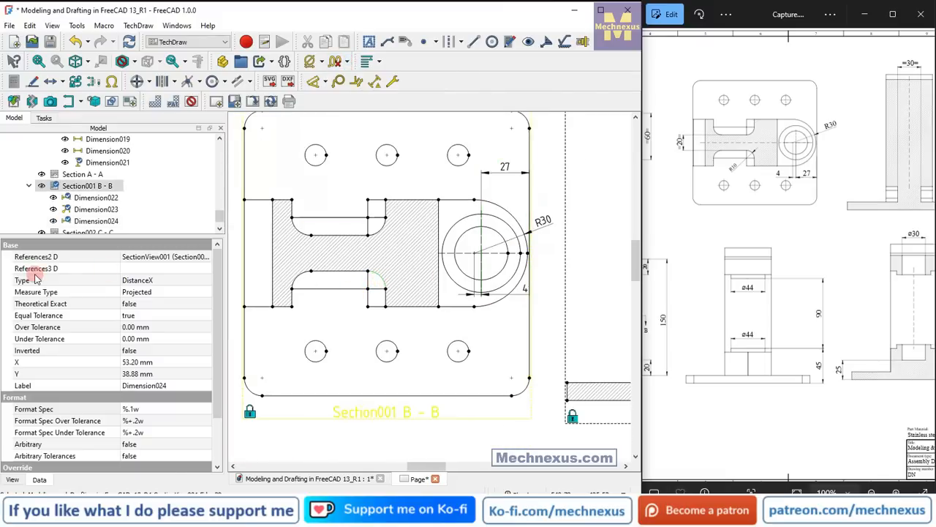
{"action": "left_click", "coordinate": [314, 82]}
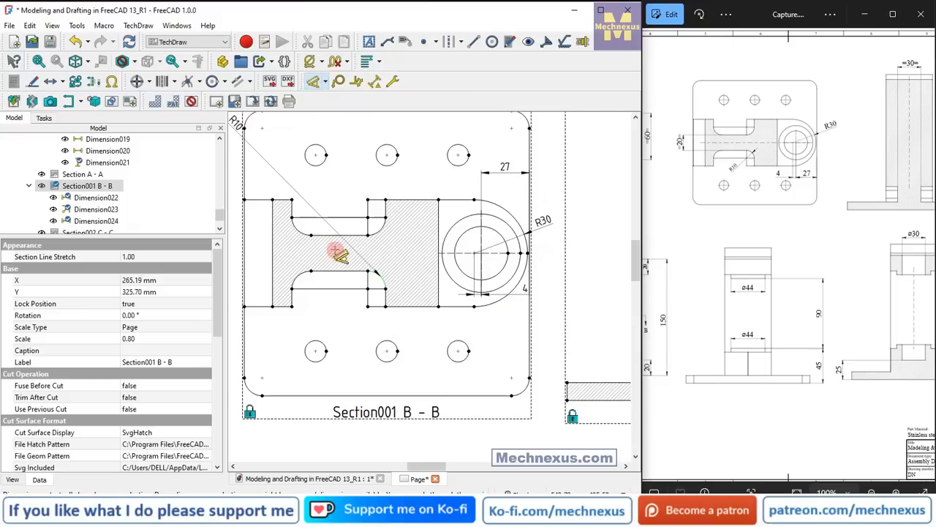
{"action": "left_click", "coordinate": [325, 295]}
Dimension the thickness of the hatched web between the two pocket edges in Section B - B, placing it left of the hatching.
{"action": "scroll", "coordinate": [457, 265], "scroll_direction": "down", "scroll_amount": 2}
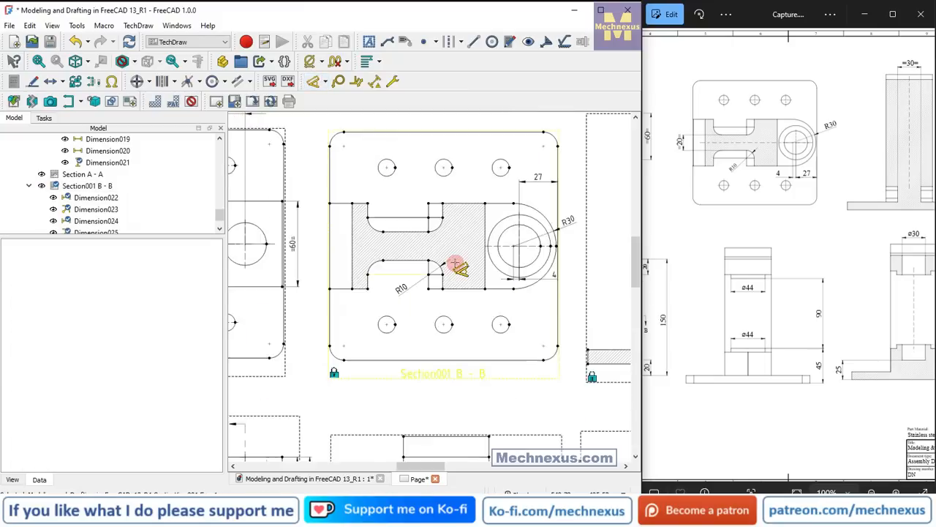
{"action": "scroll", "coordinate": [448, 241], "scroll_direction": "up", "scroll_amount": 1}
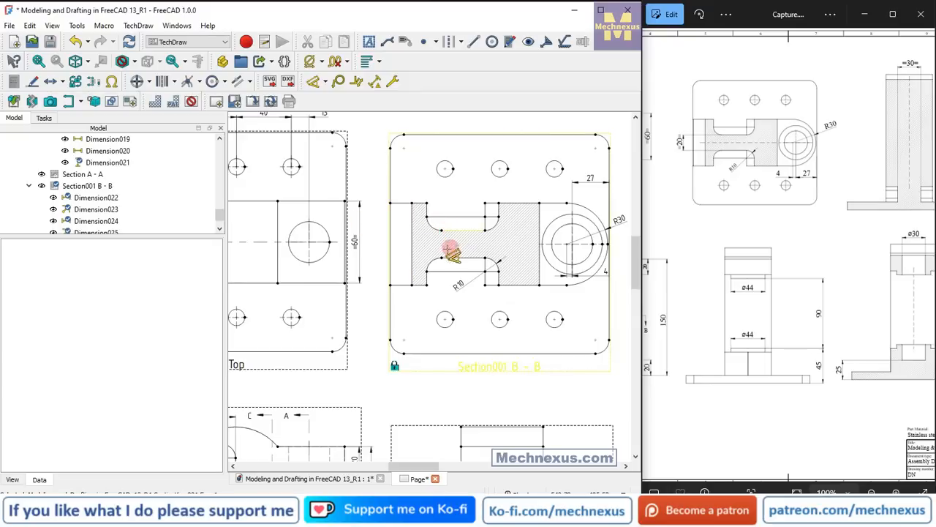
{"action": "scroll", "coordinate": [447, 247], "scroll_direction": "up", "scroll_amount": 3}
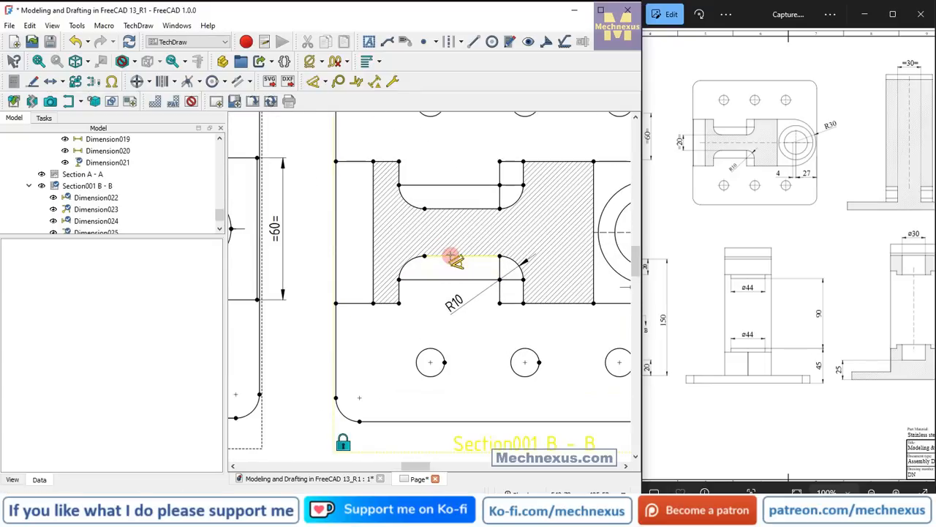
{"action": "left_click", "coordinate": [454, 257]}
{"action": "left_click", "coordinate": [458, 210]}
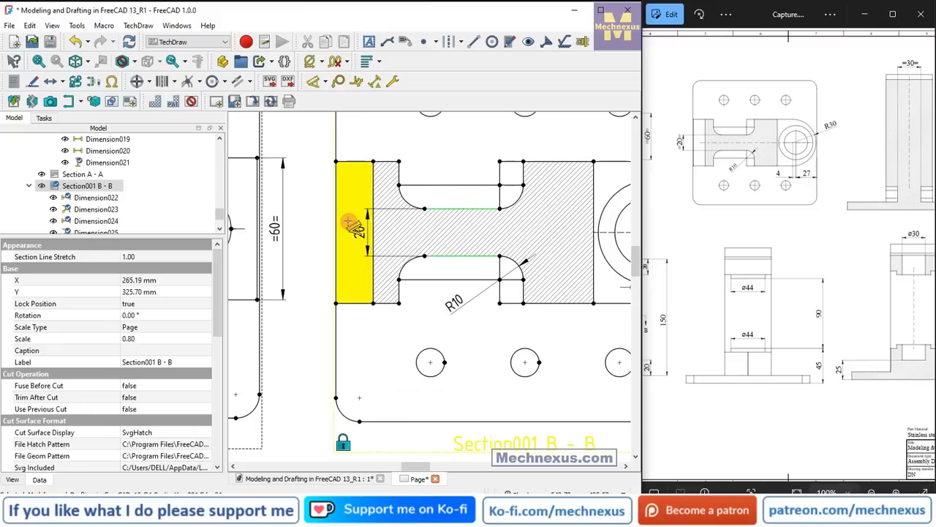
{"action": "left_click", "coordinate": [345, 221]}
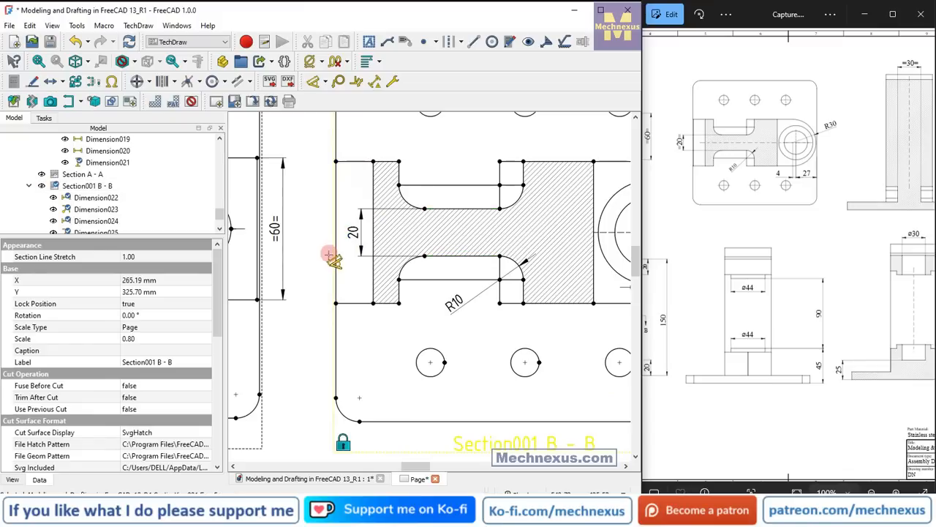
Add a horizontal centerline between the plate's upper and lower edges in Section B - B.
{"action": "scroll", "coordinate": [359, 277], "scroll_direction": "down", "scroll_amount": 1}
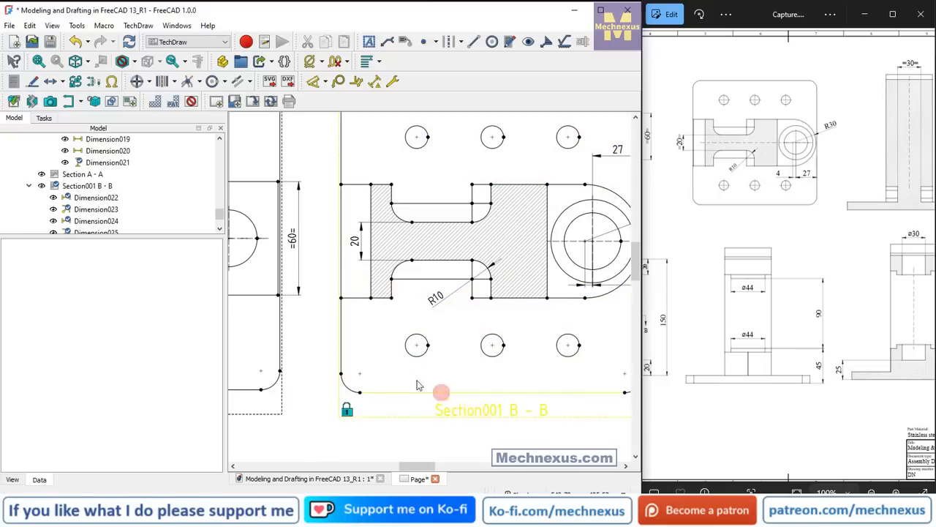
{"action": "left_click", "coordinate": [441, 394]}
{"action": "scroll", "coordinate": [387, 351], "scroll_direction": "down", "scroll_amount": 2}
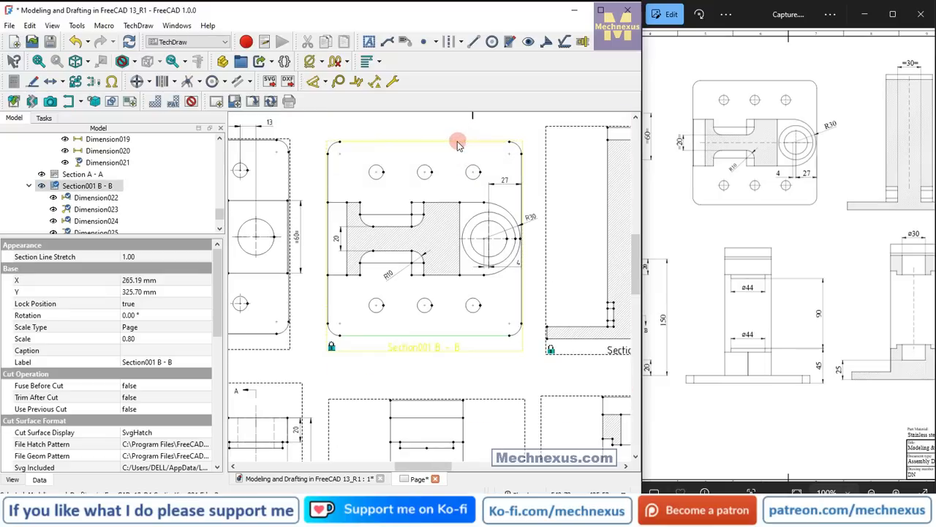
{"action": "left_click", "coordinate": [461, 42]}
{"action": "left_click", "coordinate": [457, 66]}
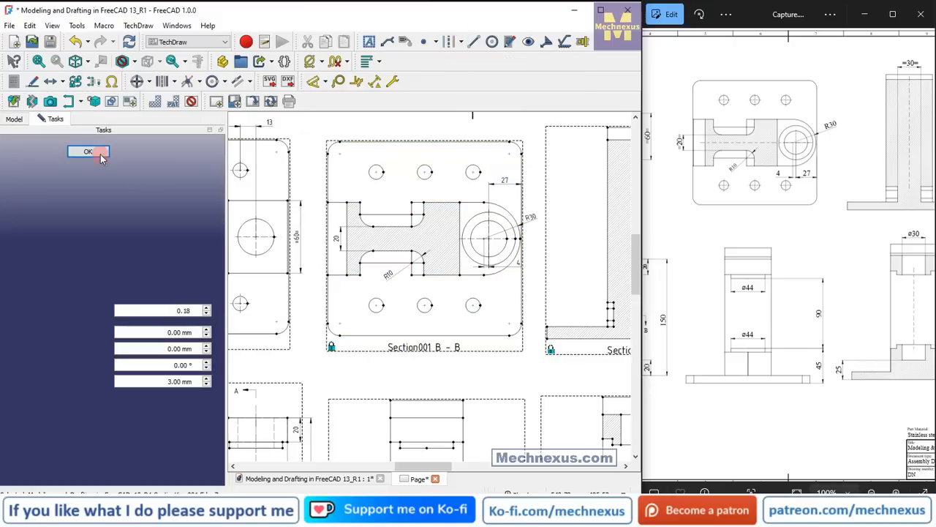
{"action": "left_click", "coordinate": [88, 151]}
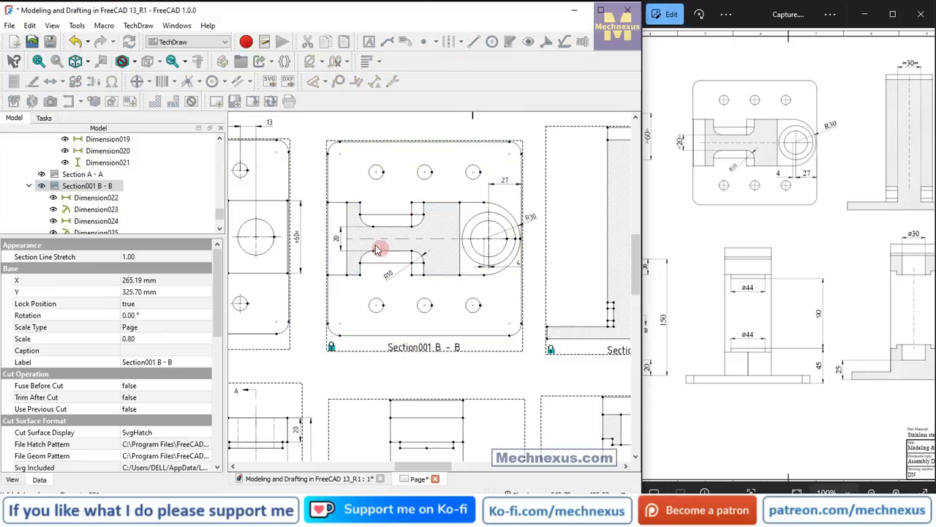
Move the web's thickness dimension outside the plate's left edge in Section B - B and enclose its value in equals signs.
{"action": "scroll", "coordinate": [338, 243], "scroll_direction": "up", "scroll_amount": 2}
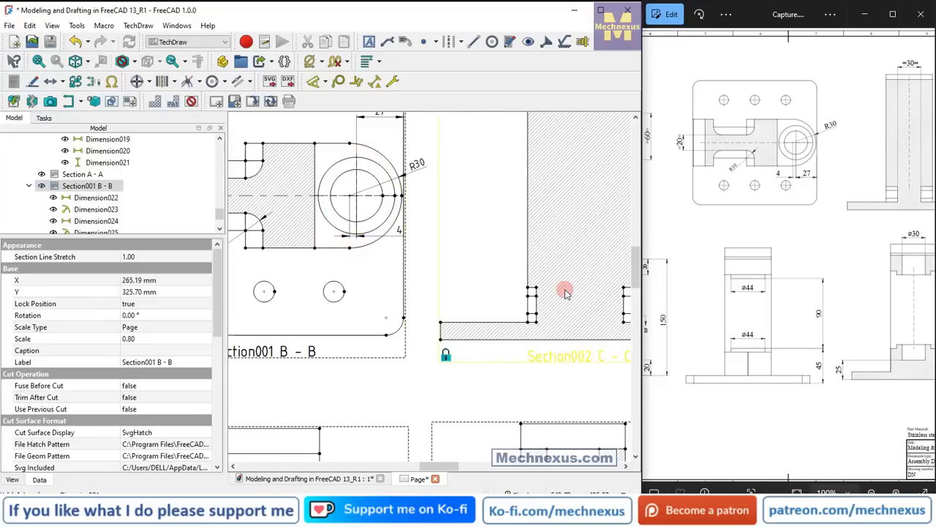
{"action": "scroll", "coordinate": [564, 288], "scroll_direction": "down", "scroll_amount": 1}
{"action": "scroll", "coordinate": [251, 218], "scroll_direction": "up", "scroll_amount": 2}
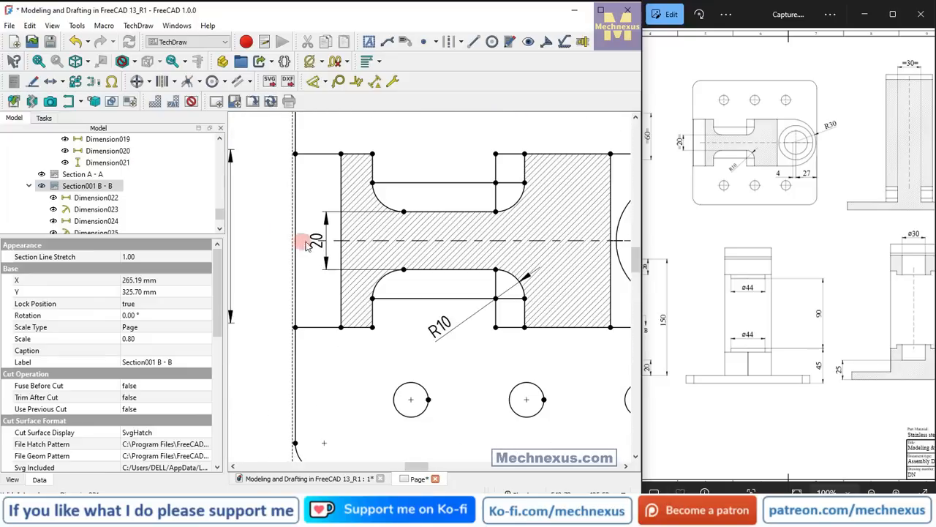
{"action": "left_click_drag", "start_coordinate": [316, 243], "coordinate": [263, 241]}
{"action": "left_click", "coordinate": [153, 409]}
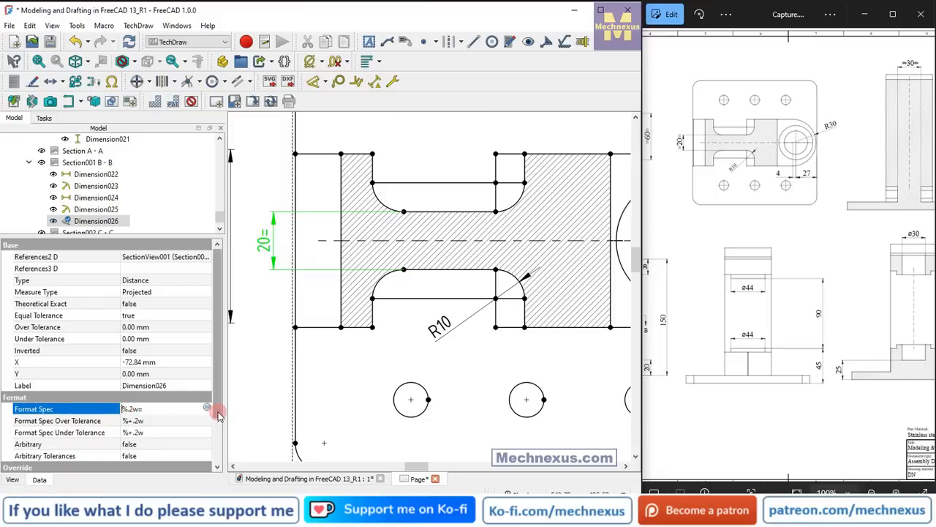
{"action": "left_click", "coordinate": [378, 335]}
{"action": "scroll", "coordinate": [378, 335], "scroll_direction": "down", "scroll_amount": 3}
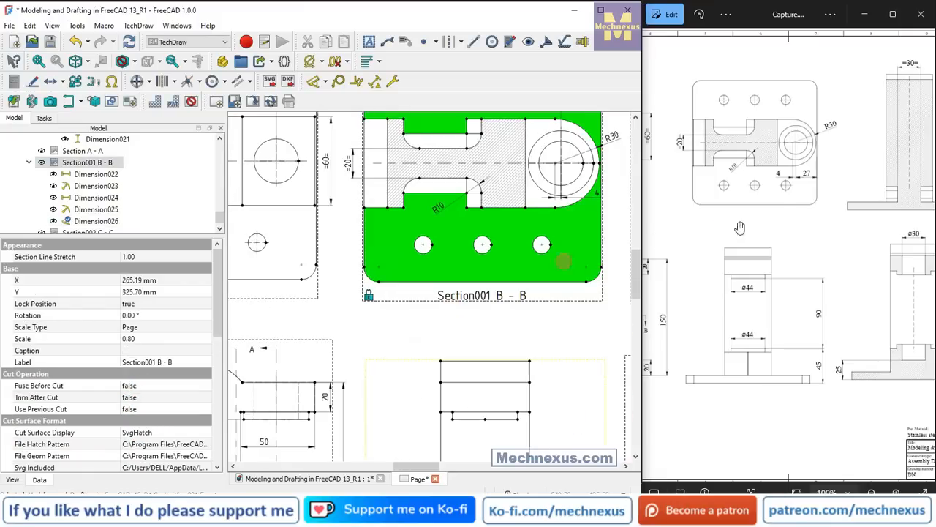
Examine the reference drawing's remaining section views alongside the sheet's view layout.
{"action": "left_click_drag", "start_coordinate": [804, 211], "coordinate": [717, 216]}
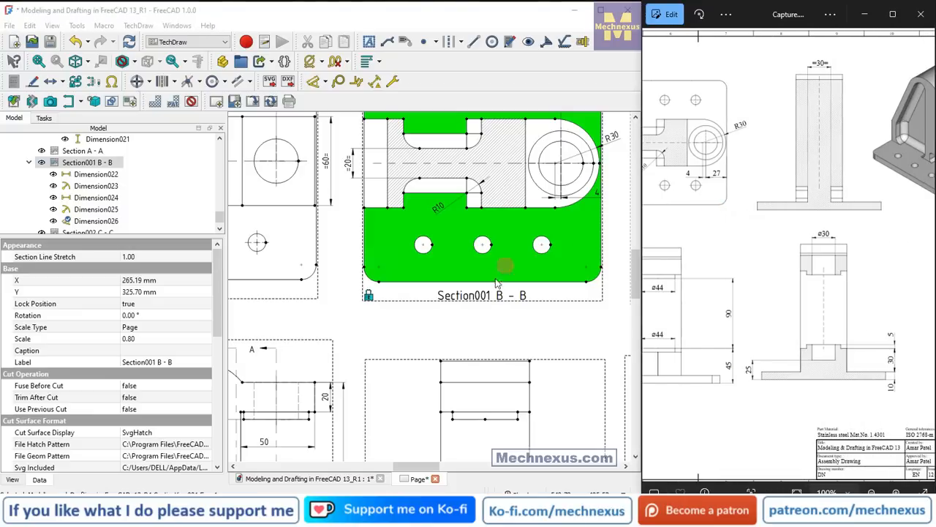
{"action": "scroll", "coordinate": [396, 306], "scroll_direction": "down", "scroll_amount": 5}
{"action": "scroll", "coordinate": [395, 303], "scroll_direction": "up", "scroll_amount": 4}
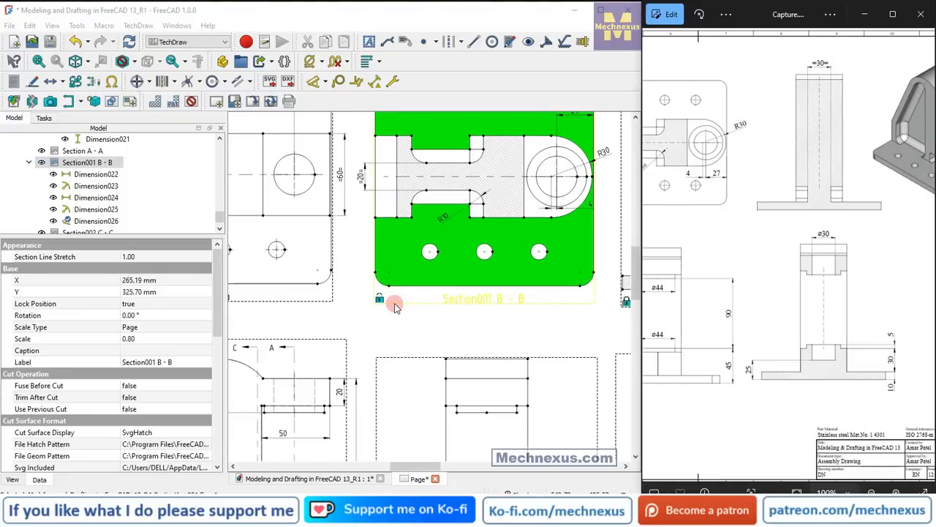
{"action": "scroll", "coordinate": [395, 305], "scroll_direction": "down", "scroll_amount": 3}
{"action": "scroll", "coordinate": [394, 306], "scroll_direction": "down", "scroll_amount": 2}
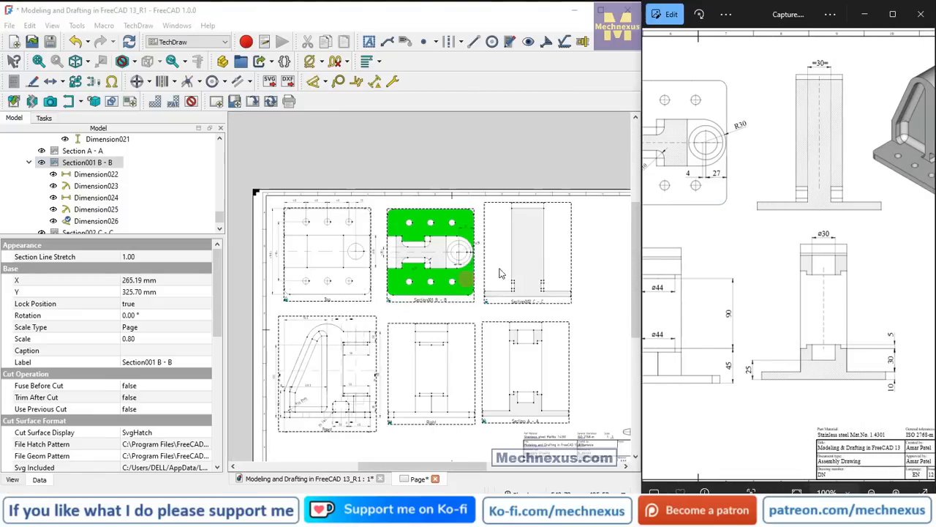
{"action": "scroll", "coordinate": [560, 238], "scroll_direction": "up", "scroll_amount": 2}
{"action": "scroll", "coordinate": [559, 238], "scroll_direction": "up", "scroll_amount": 1}
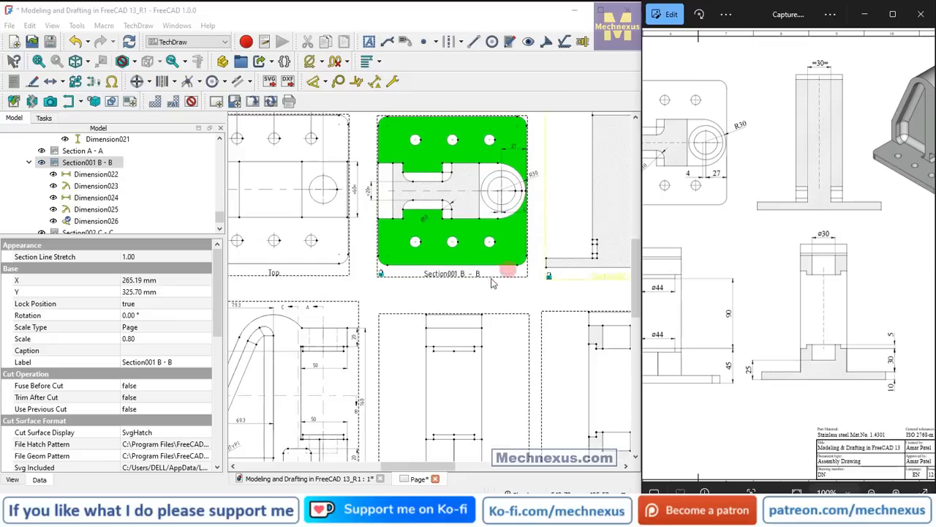
{"action": "left_click", "coordinate": [490, 297]}
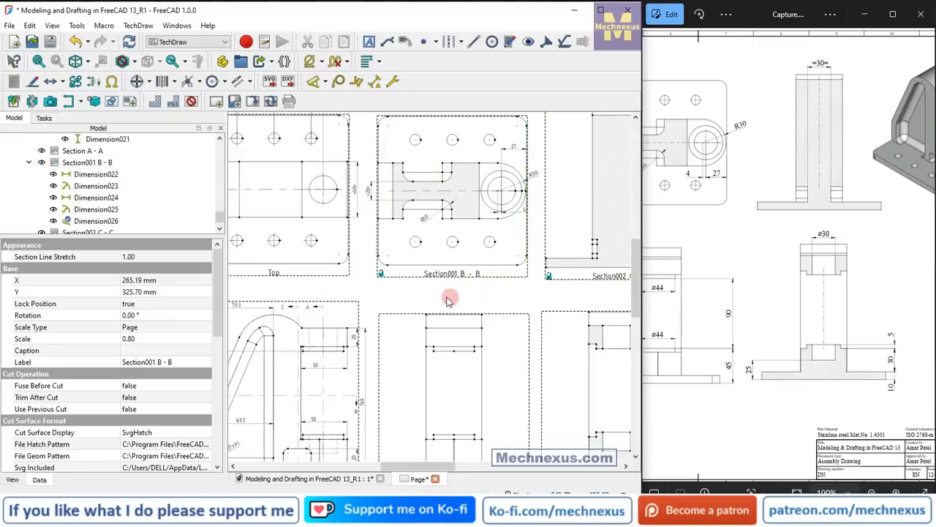
{"action": "scroll", "coordinate": [434, 302], "scroll_direction": "up", "scroll_amount": 1}
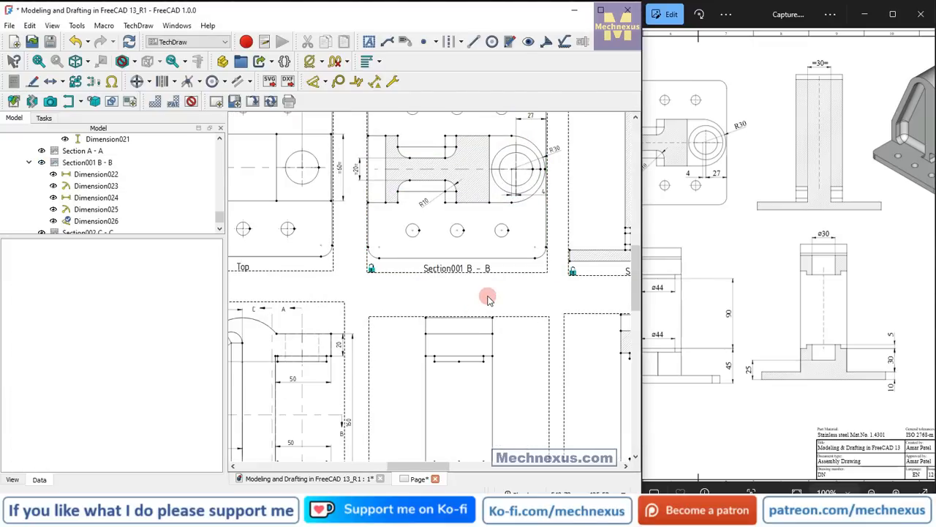
Add a vertical centerline between the two side edges of the hatched column in Section C - C.
{"action": "middle_click_drag", "start_coordinate": [481, 301], "coordinate": [289, 393]}
{"action": "scroll", "coordinate": [288, 393], "scroll_direction": "up", "scroll_amount": 1}
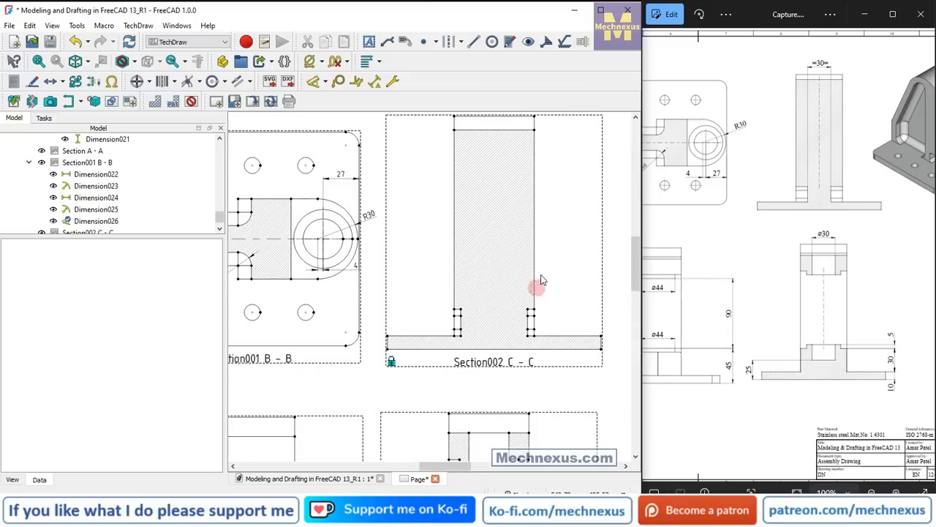
{"action": "left_click", "coordinate": [536, 212]}
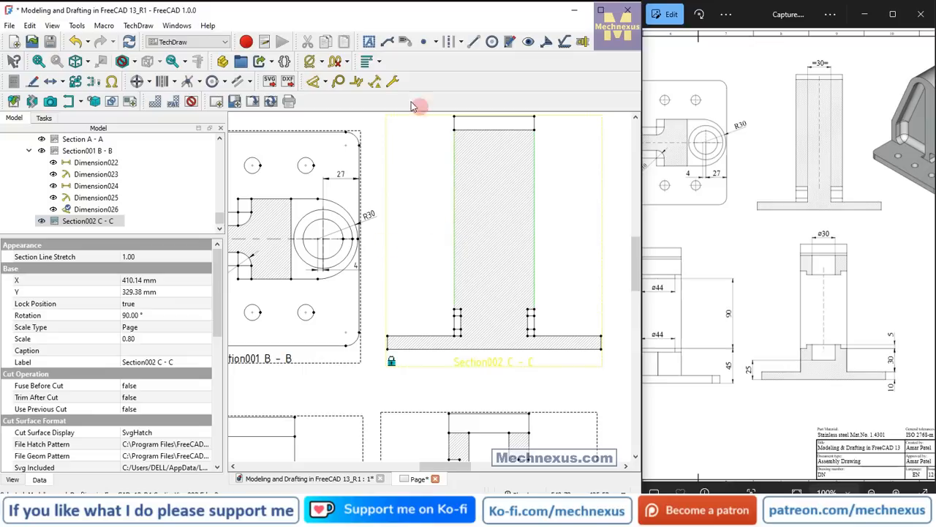
{"action": "left_click", "coordinate": [462, 42]}
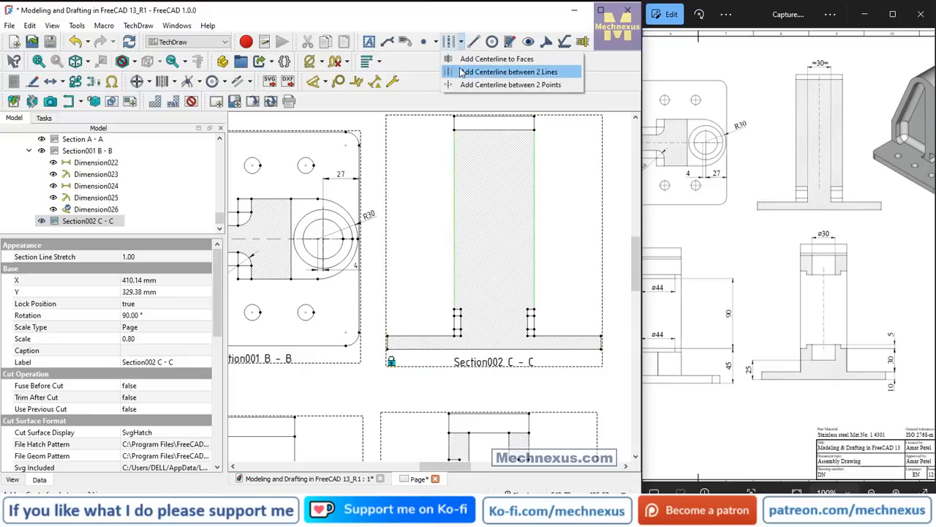
{"action": "left_click", "coordinate": [505, 71]}
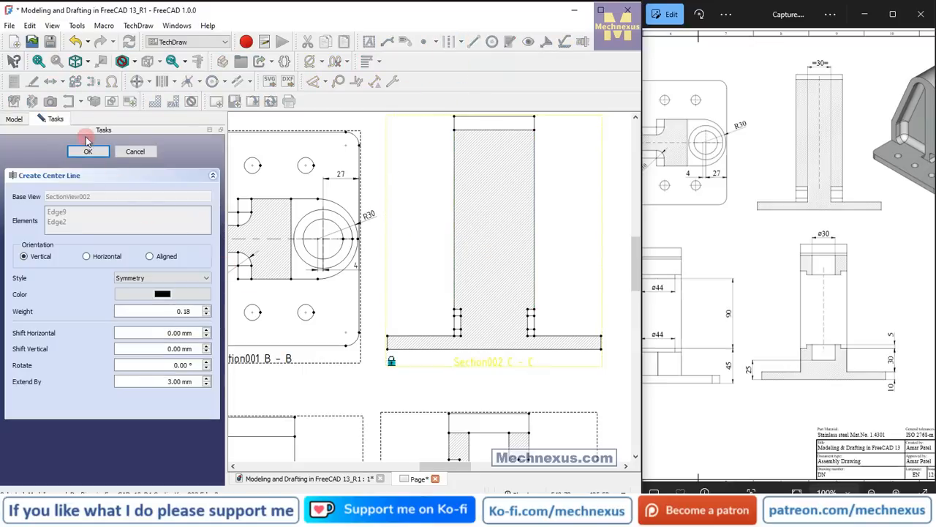
Dimension the base plate's overall width horizontally in Section C - C and place the dimension below the view.
{"action": "left_click", "coordinate": [441, 382]}
{"action": "left_click", "coordinate": [446, 366]}
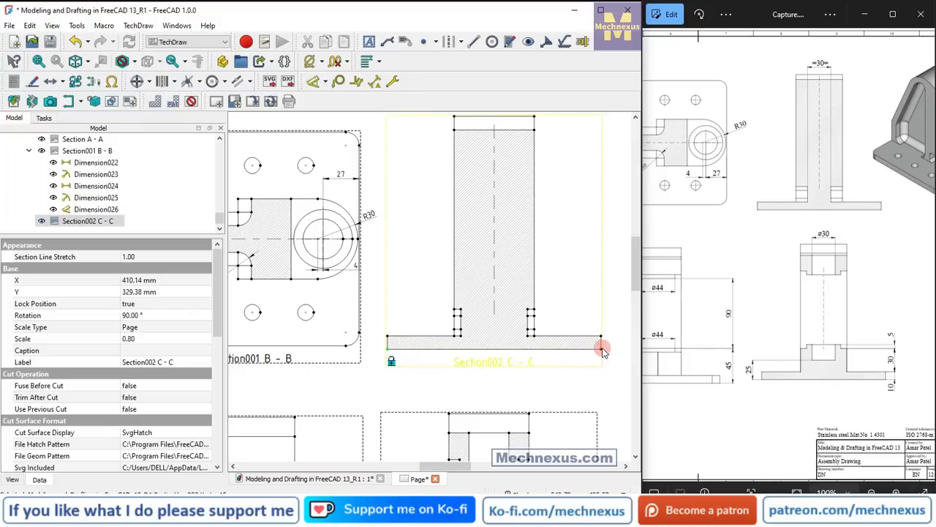
{"action": "left_click", "coordinate": [328, 84]}
{"action": "left_click", "coordinate": [325, 130]}
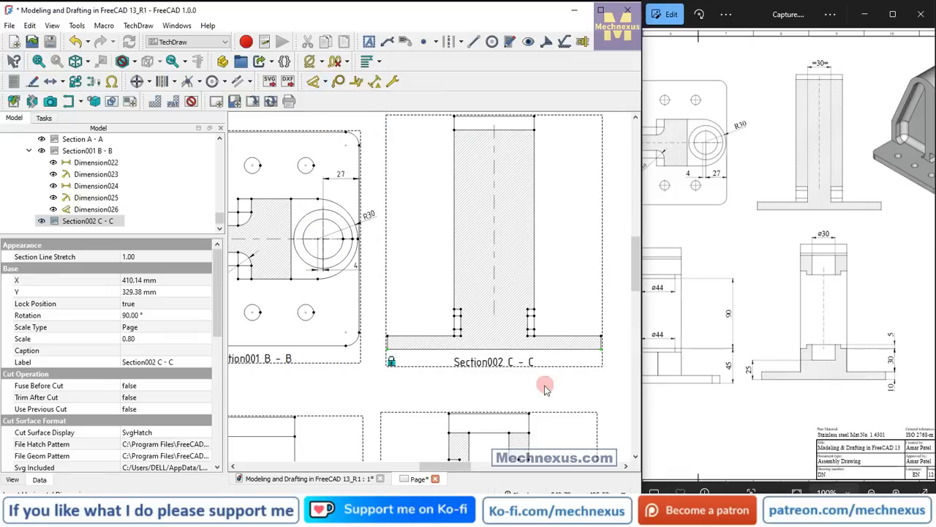
{"action": "left_click", "coordinate": [497, 351]}
{"action": "left_click", "coordinate": [497, 363]}
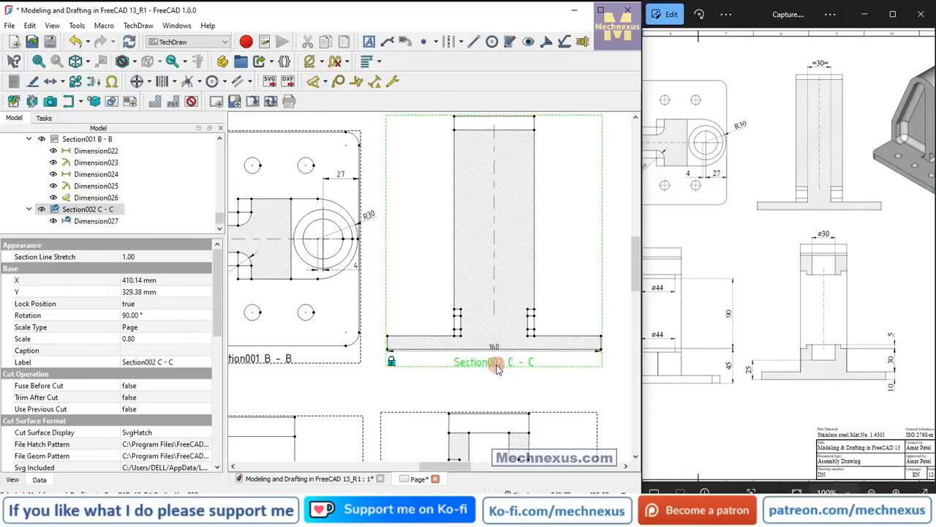
{"action": "scroll", "coordinate": [495, 364], "scroll_direction": "up", "scroll_amount": 3}
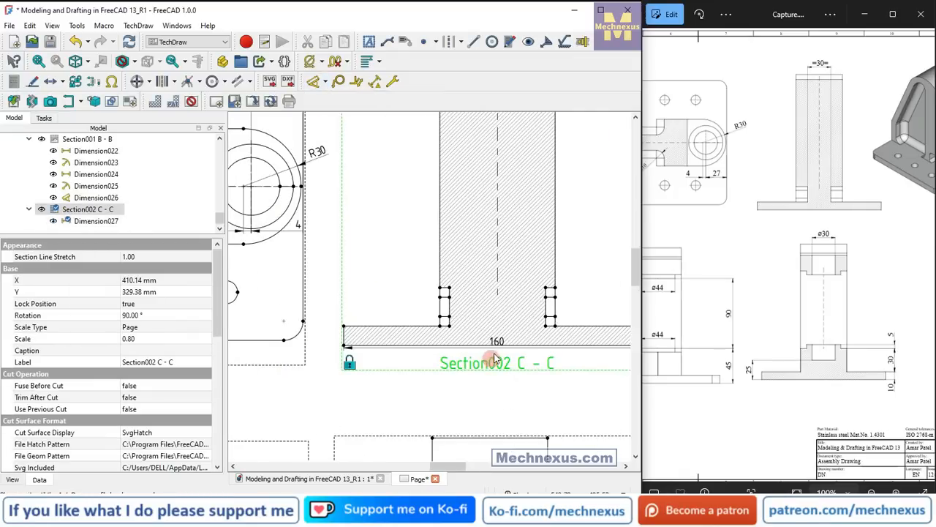
{"action": "left_click_drag", "start_coordinate": [504, 337], "coordinate": [501, 375]}
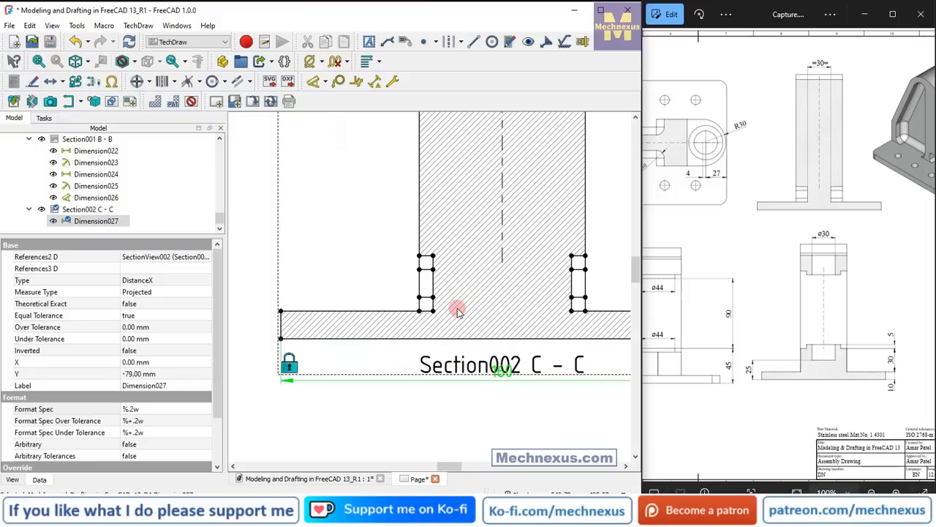
Dimension horizontally between the inner upper corners of the two side recesses in Section C - C, placing the dimension above them.
{"action": "scroll", "coordinate": [458, 312], "scroll_direction": "up", "scroll_amount": 1}
{"action": "scroll", "coordinate": [487, 262], "scroll_direction": "up", "scroll_amount": 2}
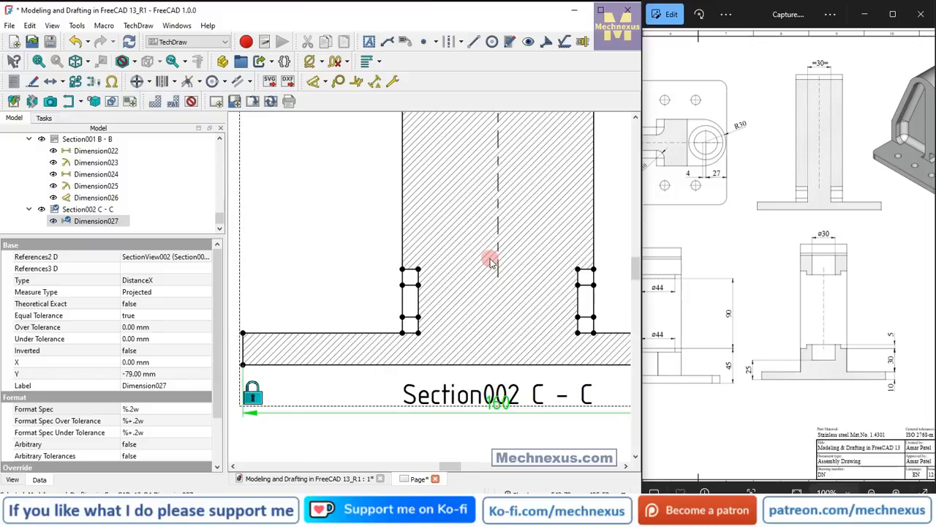
{"action": "left_click", "coordinate": [418, 270]}
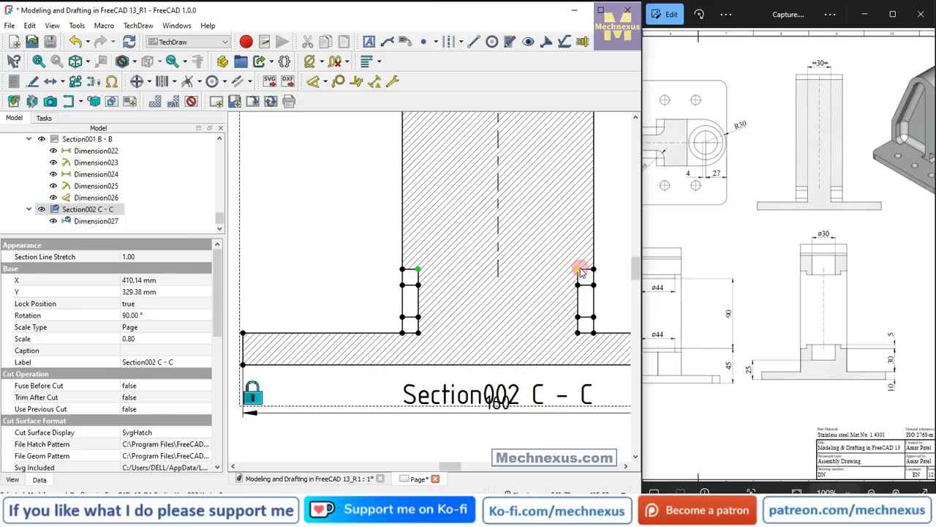
{"action": "left_click", "coordinate": [582, 270], "text": "ctrl"}
{"action": "left_click", "coordinate": [324, 81]}
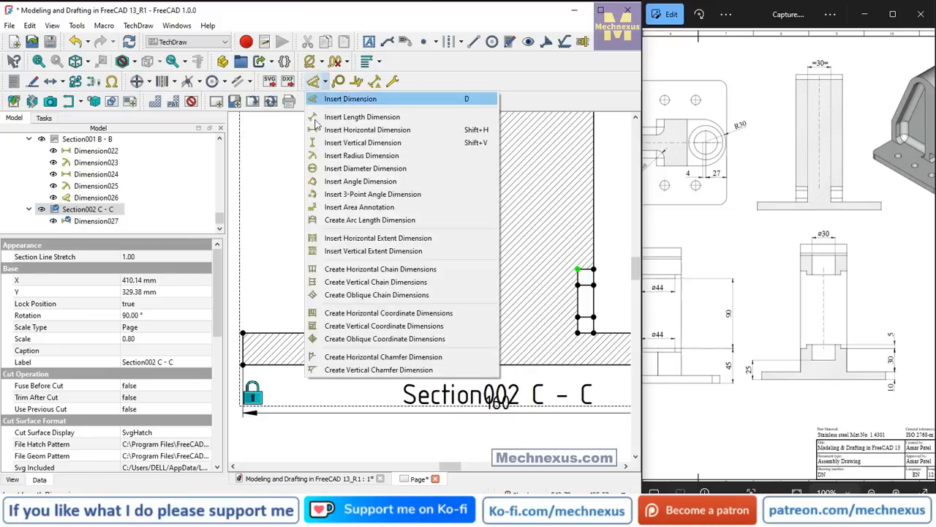
{"action": "left_click", "coordinate": [367, 130]}
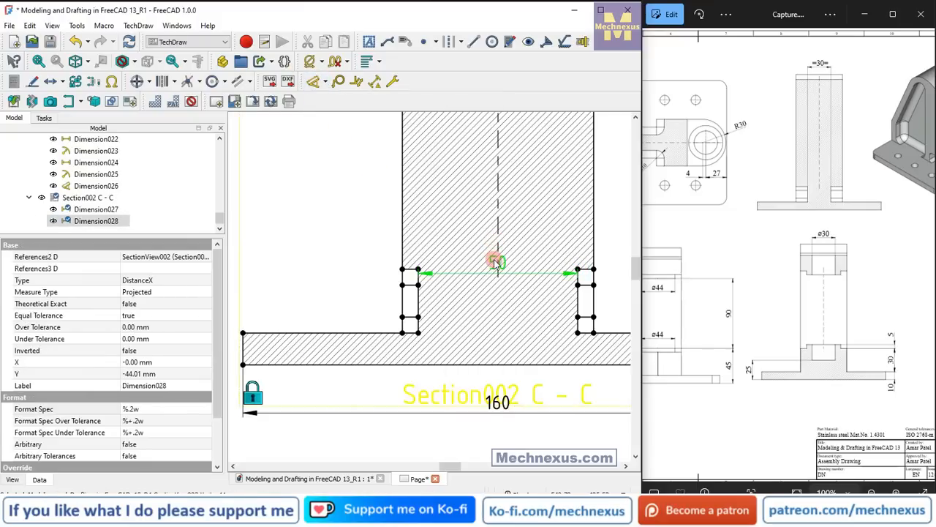
{"action": "left_click_drag", "start_coordinate": [497, 261], "coordinate": [477, 234]}
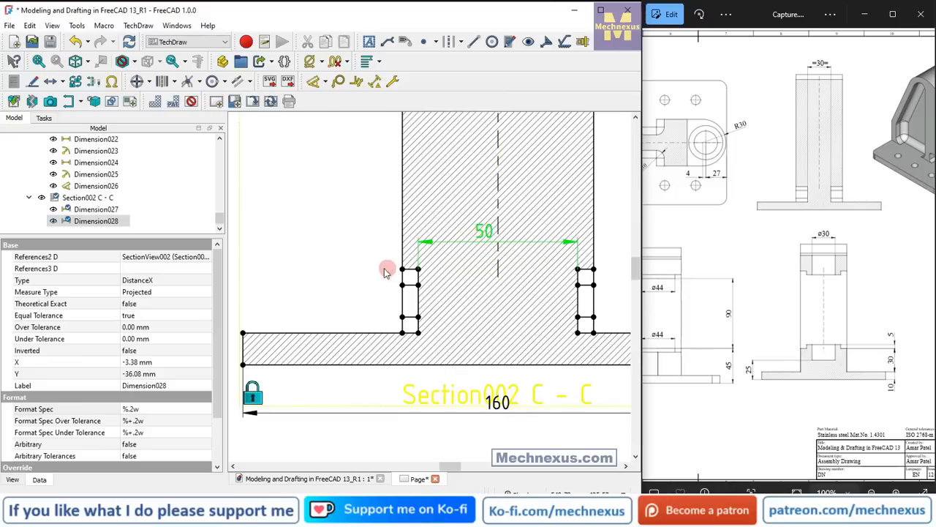
{"action": "left_click", "coordinate": [360, 266]}
{"action": "left_click", "coordinate": [394, 350]}
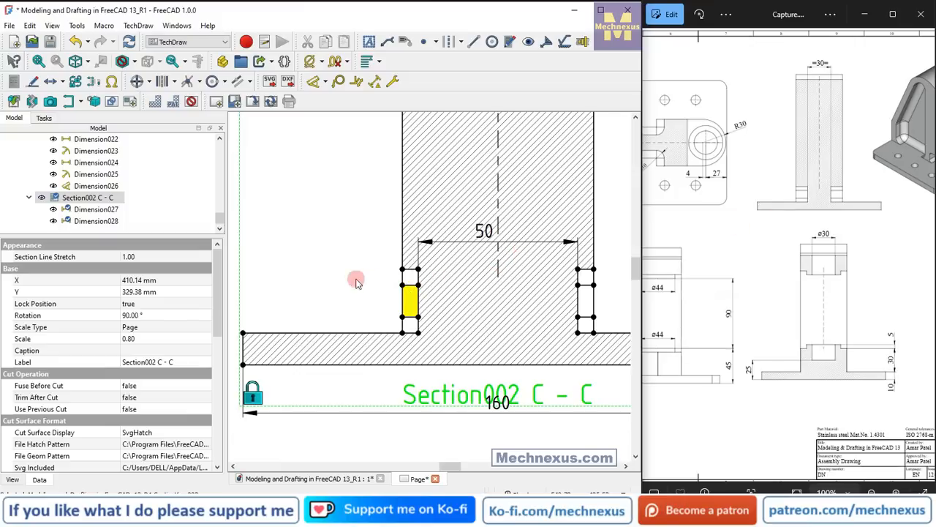
Switch to the 3D model, orbit it to an angled view, and enlarge the model tree area.
{"action": "scroll", "coordinate": [439, 351], "scroll_direction": "down", "scroll_amount": 1}
{"action": "left_click", "coordinate": [324, 479]}
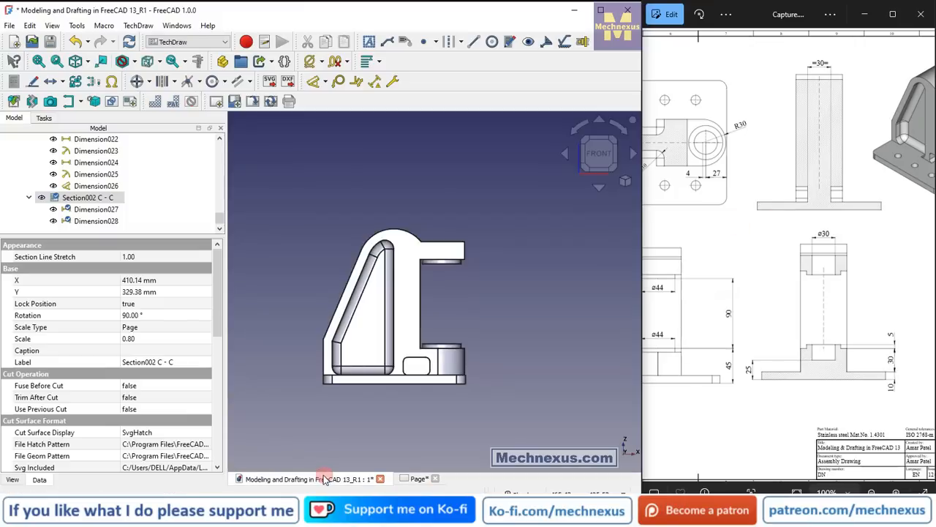
{"action": "middle_click_drag", "start_coordinate": [408, 320], "coordinate": [416, 371]}
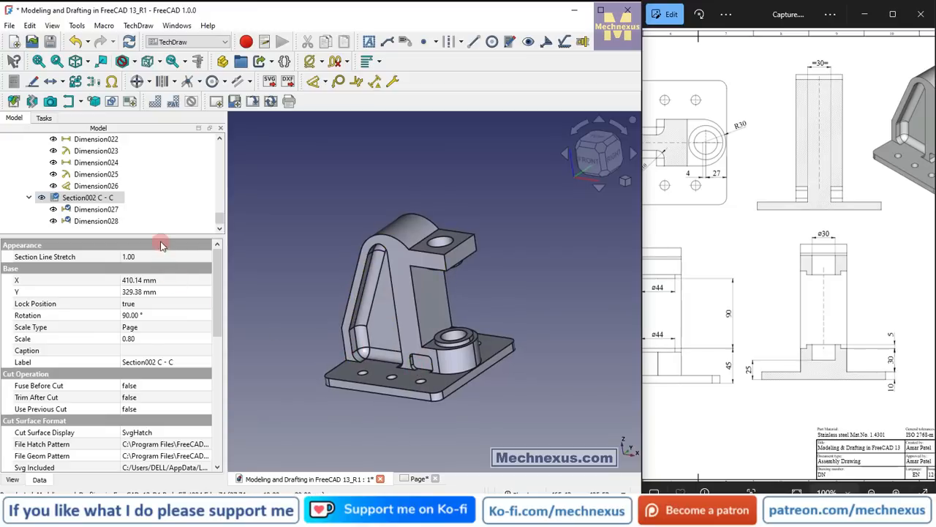
{"action": "left_click_drag", "start_coordinate": [161, 234], "coordinate": [161, 427]}
Show the features Pocket, Pocket002, Fillet003, Fillet001 and Pocket001 one at a time to find the one cutting the side recess.
{"action": "scroll", "coordinate": [165, 308], "scroll_direction": "up", "scroll_amount": 7}
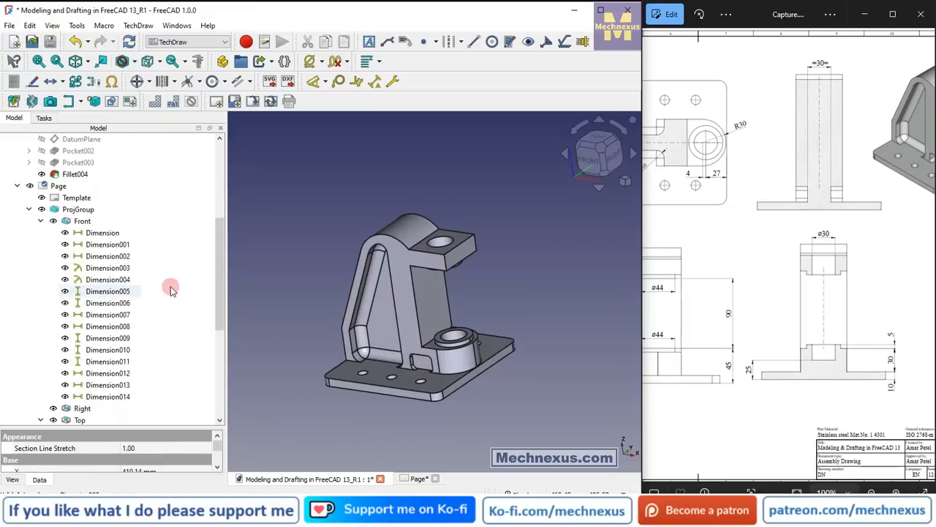
{"action": "scroll", "coordinate": [164, 280], "scroll_direction": "up", "scroll_amount": 2}
{"action": "left_click", "coordinate": [73, 221]}
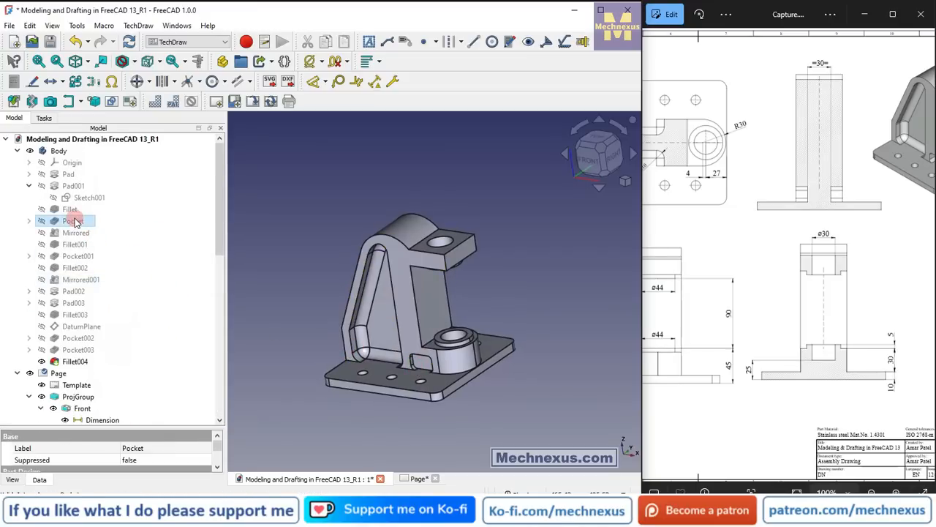
{"action": "key", "text": "space"}
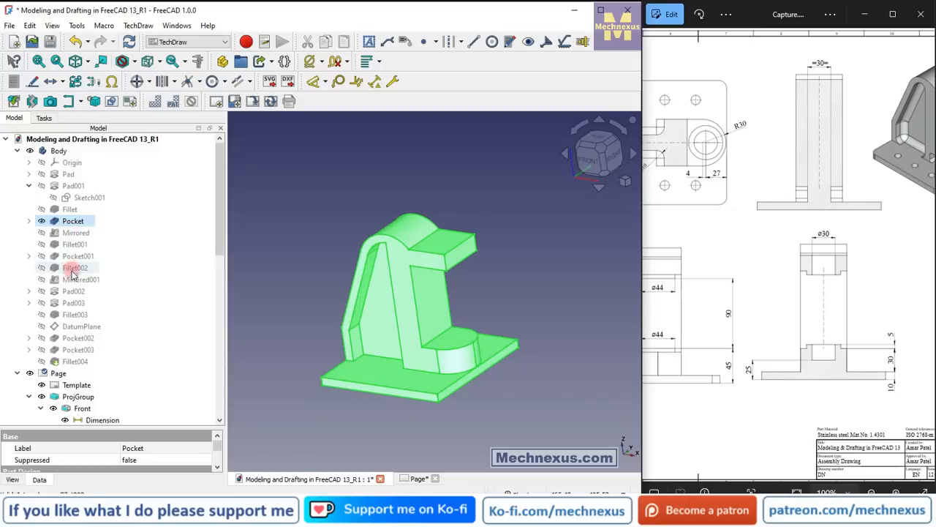
{"action": "left_click", "coordinate": [80, 337]}
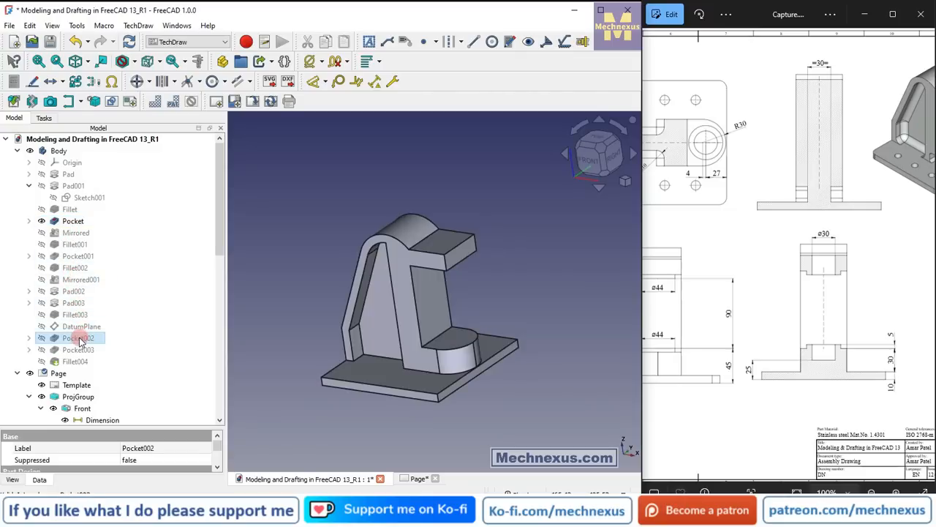
{"action": "key", "text": "space"}
{"action": "left_click", "coordinate": [73, 315]}
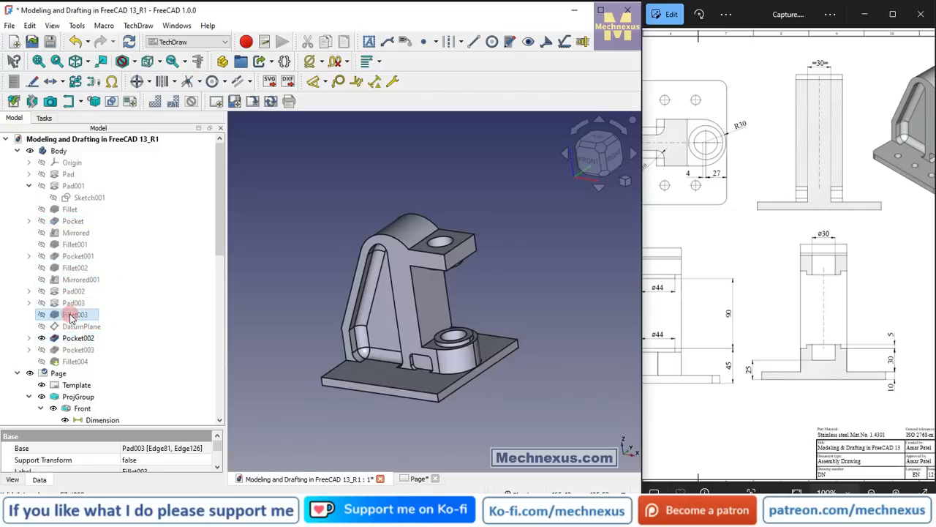
{"action": "key", "text": "space"}
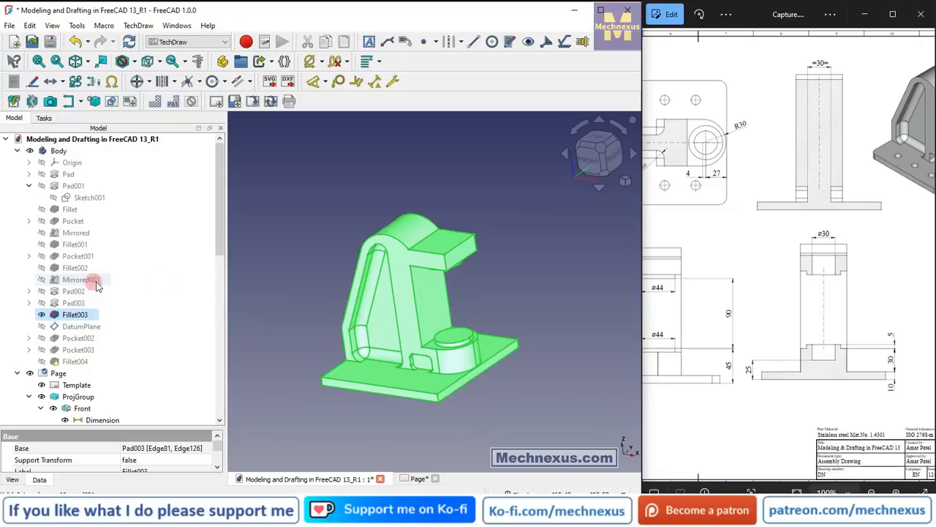
{"action": "left_click", "coordinate": [70, 246]}
{"action": "key", "text": "space"}
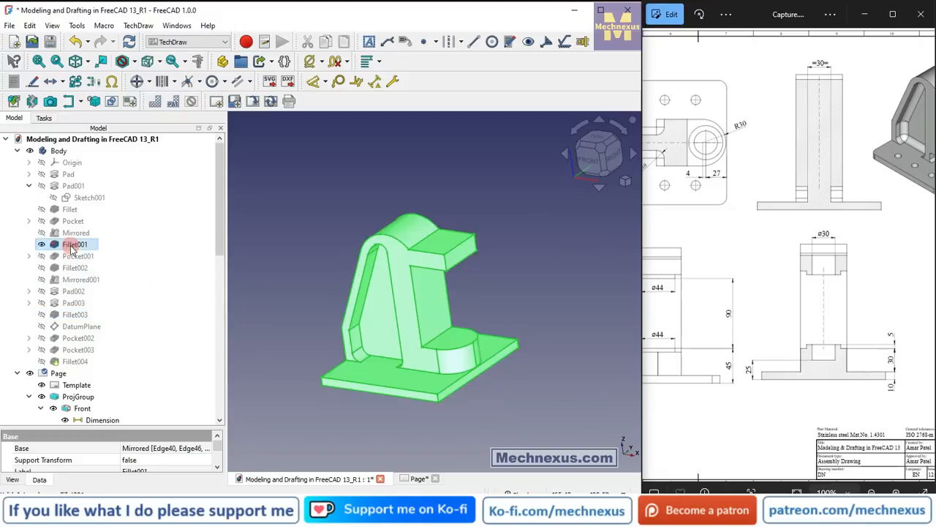
{"action": "left_click", "coordinate": [73, 256]}
{"action": "key", "text": "space"}
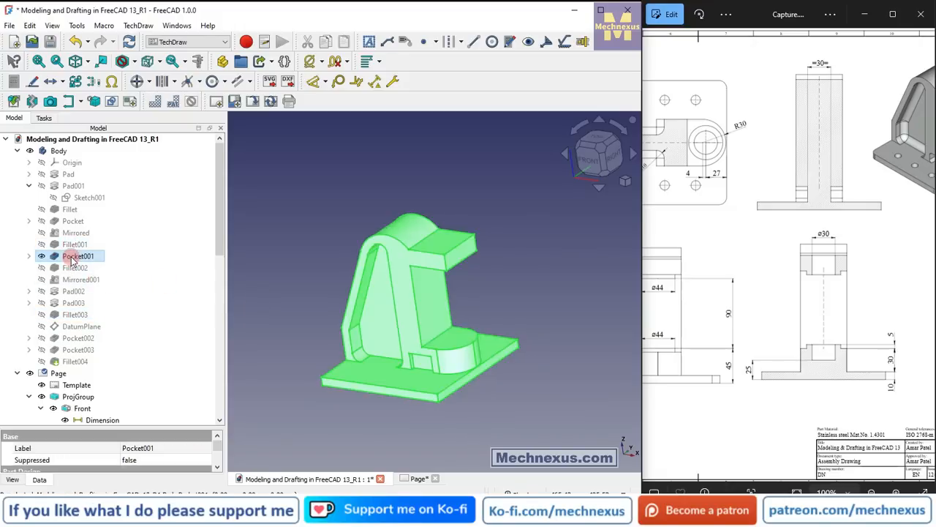
Edit the length of Pocket001 so the web between the two side recesses is 30 mm wide.
{"action": "right_click", "coordinate": [94, 261]}
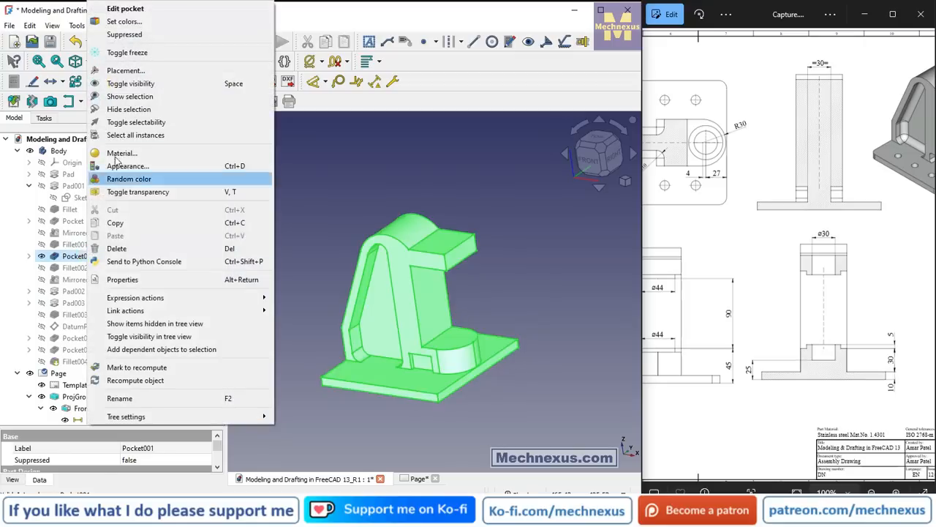
{"action": "left_click", "coordinate": [137, 11]}
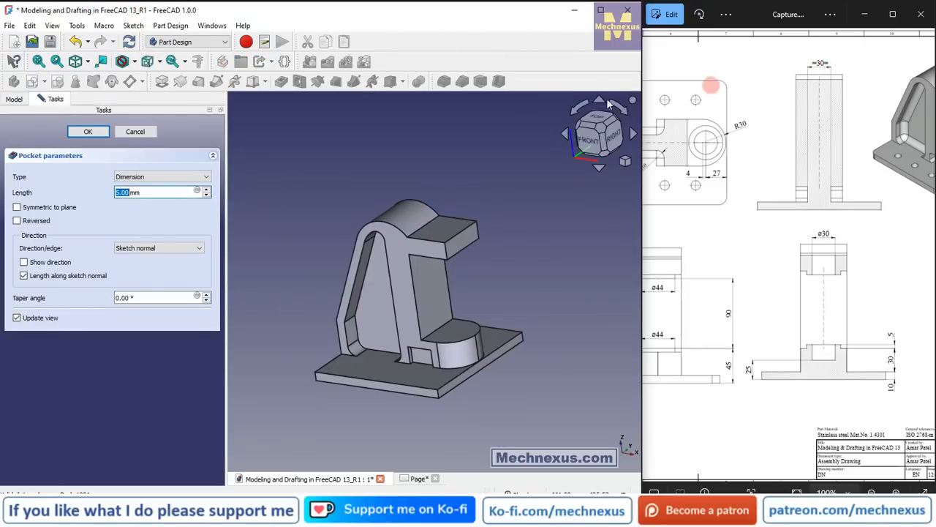
{"action": "left_click_drag", "start_coordinate": [167, 194], "coordinate": [70, 193]}
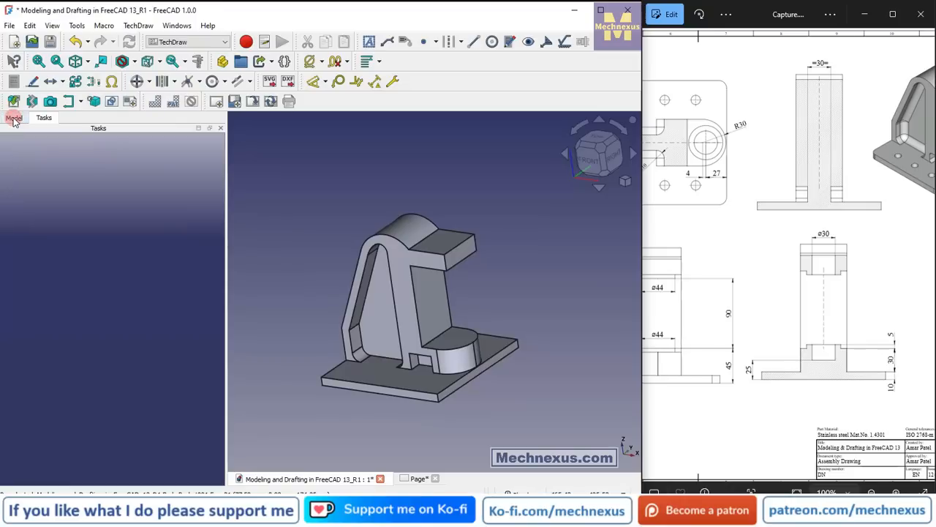
Make the final feature Fillet004 visible in the 3D model again and return to the drawing page.
{"action": "left_click", "coordinate": [14, 118]}
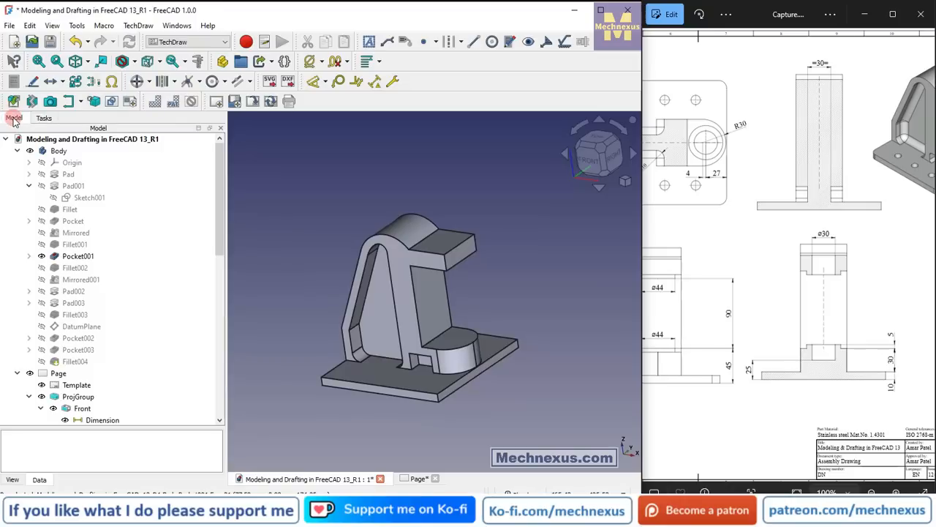
{"action": "left_click", "coordinate": [74, 361]}
{"action": "key", "text": "space"}
{"action": "left_click", "coordinate": [307, 240]}
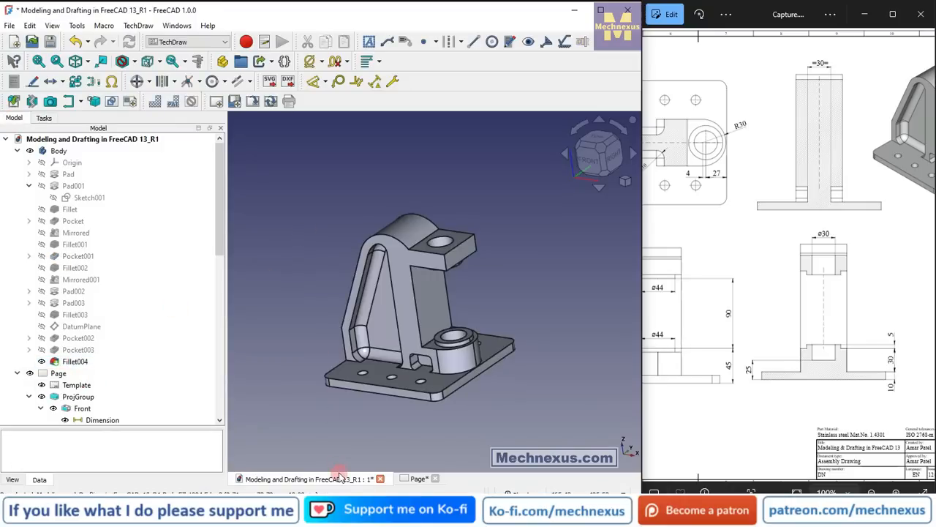
{"action": "left_click", "coordinate": [417, 479]}
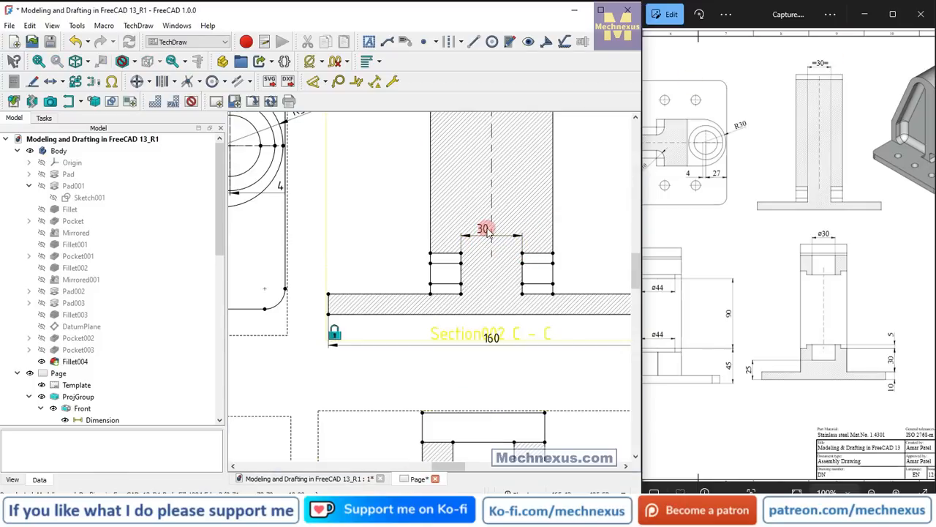
Move the recess dimension's text beside the column in Section C - C and set its format spec to =%.2w=.
{"action": "scroll", "coordinate": [448, 340], "scroll_direction": "down", "scroll_amount": 2}
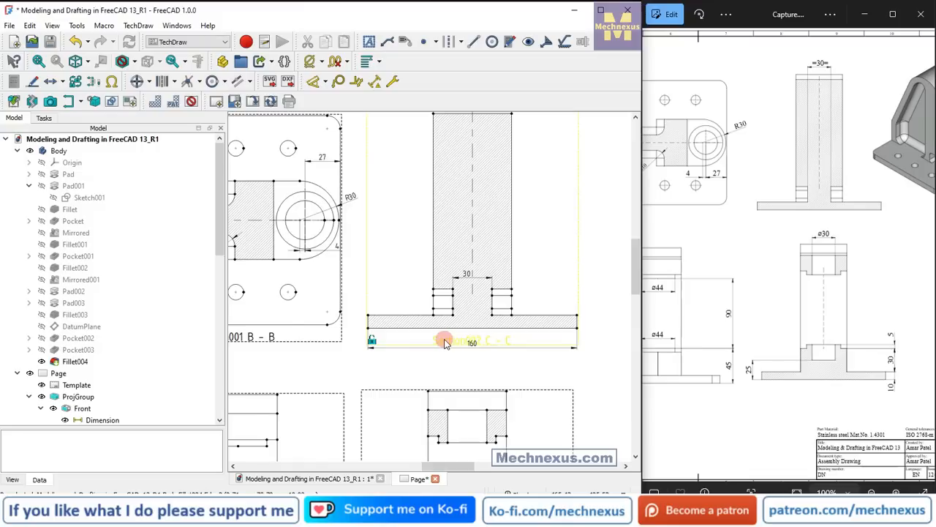
{"action": "scroll", "coordinate": [445, 340], "scroll_direction": "down", "scroll_amount": 1}
{"action": "scroll", "coordinate": [475, 139], "scroll_direction": "up", "scroll_amount": 1}
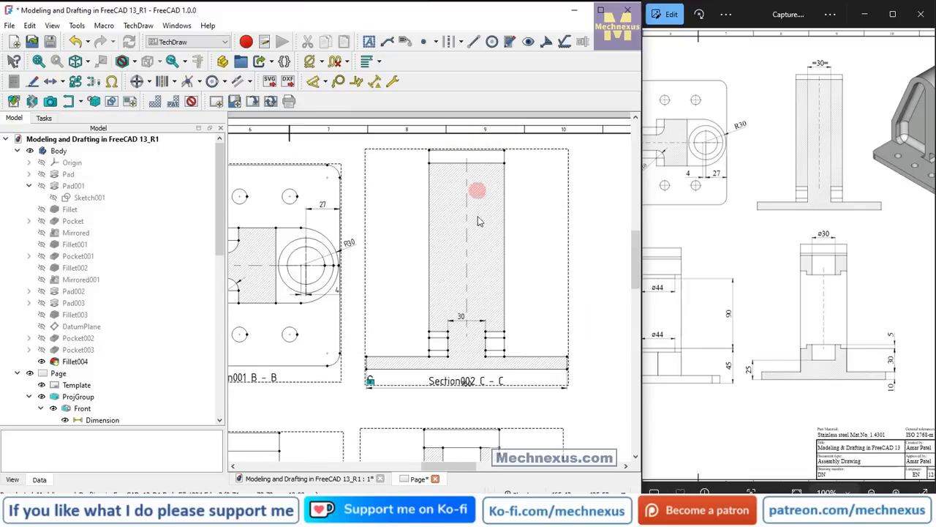
{"action": "left_click", "coordinate": [464, 320]}
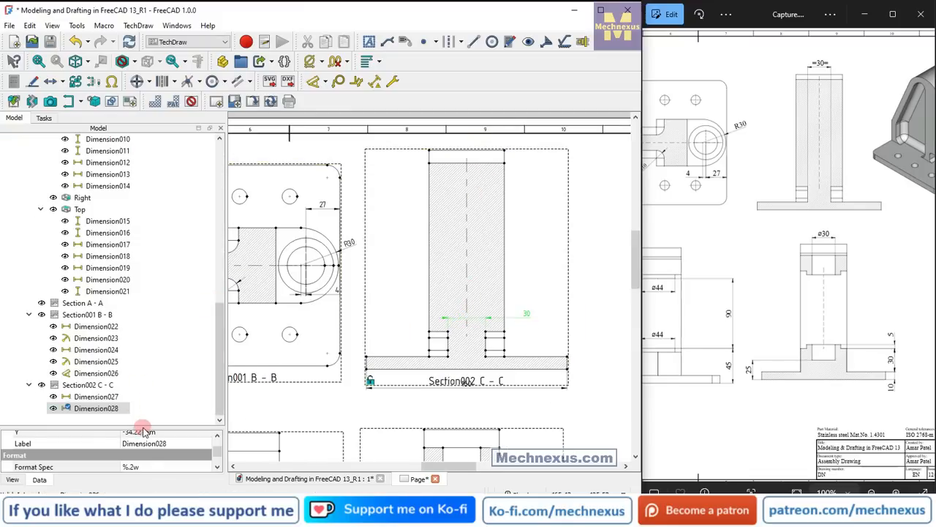
{"action": "left_click_drag", "start_coordinate": [151, 425], "coordinate": [152, 283]}
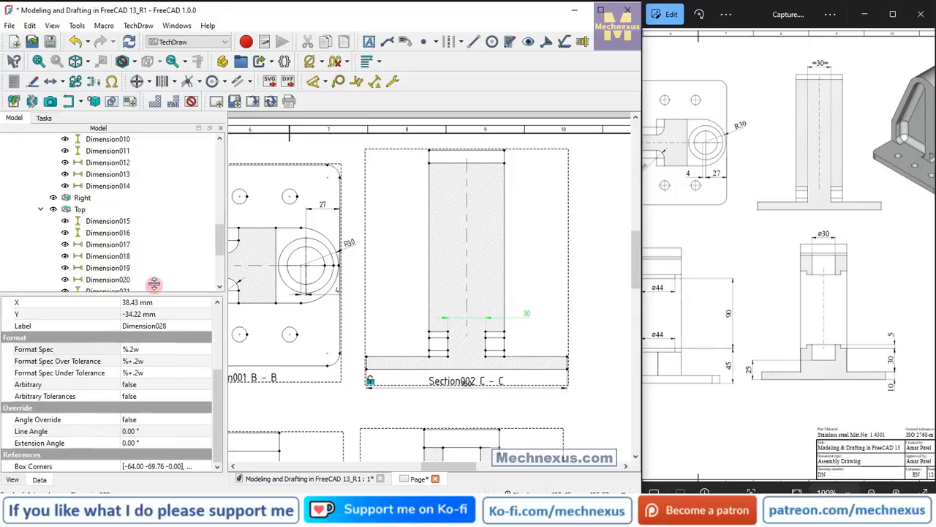
{"action": "left_click", "coordinate": [145, 349]}
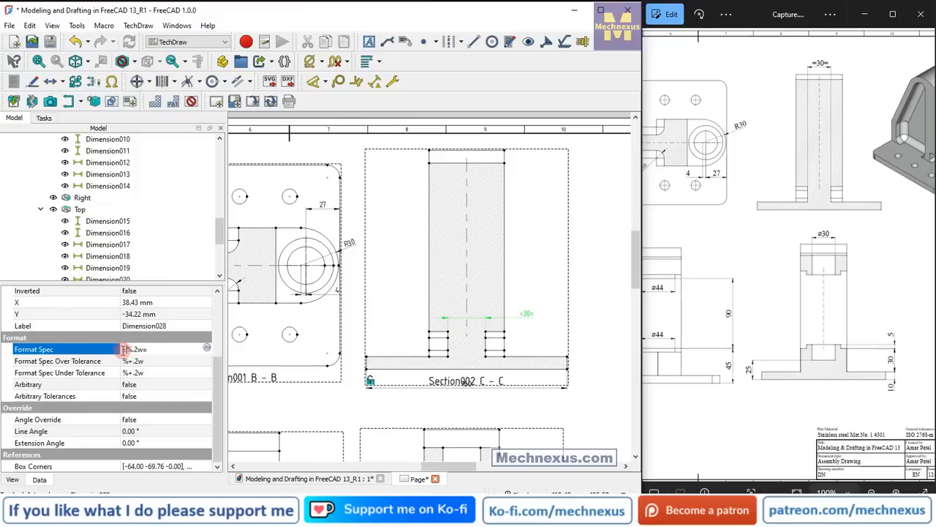
{"action": "left_click", "coordinate": [549, 276]}
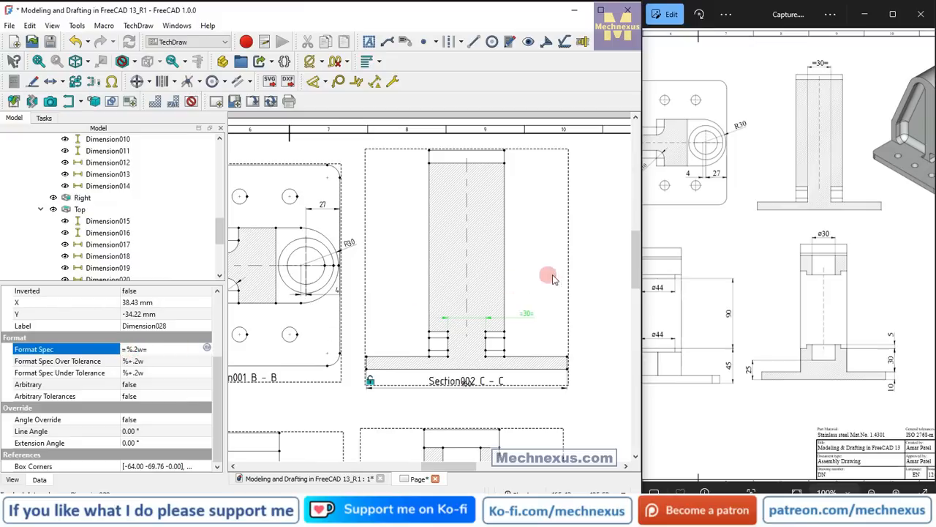
{"action": "left_click", "coordinate": [607, 291]}
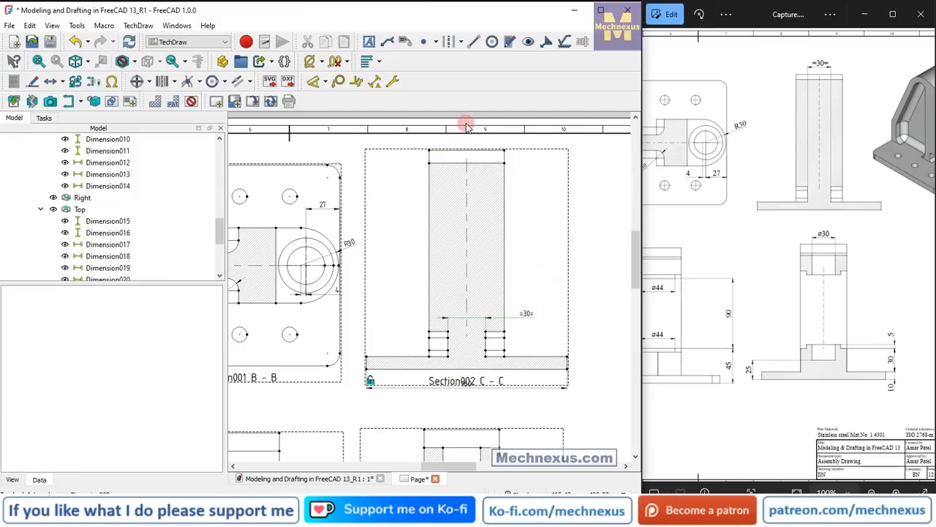
Dimension the column's width horizontally between its two top corners in Section C - C and place the dimension above the view.
{"action": "scroll", "coordinate": [467, 126], "scroll_direction": "up", "scroll_amount": 5}
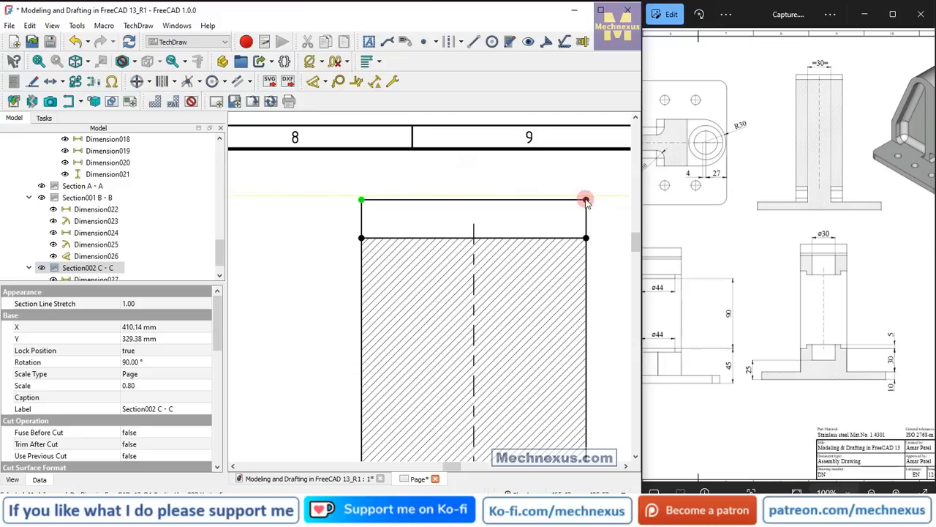
{"action": "left_click", "coordinate": [586, 200], "text": "ctrl"}
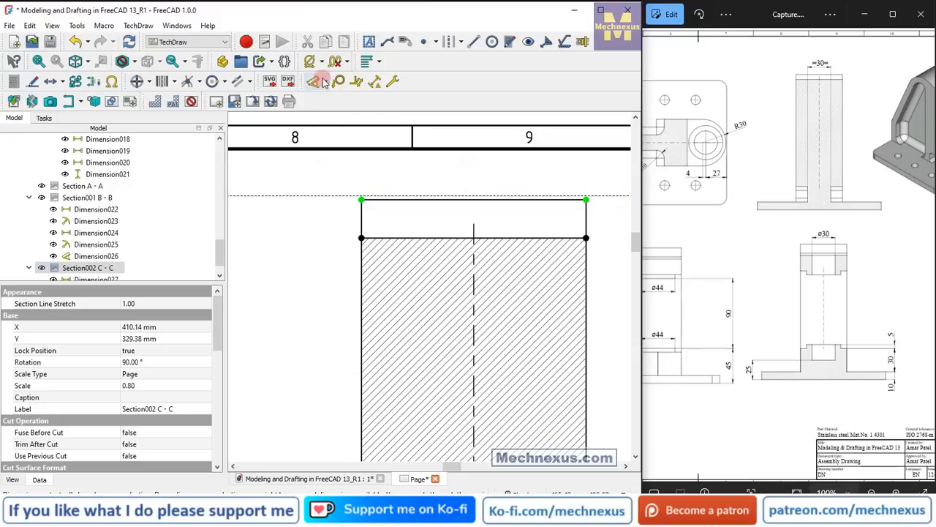
{"action": "left_click", "coordinate": [327, 81]}
{"action": "left_click", "coordinate": [325, 129]}
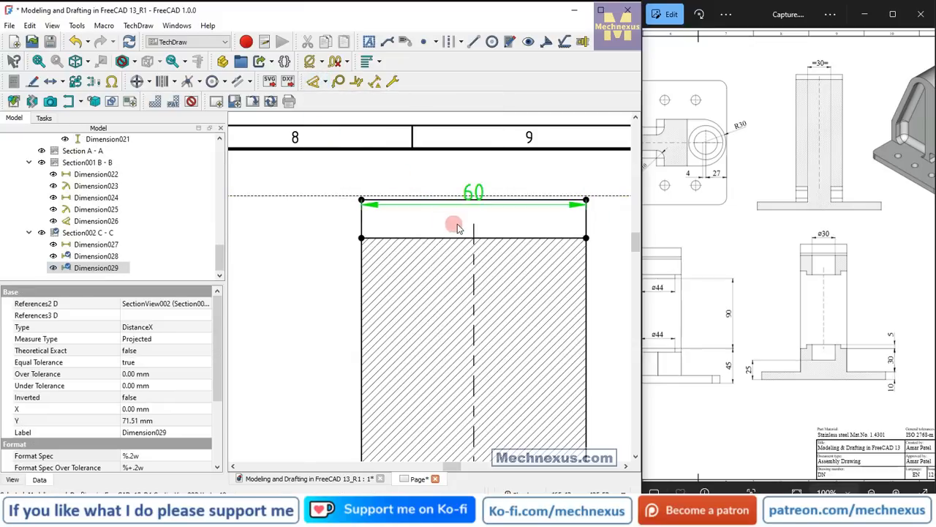
{"action": "left_click_drag", "start_coordinate": [474, 206], "coordinate": [474, 187]}
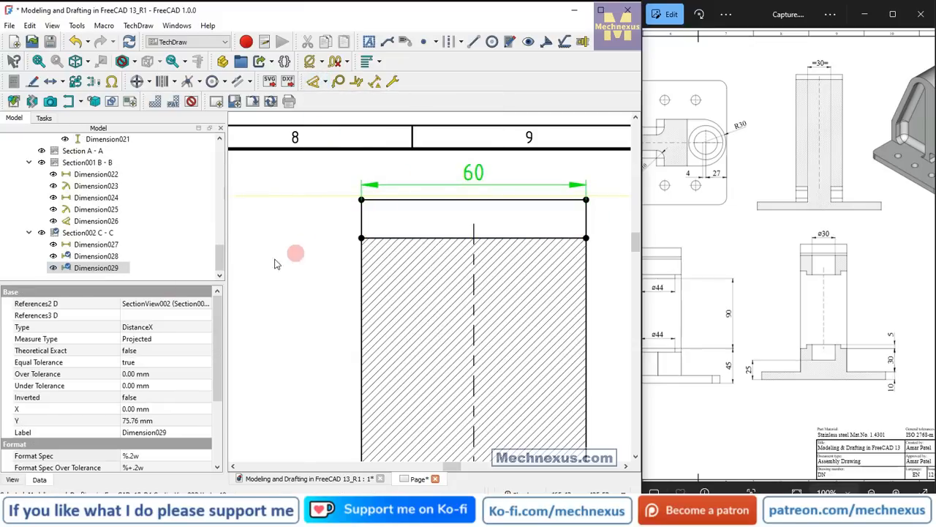
Set the format spec of the column width dimension in Section C - C to =%.2w=.
{"action": "left_click", "coordinate": [138, 456]}
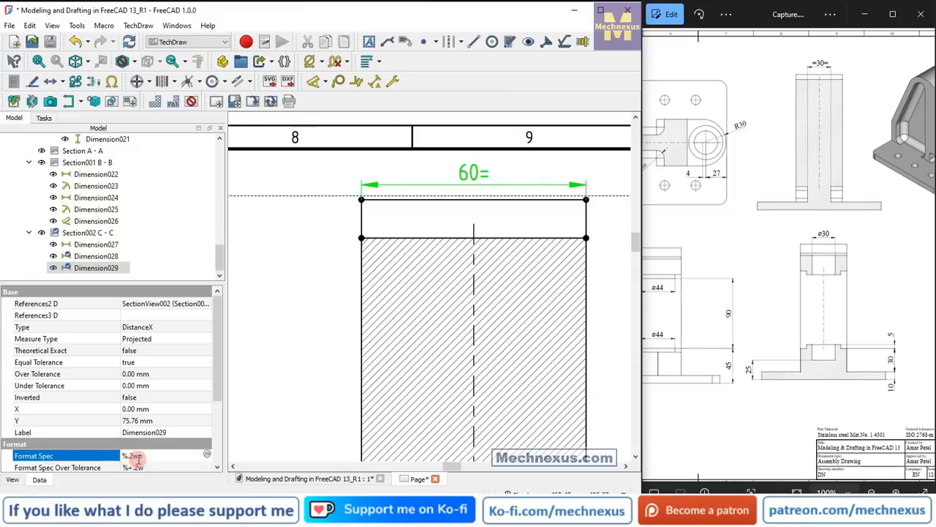
{"action": "type", "text": "="}
{"action": "scroll", "coordinate": [366, 225], "scroll_direction": "down", "scroll_amount": 4}
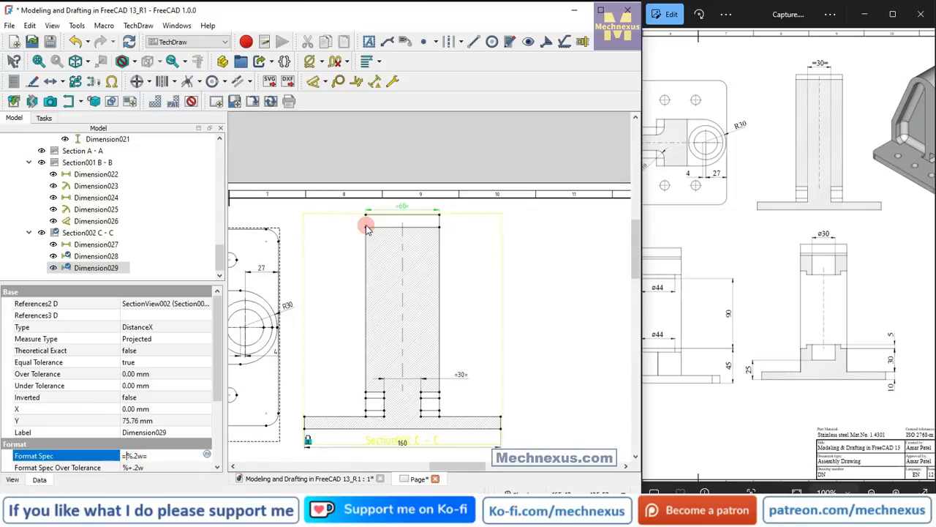
{"action": "scroll", "coordinate": [366, 225], "scroll_direction": "down", "scroll_amount": 5}
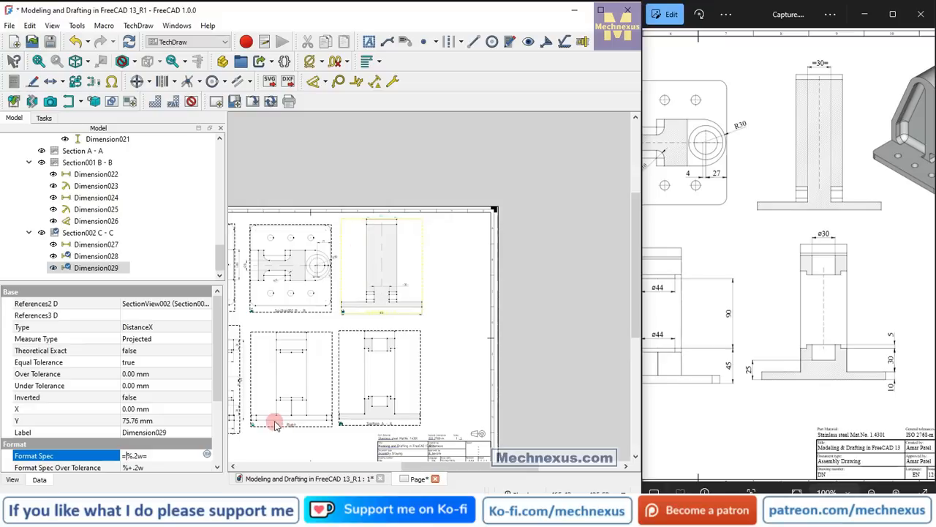
Turn on hard hidden lines for the Right view by setting its Hard Hidden property to true.
{"action": "left_click", "coordinate": [736, 368]}
{"action": "scroll", "coordinate": [736, 368], "scroll_direction": "down", "scroll_amount": 4}
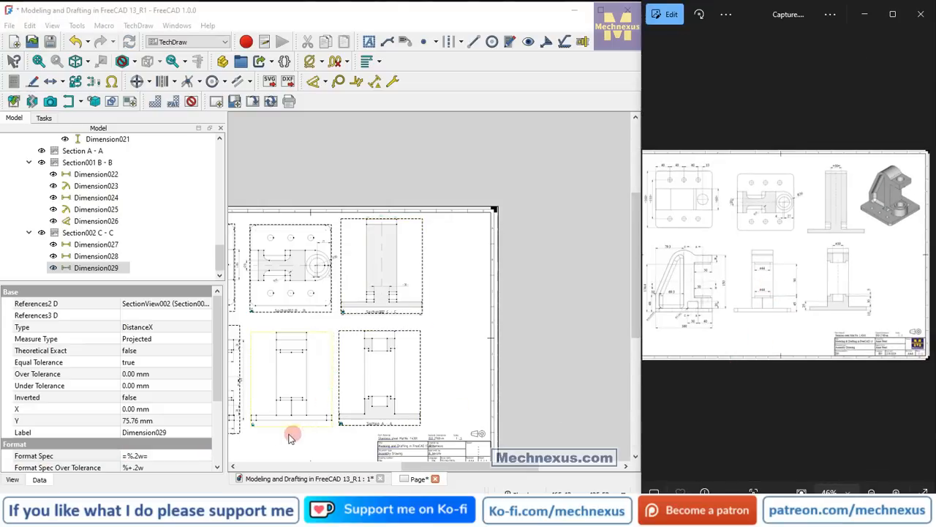
{"action": "scroll", "coordinate": [257, 431], "scroll_direction": "up", "scroll_amount": 5}
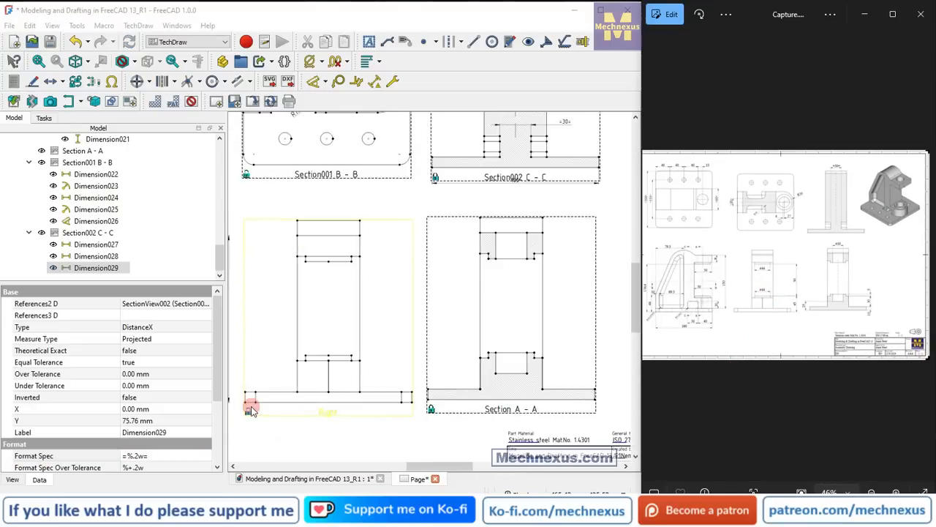
{"action": "scroll", "coordinate": [304, 302], "scroll_direction": "up", "scroll_amount": 2}
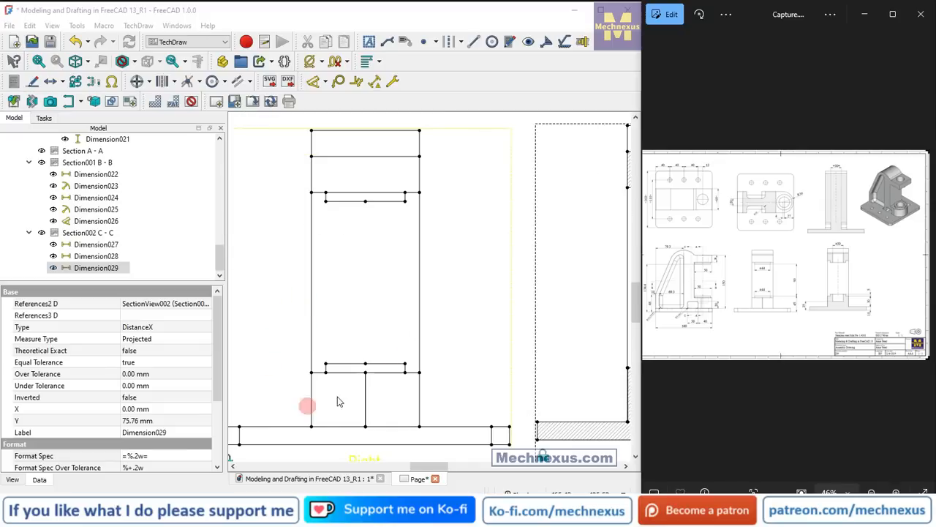
{"action": "scroll", "coordinate": [491, 345], "scroll_direction": "down", "scroll_amount": 1}
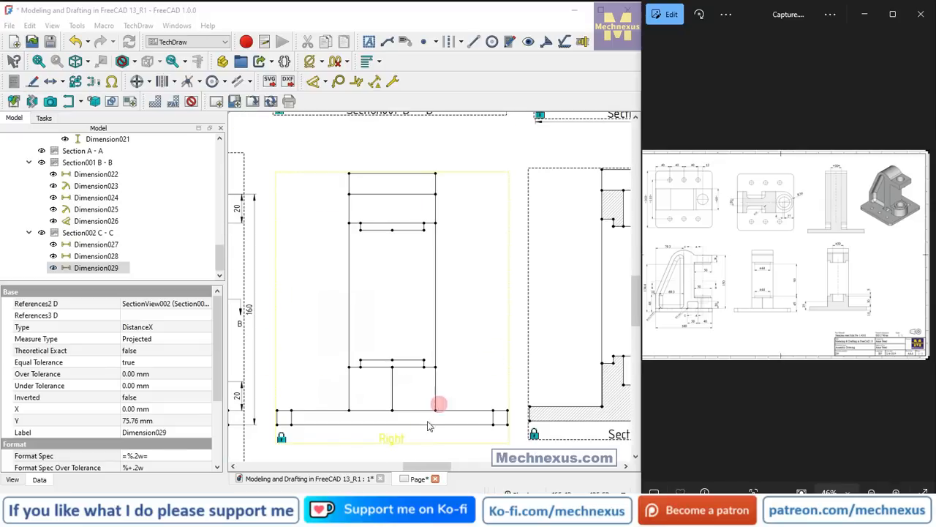
{"action": "left_click", "coordinate": [388, 437]}
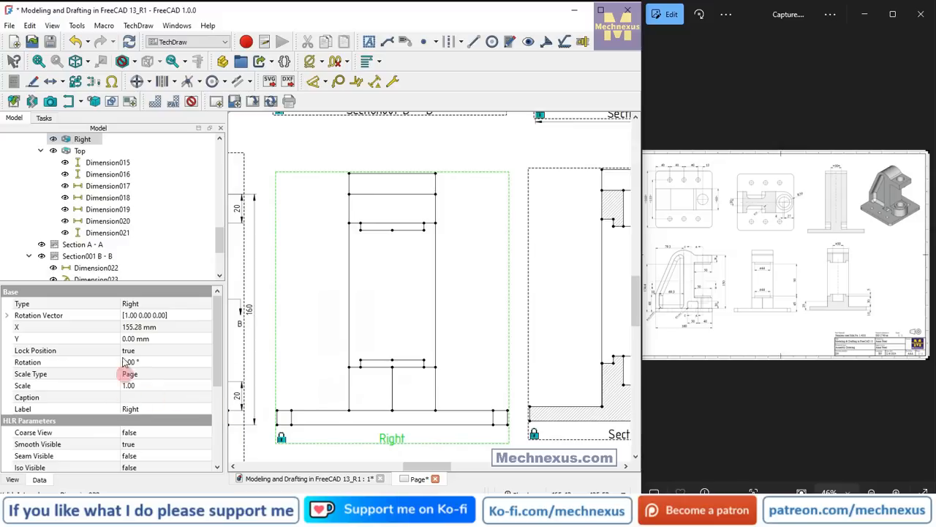
{"action": "left_click_drag", "start_coordinate": [98, 282], "coordinate": [97, 229]}
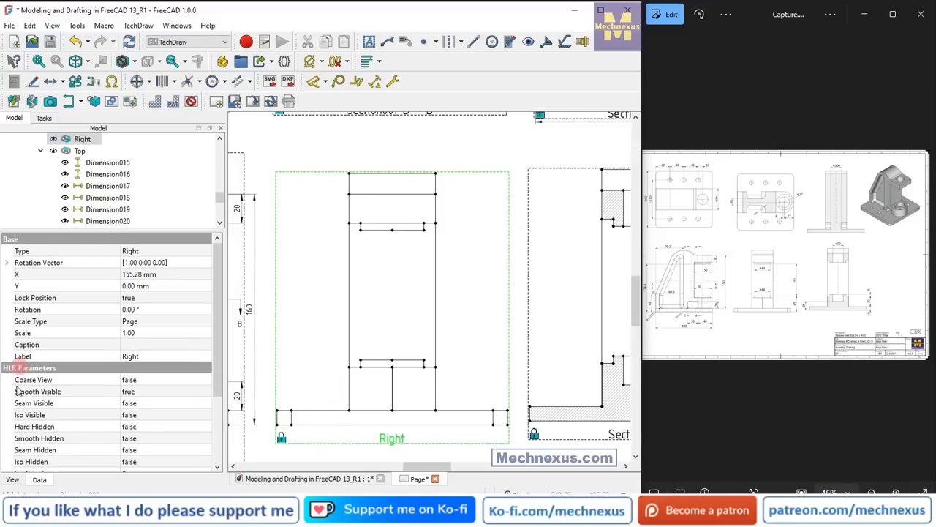
{"action": "left_click", "coordinate": [146, 426]}
{"action": "left_click", "coordinate": [152, 426]}
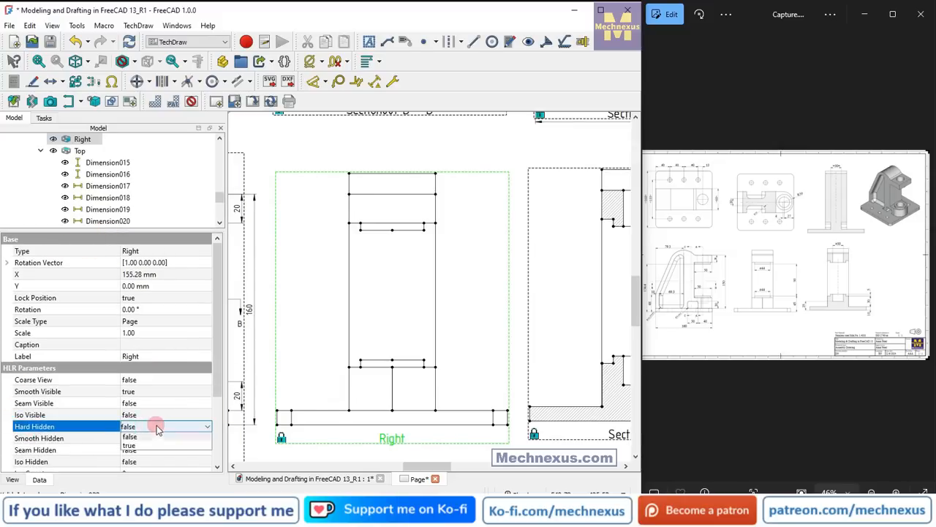
{"action": "left_click", "coordinate": [139, 443]}
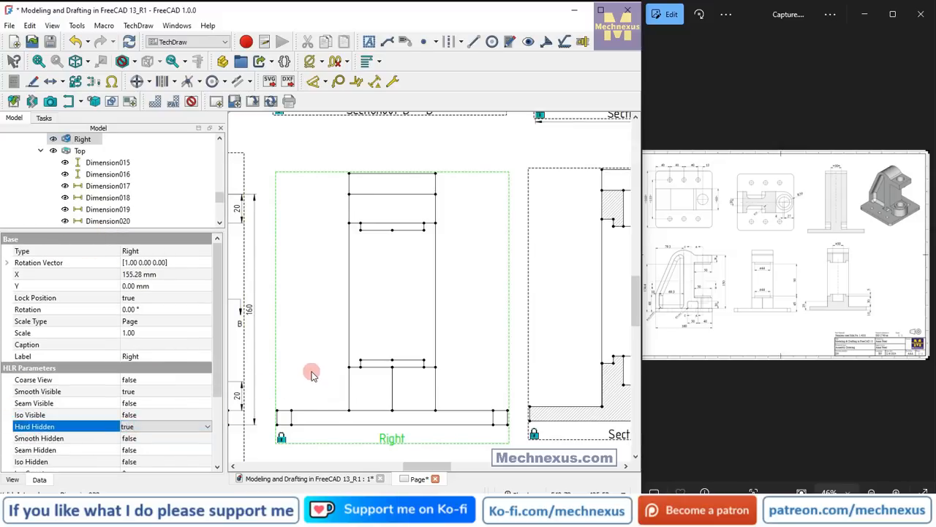
{"action": "left_click", "coordinate": [326, 455]}
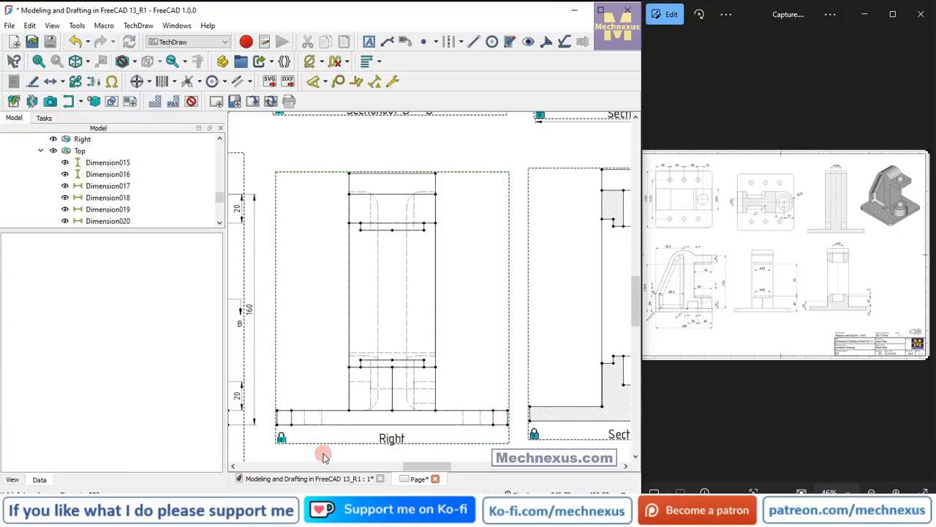
Dimension the upper boss's width horizontally in the Right view, place it below the boss, and prefix it with the diameter symbol.
{"action": "scroll", "coordinate": [421, 360], "scroll_direction": "up", "scroll_amount": 1}
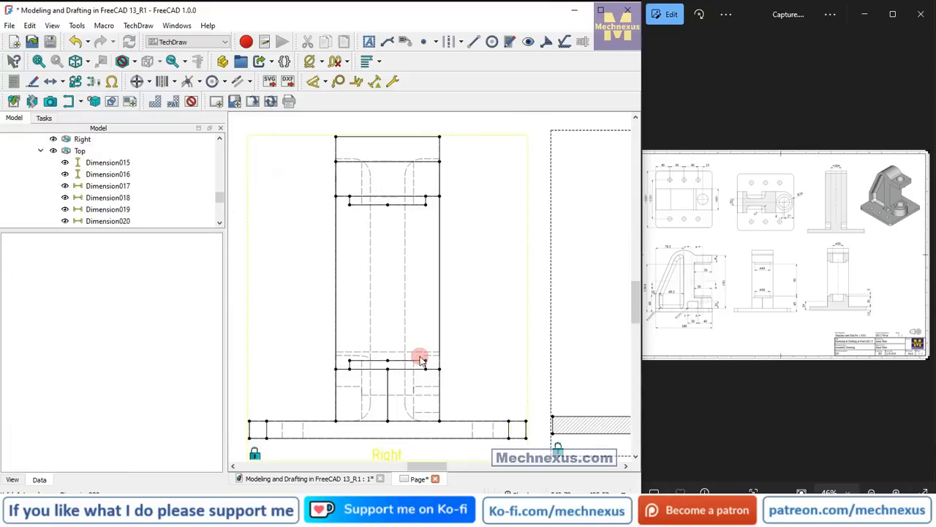
{"action": "scroll", "coordinate": [421, 360], "scroll_direction": "up", "scroll_amount": 1}
{"action": "scroll", "coordinate": [356, 152], "scroll_direction": "up", "scroll_amount": 2}
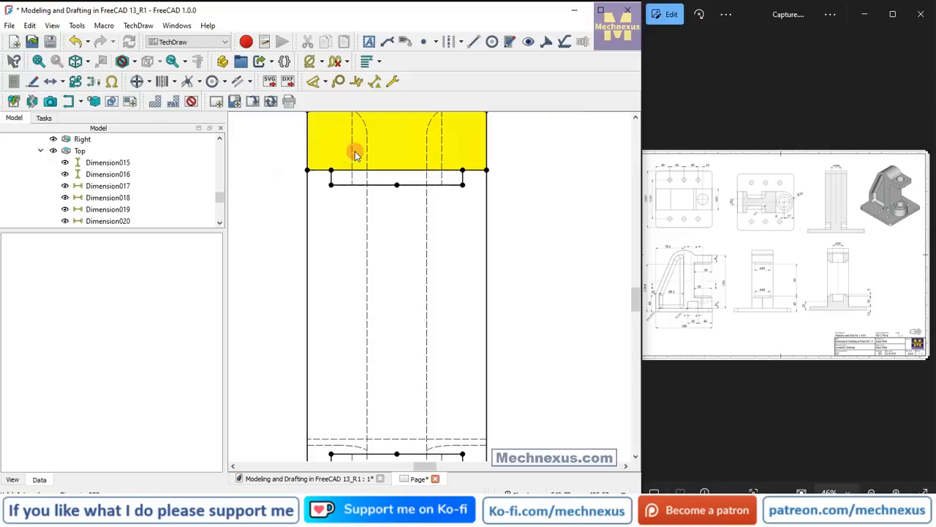
{"action": "left_click", "coordinate": [331, 184]}
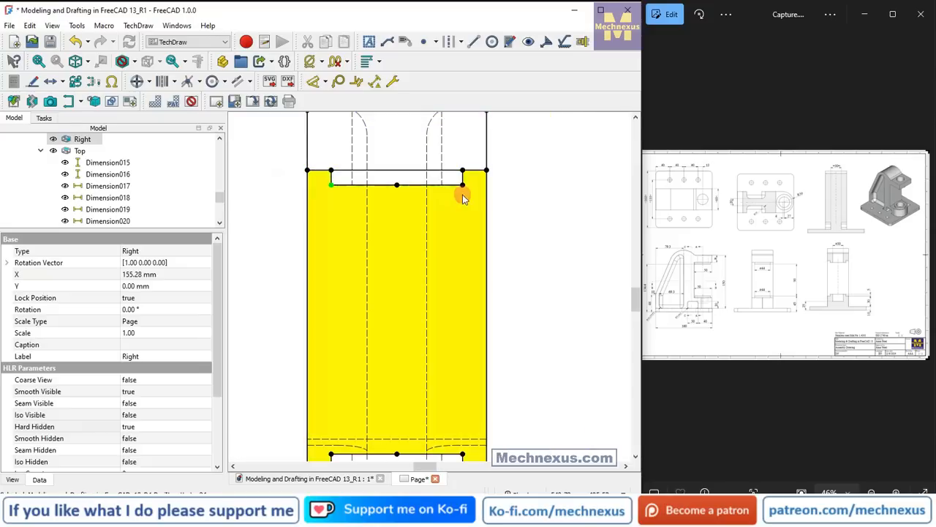
{"action": "left_click", "coordinate": [463, 186], "text": "ctrl"}
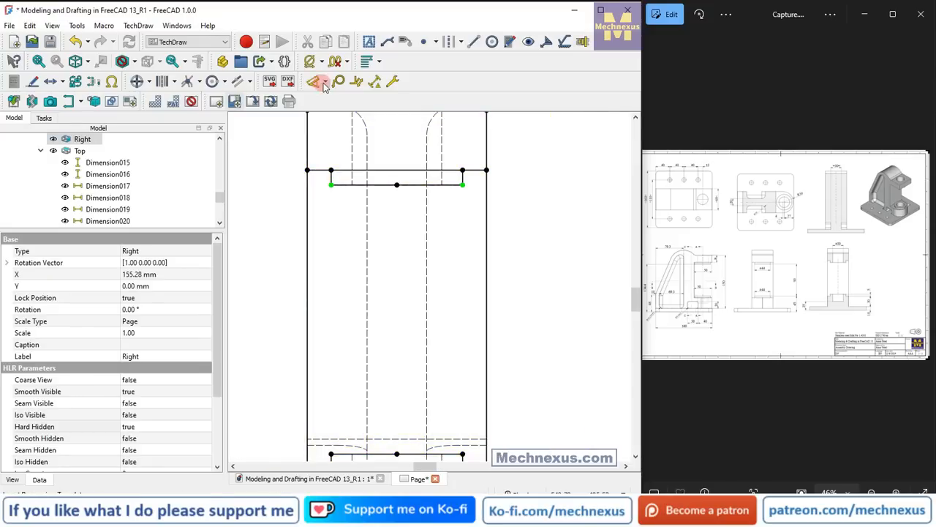
{"action": "left_click", "coordinate": [326, 82]}
{"action": "left_click", "coordinate": [322, 126]}
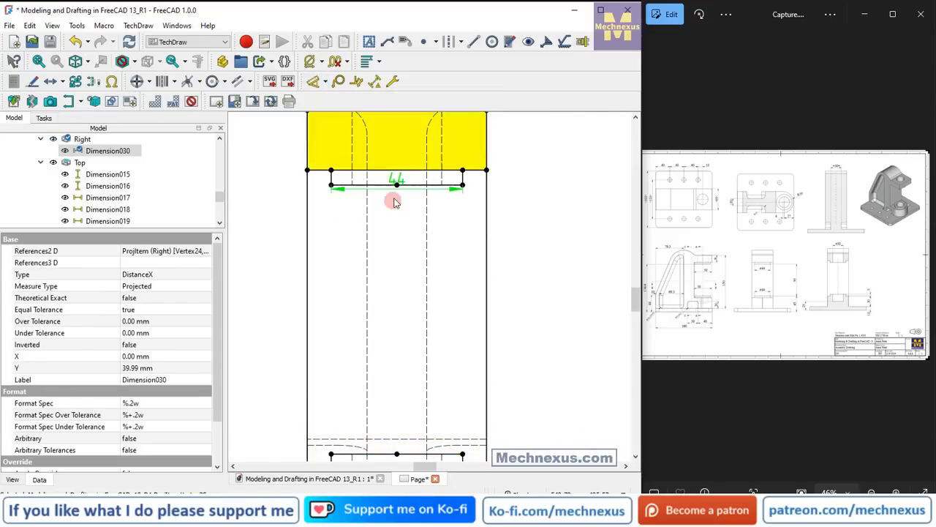
{"action": "mouse_move", "coordinate": [389, 198]}
{"action": "left_mouse_down"}
{"action": "mouse_move", "coordinate": [398, 183]}
{"action": "mouse_move", "coordinate": [397, 214]}
{"action": "left_mouse_up"}
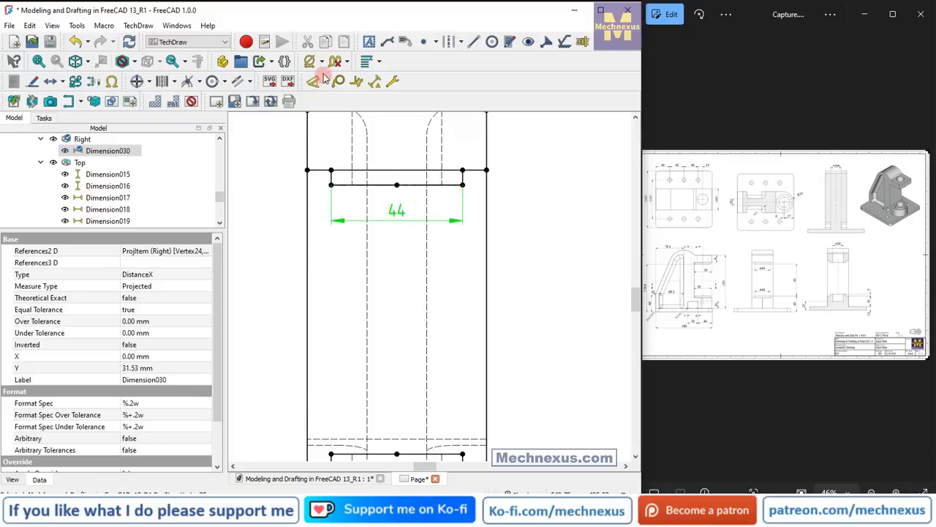
{"action": "left_click", "coordinate": [312, 64]}
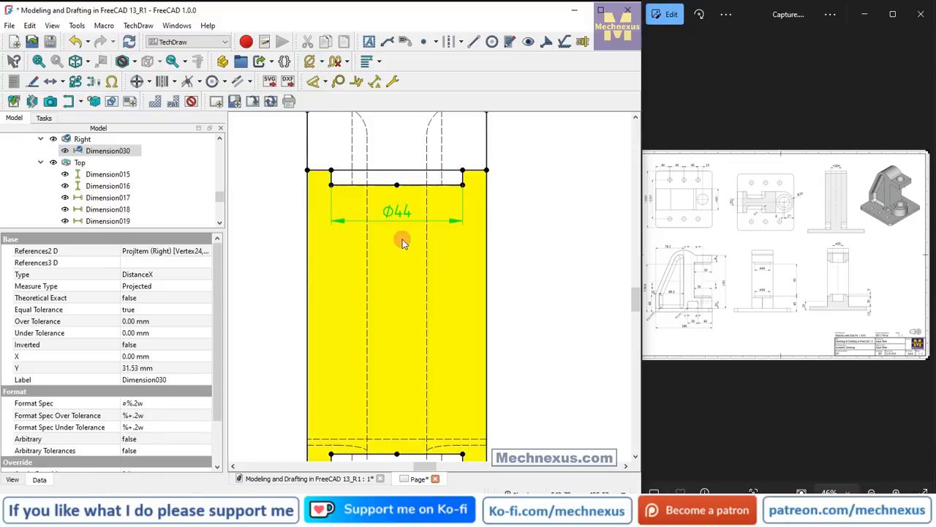
Dimension the lower boss's width horizontally in the Right view, place it above the boss, and prefix it with the diameter symbol.
{"action": "scroll", "coordinate": [403, 241], "scroll_direction": "down", "scroll_amount": 2}
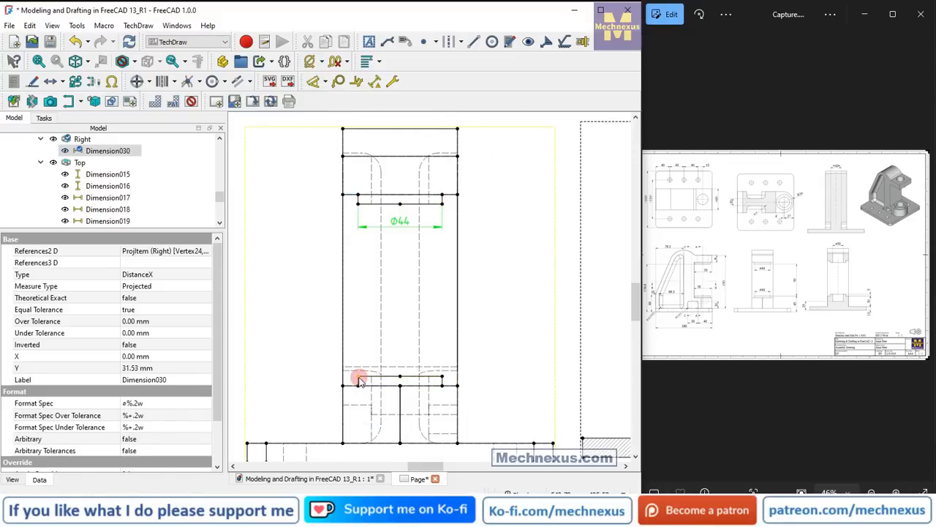
{"action": "left_click", "coordinate": [358, 379]}
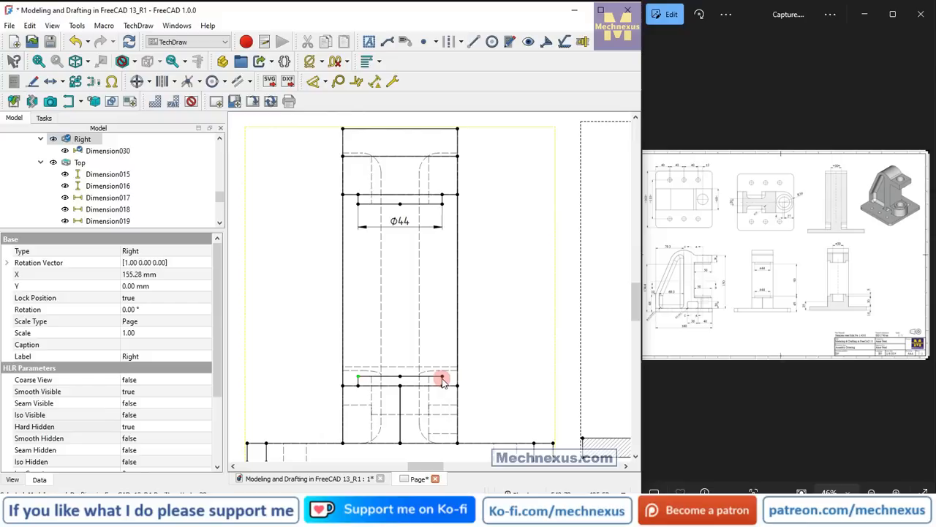
{"action": "left_click", "coordinate": [254, 370]}
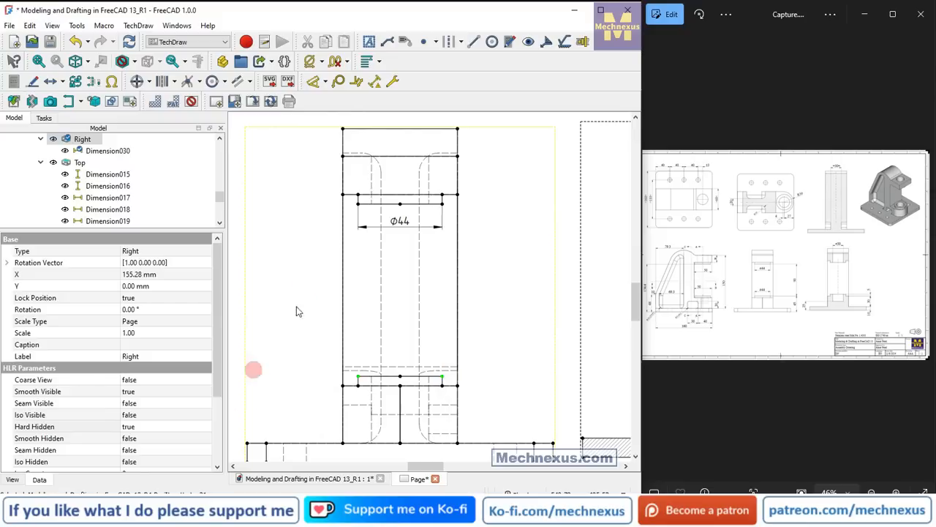
{"action": "left_click", "coordinate": [325, 82]}
{"action": "left_click", "coordinate": [328, 129]}
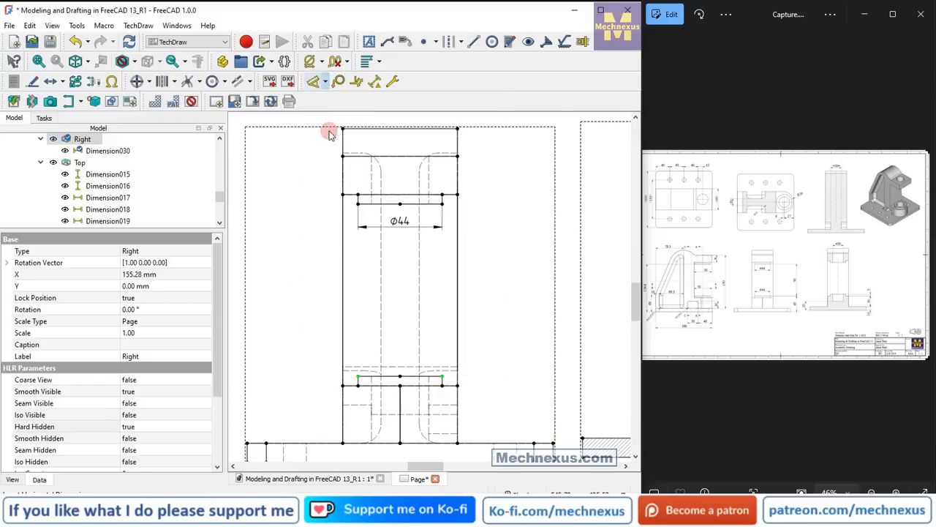
{"action": "left_click_drag", "start_coordinate": [403, 372], "coordinate": [403, 346]}
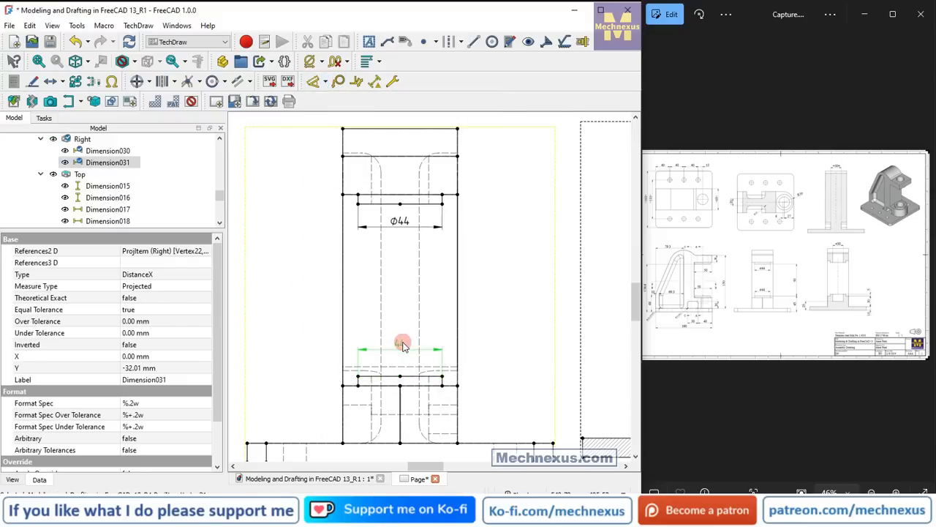
{"action": "left_click", "coordinate": [310, 61]}
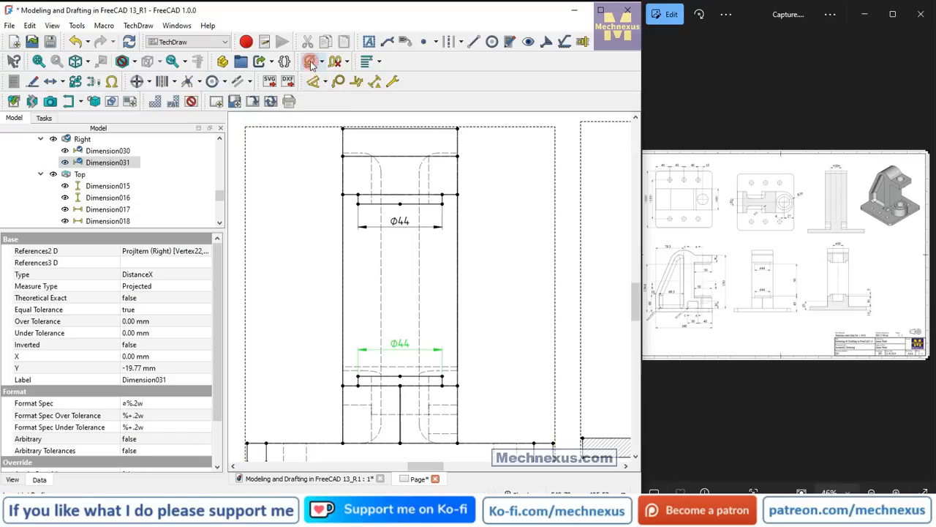
Dimension the vertical distance from the base plate's underside to the lower boss's top in the Right view, placing it beyond the plate's right end.
{"action": "scroll", "coordinate": [368, 242], "scroll_direction": "down", "scroll_amount": 1}
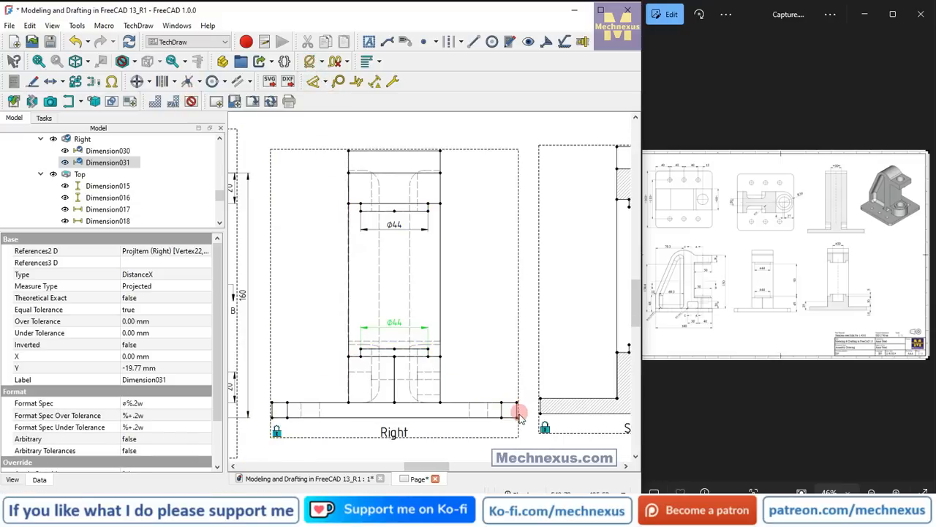
{"action": "left_click", "coordinate": [428, 352]}
{"action": "left_click", "coordinate": [255, 390]}
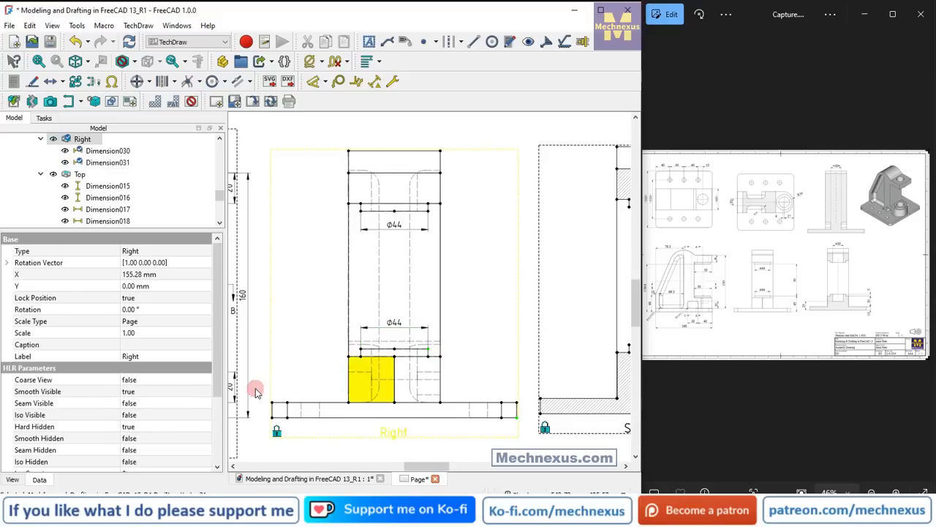
{"action": "left_click", "coordinate": [326, 82]}
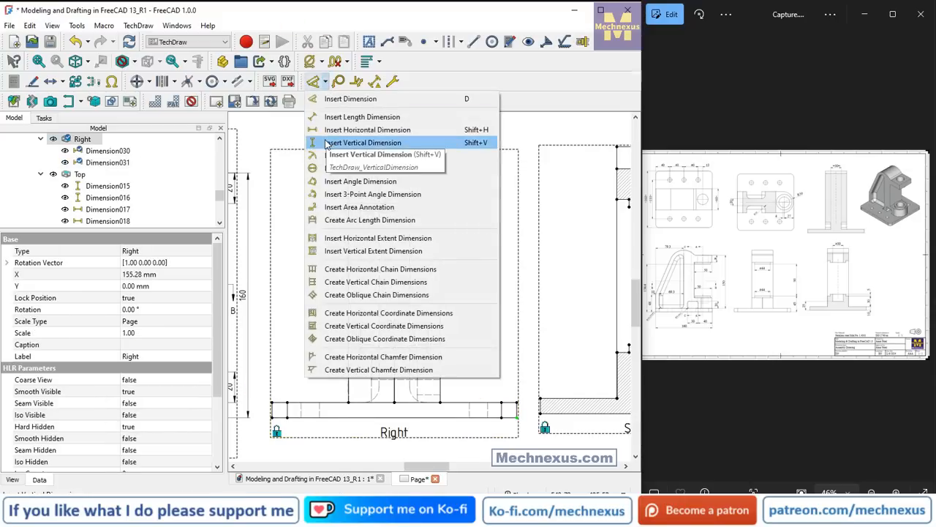
{"action": "left_click", "coordinate": [362, 143]}
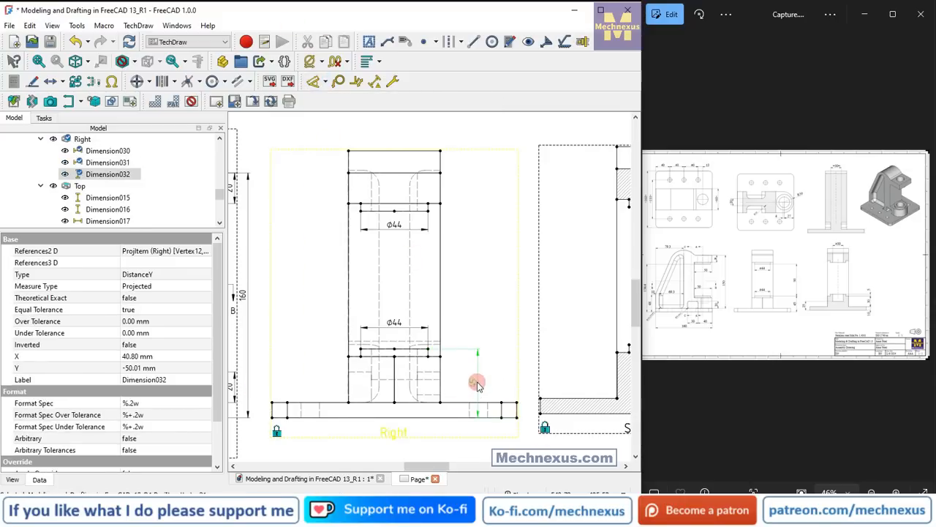
{"action": "left_click_drag", "start_coordinate": [477, 384], "coordinate": [516, 379]}
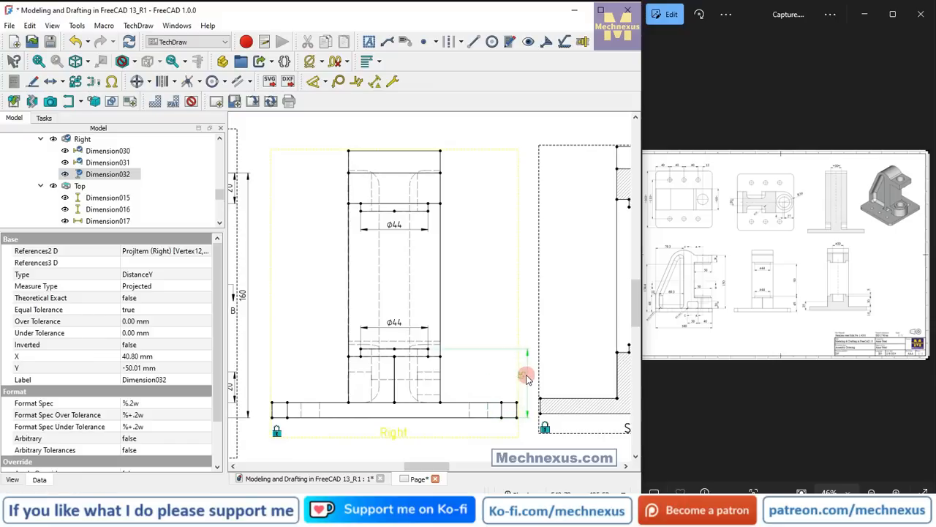
Dimension the vertical gap between the two bosses in the Right view and align it above the lower boss's height dimension.
{"action": "double_click", "coordinate": [768, 270]}
{"action": "left_click_drag", "start_coordinate": [796, 310], "coordinate": [784, 326]}
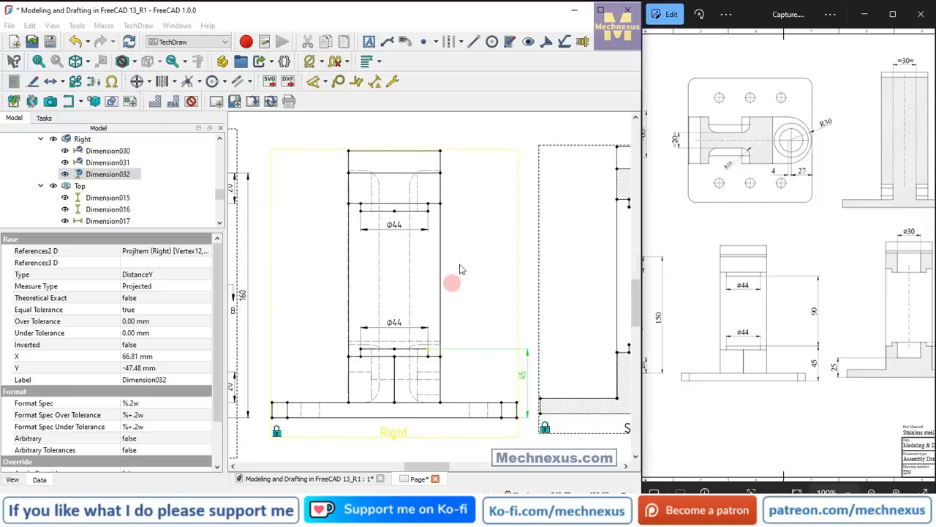
{"action": "left_click", "coordinate": [425, 216]}
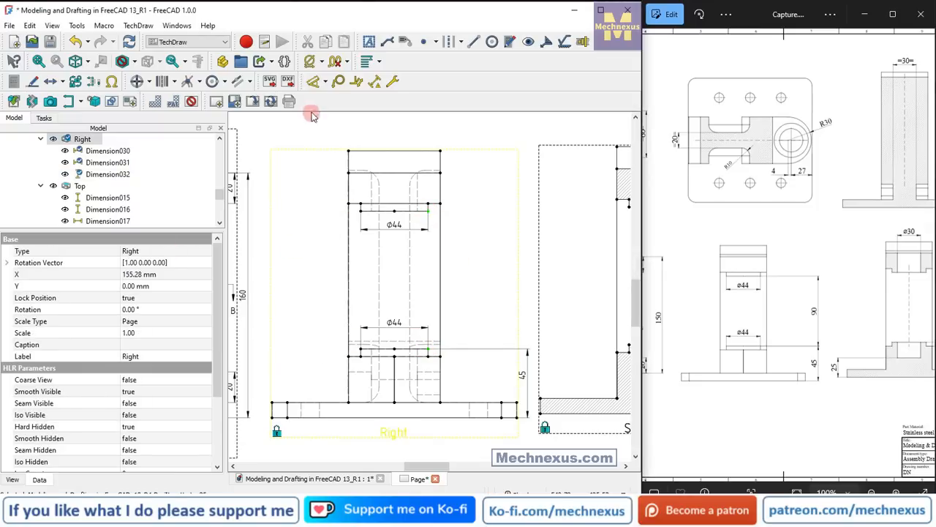
{"action": "left_click", "coordinate": [328, 82]}
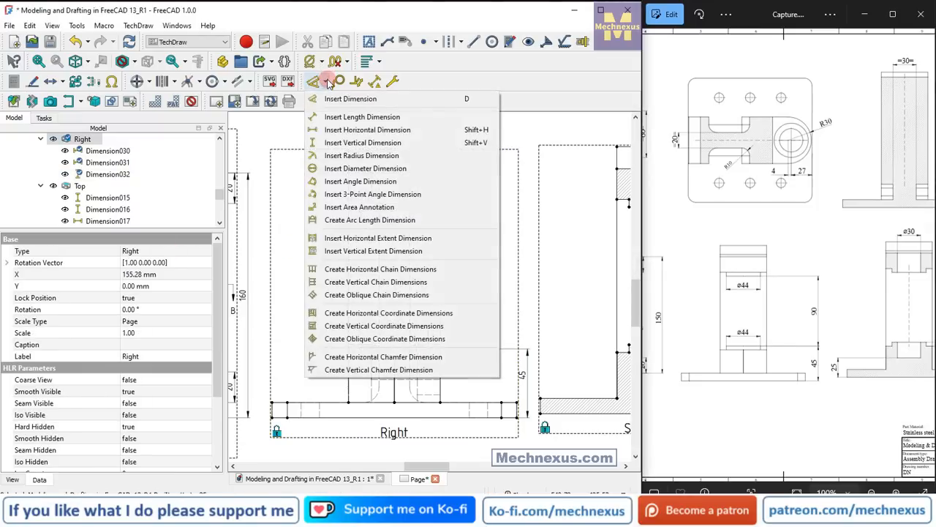
{"action": "left_click", "coordinate": [324, 142]}
{"action": "left_click_drag", "start_coordinate": [430, 284], "coordinate": [521, 286]}
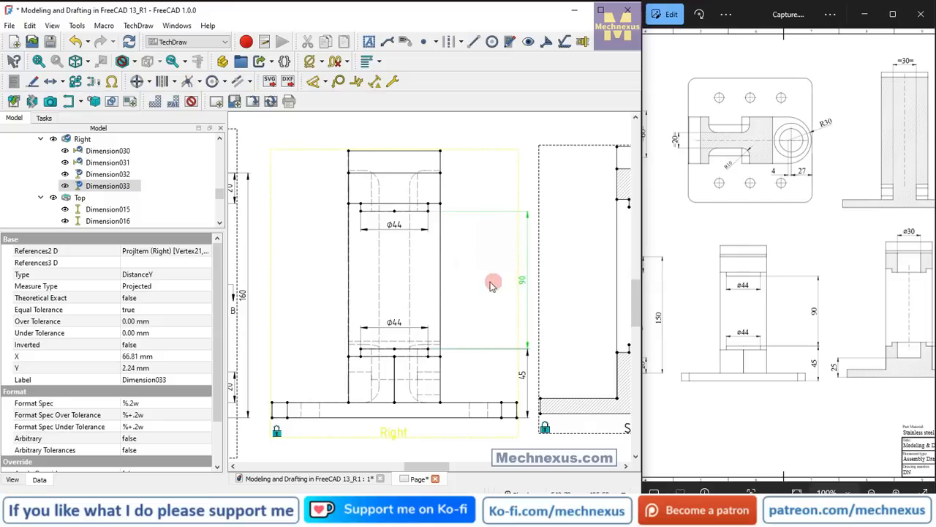
Add a vertical centerline between the two side edges of the upper bore in Section A - A, using the default style.
{"action": "scroll", "coordinate": [488, 281], "scroll_direction": "down", "scroll_amount": 3}
{"action": "scroll", "coordinate": [414, 293], "scroll_direction": "down", "scroll_amount": 2}
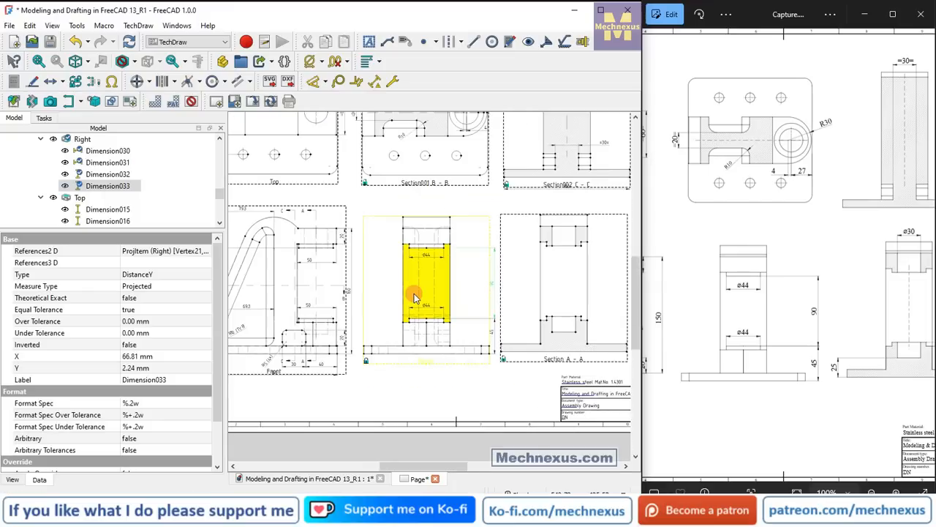
{"action": "left_click_drag", "start_coordinate": [897, 338], "coordinate": [812, 340]}
{"action": "scroll", "coordinate": [553, 216], "scroll_direction": "up", "scroll_amount": 3}
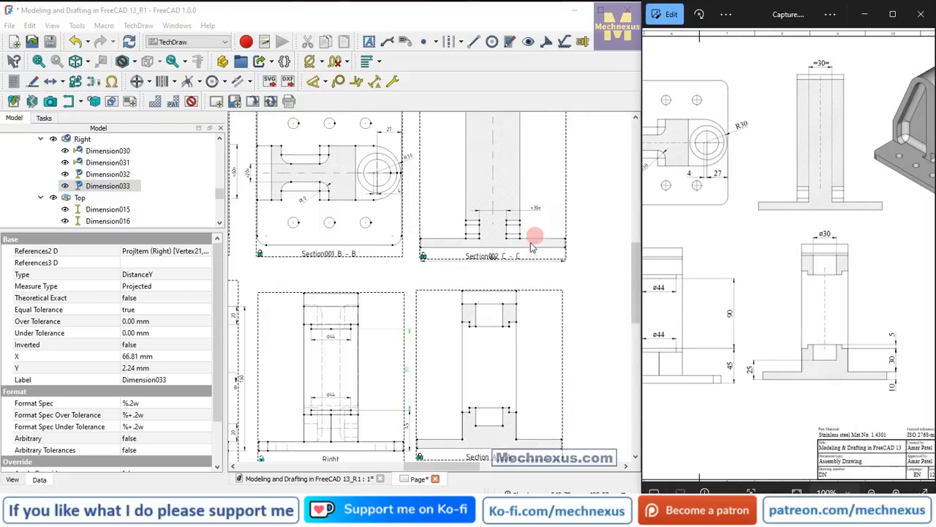
{"action": "scroll", "coordinate": [489, 324], "scroll_direction": "up", "scroll_amount": 2}
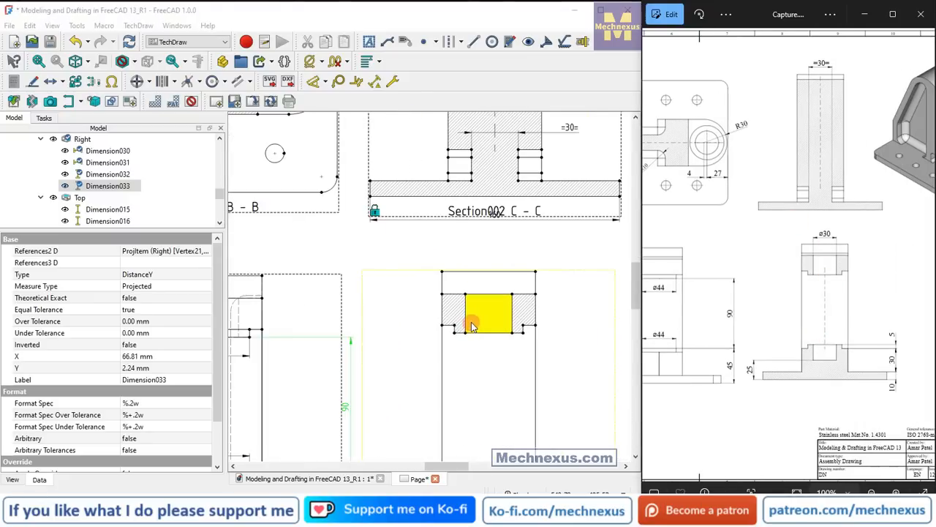
{"action": "left_click", "coordinate": [511, 314]}
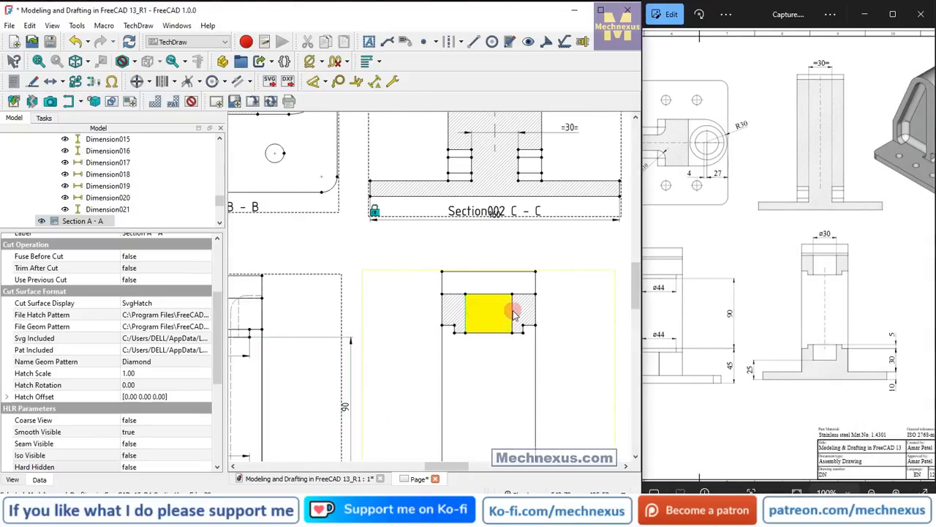
{"action": "left_click", "coordinate": [460, 42]}
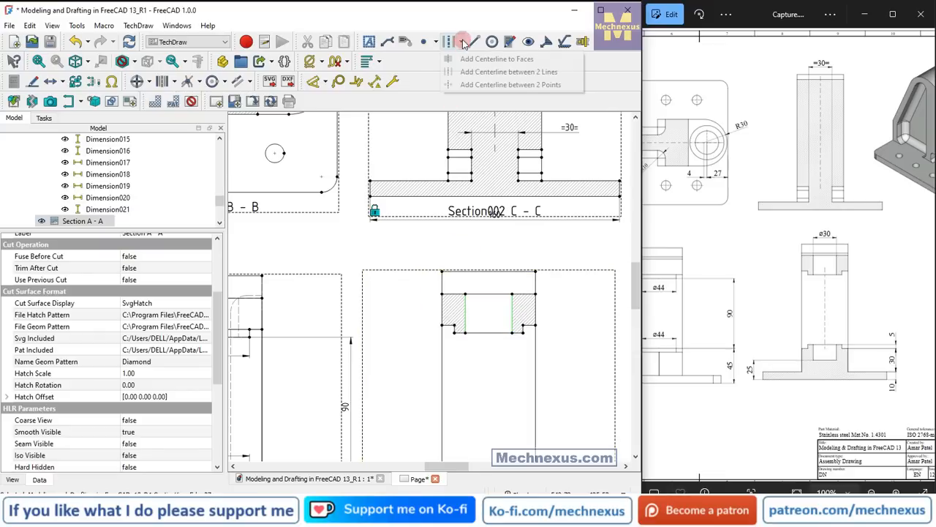
{"action": "left_click", "coordinate": [462, 67]}
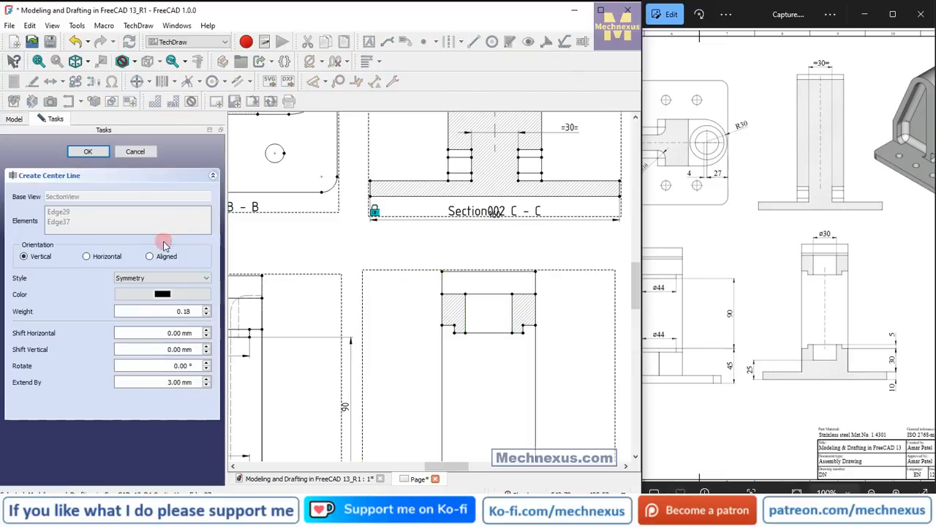
{"action": "left_click", "coordinate": [88, 151]}
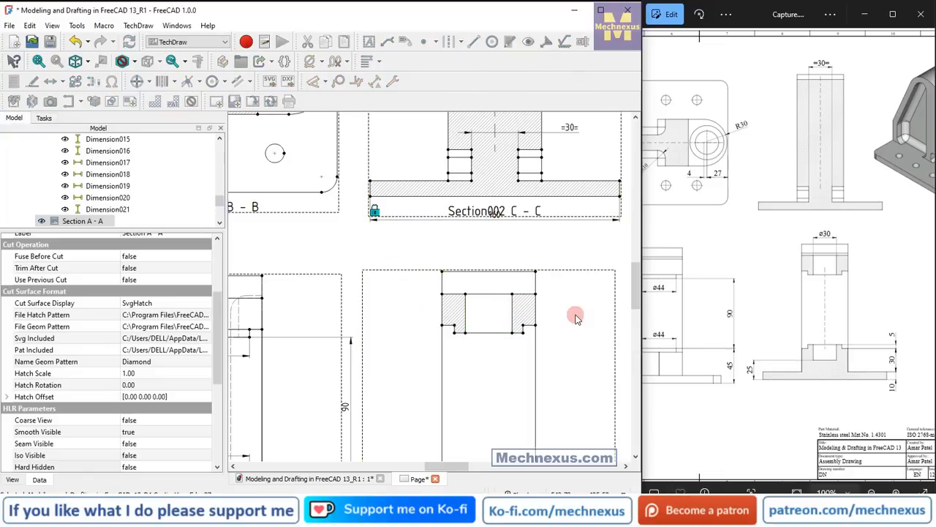
Dimension the upper bore's width horizontally in Section A - A, place it above the part, and prefix it with the diameter symbol.
{"action": "scroll", "coordinate": [510, 269], "scroll_direction": "up", "scroll_amount": 1}
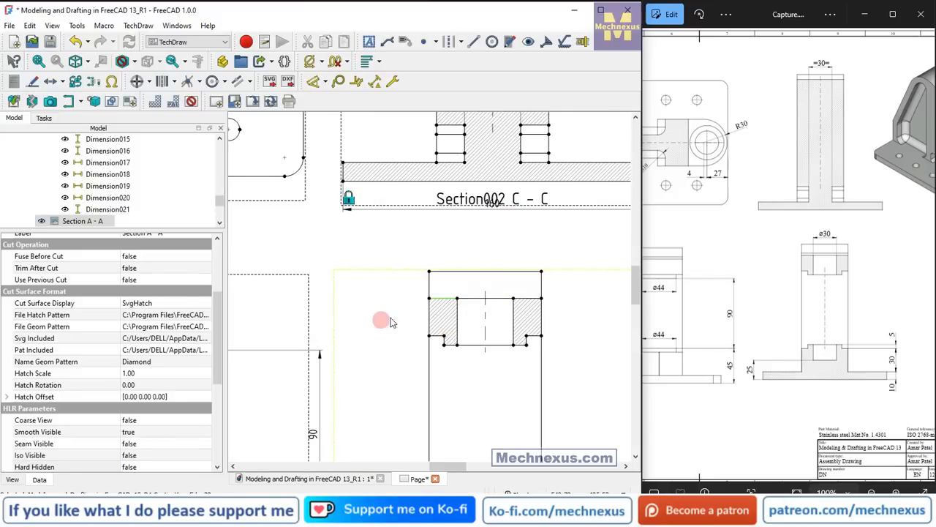
{"action": "left_click", "coordinate": [455, 300]}
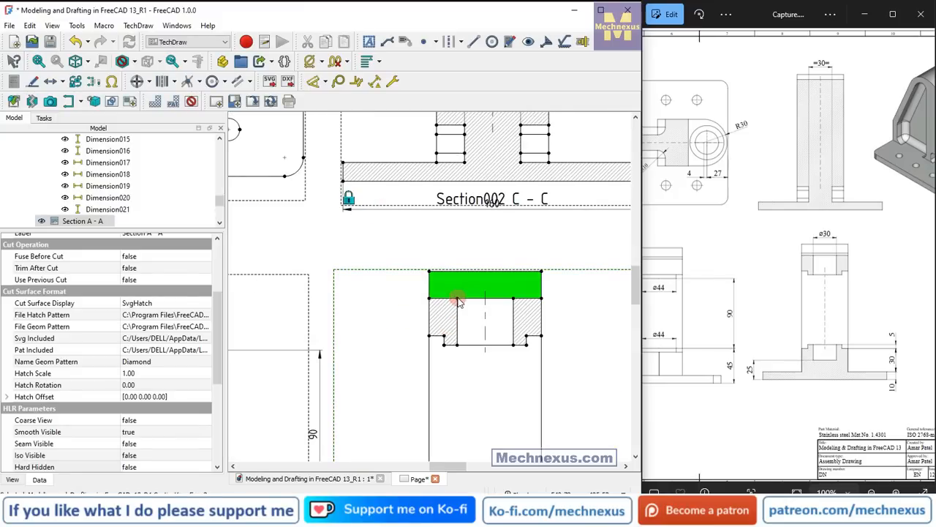
{"action": "left_click", "coordinate": [513, 298], "text": "ctrl"}
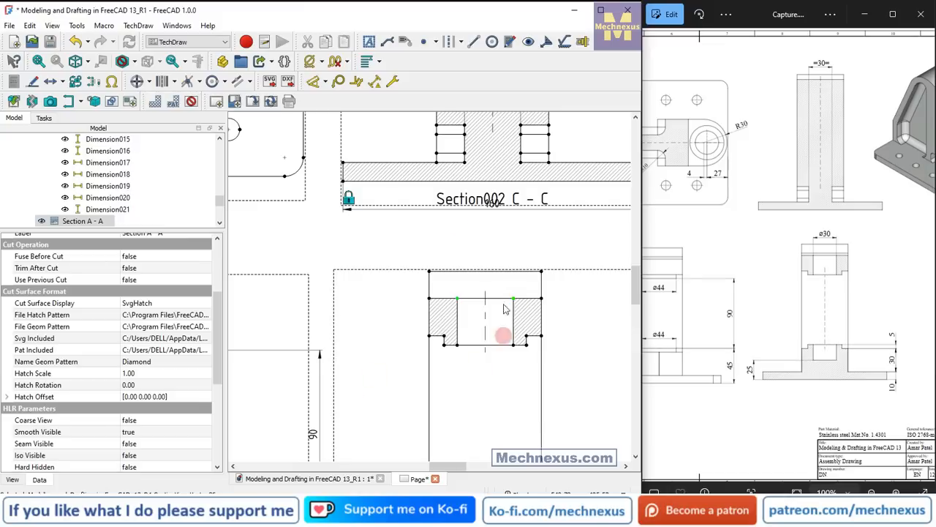
{"action": "left_click", "coordinate": [326, 82]}
{"action": "left_click", "coordinate": [324, 129]}
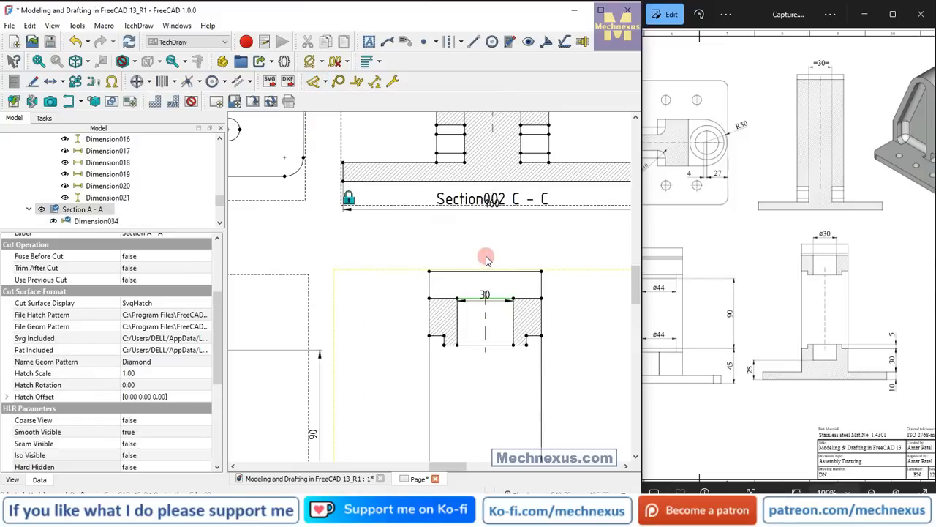
{"action": "left_click_drag", "start_coordinate": [485, 295], "coordinate": [490, 258]}
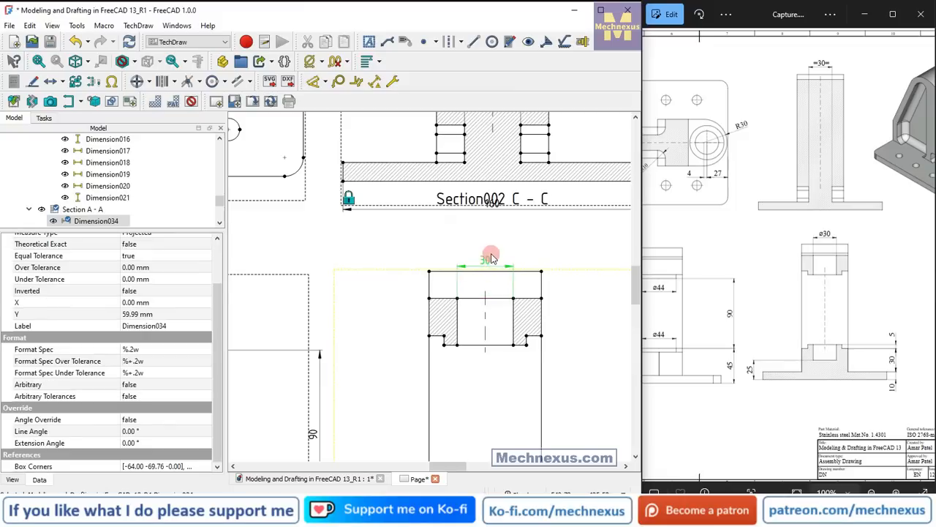
{"action": "left_click", "coordinate": [309, 62]}
Add a vertical centerline between the two side edges of the lower bore in Section A - A, using the default style.
{"action": "scroll", "coordinate": [429, 245], "scroll_direction": "down", "scroll_amount": 5}
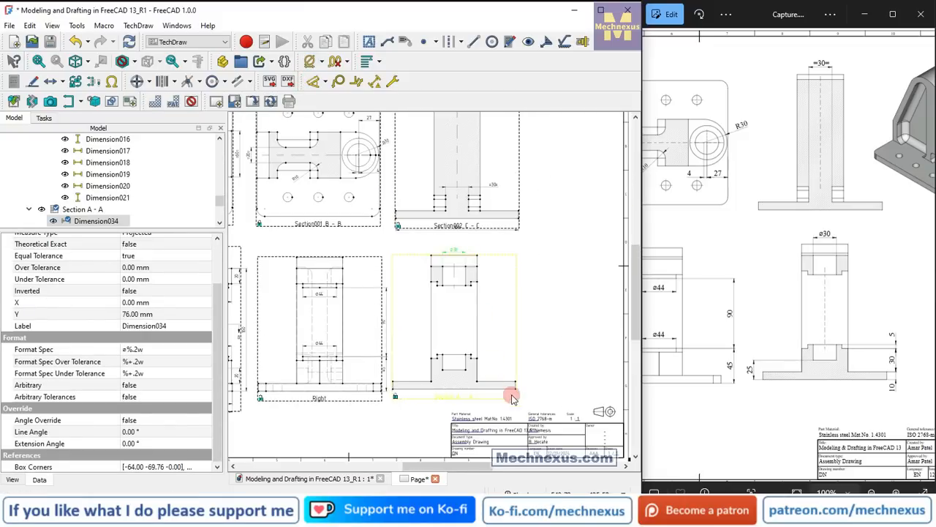
{"action": "scroll", "coordinate": [428, 346], "scroll_direction": "up", "scroll_amount": 4}
{"action": "scroll", "coordinate": [407, 352], "scroll_direction": "up", "scroll_amount": 1}
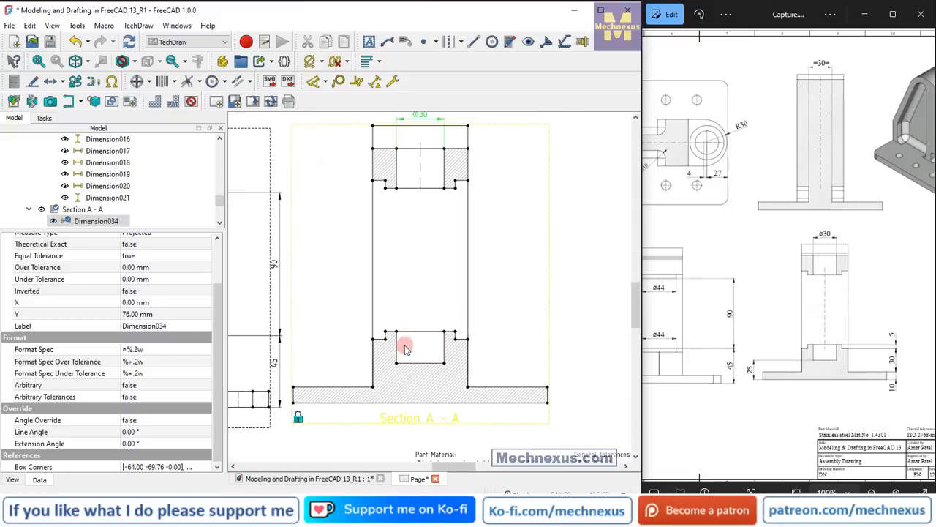
{"action": "left_click", "coordinate": [433, 346]}
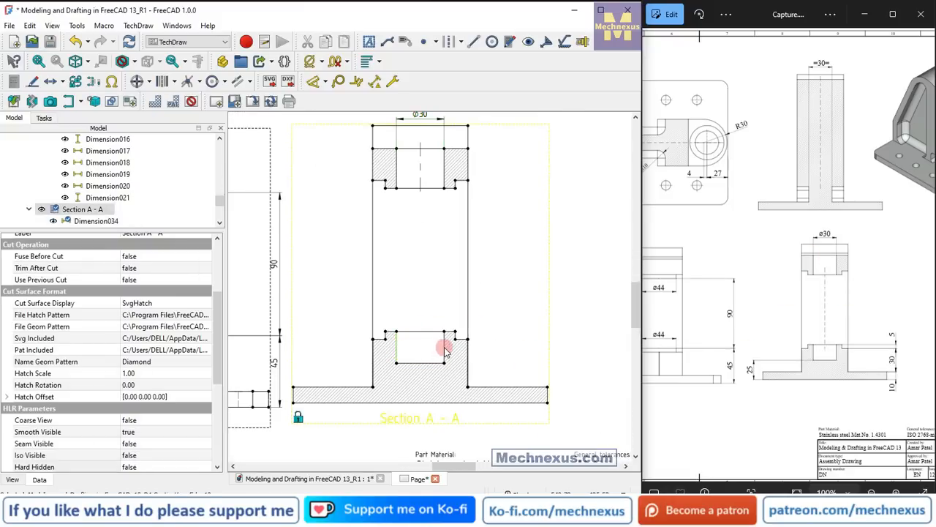
{"action": "left_click", "coordinate": [468, 46]}
{"action": "left_click", "coordinate": [468, 70]}
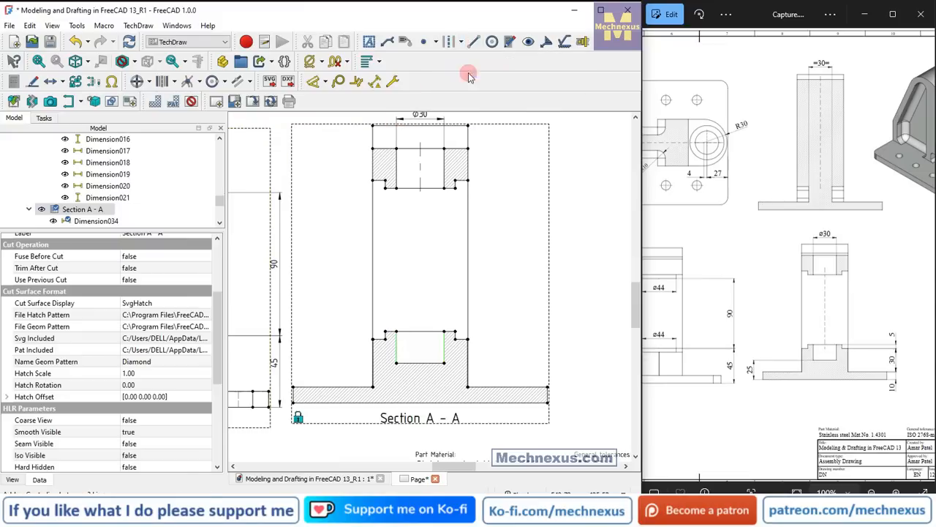
{"action": "left_click", "coordinate": [88, 153]}
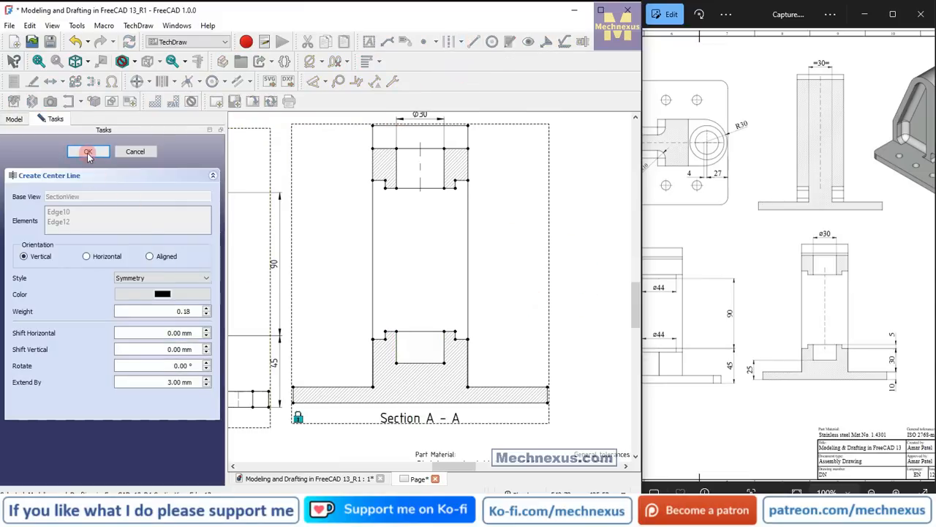
Dimension the lower bore's width horizontally in Section A - A, place it above the bore, and prefix it with the diameter symbol.
{"action": "left_click", "coordinate": [444, 333]}
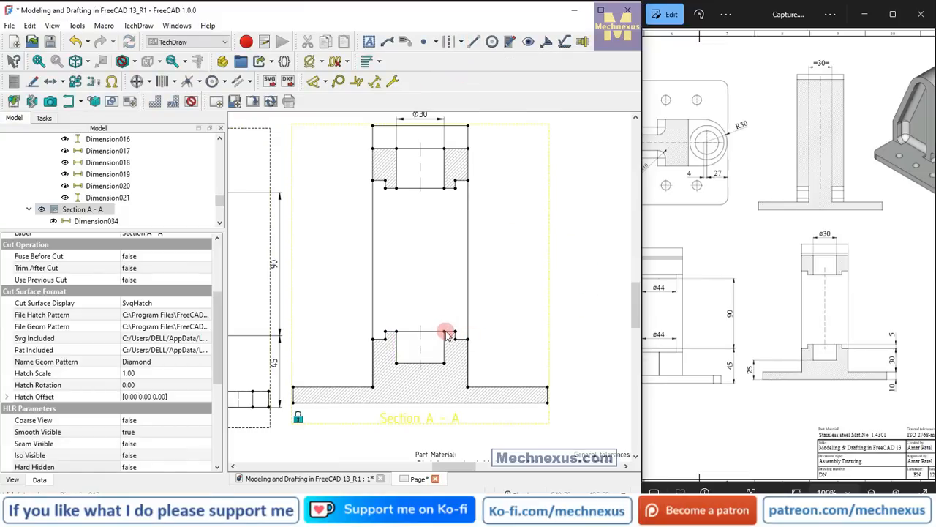
{"action": "left_click", "coordinate": [397, 333], "text": "ctrl"}
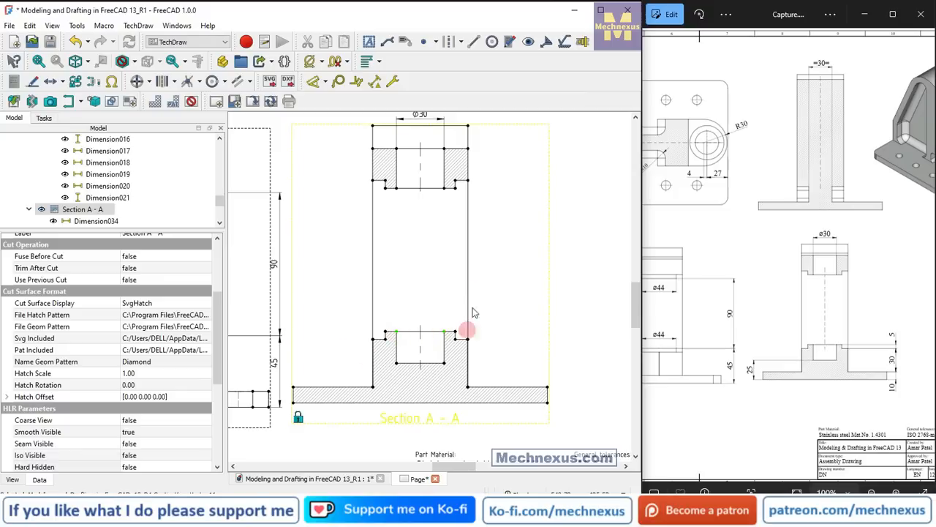
{"action": "left_click", "coordinate": [326, 83]}
{"action": "left_click", "coordinate": [365, 127]}
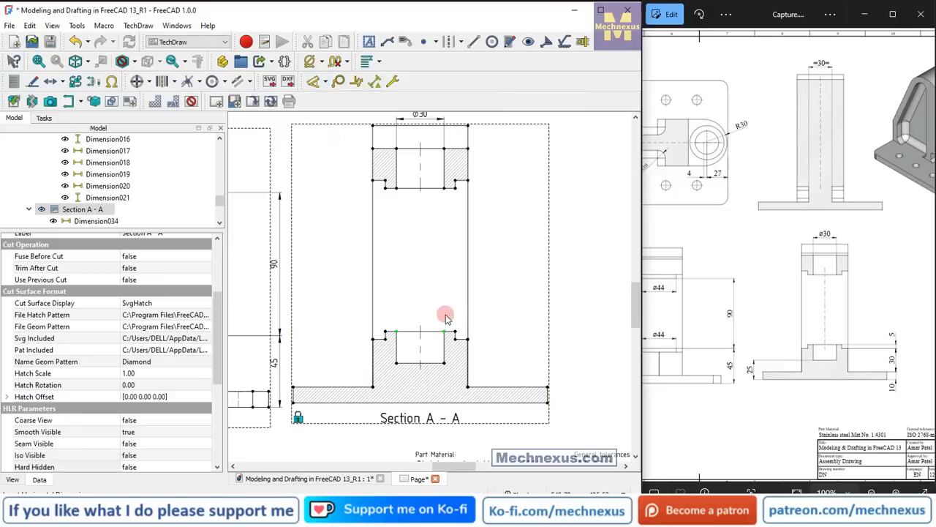
{"action": "left_click_drag", "start_coordinate": [424, 333], "coordinate": [422, 313]}
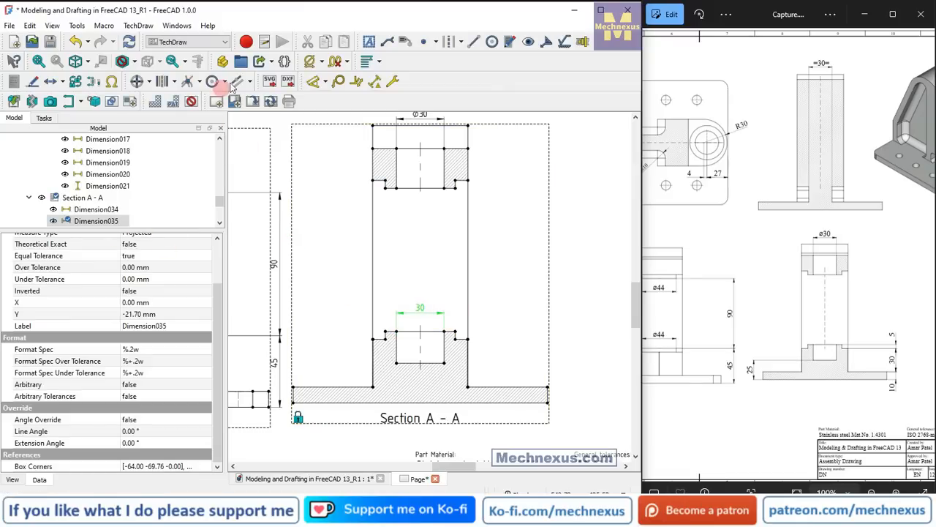
{"action": "left_click", "coordinate": [310, 62]}
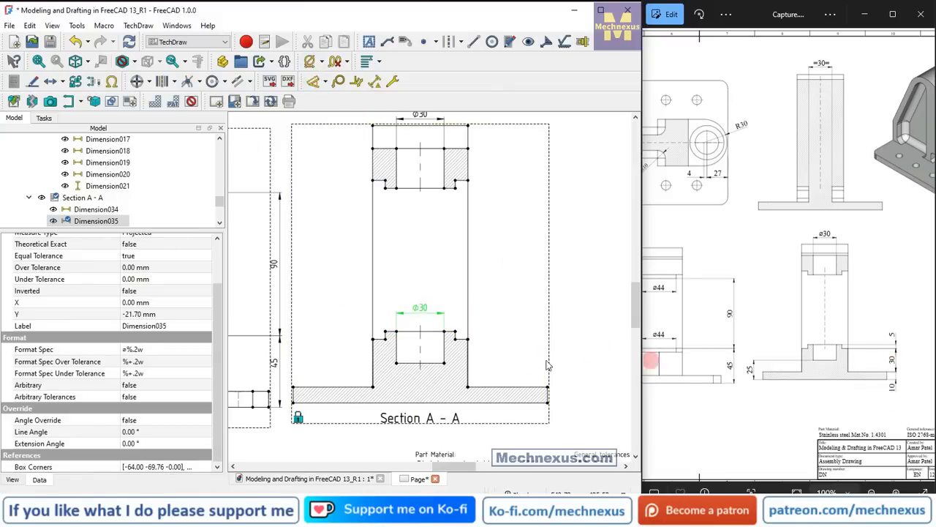
Dimension the base plate's thickness at its right end in Section A - A, with the text below the plate.
{"action": "scroll", "coordinate": [570, 373], "scroll_direction": "up", "scroll_amount": 1}
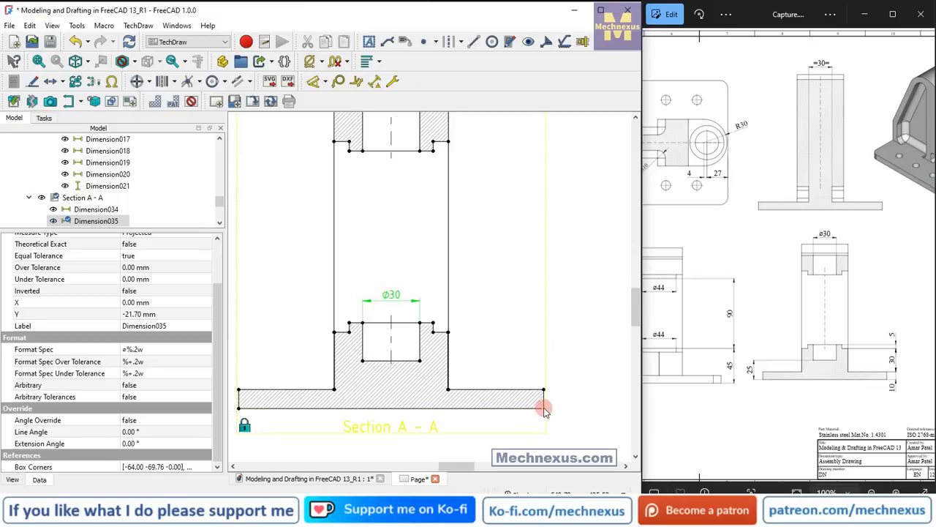
{"action": "left_click", "coordinate": [544, 395]}
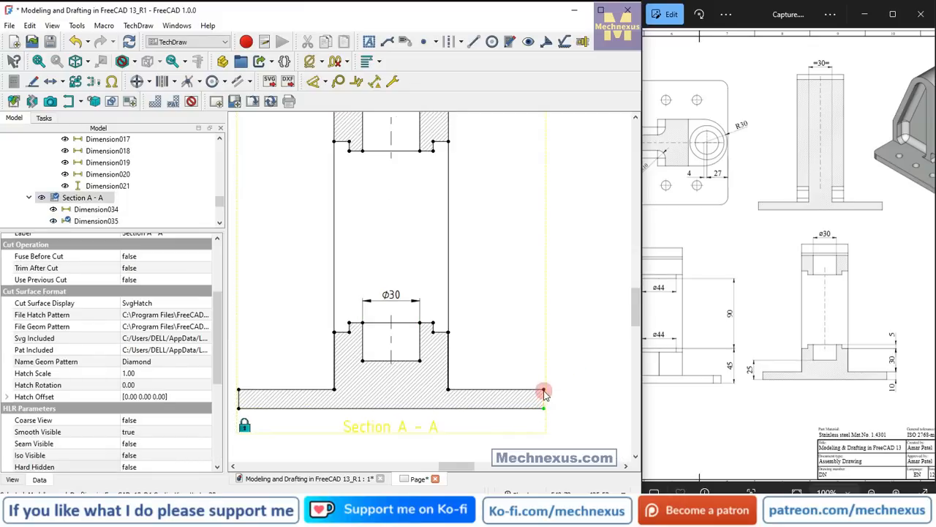
{"action": "left_click", "coordinate": [316, 83]}
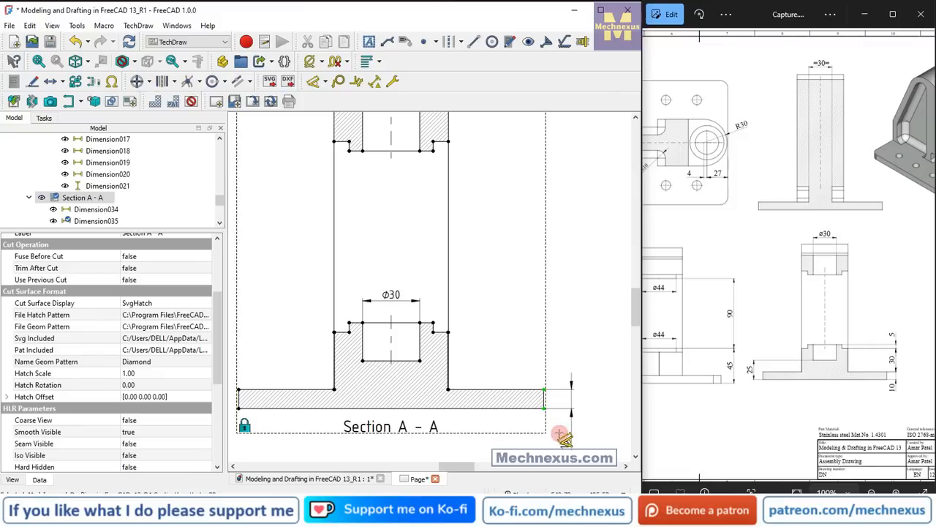
Dimension the vertical distance from the base plate's top to the lower block's shoulder in Section A - A, placing it beyond the plate's right end.
{"action": "left_click", "coordinate": [545, 392]}
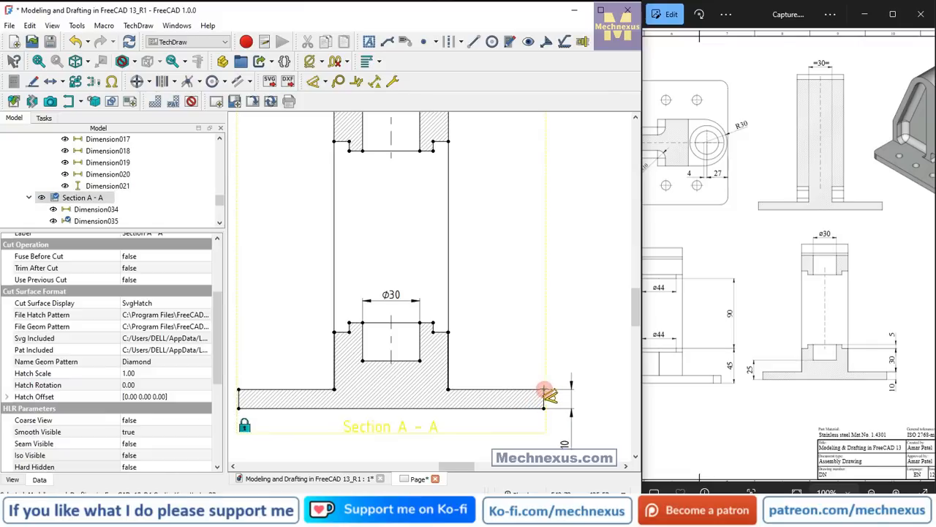
{"action": "left_click", "coordinate": [449, 332]}
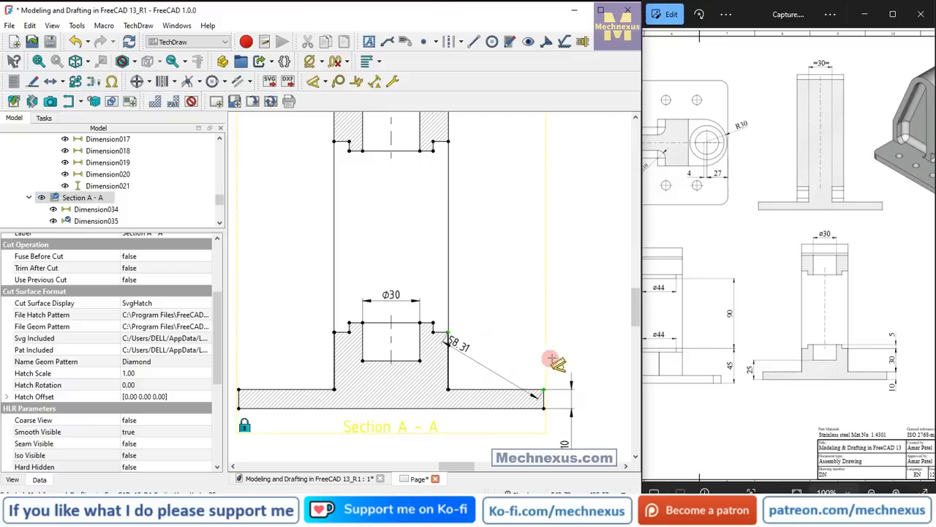
{"action": "left_click", "coordinate": [596, 358]}
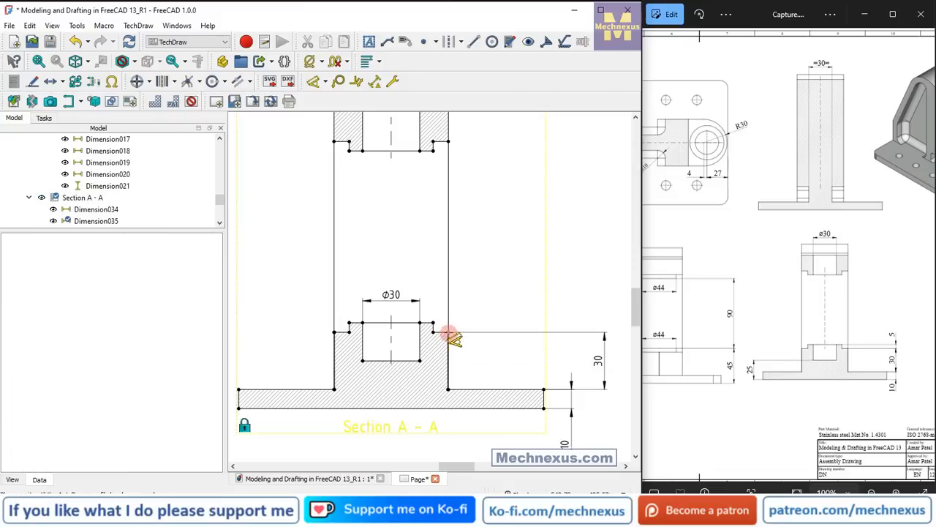
Dimension the lower boss's height above the block's shoulder in Section A - A, between the shoulder corner and the boss's top corner.
{"action": "left_click", "coordinate": [410, 371]}
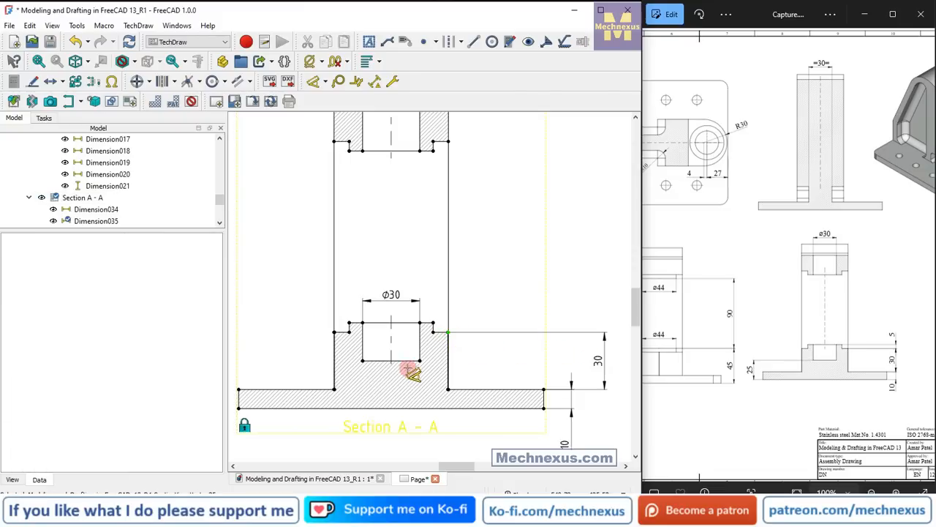
{"action": "left_click", "coordinate": [434, 323]}
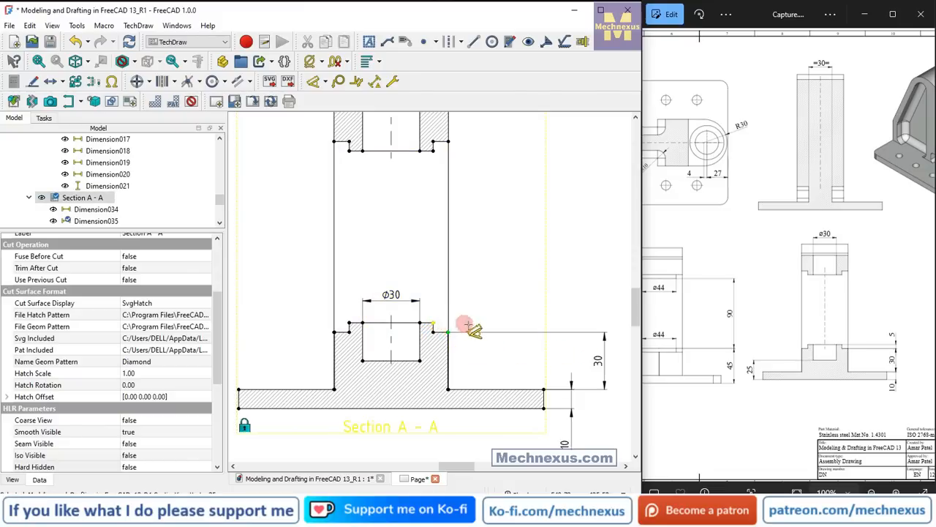
{"action": "left_click", "coordinate": [584, 348]}
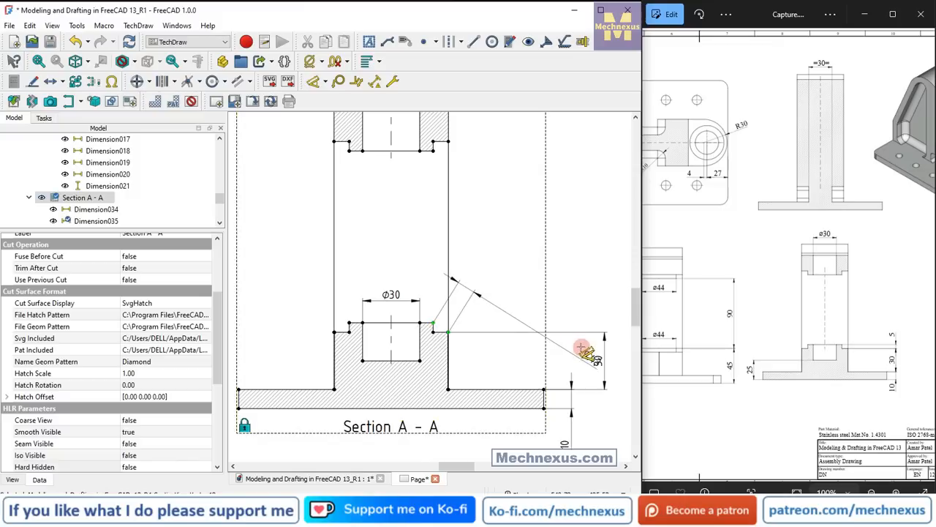
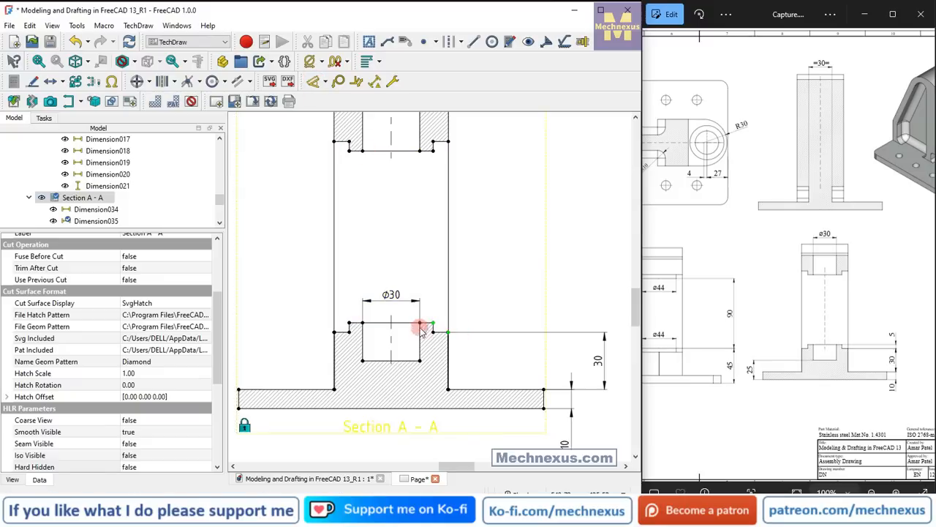
Add a vertical dimension for the lower boss's raised rim in Section A-A and move the 30 mm dimension closer to the view.
{"action": "left_click", "coordinate": [326, 81]}
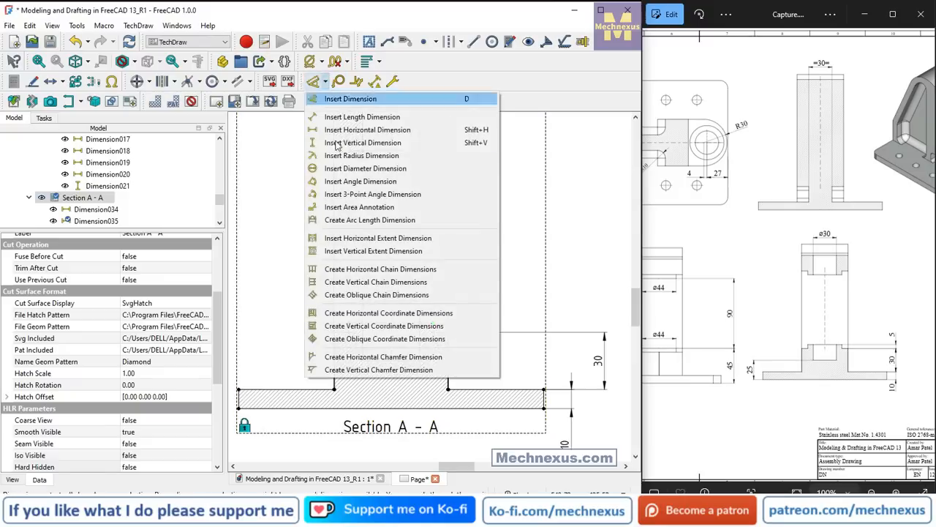
{"action": "left_click", "coordinate": [327, 142]}
{"action": "left_click", "coordinate": [439, 329]}
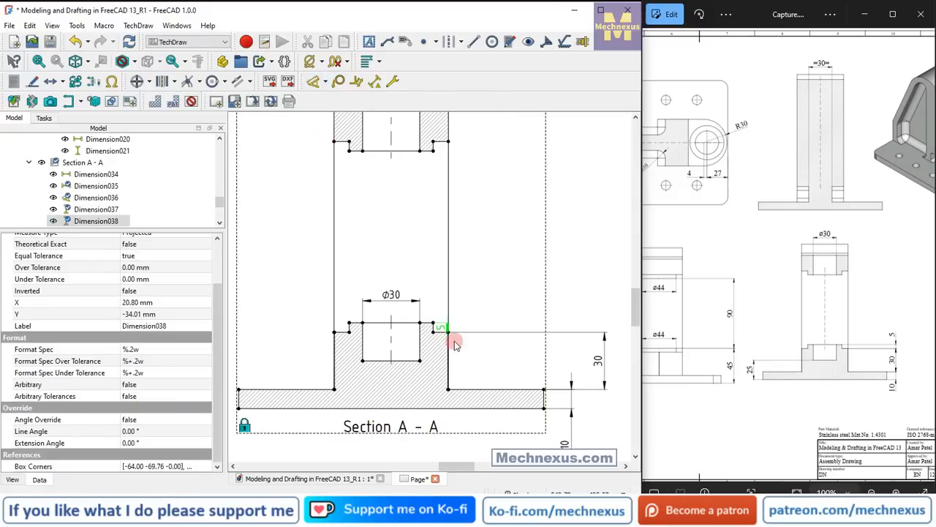
{"action": "left_click_drag", "start_coordinate": [442, 329], "coordinate": [504, 300]}
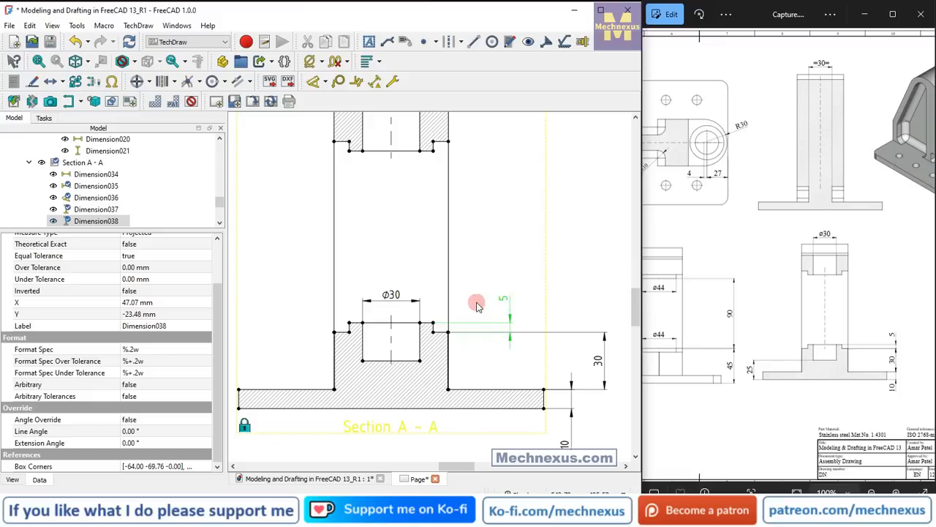
{"action": "left_click_drag", "start_coordinate": [482, 307], "coordinate": [488, 308]}
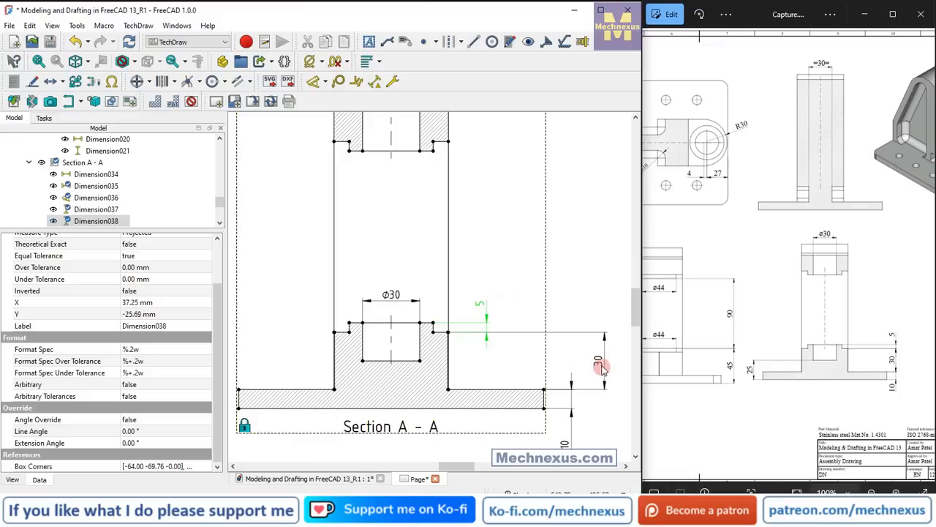
{"action": "left_click_drag", "start_coordinate": [567, 363], "coordinate": [562, 364]}
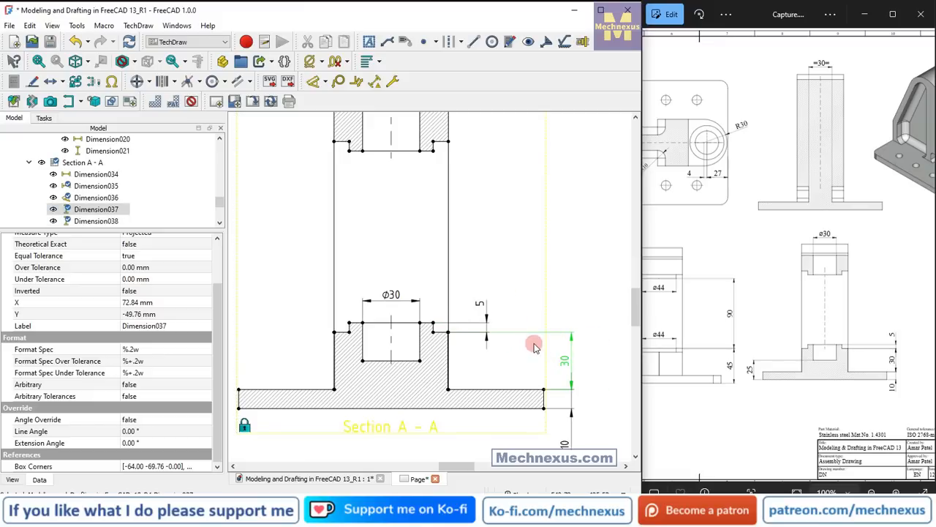
Add a vertical dimension from the lower bore's floor to the base's bottom edge in Section A-A, placed left of the boss.
{"action": "scroll", "coordinate": [534, 345], "scroll_direction": "down", "scroll_amount": 2}
{"action": "scroll", "coordinate": [472, 358], "scroll_direction": "up", "scroll_amount": 1}
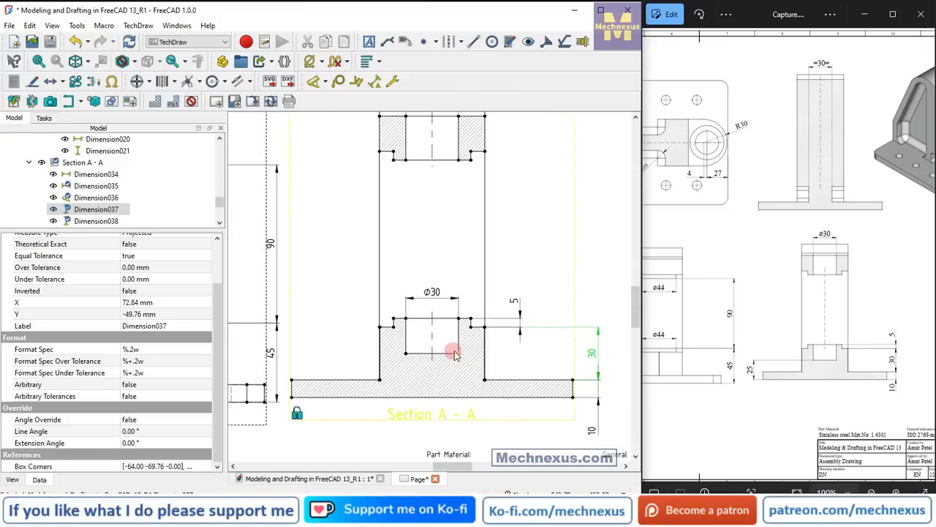
{"action": "left_click", "coordinate": [471, 399]}
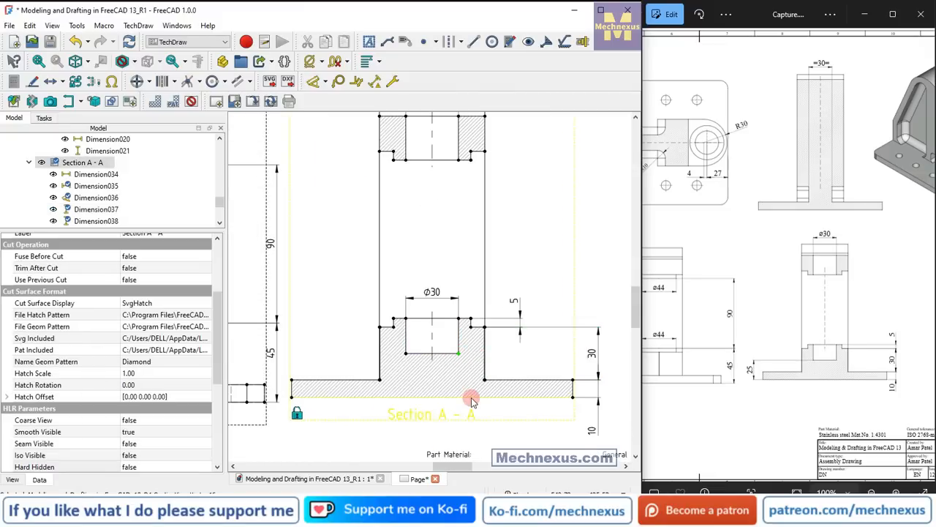
{"action": "left_click", "coordinate": [327, 82]}
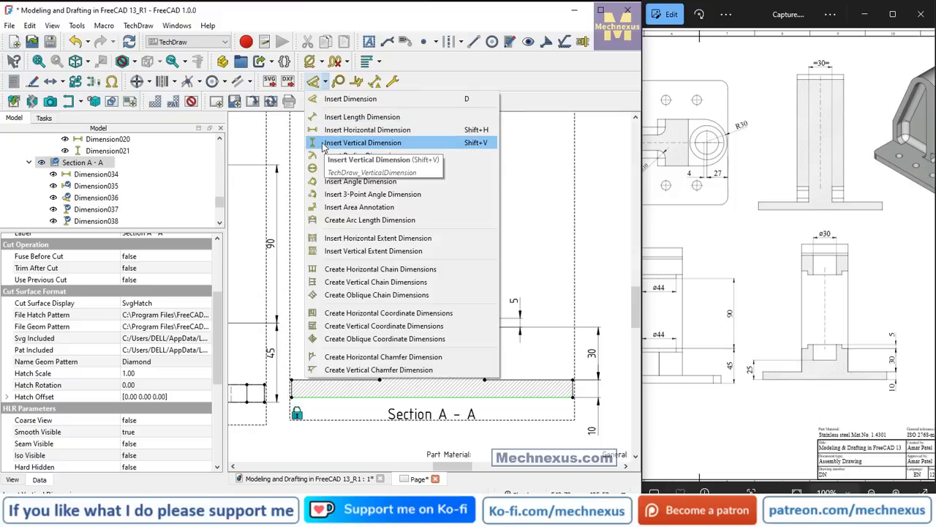
{"action": "left_click", "coordinate": [326, 139]}
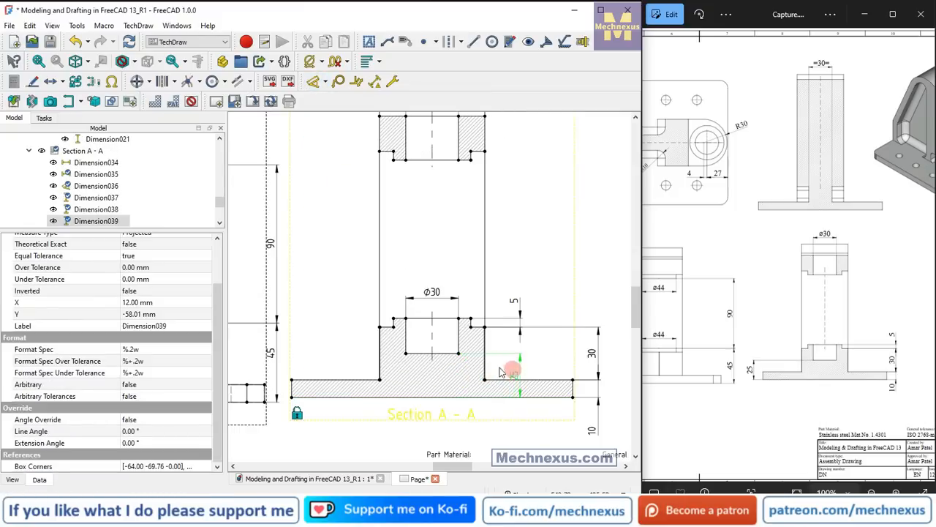
{"action": "left_click_drag", "start_coordinate": [501, 372], "coordinate": [331, 341]}
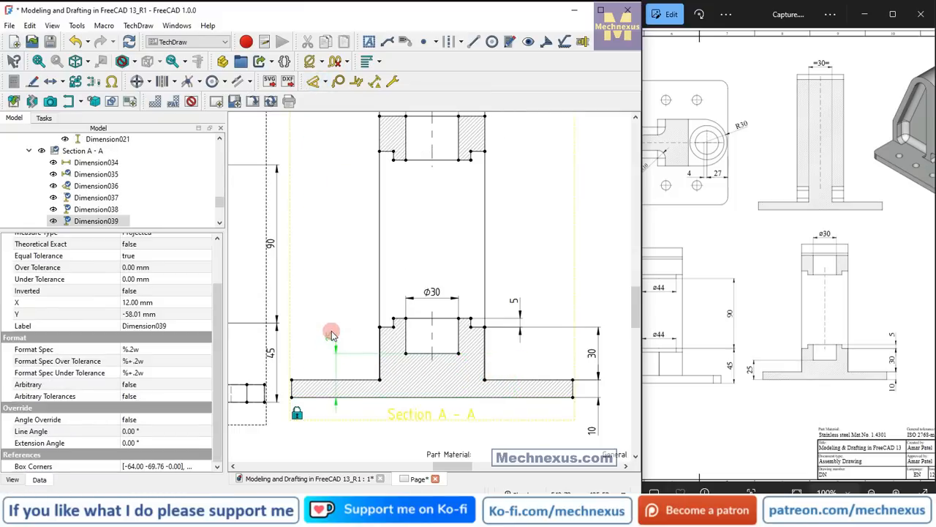
Hide the view frames and examine the dimensioned views across the whole sheet.
{"action": "scroll", "coordinate": [469, 340], "scroll_direction": "down", "scroll_amount": 3}
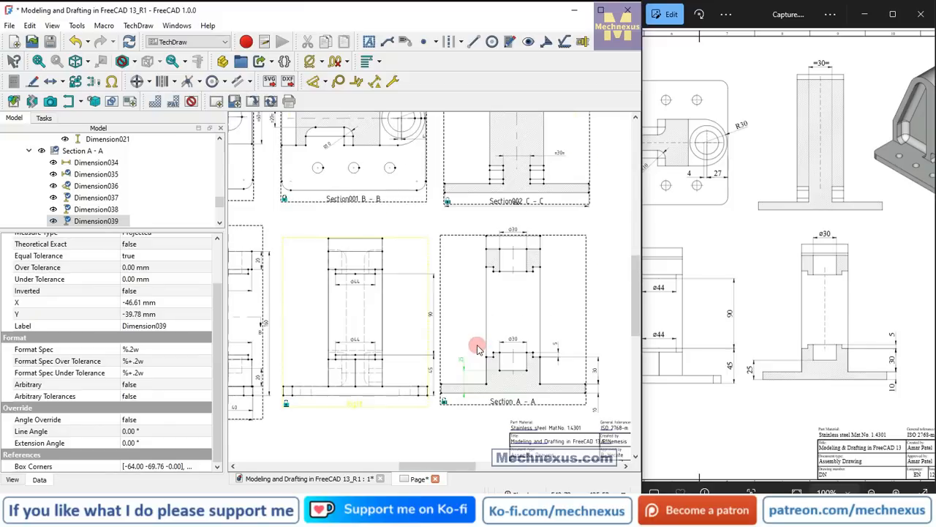
{"action": "scroll", "coordinate": [475, 358], "scroll_direction": "down", "scroll_amount": 5}
{"action": "scroll", "coordinate": [739, 316], "scroll_direction": "down", "scroll_amount": 3}
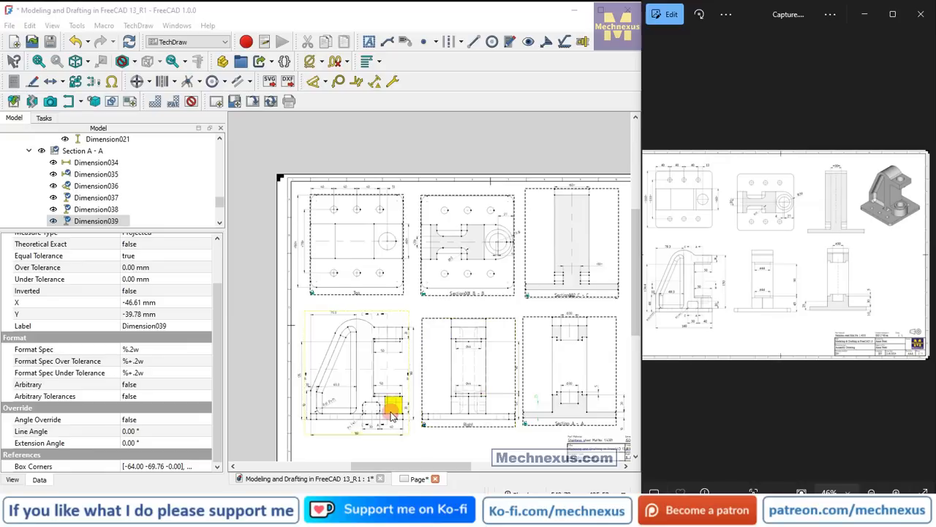
{"action": "scroll", "coordinate": [387, 411], "scroll_direction": "up", "scroll_amount": 1}
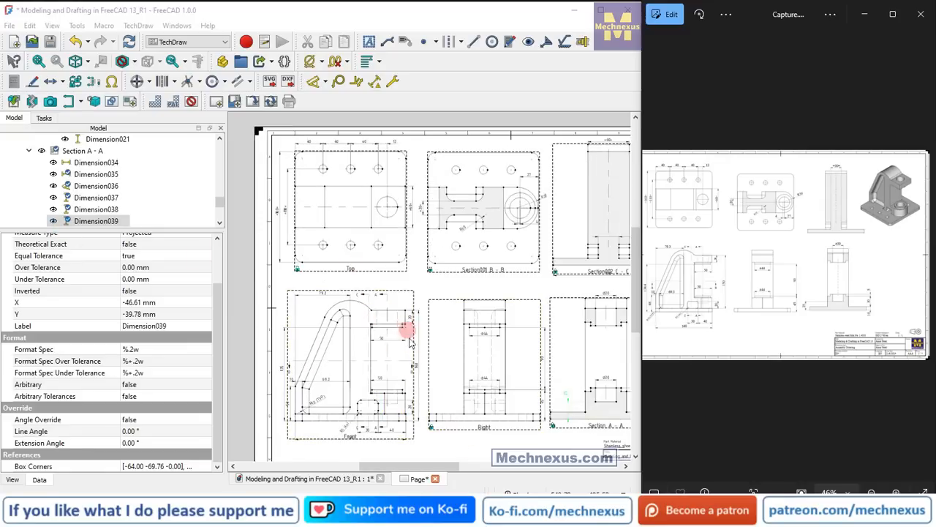
{"action": "left_click", "coordinate": [192, 102]}
{"action": "left_click", "coordinate": [349, 297]}
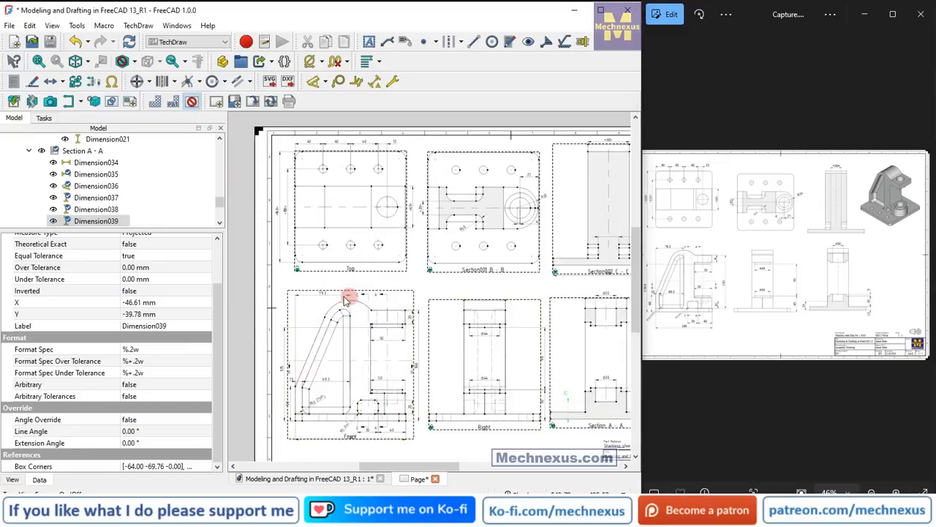
{"action": "left_click", "coordinate": [444, 308]}
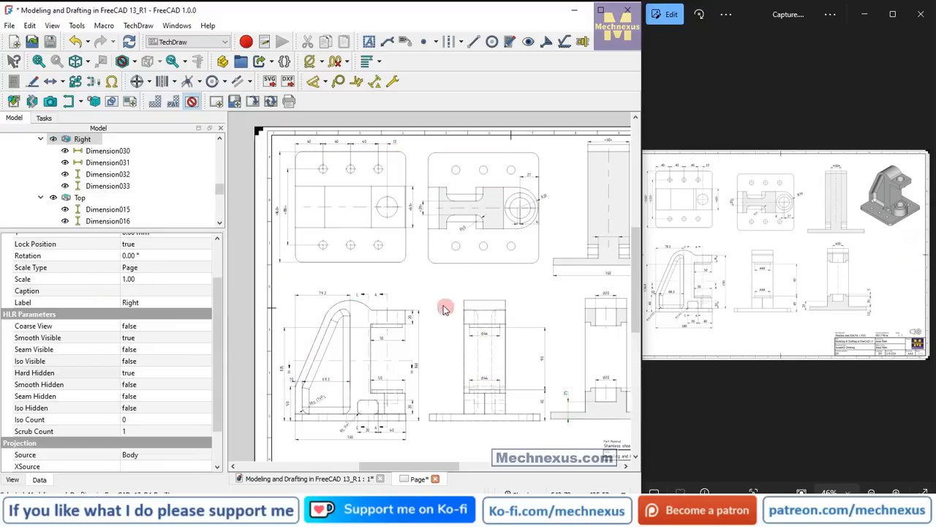
{"action": "scroll", "coordinate": [365, 293], "scroll_direction": "down", "scroll_amount": 4}
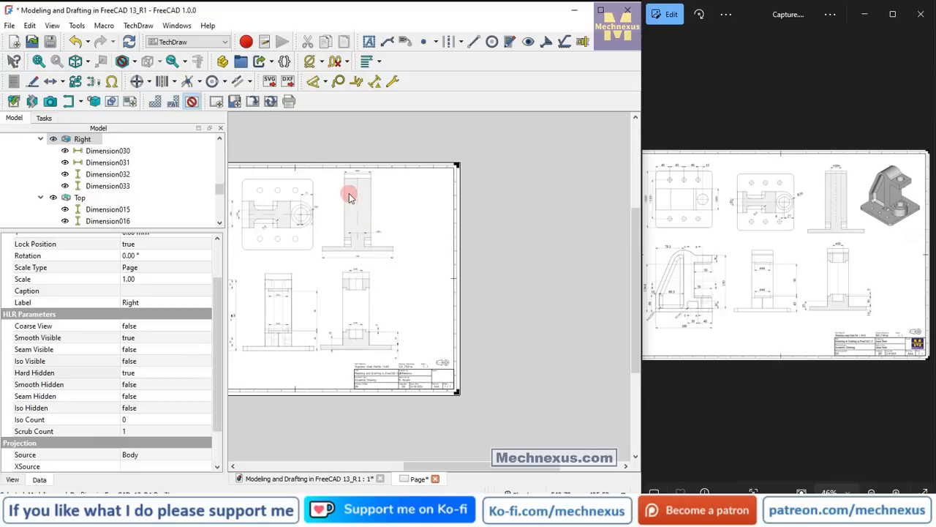
{"action": "scroll", "coordinate": [349, 194], "scroll_direction": "up", "scroll_amount": 4}
{"action": "scroll", "coordinate": [600, 300], "scroll_direction": "down", "scroll_amount": 2}
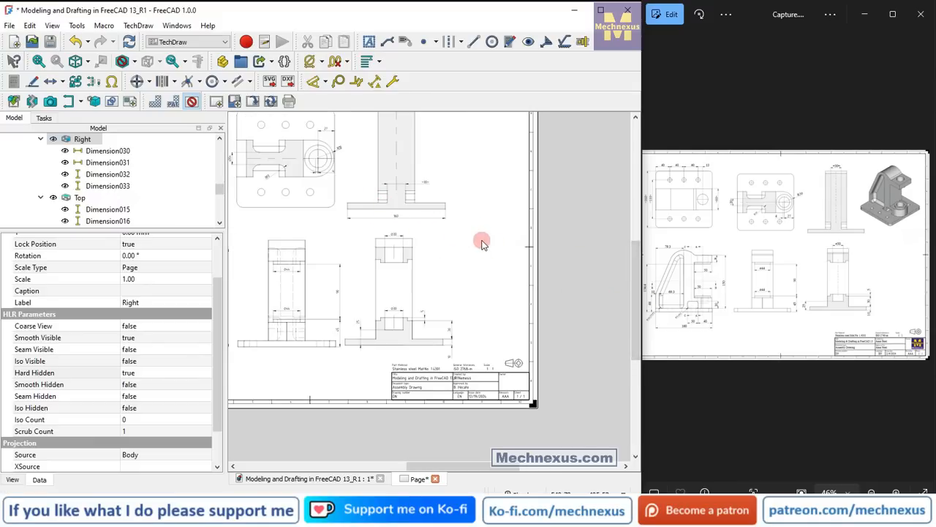
{"action": "scroll", "coordinate": [481, 242], "scroll_direction": "down", "scroll_amount": 2}
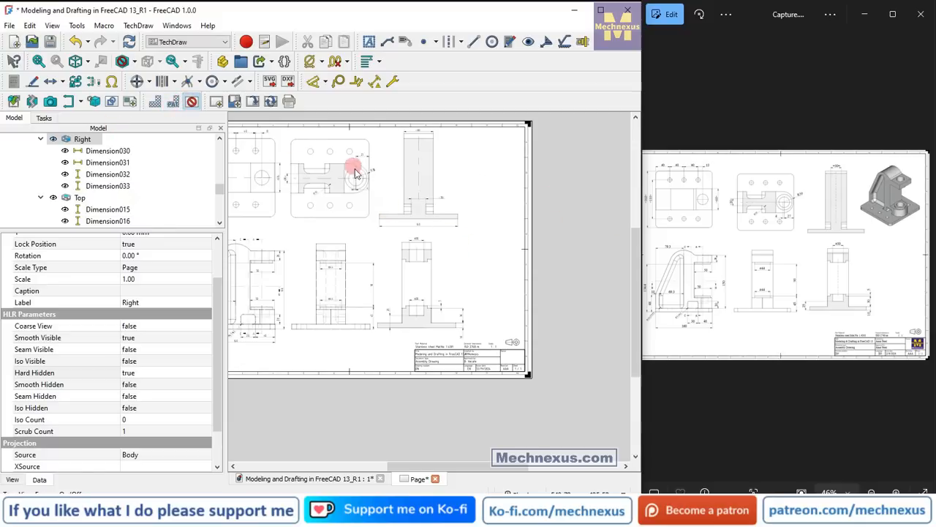
Unlock the Section C-C view and shift it slightly to line up above Section A-A.
{"action": "scroll", "coordinate": [379, 205], "scroll_direction": "up", "scroll_amount": 2}
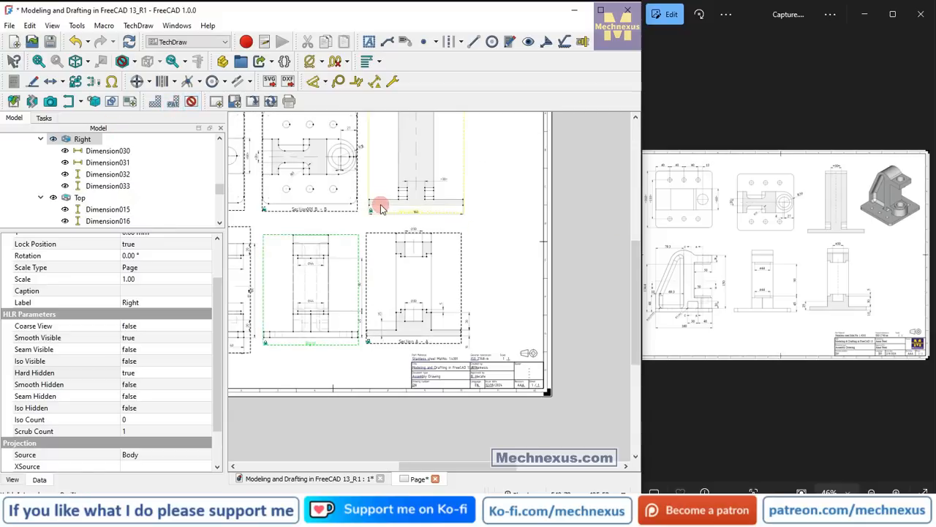
{"action": "scroll", "coordinate": [381, 208], "scroll_direction": "up", "scroll_amount": 1}
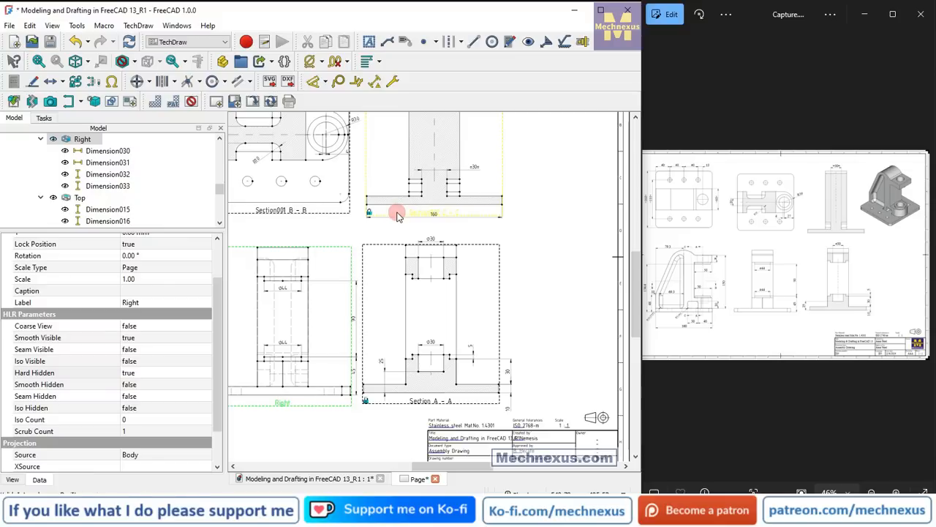
{"action": "left_click", "coordinate": [397, 214]}
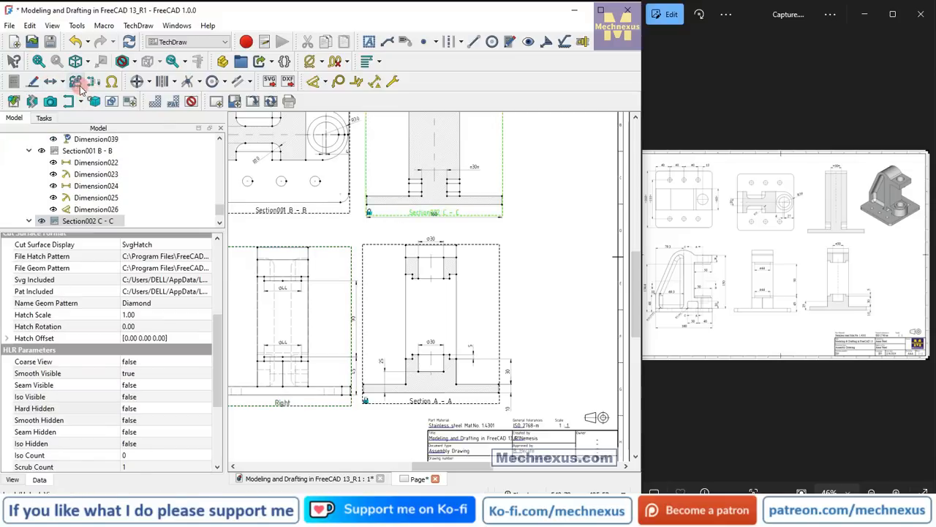
{"action": "left_click_drag", "start_coordinate": [410, 214], "coordinate": [407, 217]}
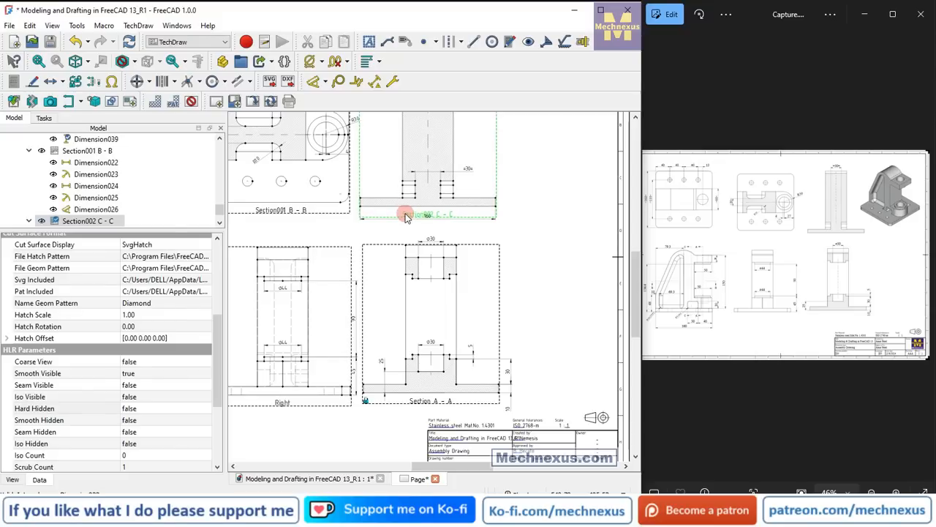
{"action": "left_click", "coordinate": [578, 275]}
{"action": "scroll", "coordinate": [578, 275], "scroll_direction": "down", "scroll_amount": 3}
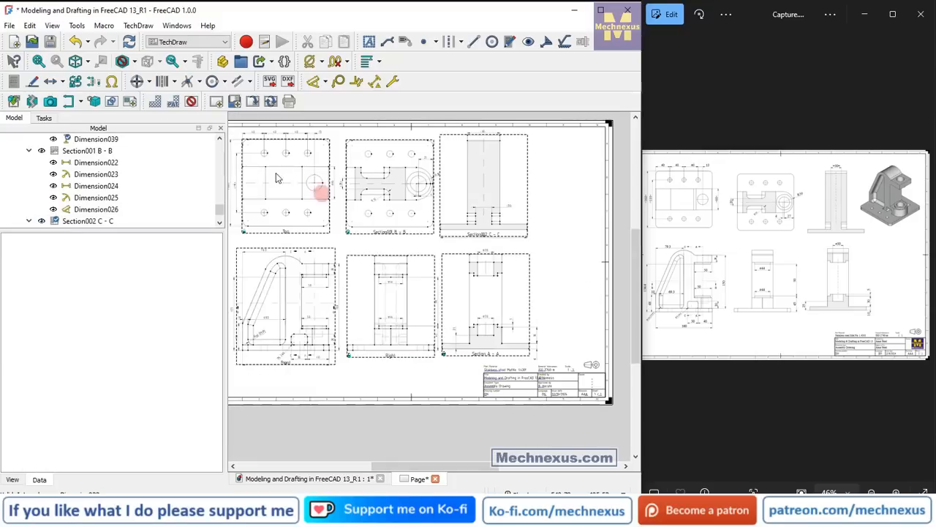
Lock the position of the Section C-C view on the sheet.
{"action": "left_click", "coordinate": [462, 237]}
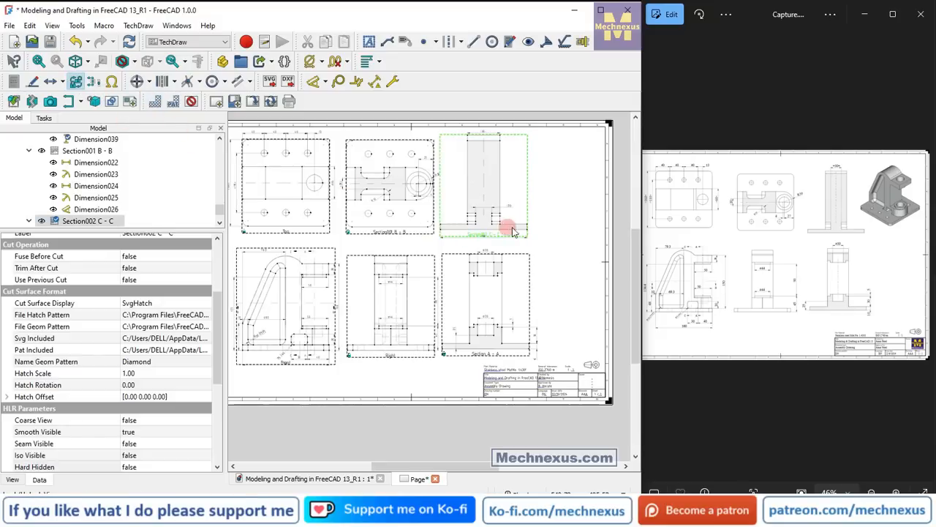
{"action": "left_click", "coordinate": [554, 151]}
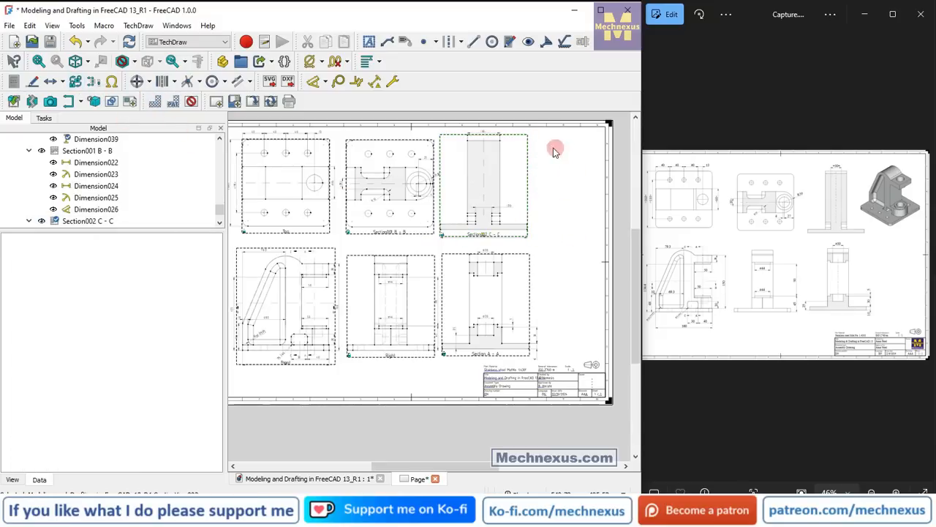
{"action": "left_click", "coordinate": [545, 216]}
Show the 3D model in isometric orientation and fit it to the window.
{"action": "left_click", "coordinate": [276, 480]}
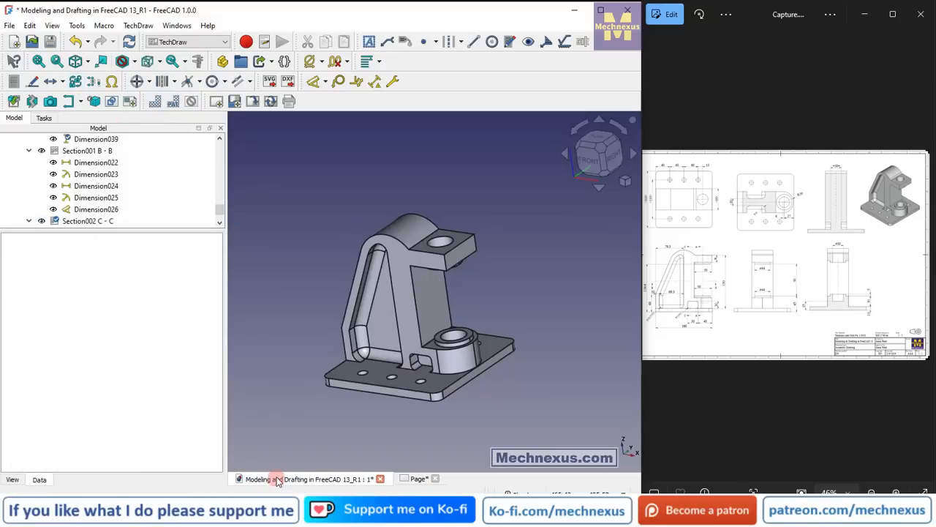
{"action": "left_click", "coordinate": [625, 183]}
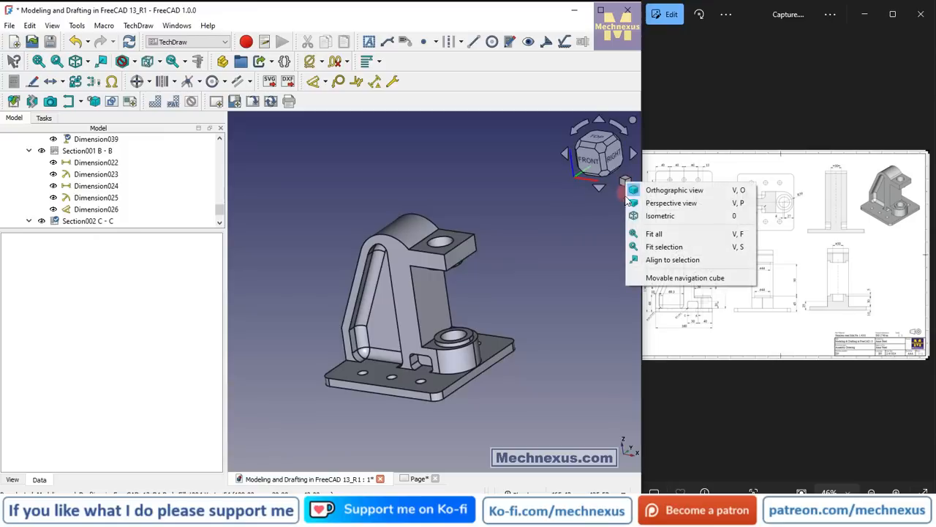
{"action": "left_click", "coordinate": [638, 210]}
{"action": "left_click", "coordinate": [120, 237]}
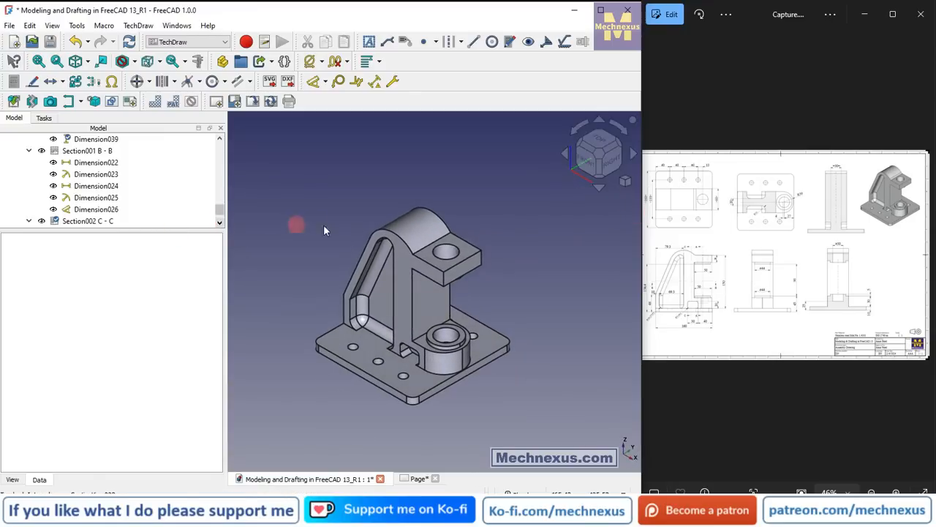
{"action": "left_click", "coordinate": [625, 183]}
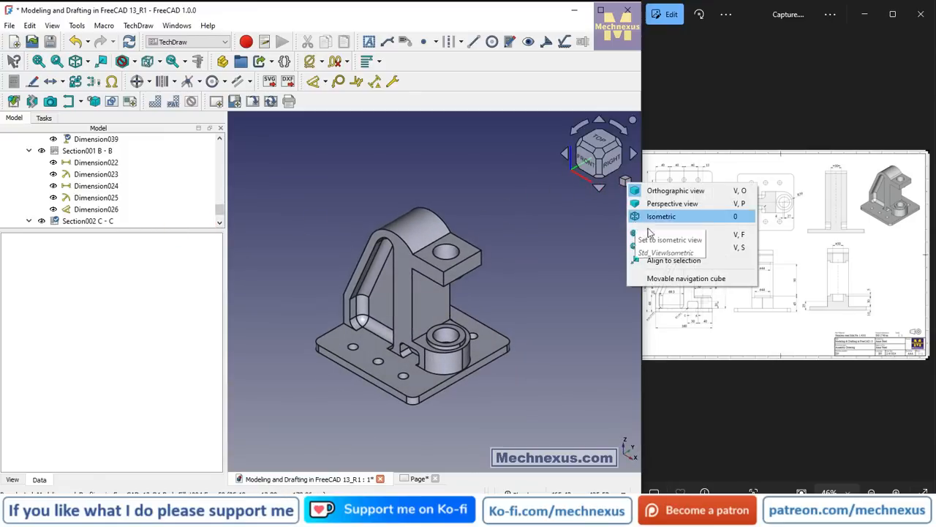
{"action": "left_click", "coordinate": [648, 235]}
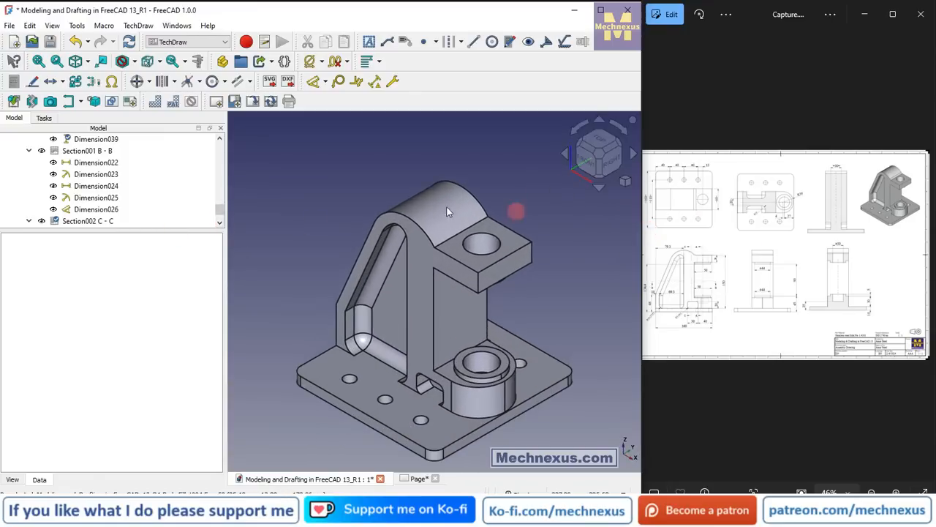
Insert the active 3D view on the page, cropped to 128 × 102.4 mm without background, and place it to the right of Section C-C.
{"action": "left_click", "coordinate": [50, 102]}
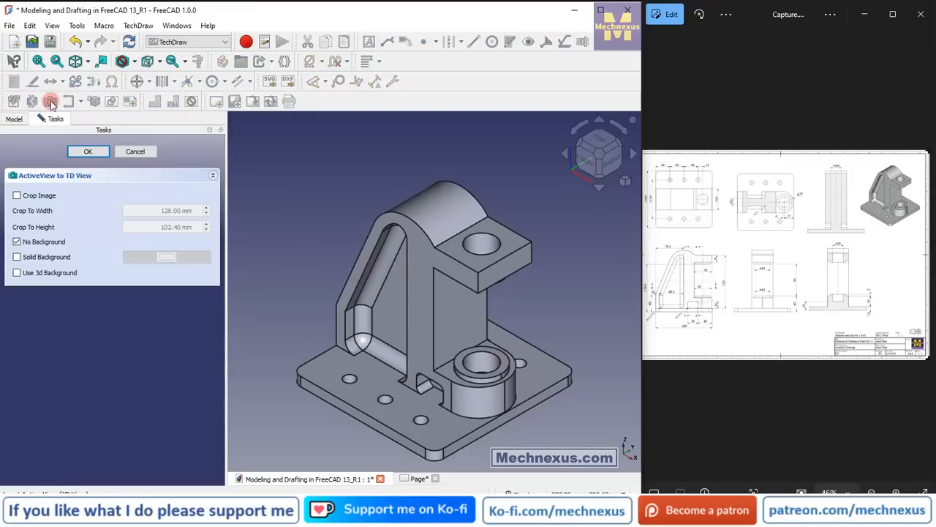
{"action": "left_click", "coordinate": [16, 195]}
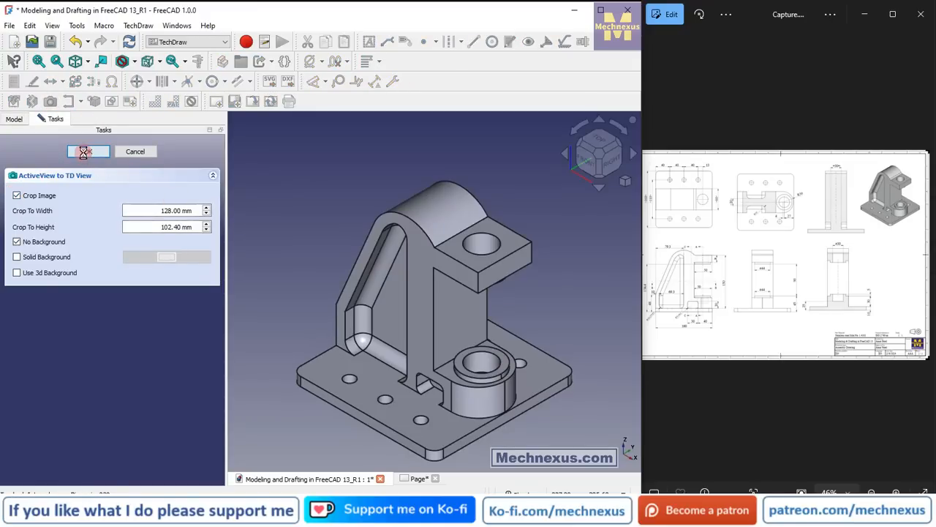
{"action": "left_click", "coordinate": [415, 480]}
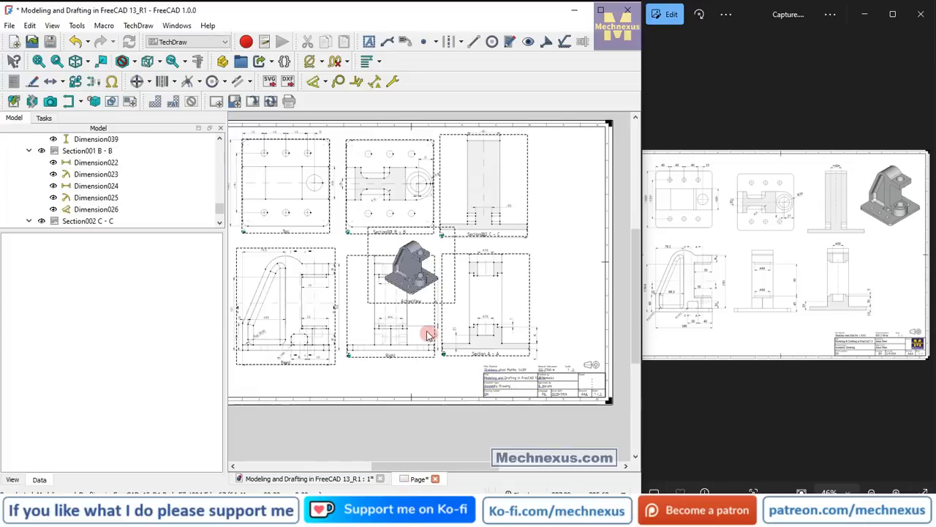
{"action": "left_click", "coordinate": [423, 305]}
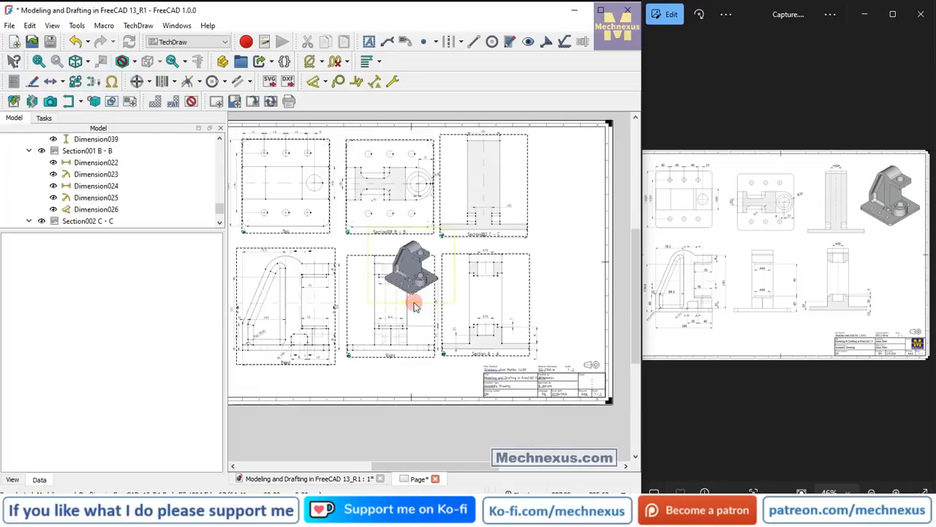
{"action": "left_click_drag", "start_coordinate": [414, 305], "coordinate": [568, 208]}
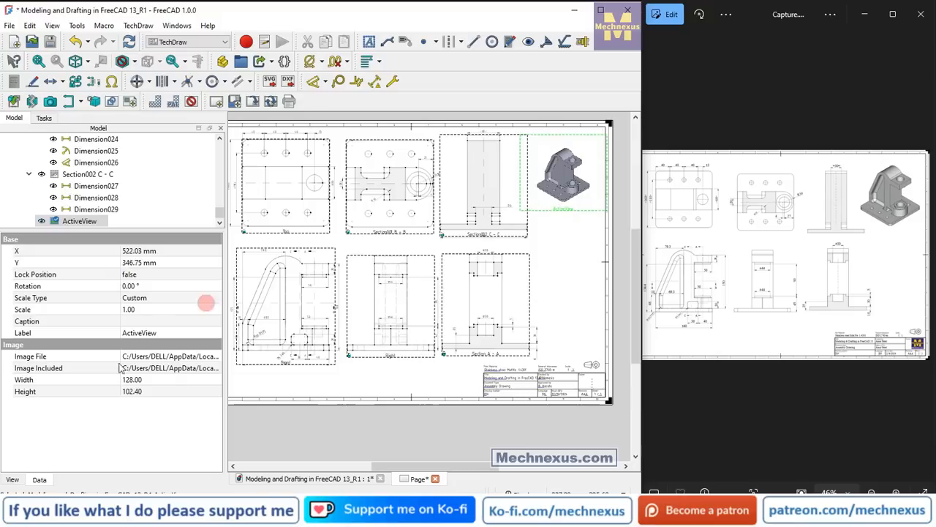
Set the scale of the isometric image on the page to 1.3.
{"action": "left_click", "coordinate": [152, 310]}
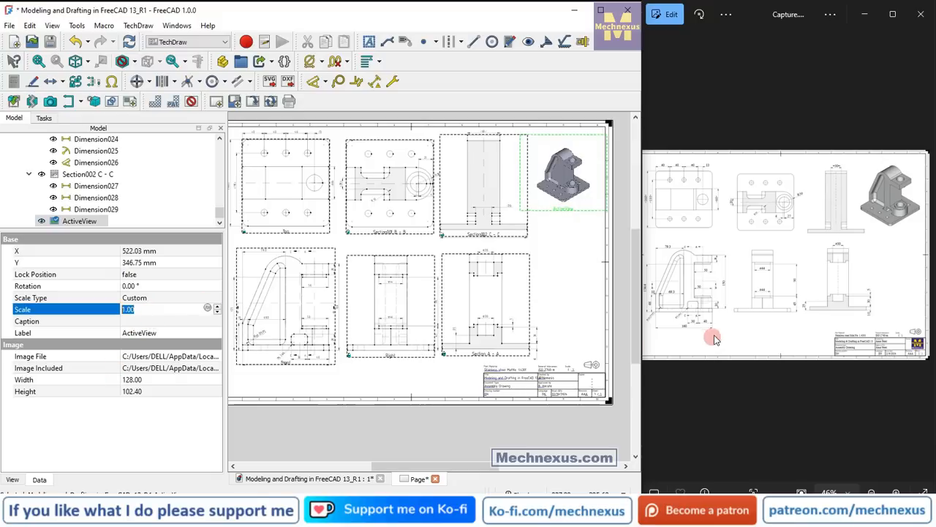
{"action": "type", "text": "1.3"}
{"action": "key", "text": "Return"}
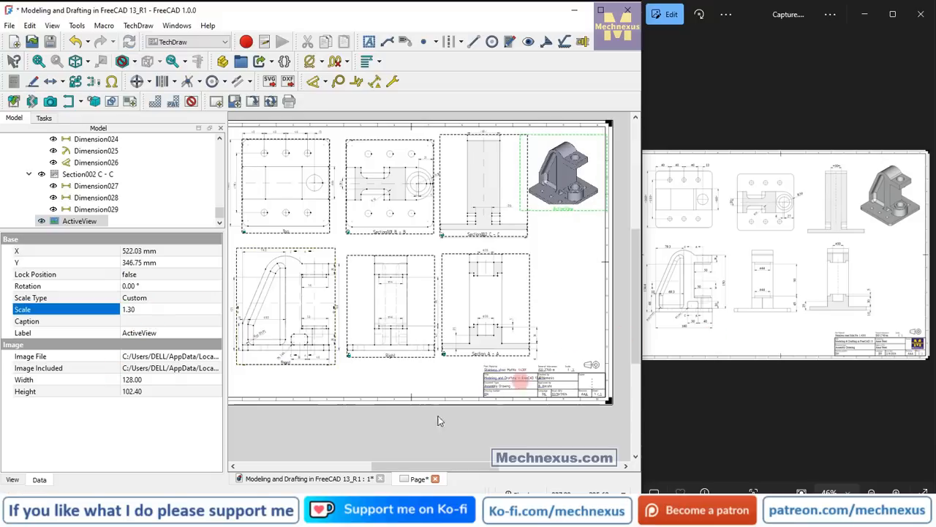
Increase the isometric image's frame height to 125 mm so the enlarged model fits inside it.
{"action": "left_click", "coordinate": [136, 391]}
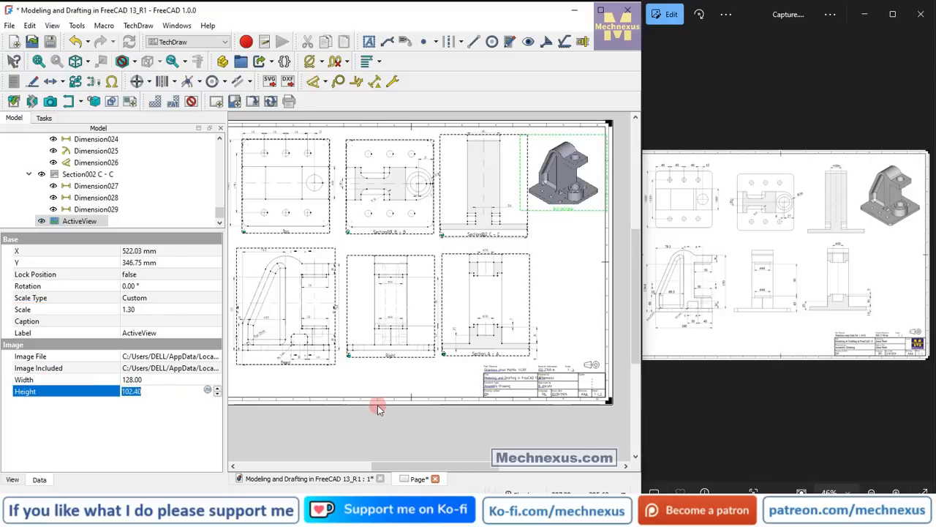
{"action": "key", "text": "Return"}
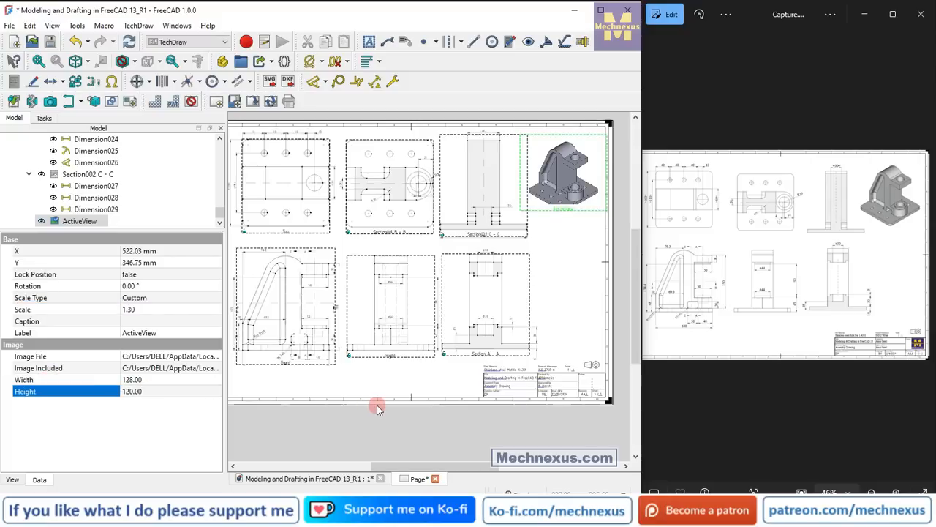
{"action": "left_click", "coordinate": [151, 391]}
{"action": "type", "text": "125"}
{"action": "key", "text": "Return"}
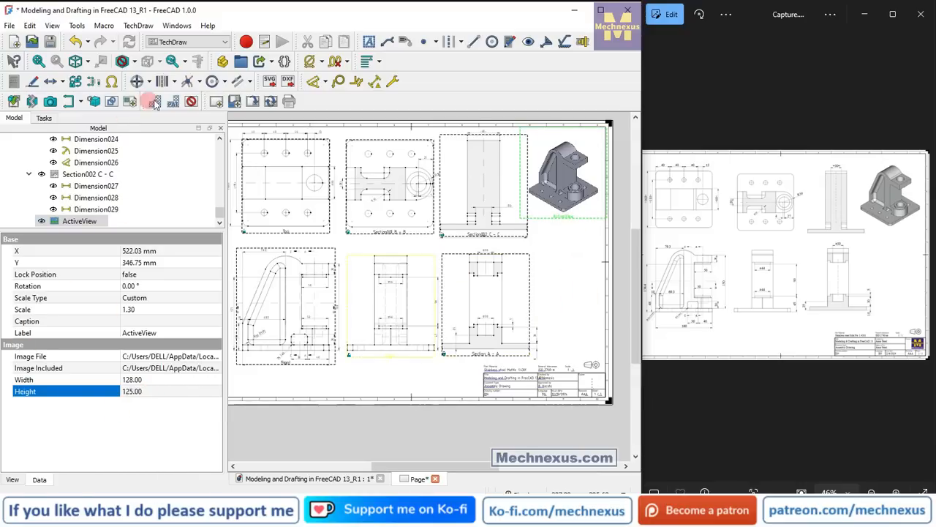
Hide the view frames to check the sheet, enlarge the page area and model tree, and show the frames again.
{"action": "left_click", "coordinate": [190, 101]}
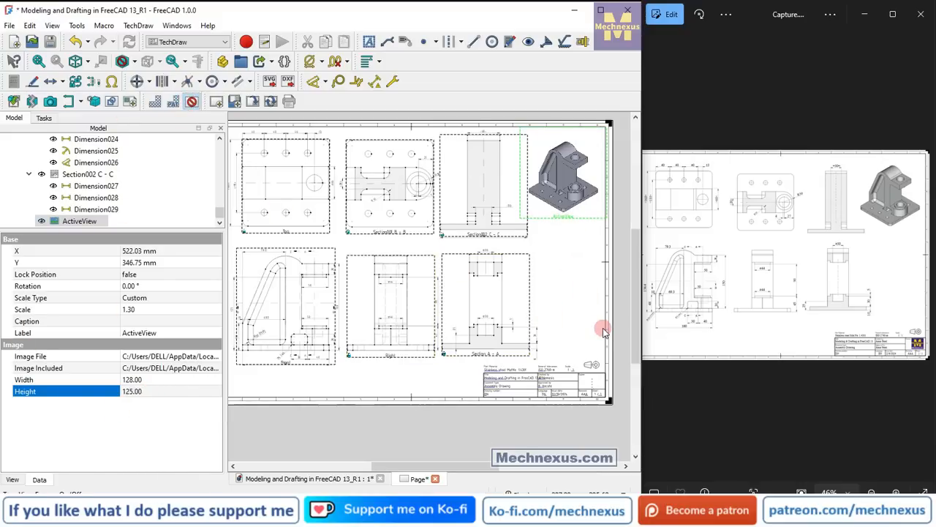
{"action": "left_click", "coordinate": [475, 430]}
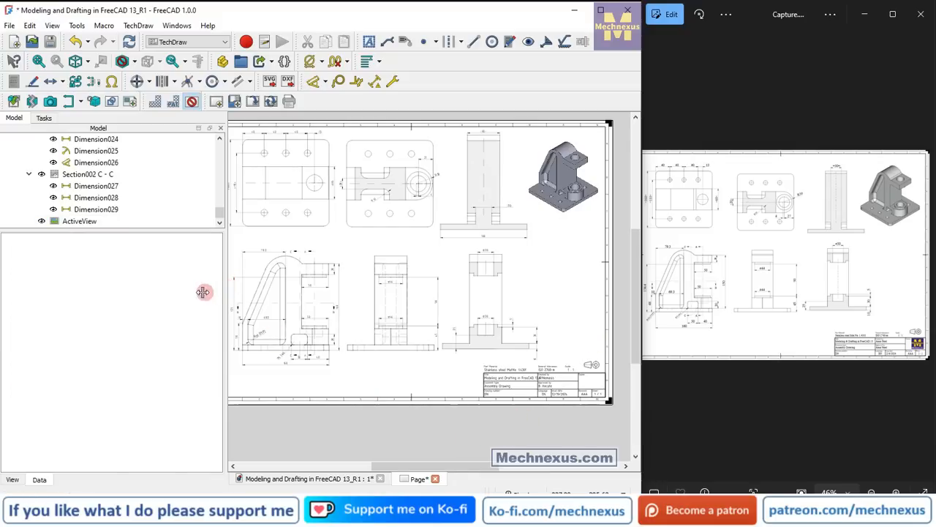
{"action": "left_click_drag", "start_coordinate": [203, 292], "coordinate": [180, 292]}
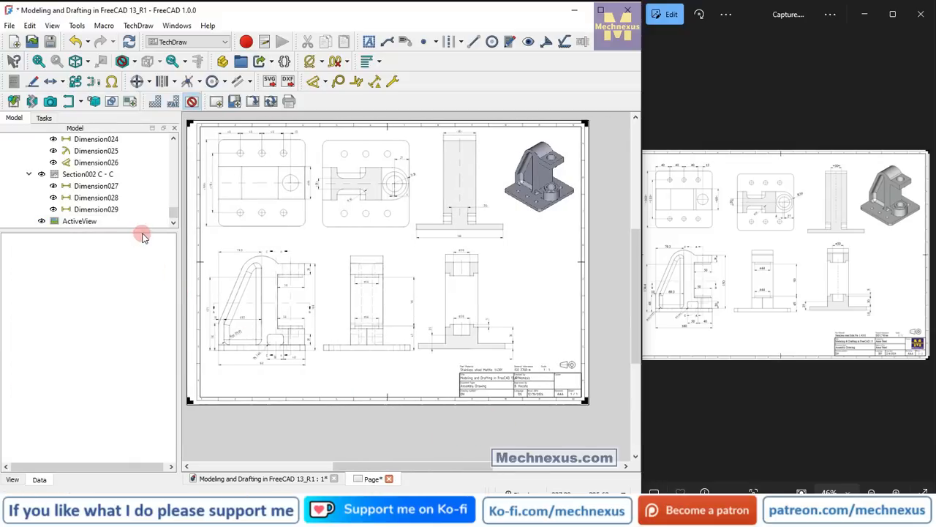
{"action": "left_click_drag", "start_coordinate": [144, 231], "coordinate": [140, 392]}
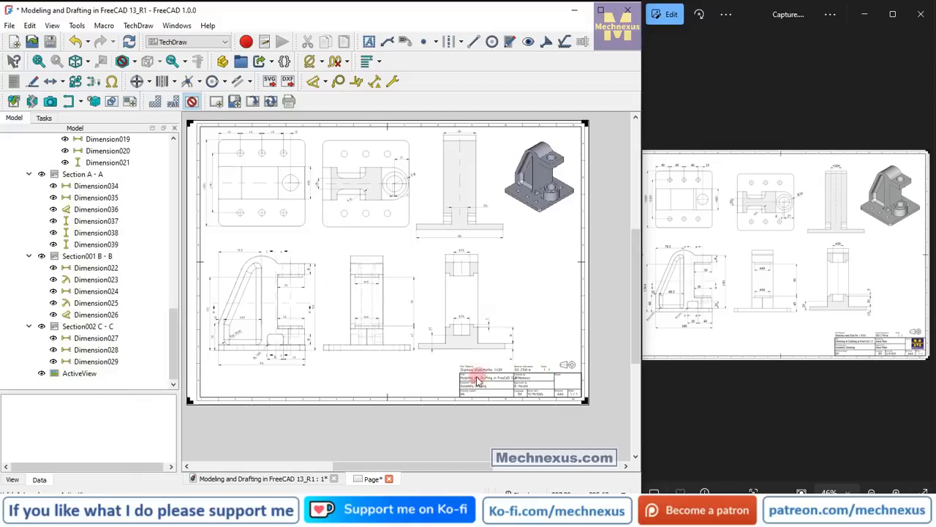
{"action": "left_click", "coordinate": [192, 102]}
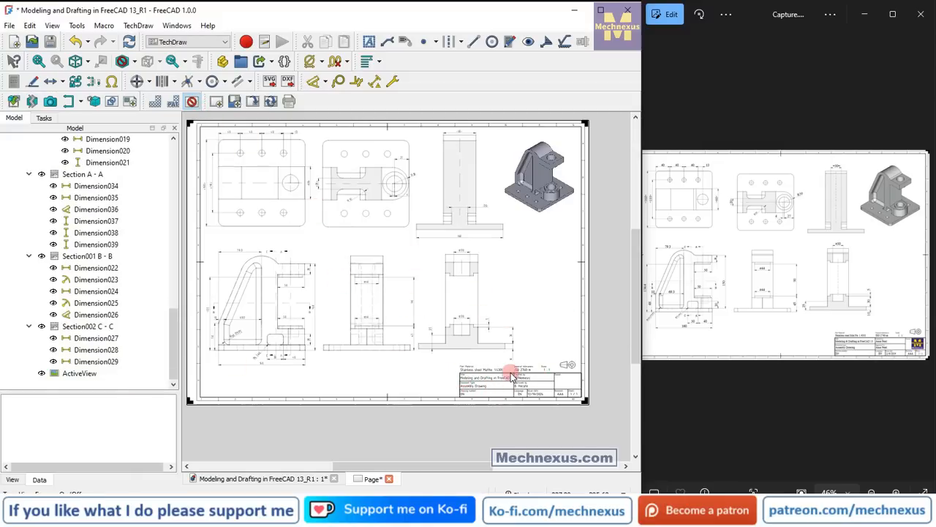
Change the title field in the title block to "Modeling & DDrafting 13".
{"action": "scroll", "coordinate": [512, 377], "scroll_direction": "down", "scroll_amount": 1}
{"action": "scroll", "coordinate": [454, 327], "scroll_direction": "up", "scroll_amount": 6}
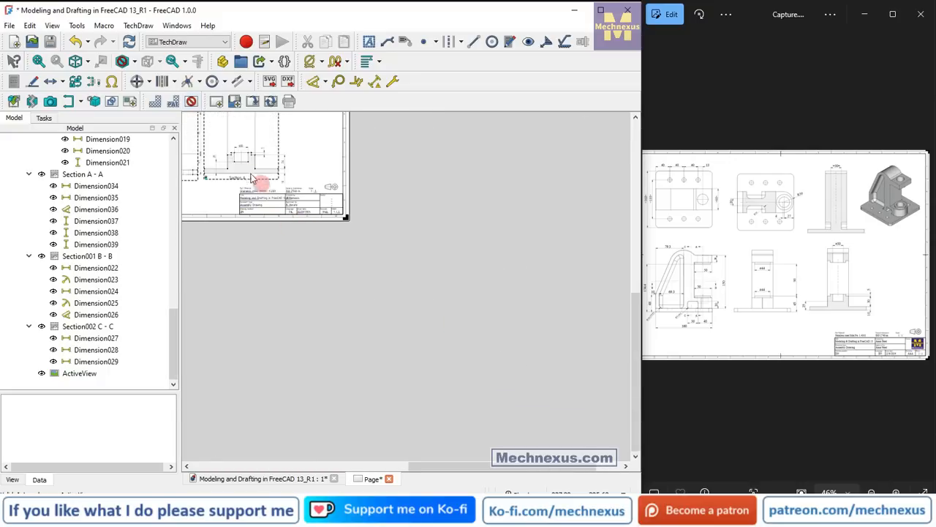
{"action": "scroll", "coordinate": [233, 178], "scroll_direction": "up", "scroll_amount": 4}
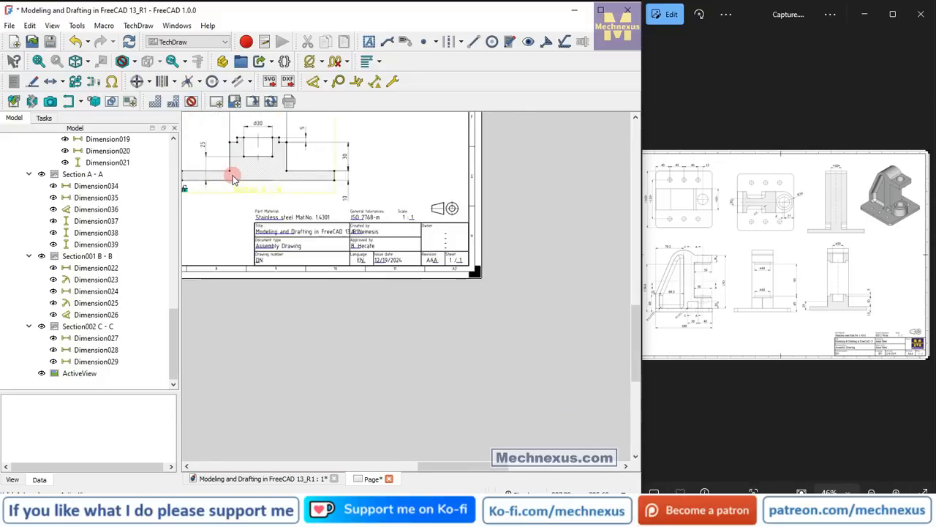
{"action": "scroll", "coordinate": [233, 177], "scroll_direction": "up", "scroll_amount": 2}
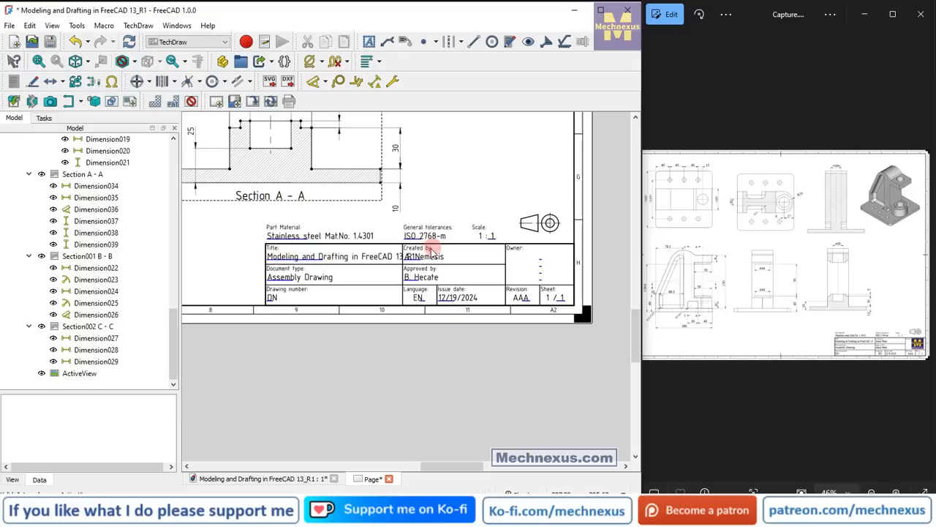
{"action": "left_click", "coordinate": [307, 263]}
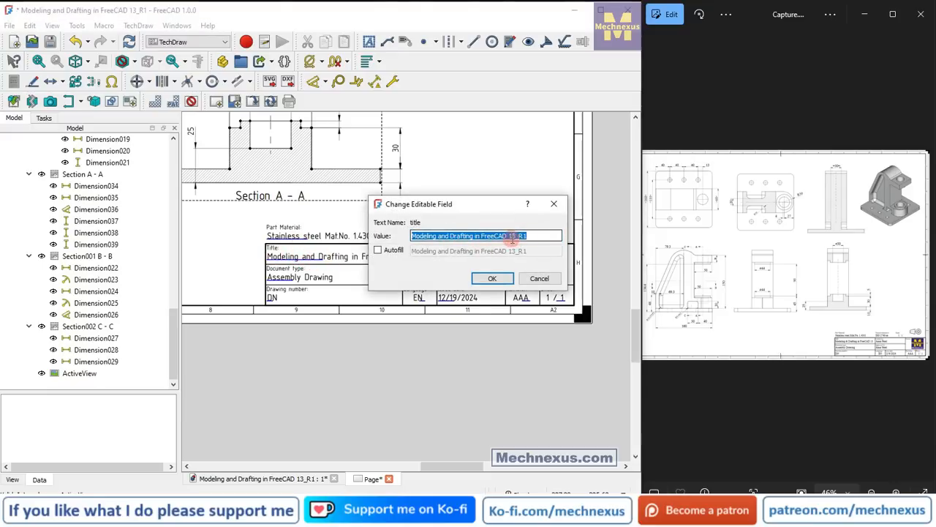
{"action": "left_click", "coordinate": [451, 234]}
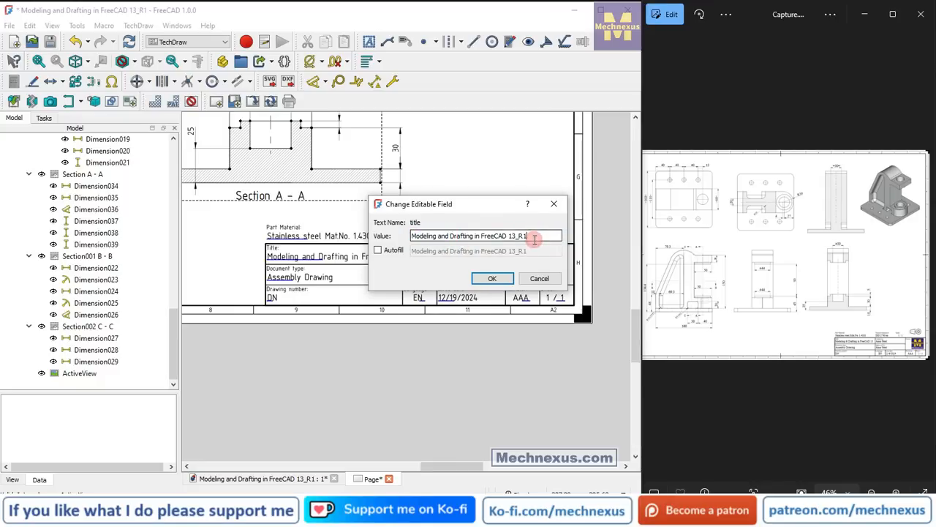
{"action": "left_click_drag", "start_coordinate": [535, 235], "coordinate": [353, 225]}
{"action": "type", "text": "M"}
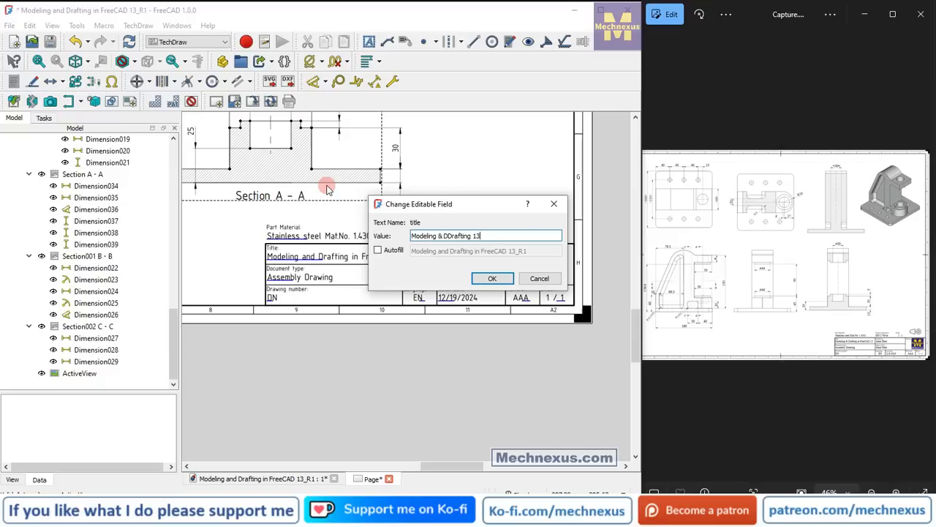
{"action": "key", "text": "Return"}
Change the document type in the title block to "Part Drawing".
{"action": "scroll", "coordinate": [328, 183], "scroll_direction": "up", "scroll_amount": 2}
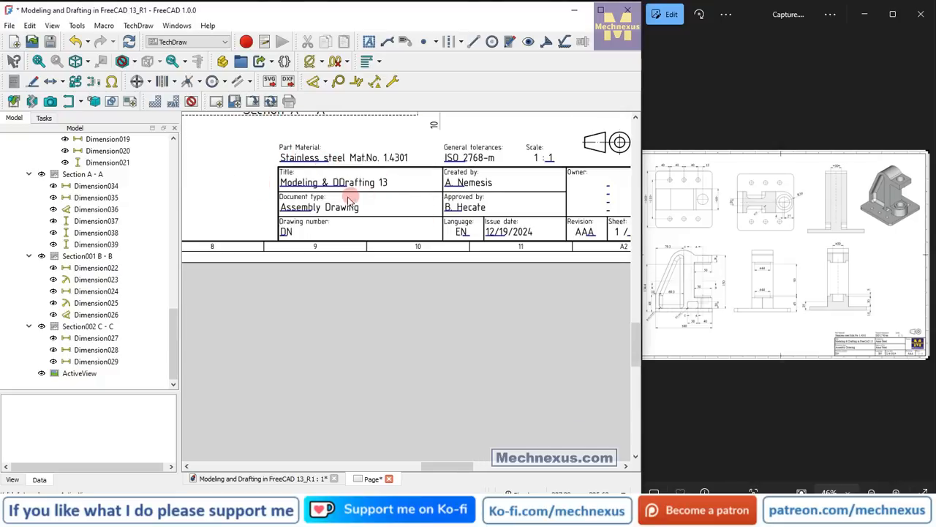
{"action": "double_click", "coordinate": [308, 208]}
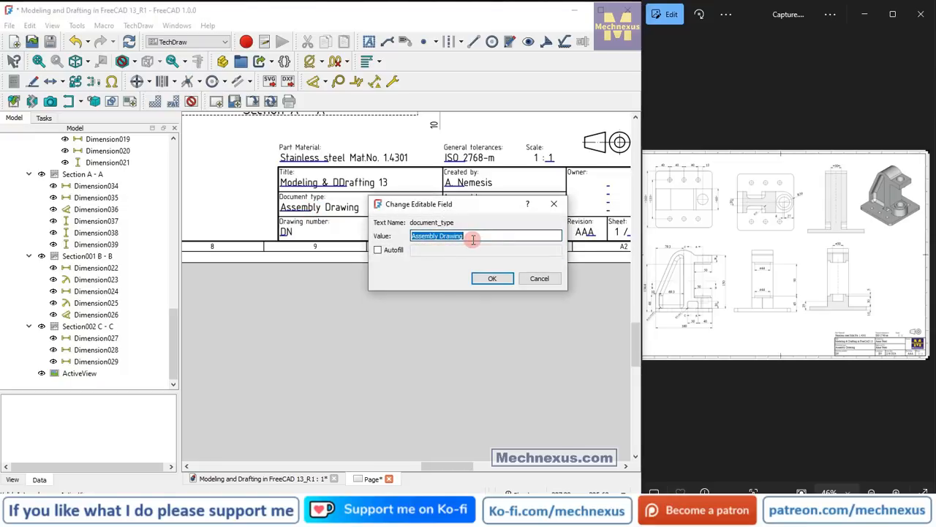
{"action": "type", "text": "Part"}
{"action": "left_click", "coordinate": [491, 278]}
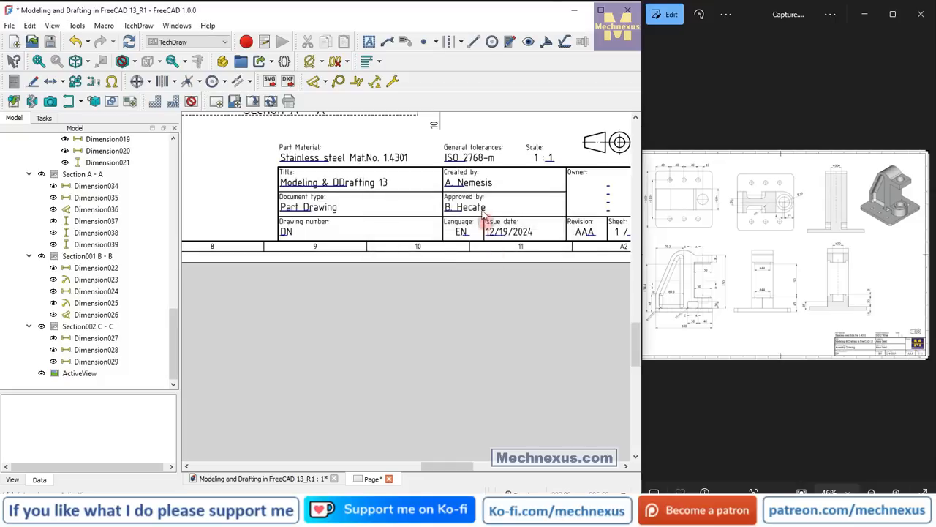
Enter the author's full name in both the Created by and Approved by fields of the title block.
{"action": "double_click", "coordinate": [462, 184]}
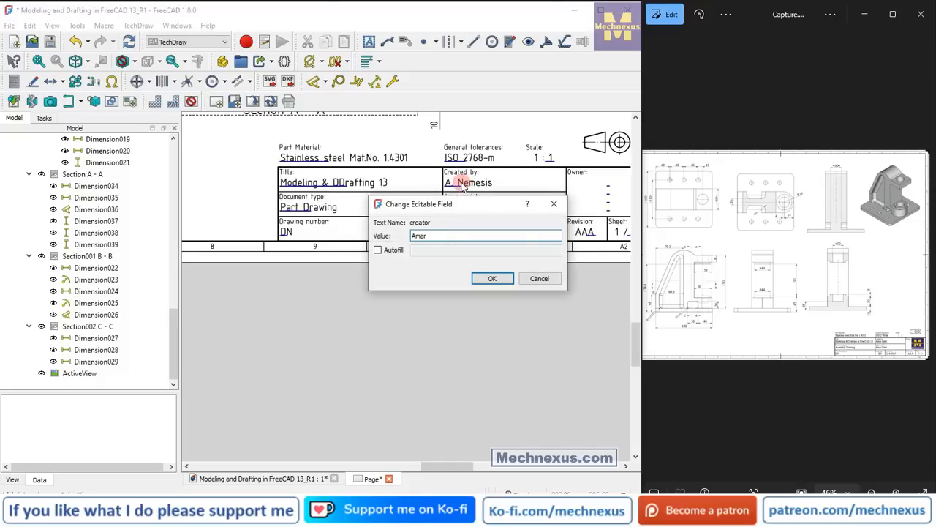
{"action": "left_click", "coordinate": [498, 279]}
{"action": "double_click", "coordinate": [460, 209]}
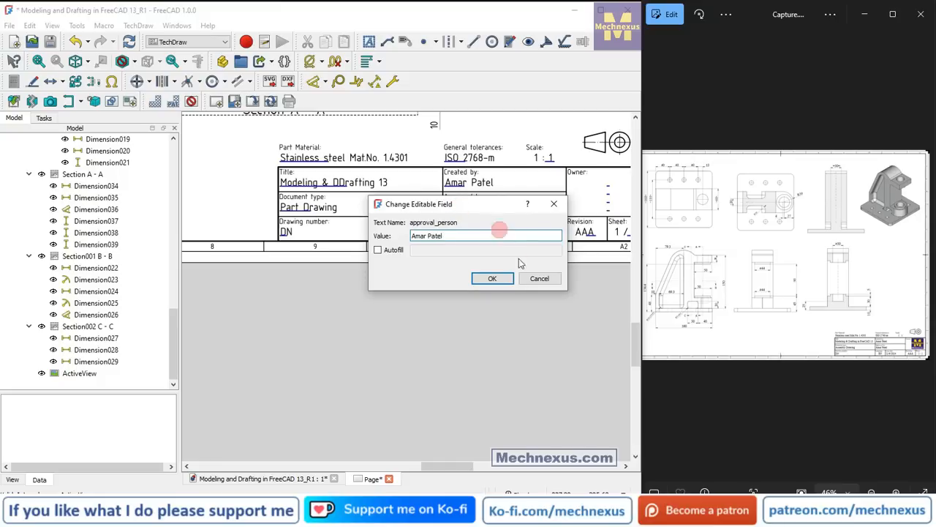
{"action": "left_click", "coordinate": [509, 280]}
Insert the "Watermark Logo_02" image from the "3. Youtube Asset" folder onto the page.
{"action": "scroll", "coordinate": [472, 297], "scroll_direction": "down", "scroll_amount": 2}
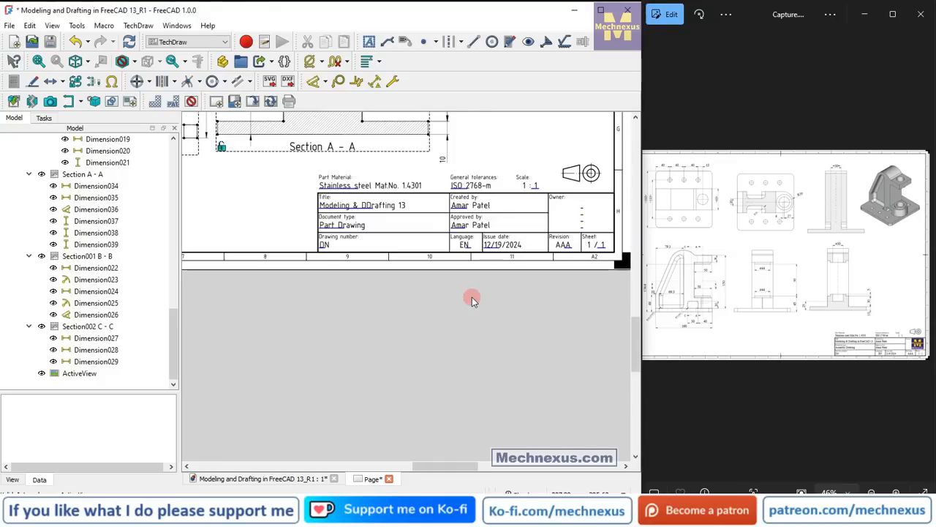
{"action": "scroll", "coordinate": [550, 205], "scroll_direction": "up", "scroll_amount": 3}
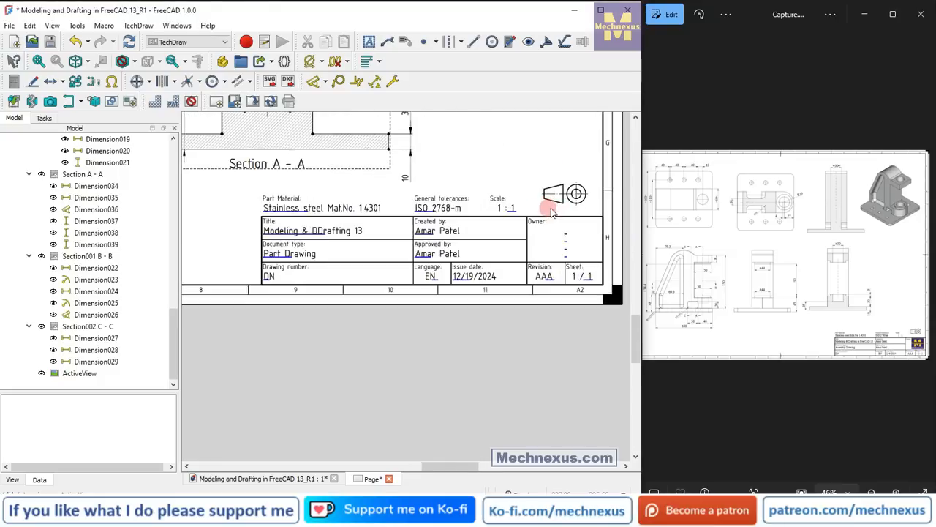
{"action": "scroll", "coordinate": [570, 223], "scroll_direction": "up", "scroll_amount": 1}
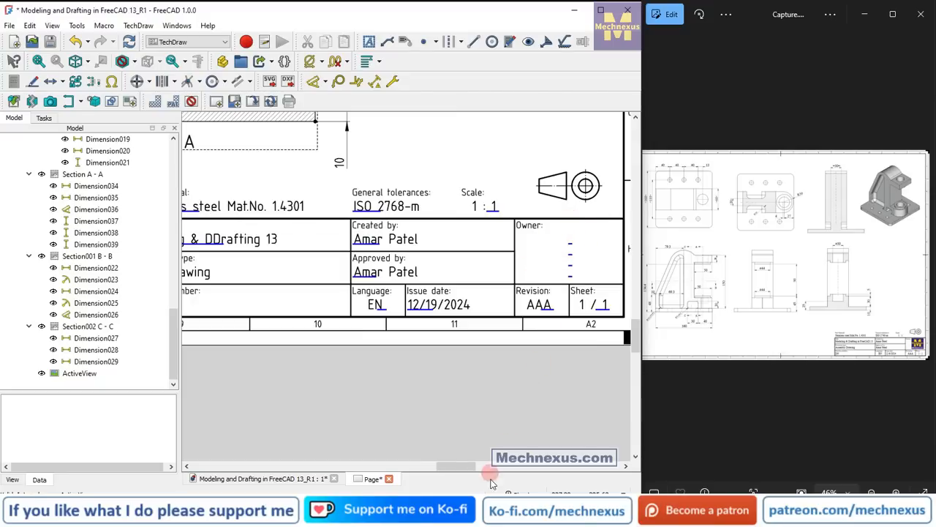
{"action": "left_click", "coordinate": [15, 101]}
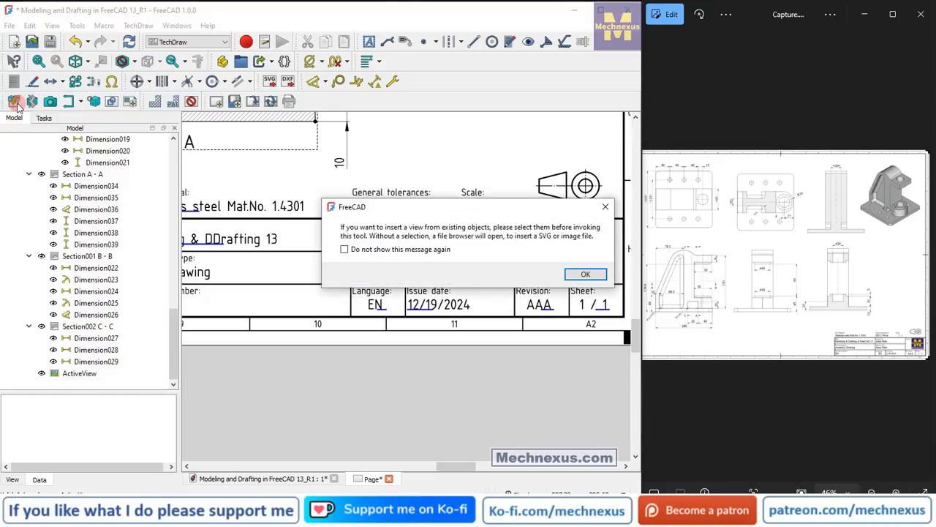
{"action": "left_click", "coordinate": [606, 209]}
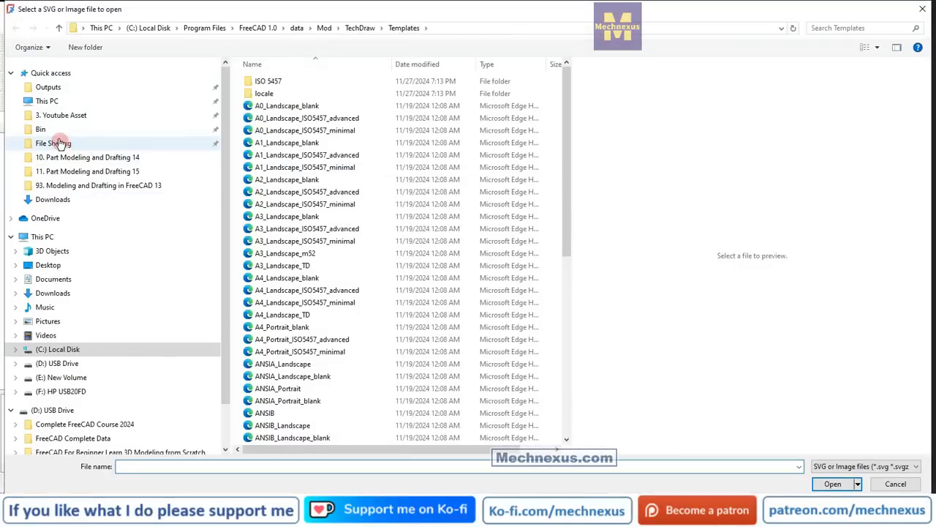
{"action": "left_click", "coordinate": [44, 114]}
{"action": "scroll", "coordinate": [344, 322], "scroll_direction": "down", "scroll_amount": 5}
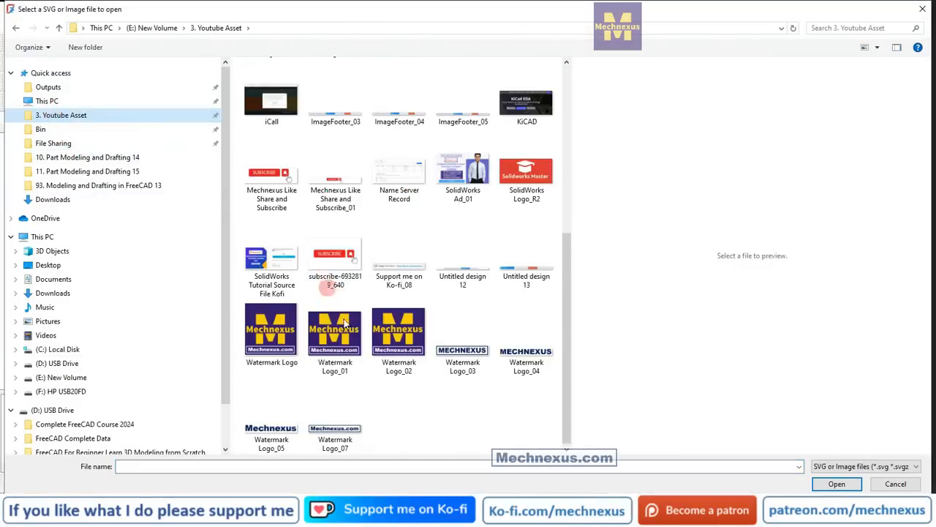
{"action": "left_click", "coordinate": [398, 333]}
{"action": "key", "text": "Return"}
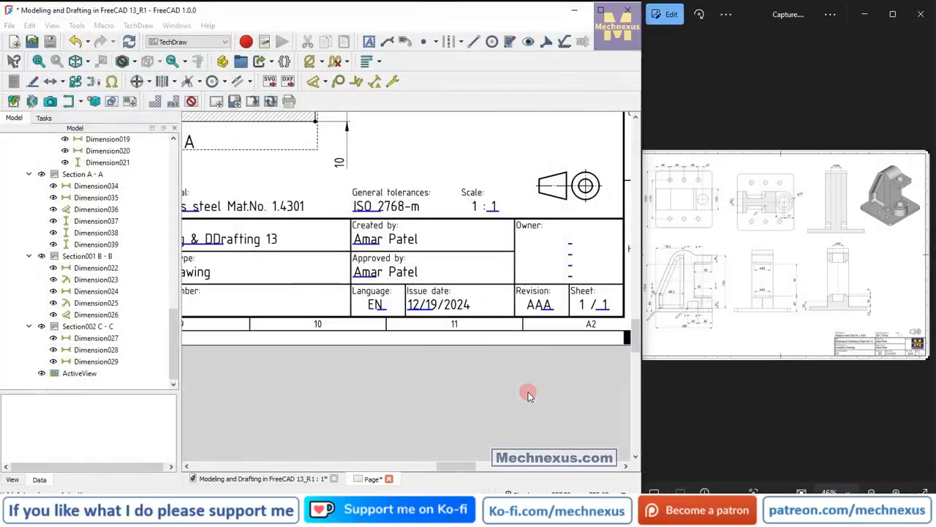
Move the logo image from the middle of the sheet onto the Owner cell of the title block.
{"action": "scroll", "coordinate": [440, 251], "scroll_direction": "down", "scroll_amount": 5}
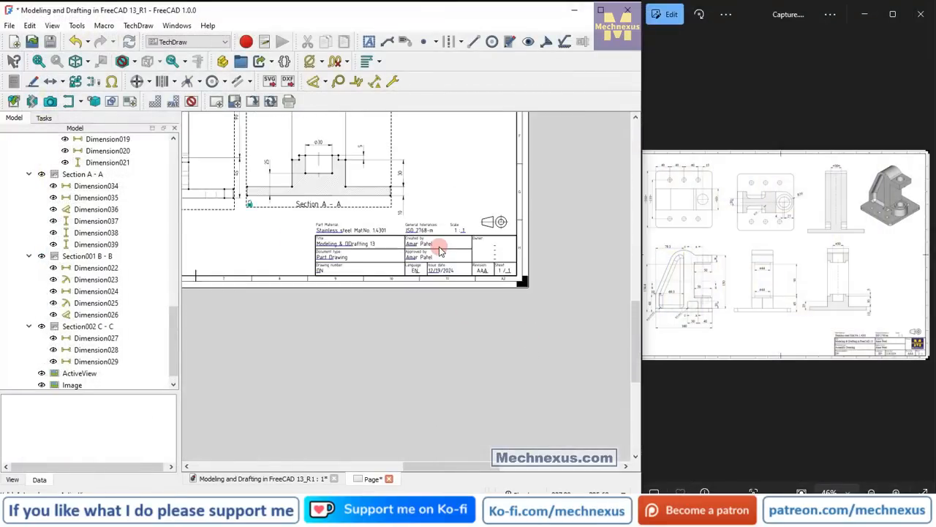
{"action": "scroll", "coordinate": [399, 163], "scroll_direction": "up", "scroll_amount": 6}
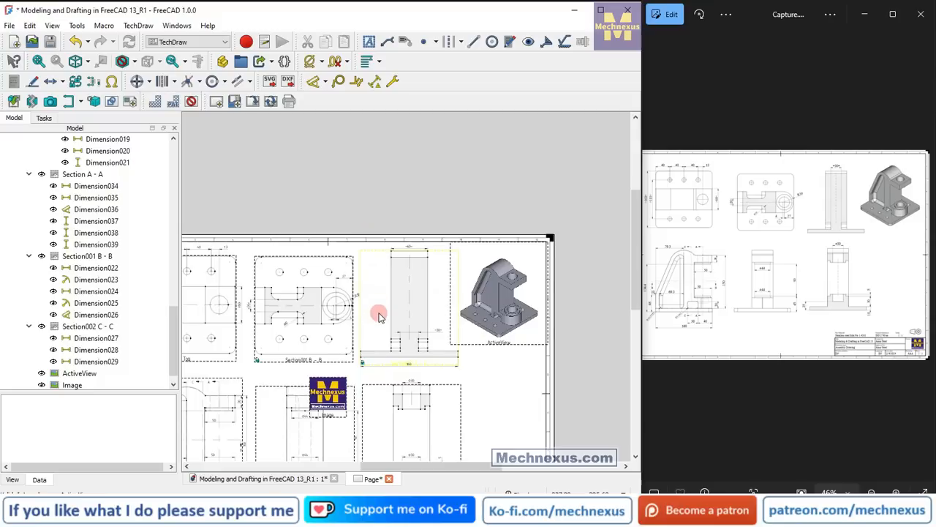
{"action": "left_click_drag", "start_coordinate": [335, 420], "coordinate": [583, 445]}
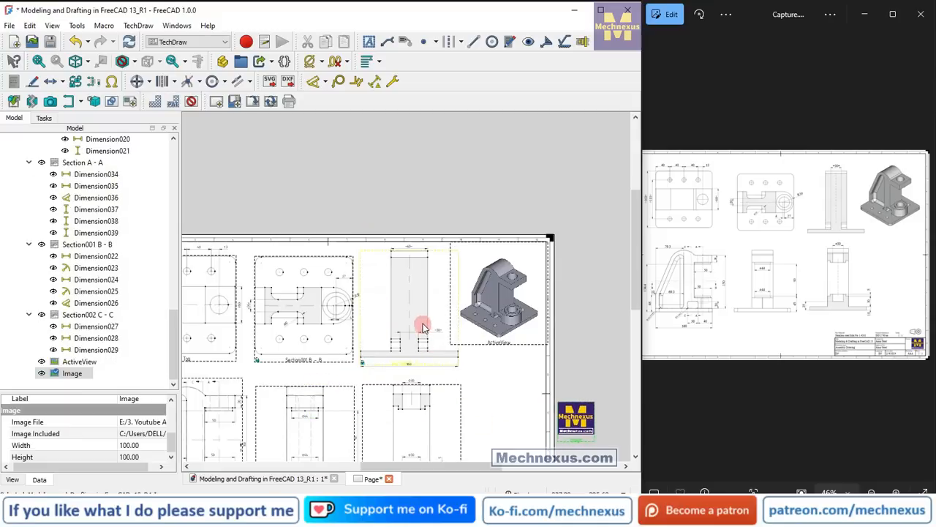
{"action": "scroll", "coordinate": [421, 319], "scroll_direction": "up", "scroll_amount": 4}
{"action": "scroll", "coordinate": [374, 229], "scroll_direction": "down", "scroll_amount": 2}
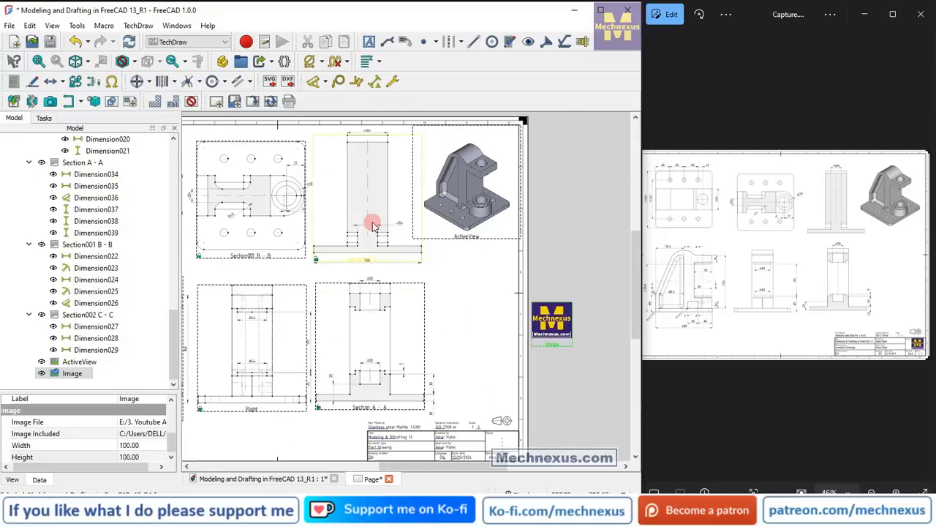
{"action": "scroll", "coordinate": [449, 403], "scroll_direction": "down", "scroll_amount": 2}
{"action": "scroll", "coordinate": [450, 402], "scroll_direction": "up", "scroll_amount": 1}
{"action": "scroll", "coordinate": [451, 402], "scroll_direction": "up", "scroll_amount": 1}
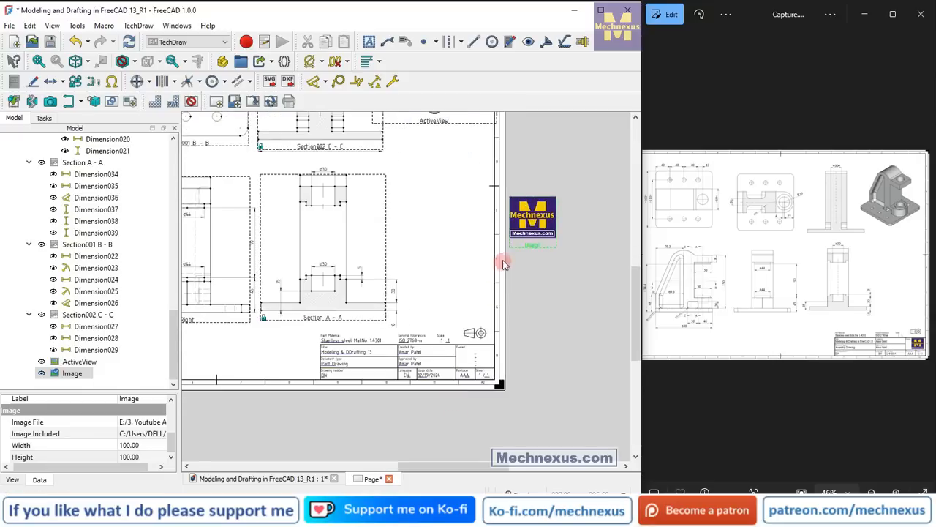
{"action": "left_click_drag", "start_coordinate": [526, 231], "coordinate": [507, 298]}
{"action": "left_click_drag", "start_coordinate": [490, 365], "coordinate": [483, 378]}
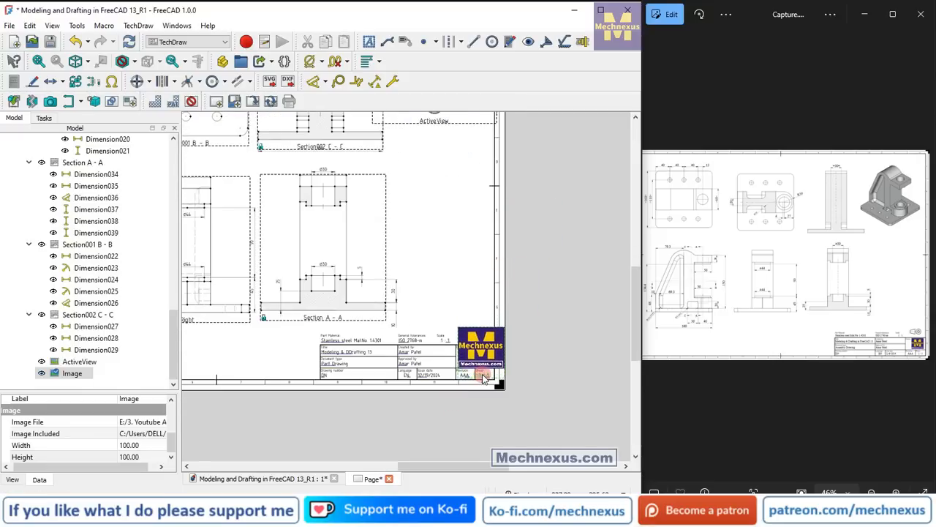
{"action": "scroll", "coordinate": [486, 382], "scroll_direction": "up", "scroll_amount": 5}
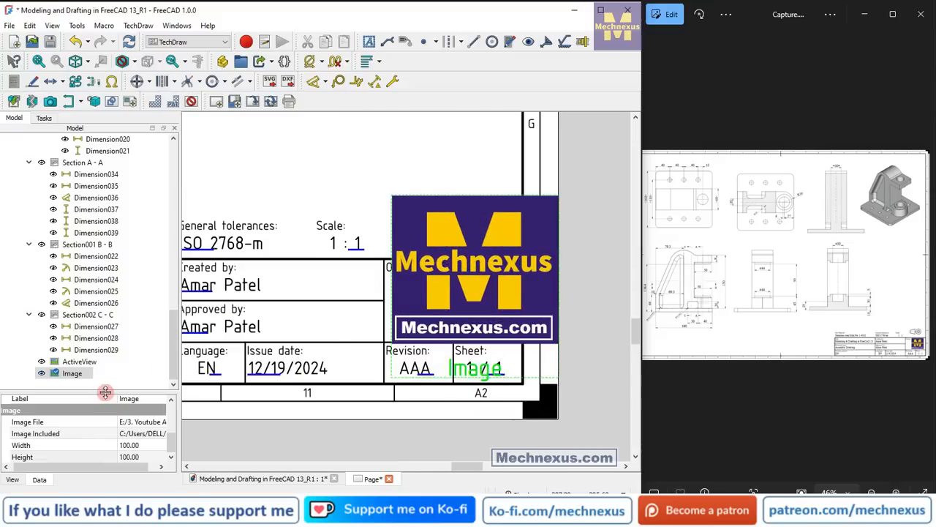
Set the logo image's scale to 0.5.
{"action": "left_click_drag", "start_coordinate": [105, 392], "coordinate": [110, 223]}
{"action": "left_click", "coordinate": [138, 303]}
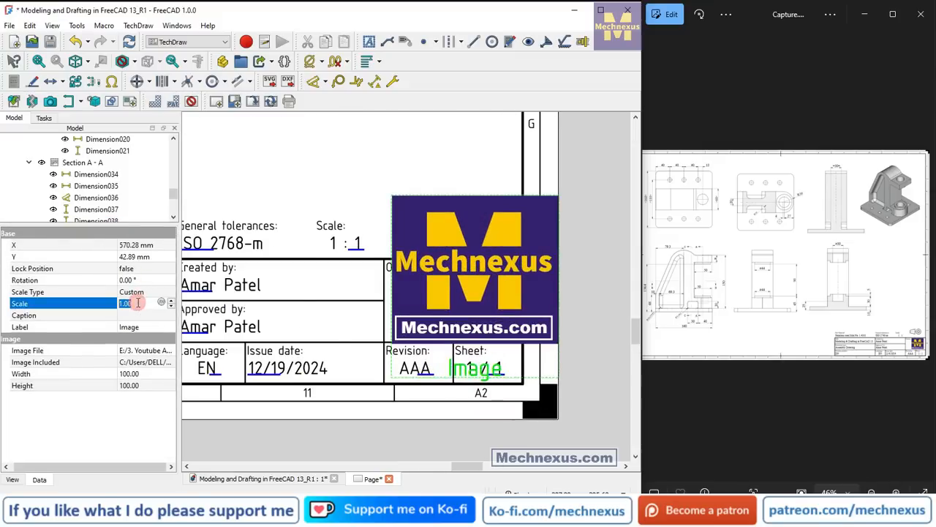
{"action": "type", "text": "0.5"}
{"action": "key", "text": "Return"}
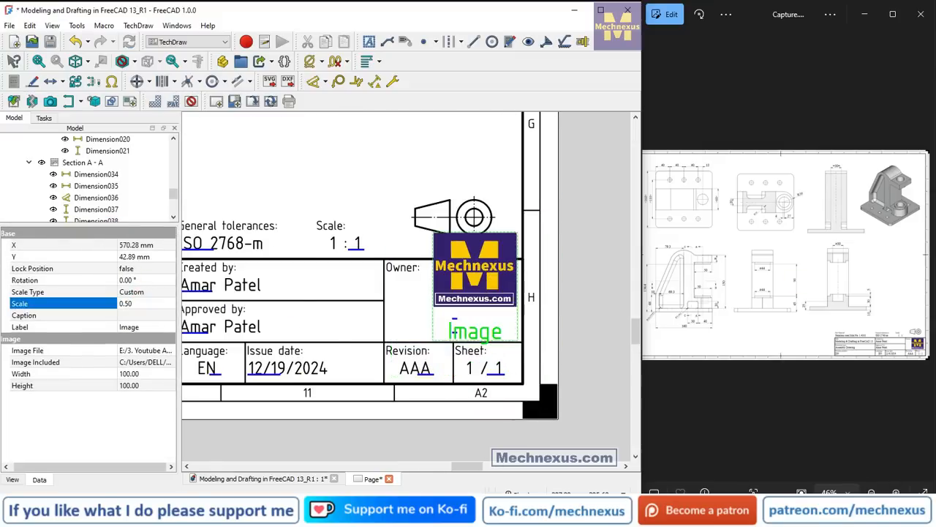
Move the scaled logo image inside the Owner cell of the title block and hide the view frames on the page.
{"action": "left_click_drag", "start_coordinate": [467, 330], "coordinate": [479, 373]}
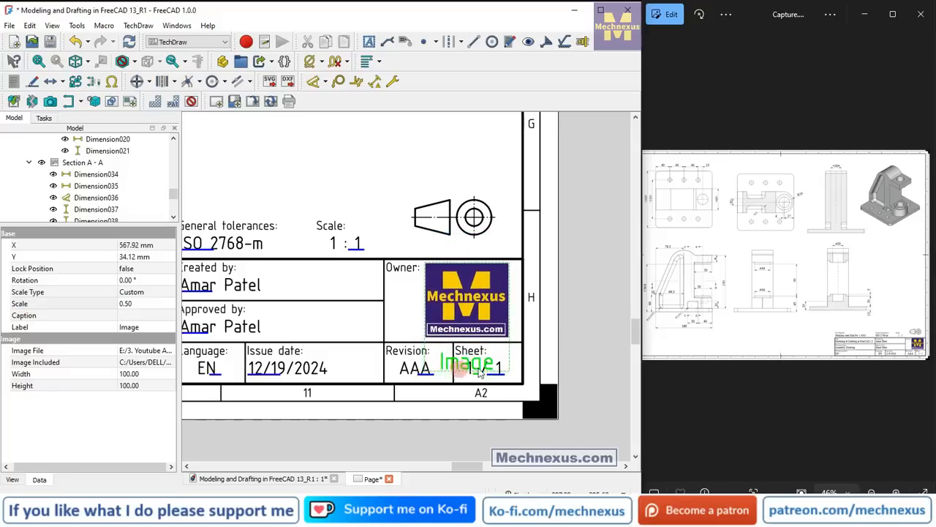
{"action": "left_click", "coordinate": [530, 219]}
{"action": "left_click", "coordinate": [520, 268]}
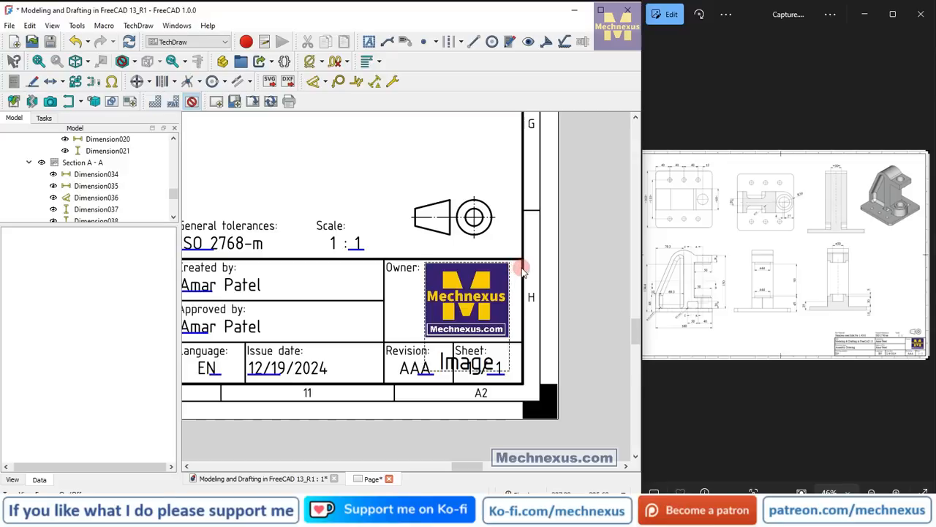
Examine the whole drawing sheet, checking the views, their dimensions, the isometric image and the title block.
{"action": "scroll", "coordinate": [522, 271], "scroll_direction": "down", "scroll_amount": 1}
{"action": "scroll", "coordinate": [523, 271], "scroll_direction": "down", "scroll_amount": 5}
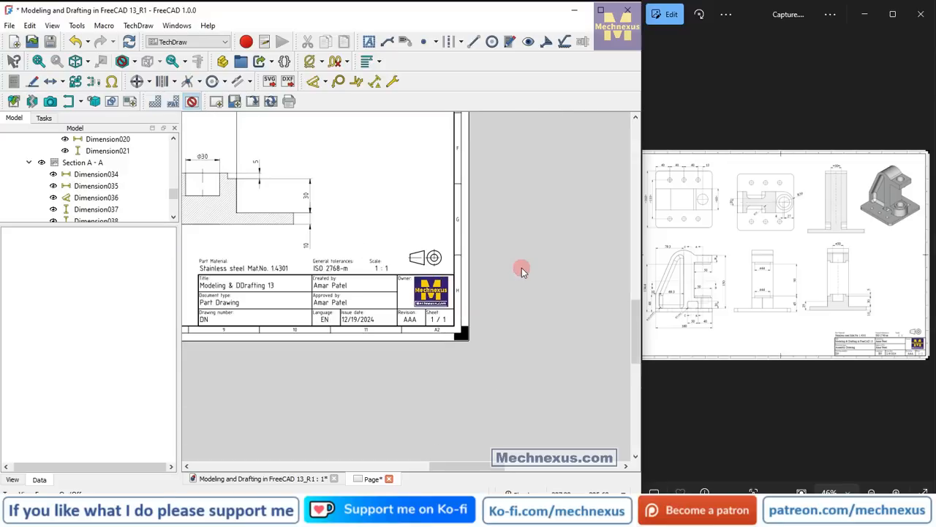
{"action": "scroll", "coordinate": [521, 268], "scroll_direction": "down", "scroll_amount": 5}
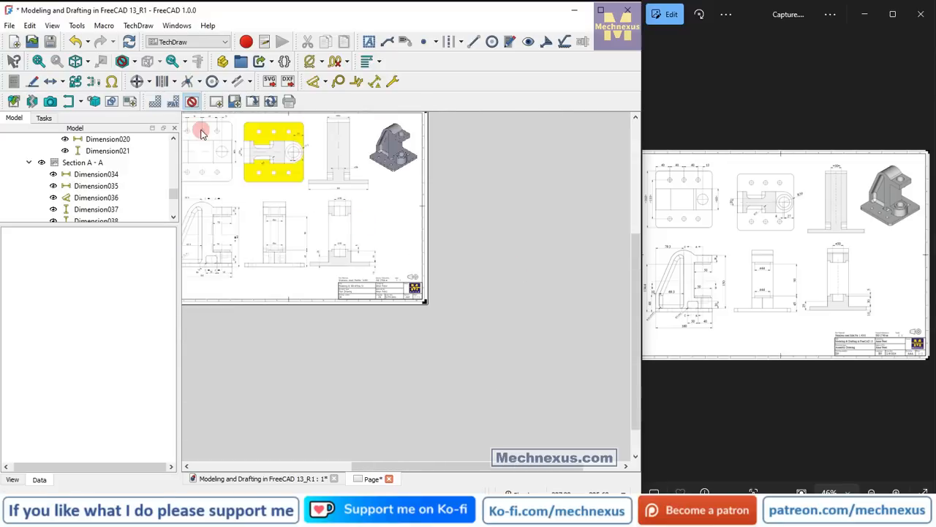
{"action": "scroll", "coordinate": [203, 130], "scroll_direction": "up", "scroll_amount": 6}
{"action": "scroll", "coordinate": [490, 286], "scroll_direction": "down", "scroll_amount": 5}
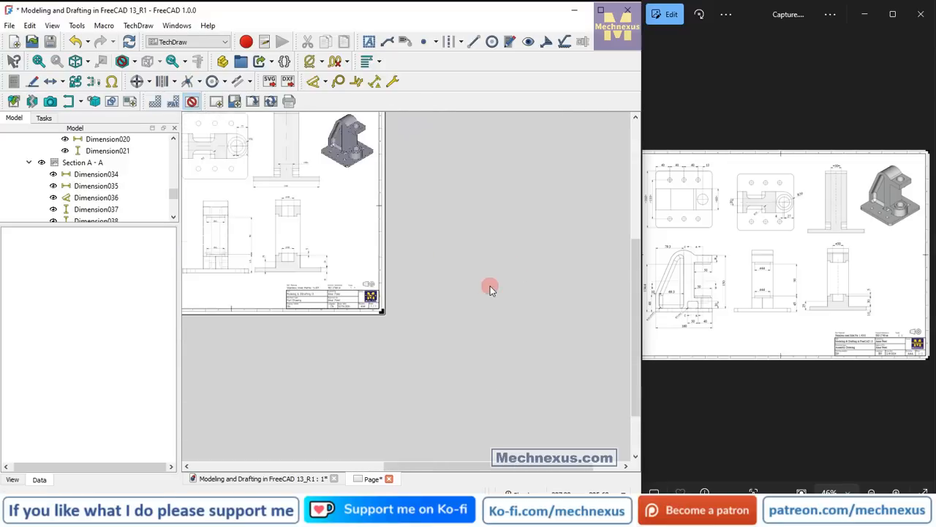
{"action": "scroll", "coordinate": [445, 286], "scroll_direction": "up", "scroll_amount": 5}
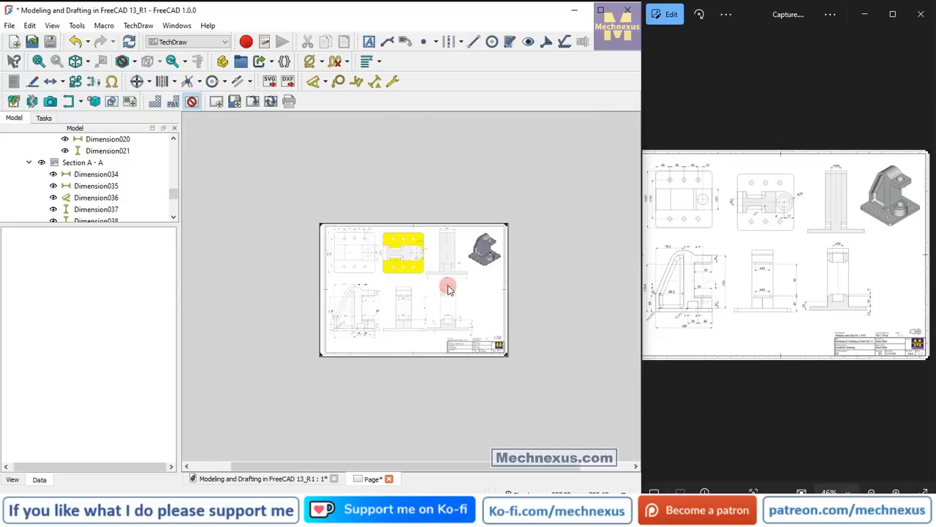
{"action": "scroll", "coordinate": [447, 285], "scroll_direction": "up", "scroll_amount": 1}
{"action": "scroll", "coordinate": [334, 261], "scroll_direction": "down", "scroll_amount": 3}
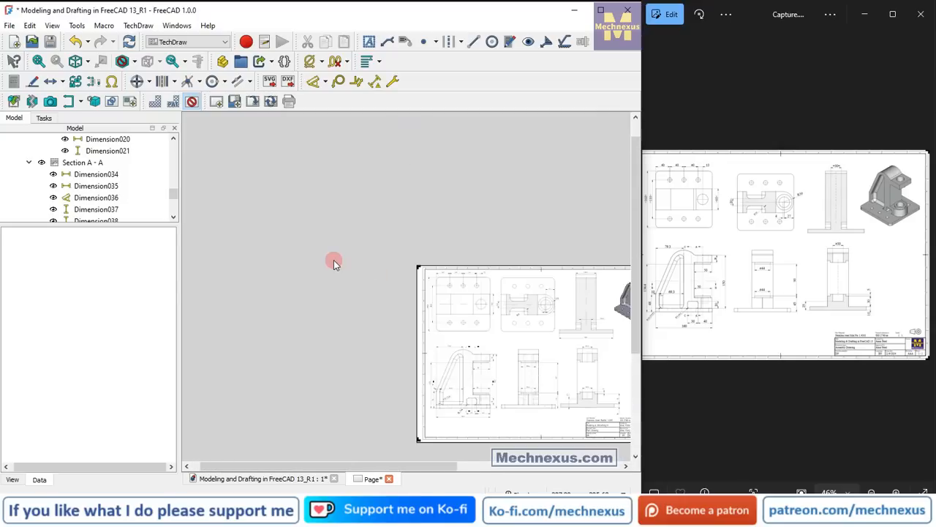
{"action": "scroll", "coordinate": [334, 262], "scroll_direction": "down", "scroll_amount": 1}
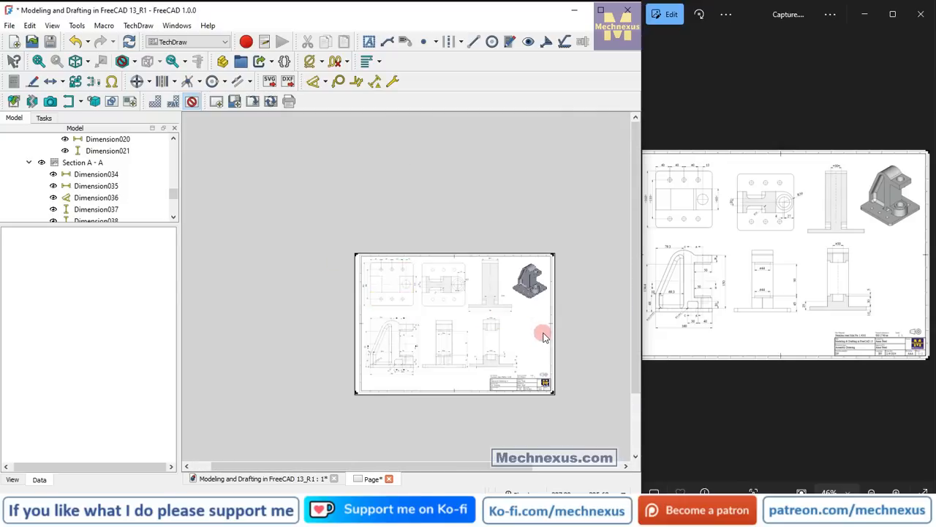
{"action": "scroll", "coordinate": [544, 335], "scroll_direction": "up", "scroll_amount": 4}
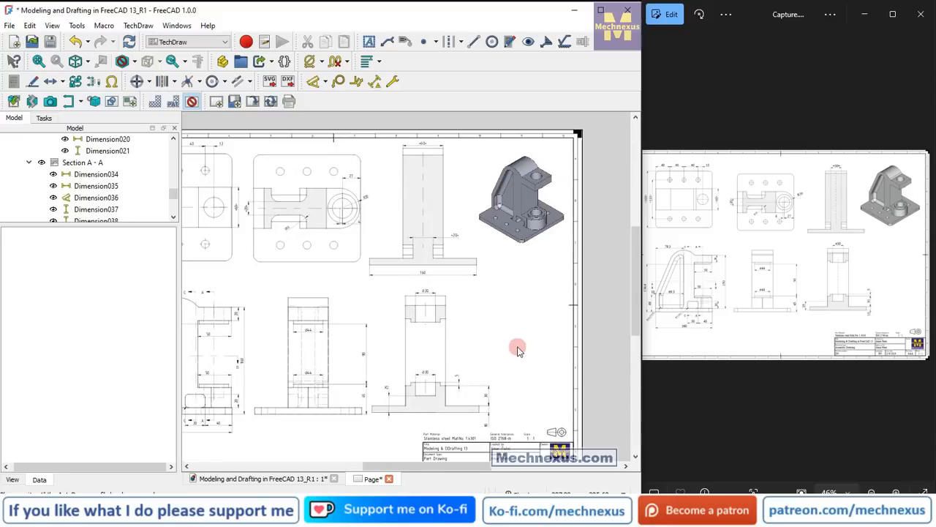
{"action": "scroll", "coordinate": [516, 349], "scroll_direction": "down", "scroll_amount": 1}
Switch to the reference drawing in the image viewer and compare its views and dimensions with the sheet.
{"action": "double_click", "coordinate": [763, 296]}
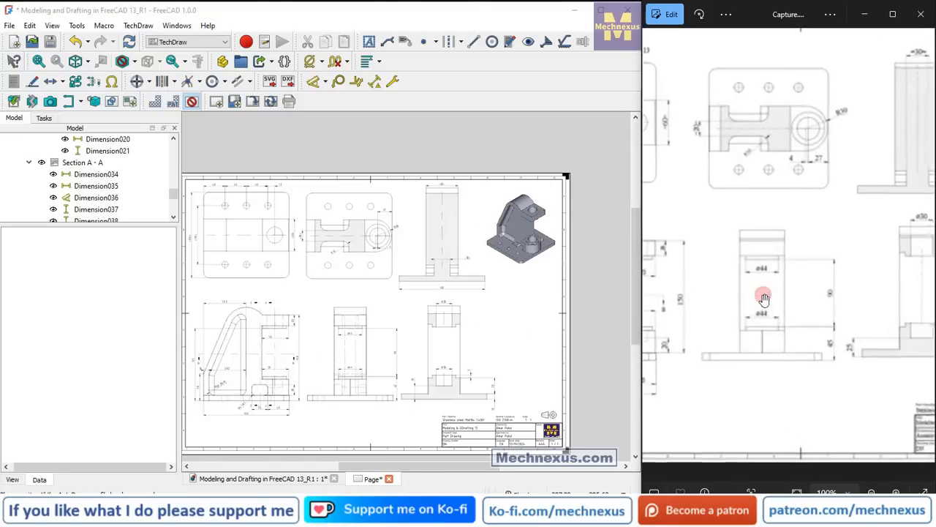
{"action": "left_click_drag", "start_coordinate": [759, 327], "coordinate": [915, 326]}
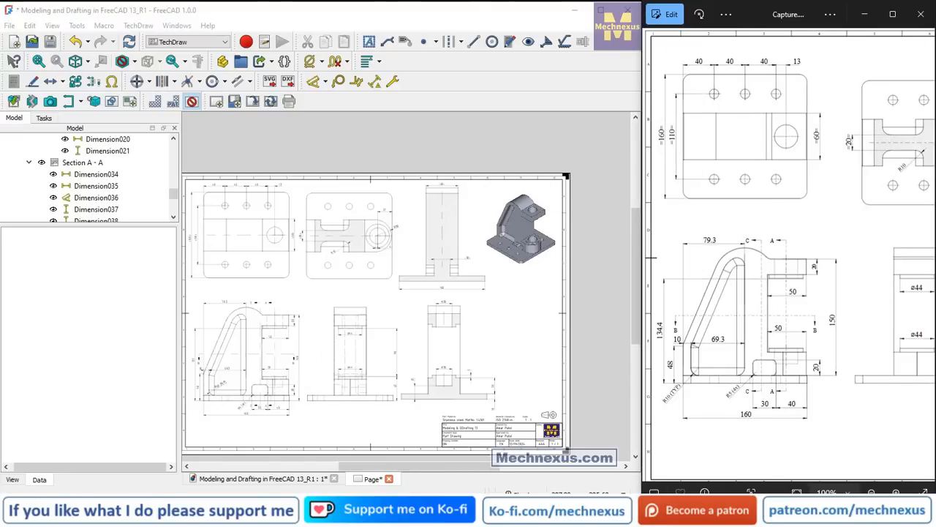
{"action": "left_click_drag", "start_coordinate": [926, 285], "coordinate": [752, 357]}
{"action": "mouse_move", "coordinate": [884, 282]}
{"action": "left_mouse_down"}
{"action": "mouse_move", "coordinate": [707, 394]}
{"action": "mouse_move", "coordinate": [821, 387]}
{"action": "left_mouse_up"}
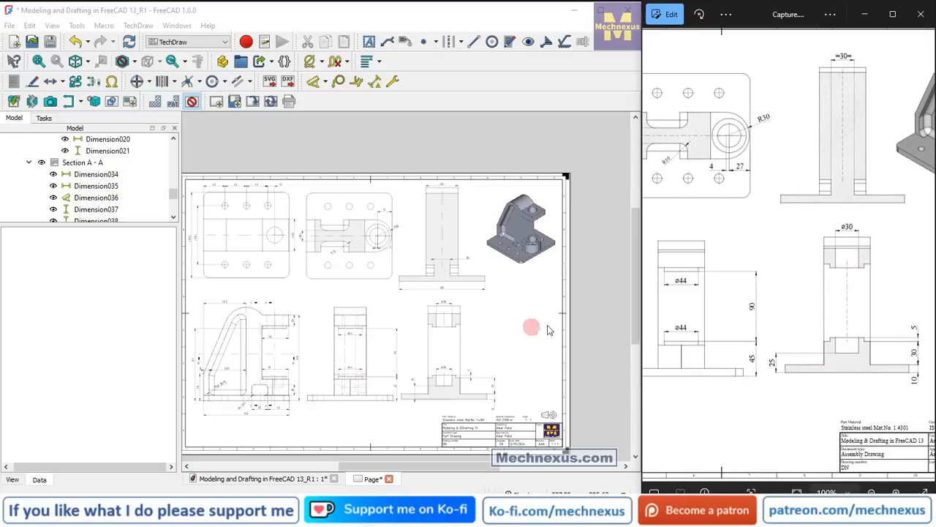